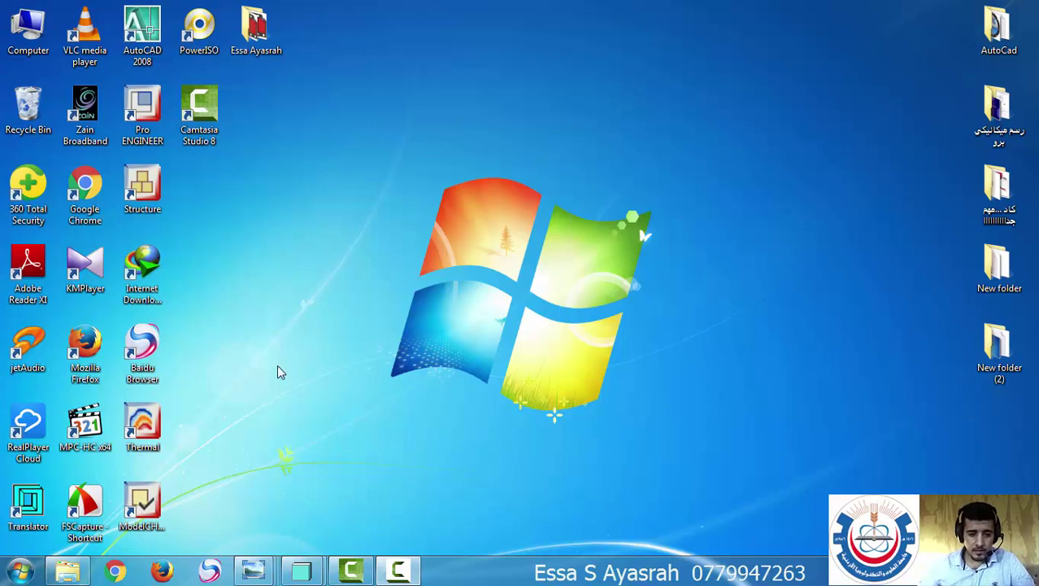
Switch to the empty Pro/ENGINEER window and create a folder in Documents from the working-directory selection, named with the author's name followed by 3
mouse_move(303, 578)
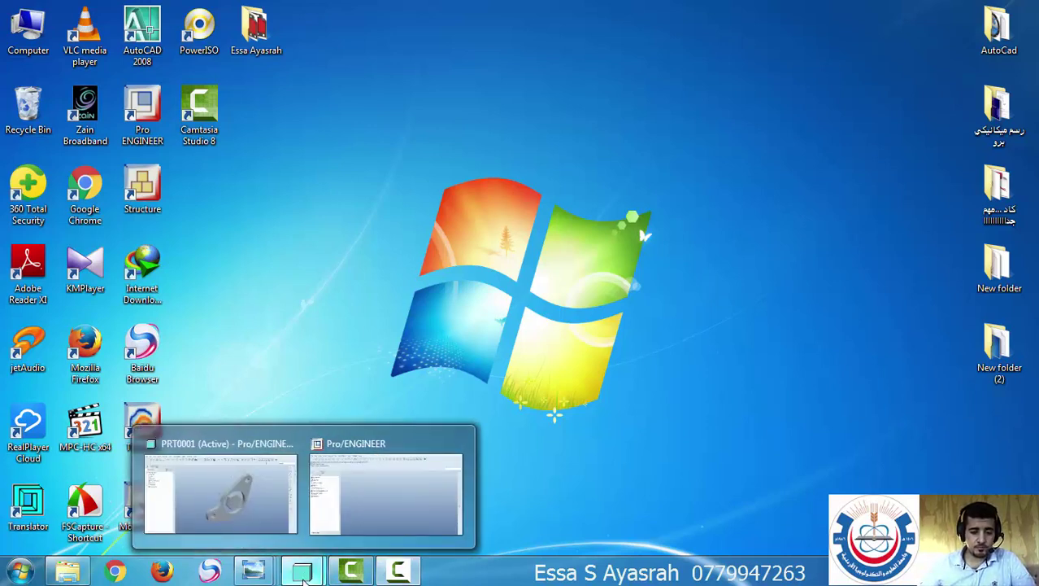
click(411, 489)
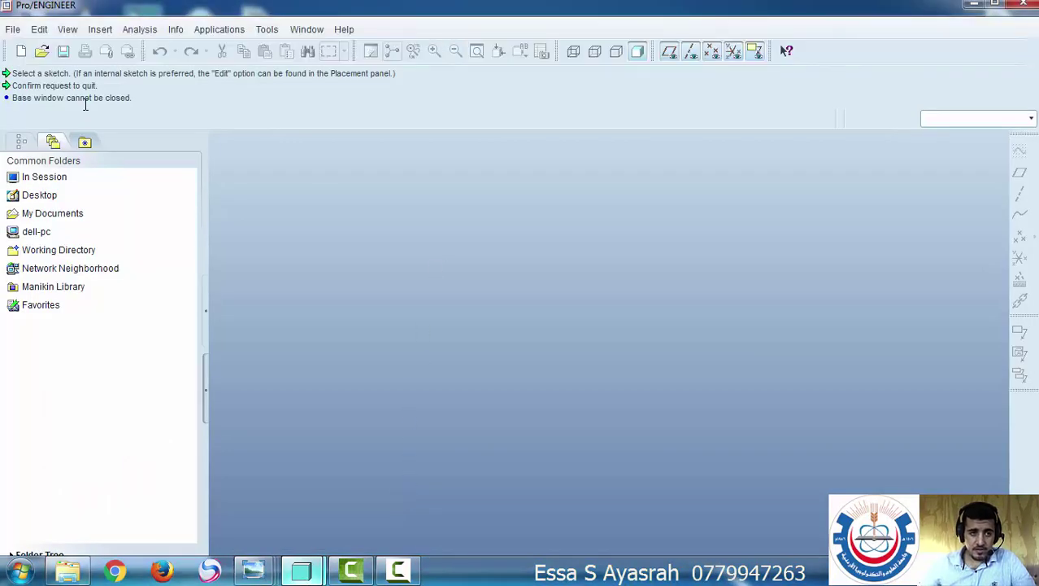
click(13, 31)
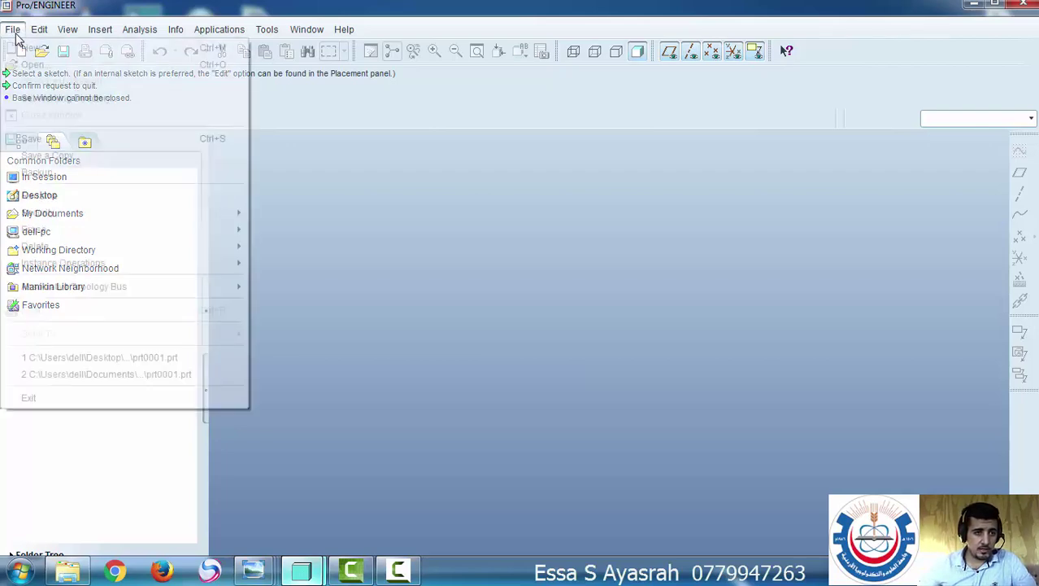
click(95, 98)
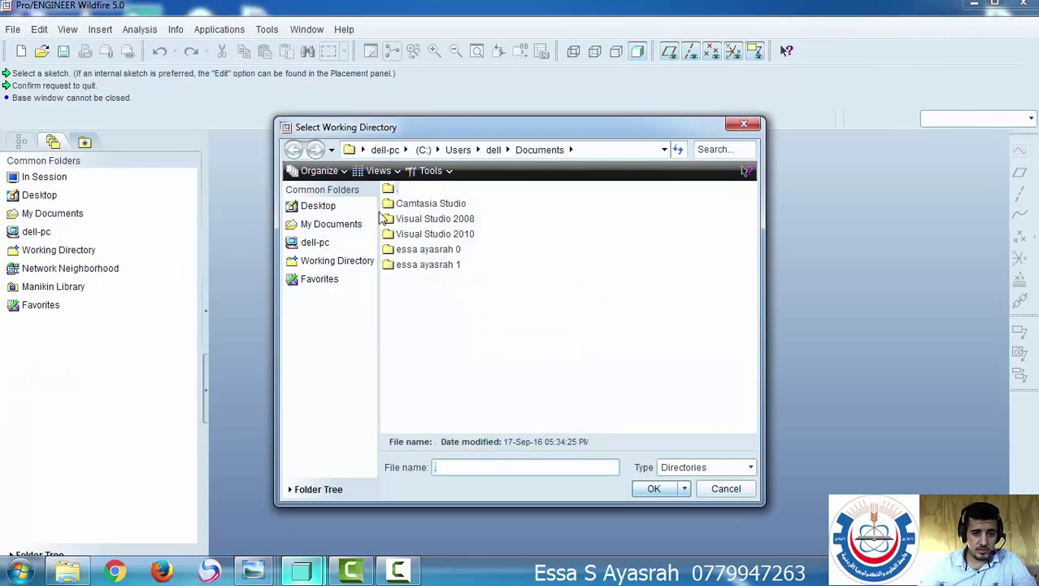
click(321, 171)
click(348, 191)
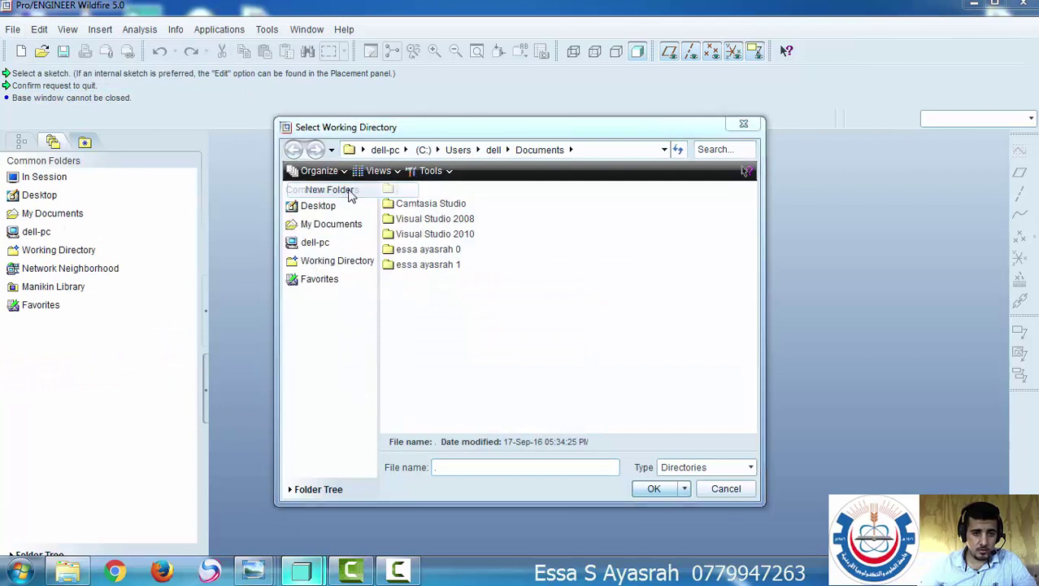
text(e)
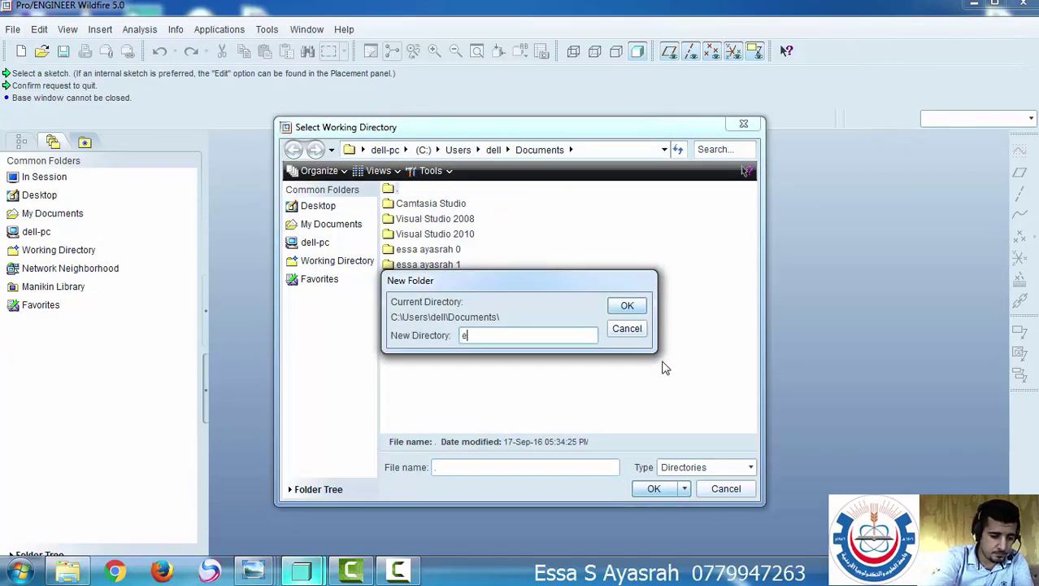
text(ssa ayas)
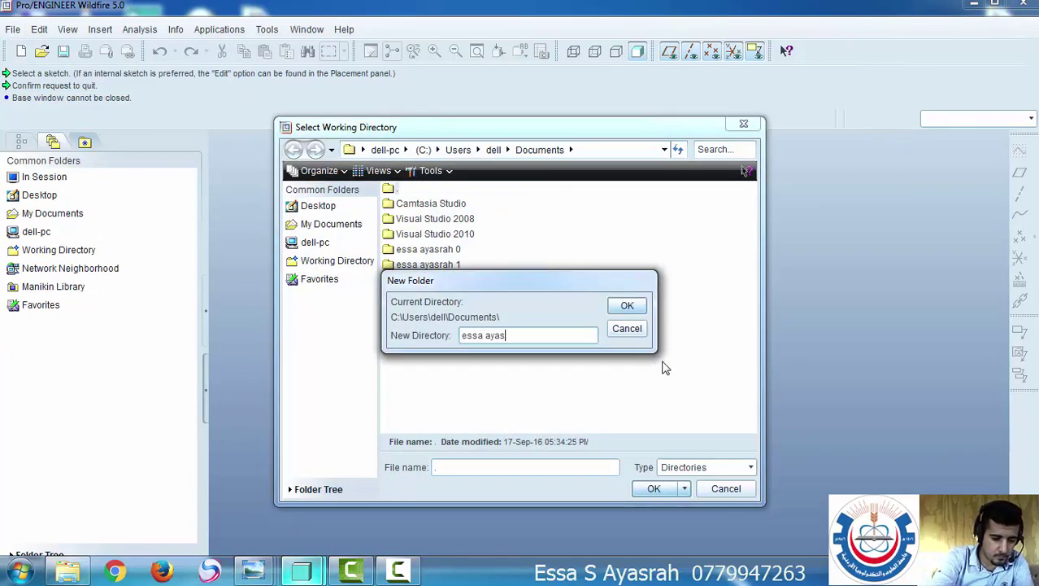
text(rah1)
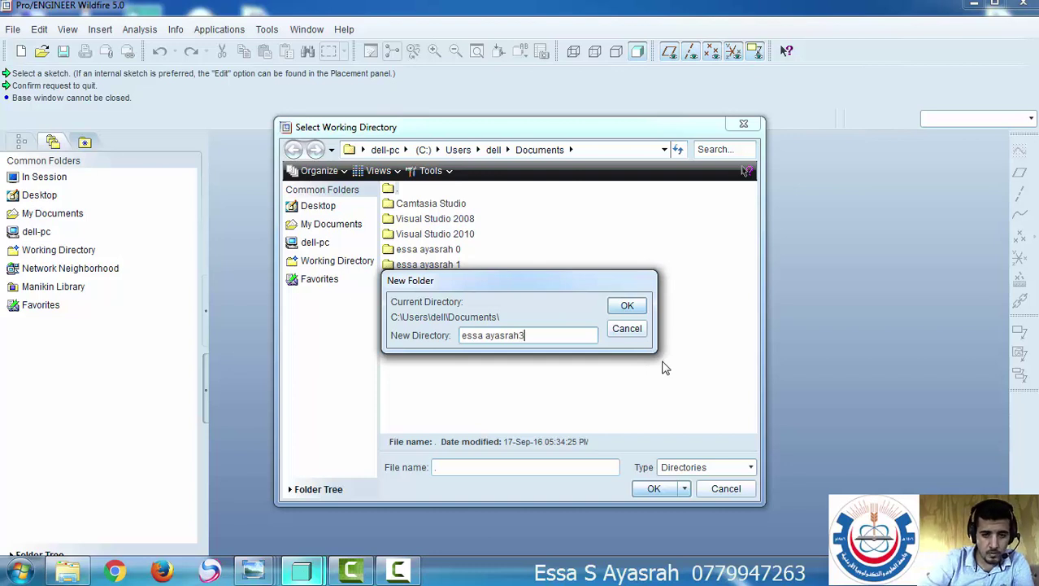
key(BackSpace)
text(3)
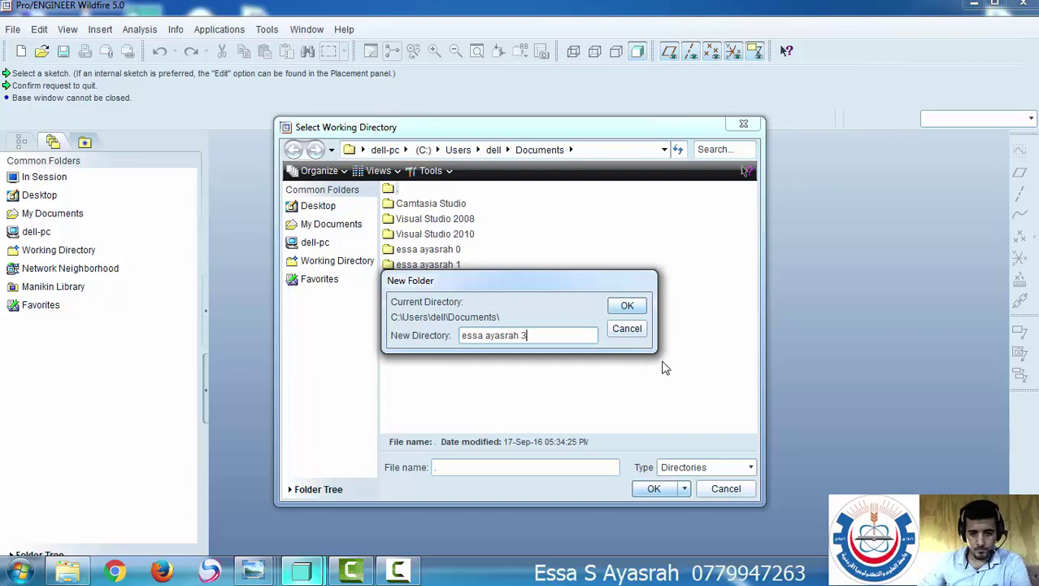
click(626, 305)
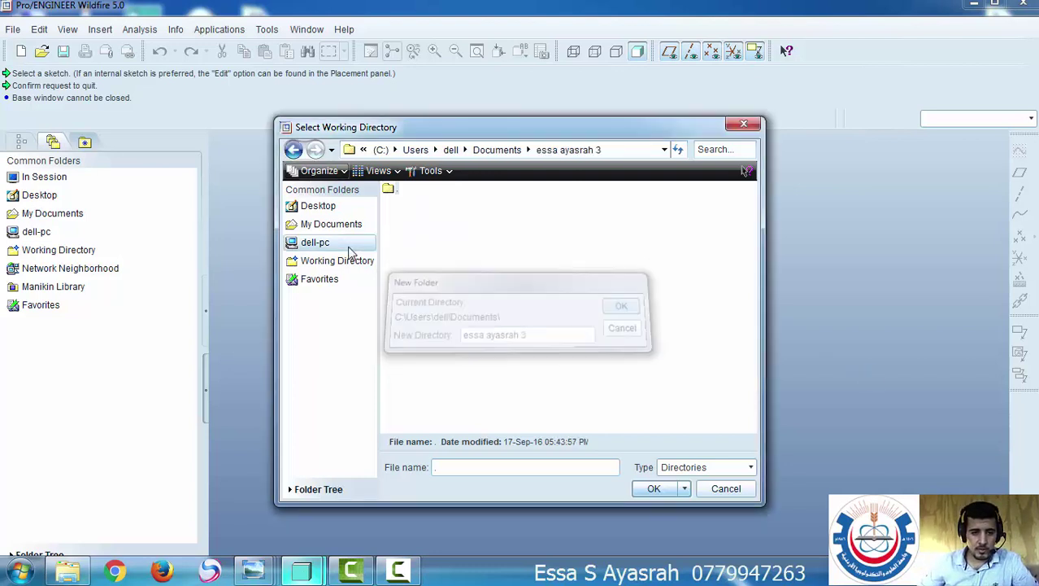
Set My Documents as the working directory and create a new solid part with the default template
click(344, 227)
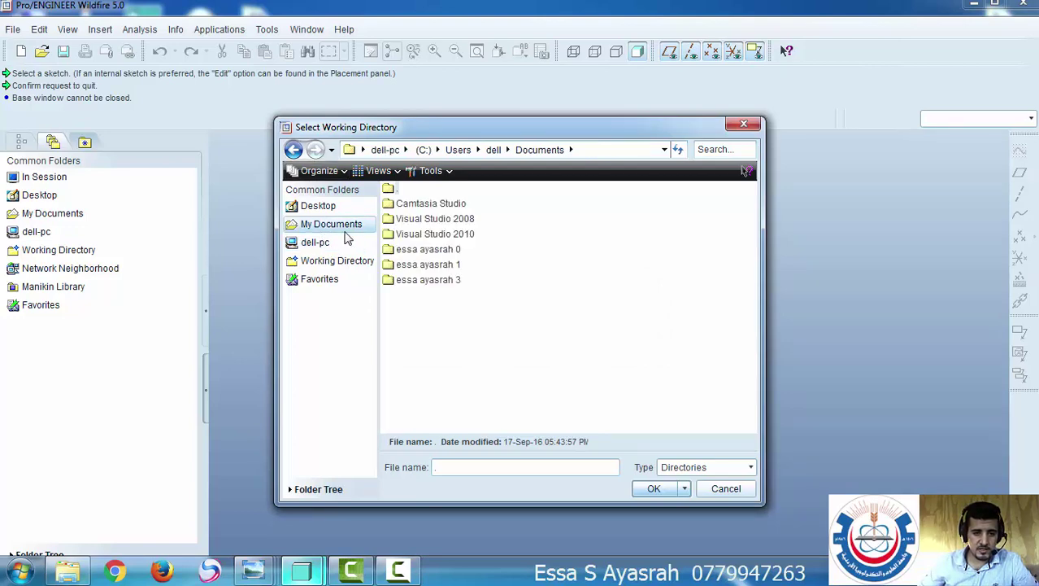
click(652, 488)
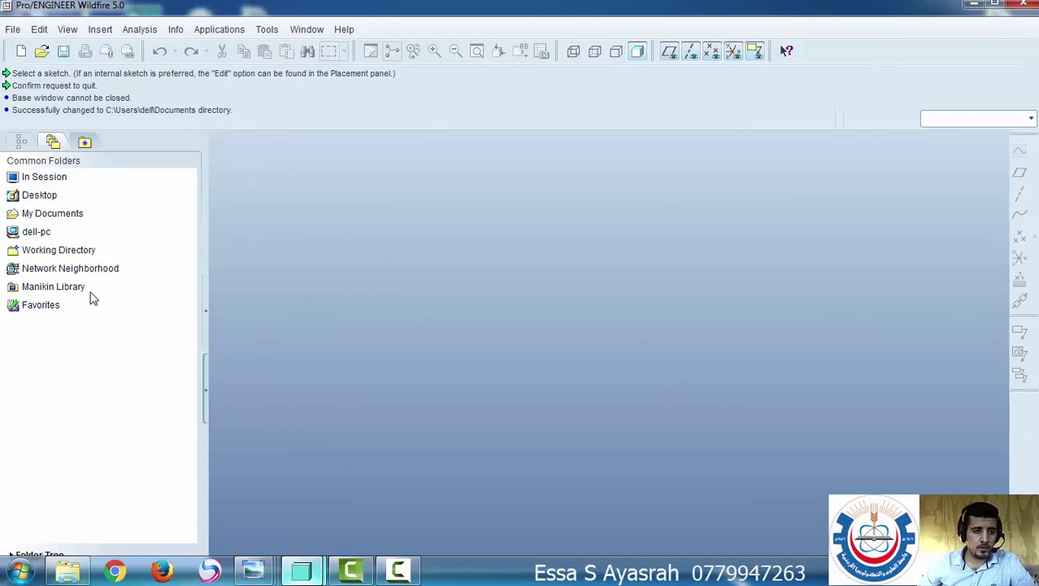
click(21, 51)
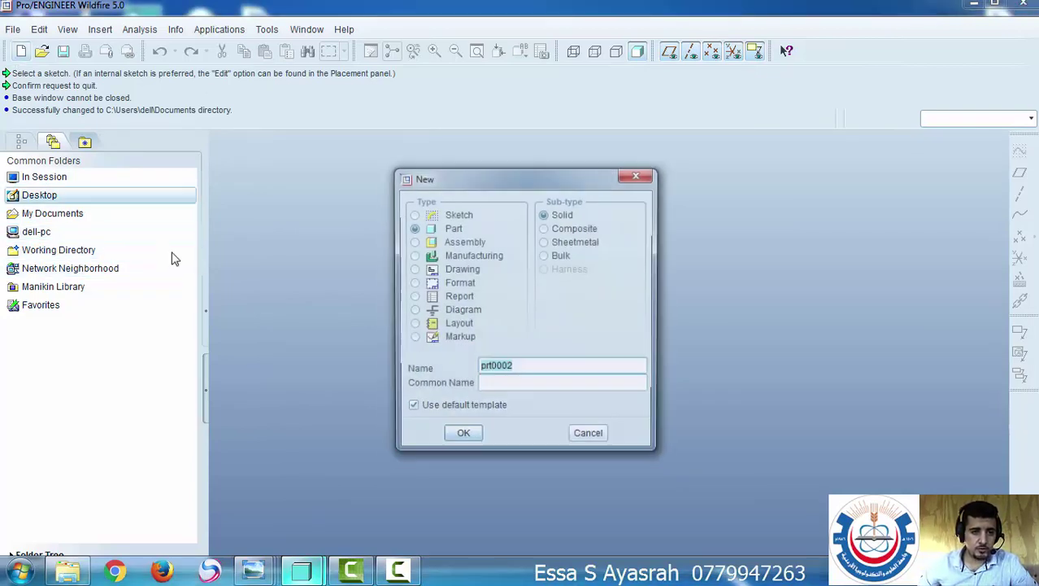
click(460, 435)
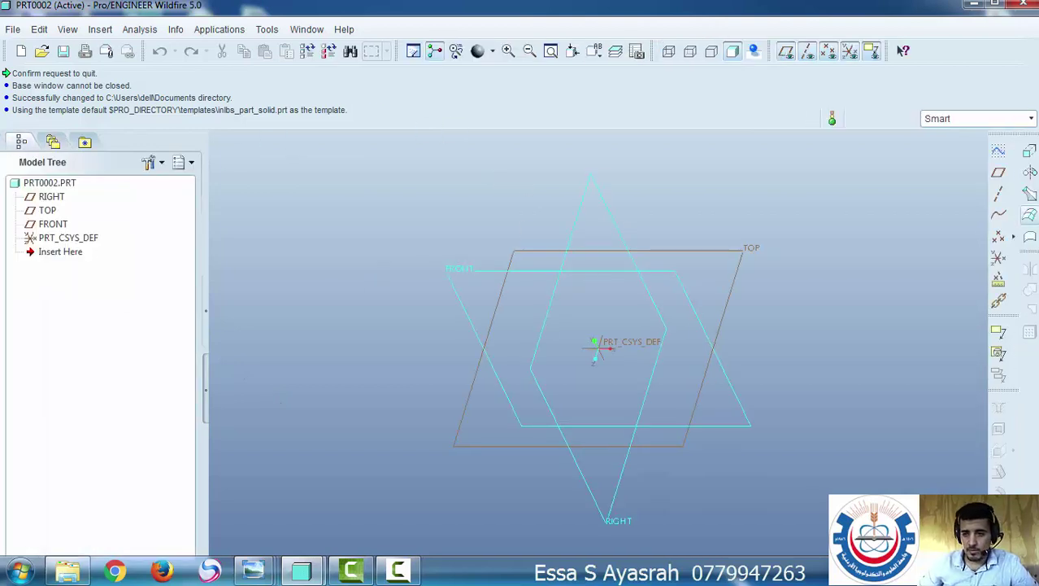
Start an Extrude and open its internal sketch on the FRONT plane, with the RIGHT plane as reference and Right orientation
click(1030, 152)
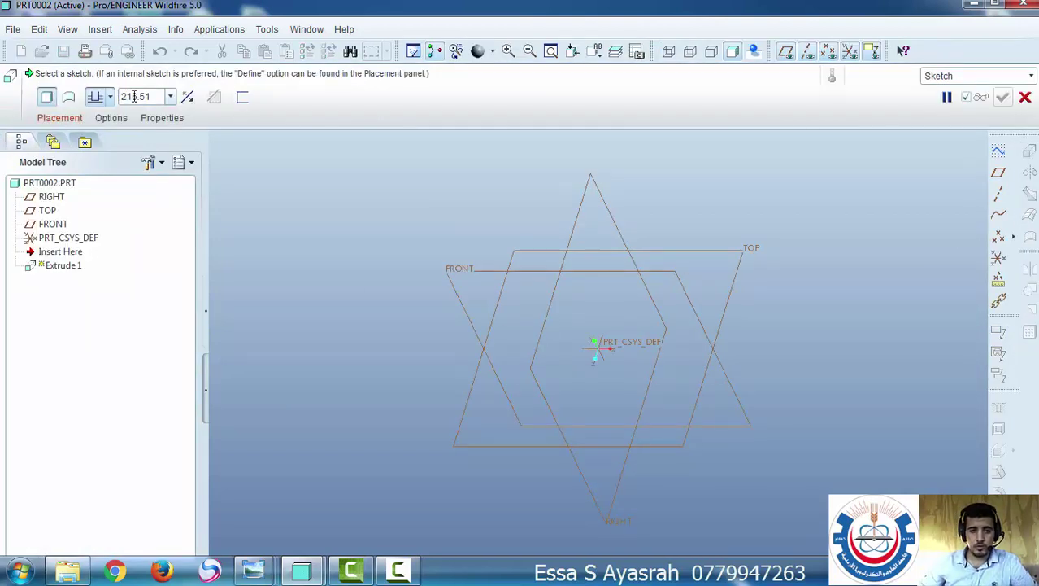
click(59, 120)
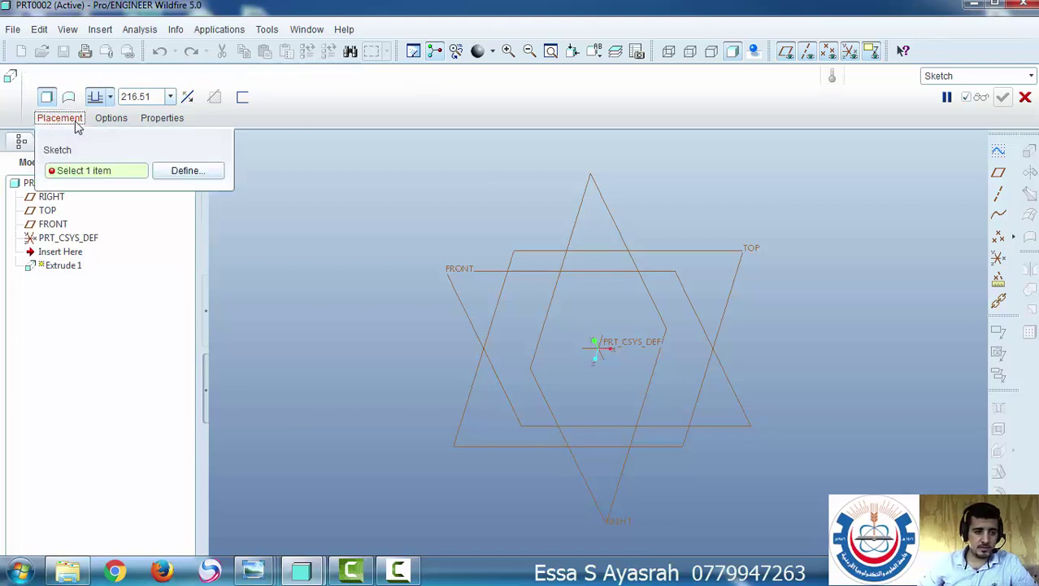
click(179, 171)
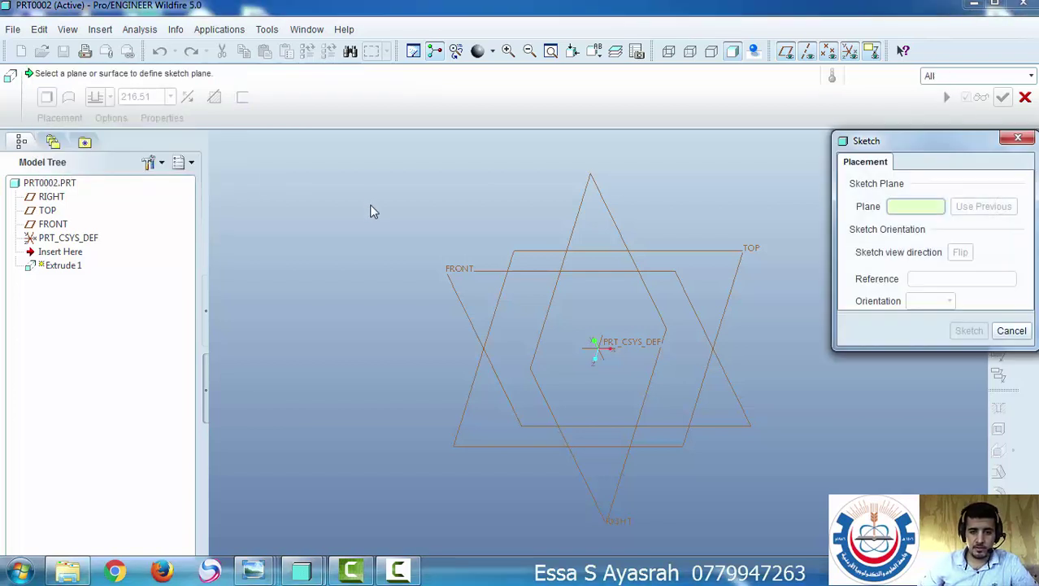
click(448, 274)
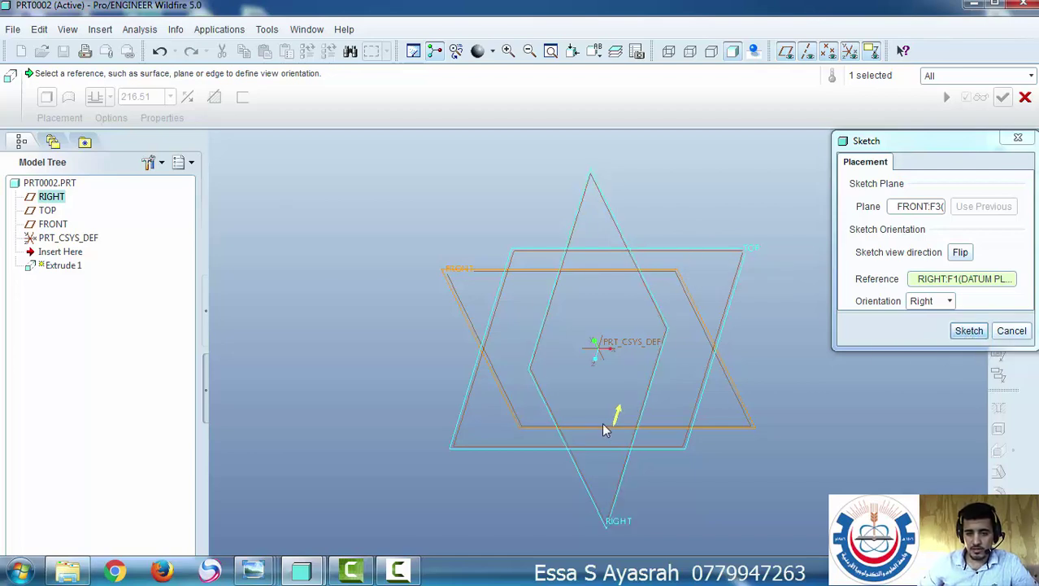
click(969, 331)
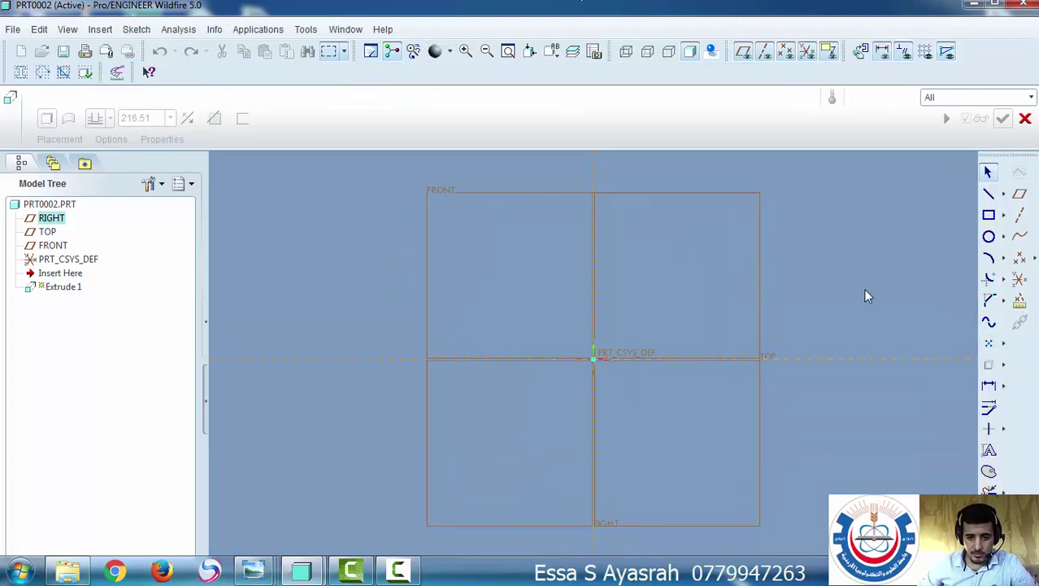
Sketch a horizontal rectangle about 354 by 156 around the part's origin, extending farther to the right of the vertical axis
click(989, 216)
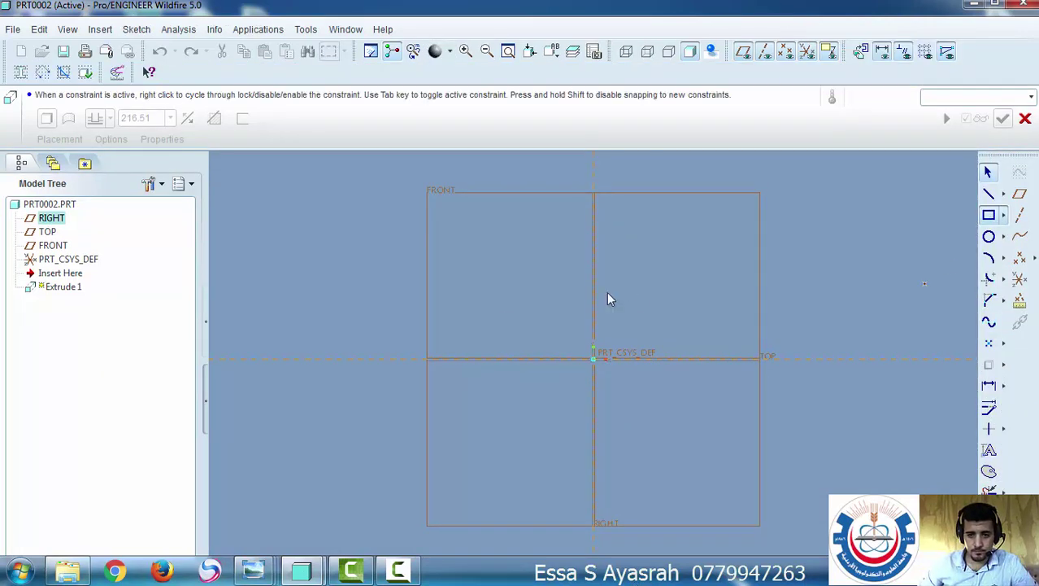
click(488, 309)
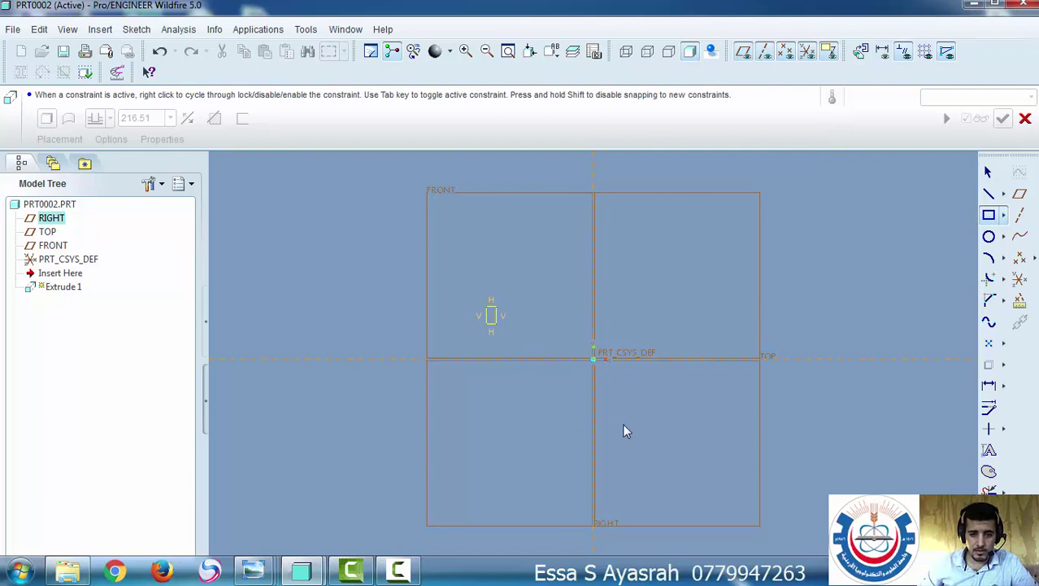
click(718, 407)
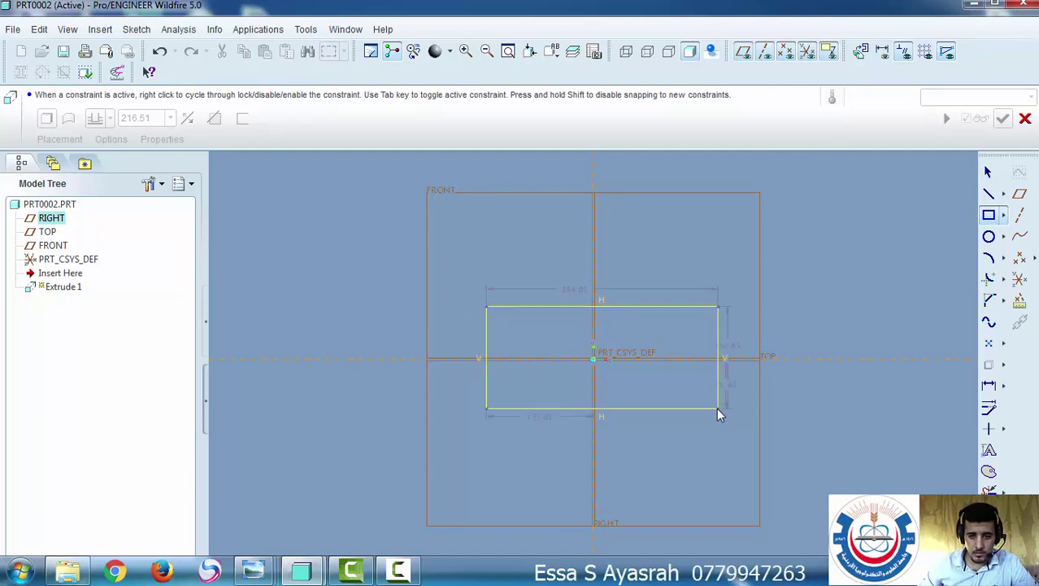
click(987, 173)
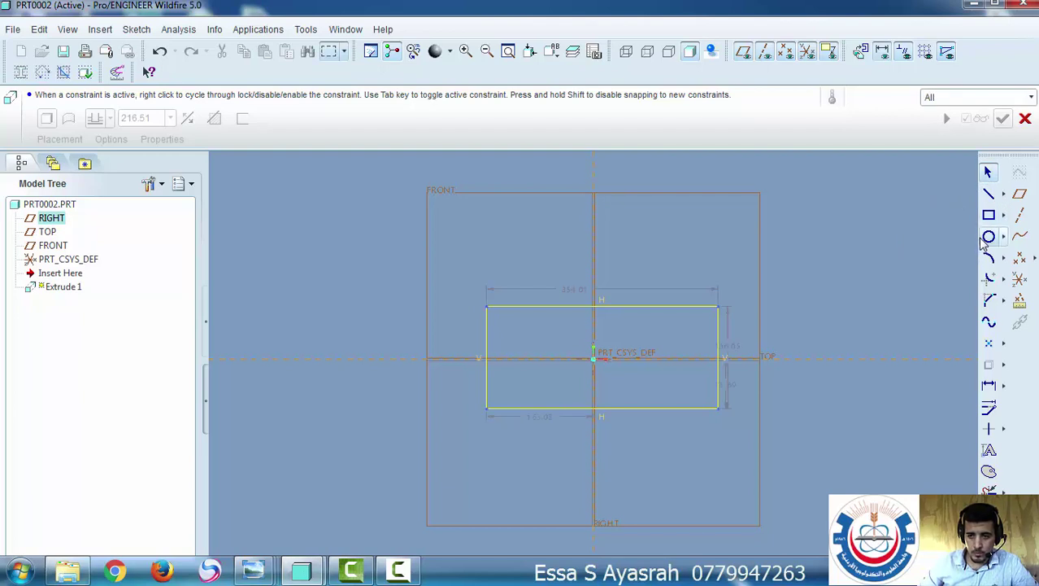
Round the rectangle's right end with a circle of radius about 78 centred on its right edge, trimming the inner arc and that edge
click(989, 237)
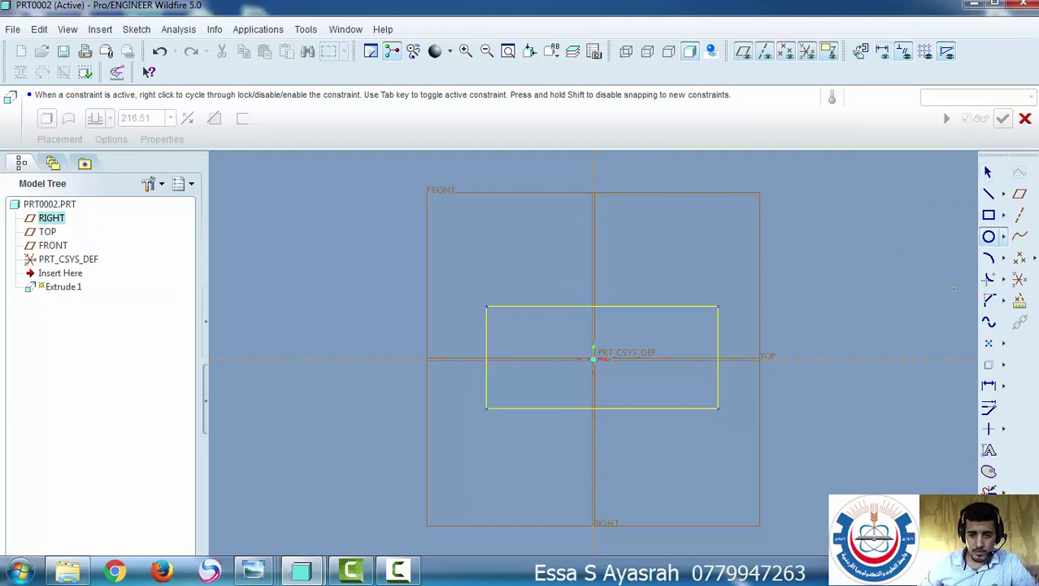
click(719, 358)
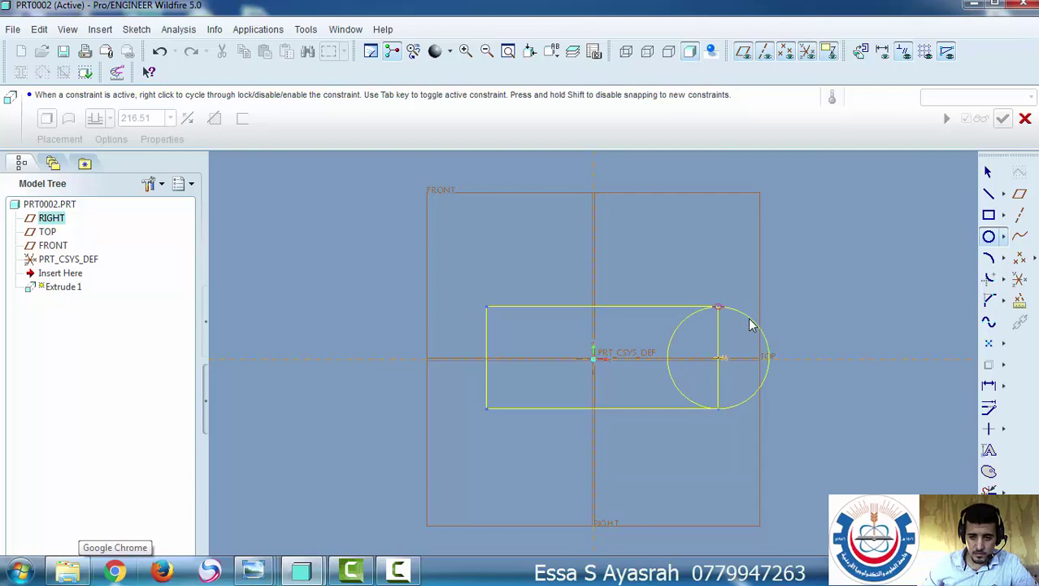
click(751, 324)
click(988, 171)
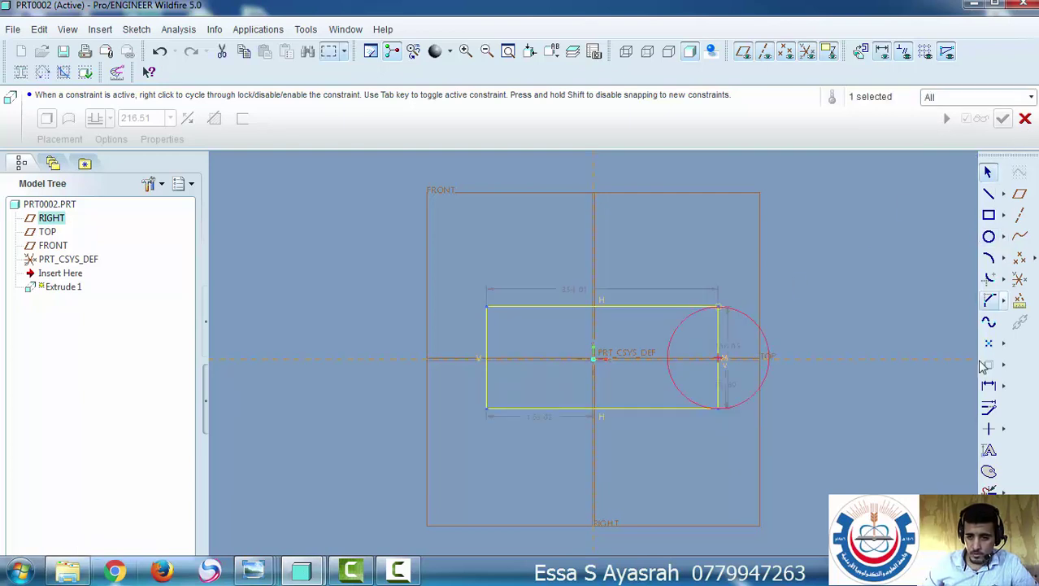
click(989, 490)
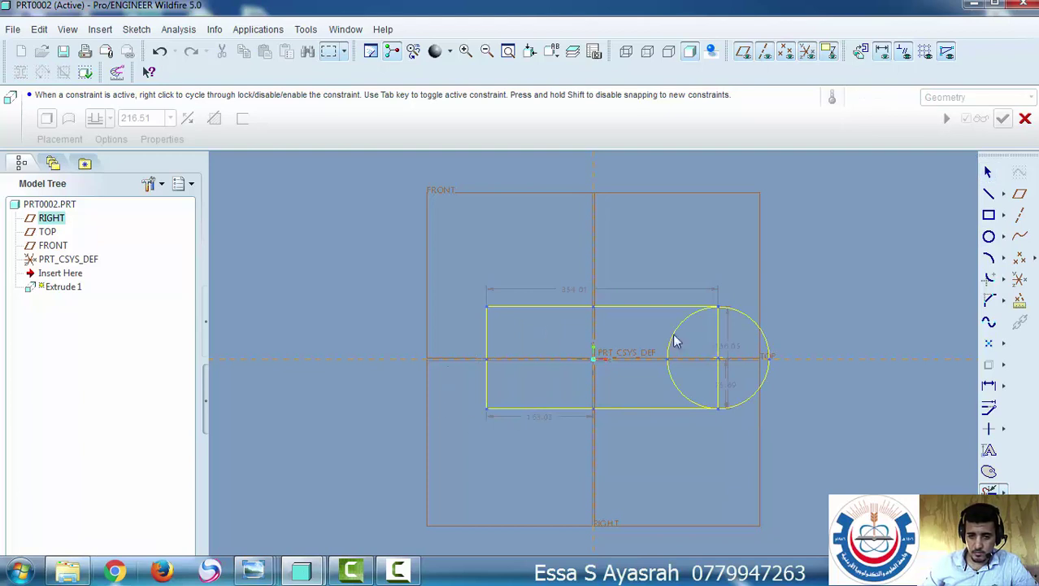
mouse_move(657, 328)
mouse_down()
mouse_move(717, 333)
mouse_move(733, 346)
mouse_move(729, 384)
mouse_move(654, 384)
mouse_move(626, 483)
mouse_up()
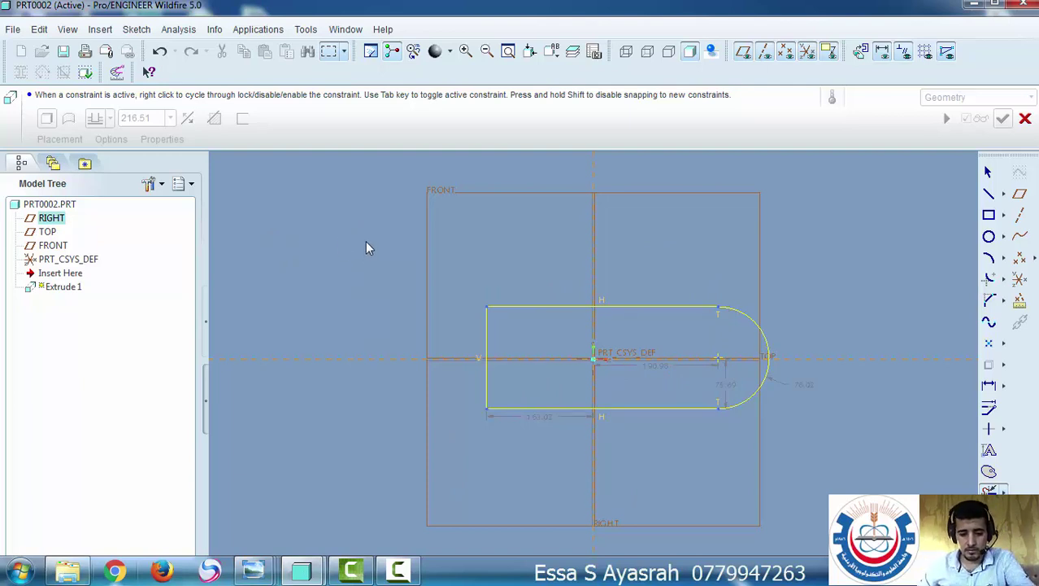
View the images 2.png and 1.png in Windows Photo Viewer, close it and return to PRT0002 in Pro/ENGINEER
key(alt+Tab)
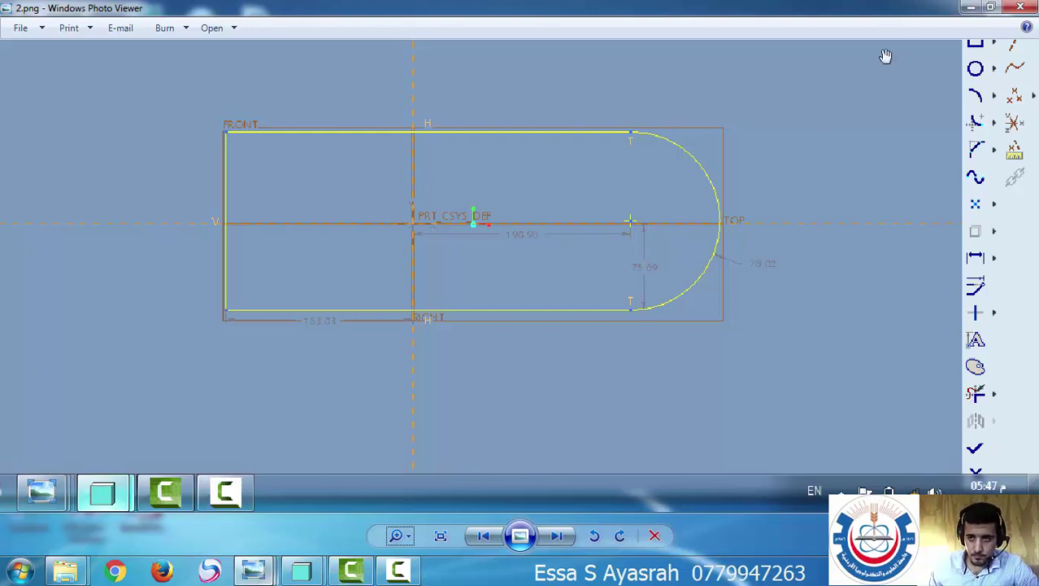
key(Left)
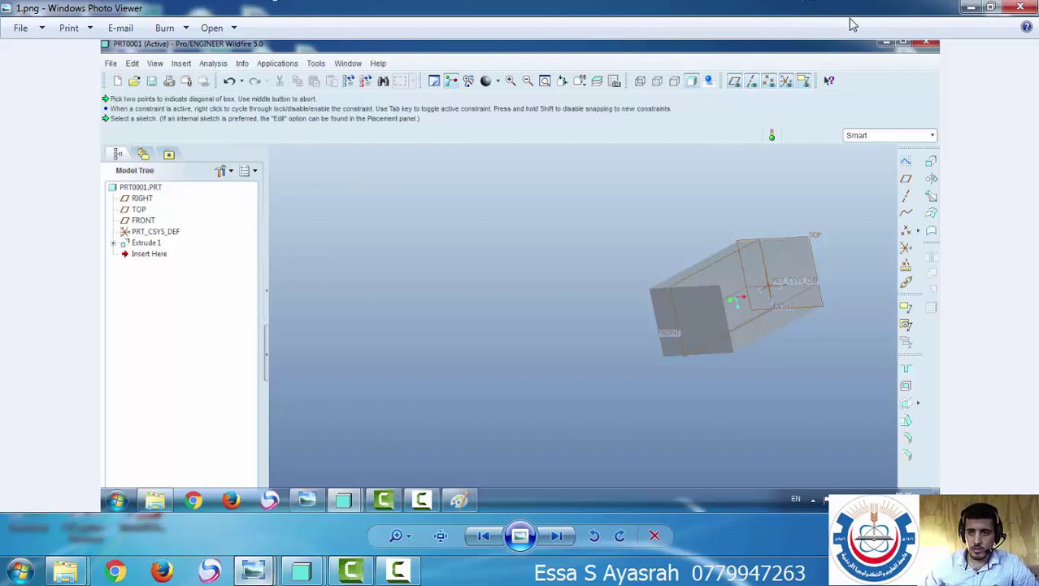
click(1023, 14)
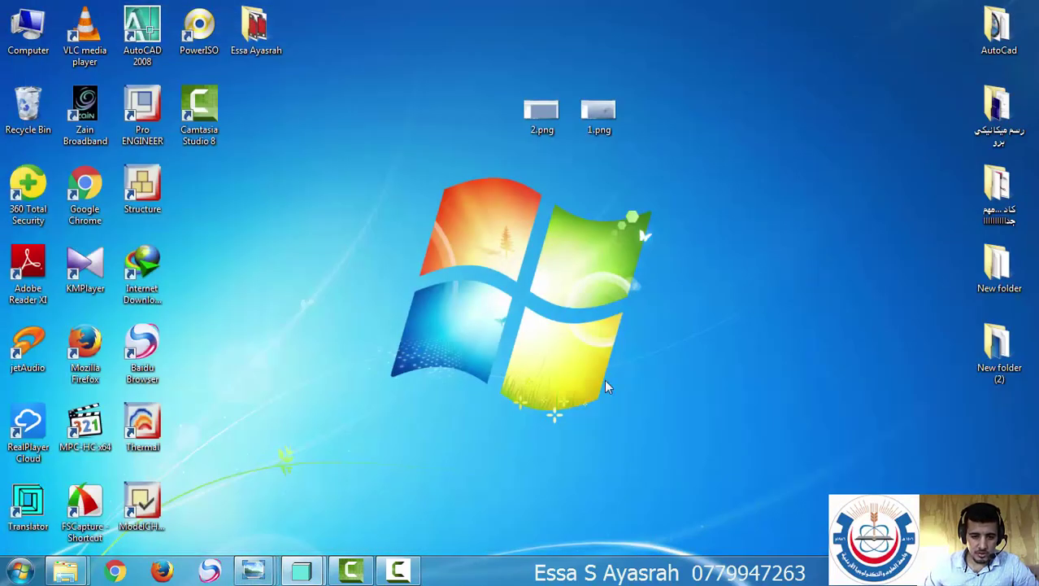
mouse_move(301, 572)
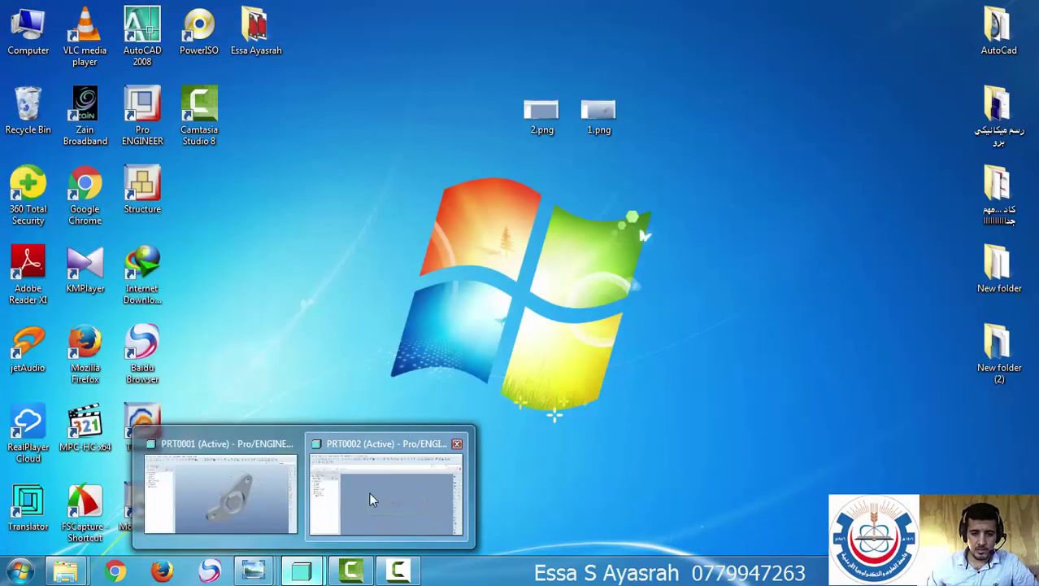
click(392, 497)
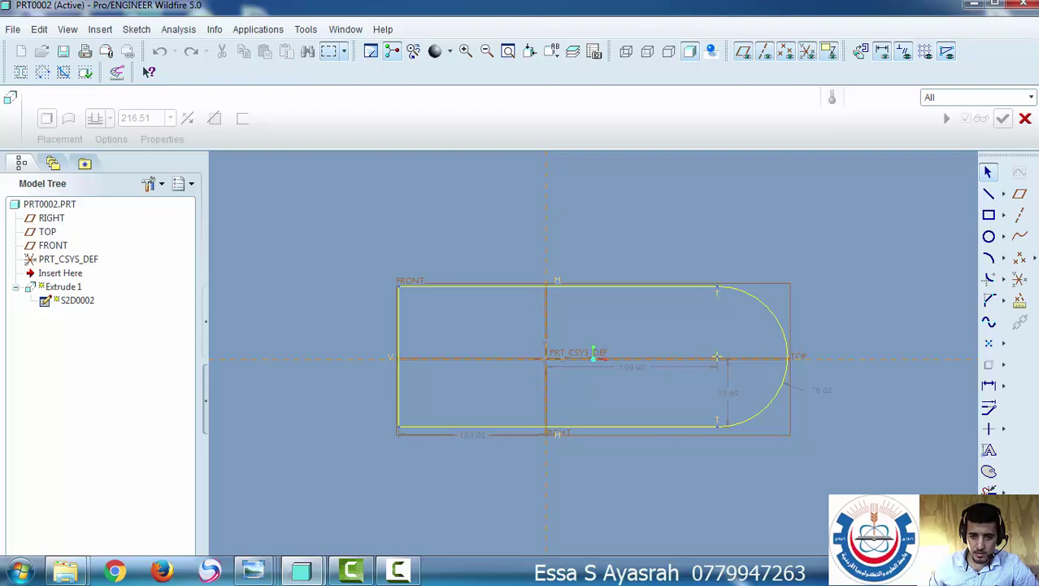
Finish the rounded-end sketch and set the blind extrusion depth to 200
click(989, 512)
middle_drag(644, 428, 645, 404)
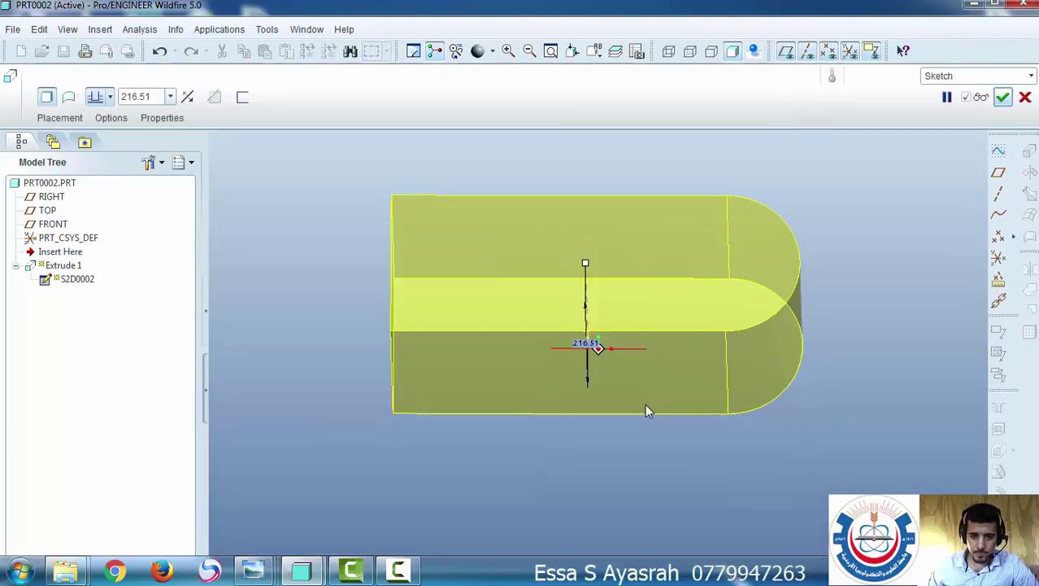
double_click(583, 344)
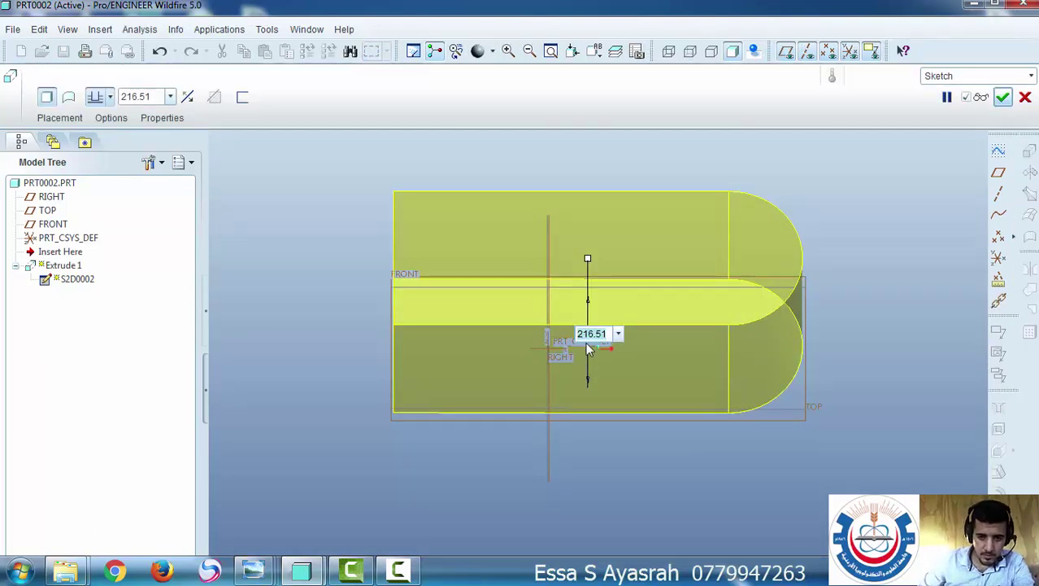
click(135, 96)
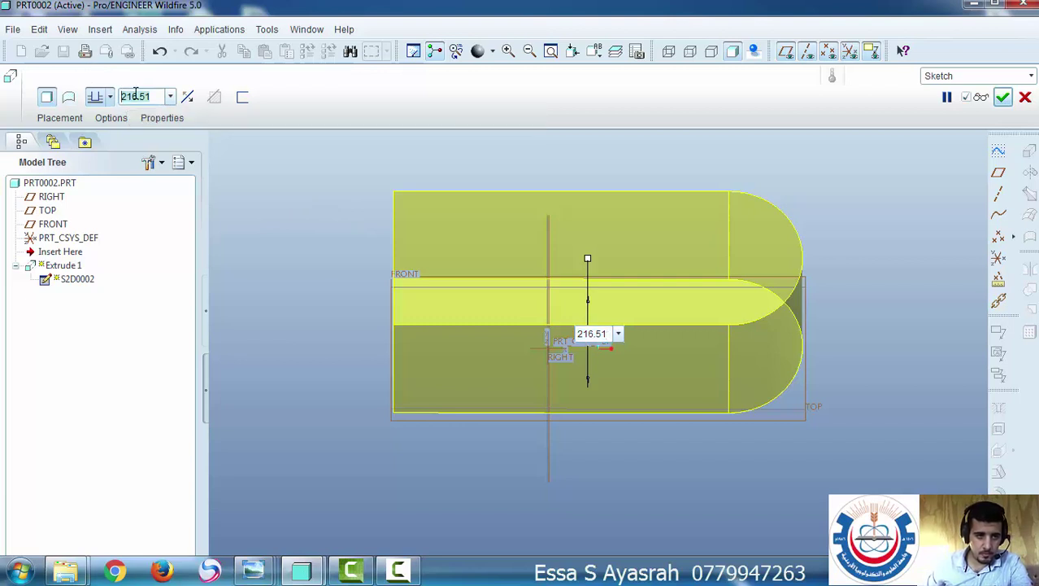
text(2)
key(Return)
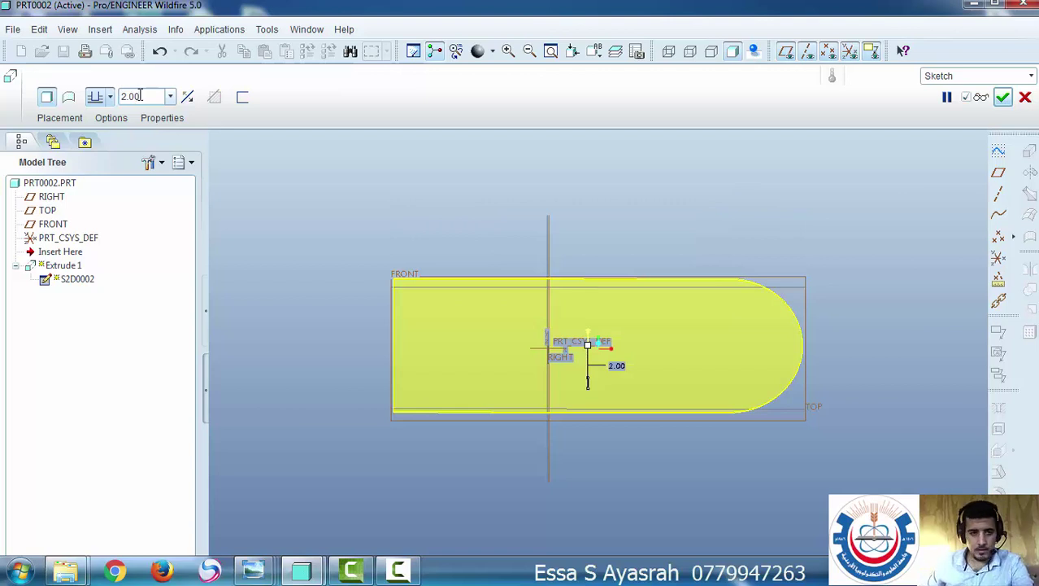
click(148, 92)
text(200)
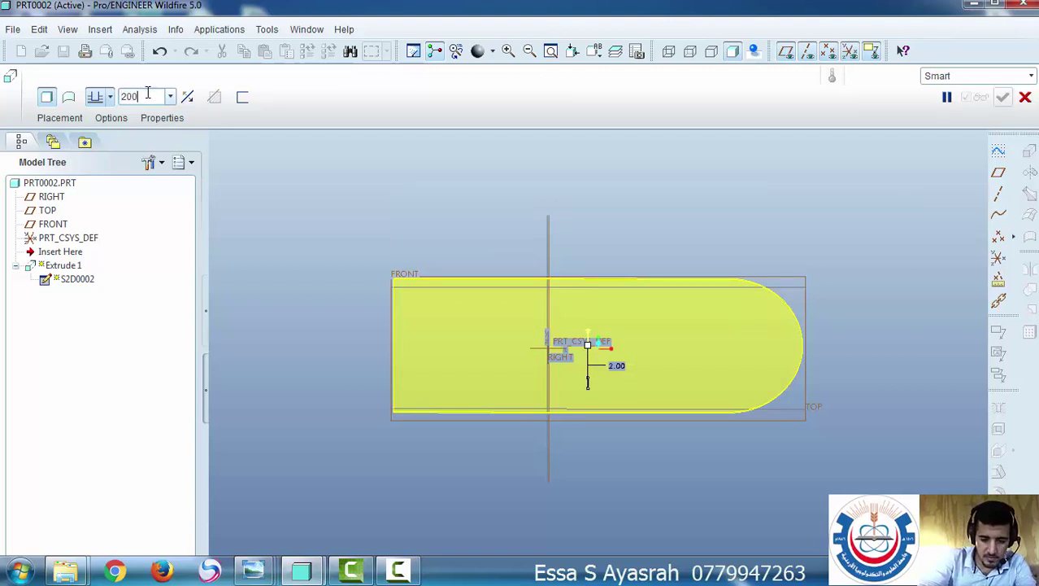
key(Return)
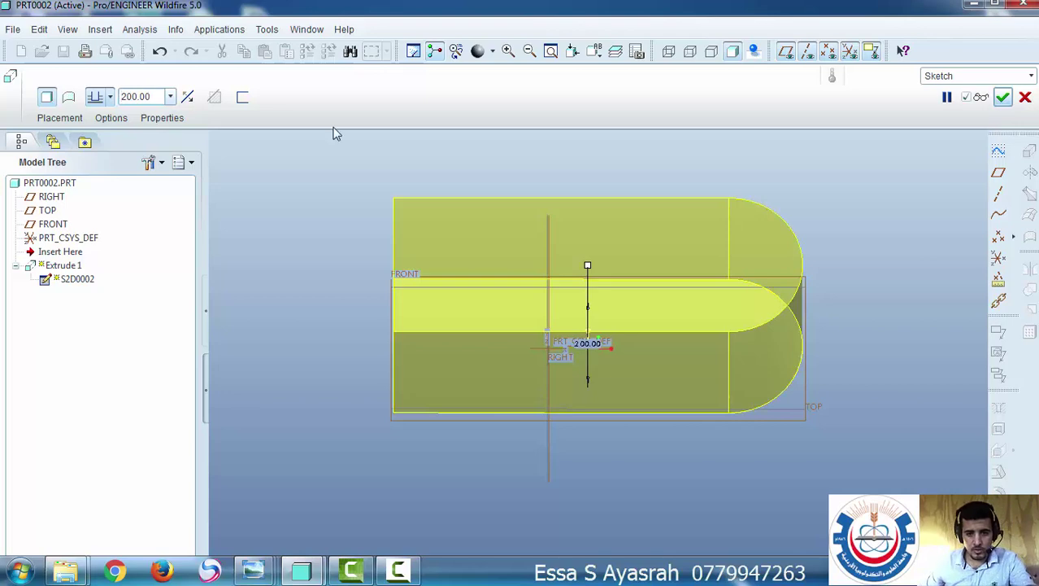
middle_drag(598, 432, 485, 341)
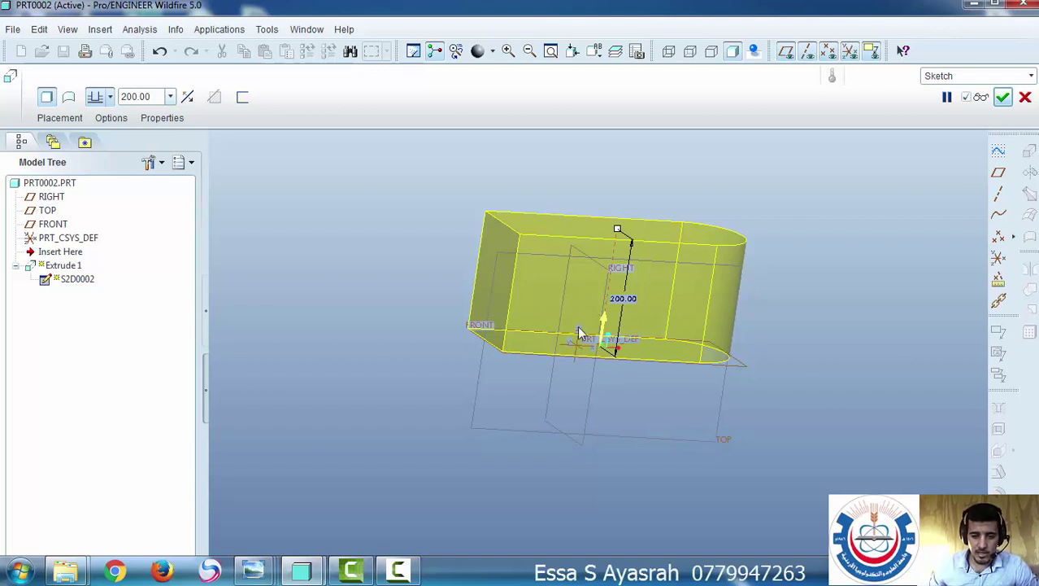
Try the symmetric depth option with the depth pulled to about 195, and return the extrusion to blind depth
click(110, 98)
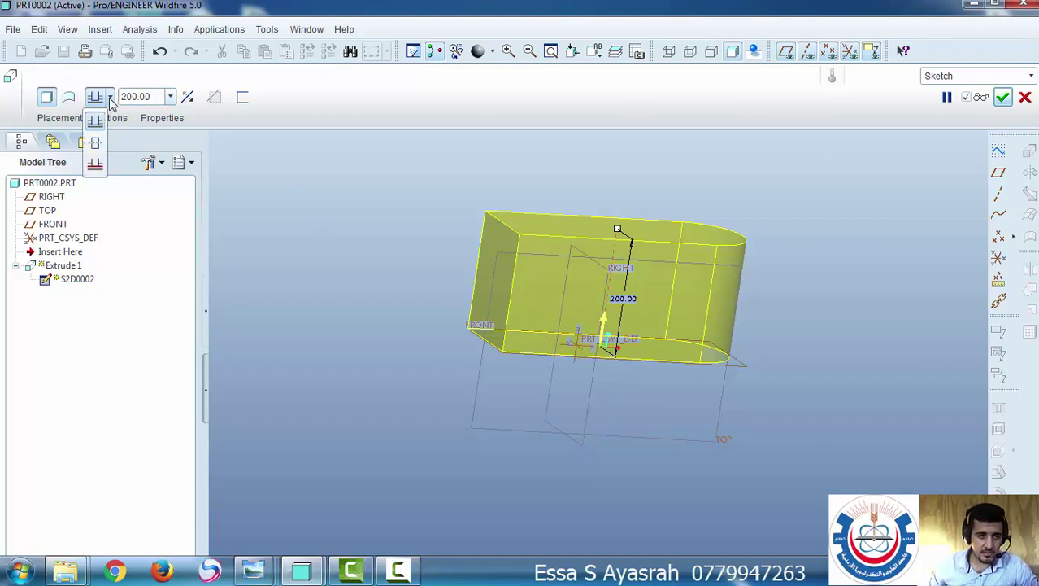
click(95, 145)
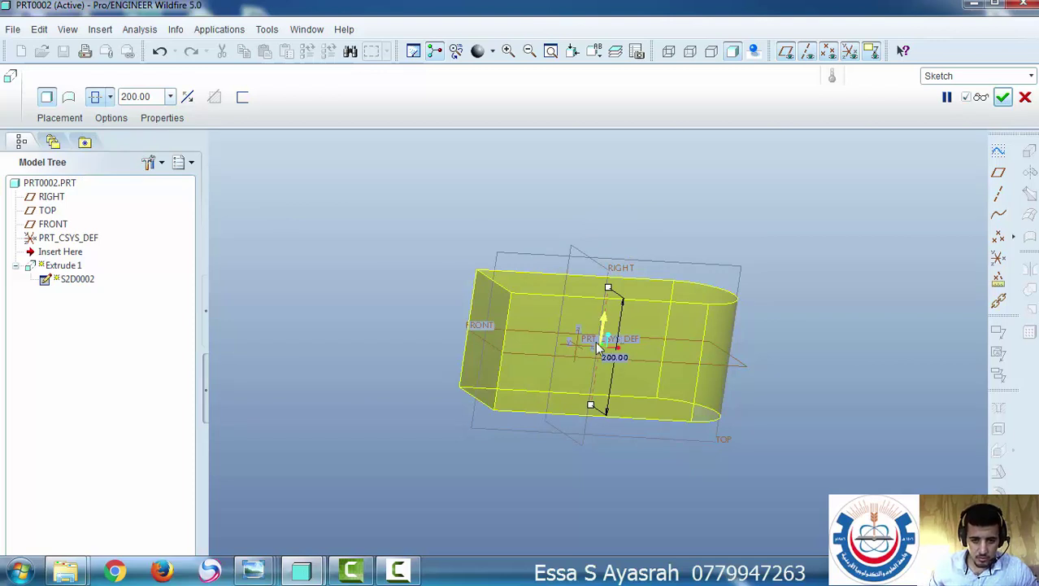
mouse_move(609, 288)
mouse_down()
mouse_move(610, 244)
mouse_move(607, 301)
mouse_move(615, 277)
mouse_move(608, 301)
mouse_move(608, 289)
mouse_up()
click(111, 97)
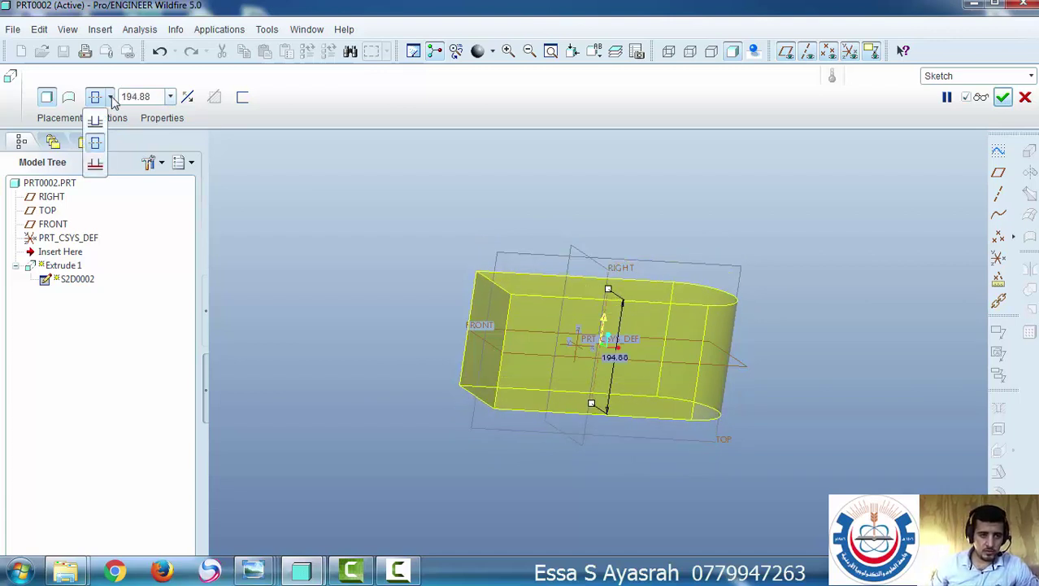
click(99, 130)
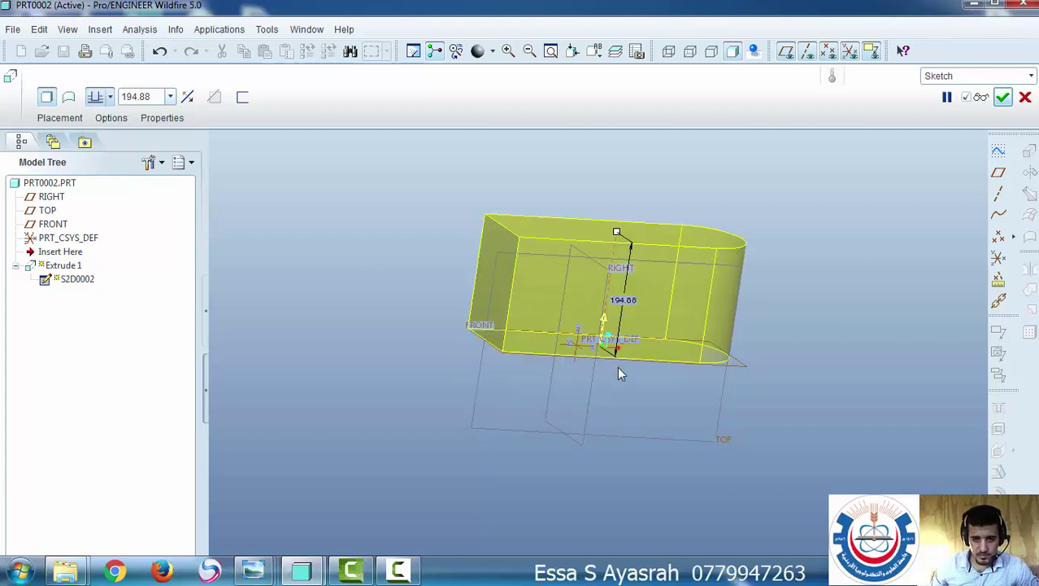
double_click(622, 301)
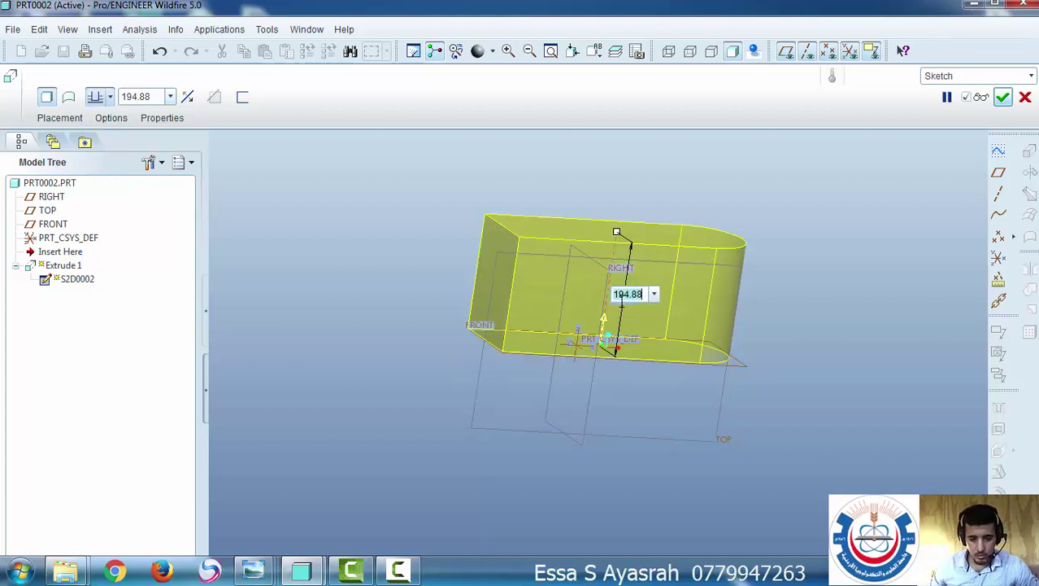
text(2804)
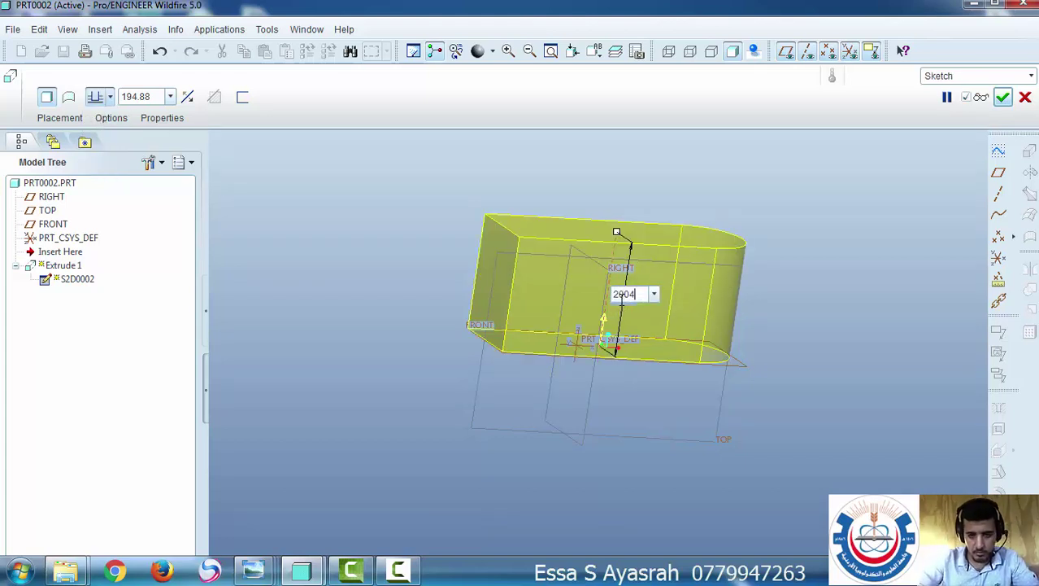
text(004)
key(Return)
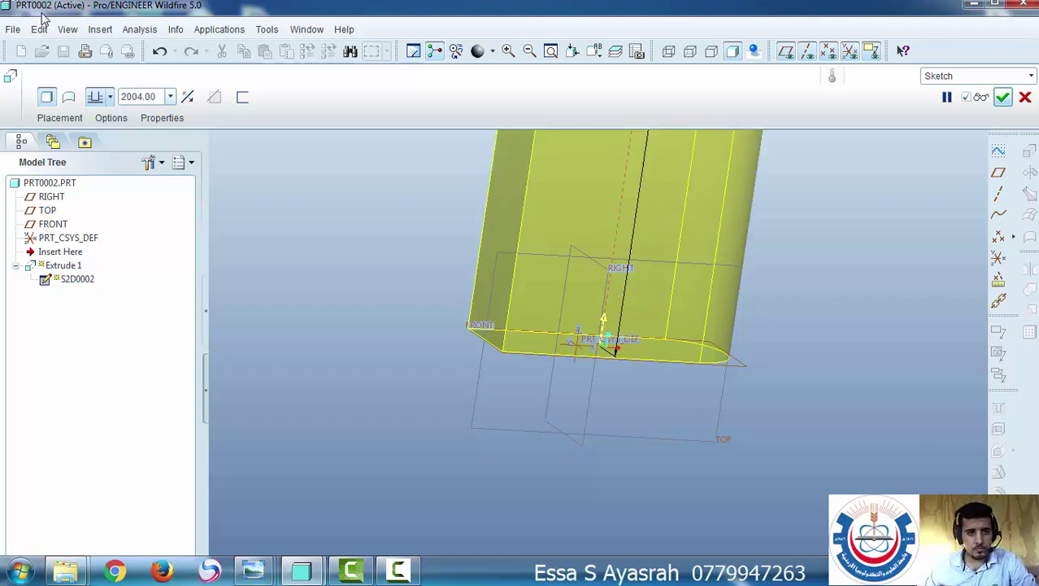
key(ctrl+z)
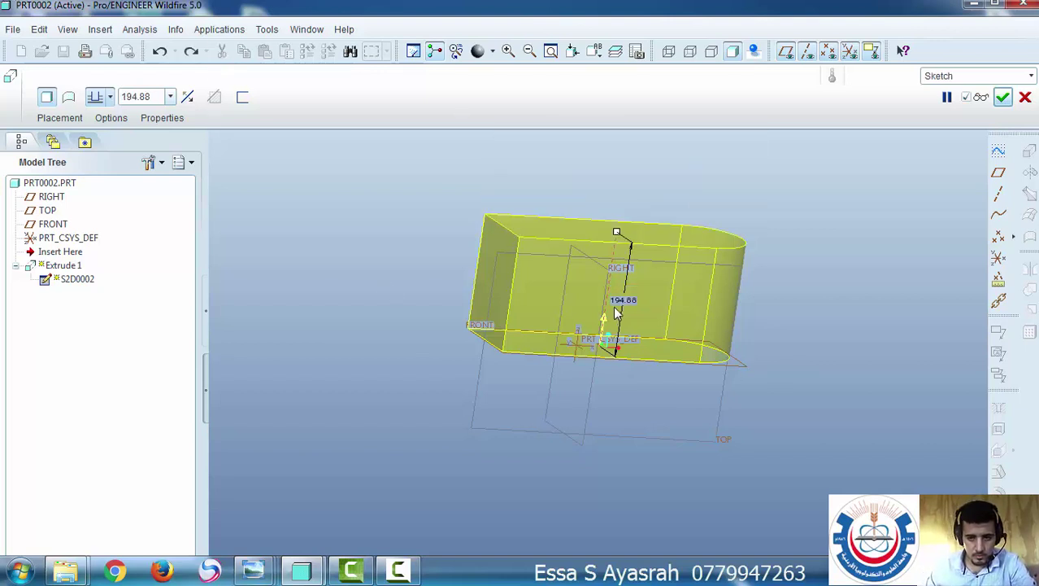
Set the depth of the one-sided extrusion to 200
double_click(623, 300)
text(20)
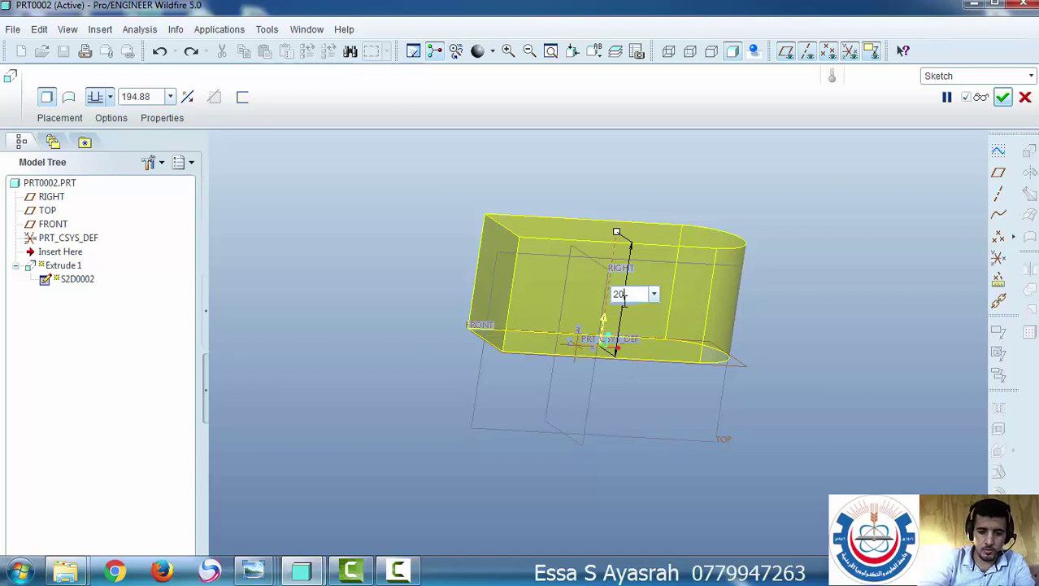
text(0)
key(Return)
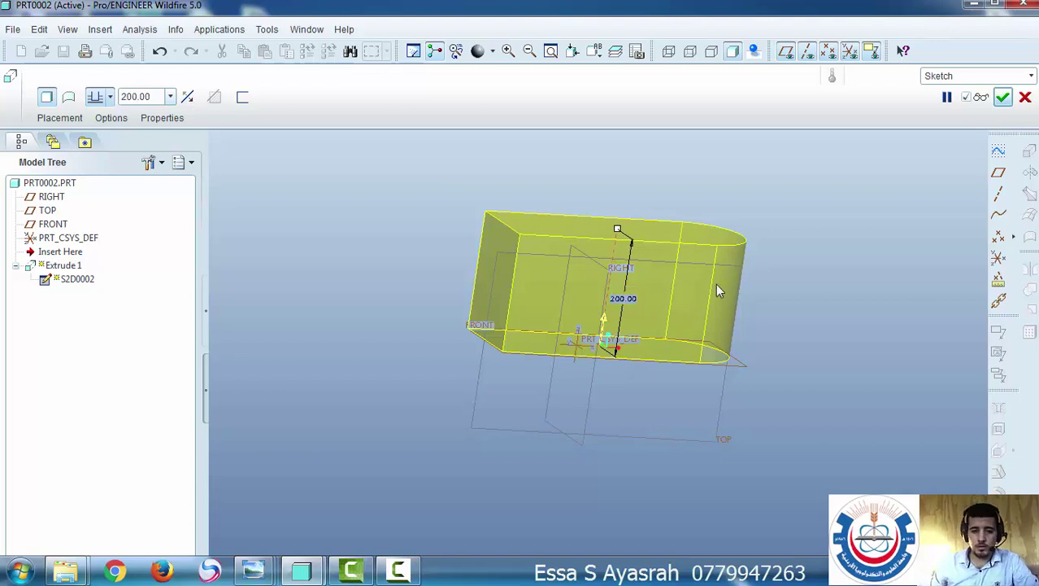
Make the extrusion symmetric about the FRONT sketch plane and set its total depth to 150
click(111, 96)
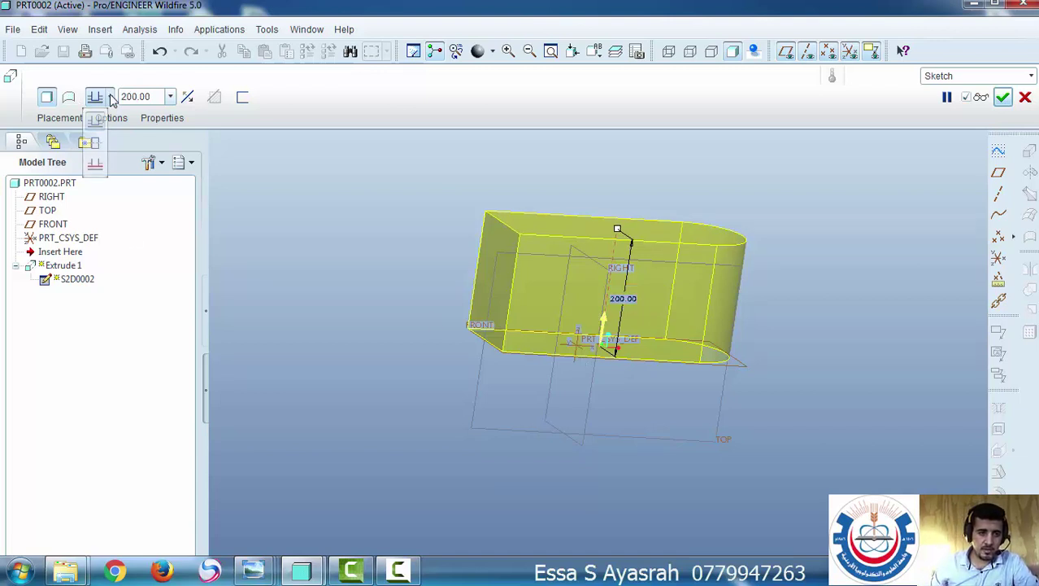
click(92, 143)
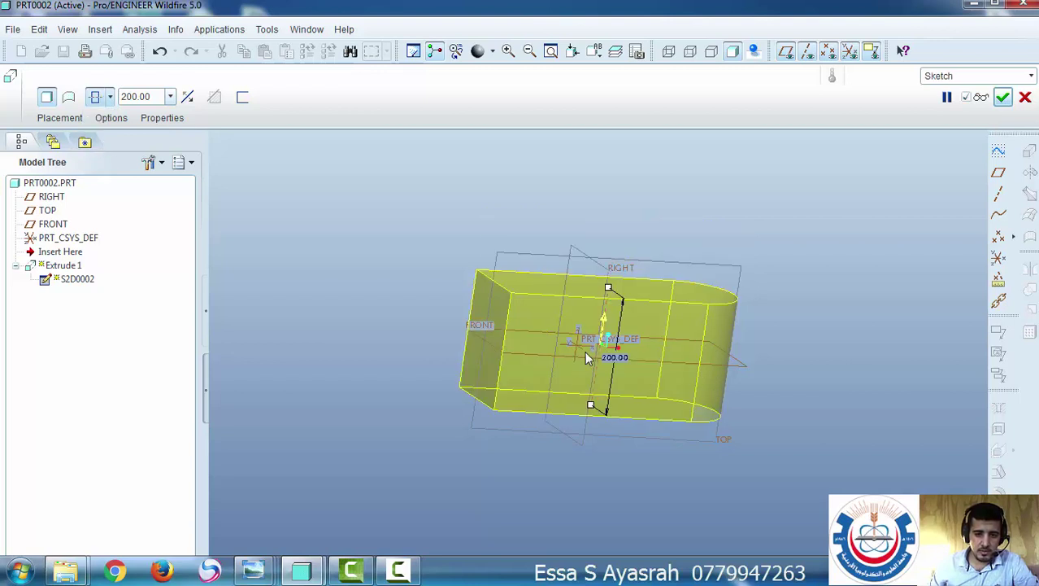
click(110, 98)
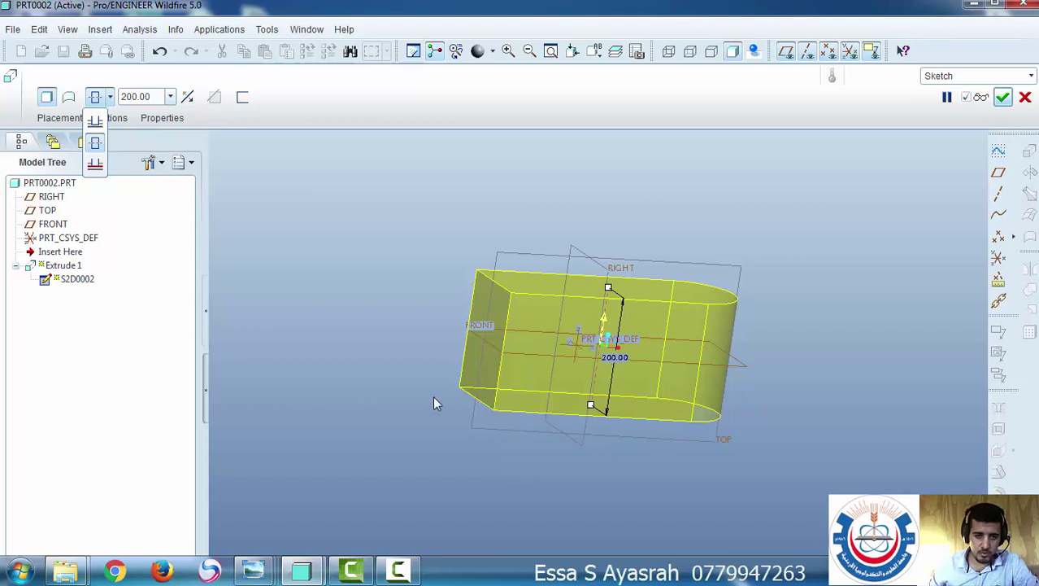
click(383, 366)
double_click(615, 358)
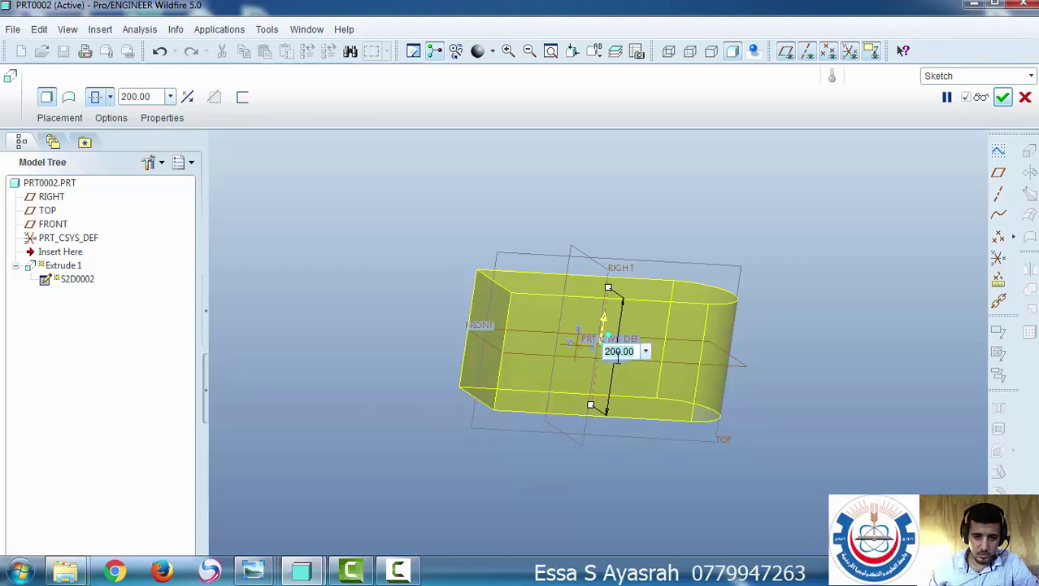
text(1)
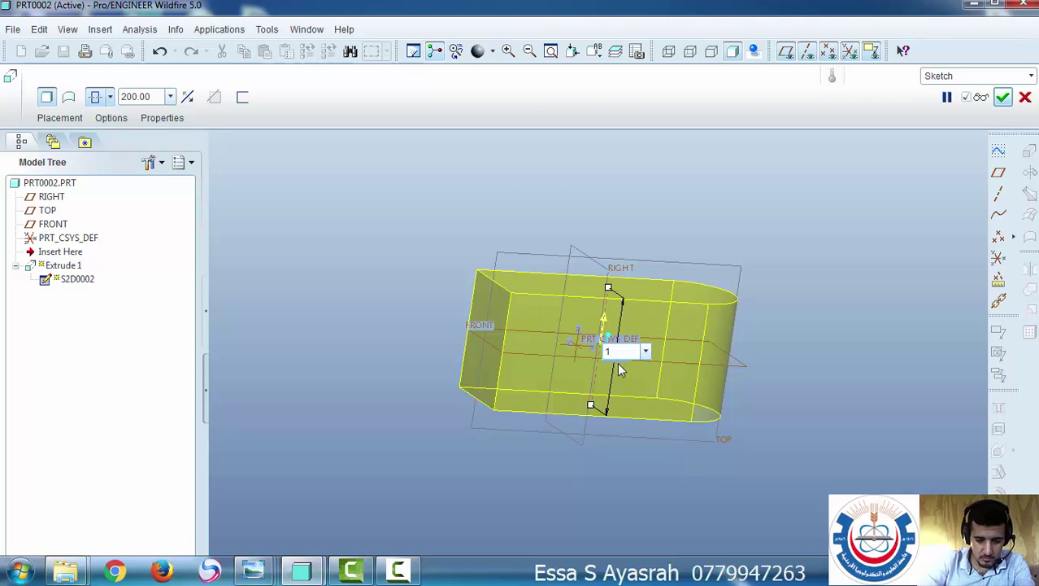
text(50)
key(Return)
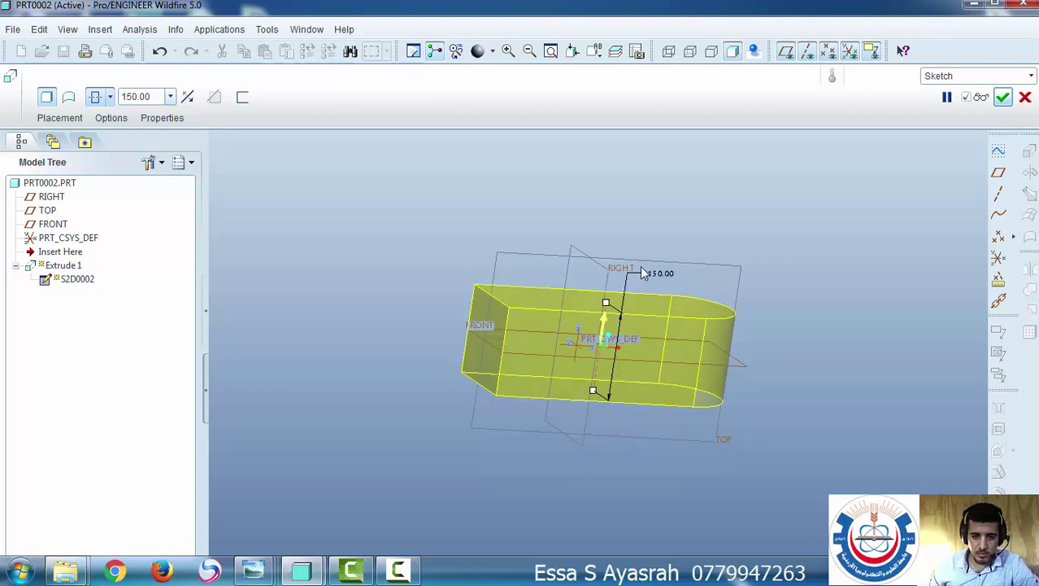
click(112, 97)
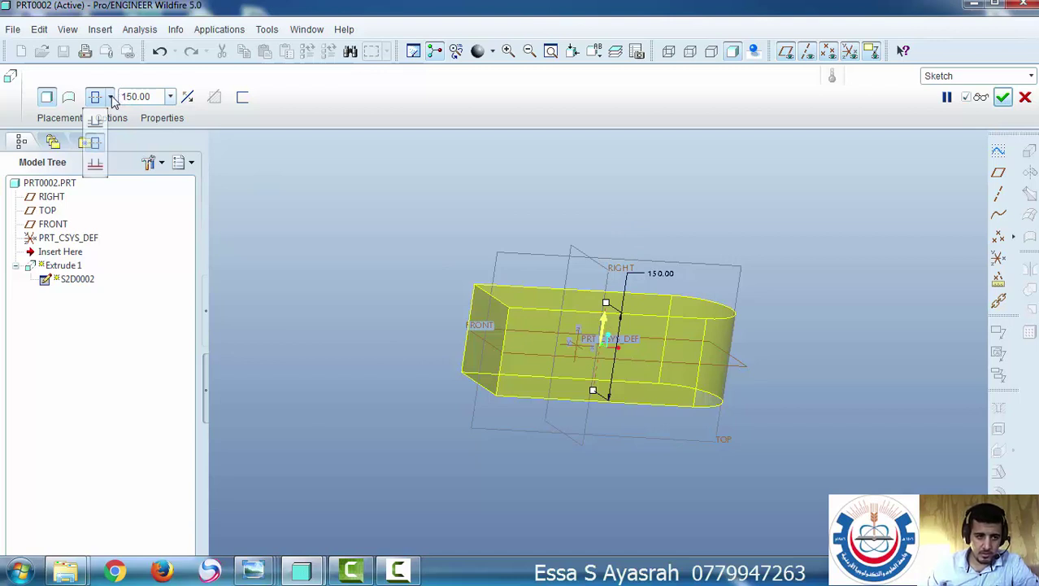
click(366, 238)
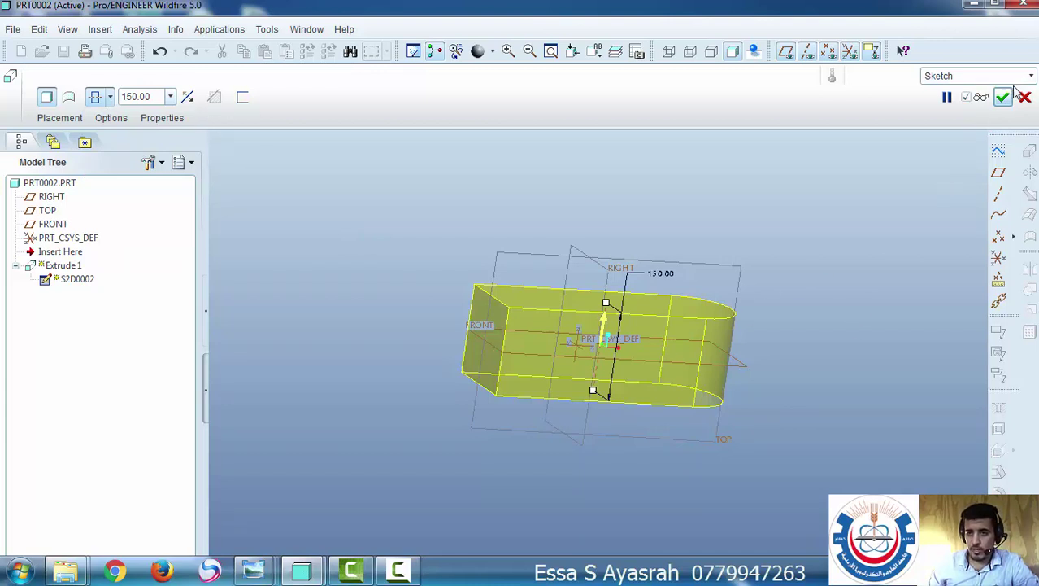
Preview the solid extrusion and complete the feature
click(981, 96)
mouse_move(831, 294)
middle_down()
mouse_move(789, 322)
mouse_move(805, 252)
mouse_move(777, 290)
middle_up()
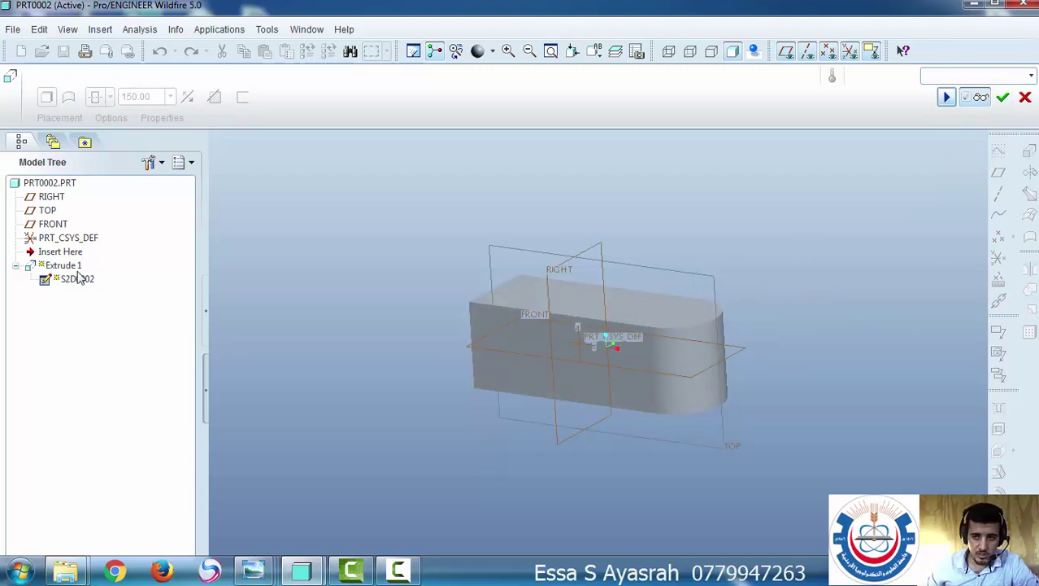
click(1003, 99)
middle_drag(582, 348, 433, 291)
click(433, 291)
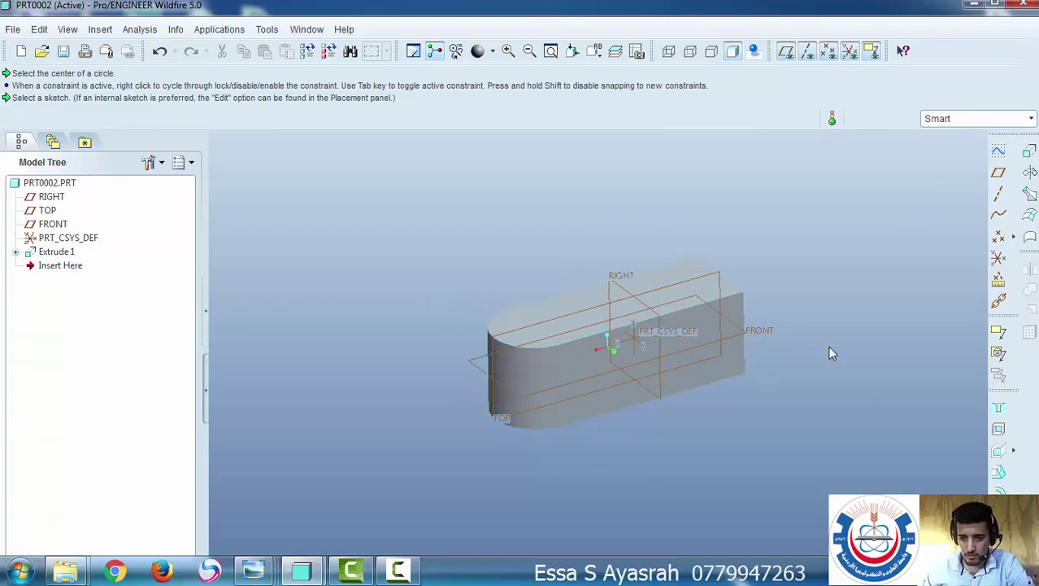
Hide the datum planes and axes, restore their display, and inspect the solid from several angles
click(785, 51)
click(807, 51)
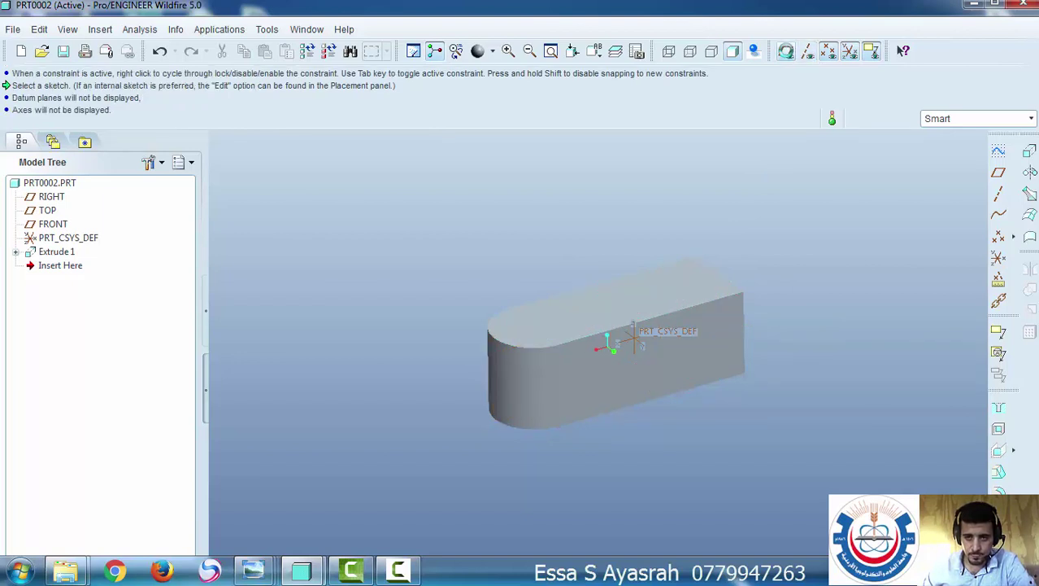
click(786, 50)
click(807, 51)
middle_drag(613, 398, 614, 355)
mouse_move(618, 314)
middle_down()
mouse_move(608, 343)
mouse_move(640, 339)
mouse_move(624, 331)
mouse_move(653, 302)
mouse_move(695, 326)
middle_up()
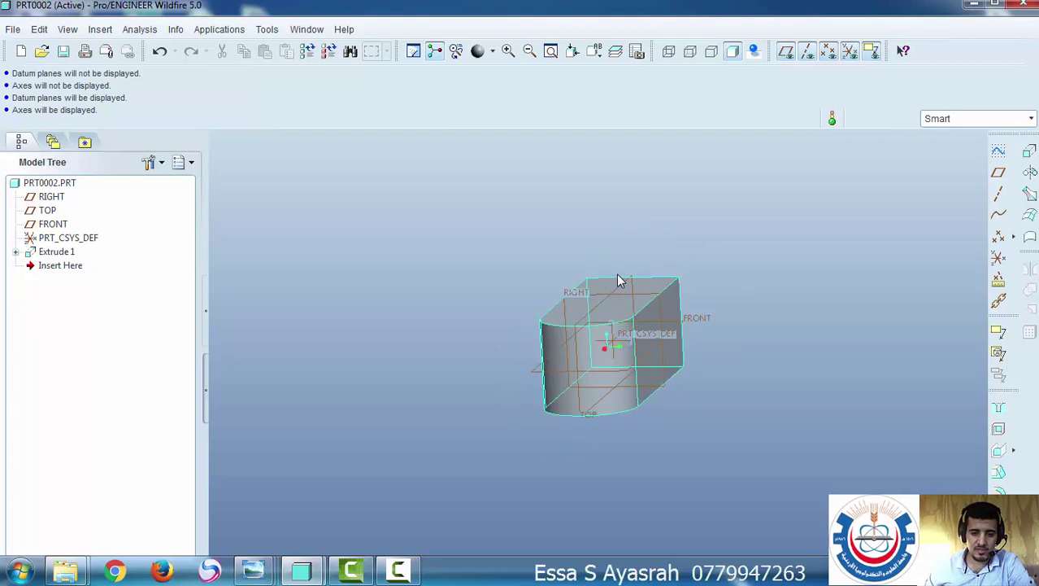
middle_drag(609, 295, 557, 363)
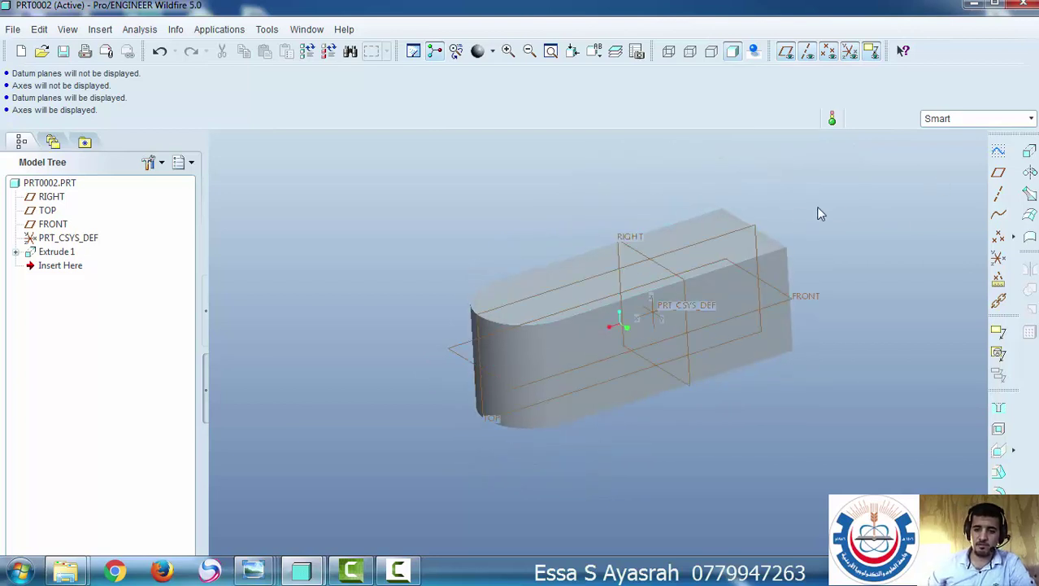
Create a datum plane referenced to the RIGHT plane with an offset translation of 0.00
click(999, 176)
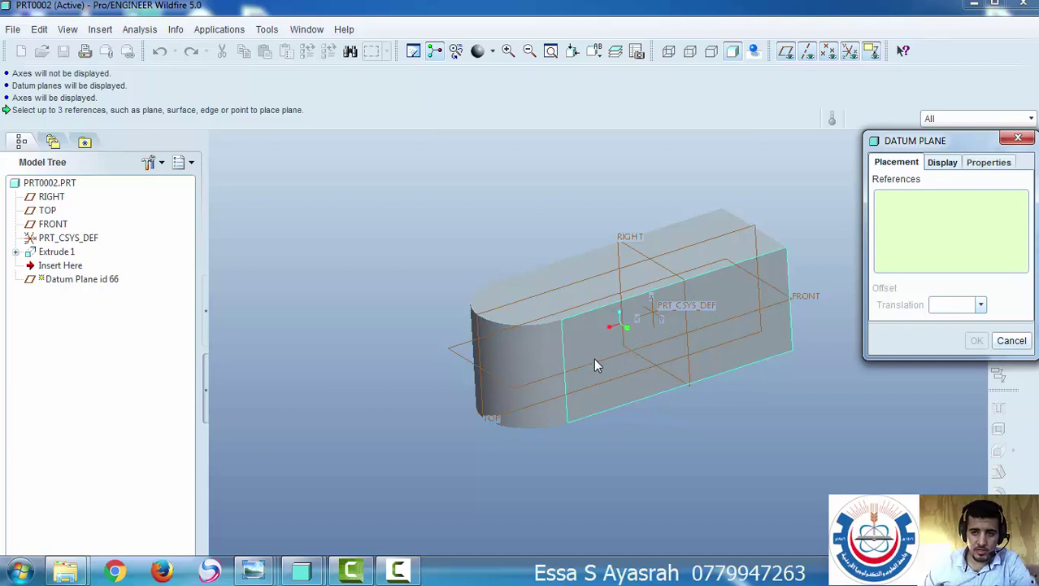
middle_drag(529, 378, 515, 237)
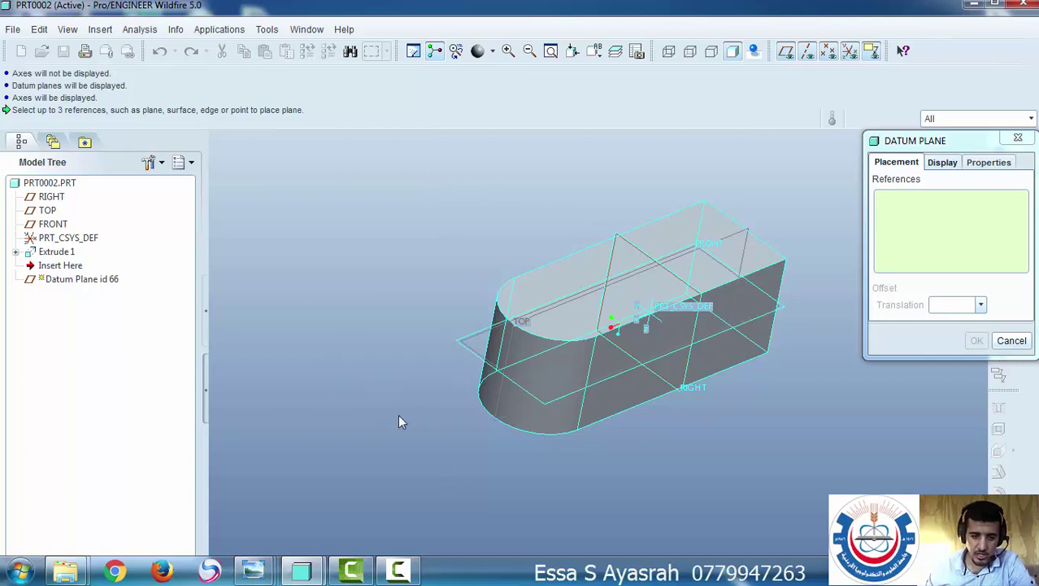
click(52, 198)
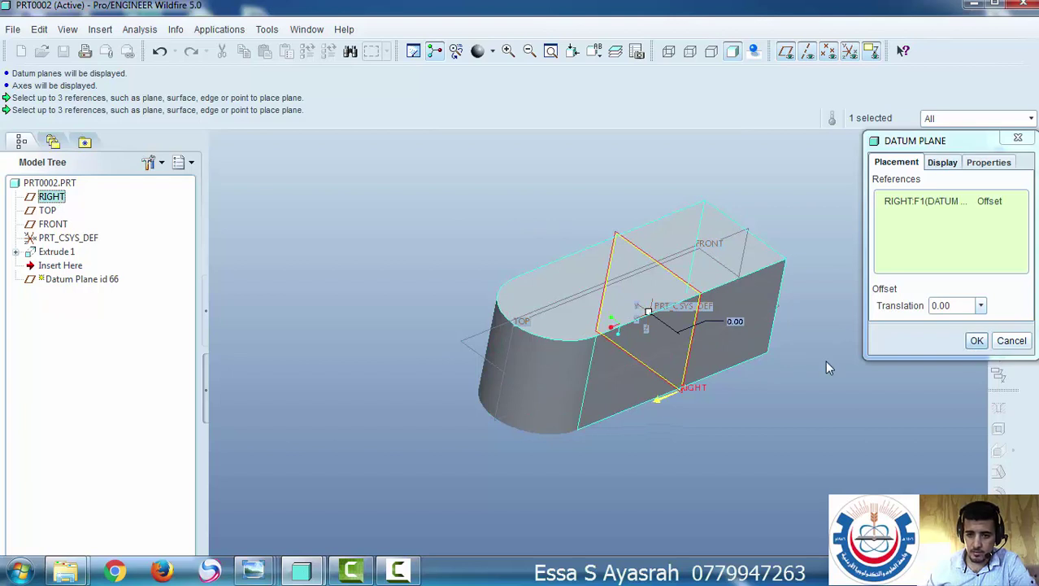
click(977, 341)
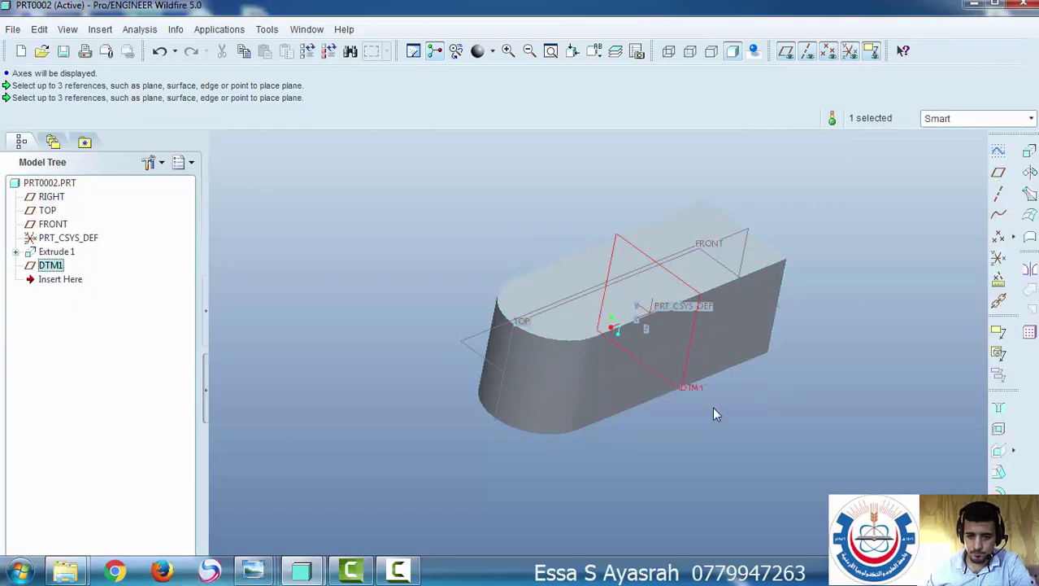
middle_drag(671, 395, 704, 387)
middle_drag(606, 355, 672, 327)
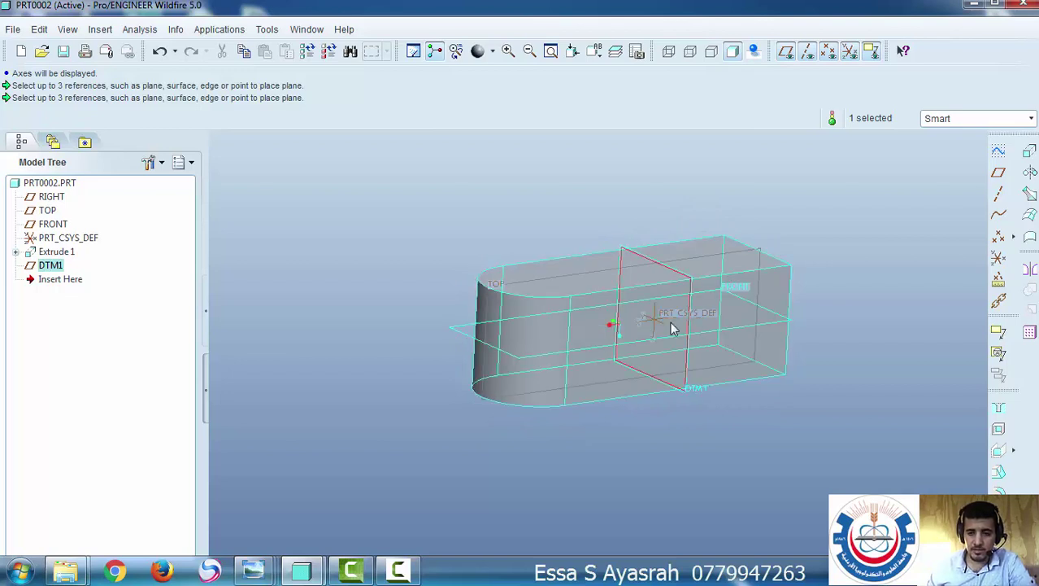
Redefine the datum plane DTM1 so it is offset 300 from the RIGHT plane, in front of the rounded end
right_click(53, 270)
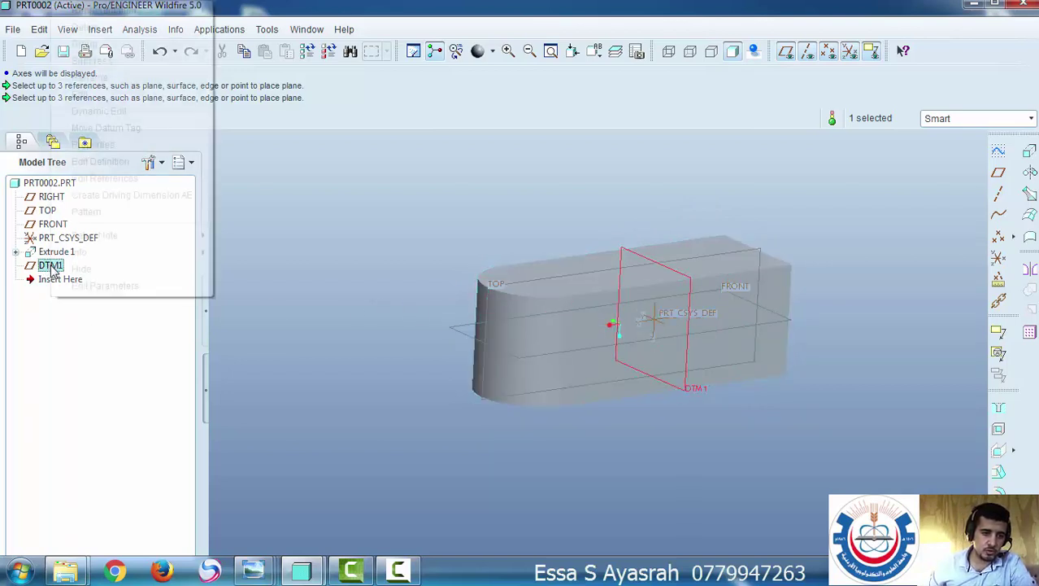
click(95, 162)
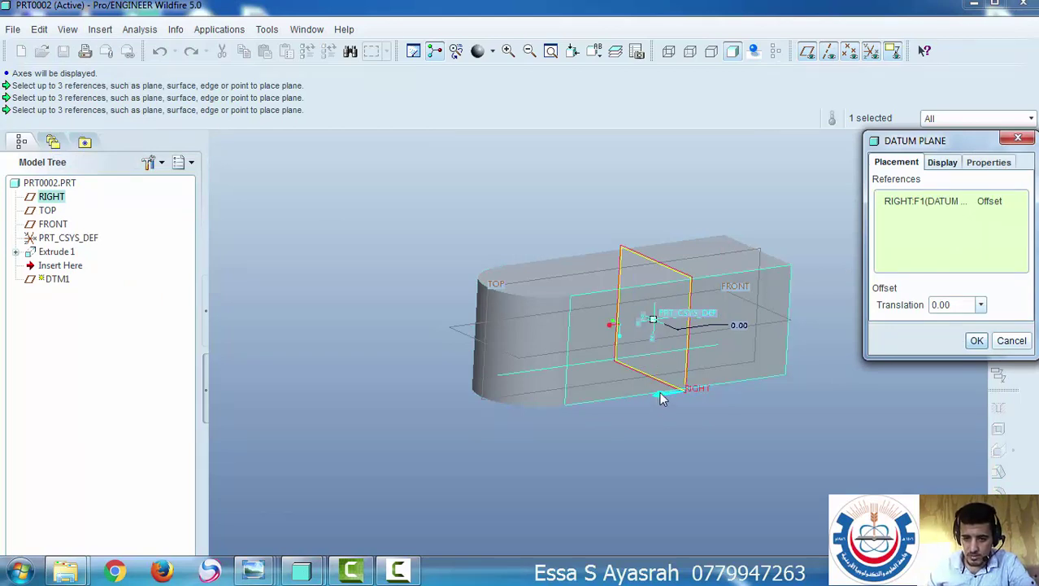
drag(702, 387, 431, 376)
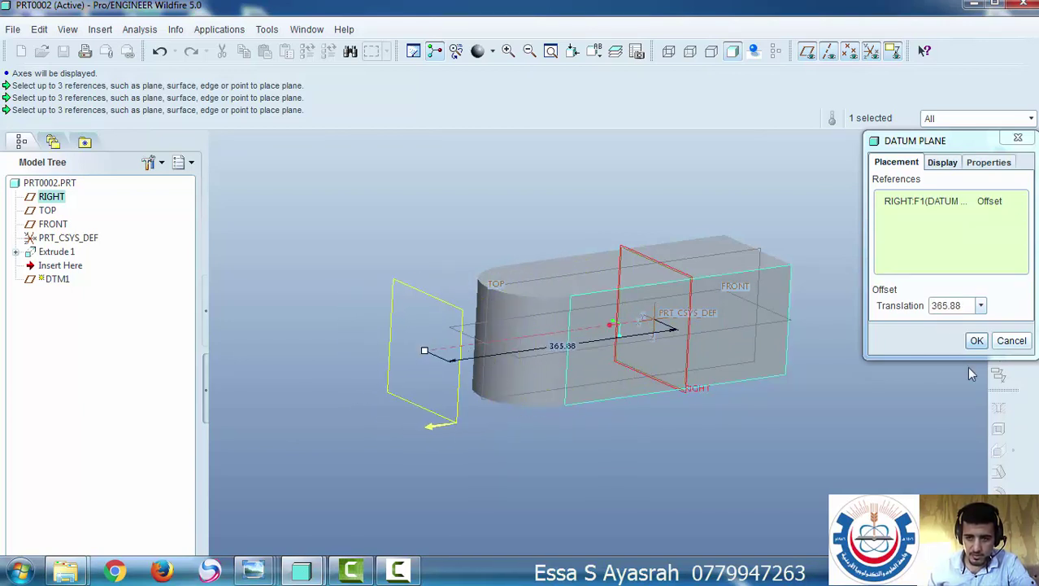
click(948, 305)
double_click(947, 305)
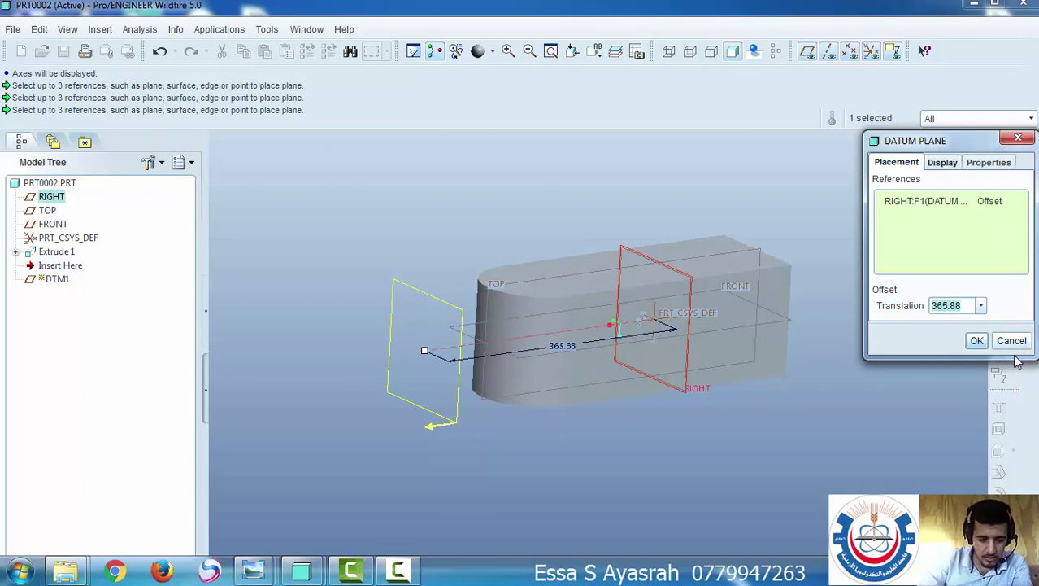
text(300)
key(Return)
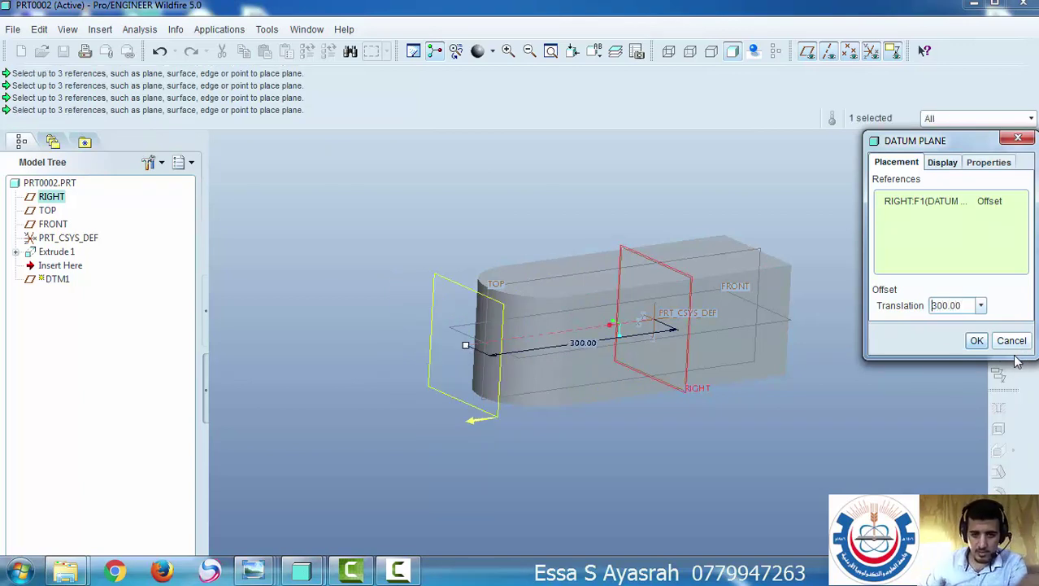
mouse_move(513, 314)
middle_down()
mouse_move(487, 306)
mouse_move(525, 326)
middle_up()
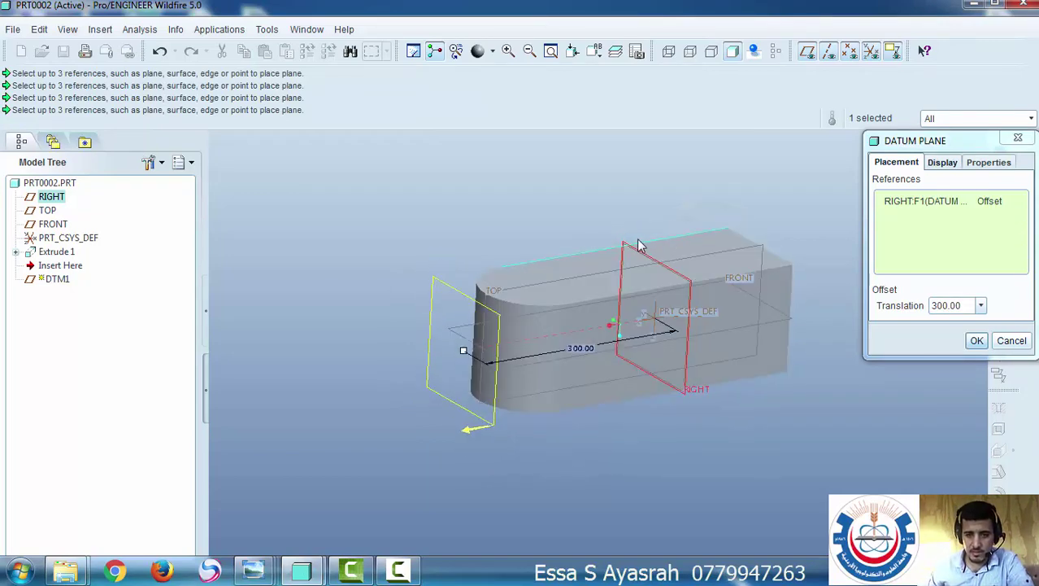
click(976, 341)
mouse_move(541, 378)
middle_down()
mouse_move(562, 375)
mouse_move(528, 376)
middle_up()
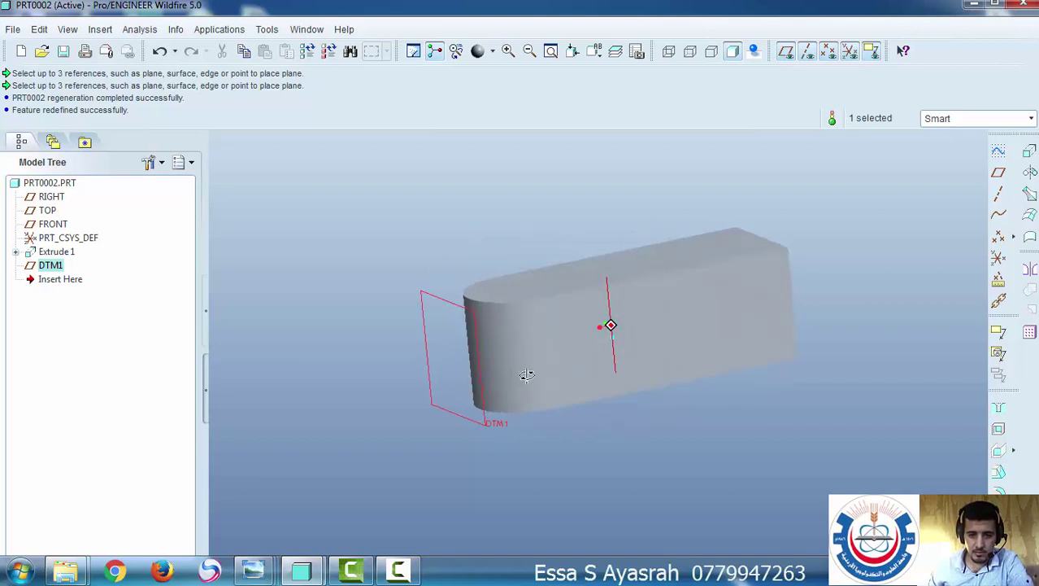
Start an extrusion with an internal sketch on DTM1, using the TOP plane as the Left orientation reference
click(1029, 156)
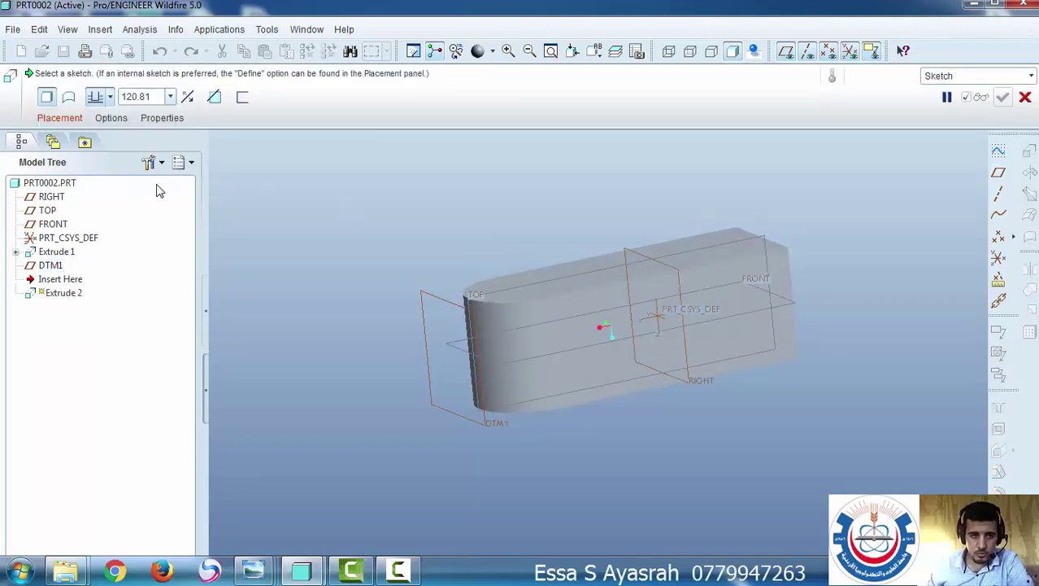
click(73, 121)
click(193, 168)
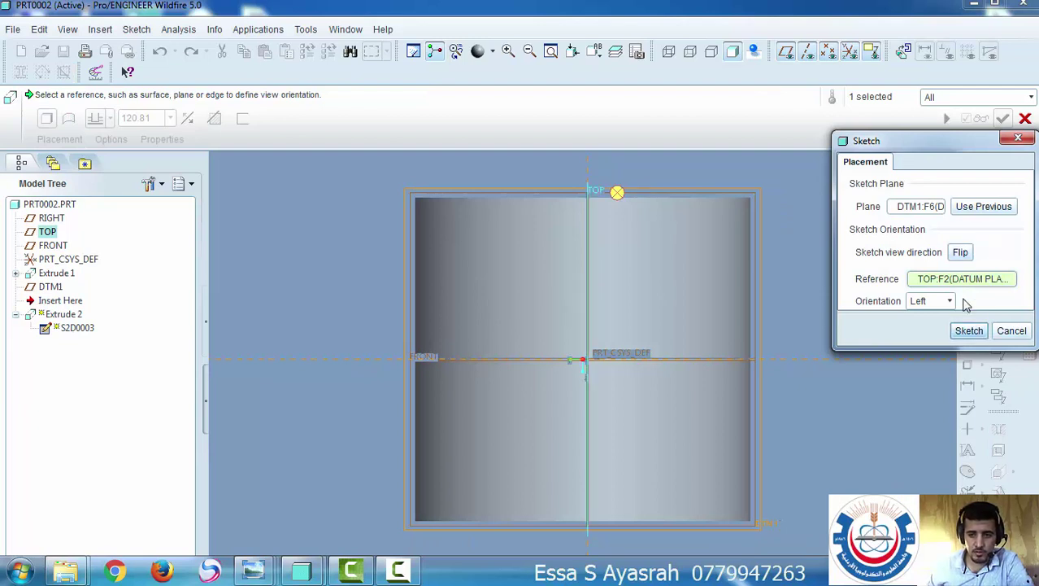
click(967, 331)
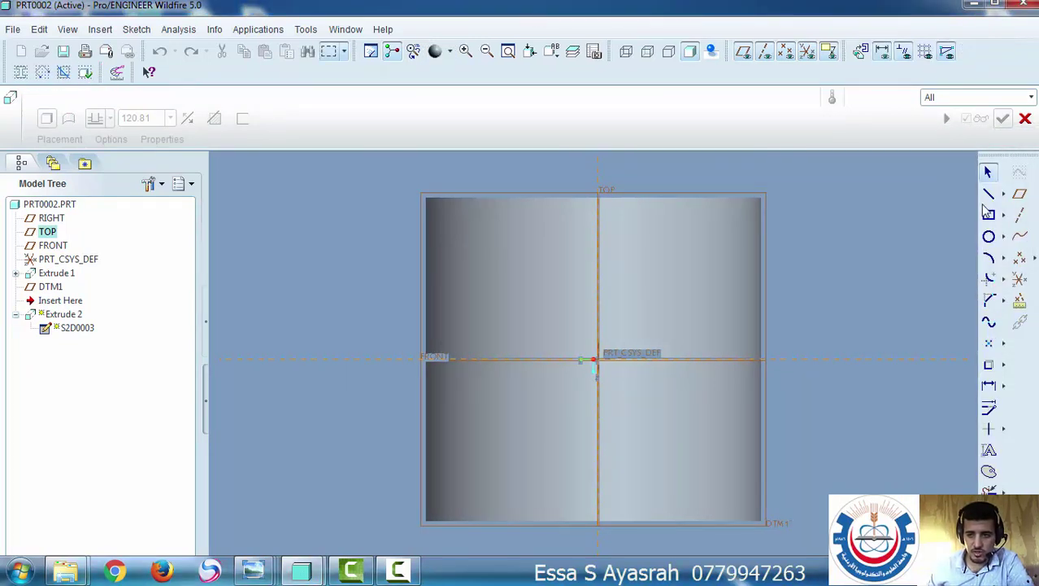
Sketch a circle about 60 in diameter centred on the intersection of the sketch references and finish the sketch
click(990, 238)
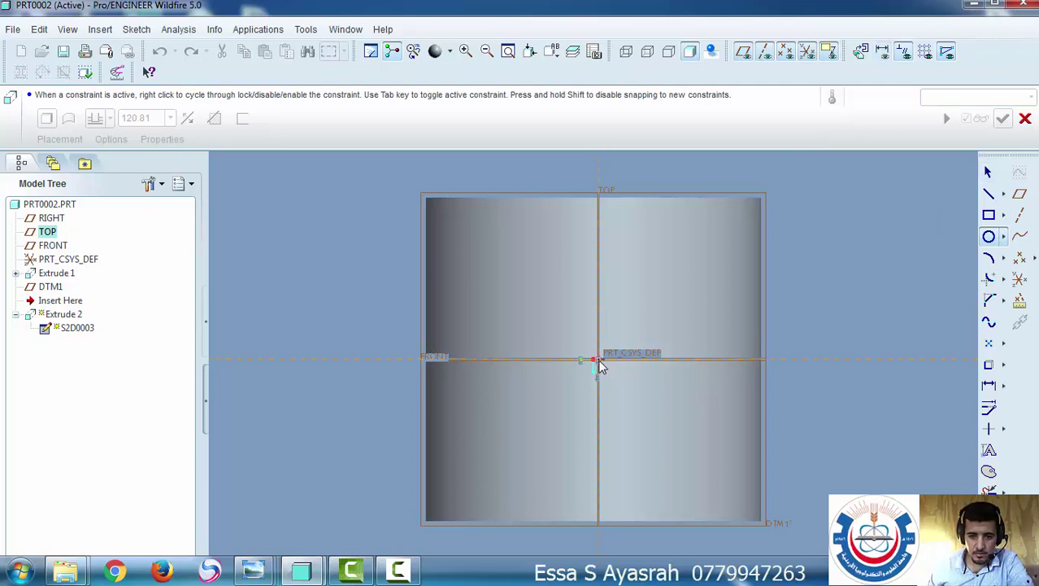
click(598, 359)
click(659, 332)
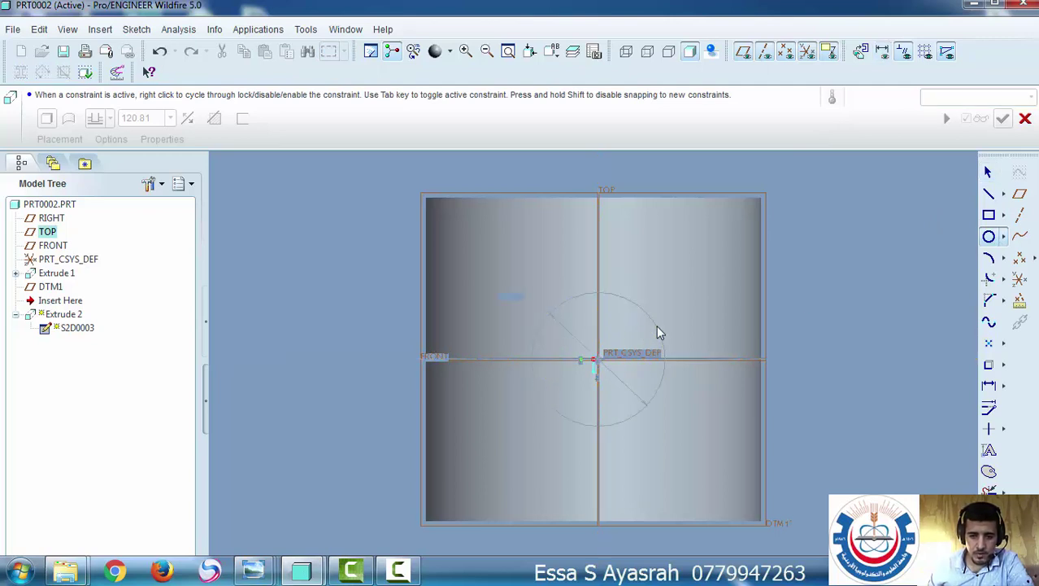
click(989, 173)
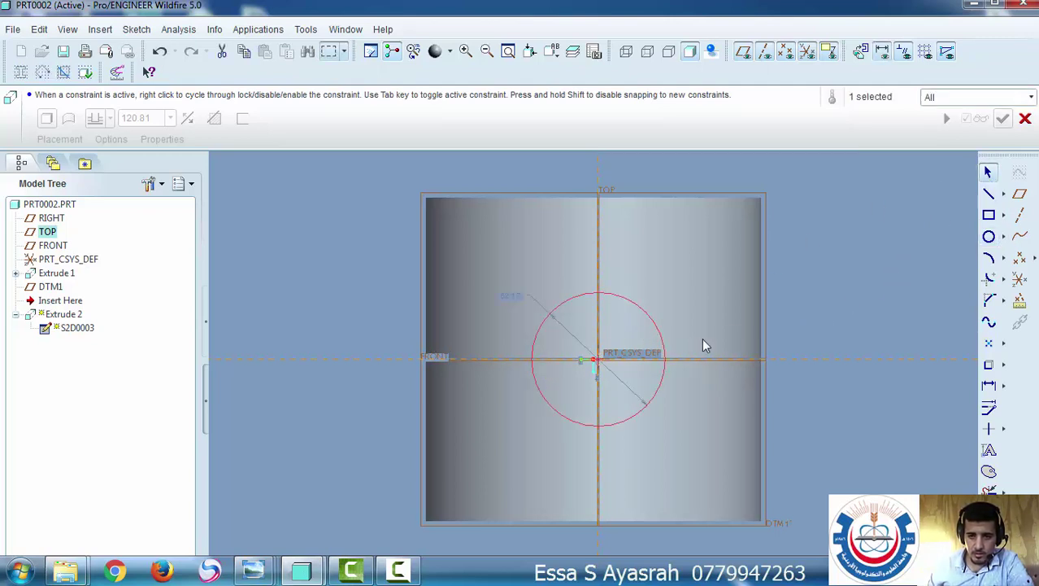
key(ctrl+d)
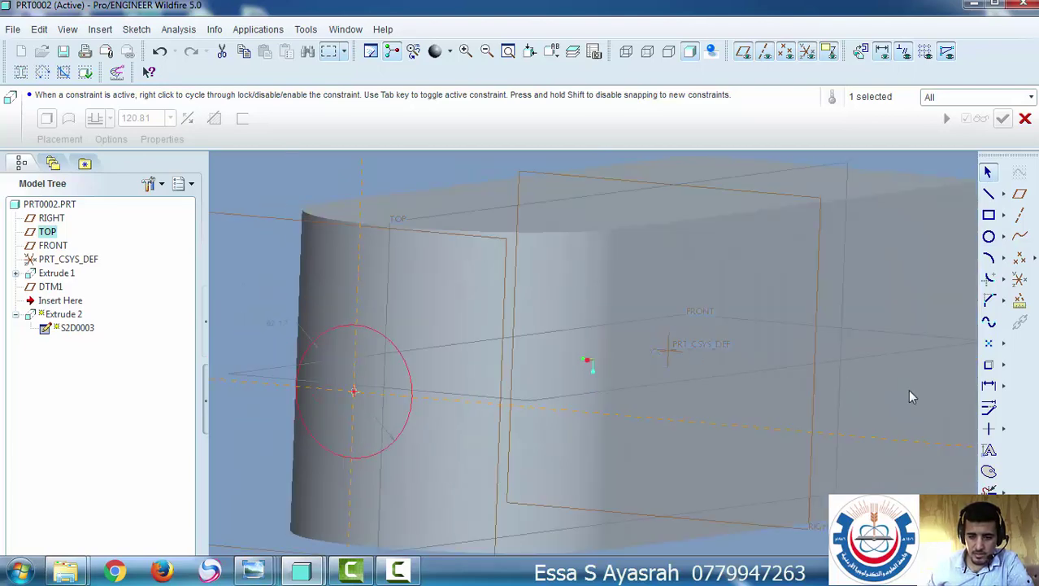
click(553, 51)
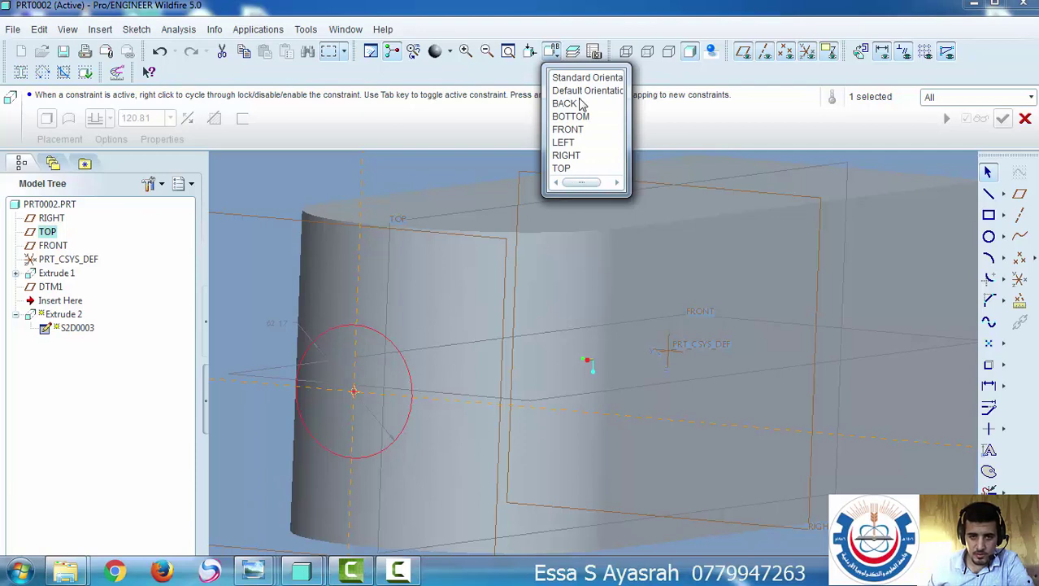
click(565, 168)
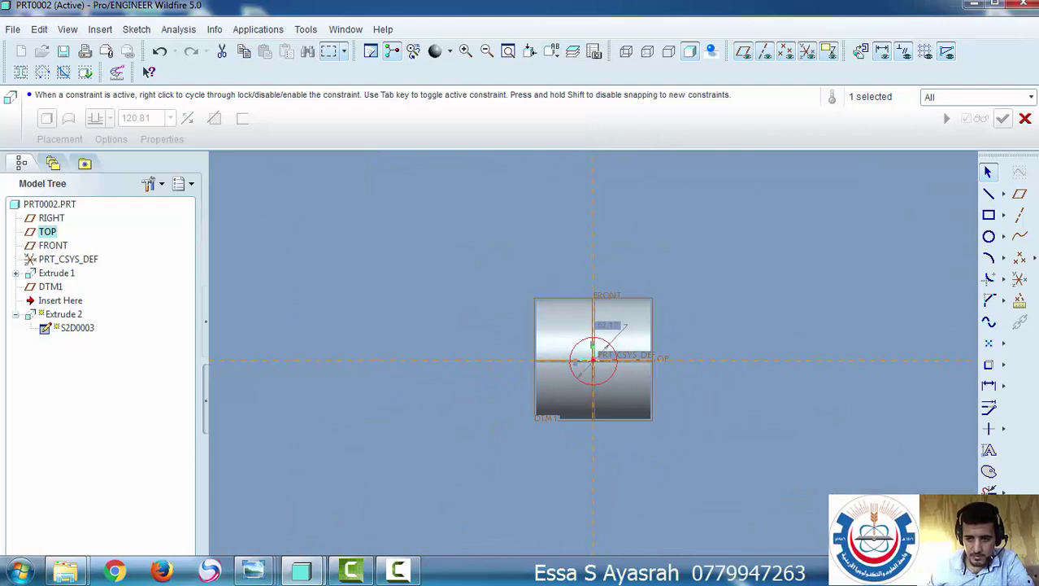
middle_click(592, 359)
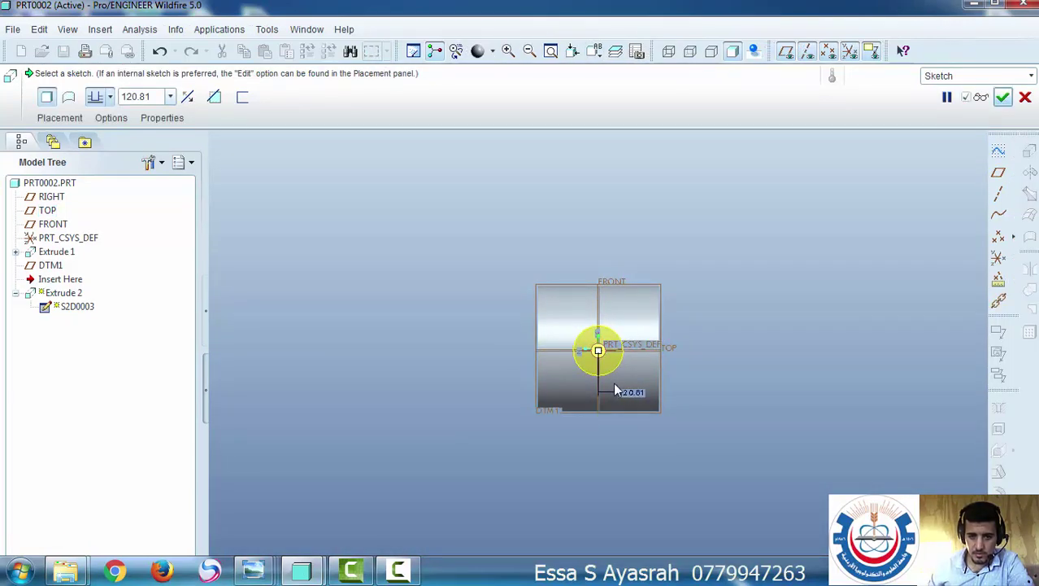
Reverse the circle's extrusion into the solid, extend its depth to 594.75 past the far end, and preview it
middle_drag(625, 335, 560, 360)
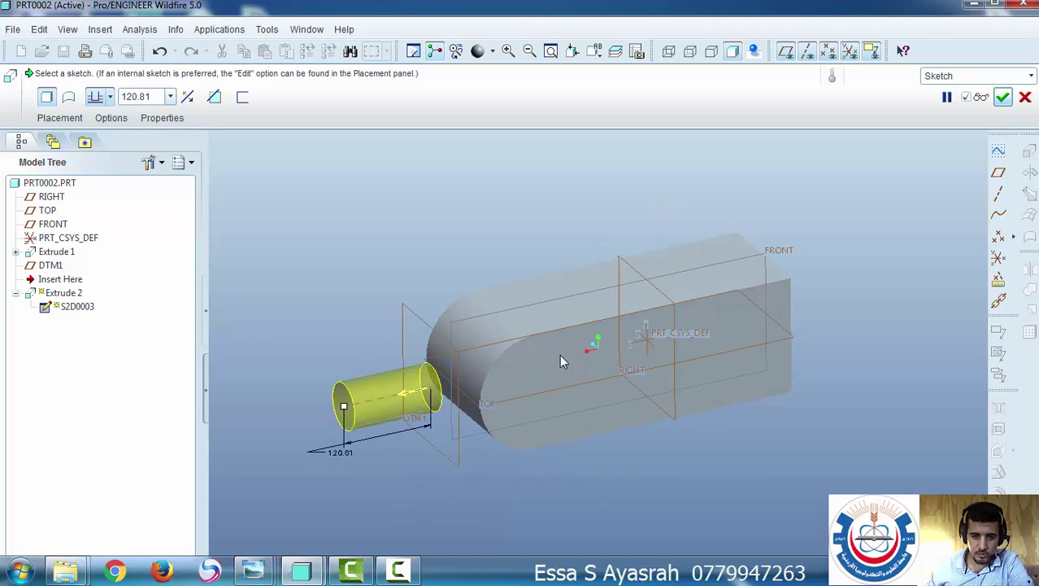
click(405, 397)
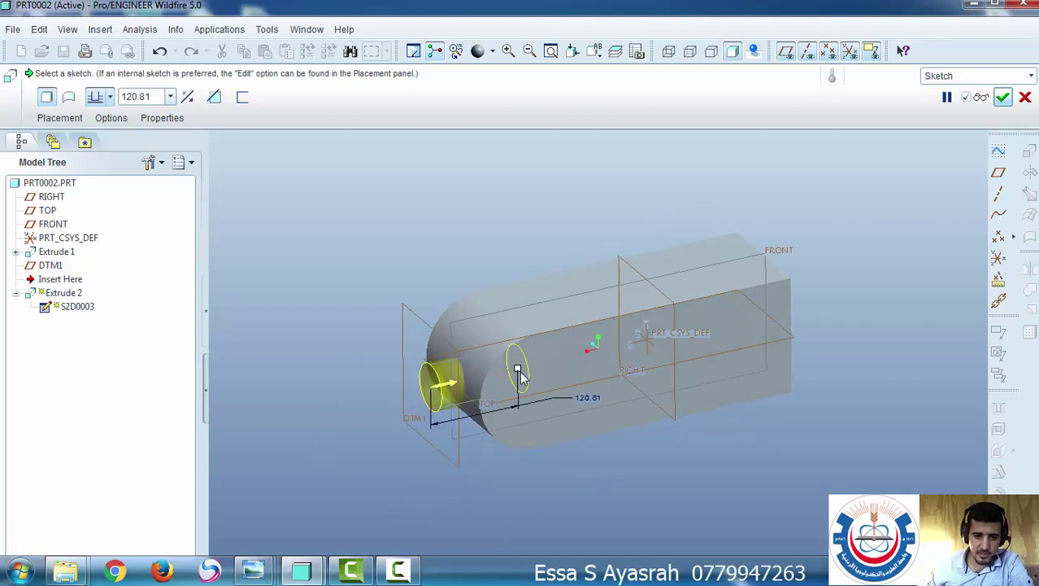
drag(521, 375, 703, 350)
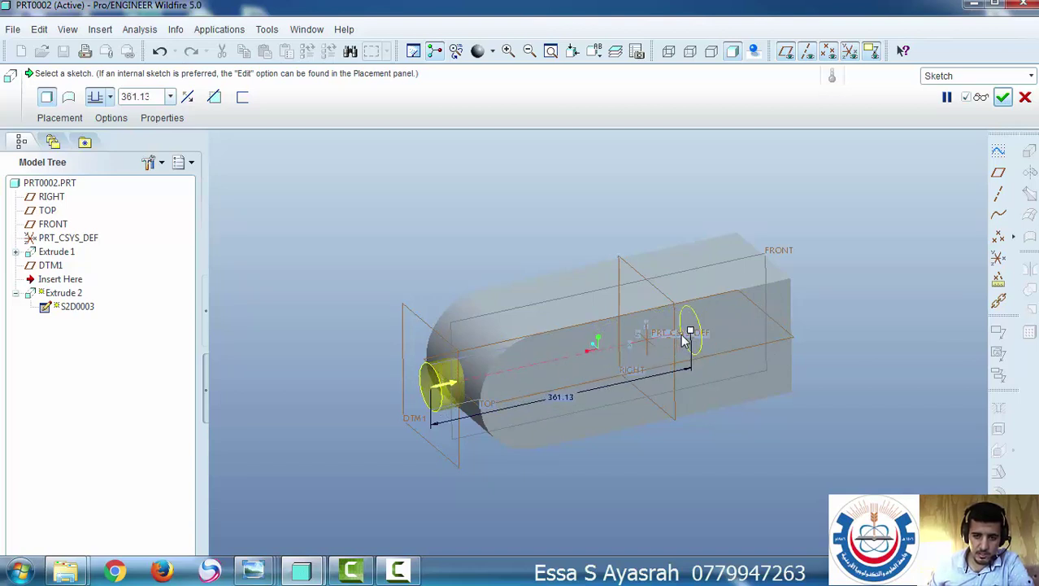
drag(693, 336, 859, 293)
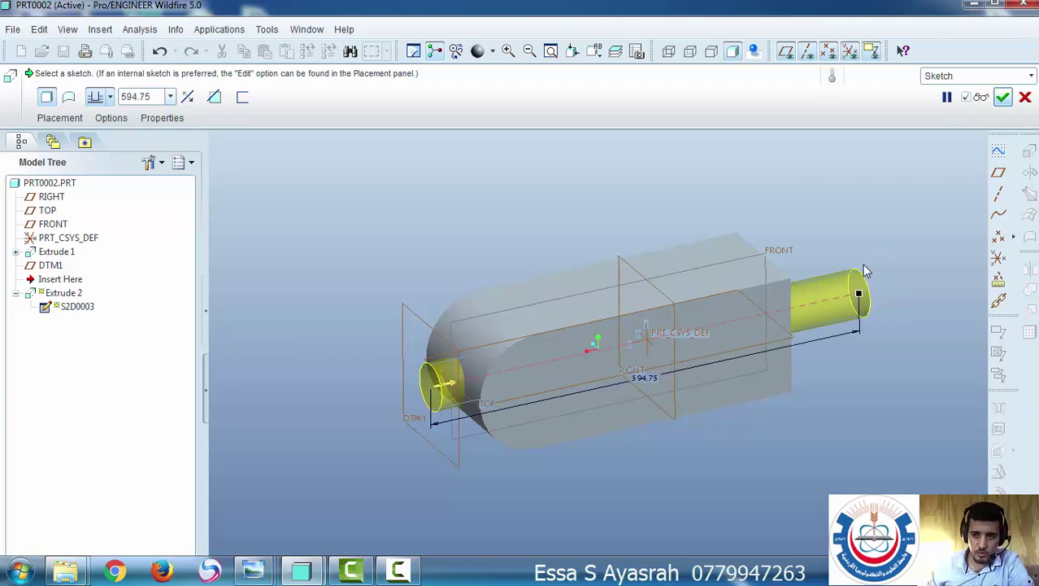
click(981, 99)
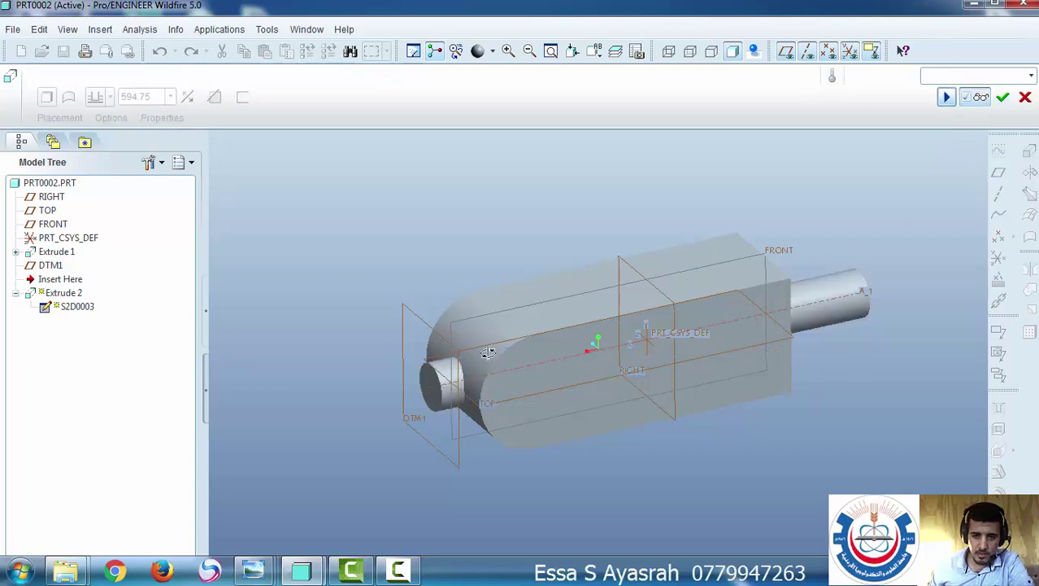
middle_drag(488, 351, 495, 388)
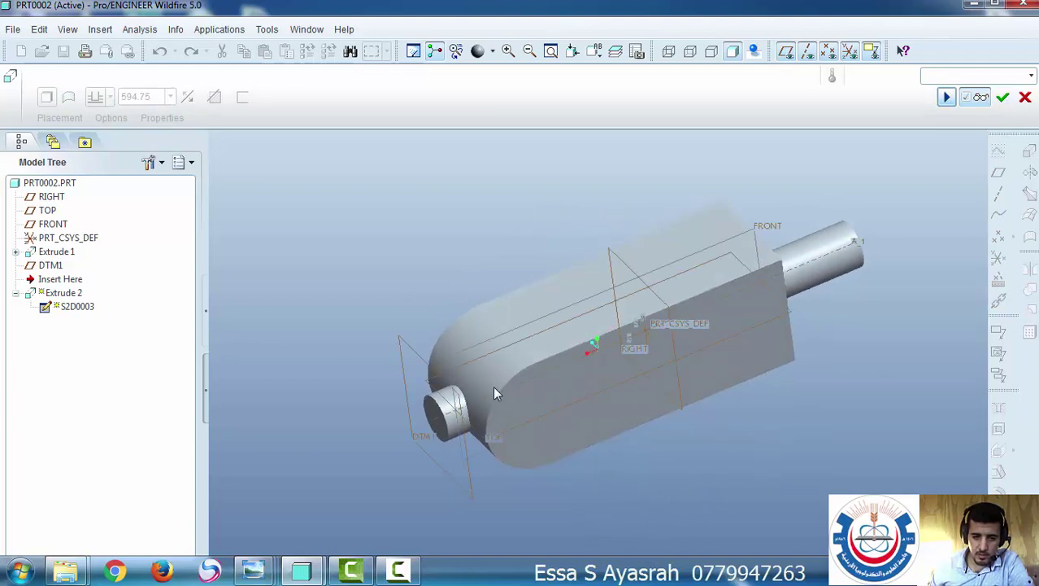
click(945, 97)
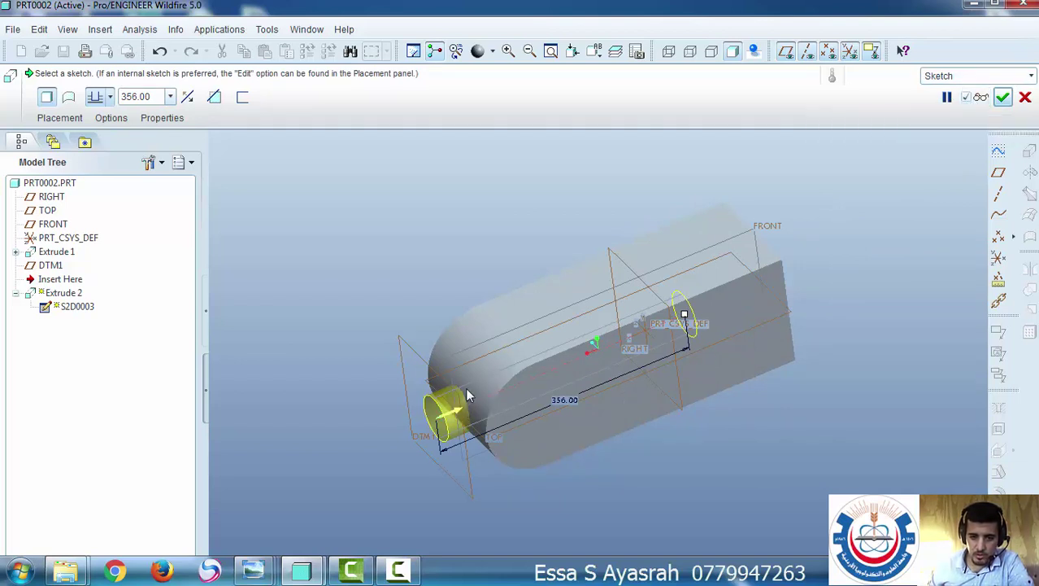
Preview the extrusion at a depth of 356, resume editing, and extend the depth to 563 beyond the far end
click(981, 97)
mouse_move(859, 292)
middle_down()
mouse_move(827, 288)
mouse_move(820, 314)
mouse_move(865, 288)
mouse_move(841, 306)
middle_up()
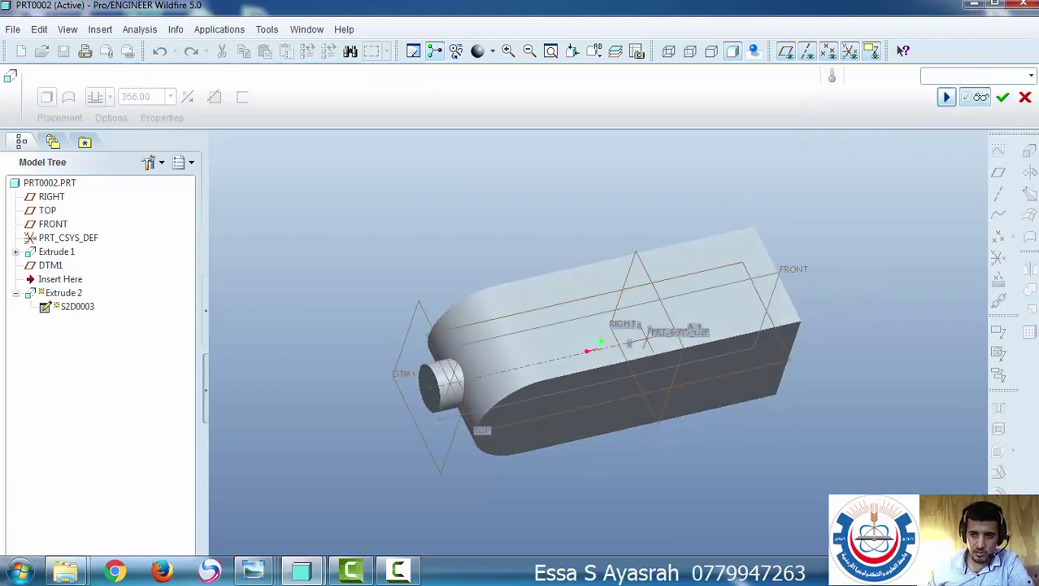
click(947, 97)
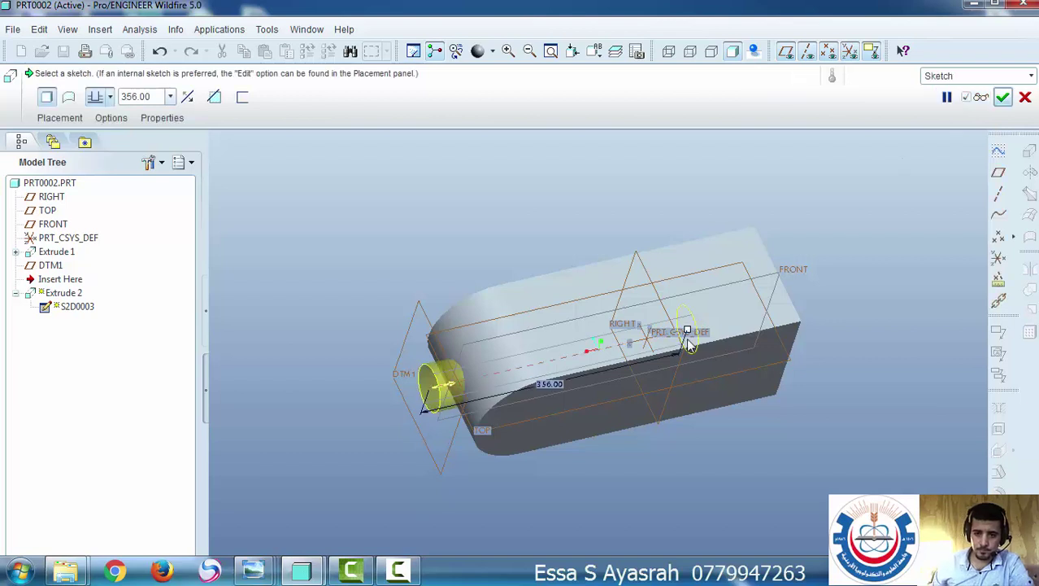
drag(688, 335, 837, 294)
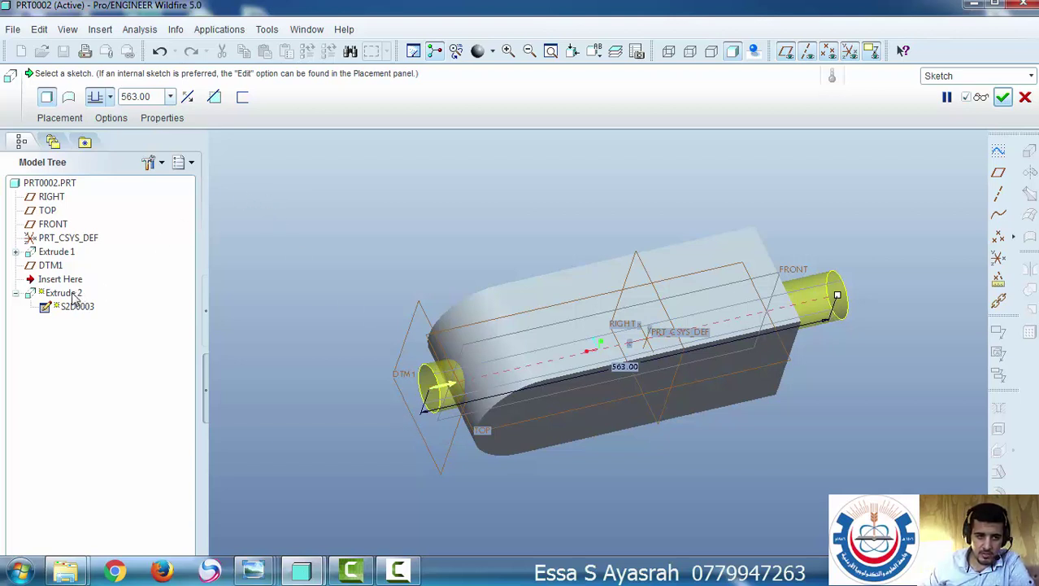
Make the circular extrusion remove material, preview the hole along the solid, and complete the feature
click(213, 97)
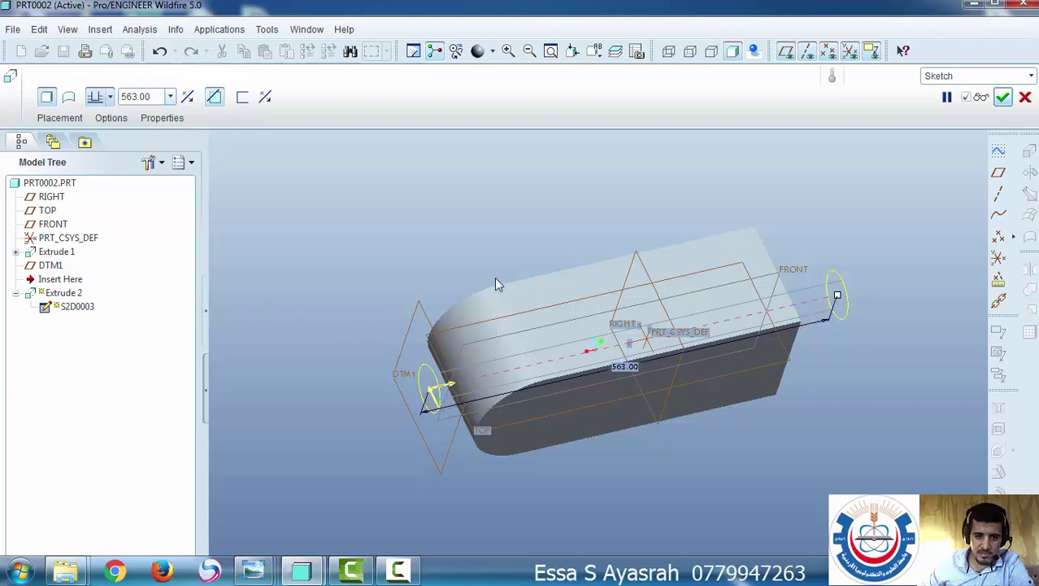
click(981, 98)
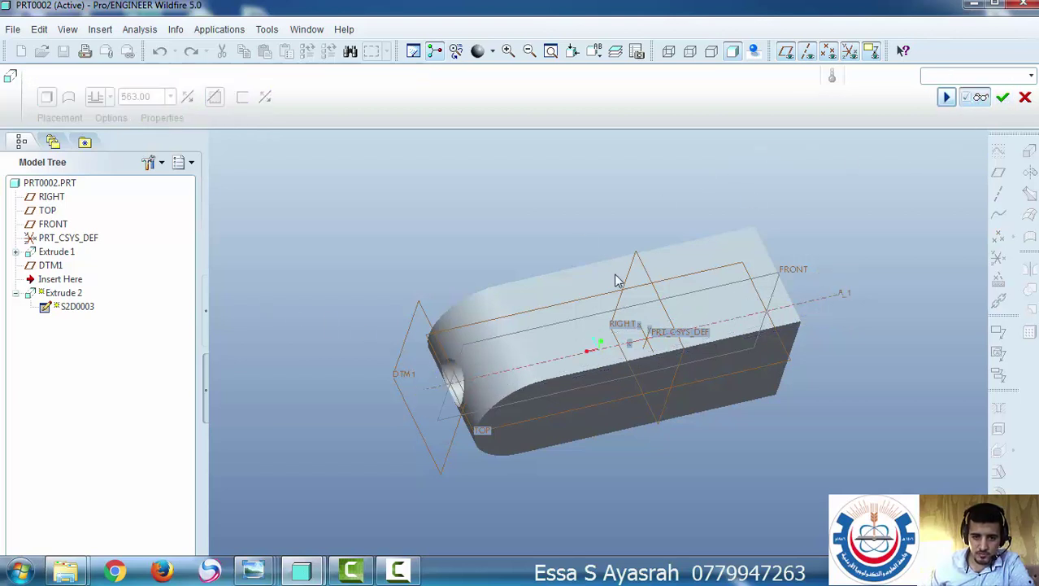
mouse_move(616, 279)
middle_down()
mouse_move(678, 280)
mouse_move(685, 262)
mouse_move(645, 293)
middle_up()
click(1003, 97)
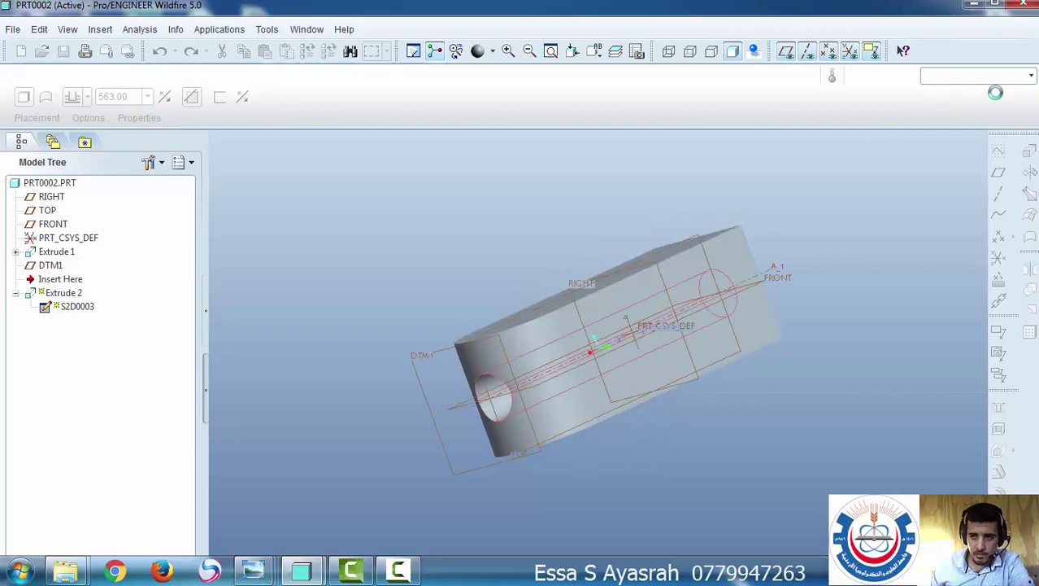
mouse_move(538, 297)
middle_down()
mouse_move(575, 308)
mouse_move(589, 279)
mouse_move(580, 297)
mouse_move(538, 293)
mouse_move(545, 306)
middle_up()
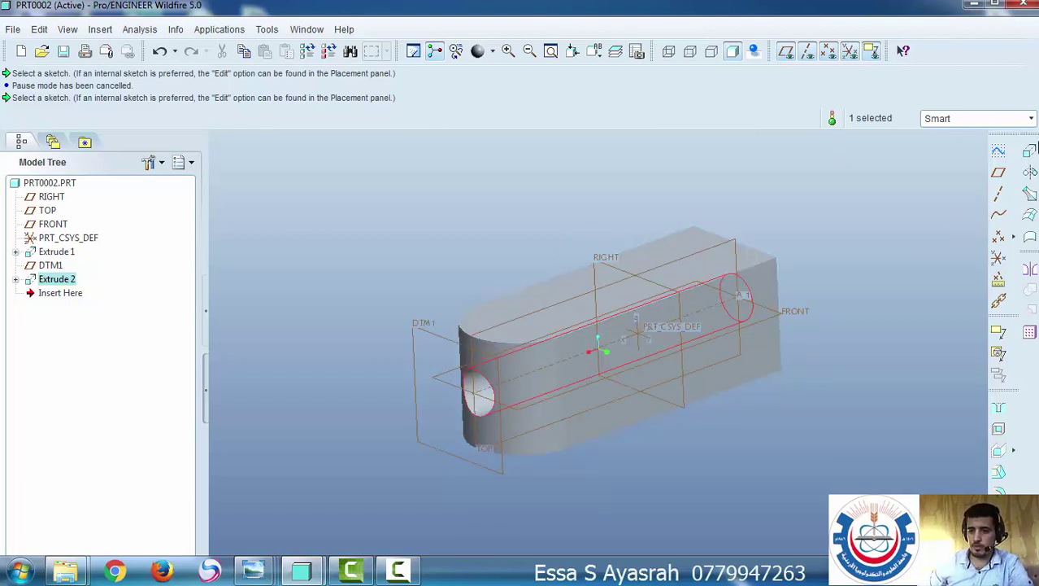
Start an extrusion with an internal sketch on the FRONT plane, flipping the view direction and using RIGHT as the left-facing reference
click(1030, 152)
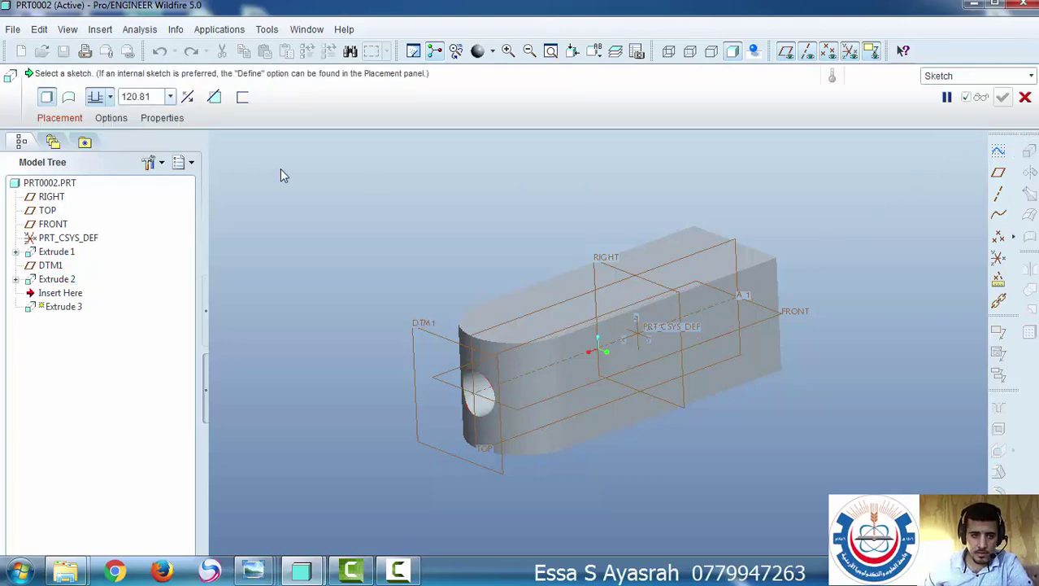
click(60, 118)
click(188, 170)
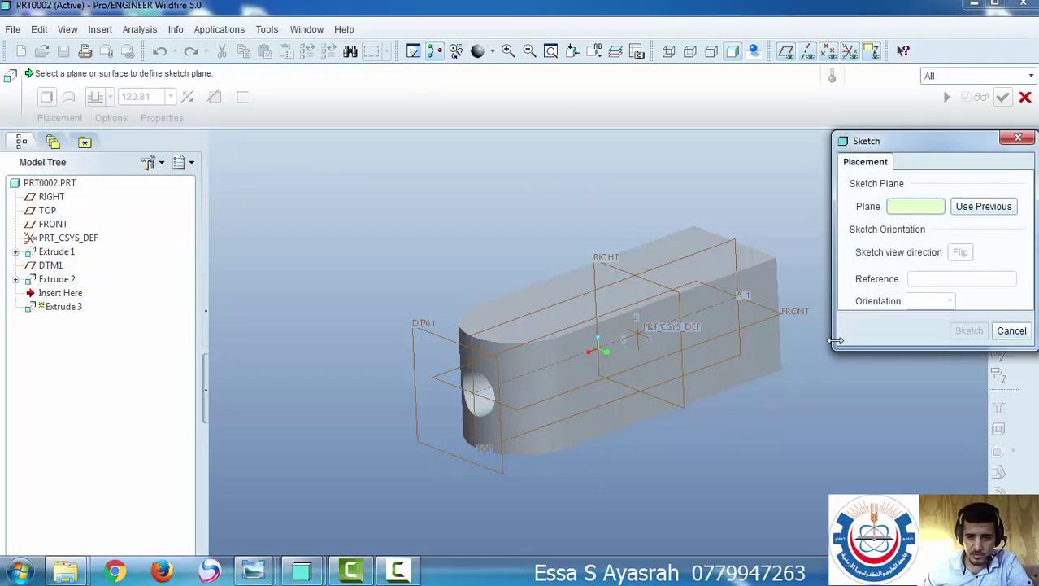
click(794, 320)
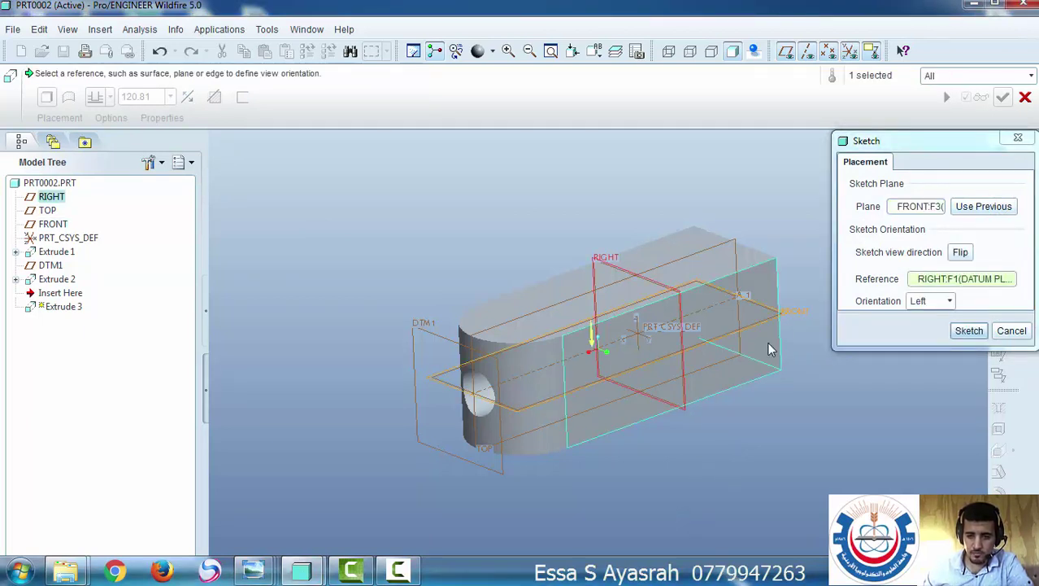
click(590, 342)
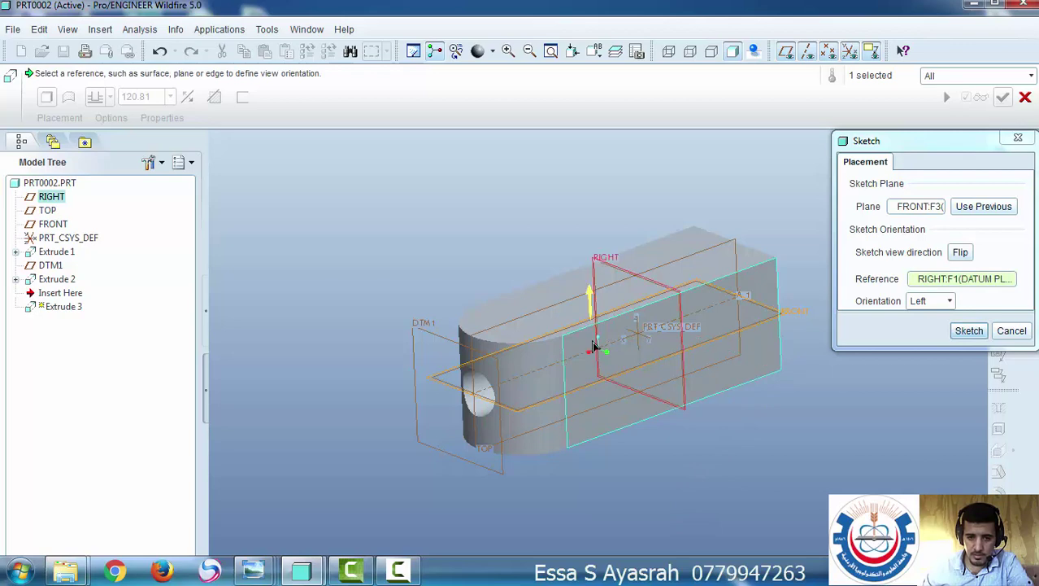
click(968, 331)
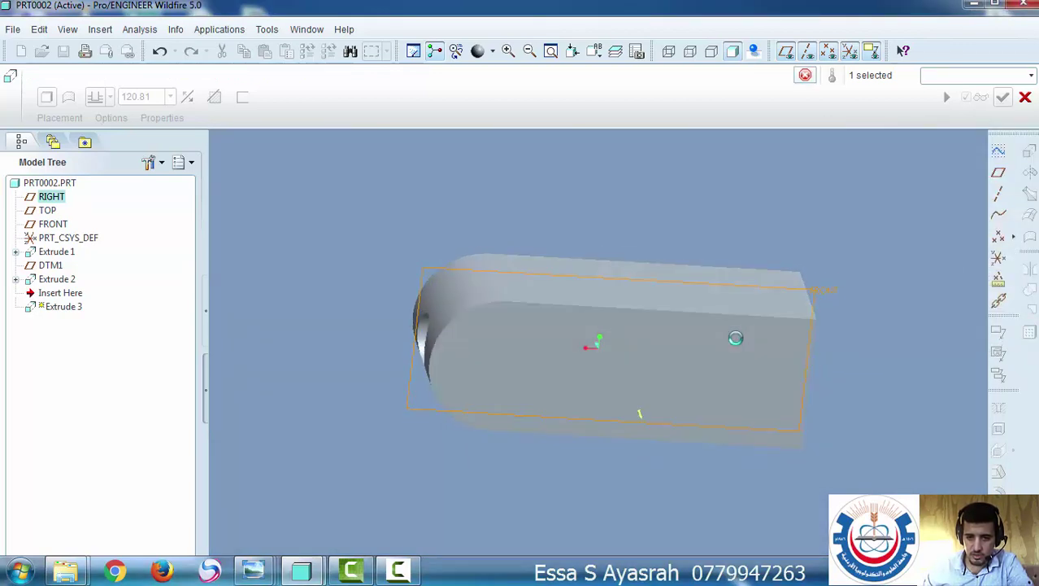
Sketch a rectangle enclosing the intersection of the RIGHT and TOP references and finish the sketch
click(989, 214)
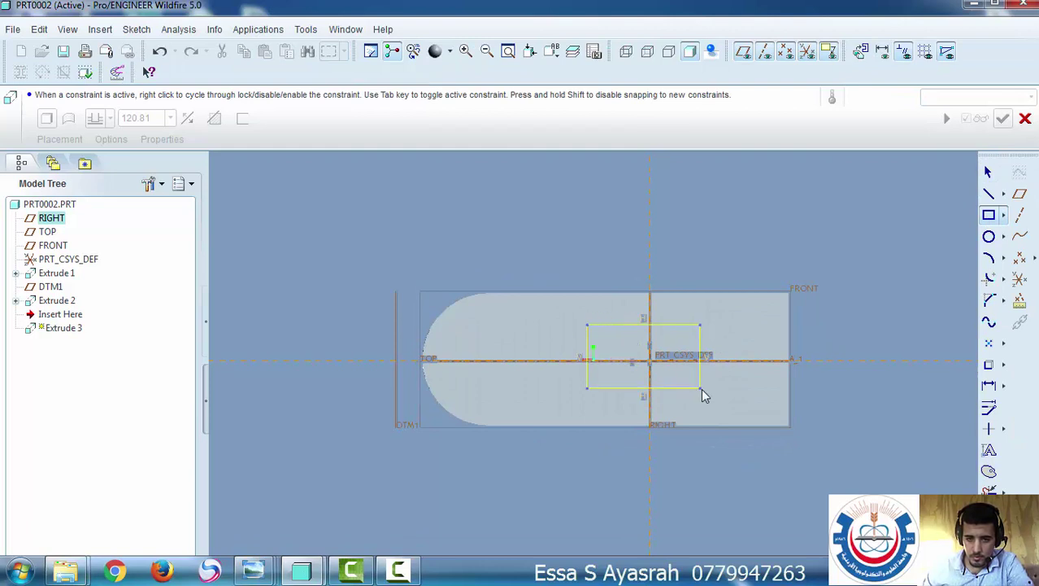
click(990, 175)
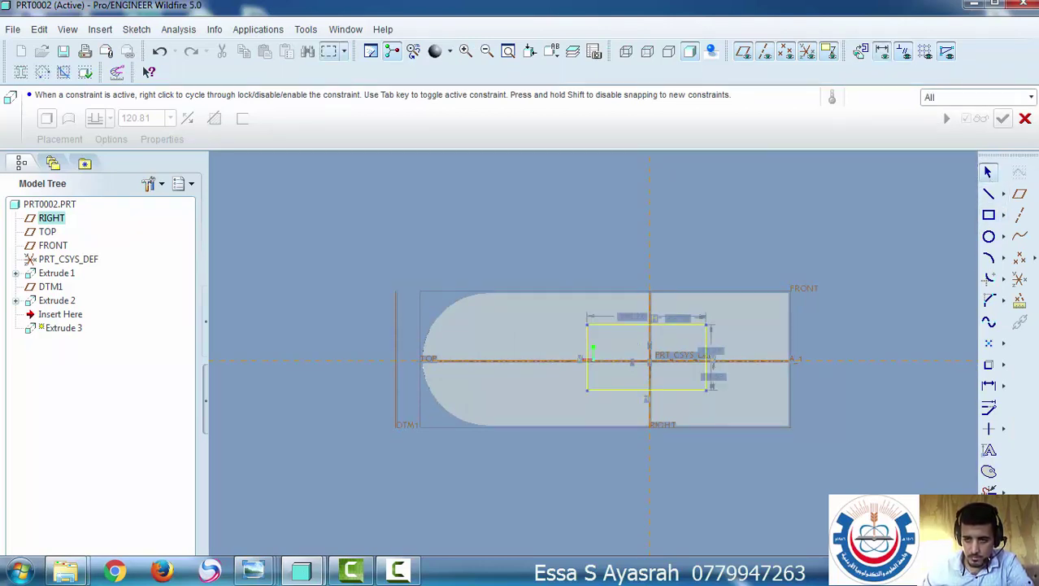
click(989, 512)
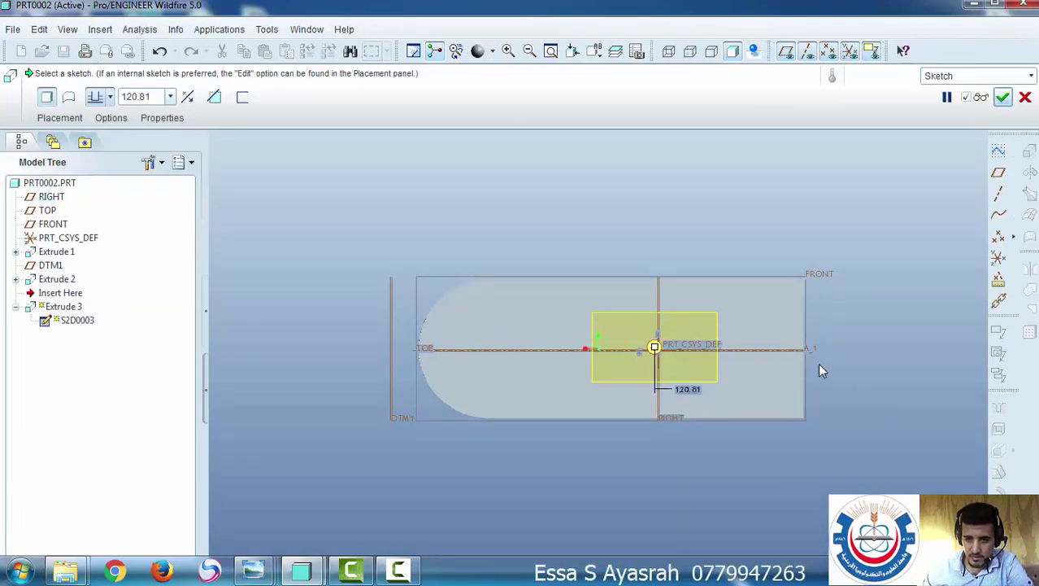
Reverse the rectangle's extrusion, extend its depth to 115.50 beyond the solid's flat face, preview it, and resume editing
middle_drag(710, 316, 704, 376)
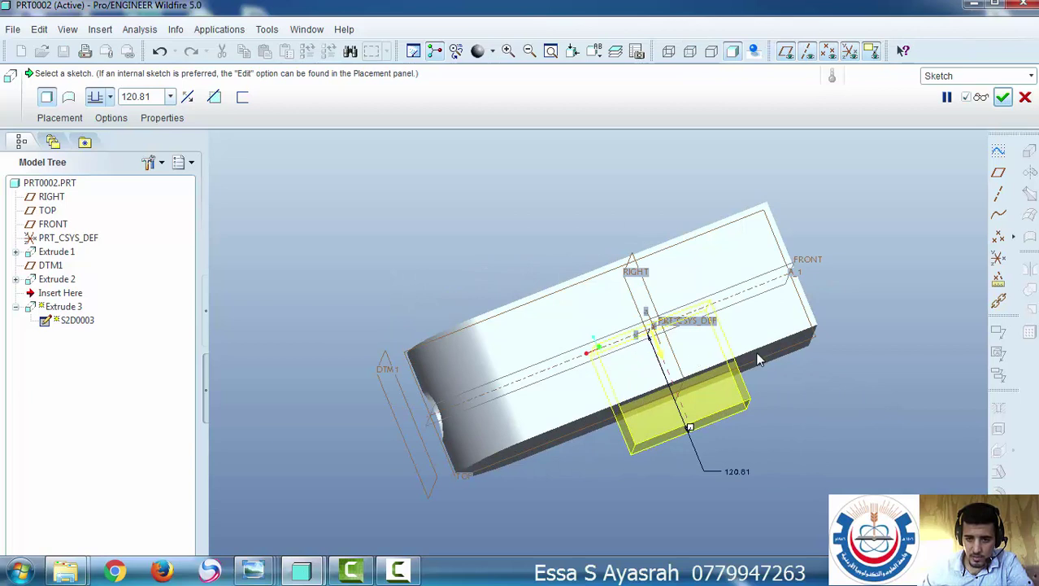
drag(689, 428, 631, 244)
middle_drag(620, 295, 648, 320)
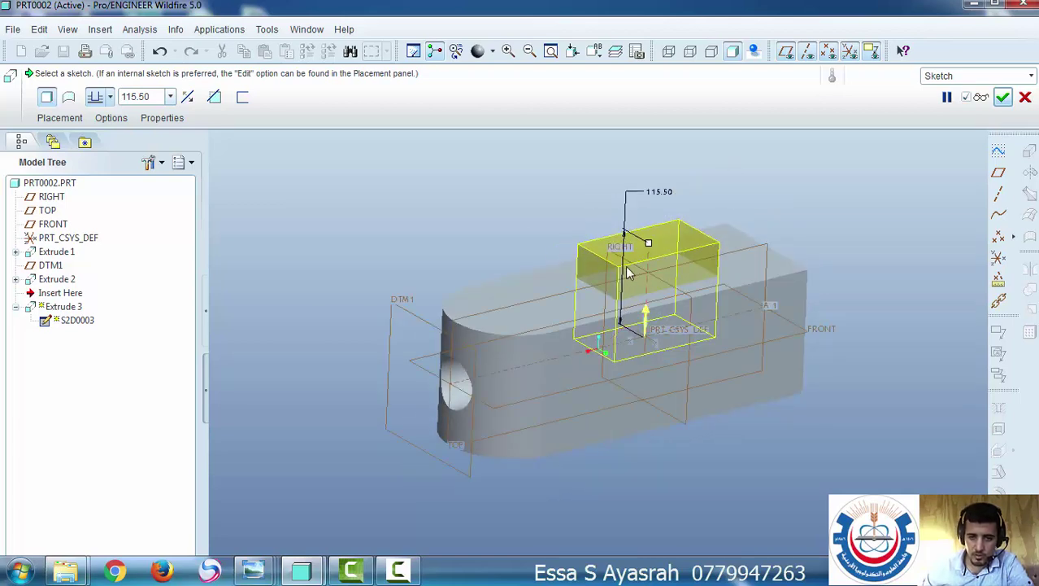
click(981, 97)
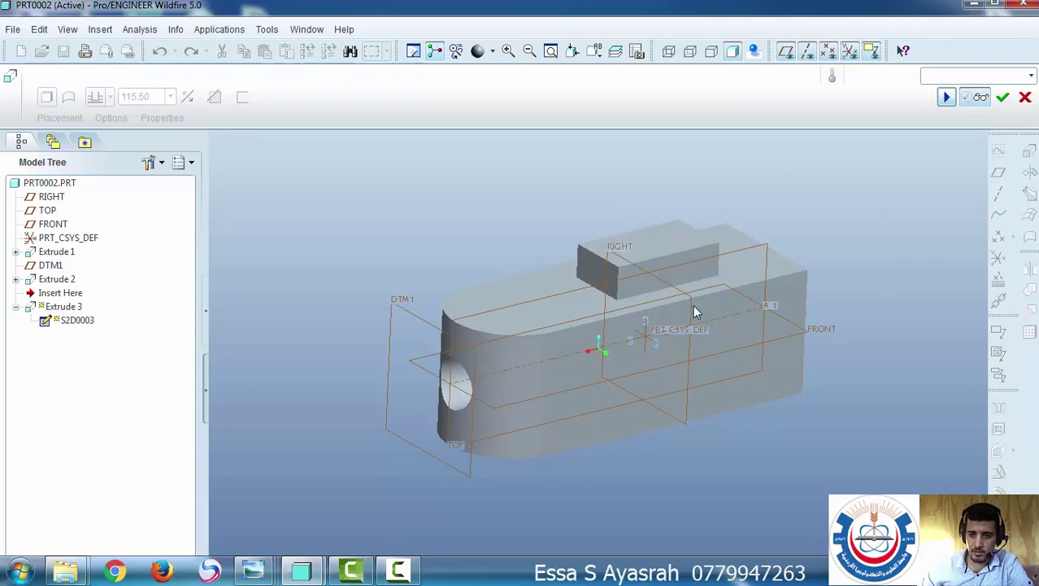
click(946, 97)
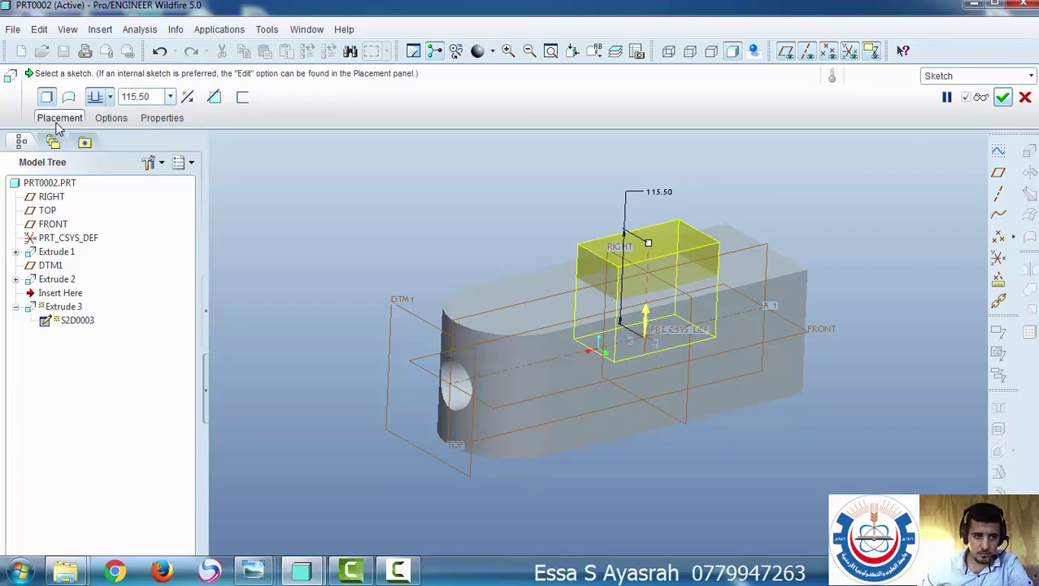
Make the rectangular extrusion remove material, preview the pocket from several angles, and resume editing
click(214, 98)
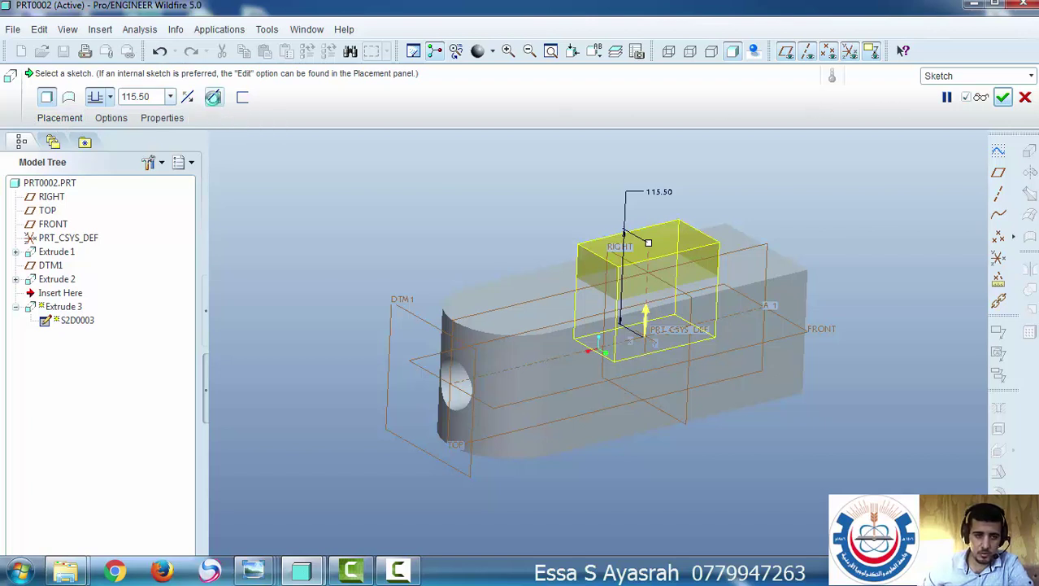
click(1003, 96)
middle_drag(690, 283, 690, 312)
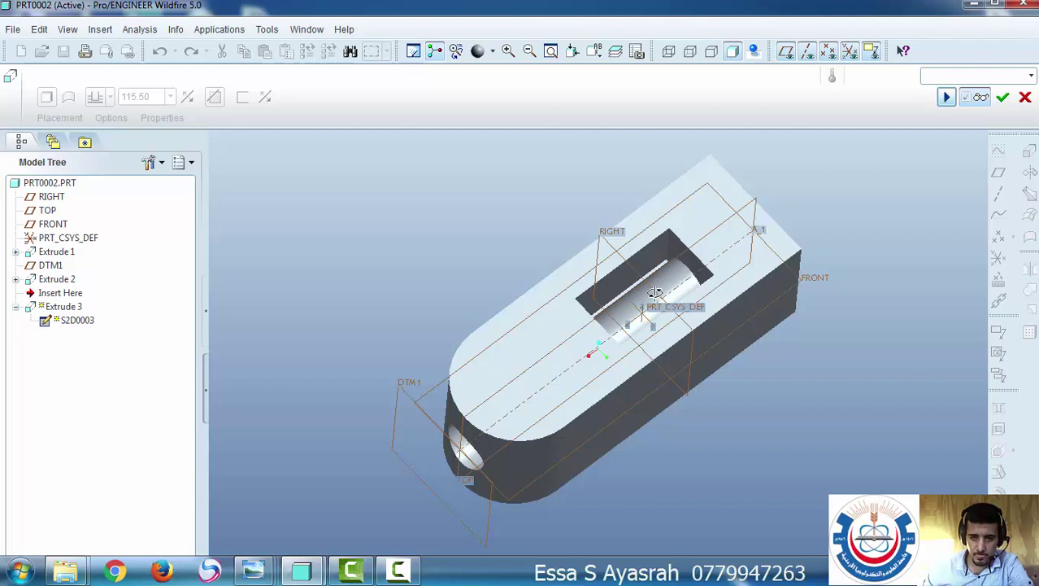
middle_drag(657, 294, 702, 247)
click(945, 98)
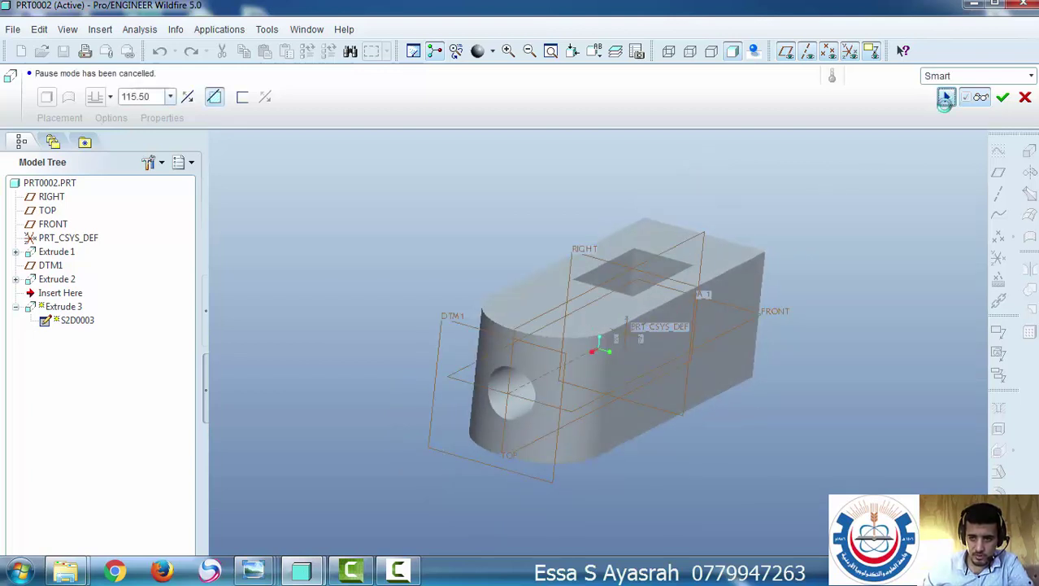
Make the rectangular cut symmetric about its sketch plane and extend its total depth to 231 past both faces
middle_drag(651, 347, 643, 327)
drag(643, 327, 648, 260)
click(111, 97)
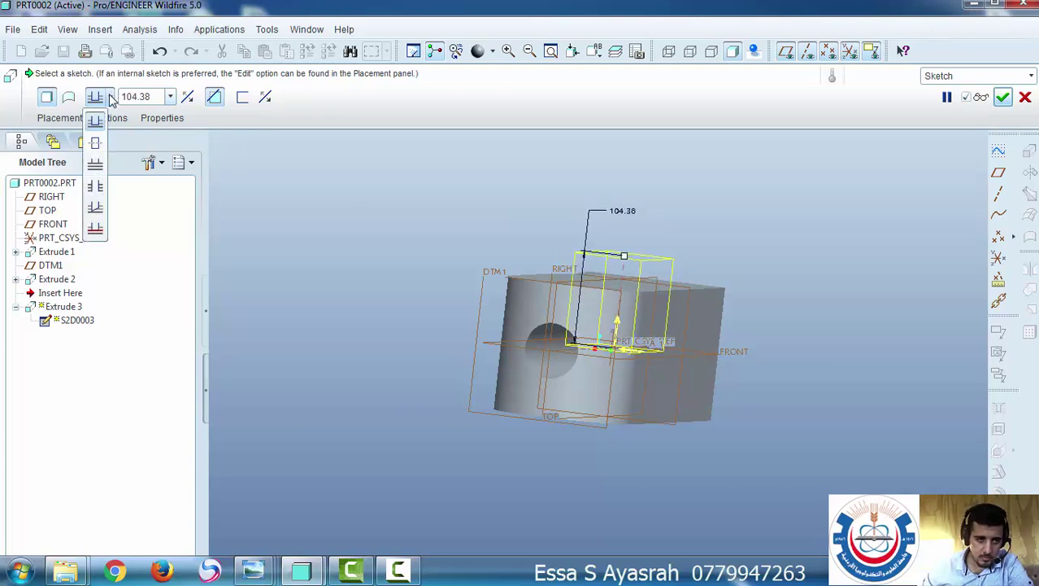
click(96, 140)
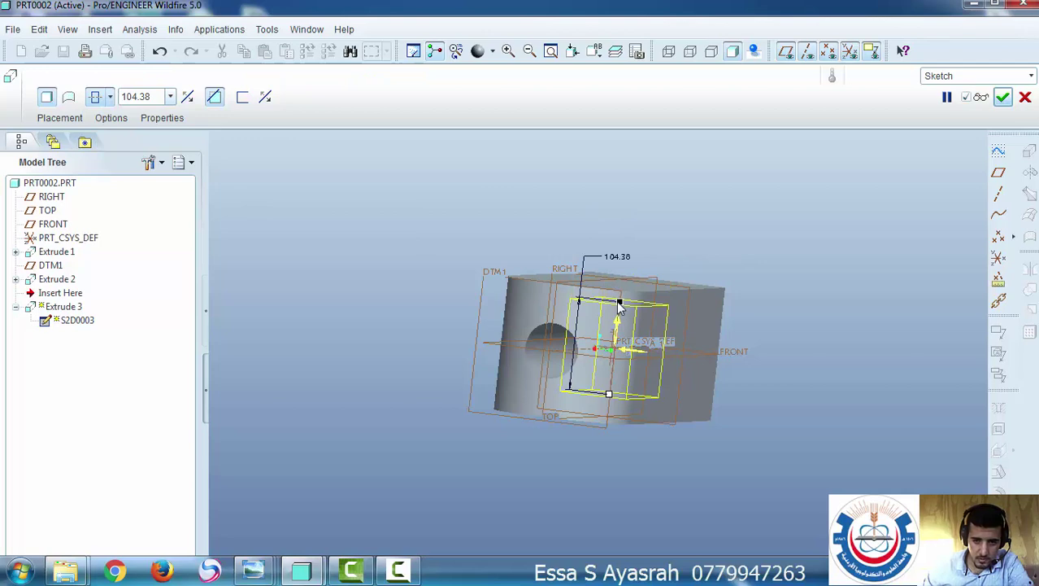
drag(619, 303, 640, 262)
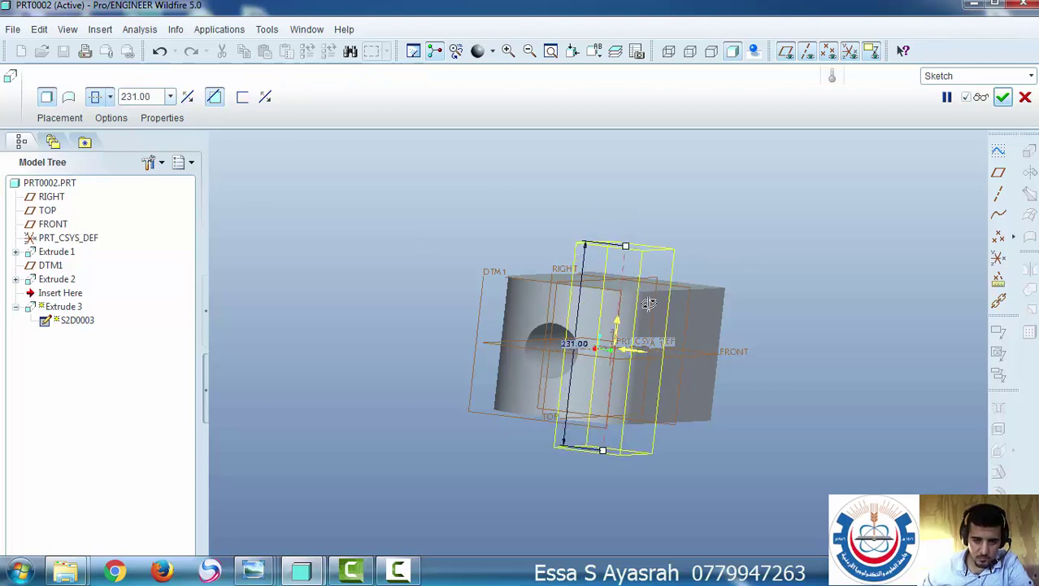
middle_drag(644, 306, 622, 310)
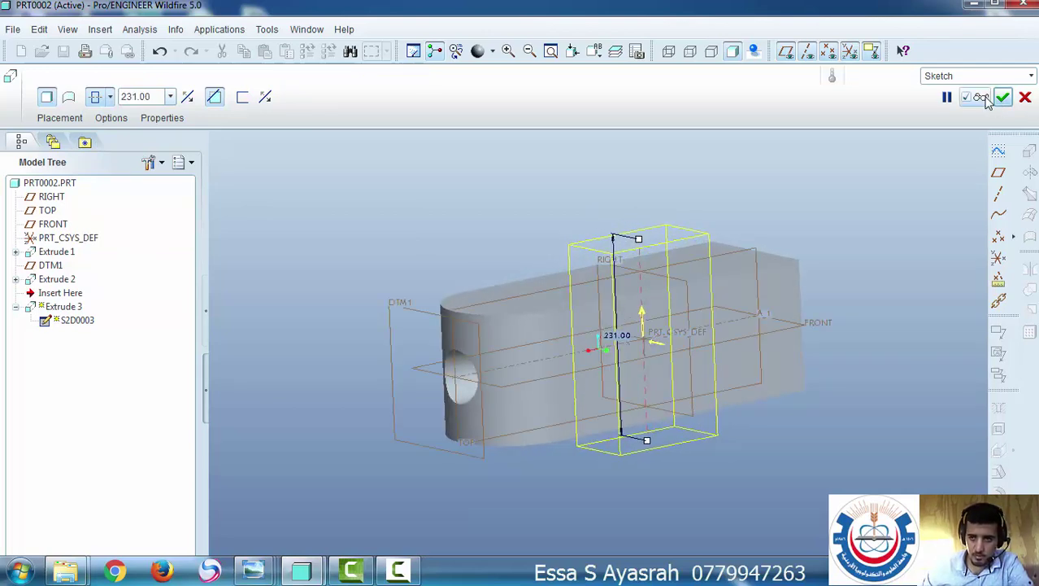
Preview the rectangular through-cut, complete the feature, and inspect the opening where it crosses the round hole
click(946, 97)
middle_drag(796, 251, 833, 234)
click(1002, 97)
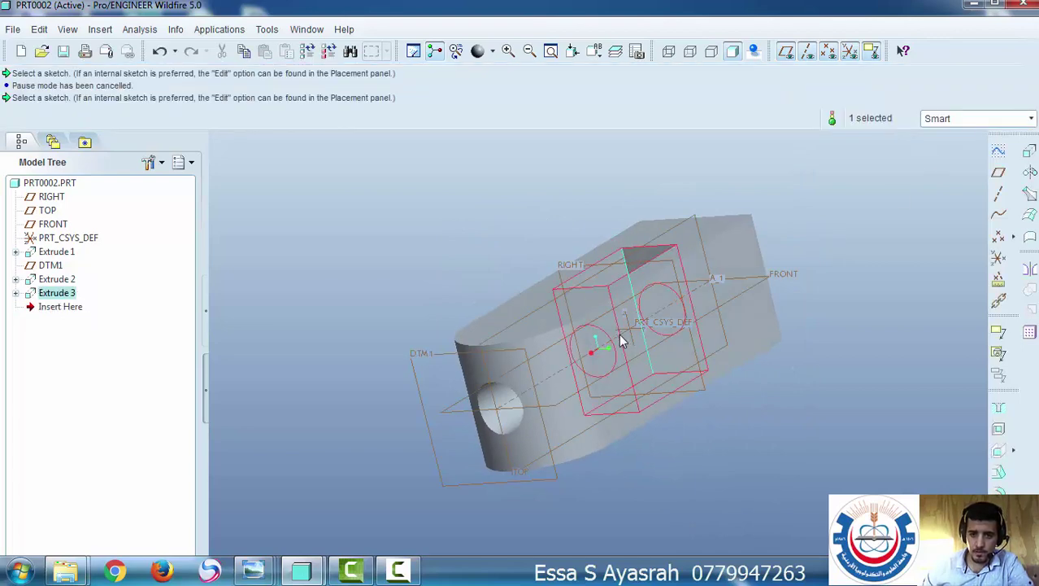
middle_drag(619, 333, 561, 361)
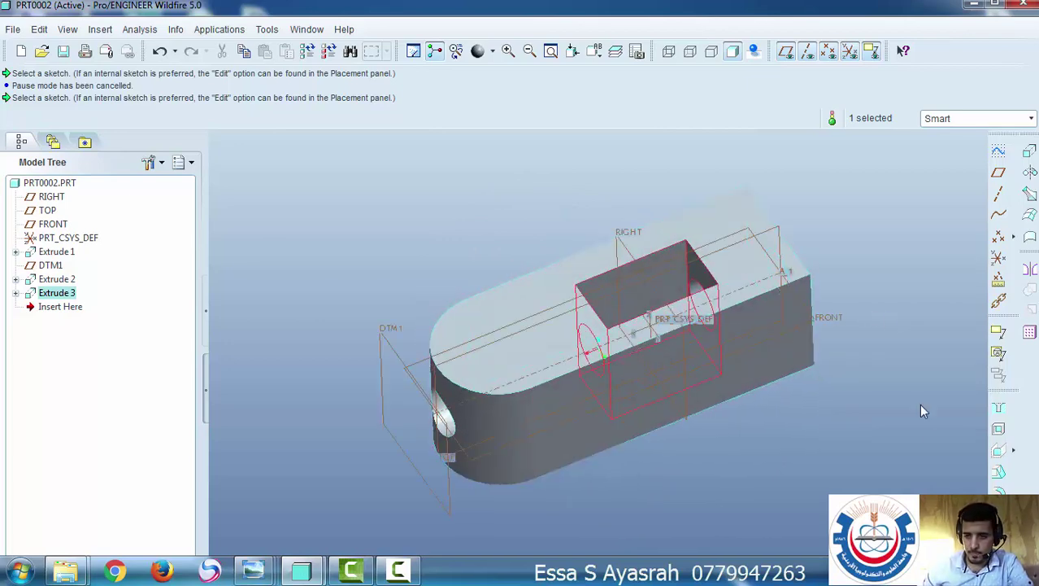
Create a datum plane offset 100 outward from the solid's flat face containing the rectangular opening
click(1001, 176)
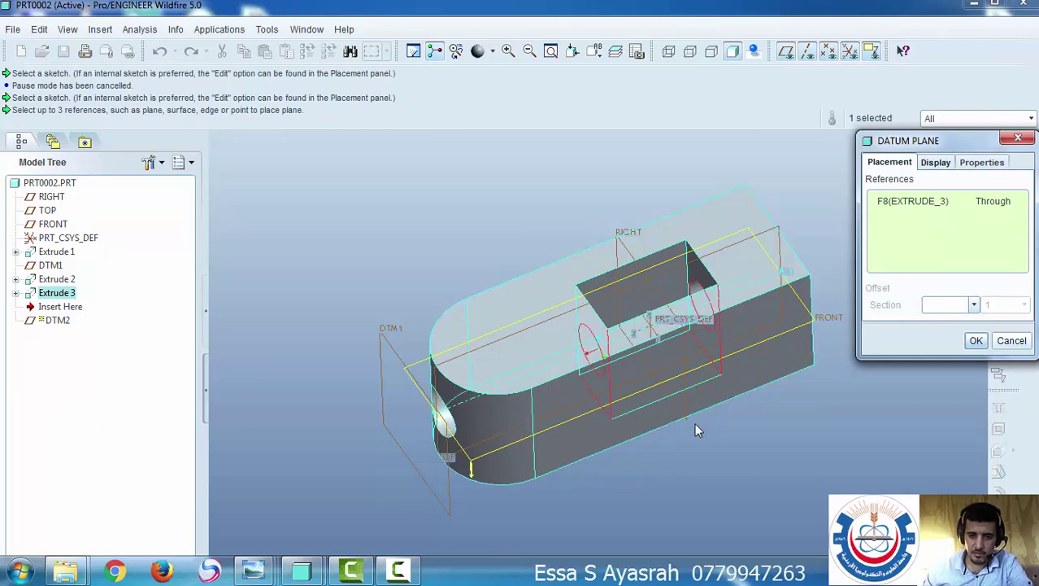
middle_drag(694, 423, 536, 286)
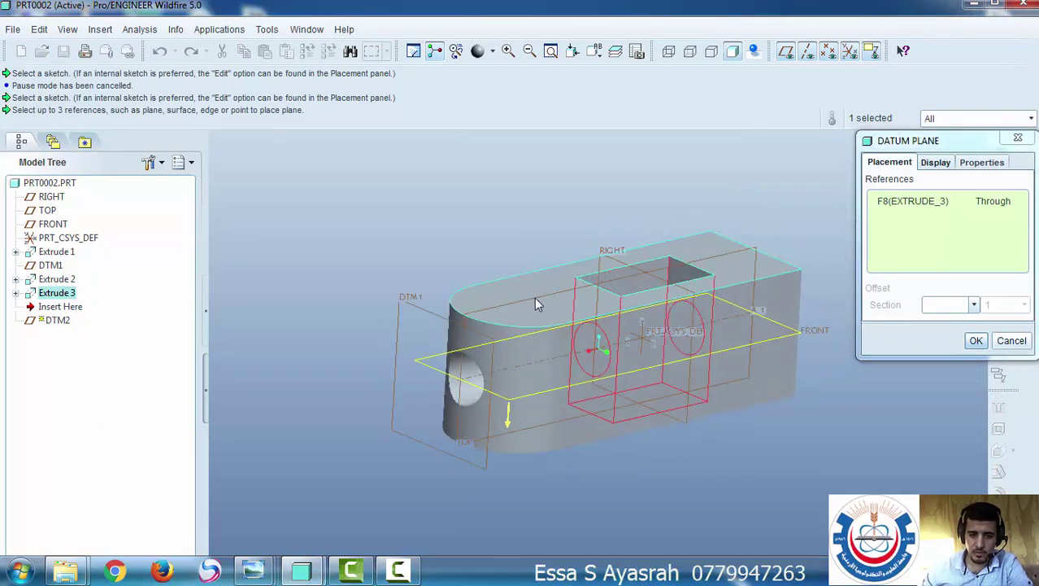
click(534, 292)
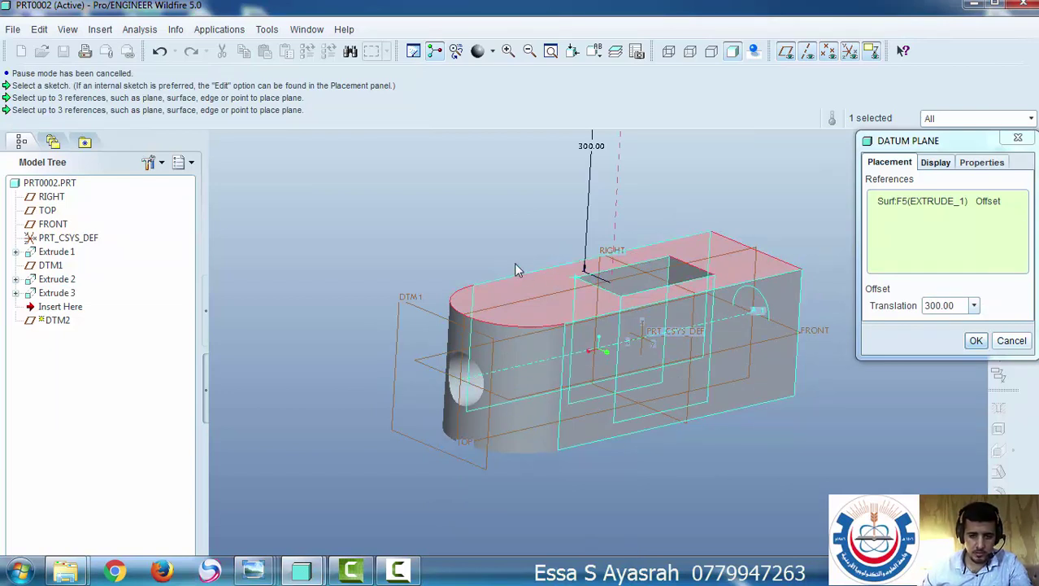
scroll(514, 262, up, 3)
scroll(514, 248, up, 2)
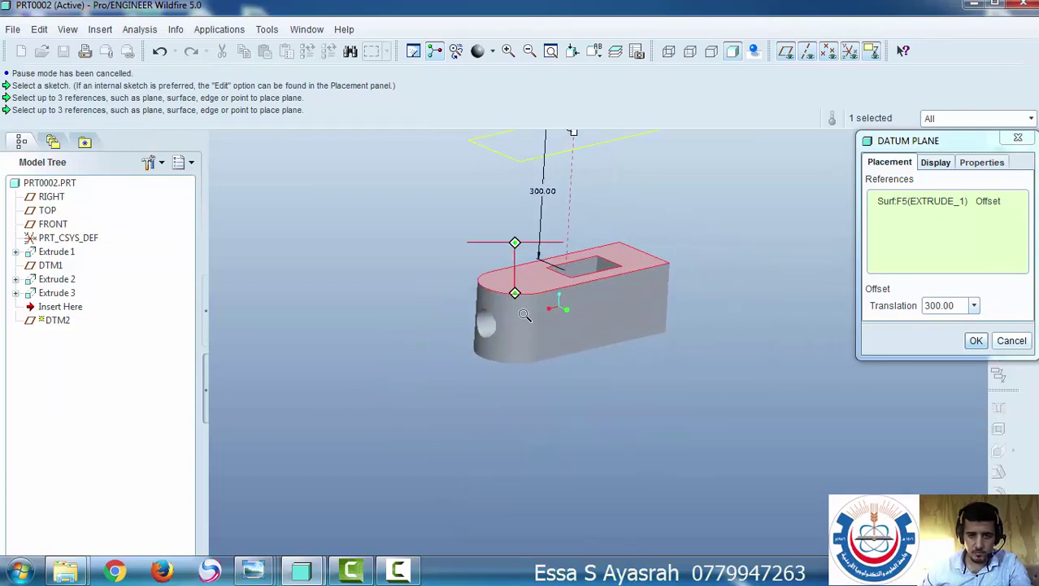
scroll(512, 246, down, 2)
shift+middle_drag(520, 254, 543, 342)
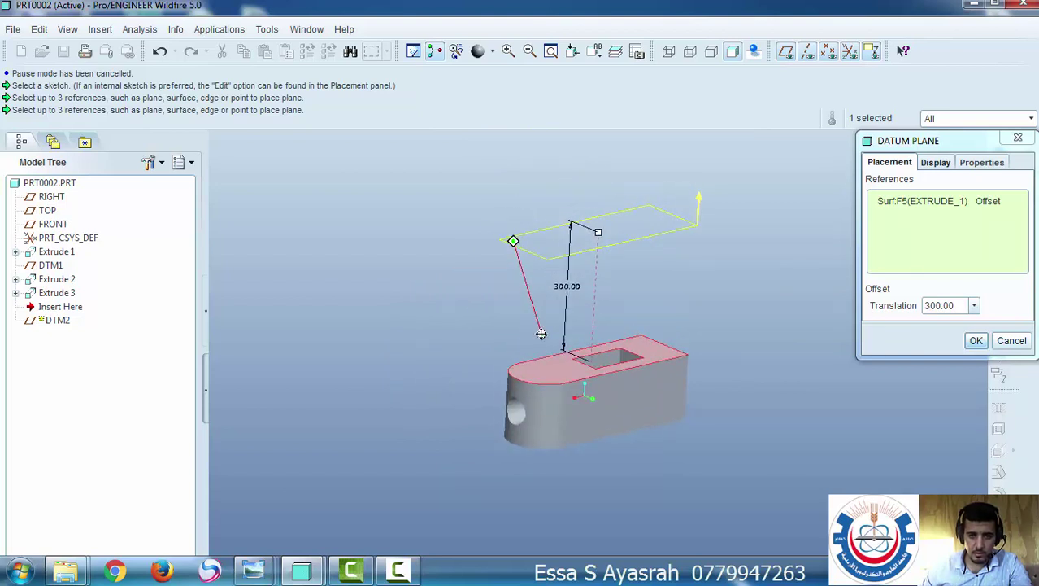
double_click(560, 281)
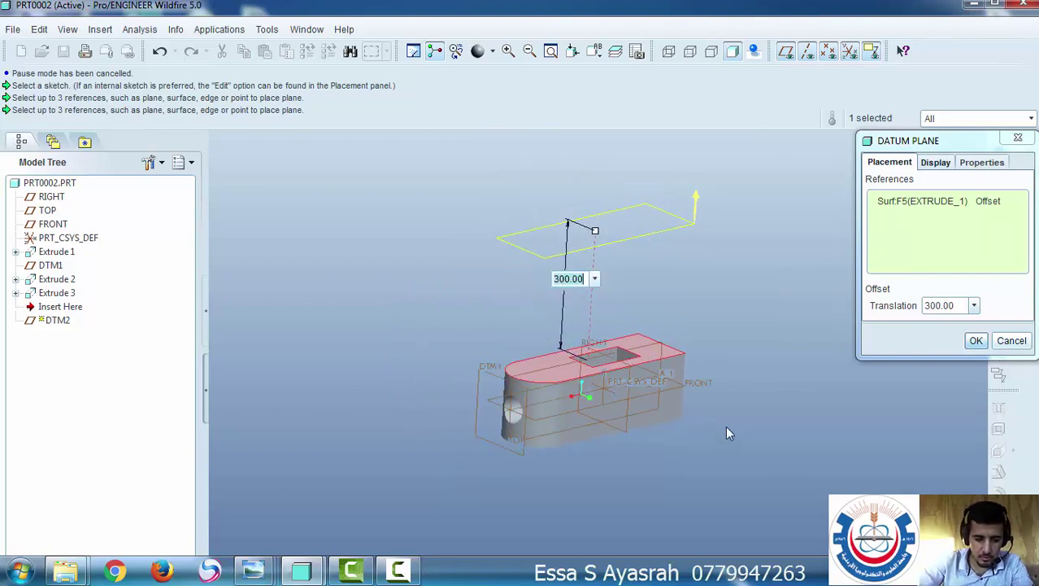
text(100)
key(Return)
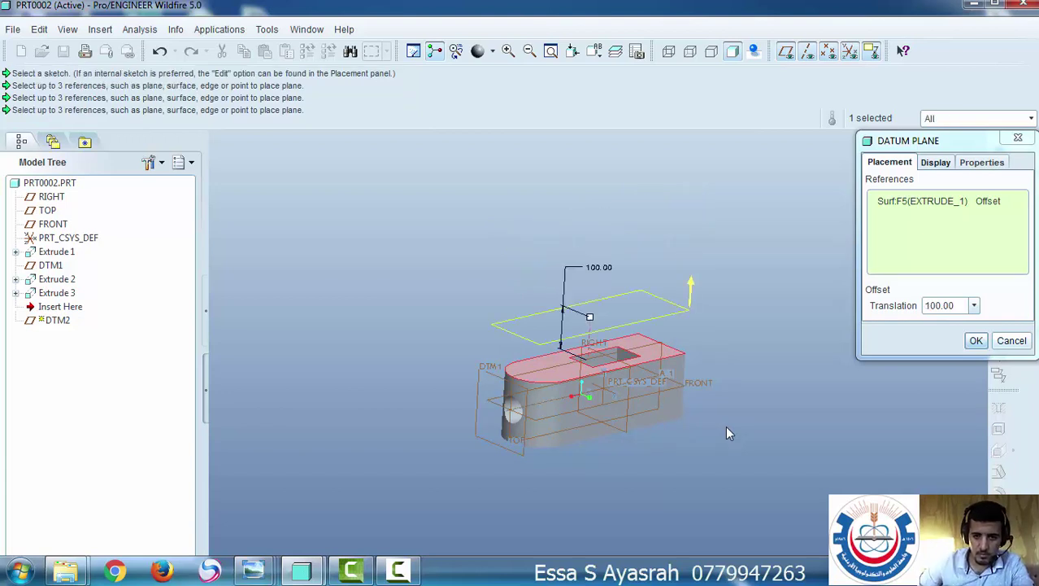
click(975, 340)
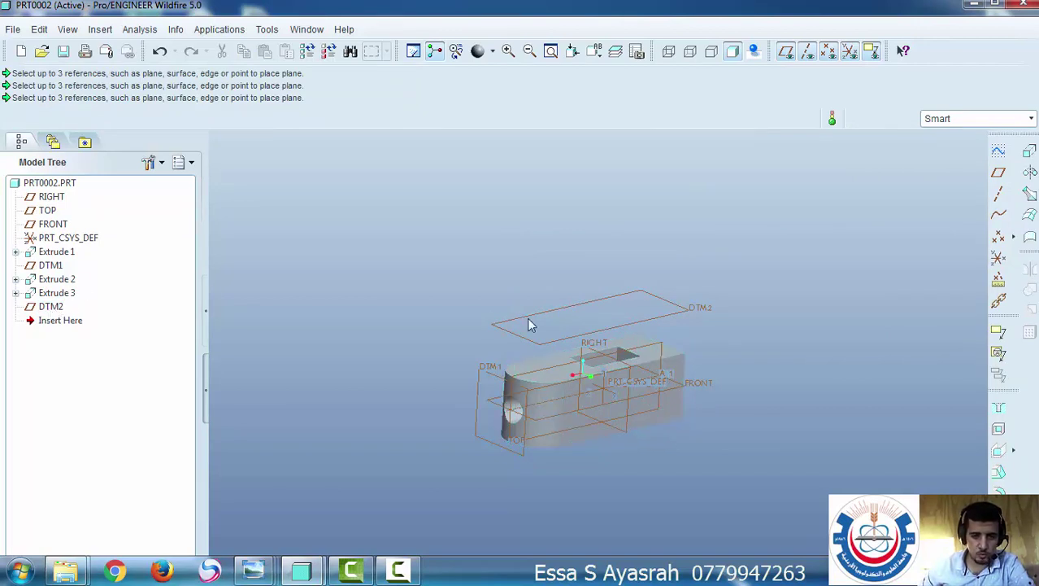
Start another datum plane using the FRONT plane as its offset reference
click(999, 175)
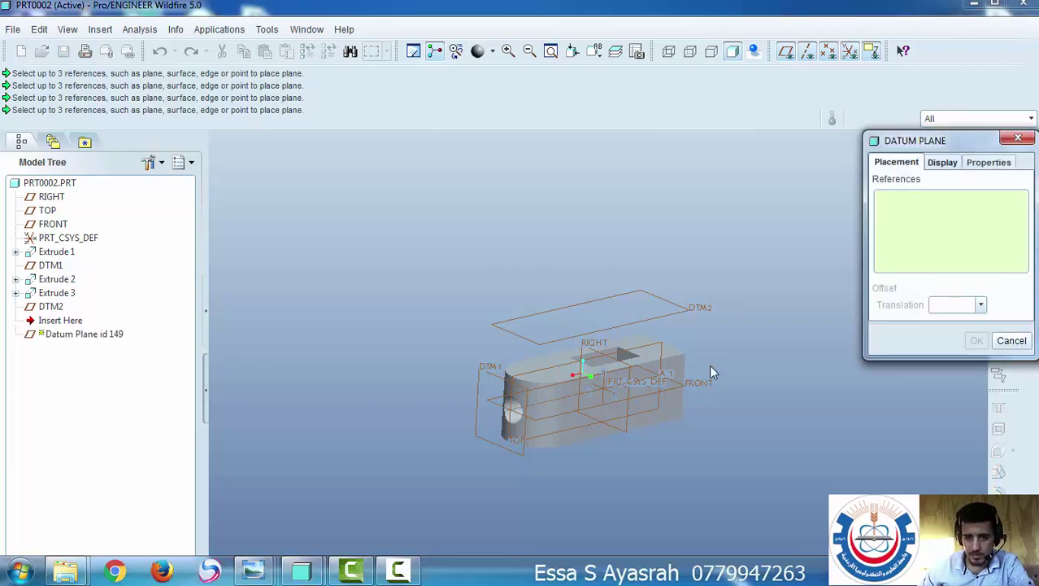
middle_drag(644, 390, 587, 390)
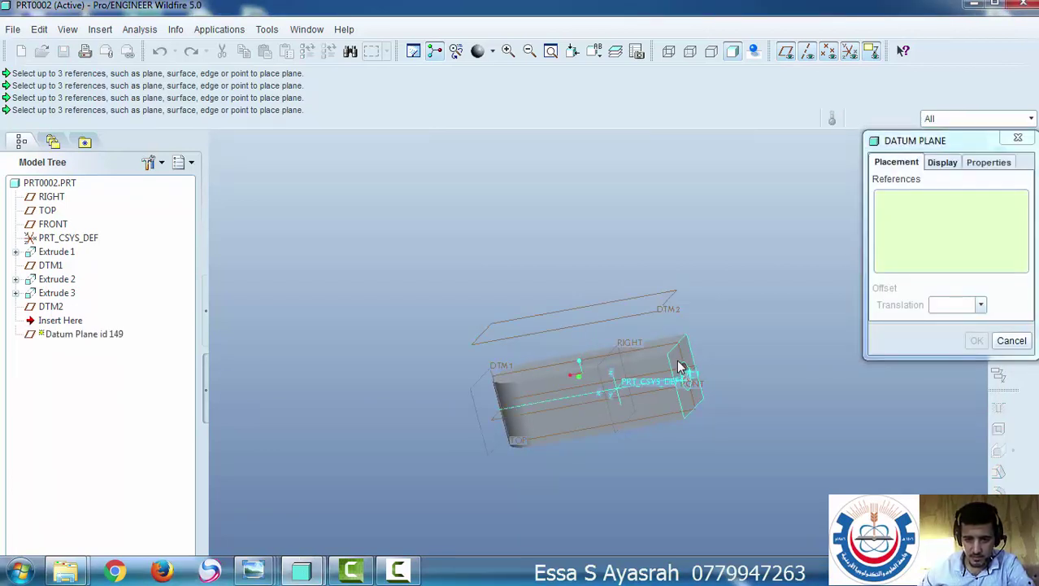
click(50, 225)
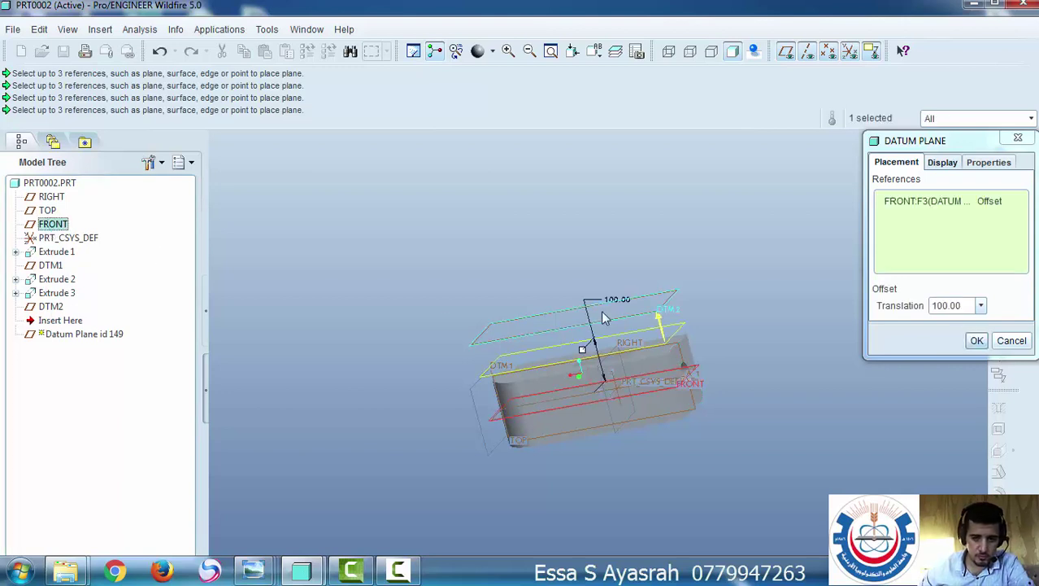
mouse_move(582, 355)
mouse_down()
mouse_move(559, 265)
mouse_move(594, 343)
mouse_move(579, 336)
mouse_up()
click(49, 210)
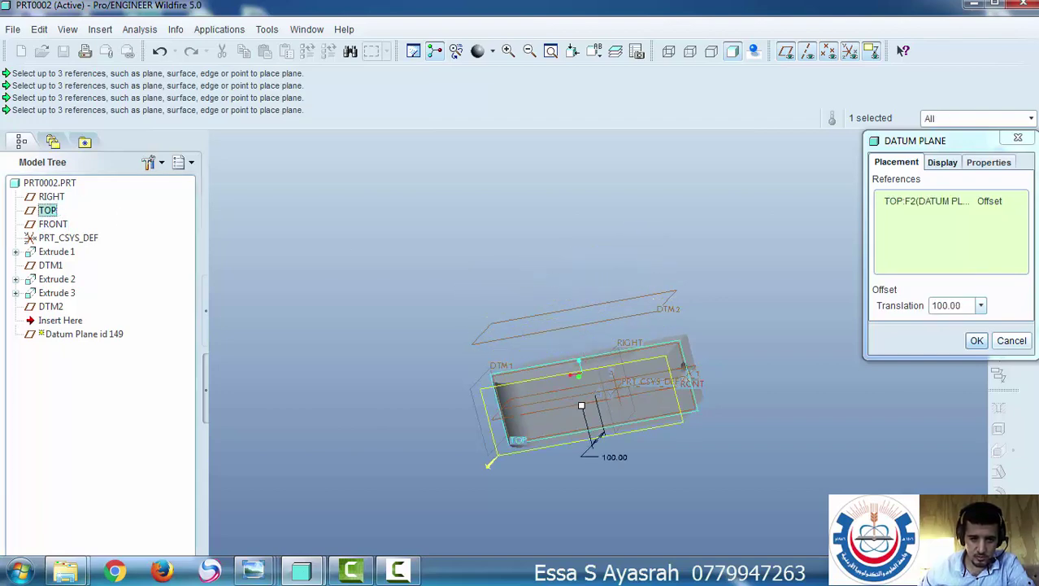
middle_drag(591, 417, 601, 315)
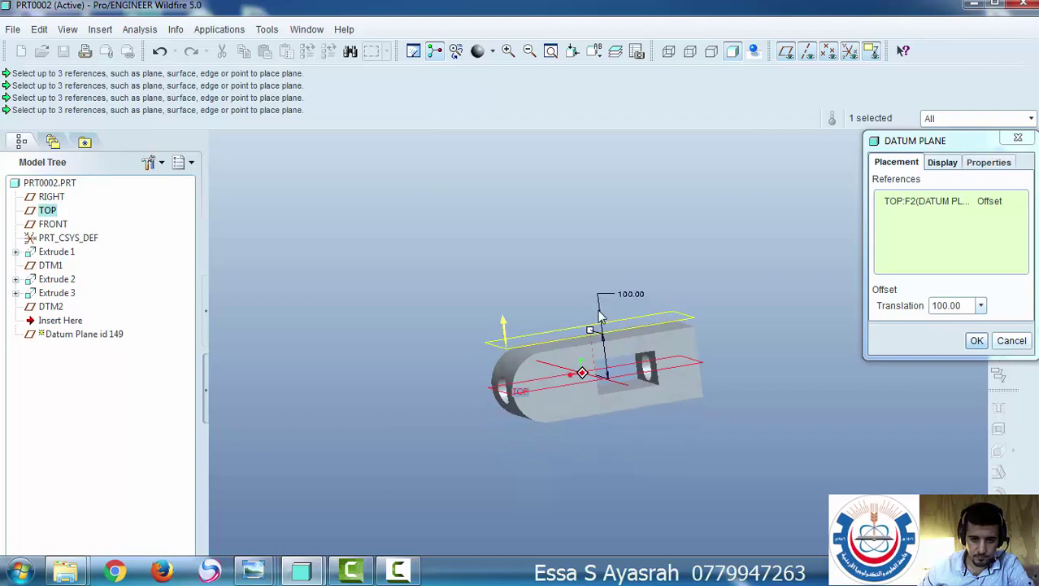
click(596, 50)
click(614, 77)
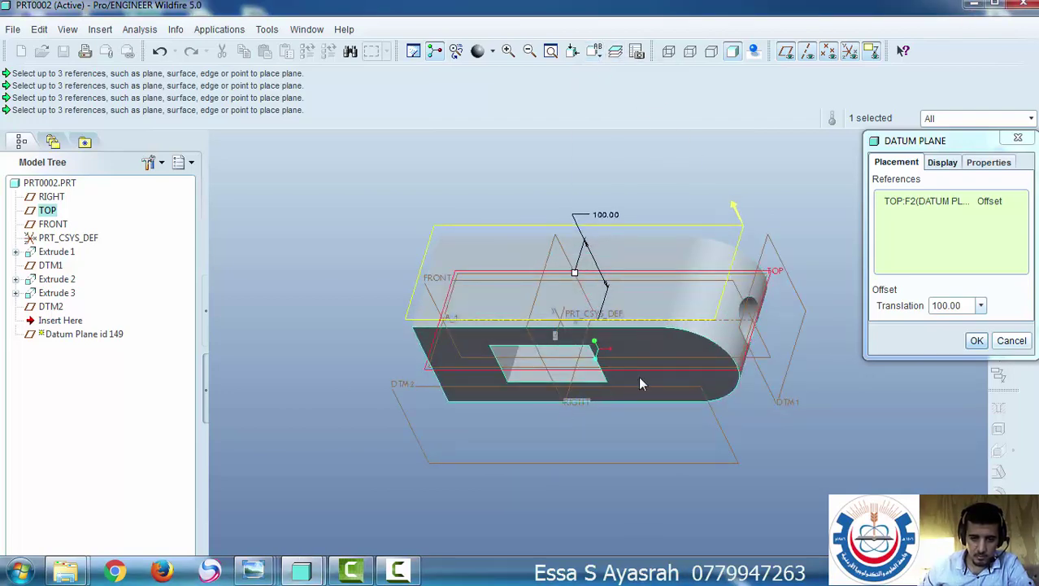
click(52, 225)
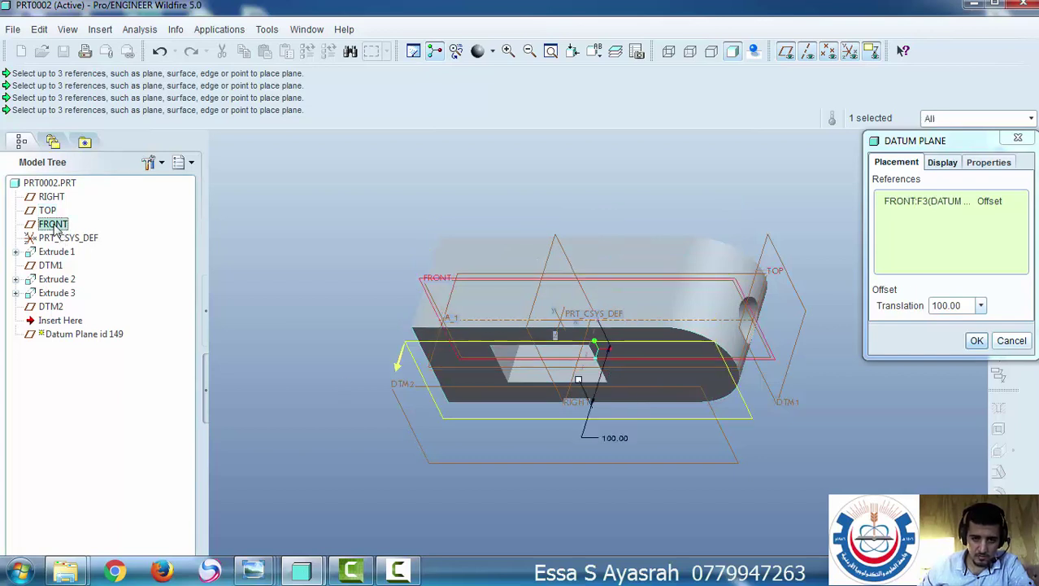
click(50, 197)
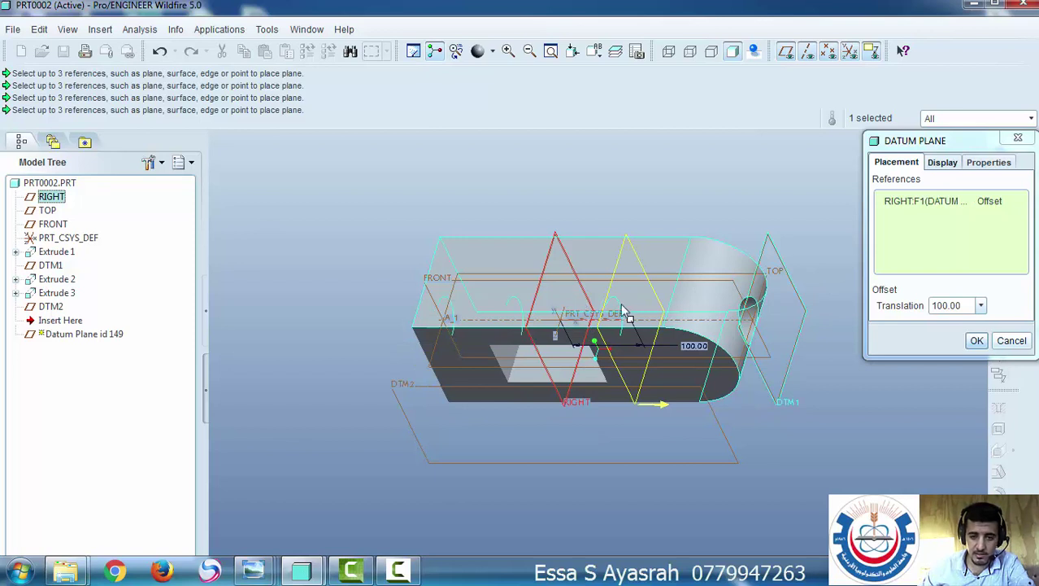
drag(629, 322, 835, 319)
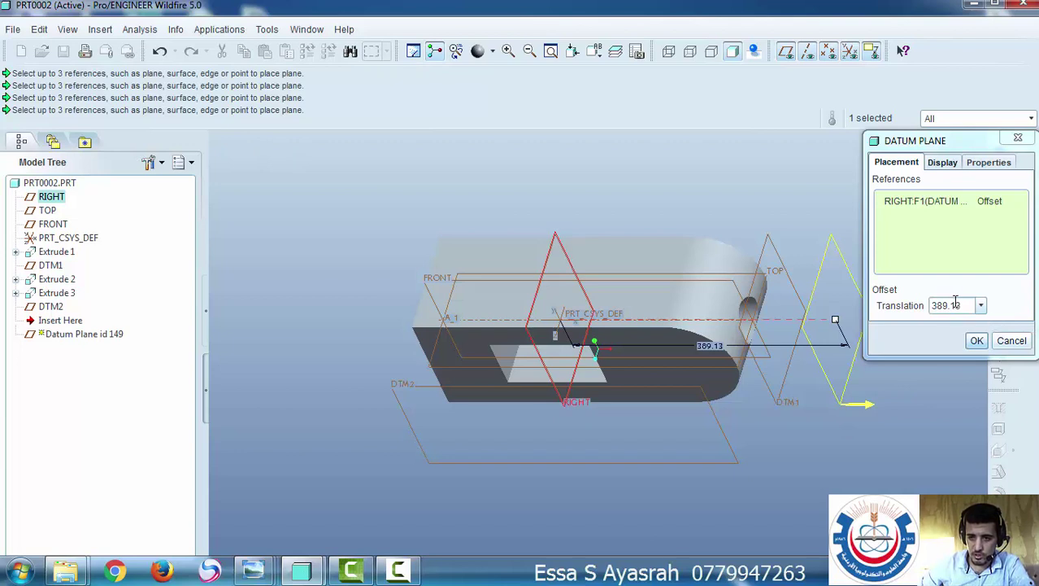
mouse_move(397, 572)
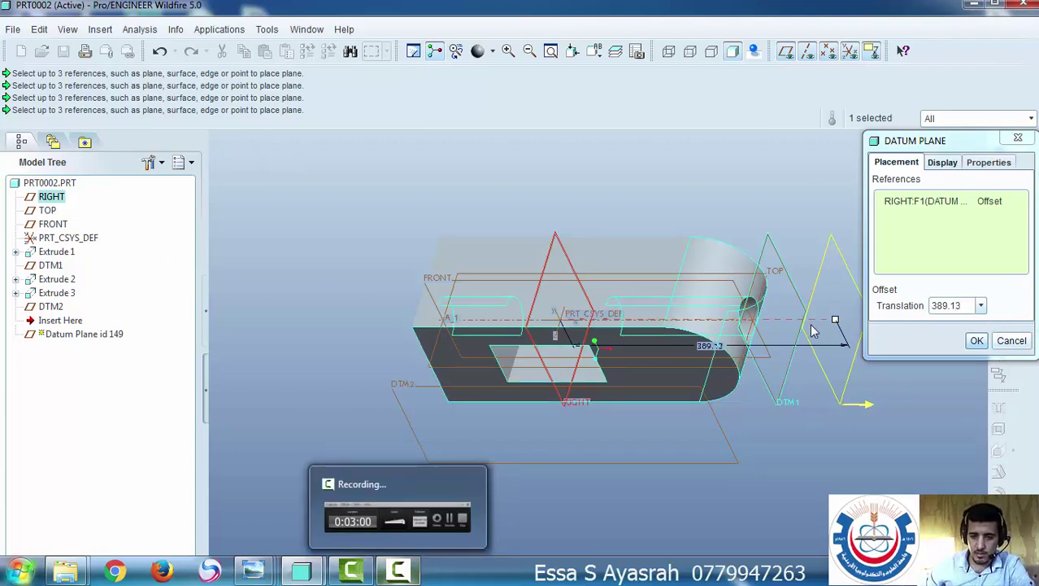
mouse_move(834, 320)
mouse_down()
mouse_move(740, 313)
mouse_move(826, 320)
mouse_up()
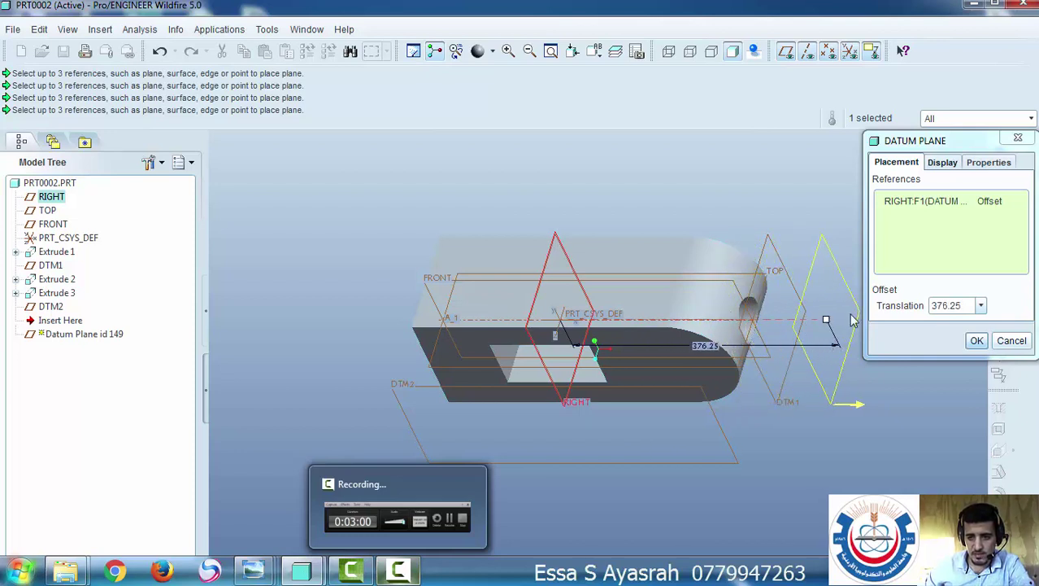
click(999, 341)
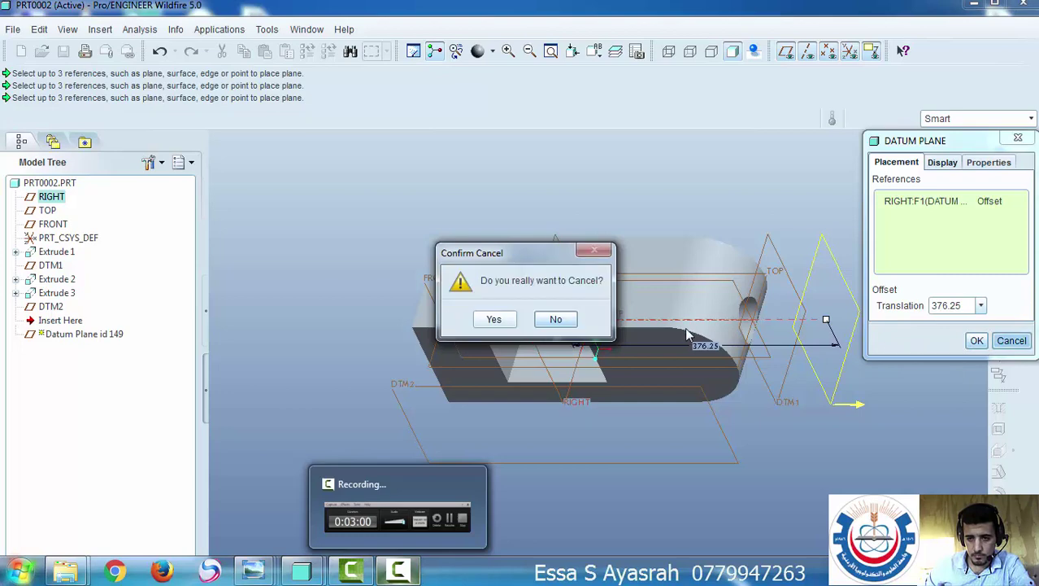
key(Return)
Hide the datum planes, axes and datum points so only the solid and its coordinate system are displayed
middle_drag(661, 334, 500, 297)
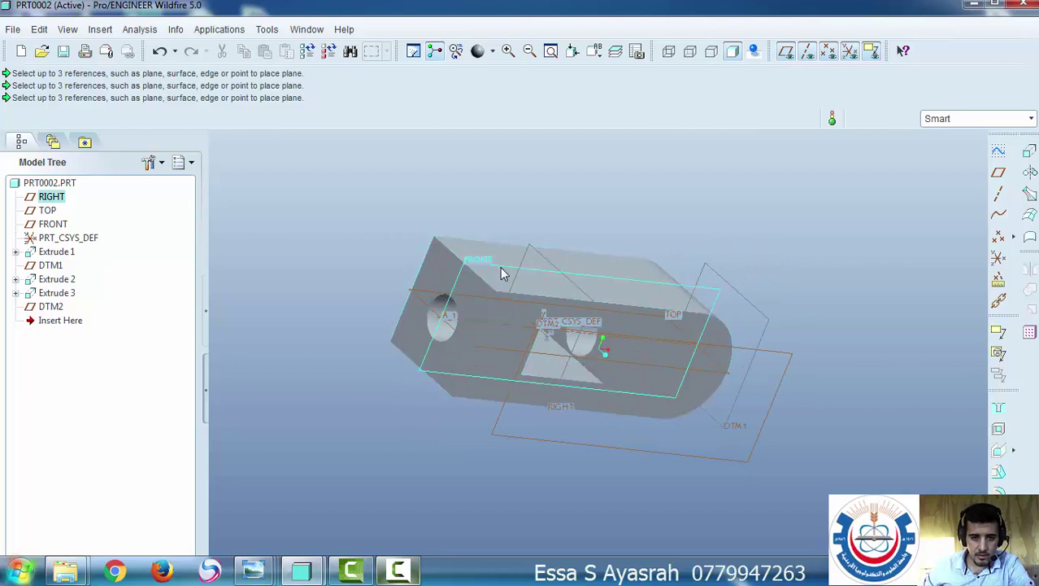
middle_drag(838, 260, 651, 284)
click(786, 52)
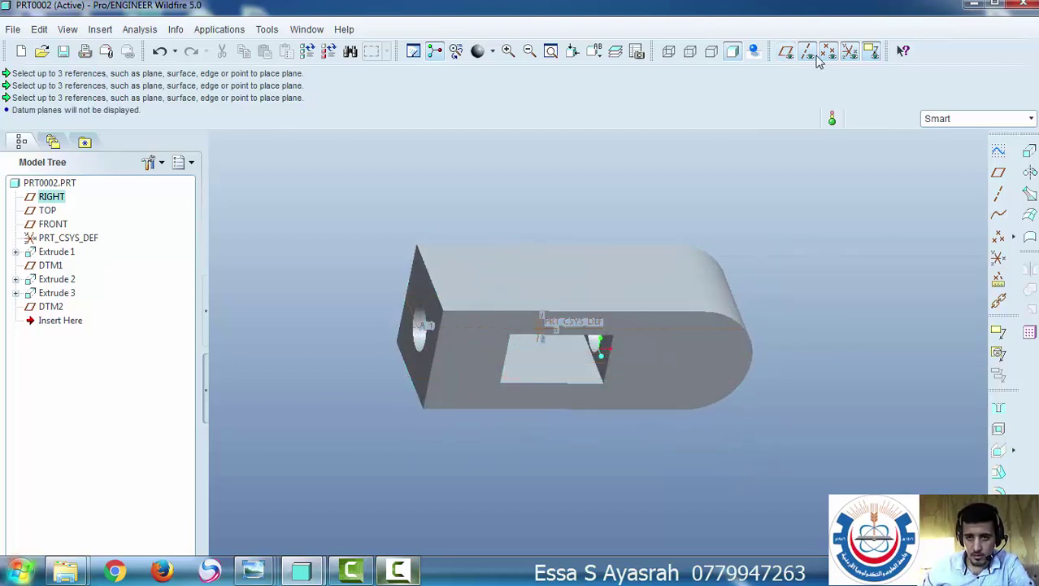
click(807, 52)
click(828, 52)
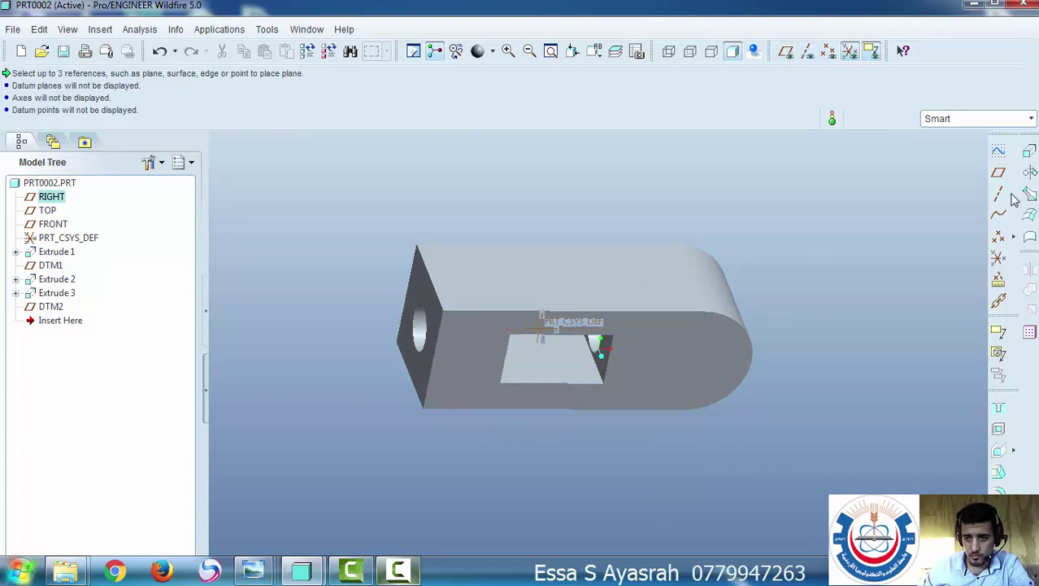
Start an angled datum plane referenced to the solid's long flat side face and passing through that face's short edge at the square end
click(430, 279)
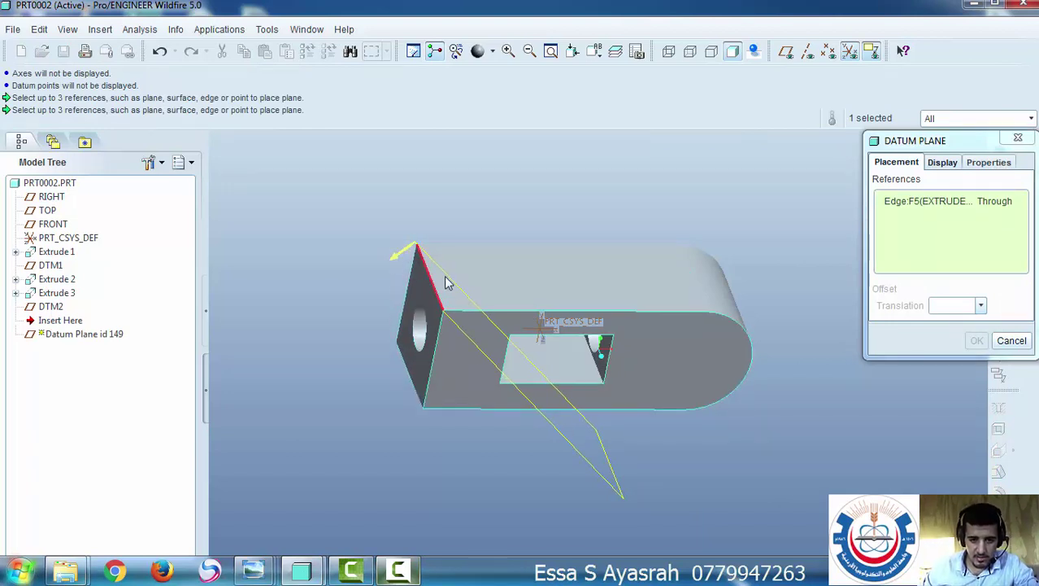
click(390, 258)
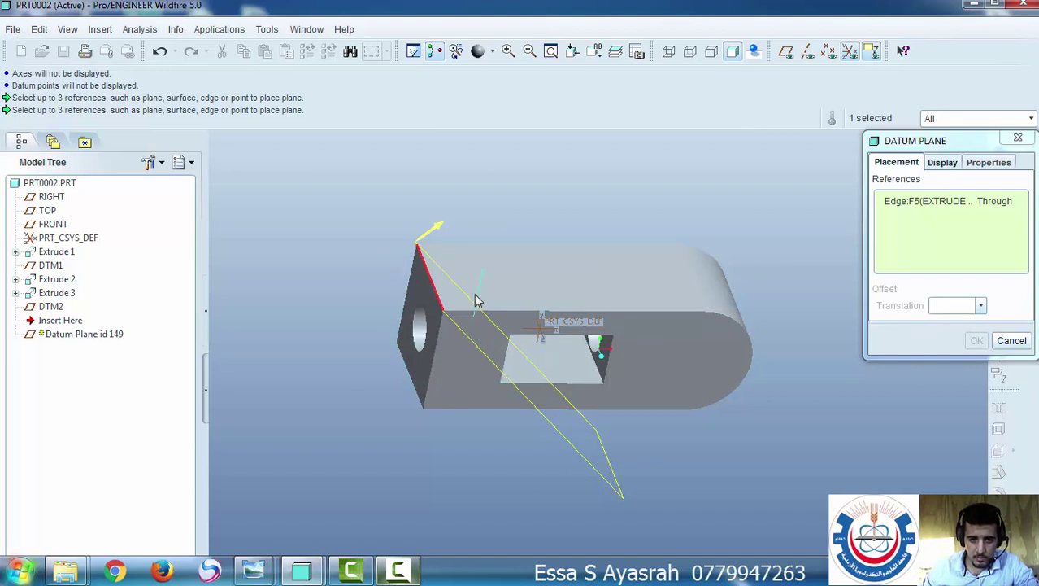
click(467, 270)
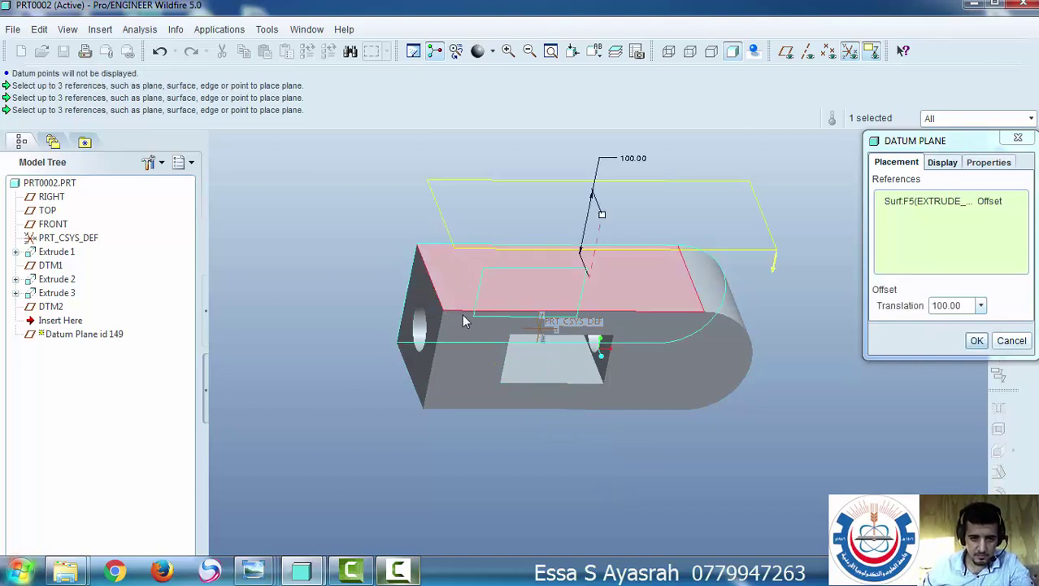
ctrl+click(429, 277)
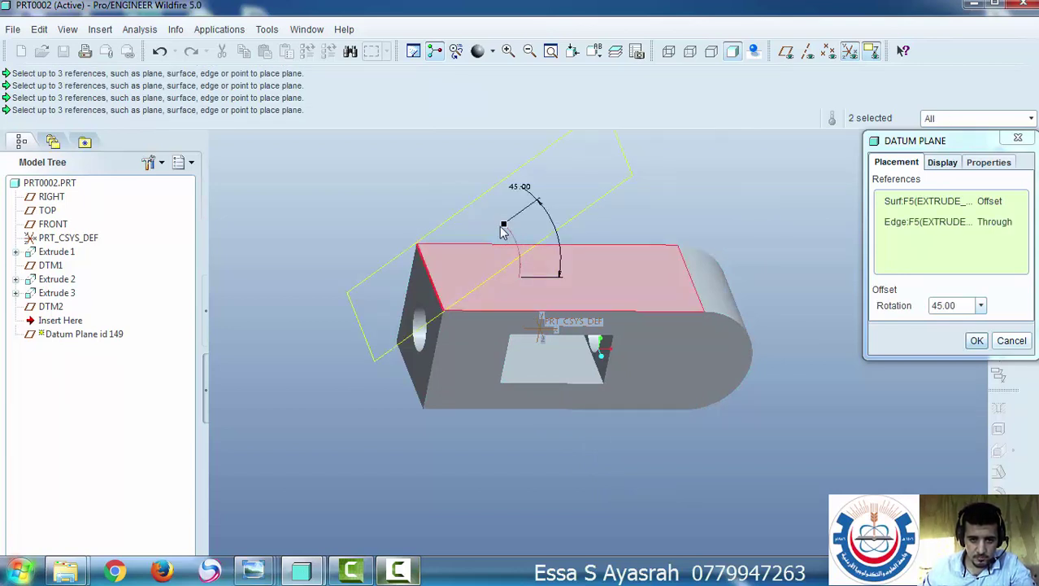
mouse_move(501, 232)
mouse_down()
mouse_move(480, 172)
mouse_move(443, 171)
mouse_move(536, 240)
mouse_move(505, 225)
mouse_up()
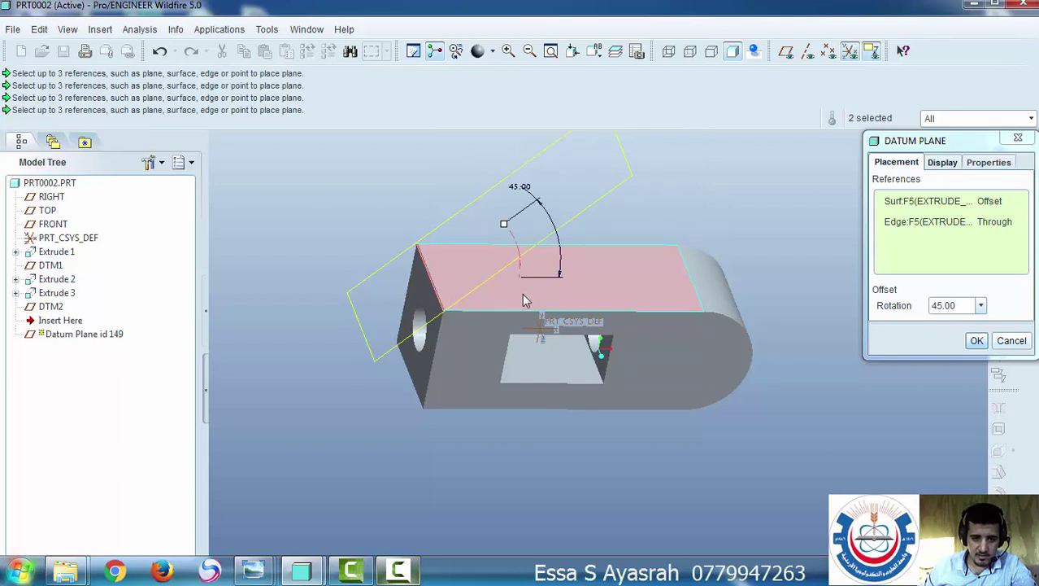
Try a rotation of 90 for the angled datum plane and view it against the square end face
double_click(521, 187)
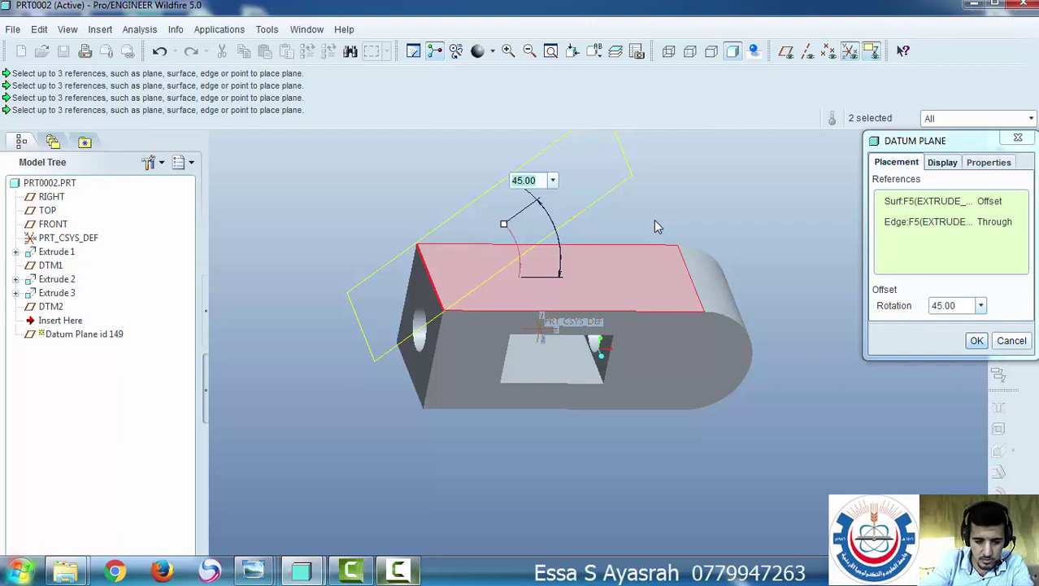
text(90)
key(Return)
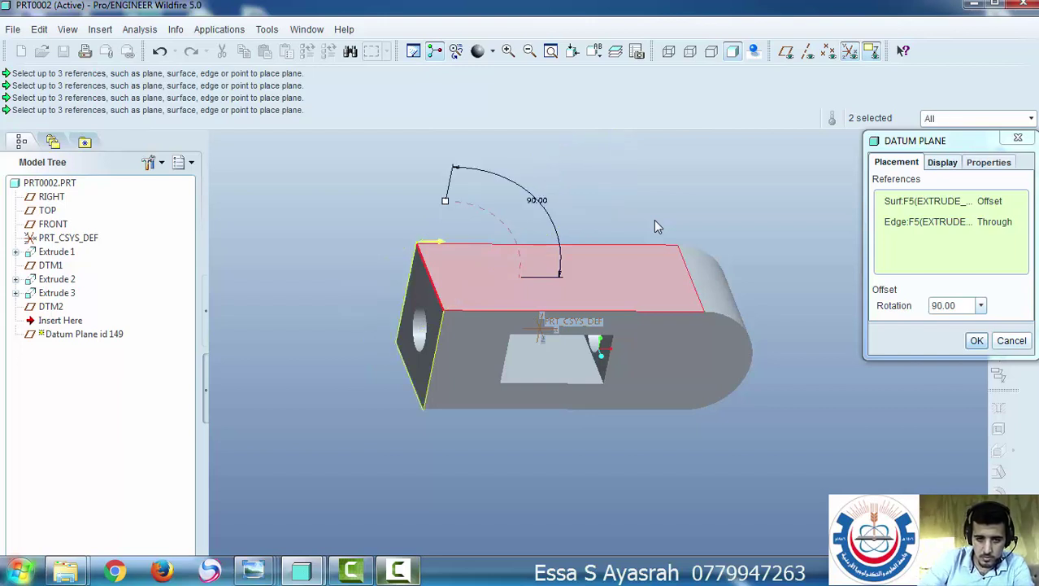
middle_drag(625, 299, 622, 242)
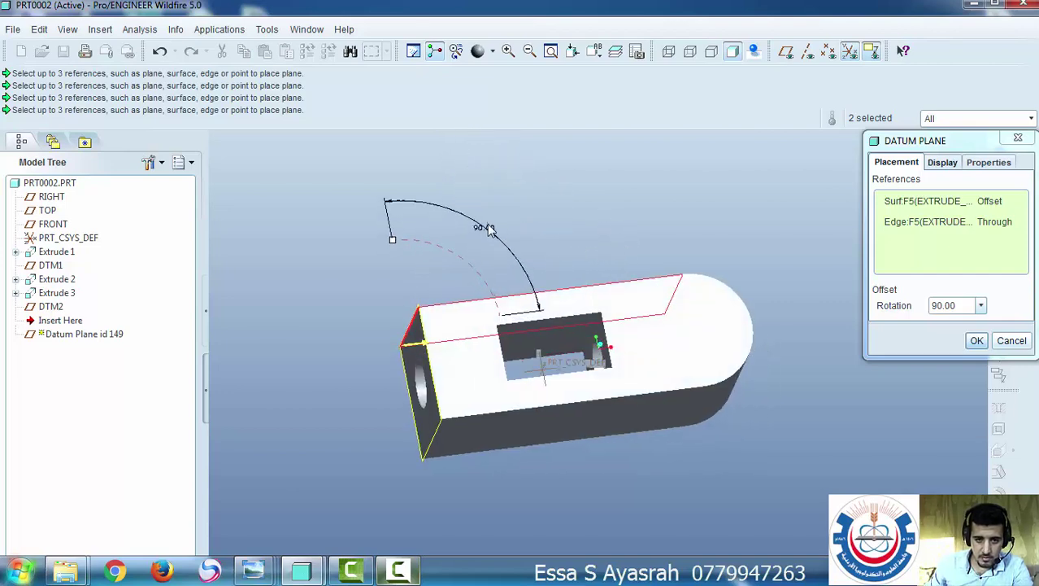
Try a rotation of 120 for the angled datum plane and inspect its tilt from another side
double_click(490, 228)
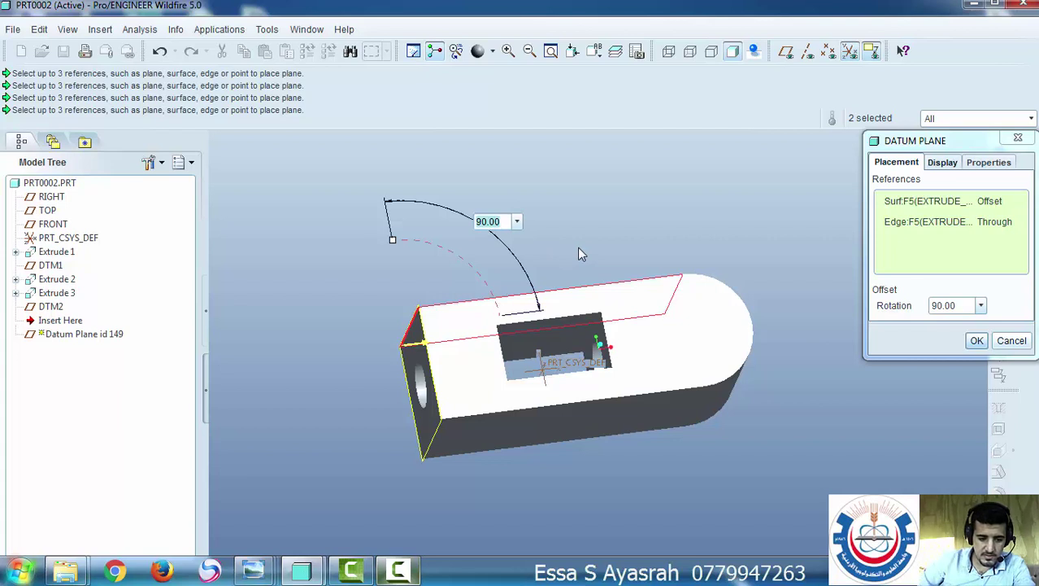
key(shift+Home)
text(70)
key(BackSpace)
key(BackSpace)
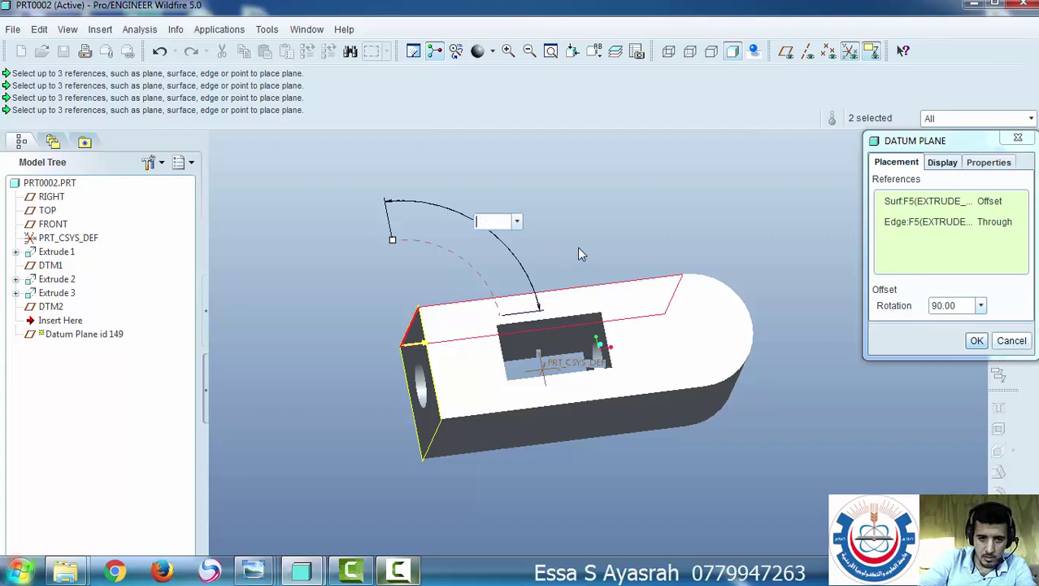
text(120)
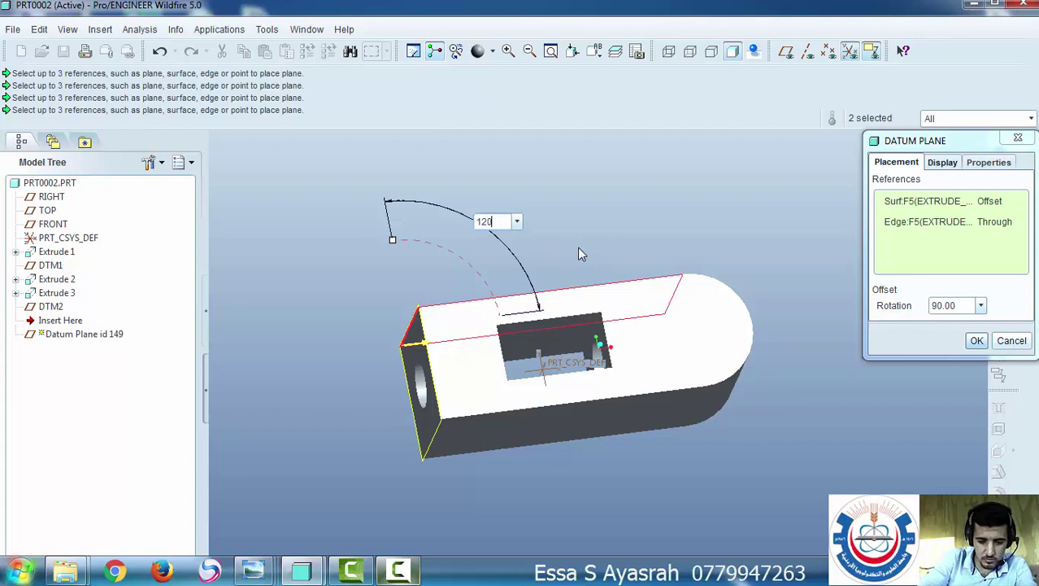
key(Return)
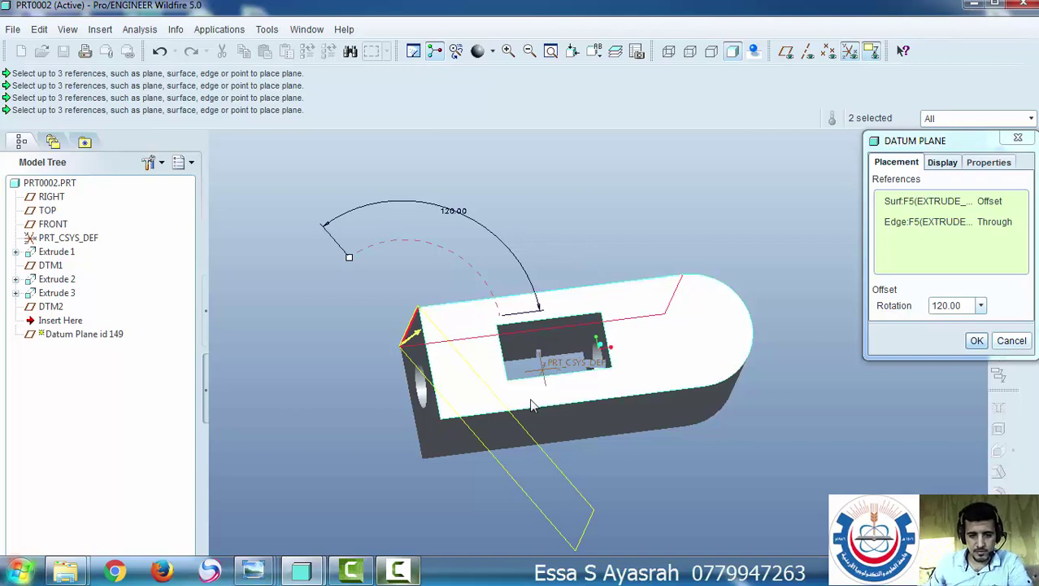
middle_drag(579, 253, 514, 400)
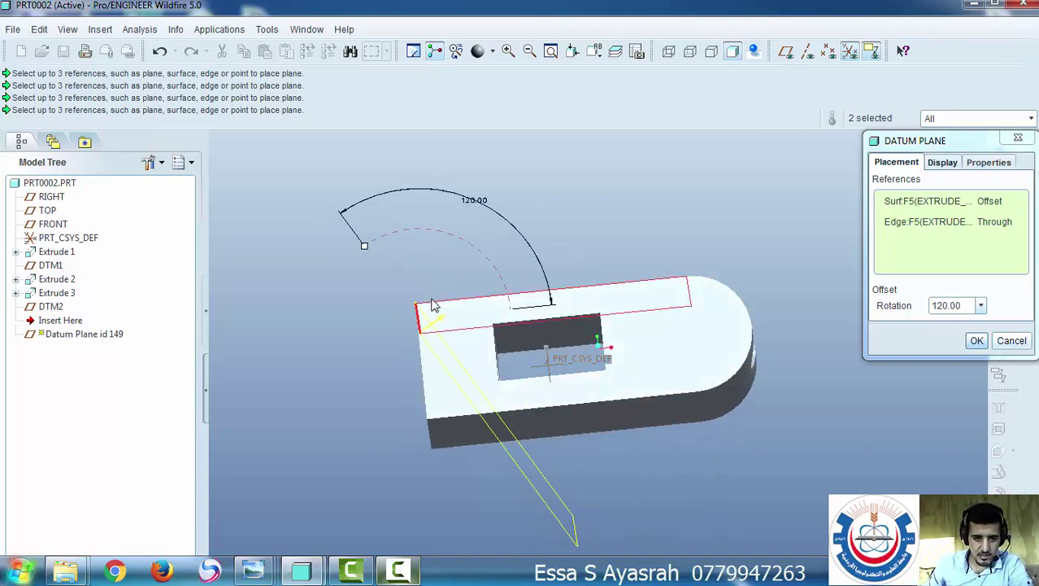
Flip the datum plane's normal, swing its rotation to 48, and complete the plane
click(439, 322)
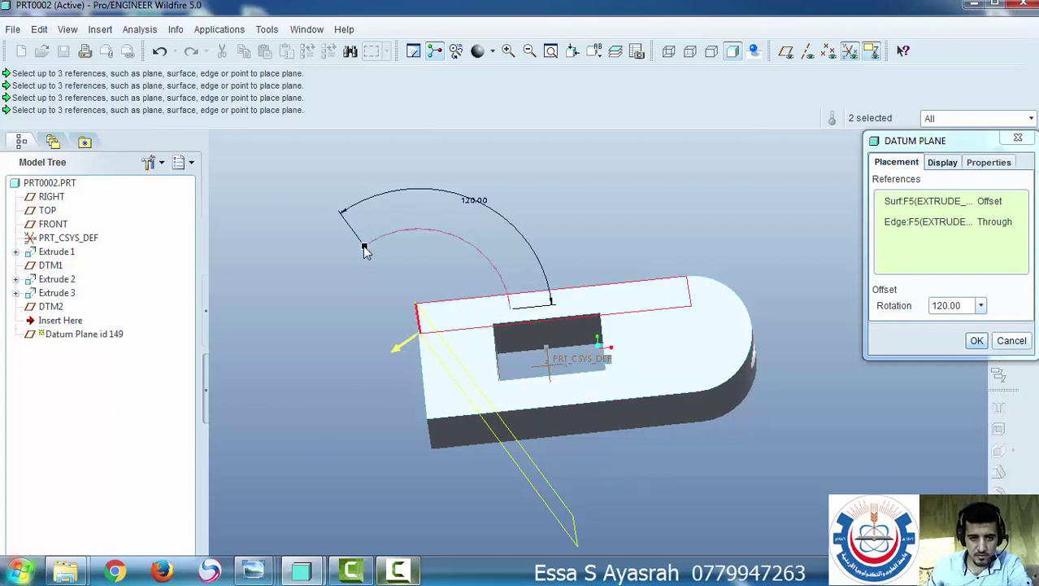
drag(365, 246, 467, 260)
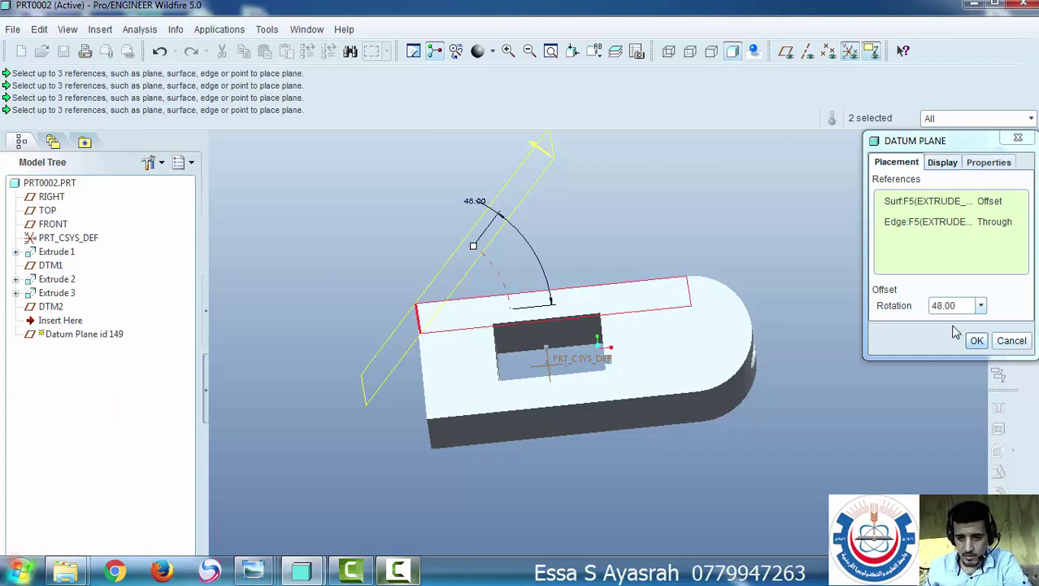
click(977, 340)
Show the datum planes, axes and datum points again and clear the selection of the new angled plane
middle_drag(485, 308, 531, 308)
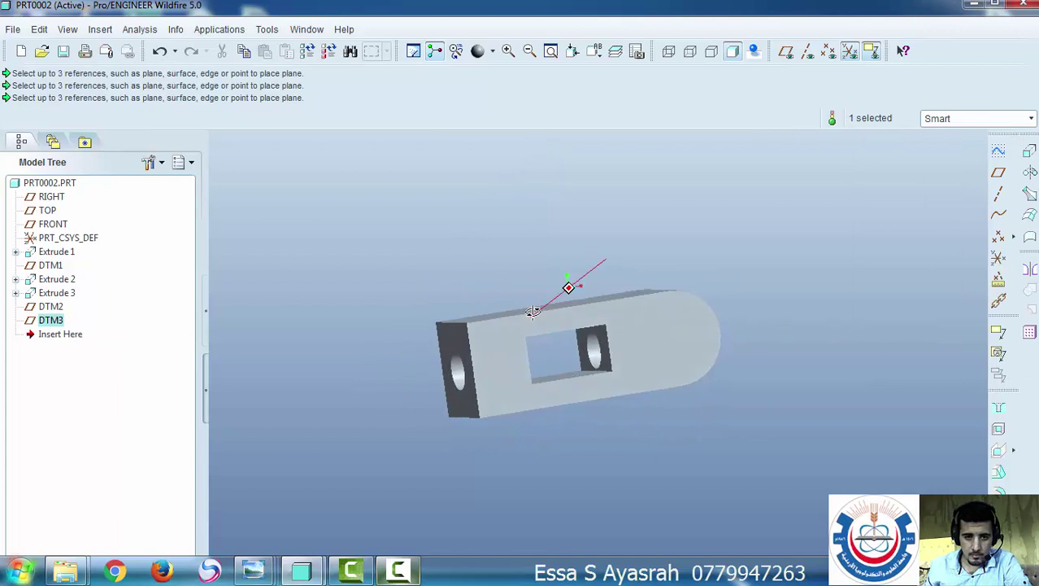
click(785, 53)
click(809, 54)
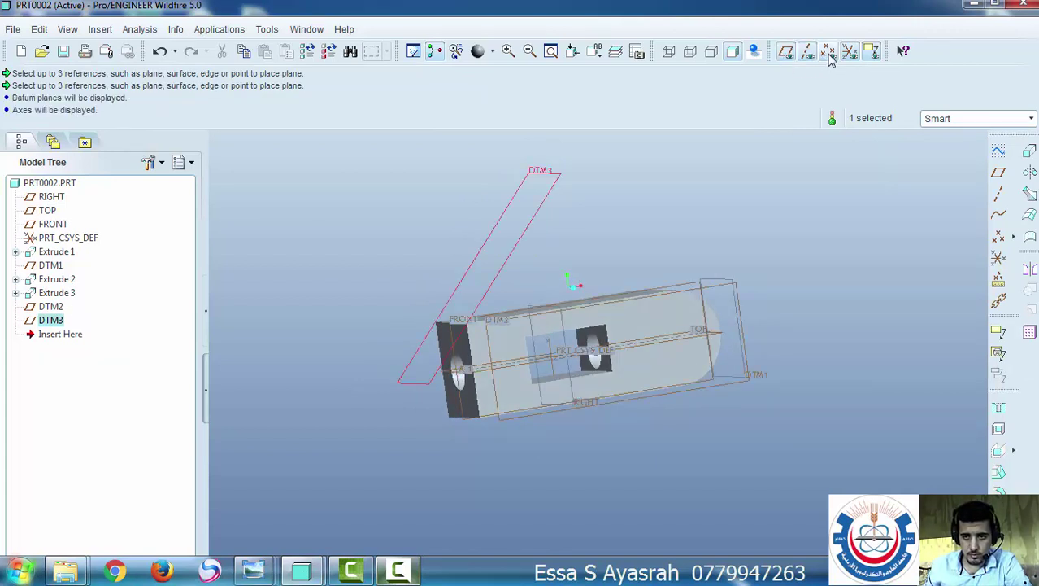
click(830, 54)
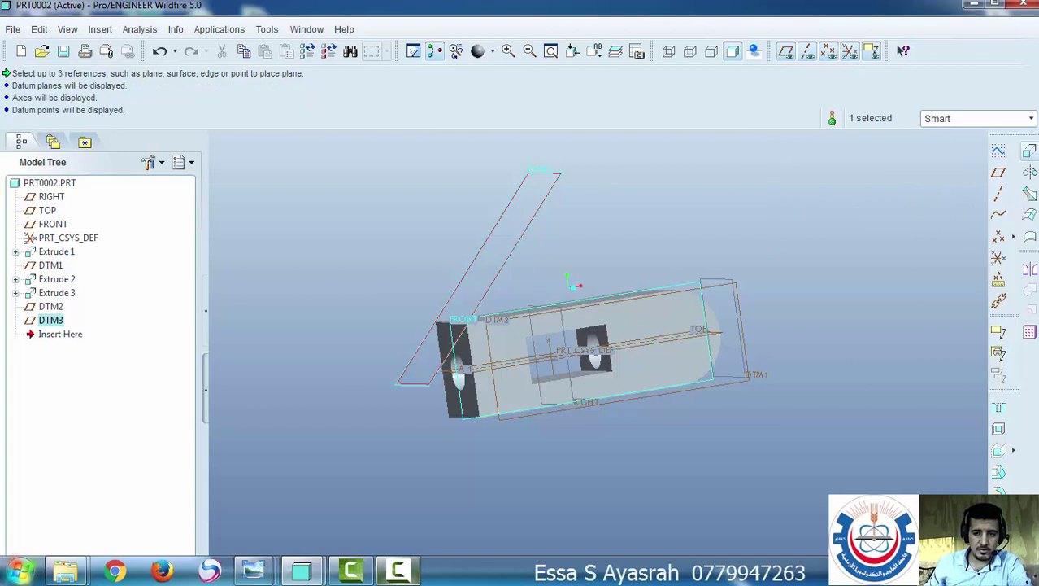
click(799, 271)
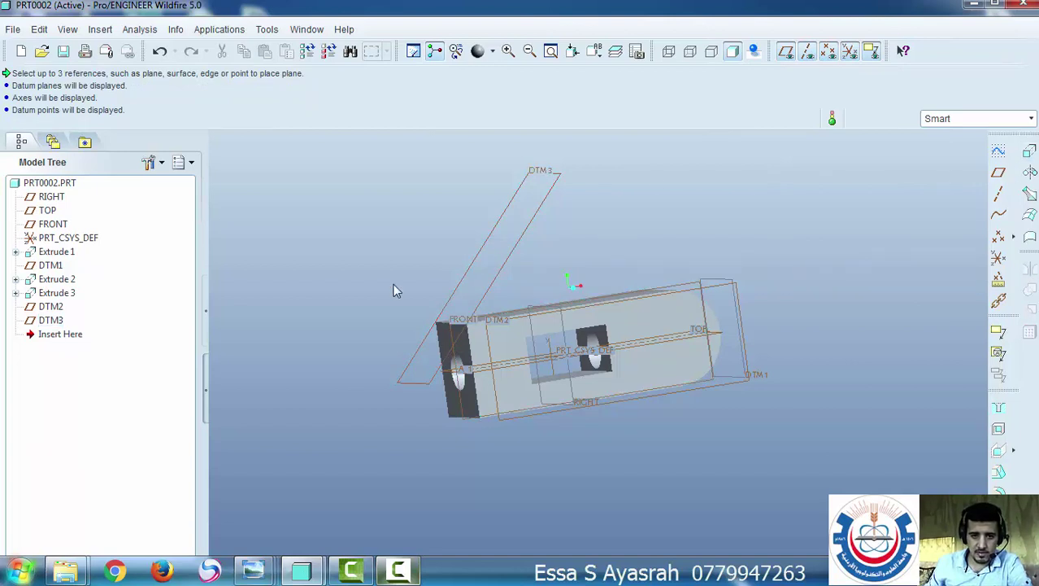
click(1029, 152)
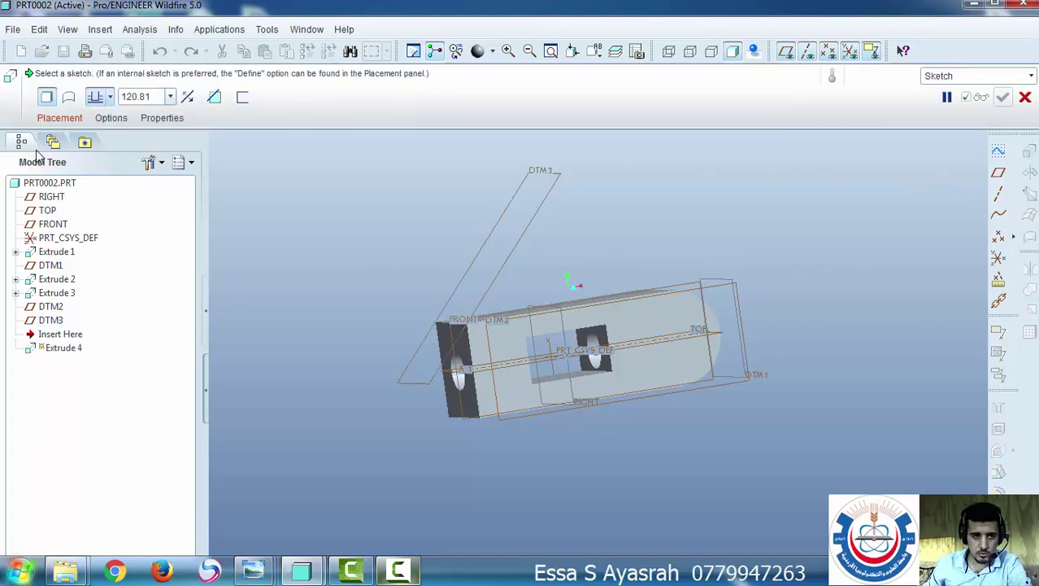
click(58, 117)
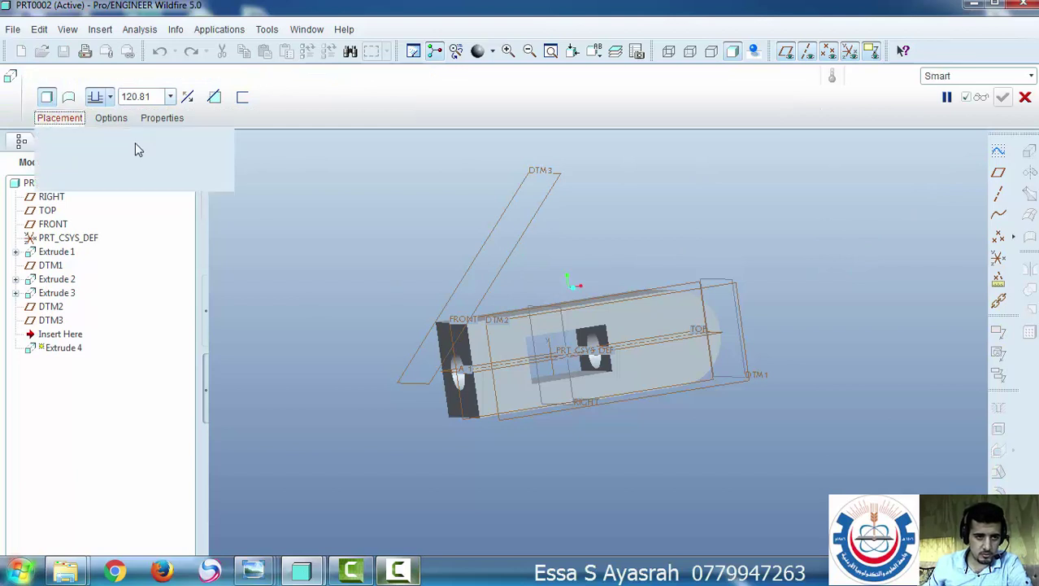
click(186, 172)
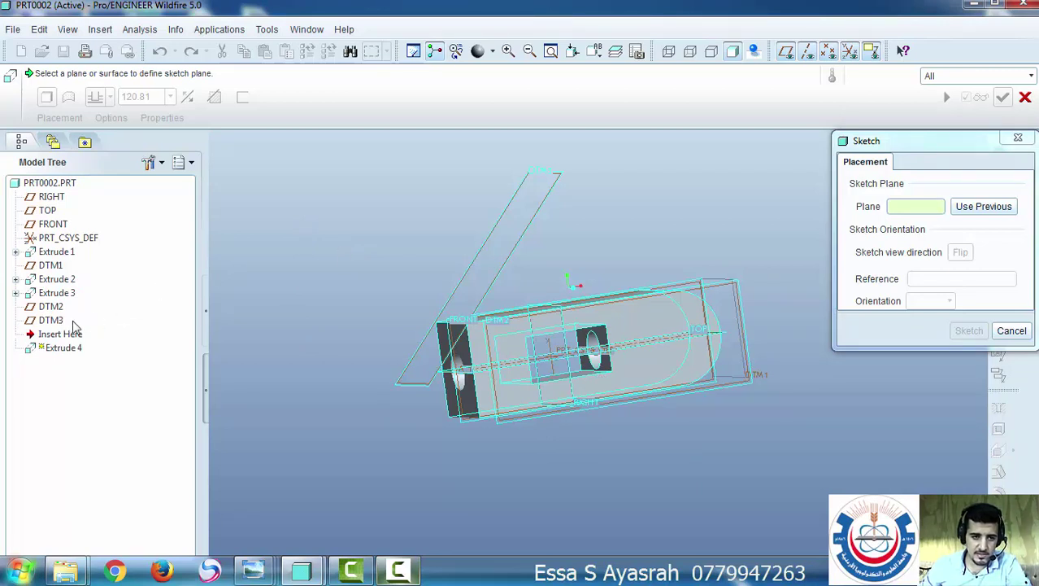
click(50, 320)
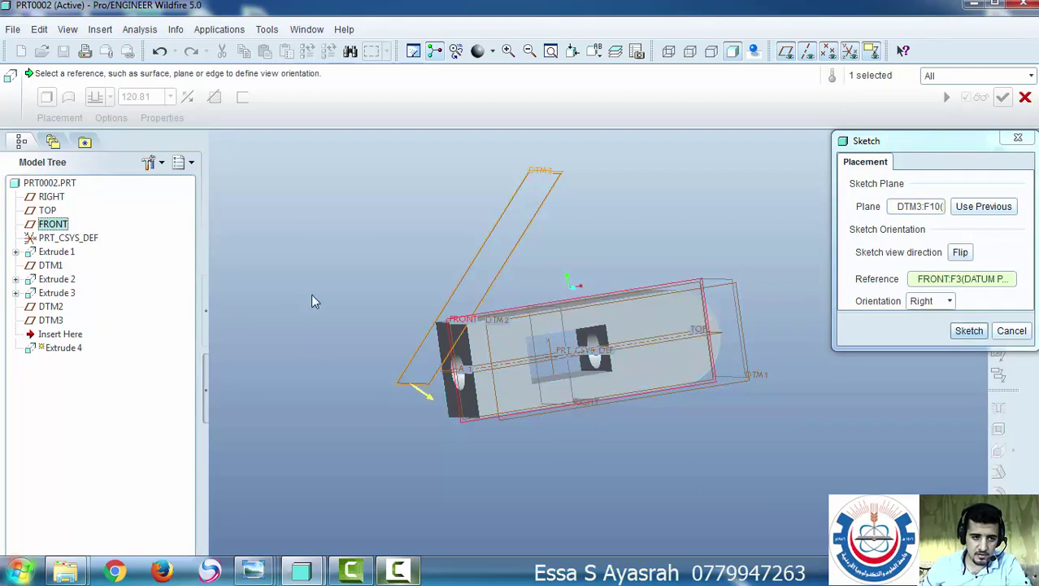
click(969, 330)
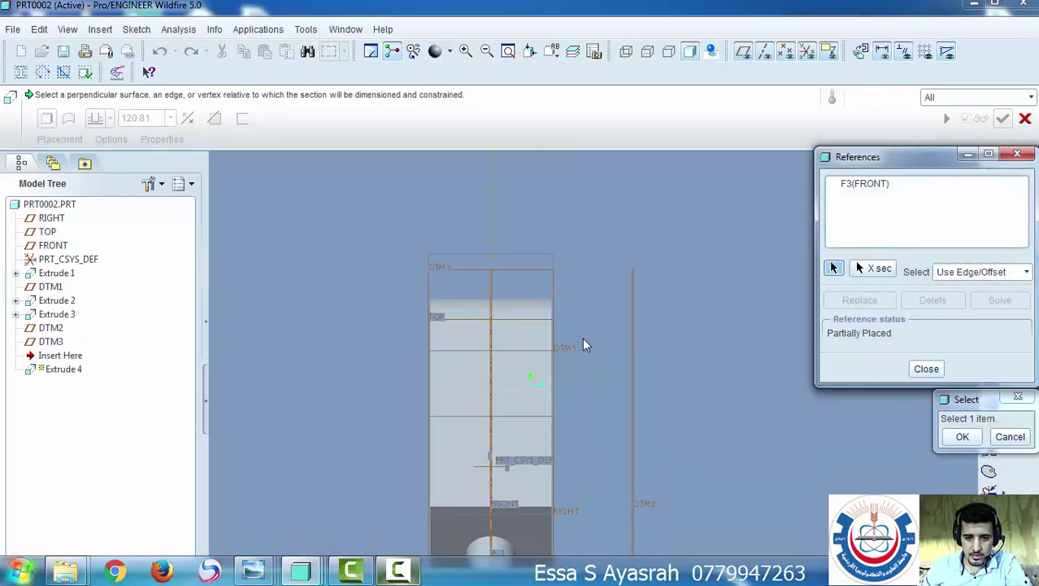
middle_click(539, 386)
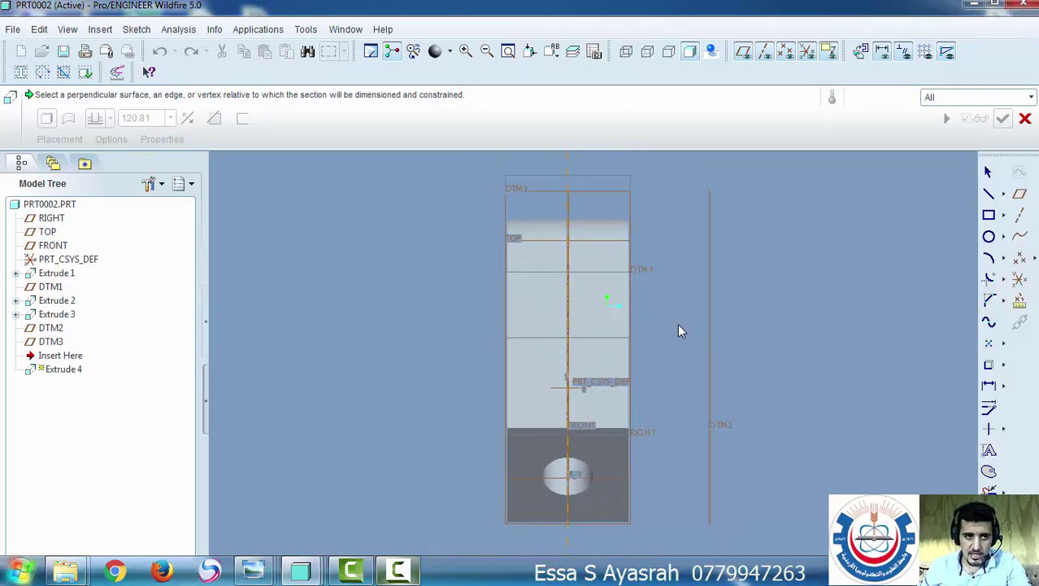
click(137, 31)
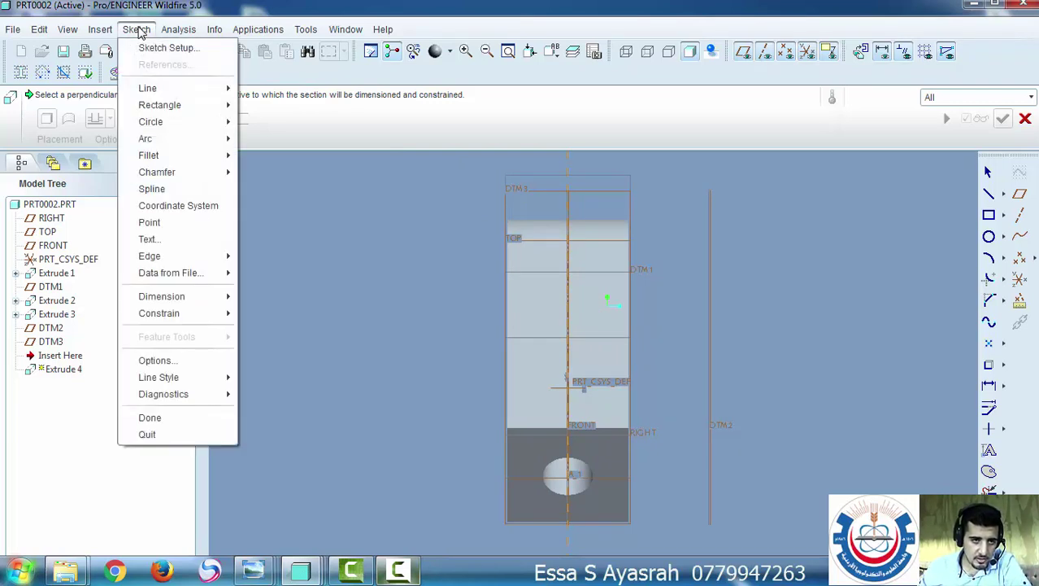
click(386, 401)
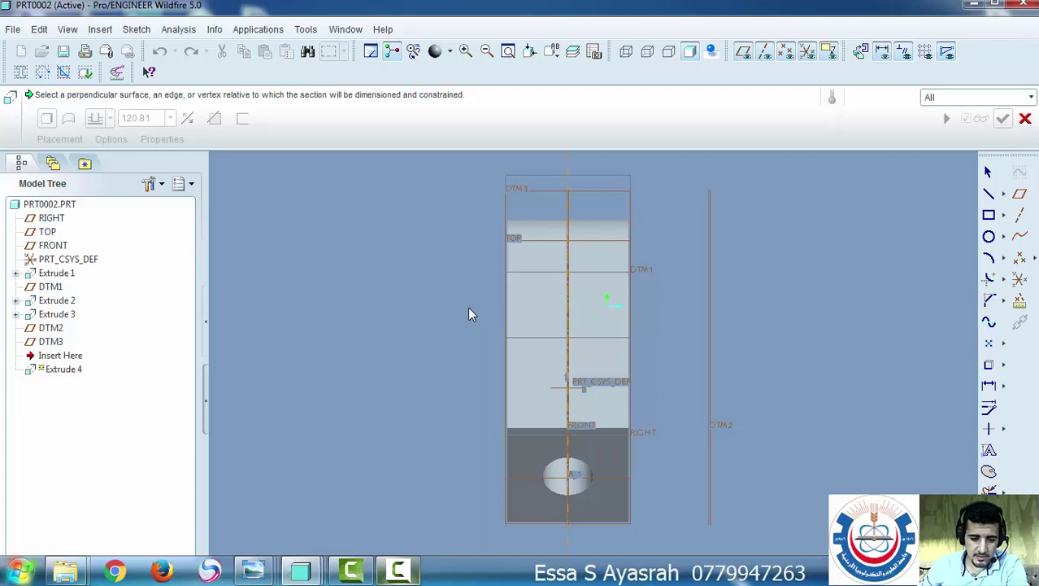
key(ctrl+d)
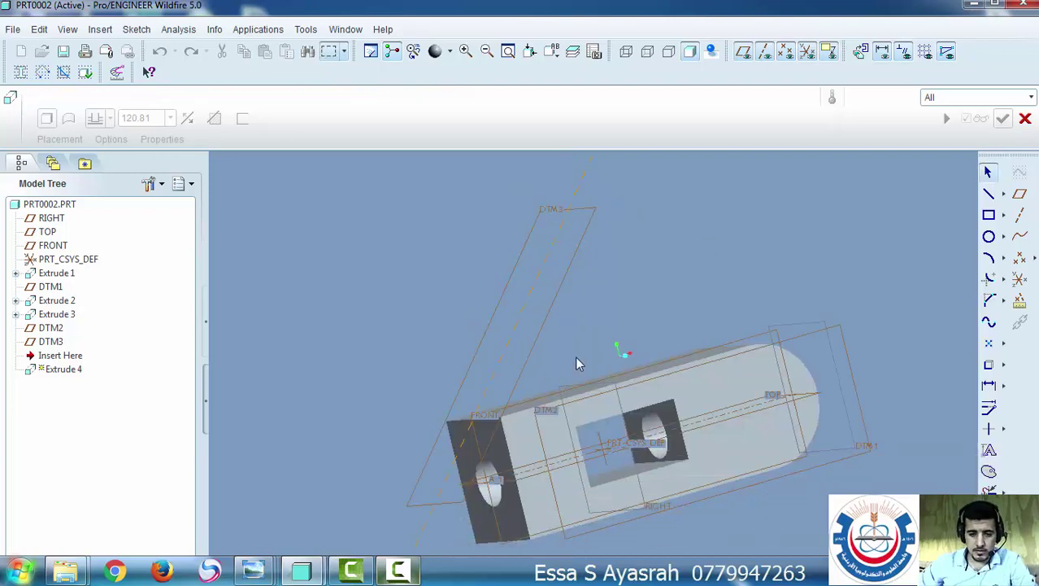
middle_drag(591, 358, 591, 371)
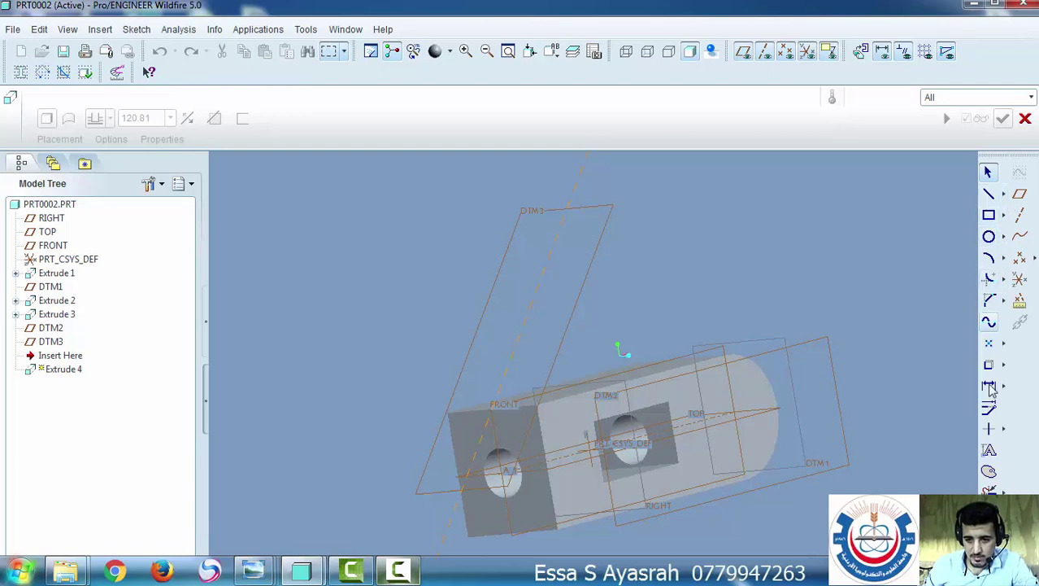
click(1026, 118)
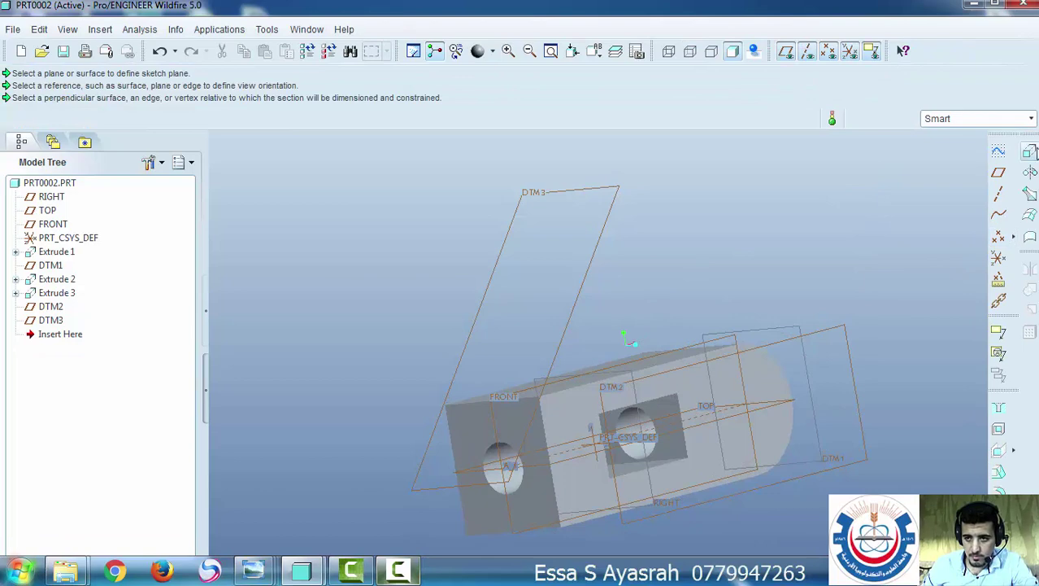
Start a new extrusion with its sketch on the angled plane DTM3, oriented by FRONT, and tilt the view to show the solid
click(1030, 151)
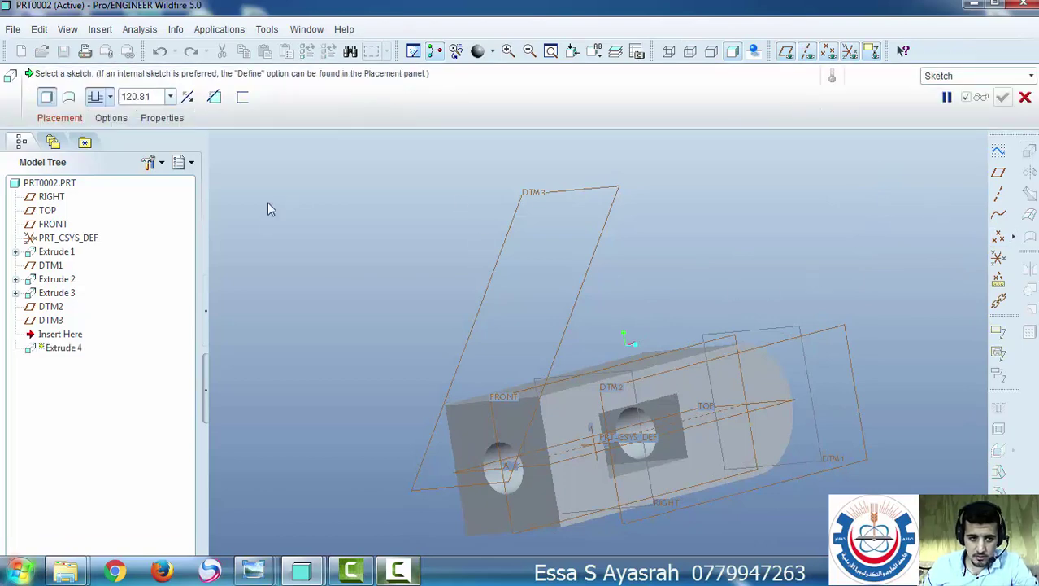
click(59, 118)
click(189, 168)
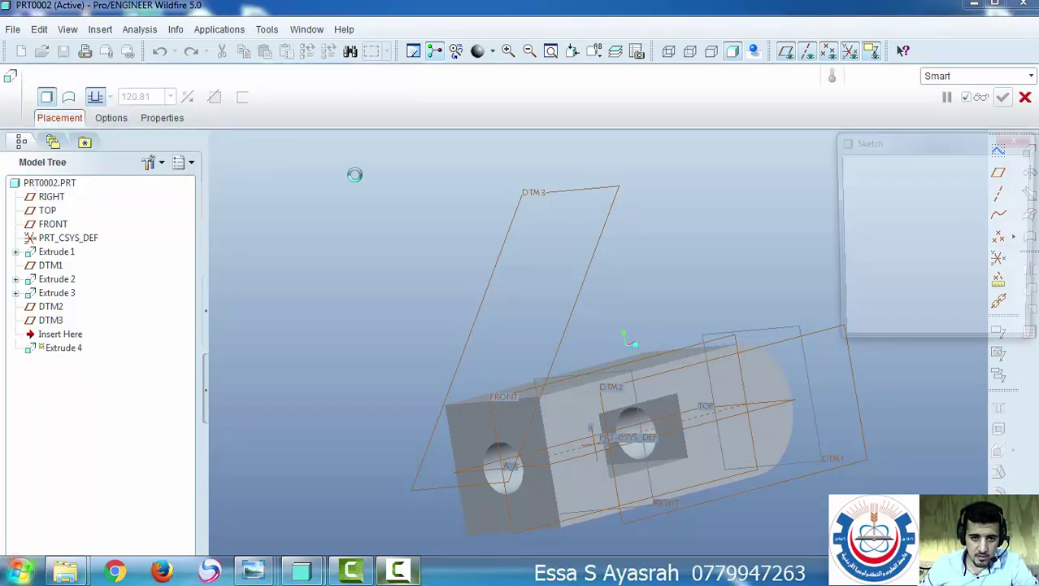
click(527, 192)
click(969, 330)
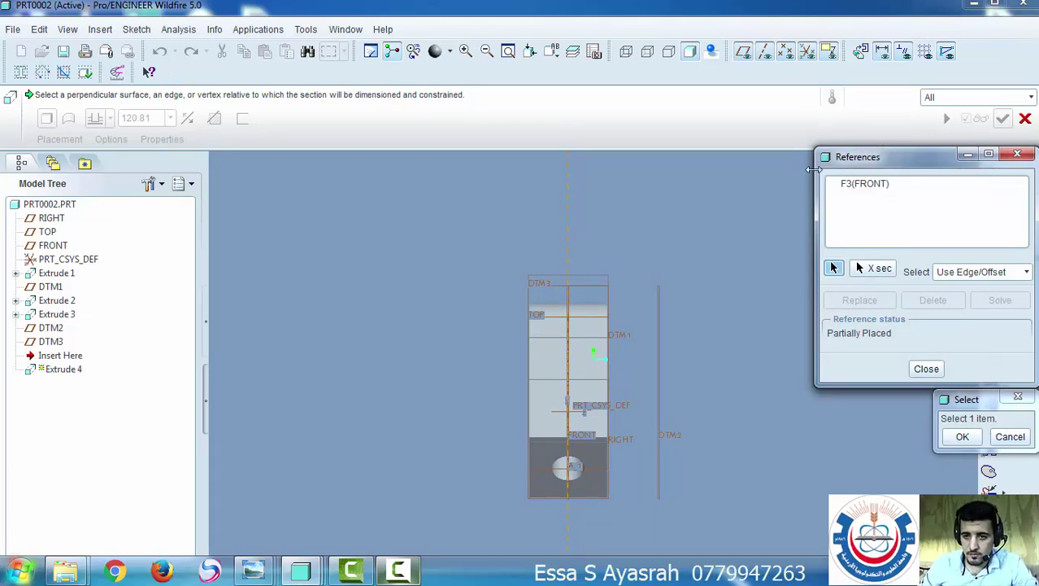
middle_click(617, 355)
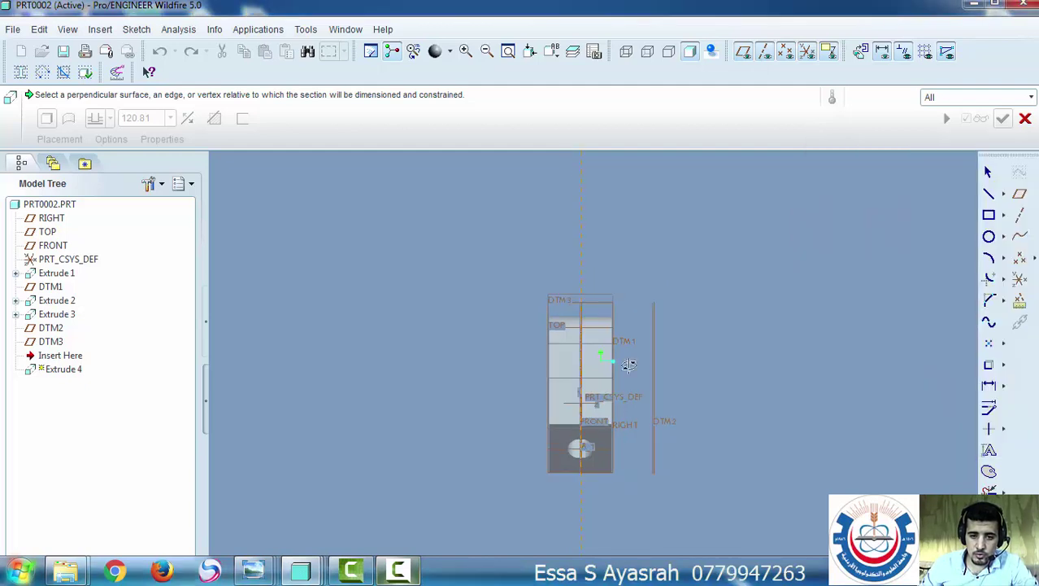
mouse_move(617, 355)
middle_down()
mouse_move(598, 348)
mouse_move(588, 390)
middle_up()
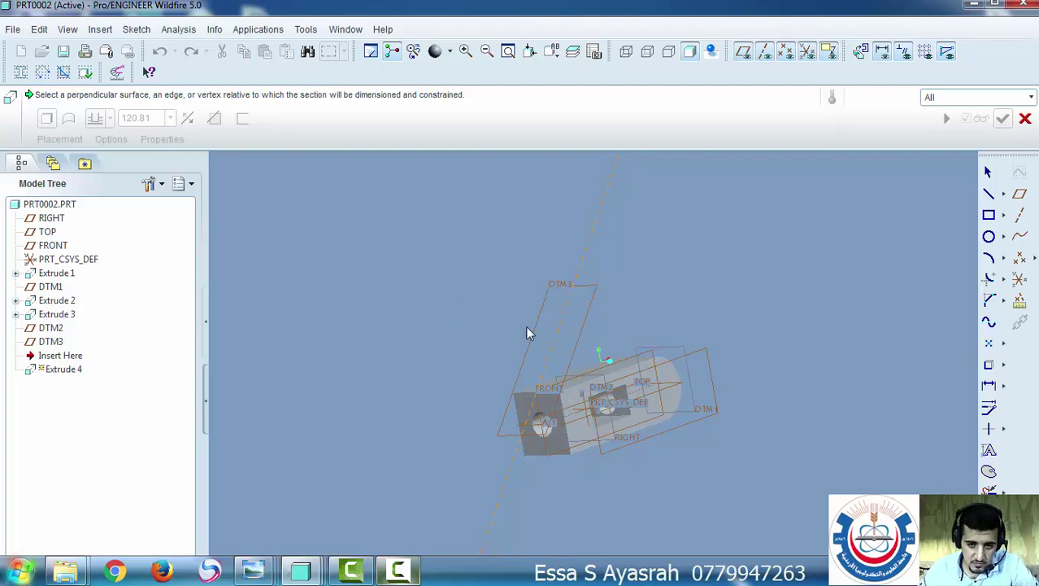
scroll(492, 376, up, 5)
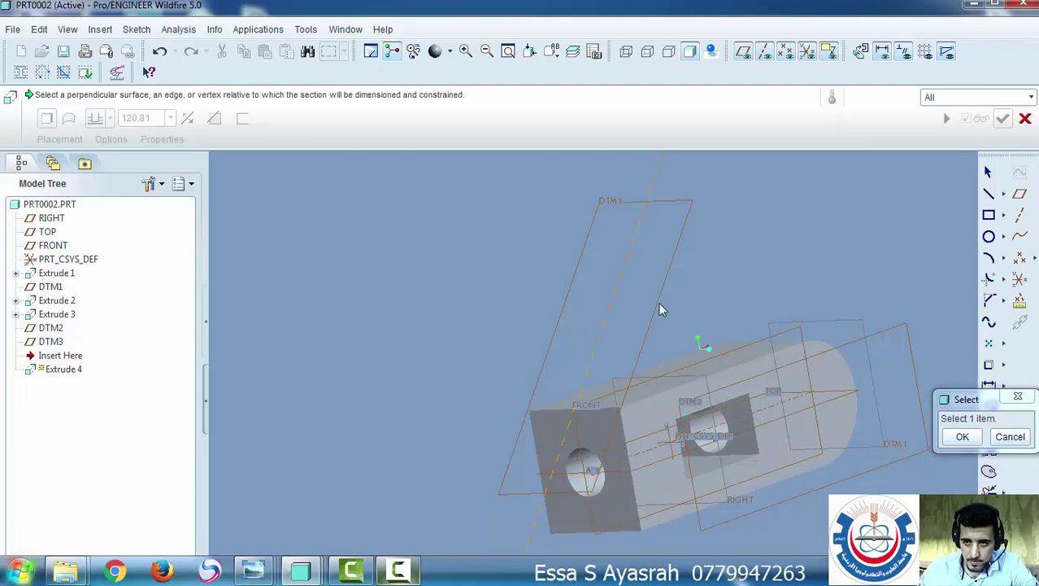
Limit selection to edges and add the upper edge of the square end face as a sketch reference
click(1030, 98)
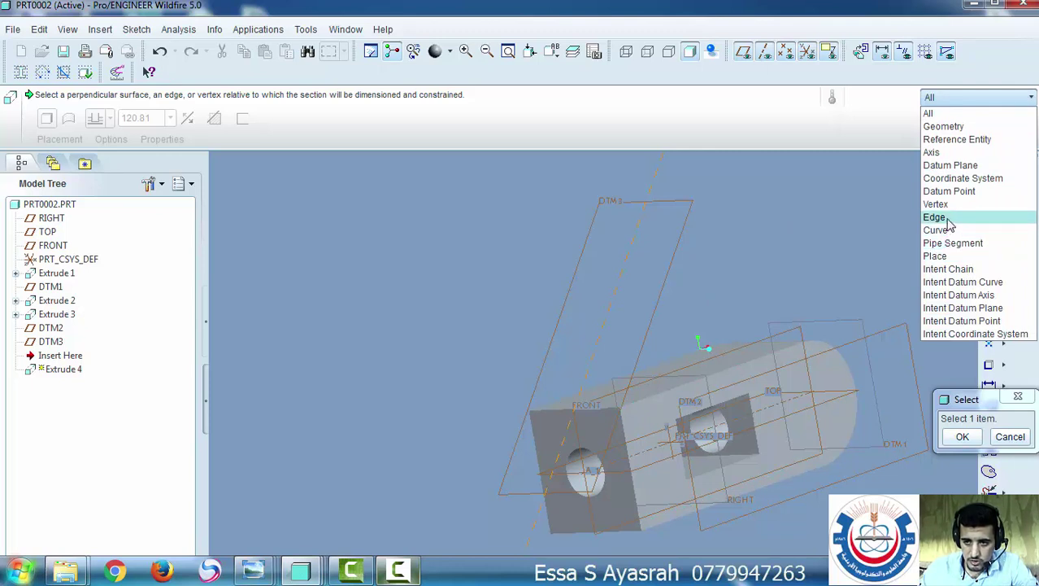
click(935, 217)
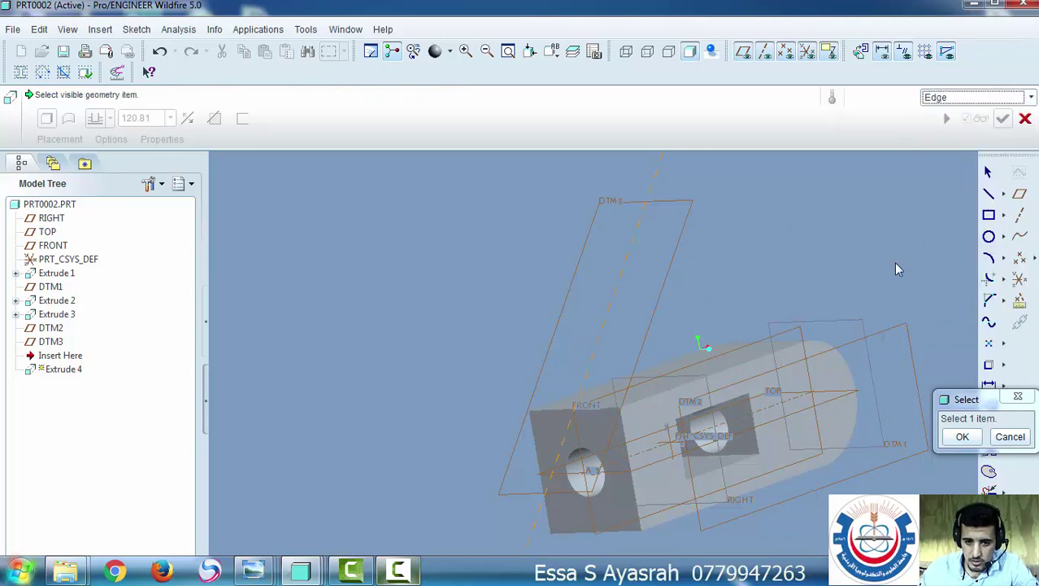
click(598, 411)
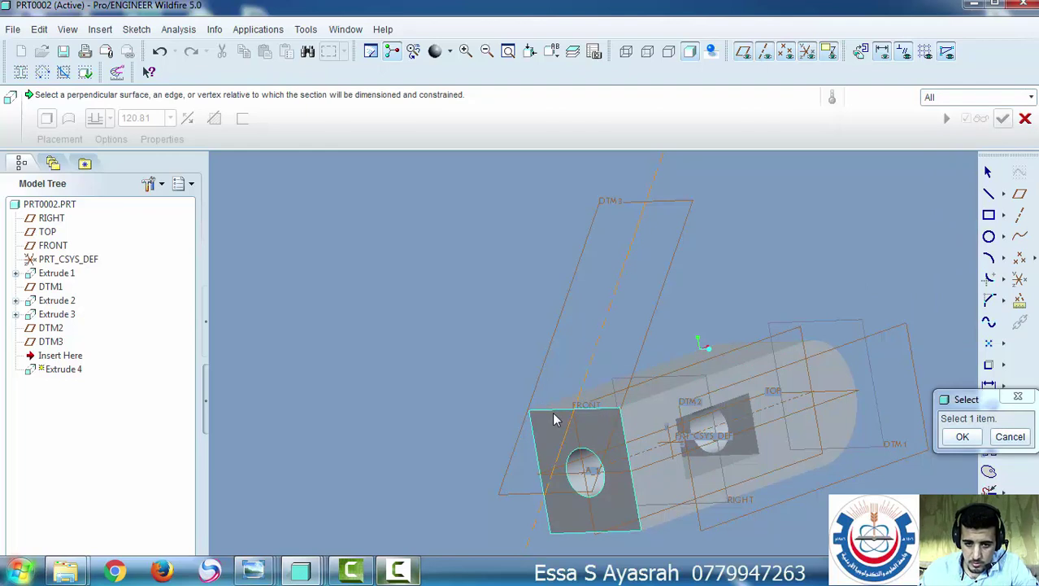
click(955, 439)
Pick the square end face's upper edge as a reference once more and close the sketch references
click(984, 97)
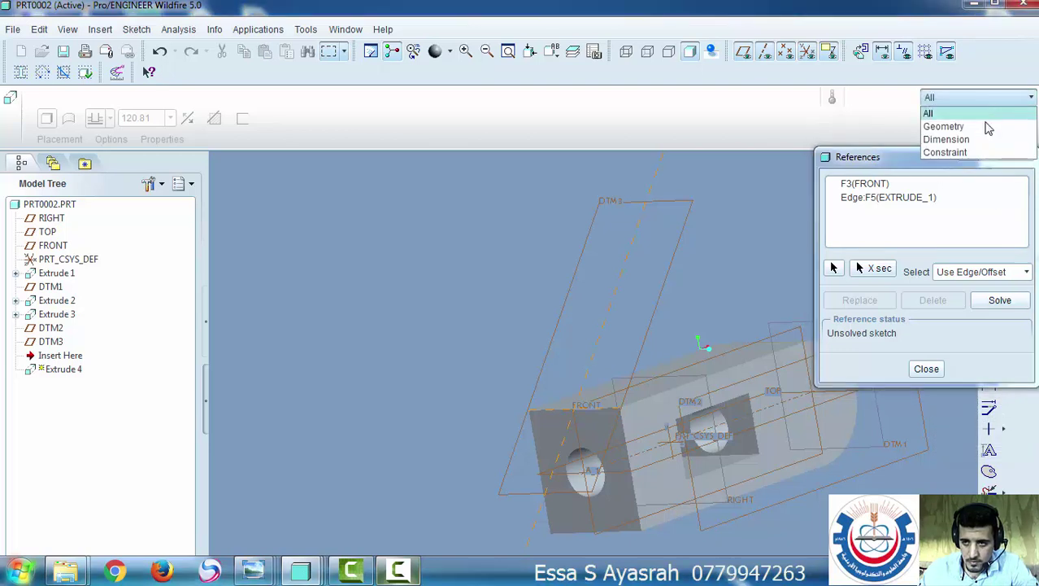
click(979, 98)
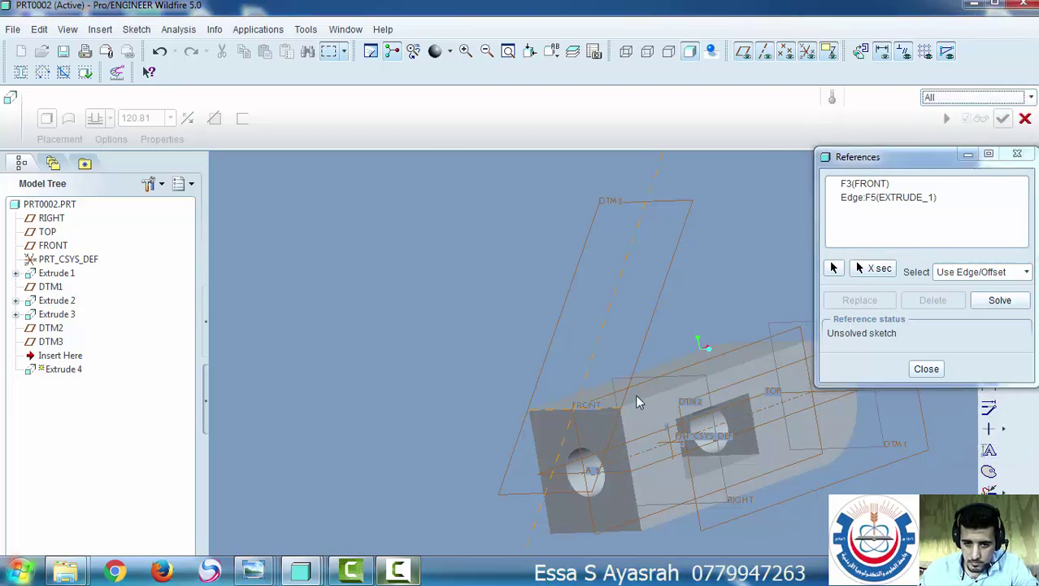
click(834, 268)
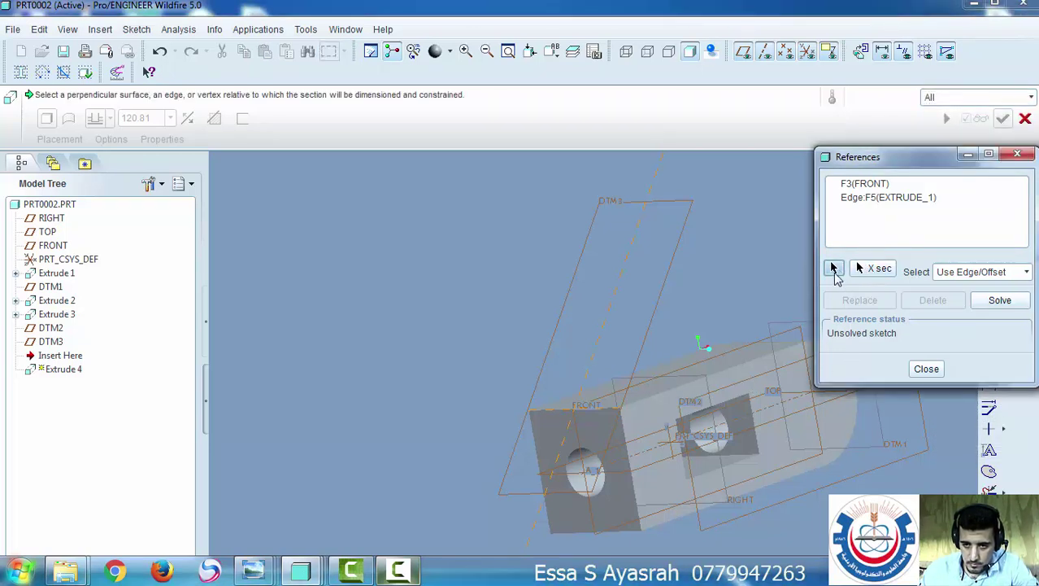
click(927, 368)
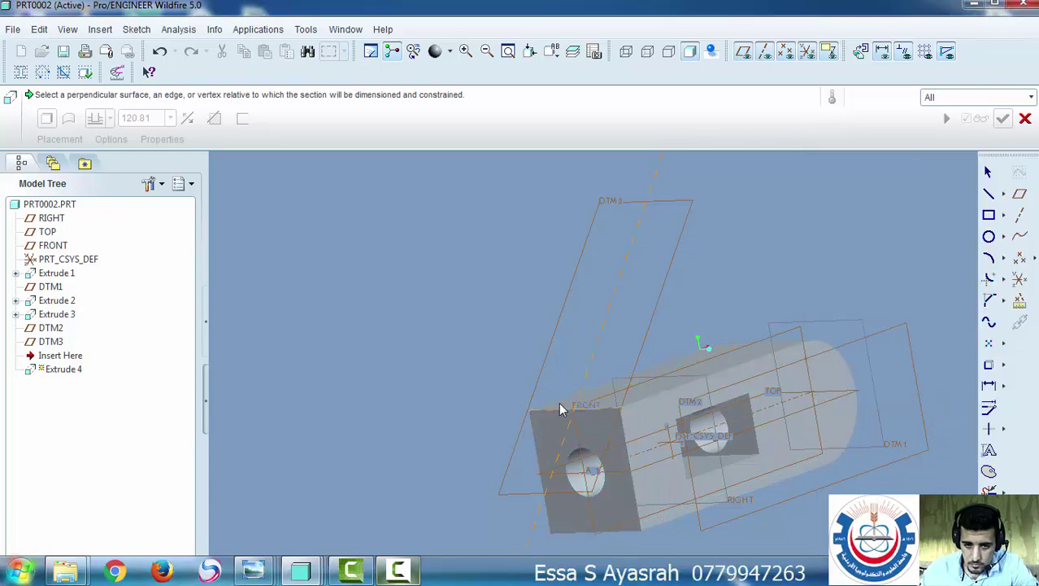
click(979, 98)
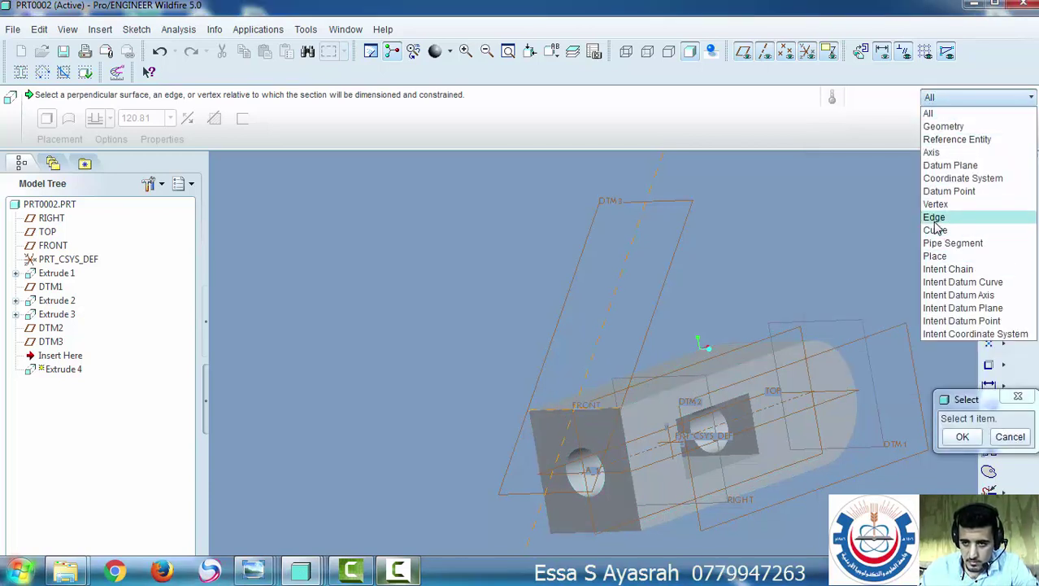
click(935, 217)
click(596, 410)
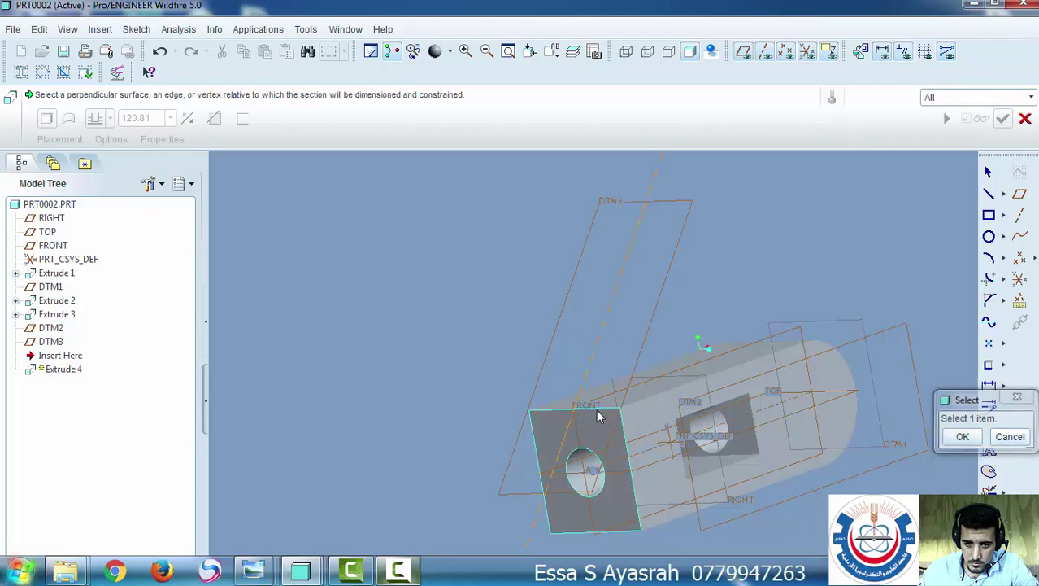
click(962, 439)
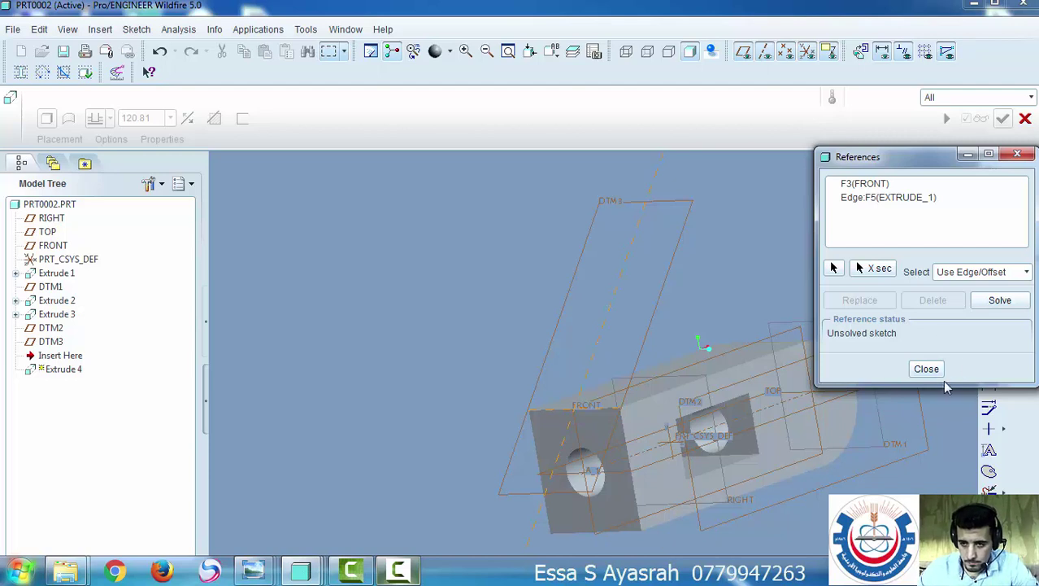
click(927, 369)
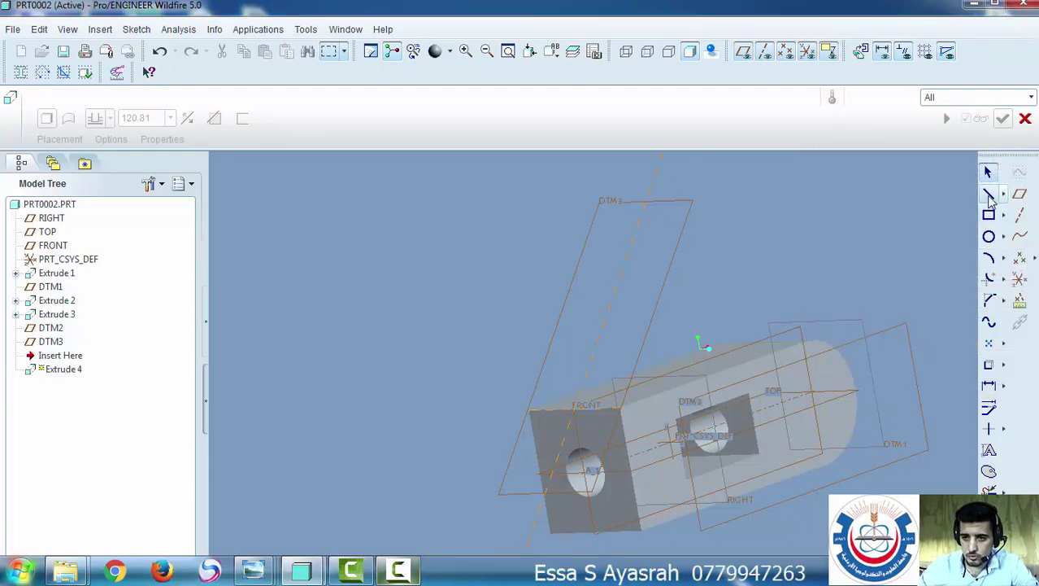
Sketch a rectangle on the angled plane, centred on the FRONT reference and extending down across the square end face
click(989, 194)
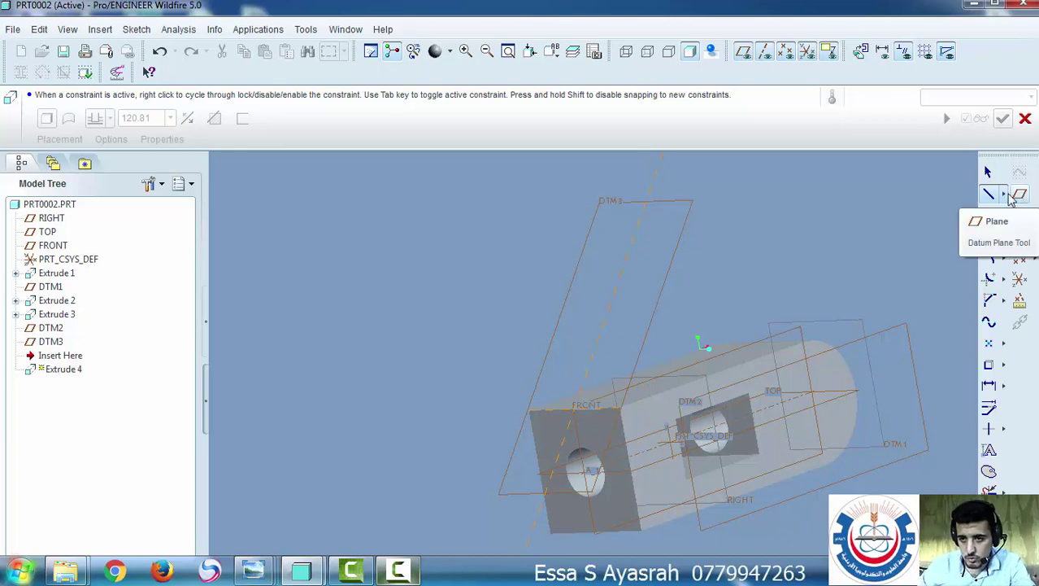
click(991, 216)
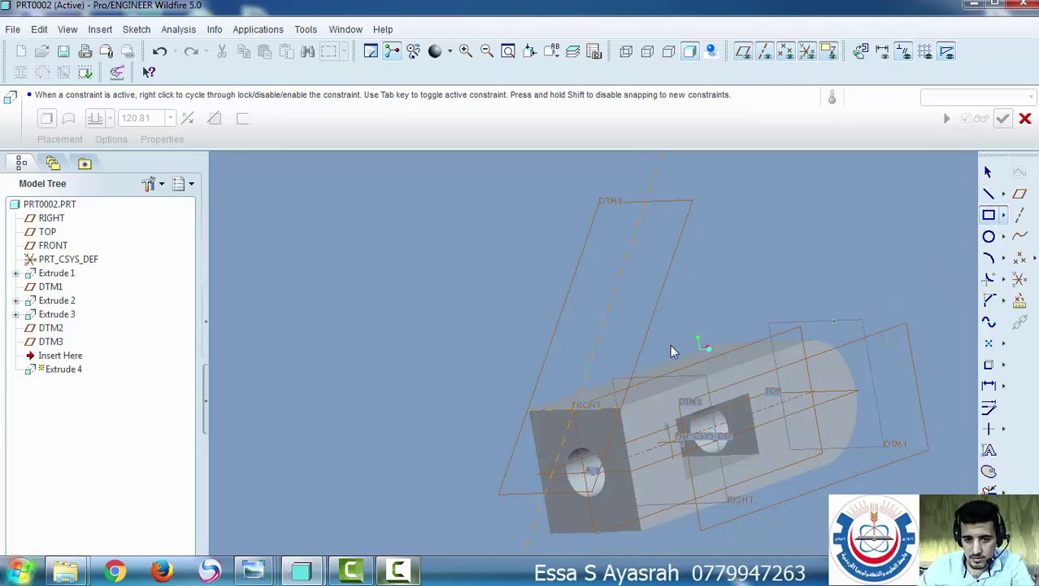
click(583, 311)
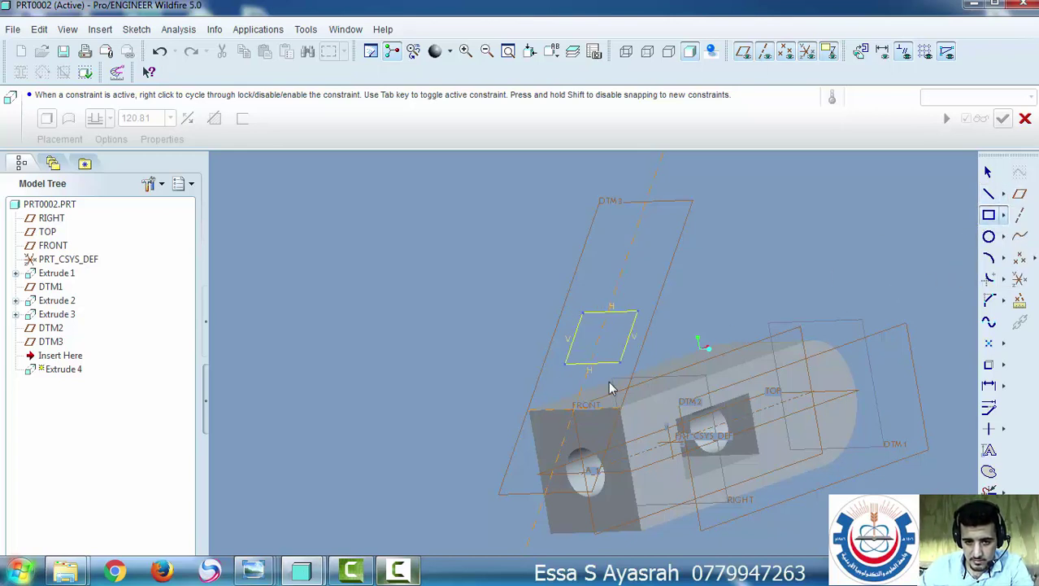
click(590, 467)
click(988, 172)
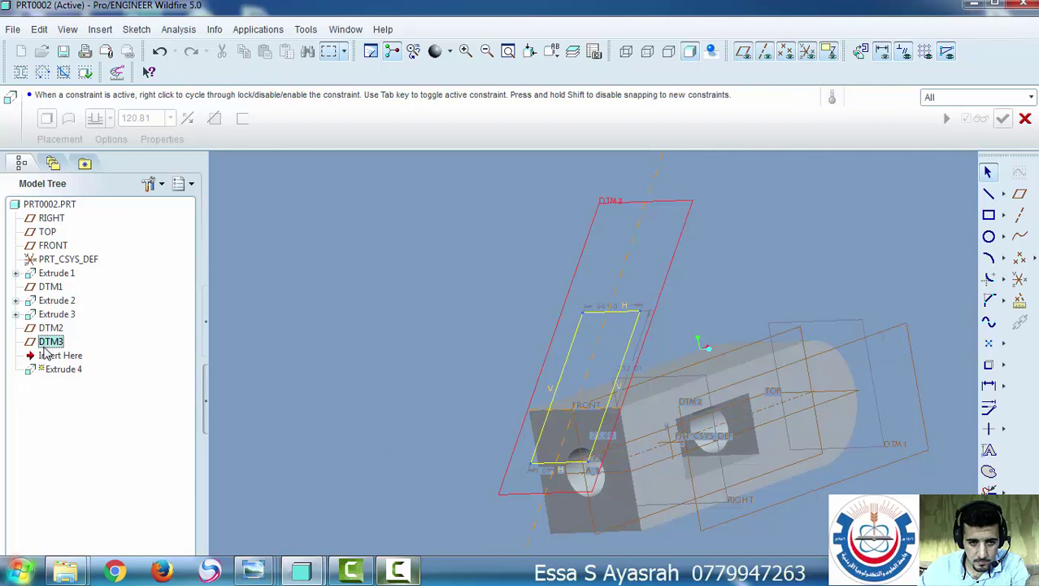
right_click(50, 343)
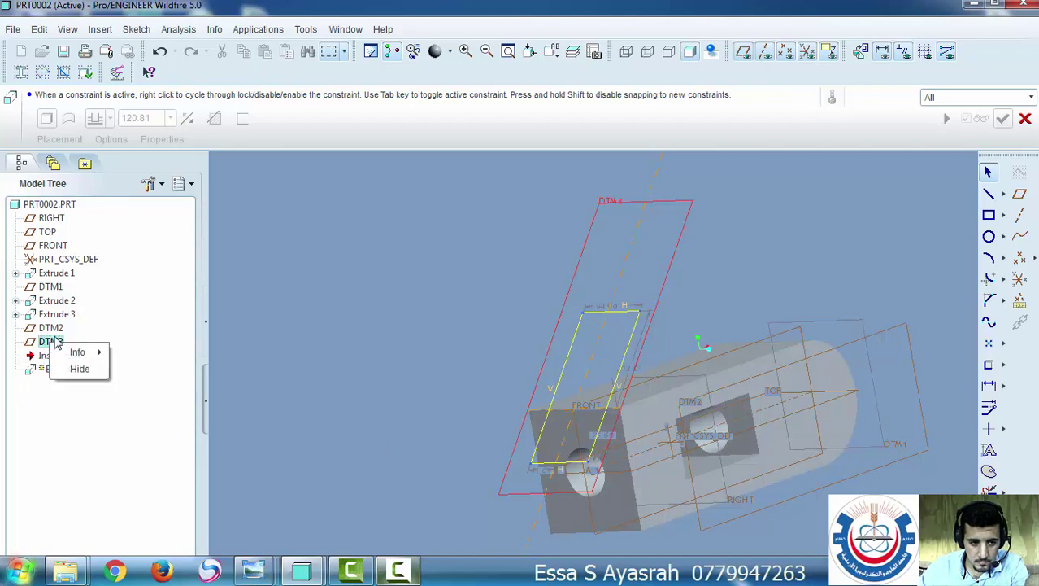
click(304, 276)
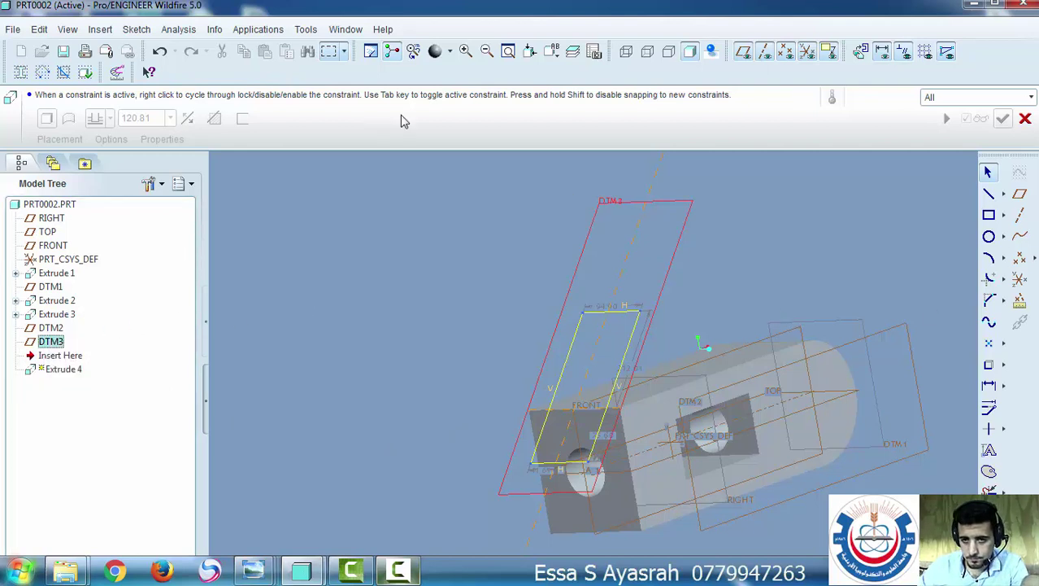
click(553, 52)
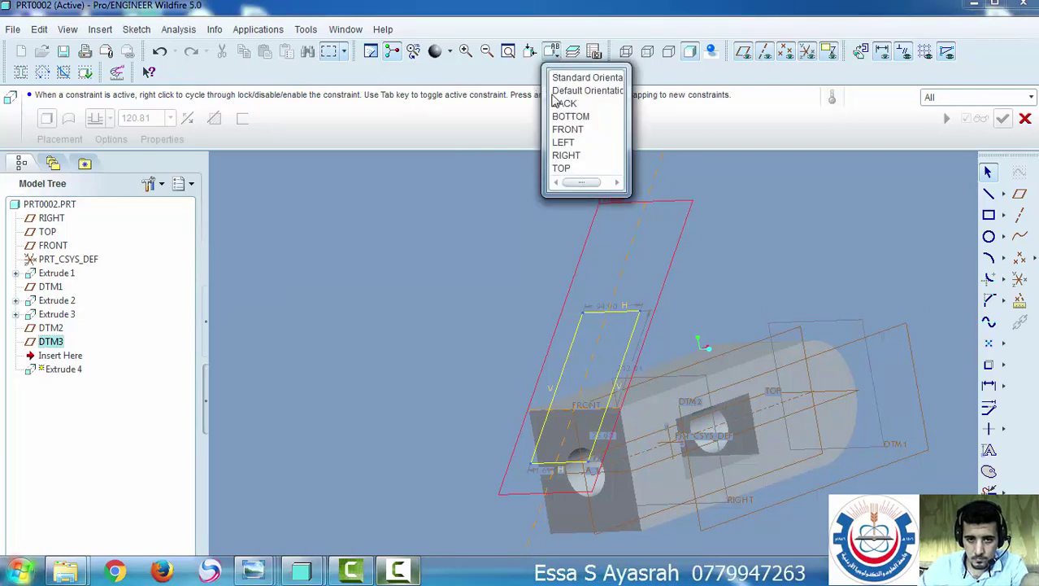
click(587, 91)
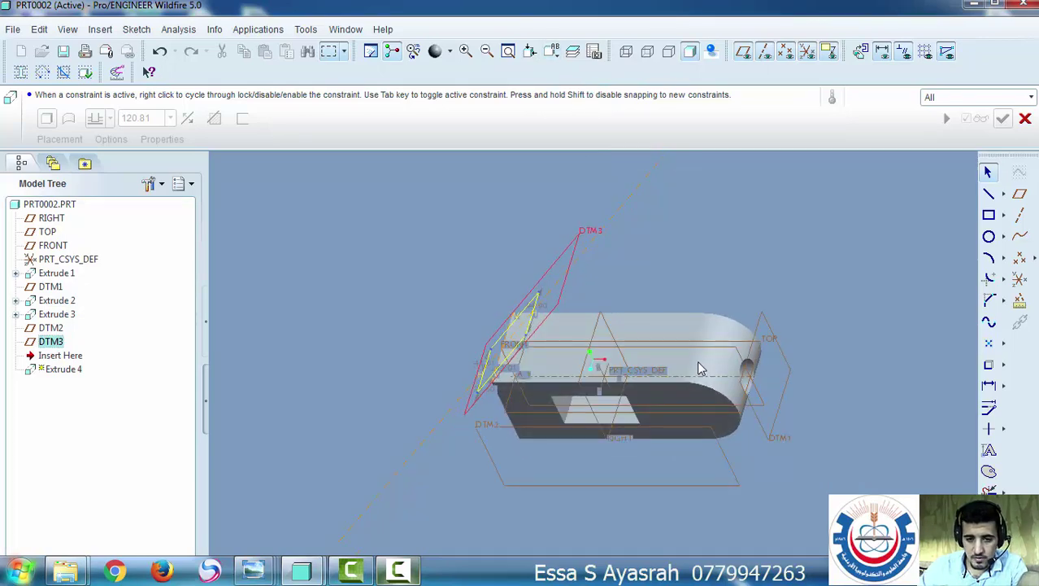
middle_drag(695, 413, 751, 395)
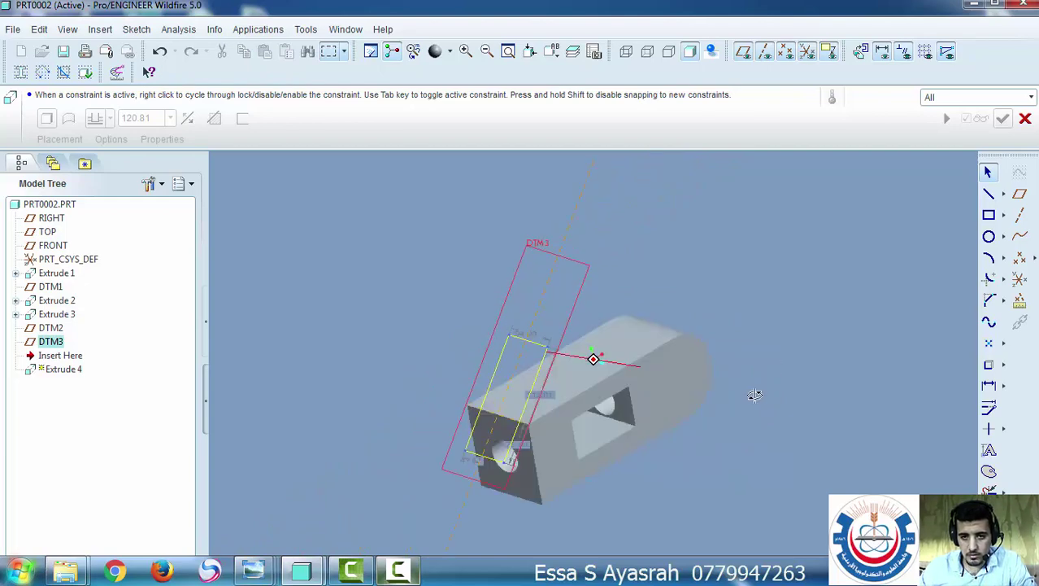
click(557, 55)
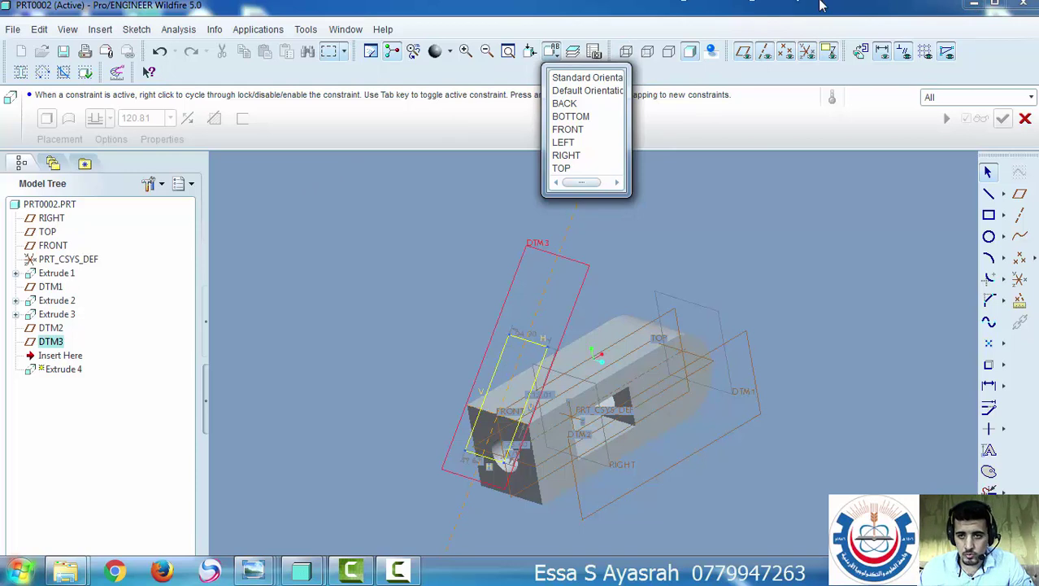
Set the sketched rectangle's width to 100 and its side distance from the FRONT reference to 50 in the 2D sketch view
click(861, 52)
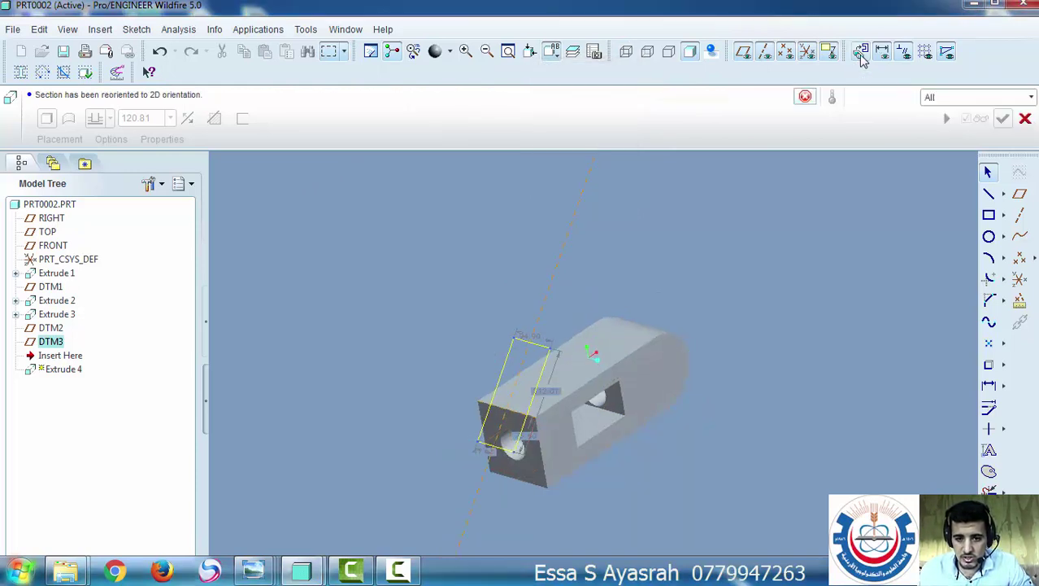
scroll(558, 410, down, 4)
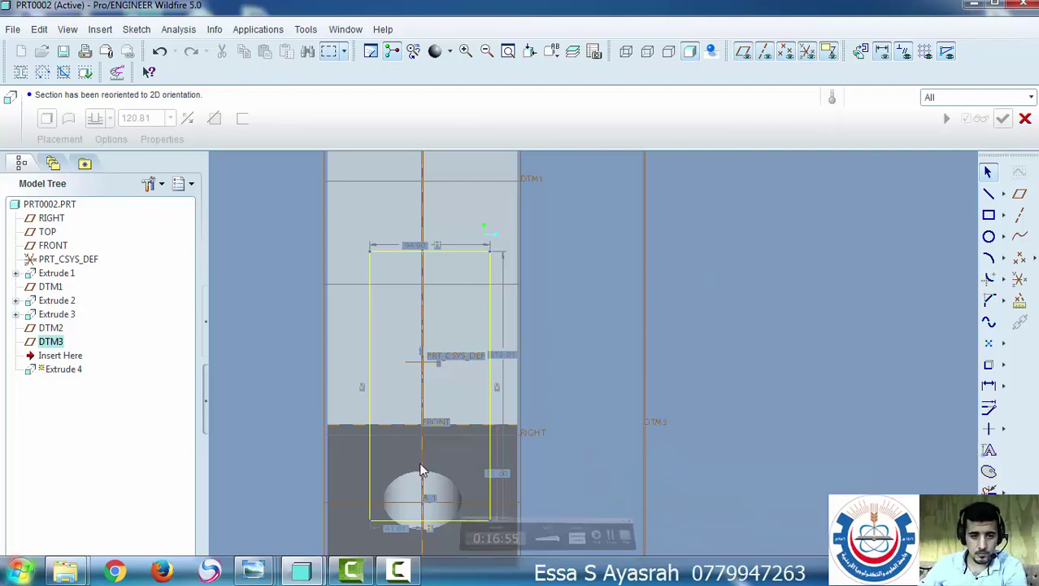
double_click(419, 246)
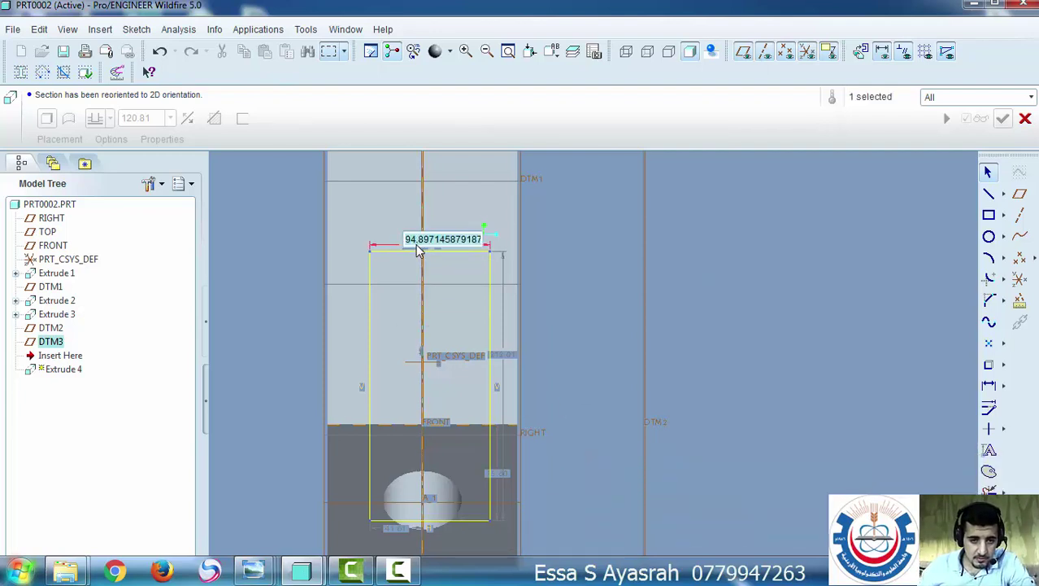
text(10)
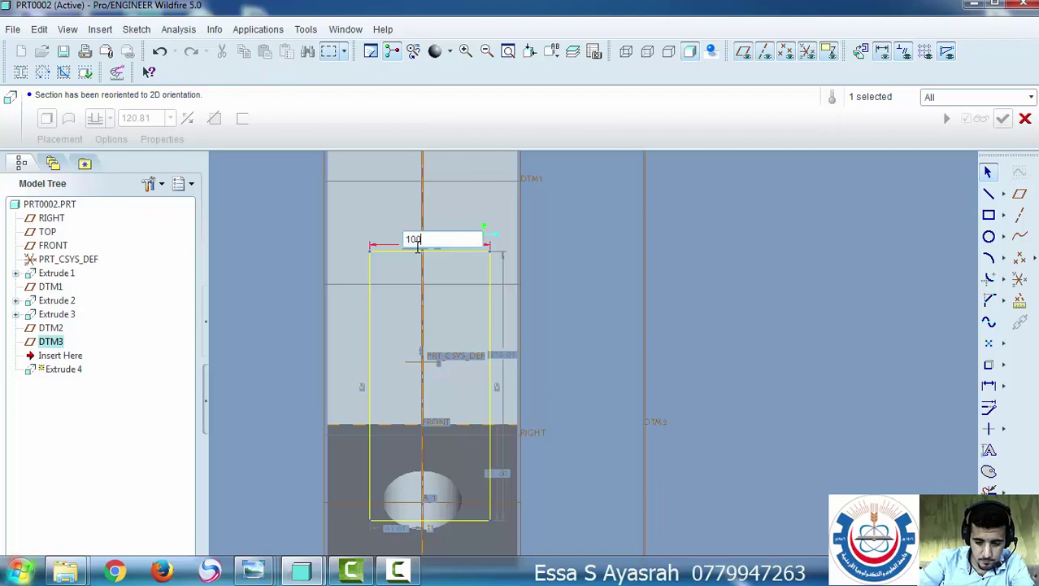
text(0)
key(Return)
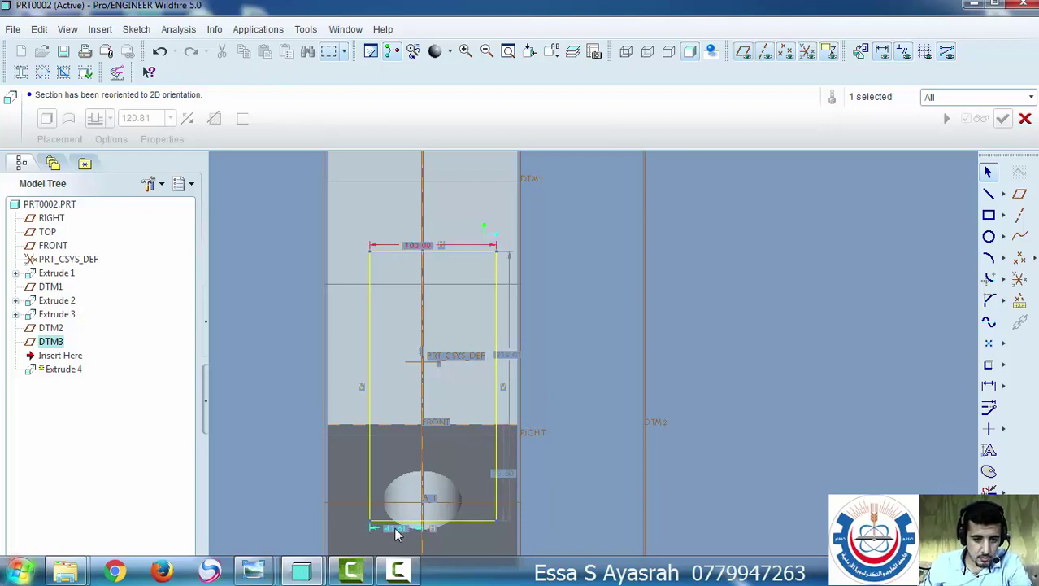
double_click(396, 529)
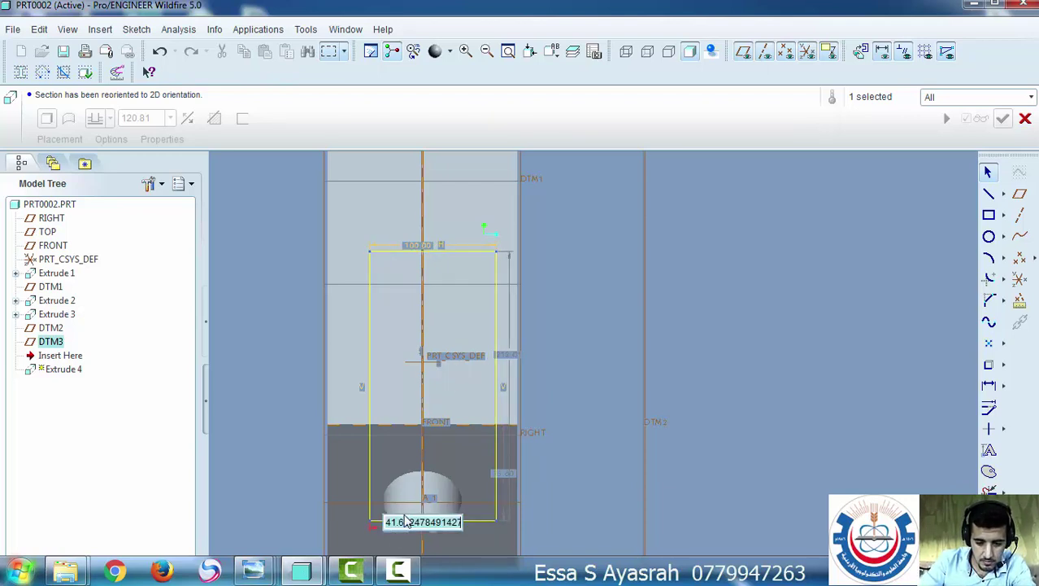
text(50)
key(Return)
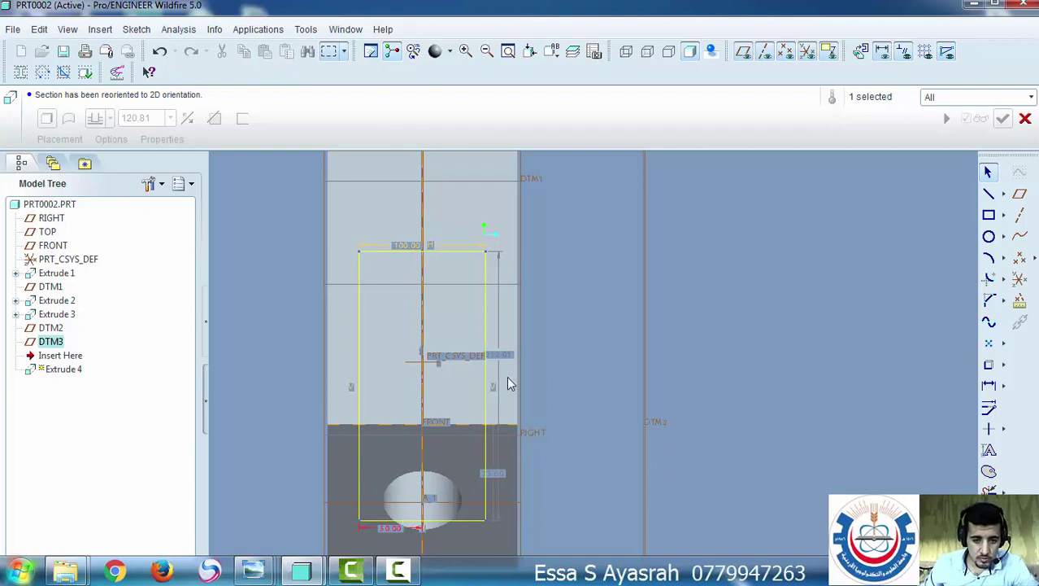
Set the rectangle's lower side to 0 from the square end face's upper edge and its height to 120
double_click(494, 475)
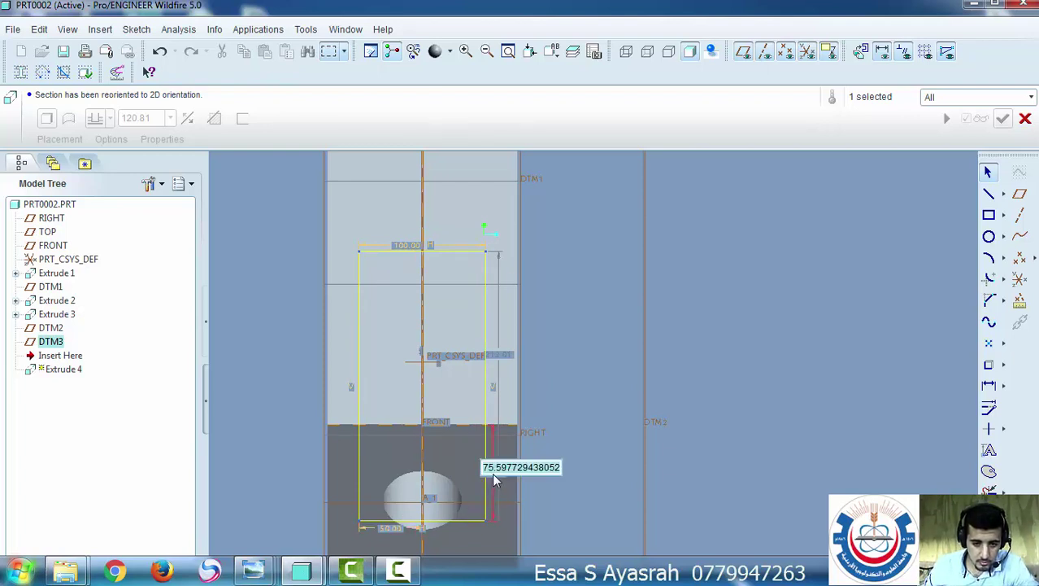
text(0)
key(Return)
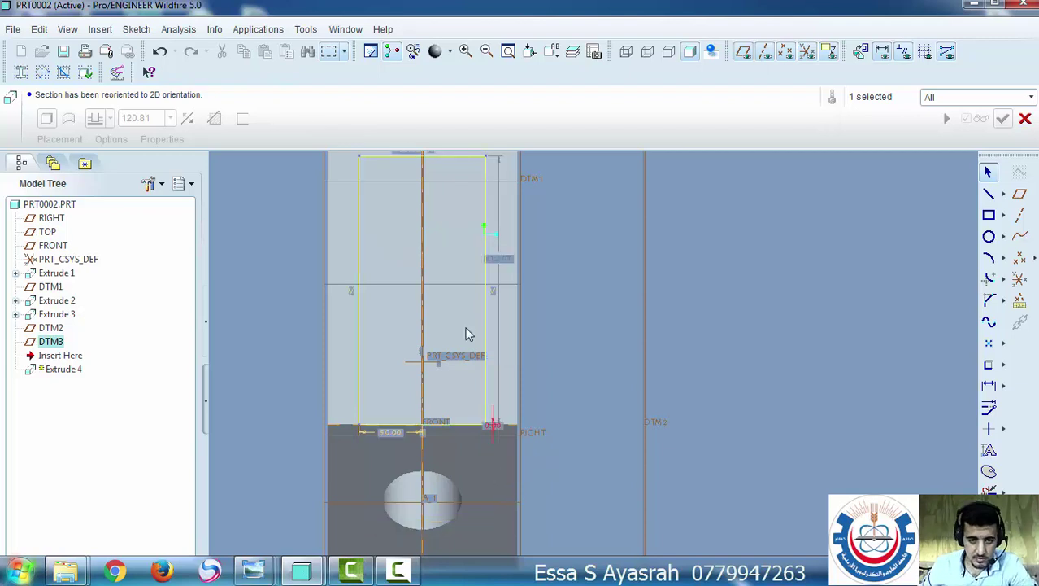
scroll(467, 331, up, 1)
scroll(473, 318, up, 1)
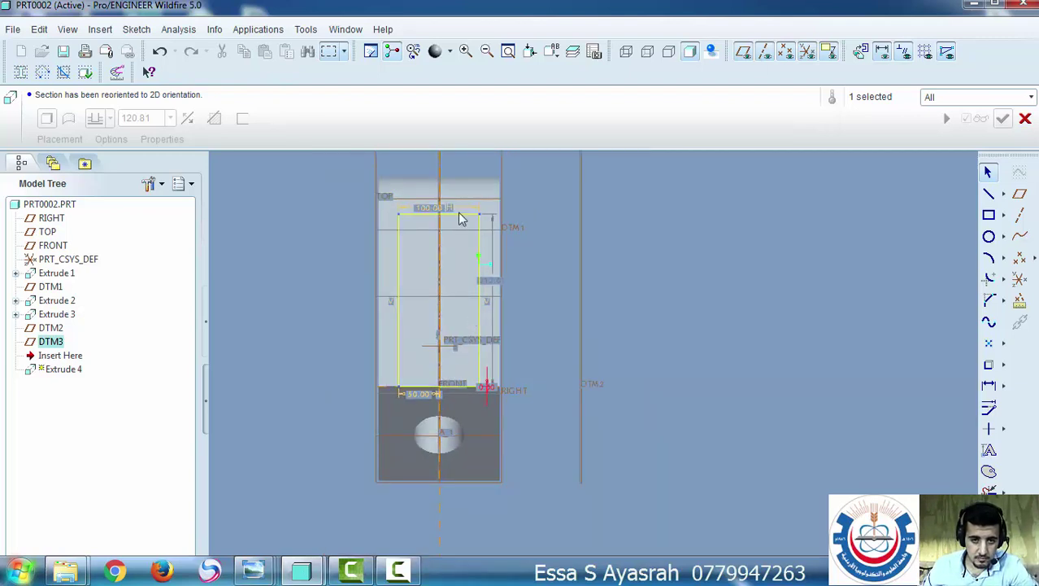
double_click(496, 279)
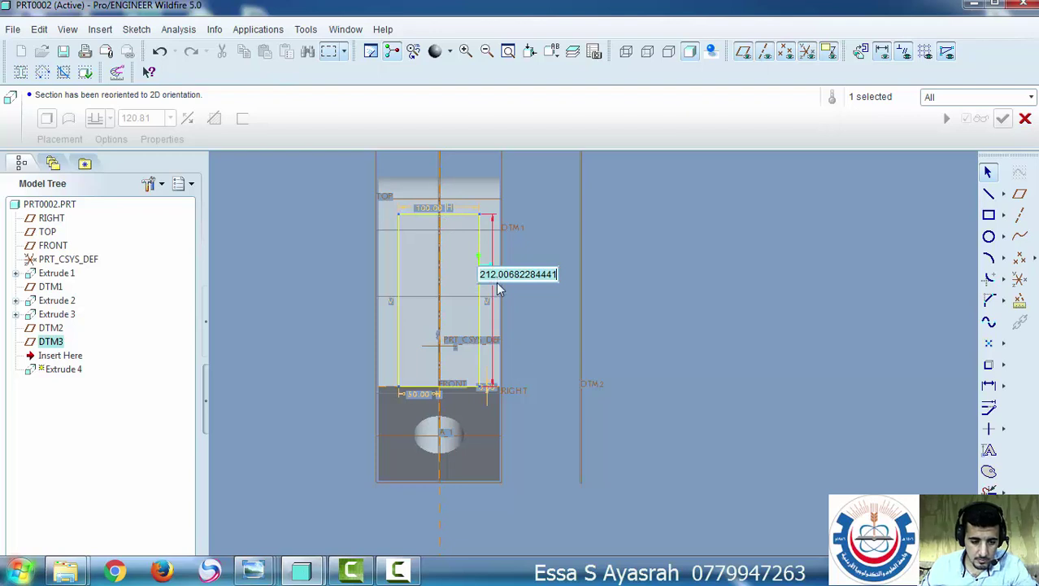
text(12)
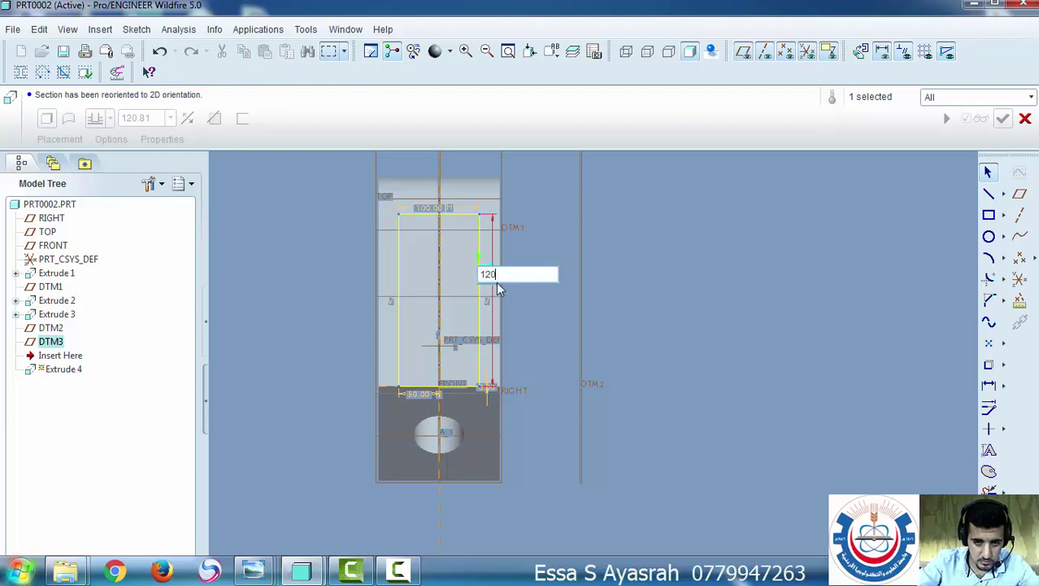
text(0)
key(Return)
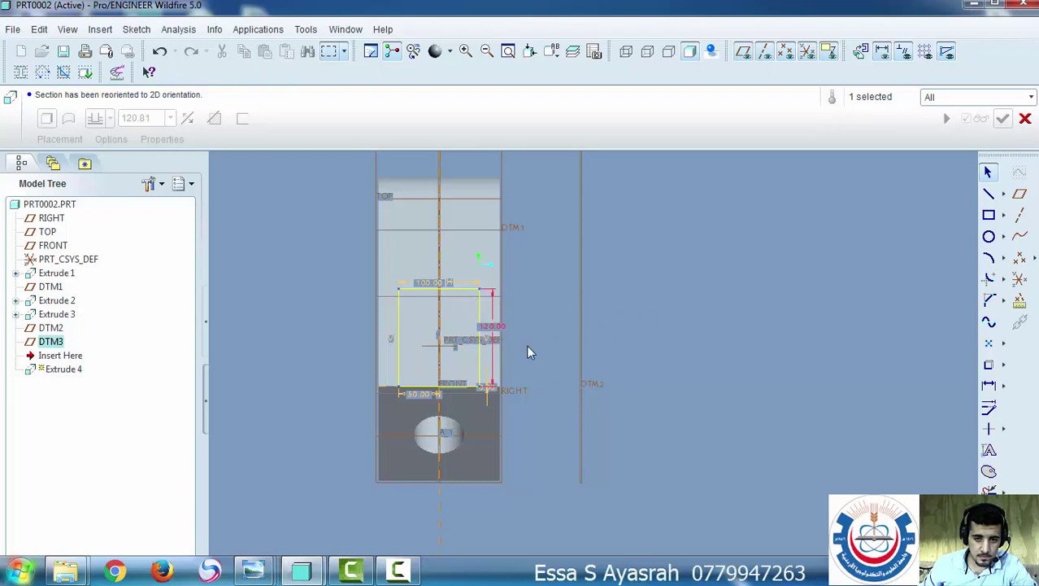
click(687, 288)
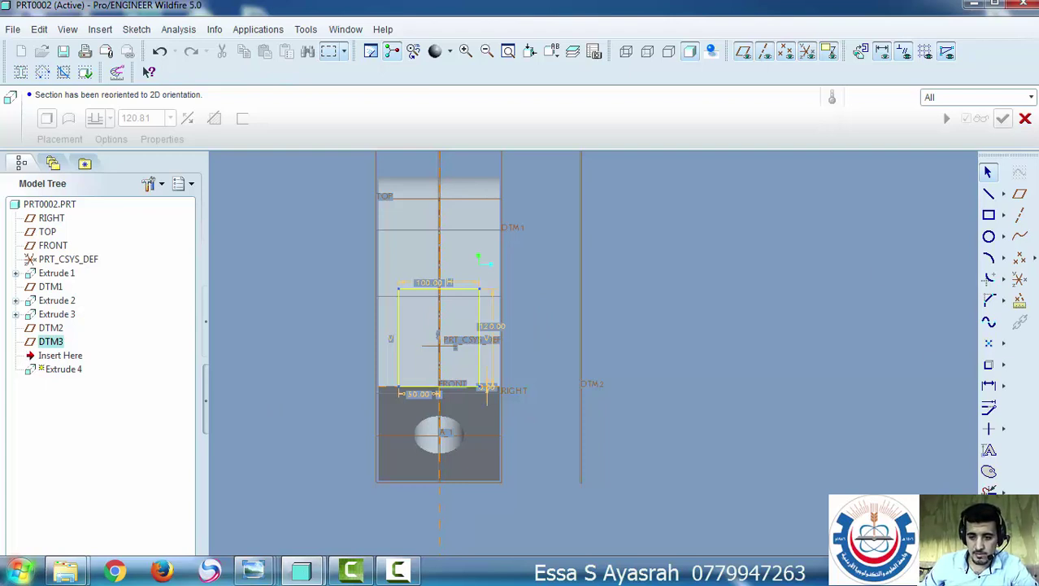
Finish the sketch, flip the extrusion direction towards the solid and preview the result
click(988, 514)
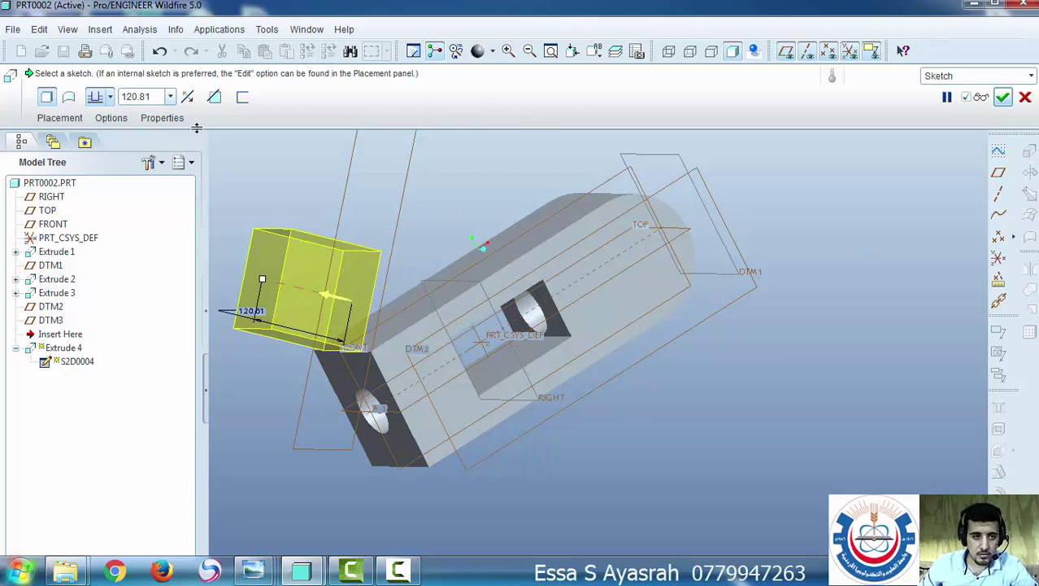
click(188, 97)
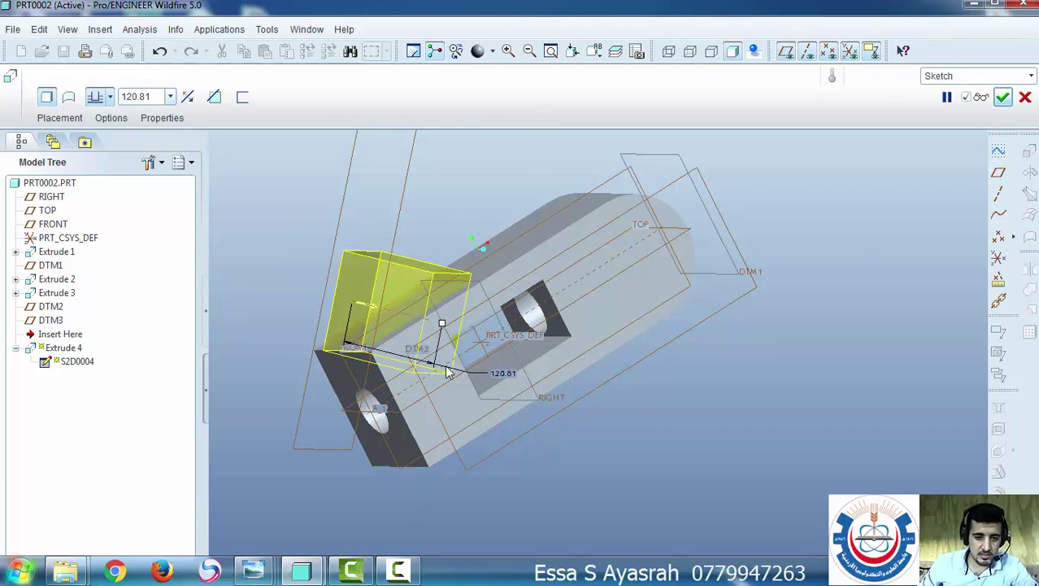
middle_drag(483, 295, 497, 284)
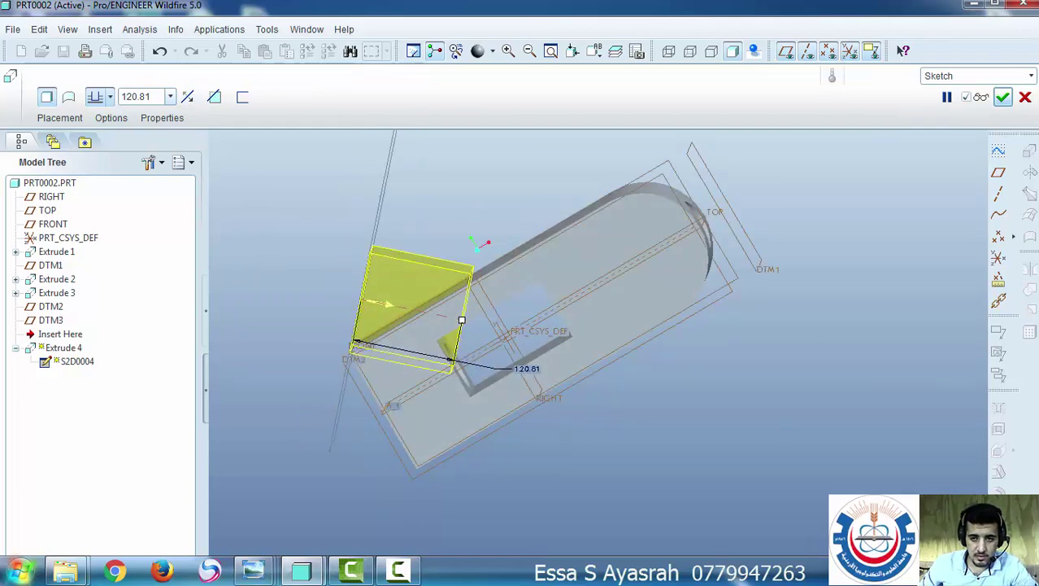
click(981, 97)
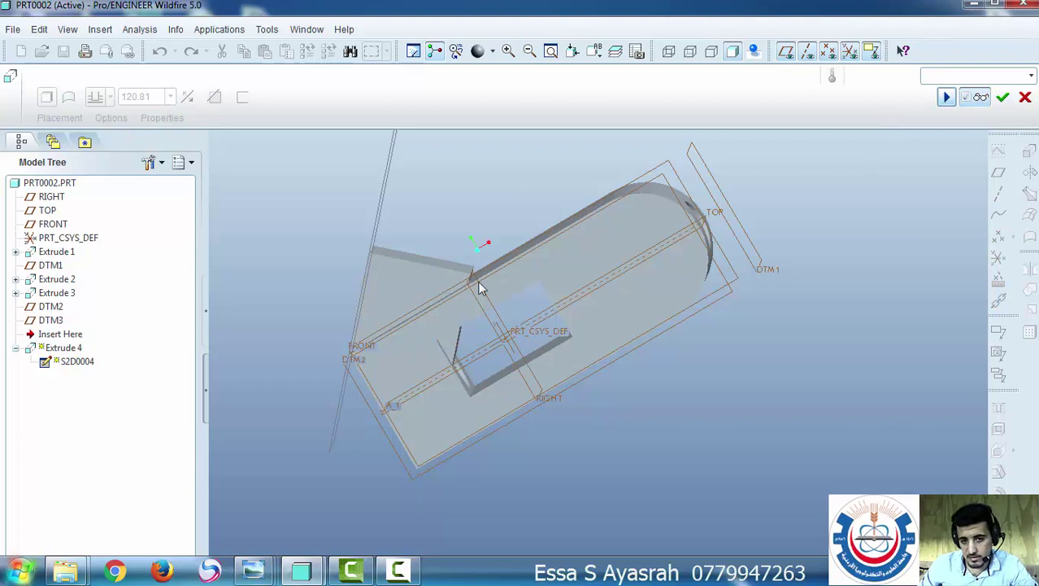
click(946, 98)
Lengthen the extrusion to a depth of about 302 so it passes out the far side, and preview it
drag(462, 322, 548, 335)
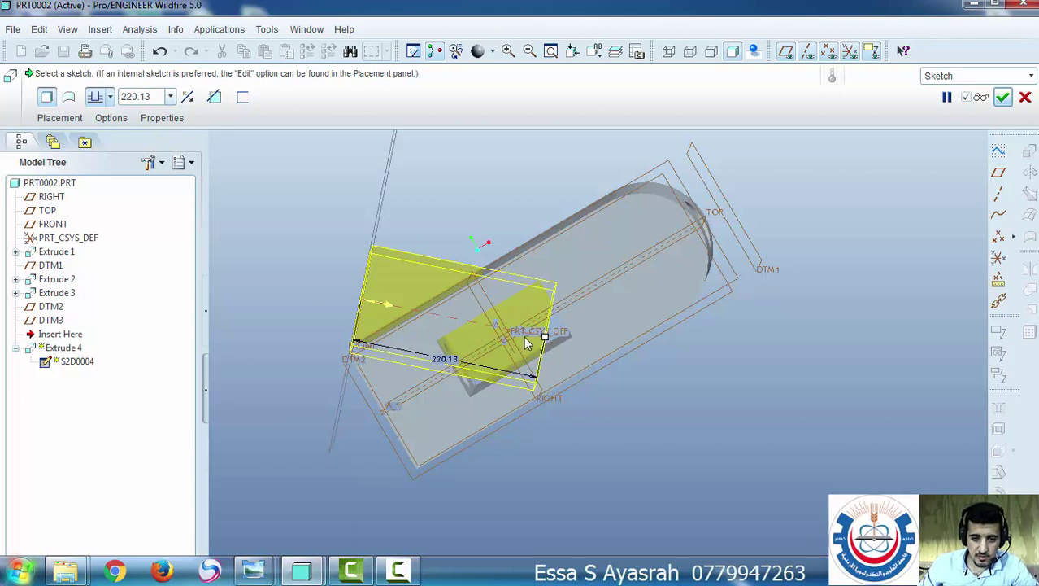
drag(544, 342, 613, 351)
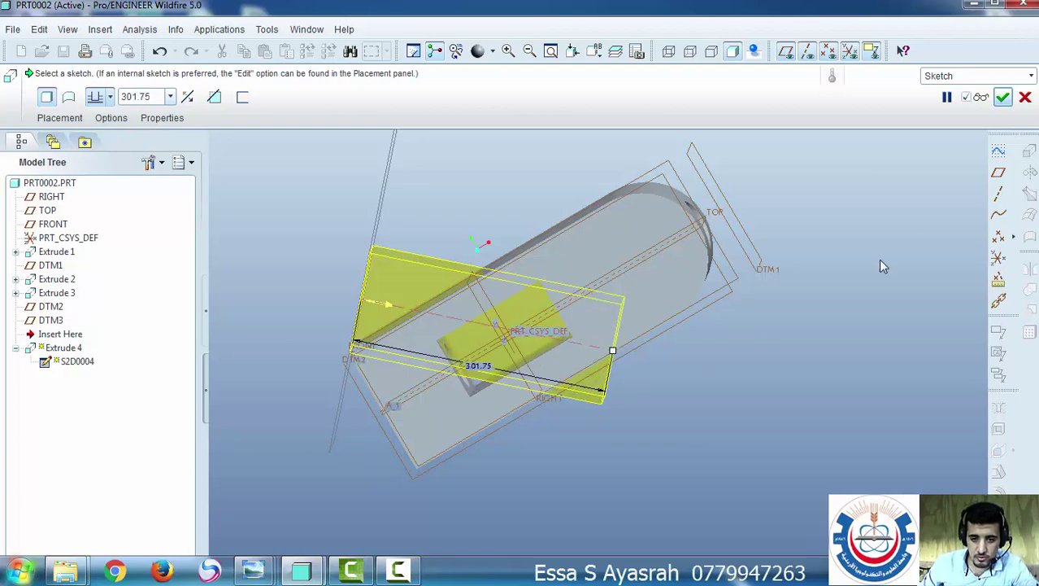
click(1003, 97)
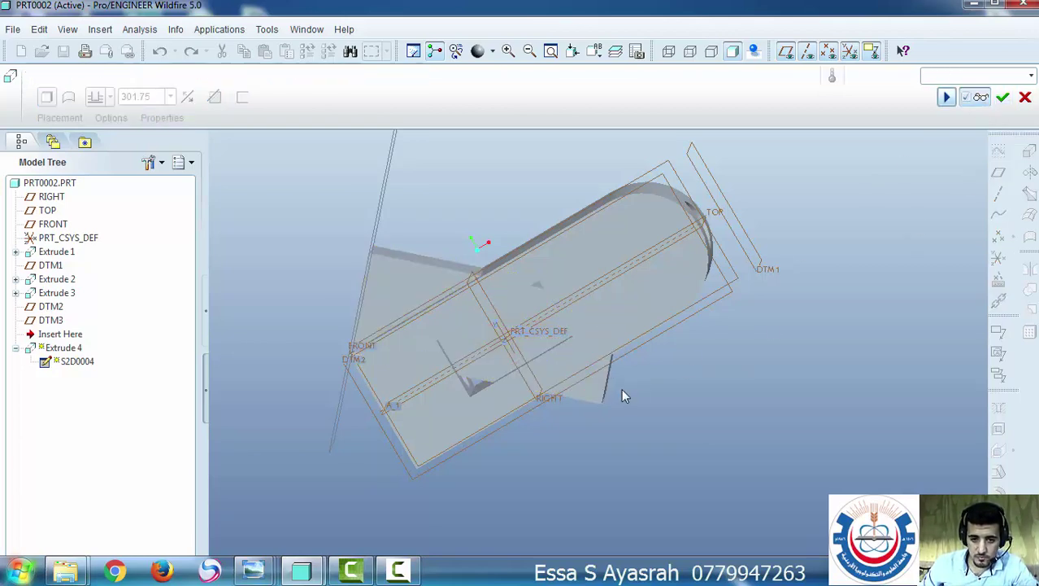
middle_drag(621, 395, 930, 218)
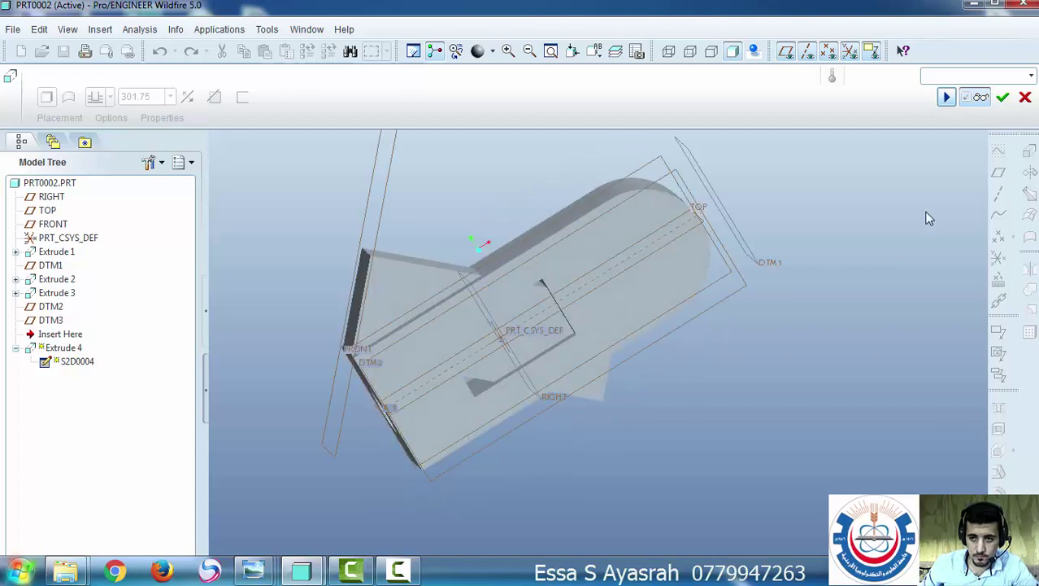
click(947, 96)
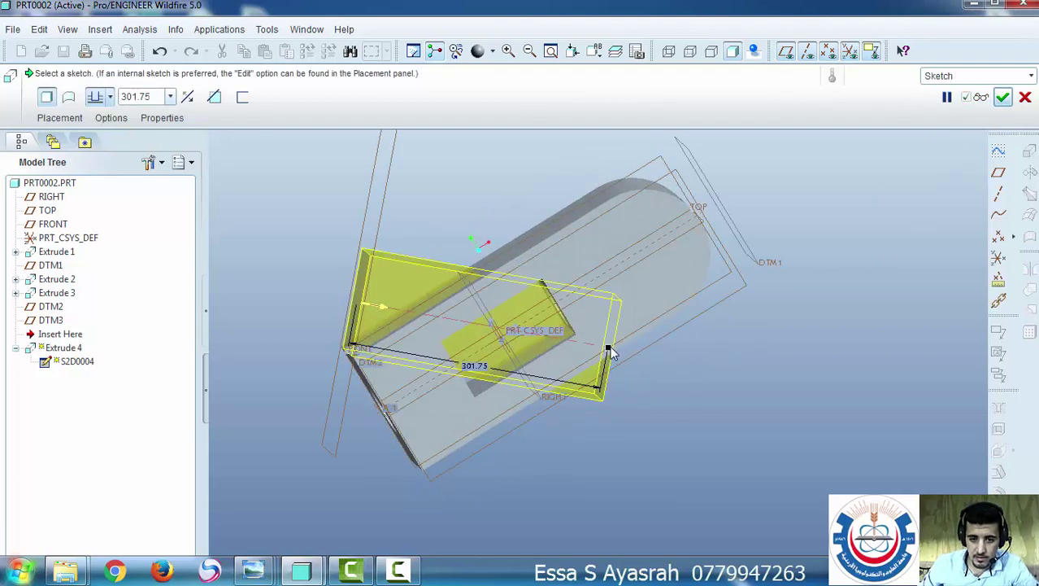
Shorten the extrusion to a depth of 213, ending inside the solid, and inspect its preview around the rectangular cut
drag(608, 347, 536, 334)
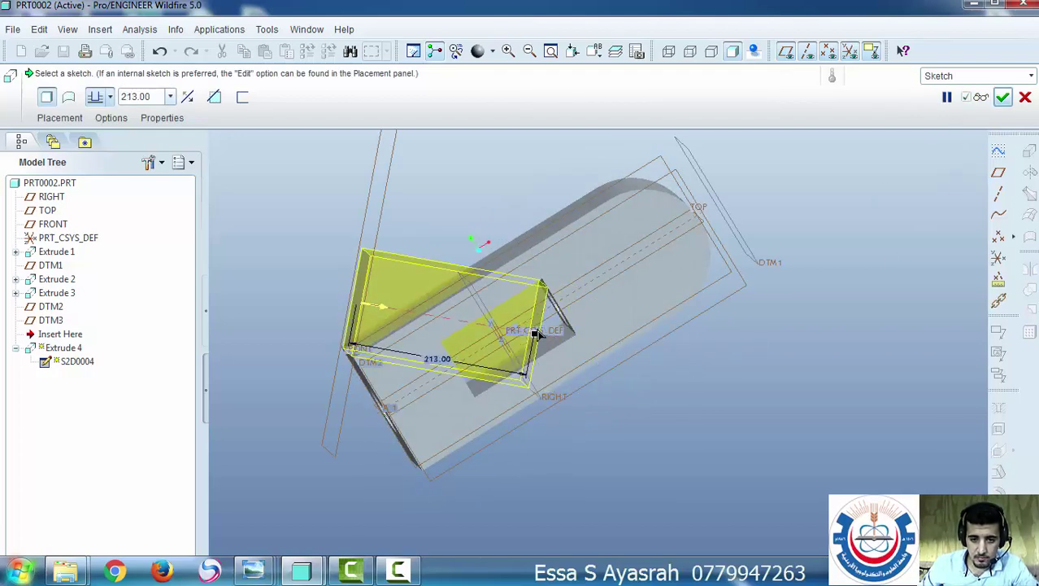
click(947, 97)
mouse_move(649, 346)
middle_down()
mouse_move(631, 267)
mouse_move(647, 330)
middle_up()
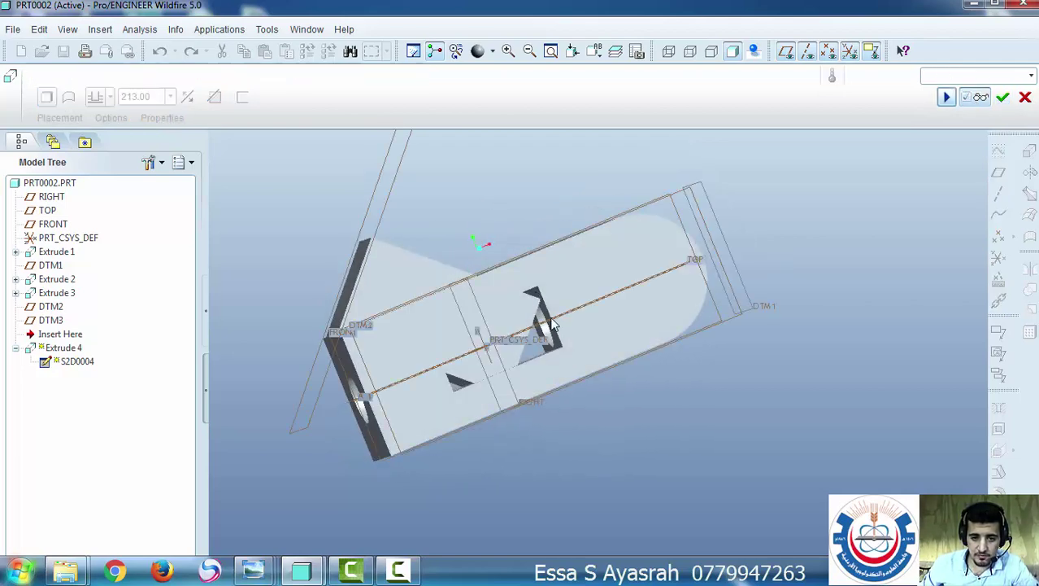
middle_drag(559, 342, 540, 329)
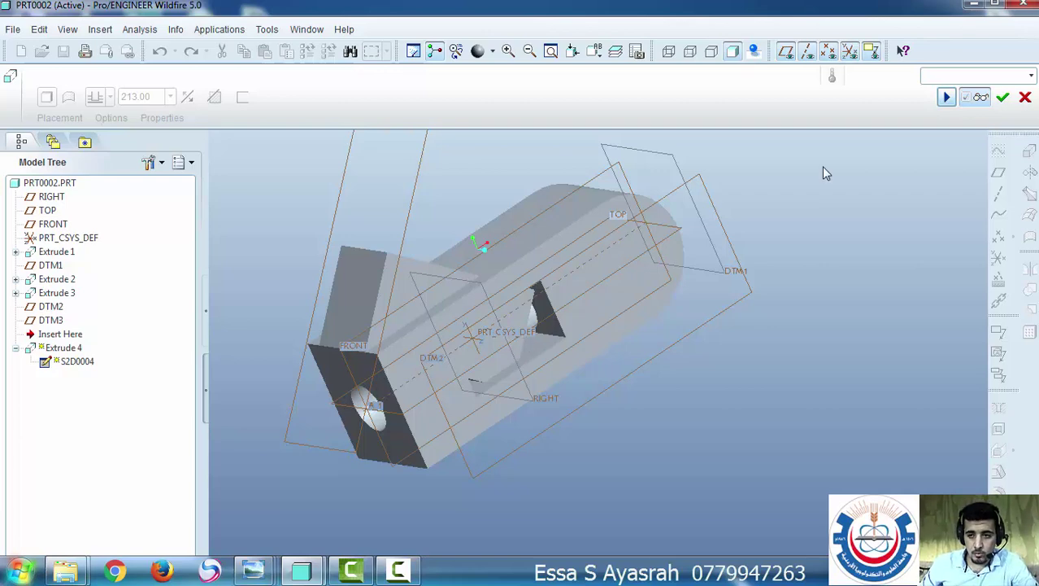
click(946, 97)
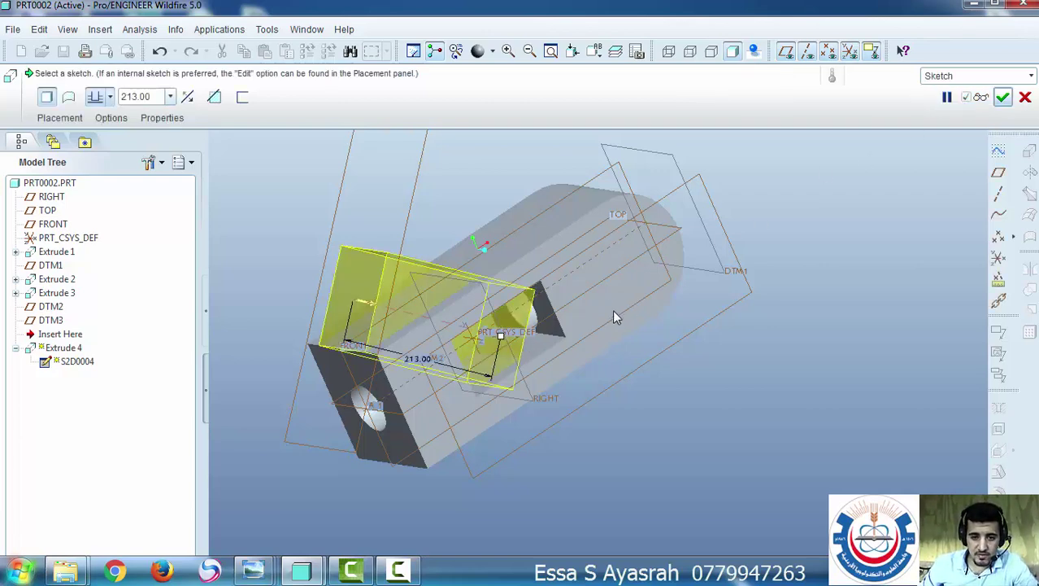
Lengthen the extrusion to a depth of about 450 so it passes out the far side of the solid
middle_drag(614, 317, 575, 325)
drag(529, 352, 719, 406)
middle_drag(719, 407, 415, 323)
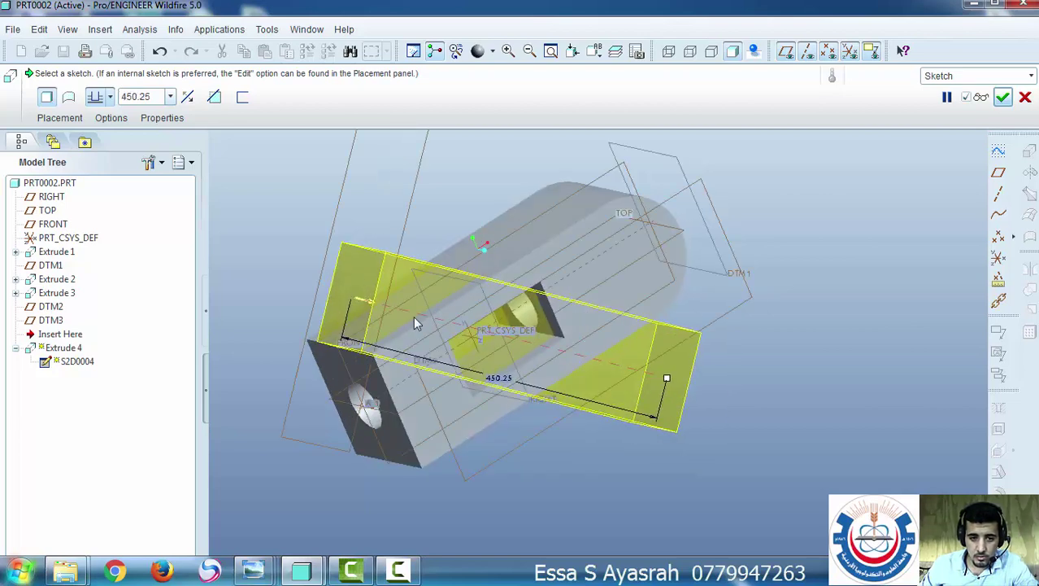
Try a symmetric depth of about 753 for the extrusion, and switch back to the one-sided blind depth
click(109, 97)
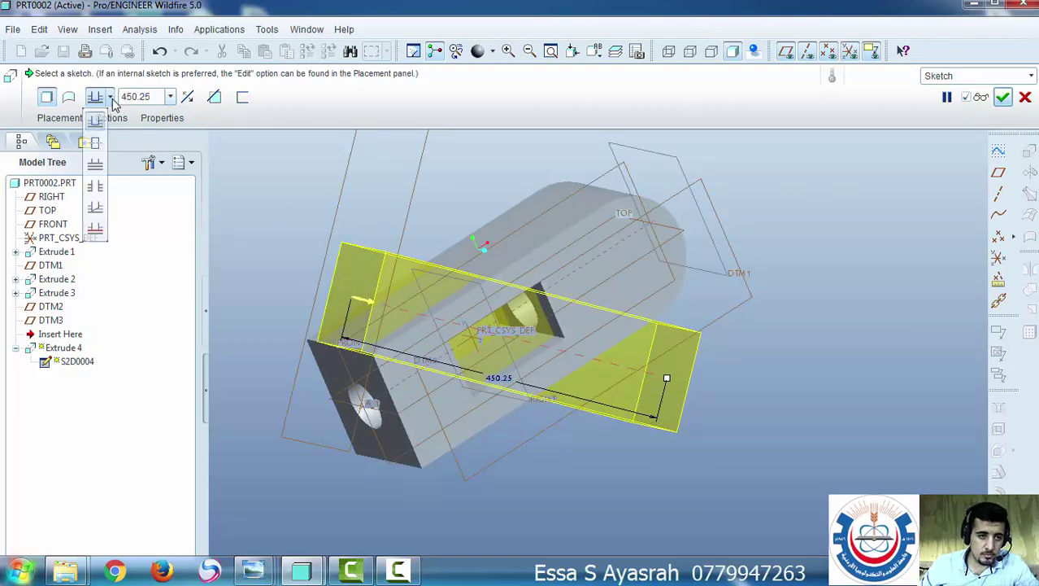
click(96, 145)
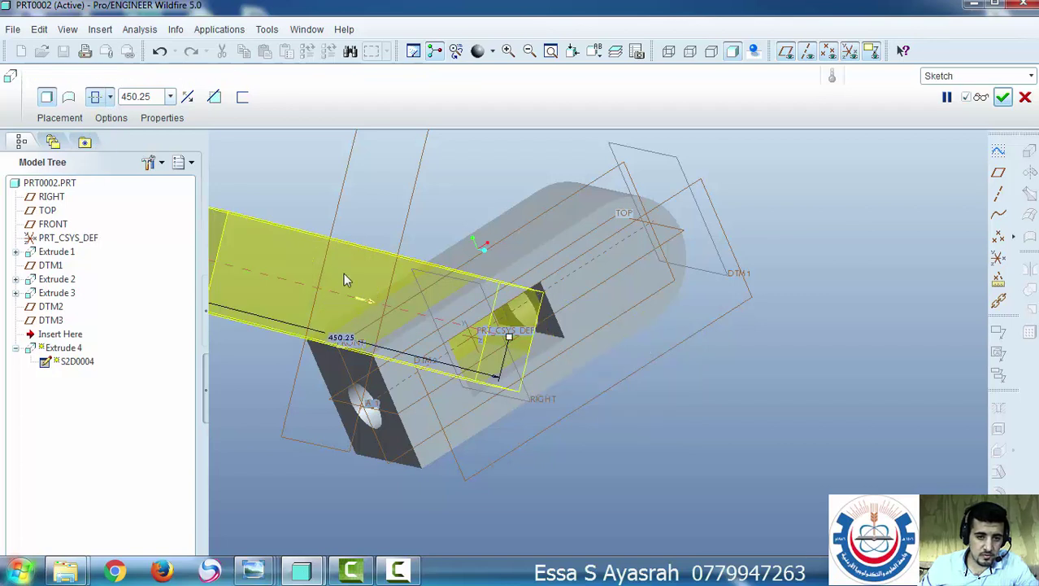
drag(512, 340, 620, 366)
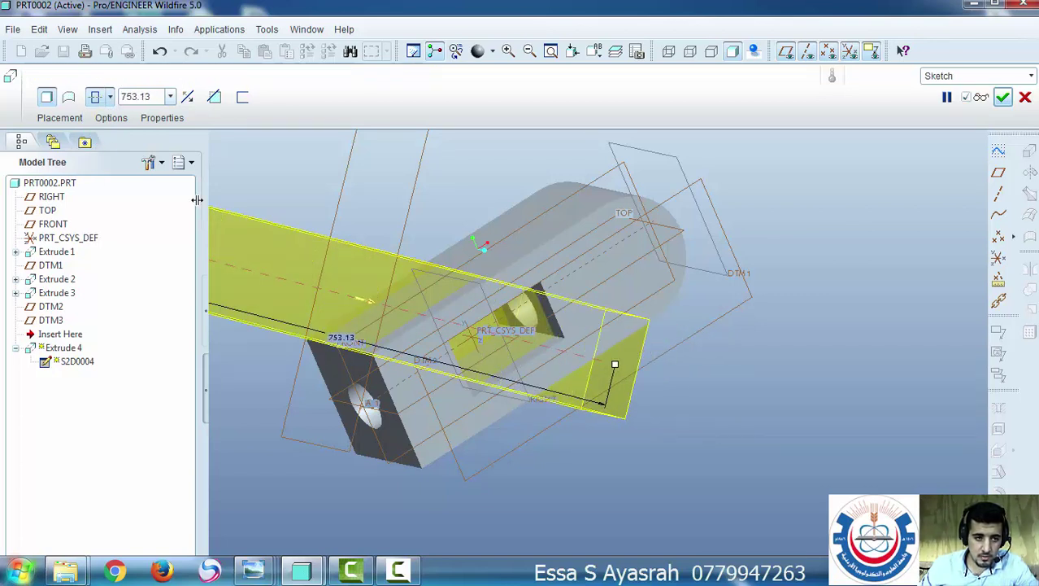
click(110, 97)
click(98, 122)
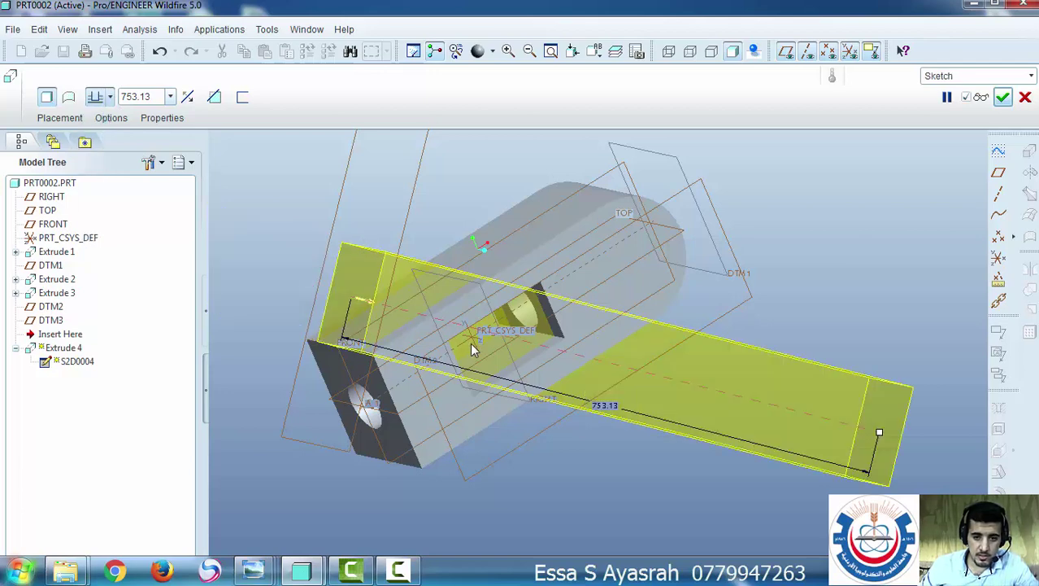
Shorten the extrusion to a depth of 416 and try it as a material-removing cut
middle_drag(474, 350, 587, 378)
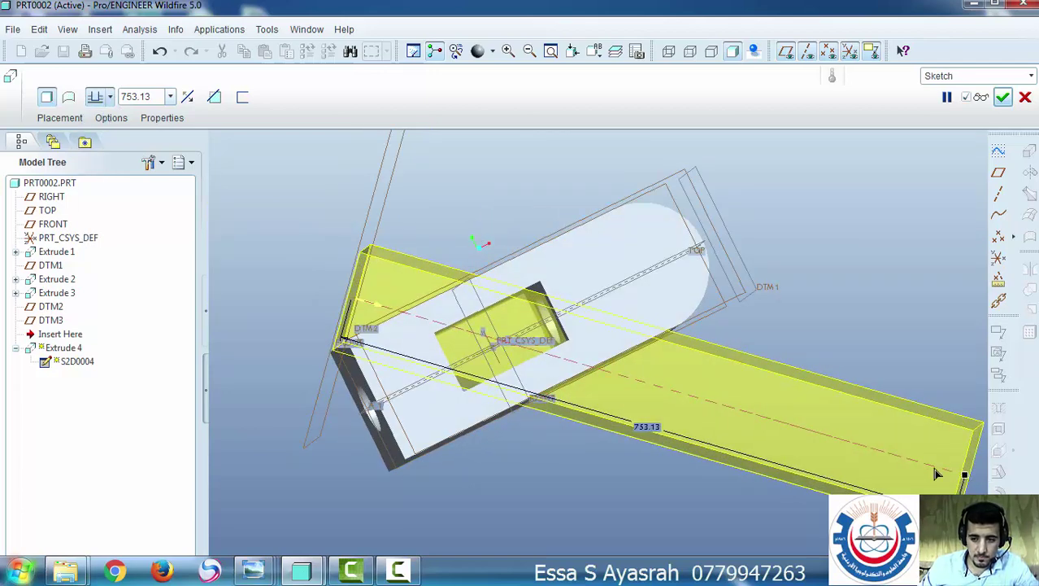
drag(963, 474, 689, 397)
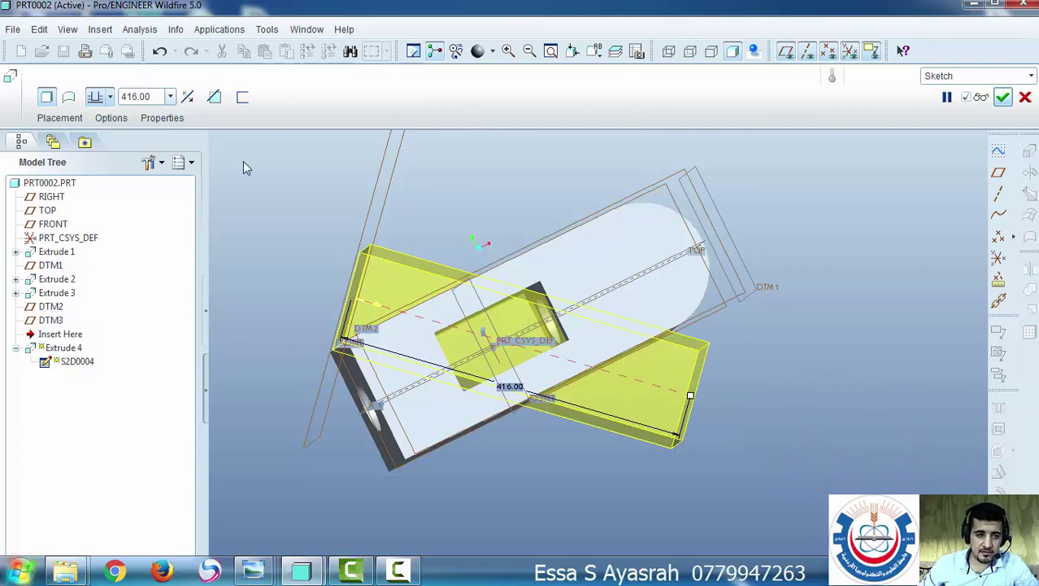
click(214, 97)
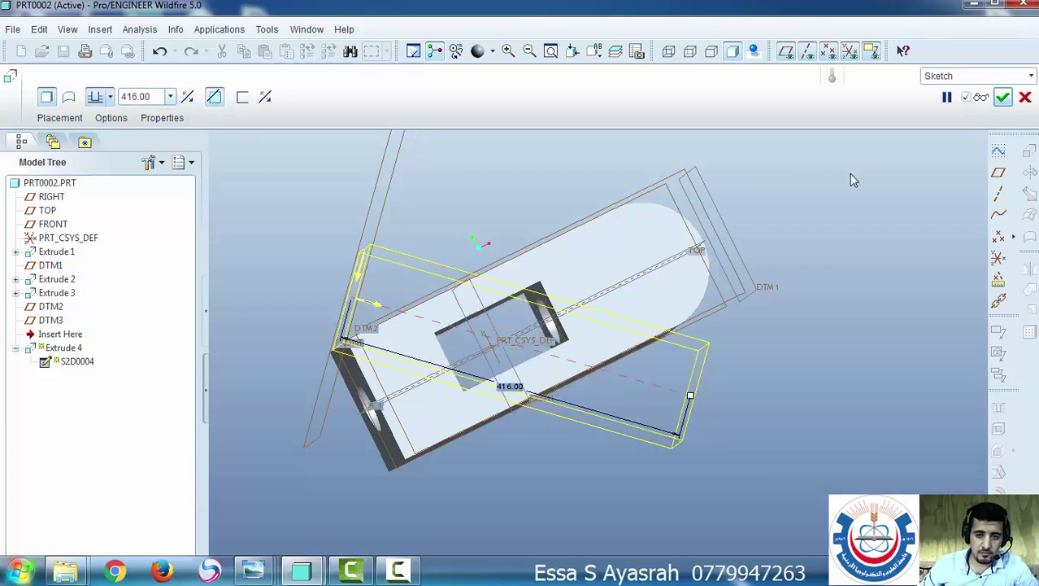
click(947, 97)
mouse_move(494, 308)
middle_down()
mouse_move(462, 341)
mouse_move(497, 342)
mouse_move(490, 325)
mouse_move(430, 297)
mouse_move(423, 249)
mouse_move(443, 325)
mouse_move(420, 257)
mouse_move(425, 313)
mouse_move(479, 244)
mouse_move(493, 259)
middle_up()
click(946, 97)
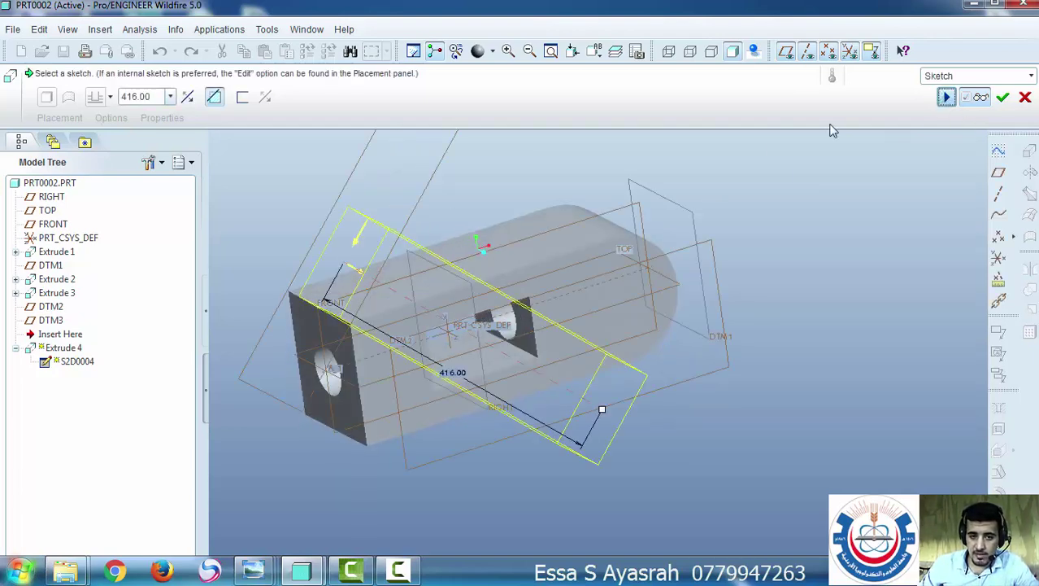
Switch the extrusion back to adding material and inspect its preview from several angles
click(214, 97)
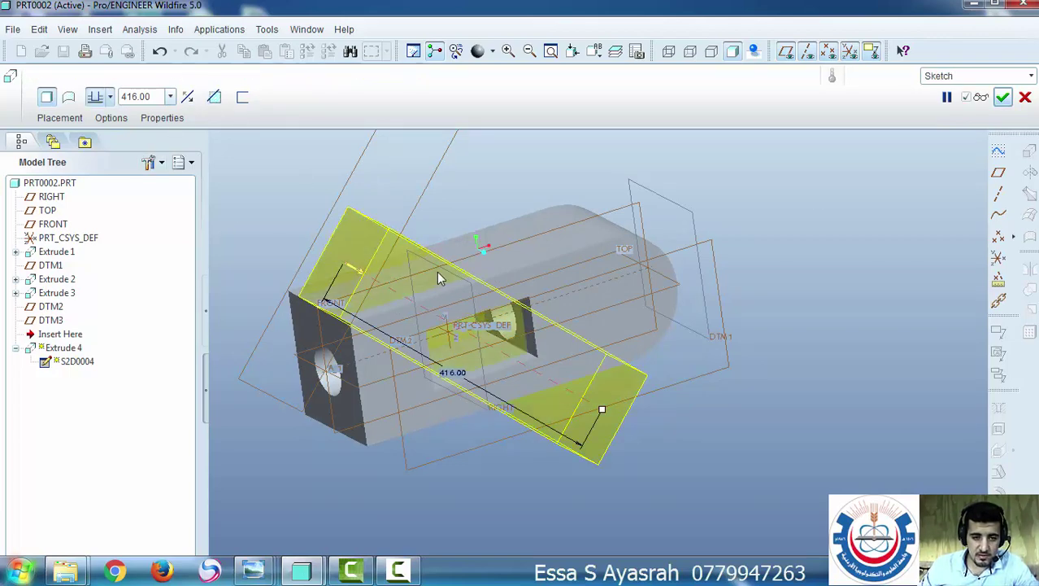
middle_drag(441, 274, 556, 240)
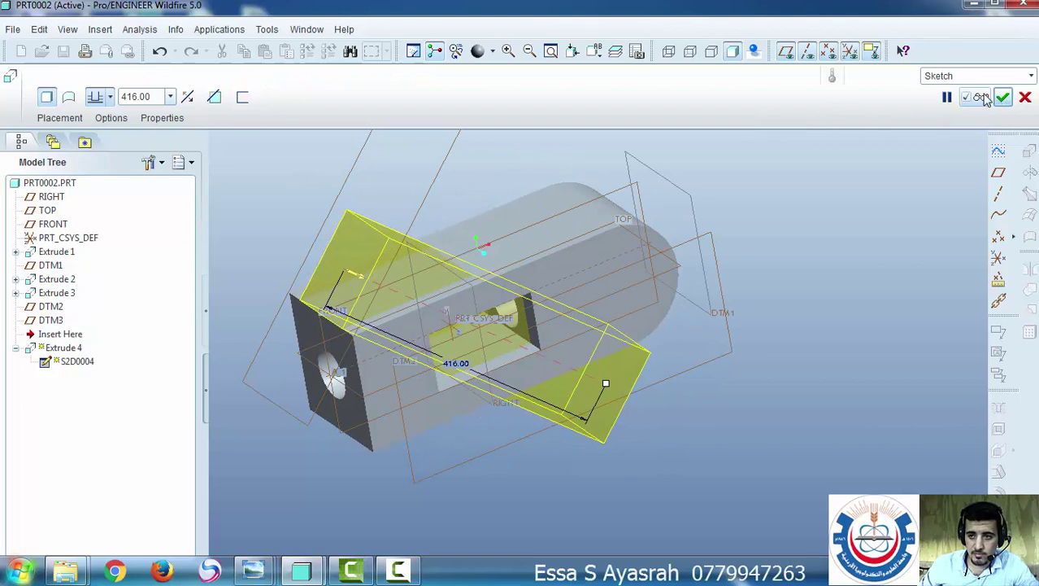
click(947, 97)
middle_drag(446, 275, 252, 325)
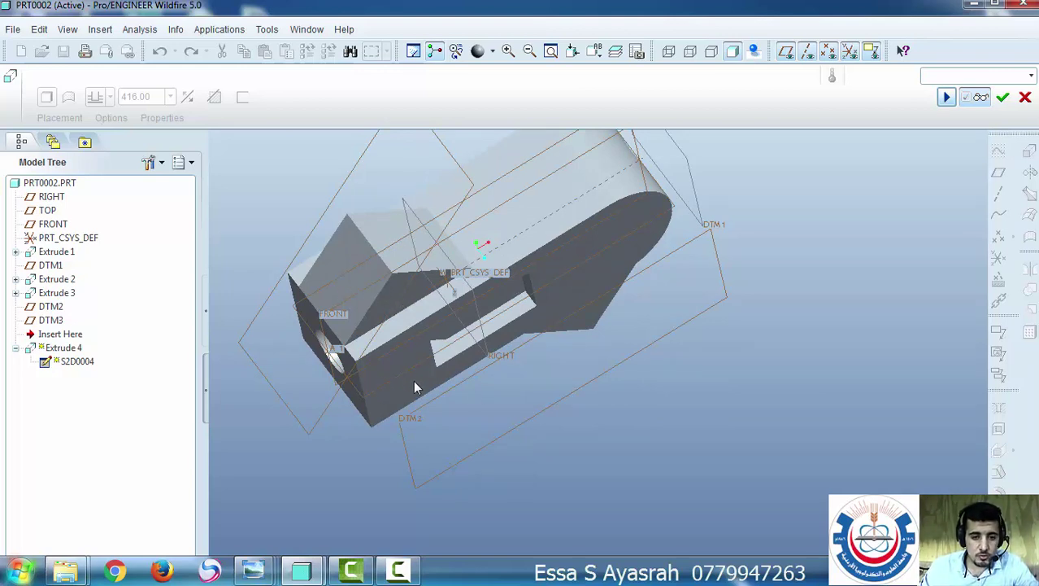
middle_drag(413, 388, 396, 327)
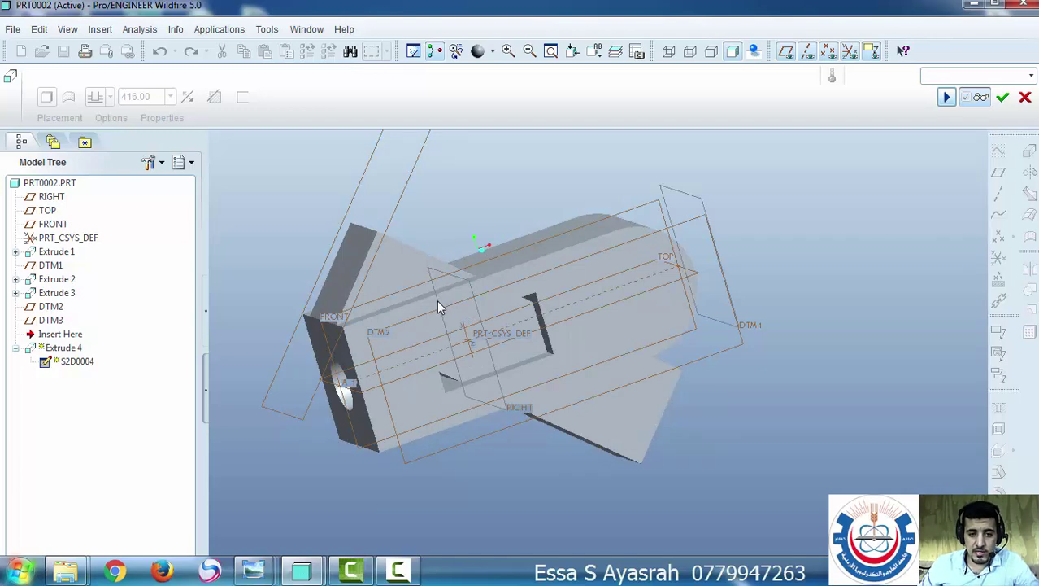
mouse_move(437, 305)
middle_down()
mouse_move(450, 284)
mouse_move(455, 291)
mouse_move(441, 274)
mouse_move(448, 297)
middle_up()
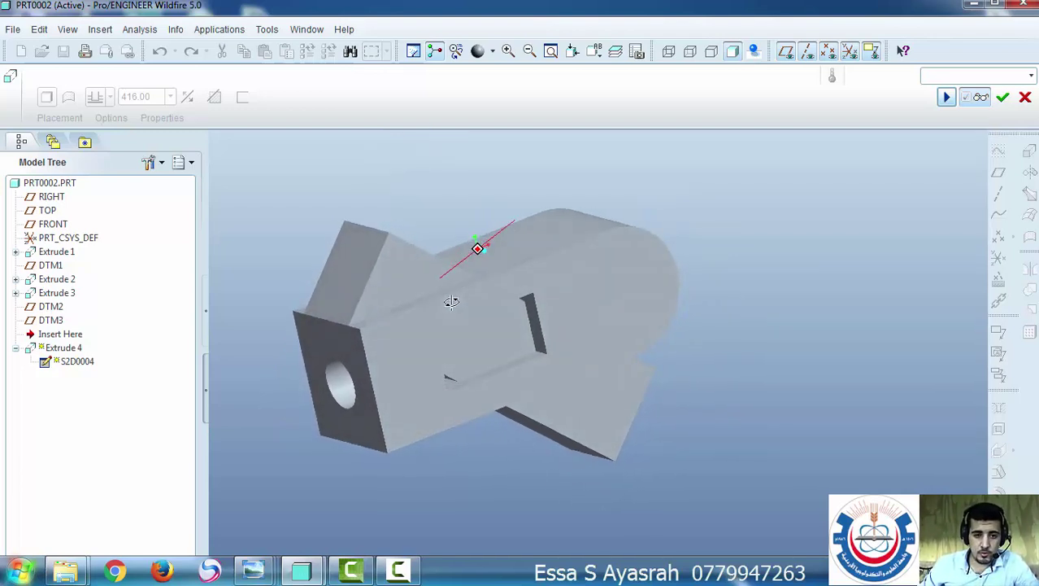
click(947, 97)
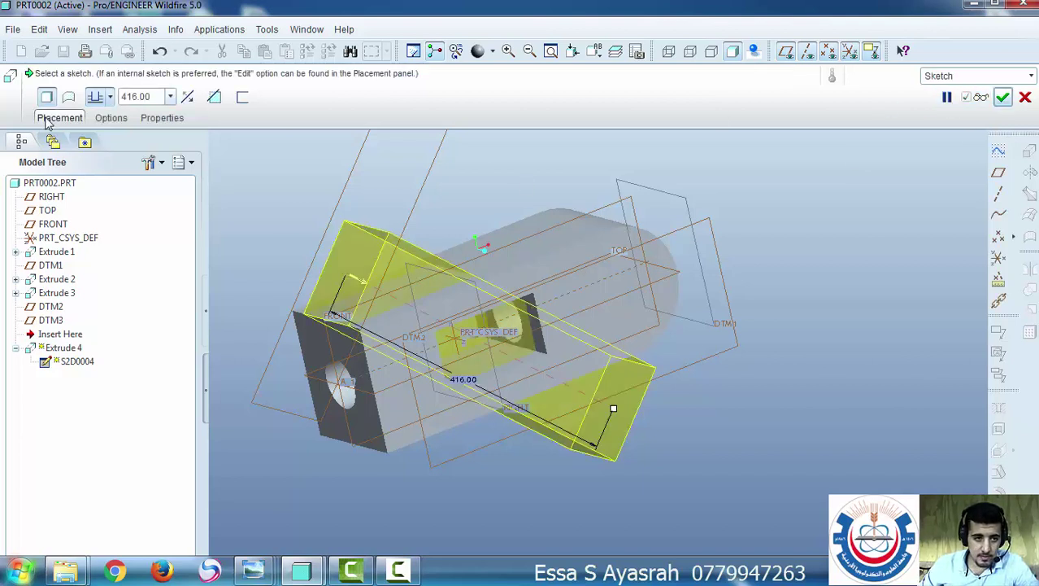
Complete the extrusion as a material-removing cut through the solid and hide the datum planes
click(215, 97)
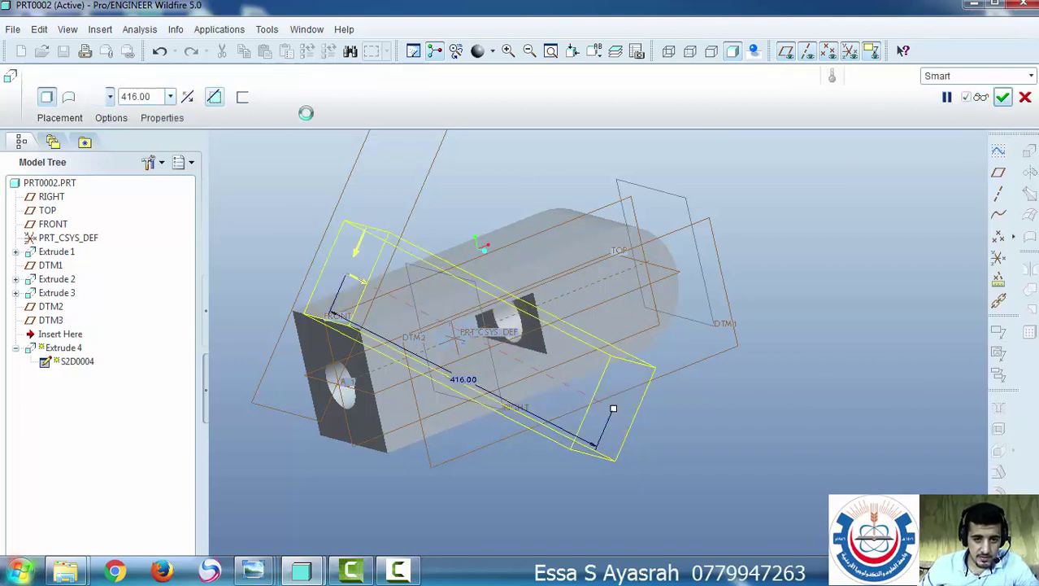
click(1004, 96)
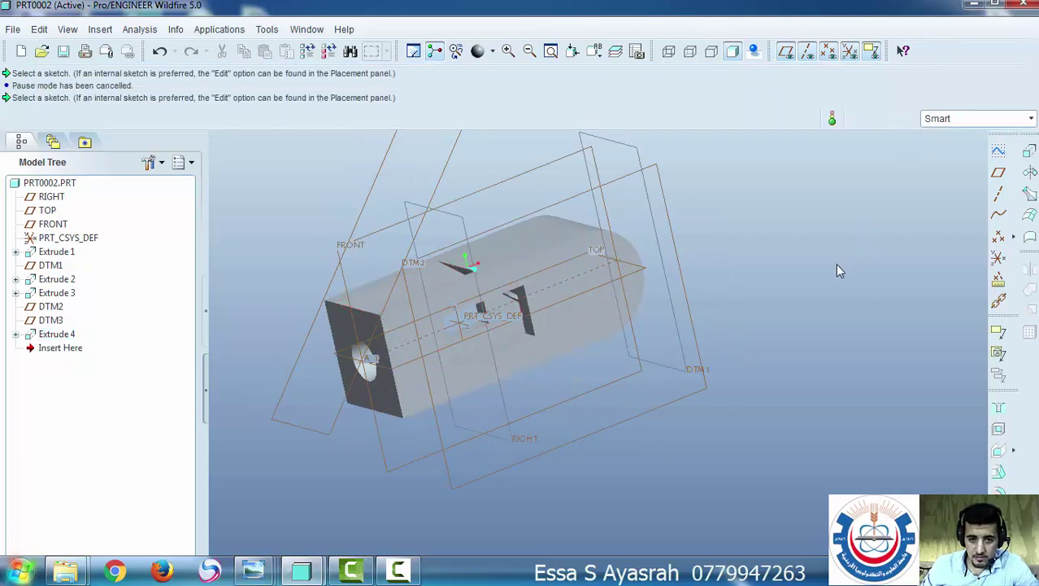
mouse_move(514, 333)
middle_down()
mouse_move(464, 267)
mouse_move(488, 276)
middle_up()
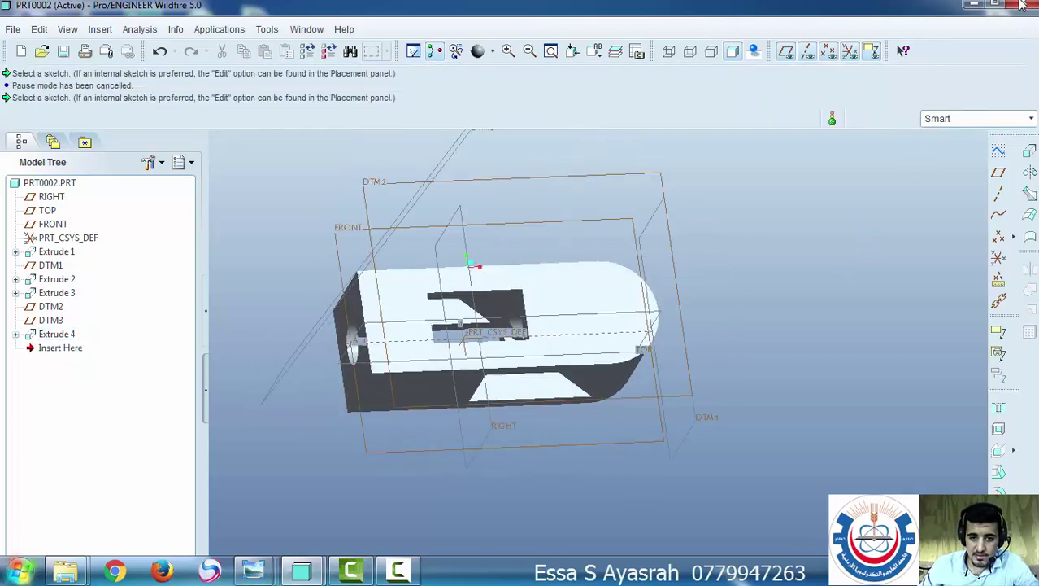
click(786, 51)
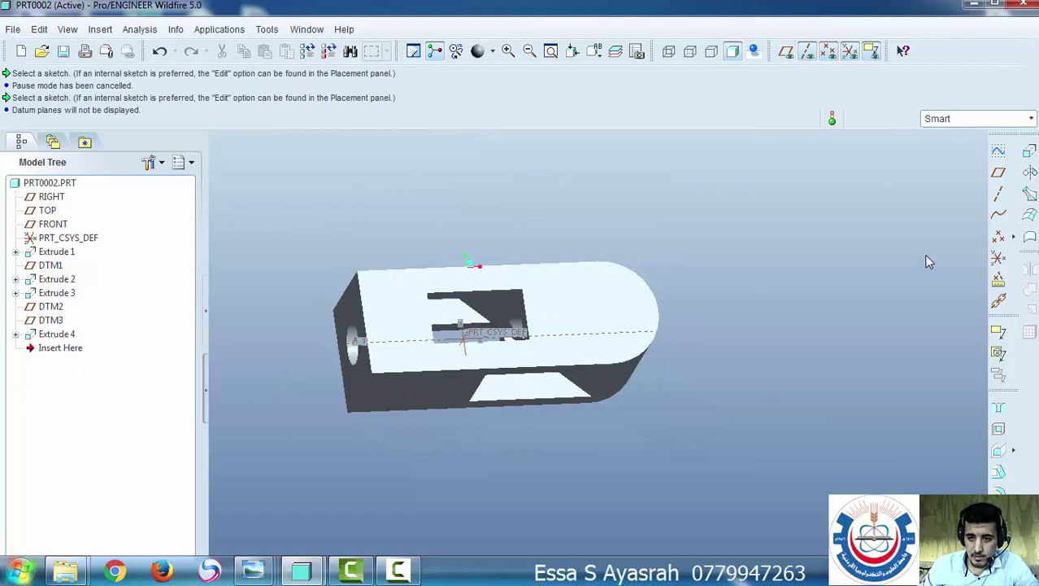
Create a datum axis through the cylindrical surface of the solid's rounded end
click(999, 197)
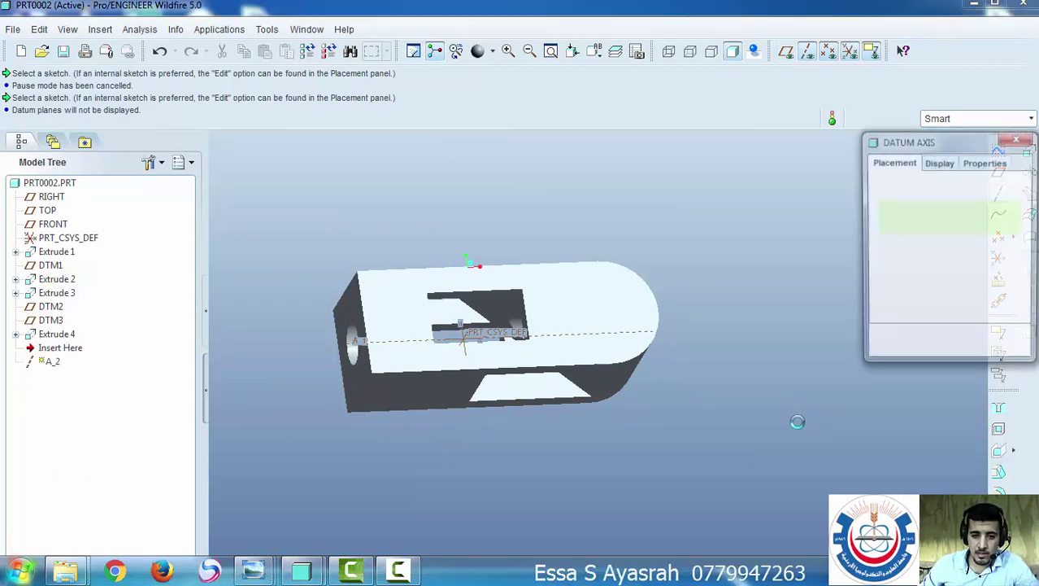
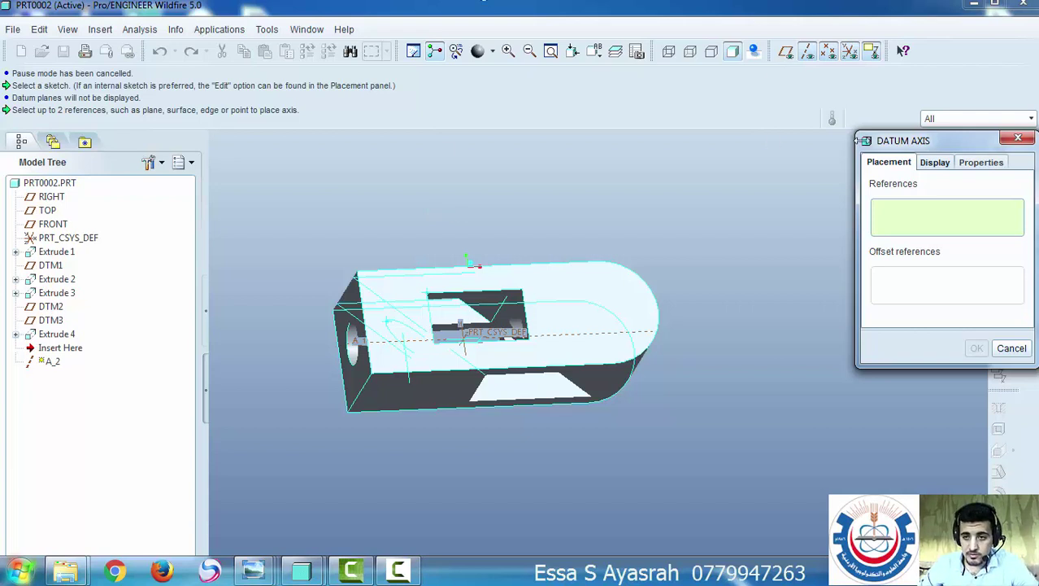
middle_drag(672, 375, 763, 299)
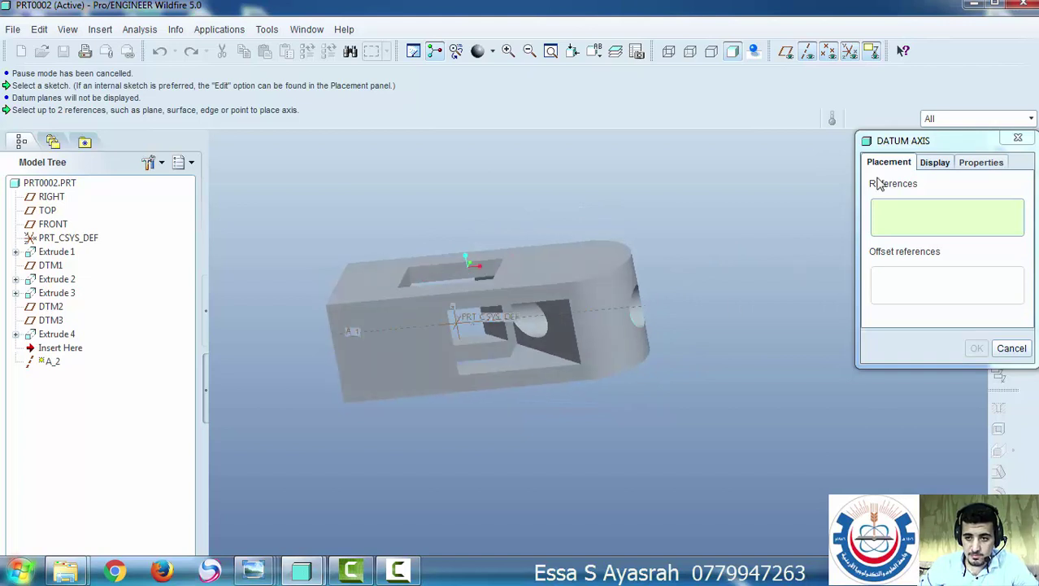
click(608, 297)
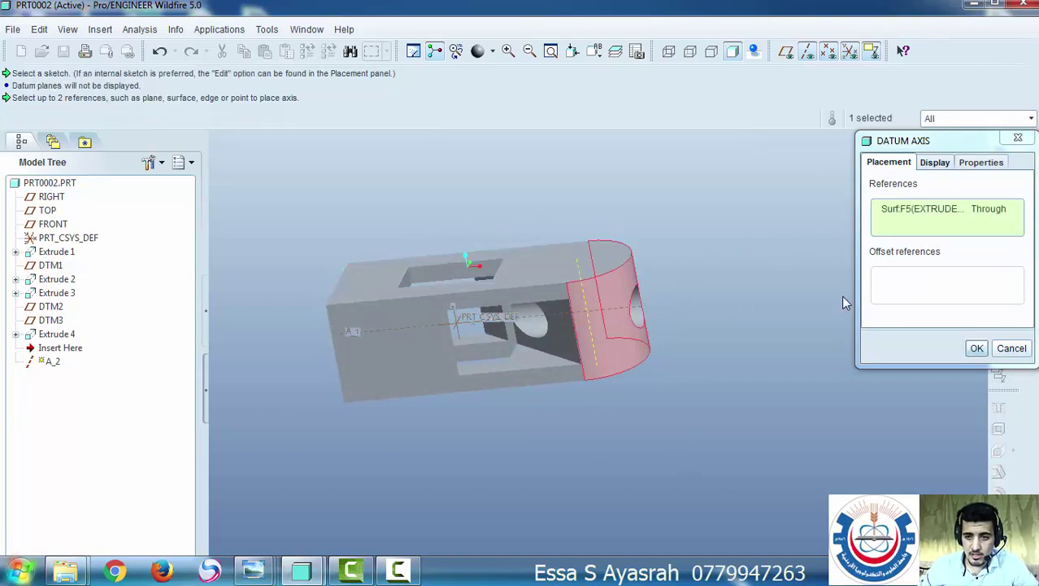
click(976, 347)
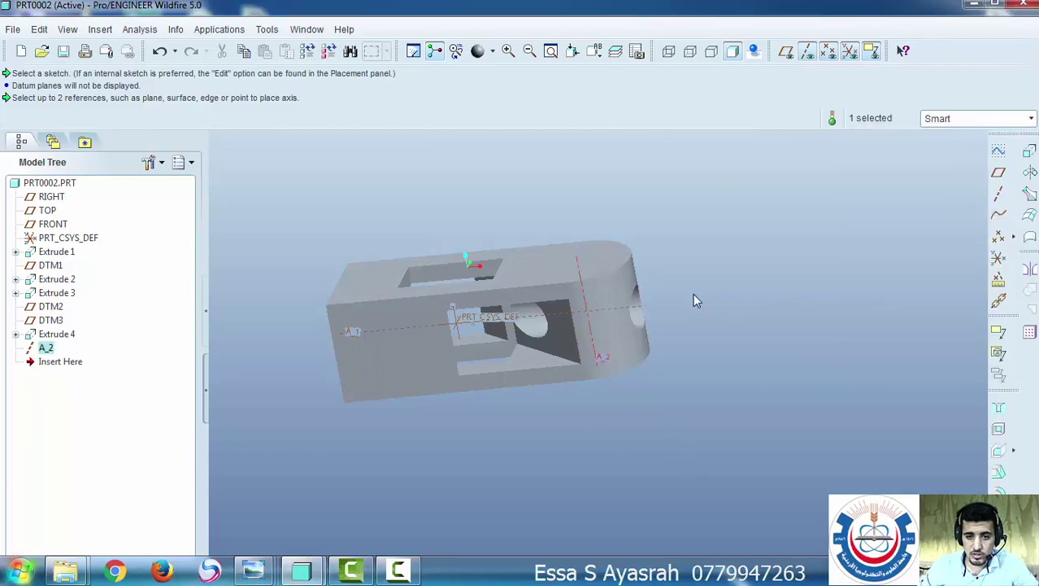
mouse_move(693, 297)
middle_down()
mouse_move(679, 215)
mouse_move(694, 288)
middle_up()
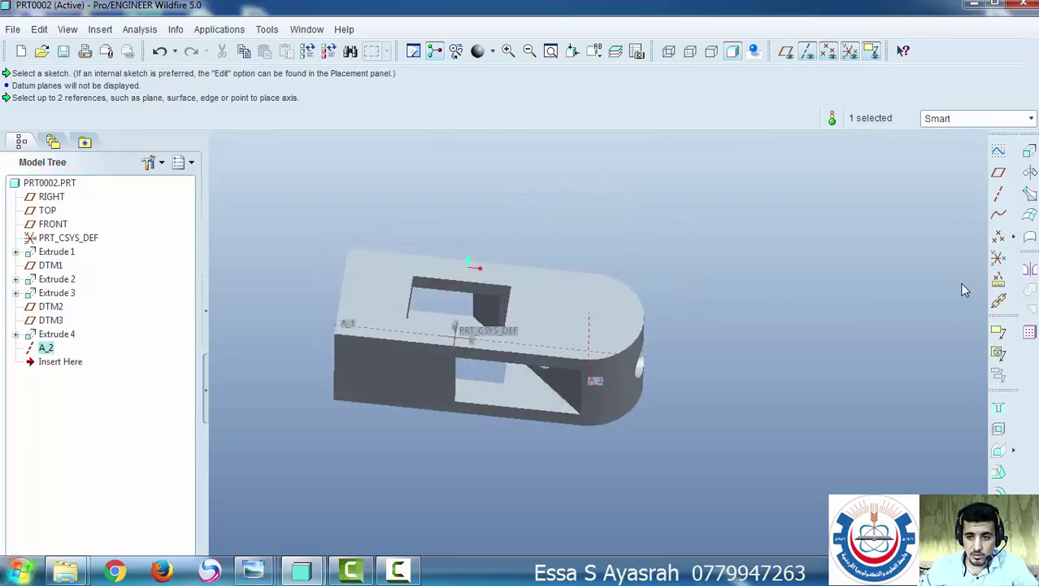
Start a new extrusion and open its sketch on the flat round-ended upper face, with the RIGHT plane as the right-facing reference
click(1029, 151)
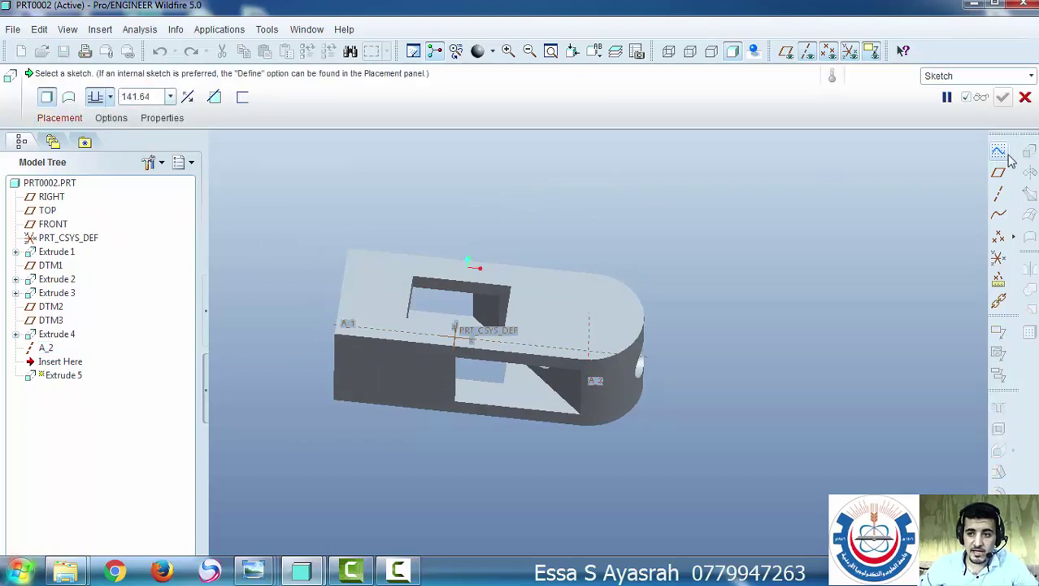
click(55, 118)
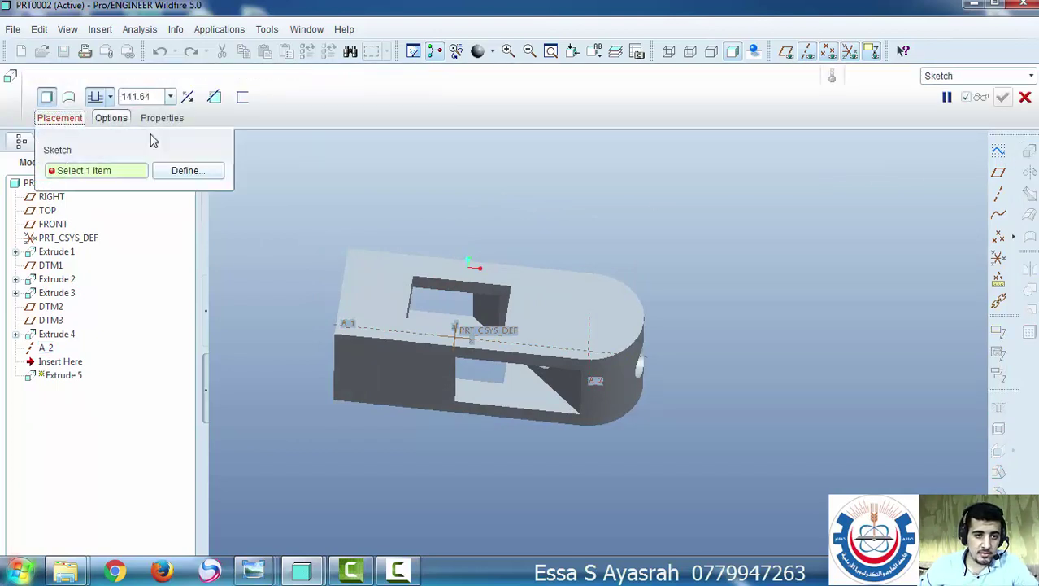
click(186, 171)
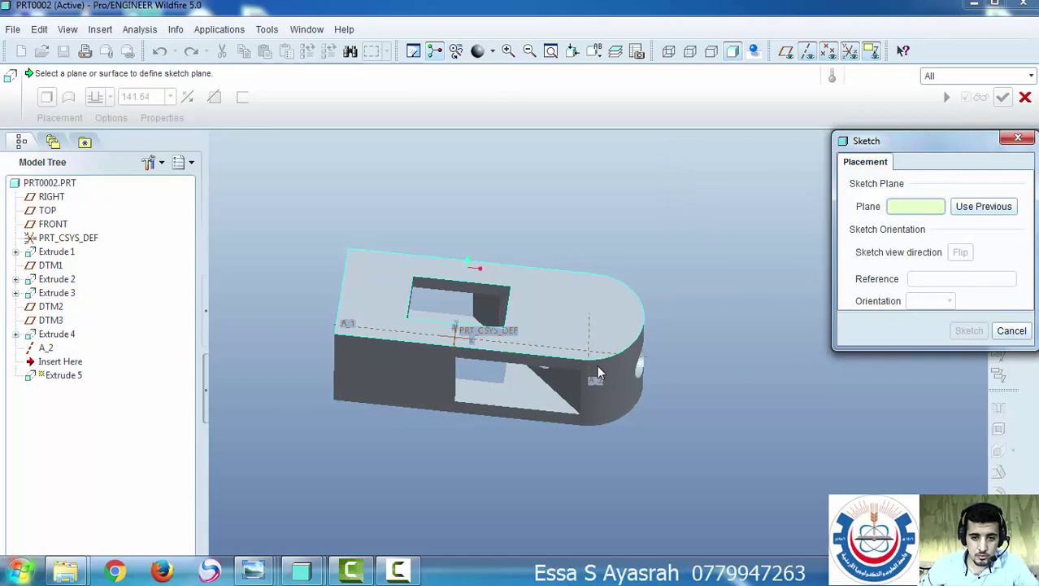
middle_drag(591, 327, 573, 352)
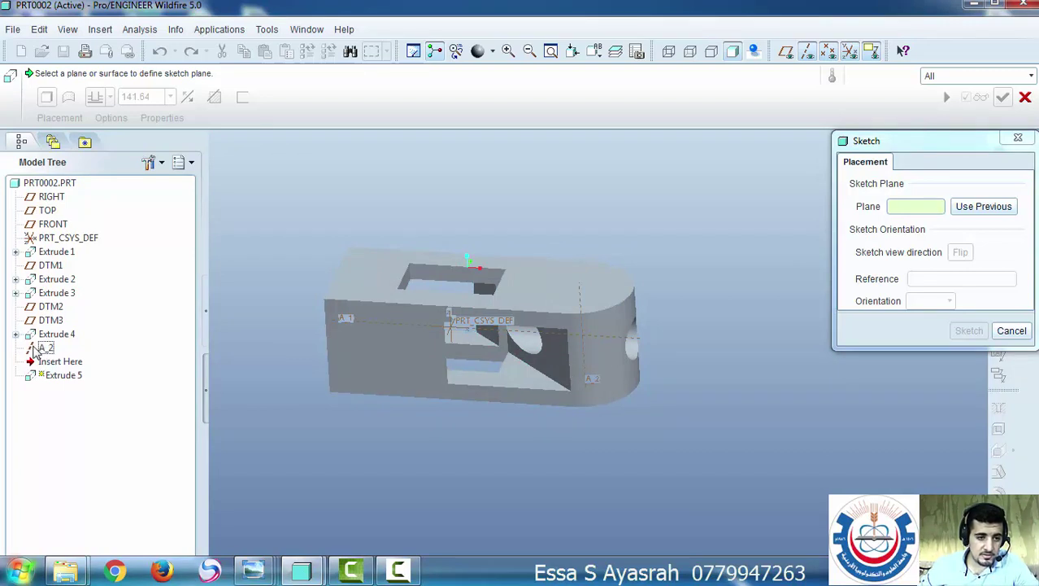
click(599, 289)
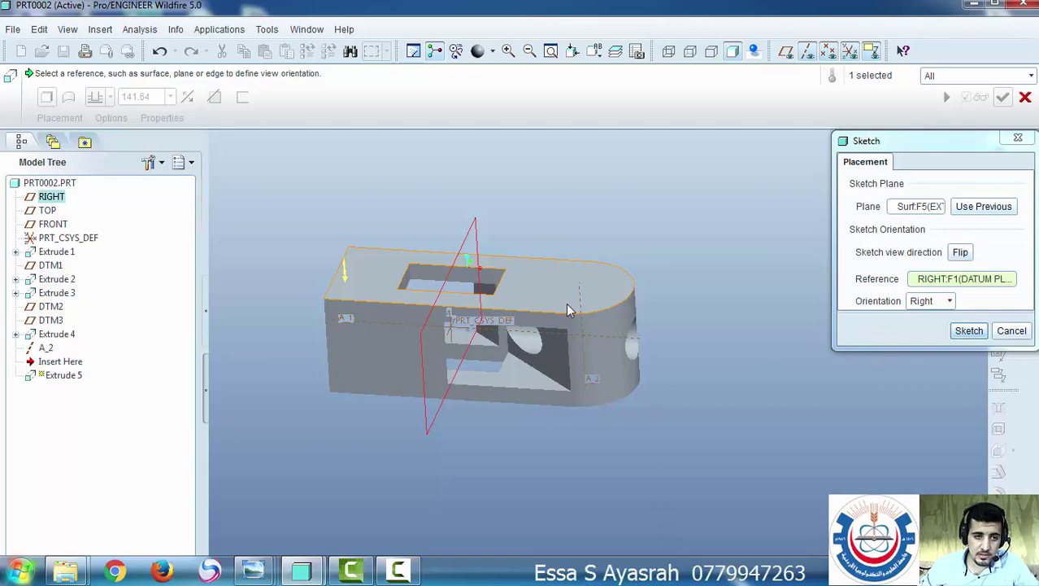
click(970, 330)
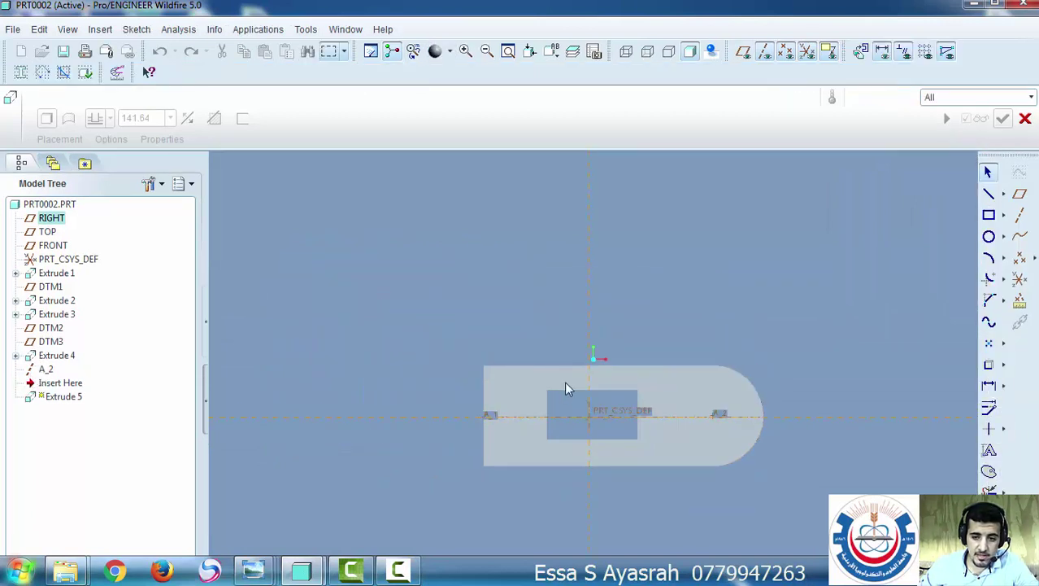
click(136, 29)
click(404, 340)
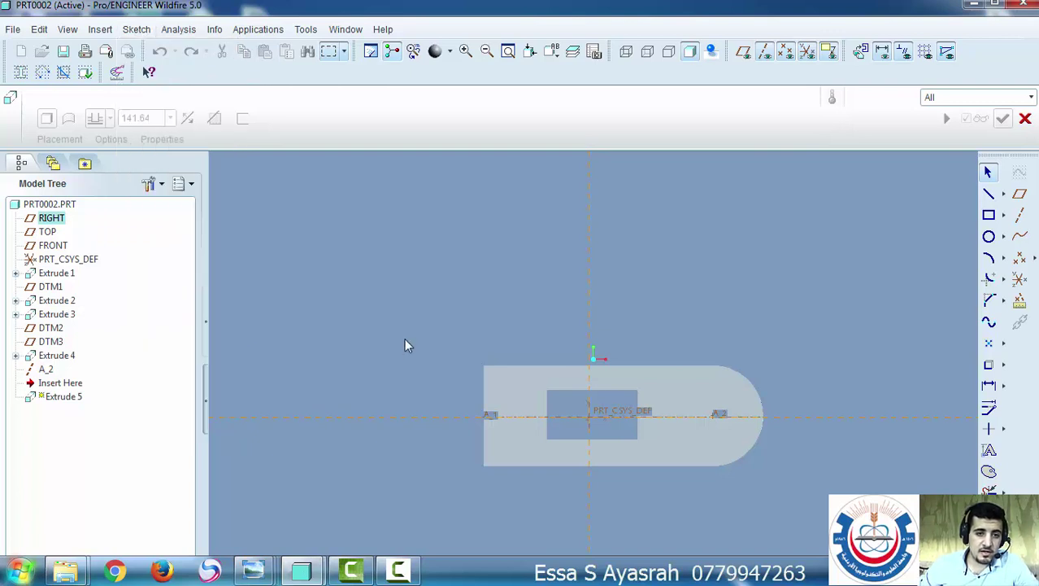
click(136, 30)
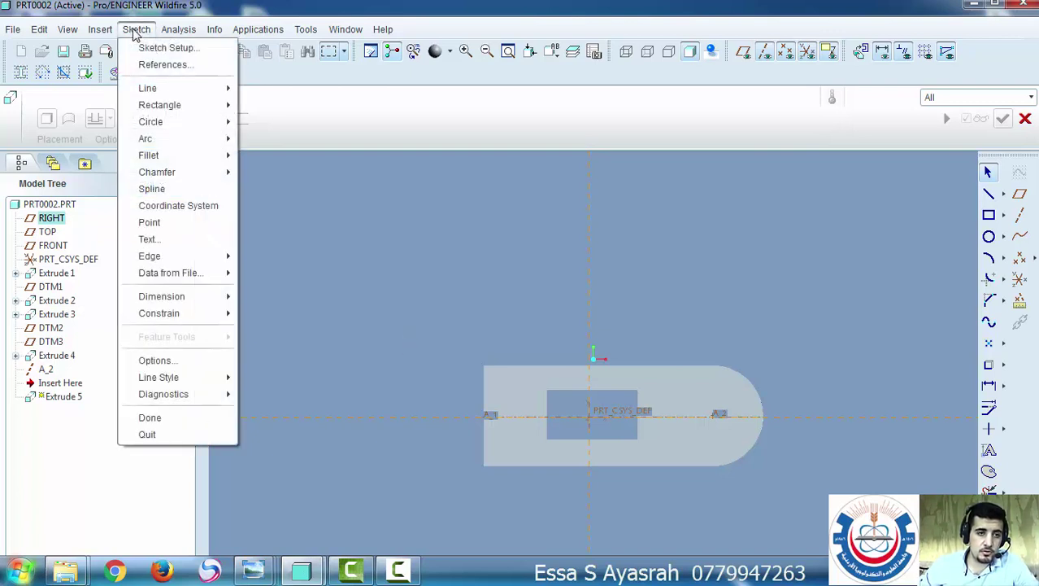
click(329, 266)
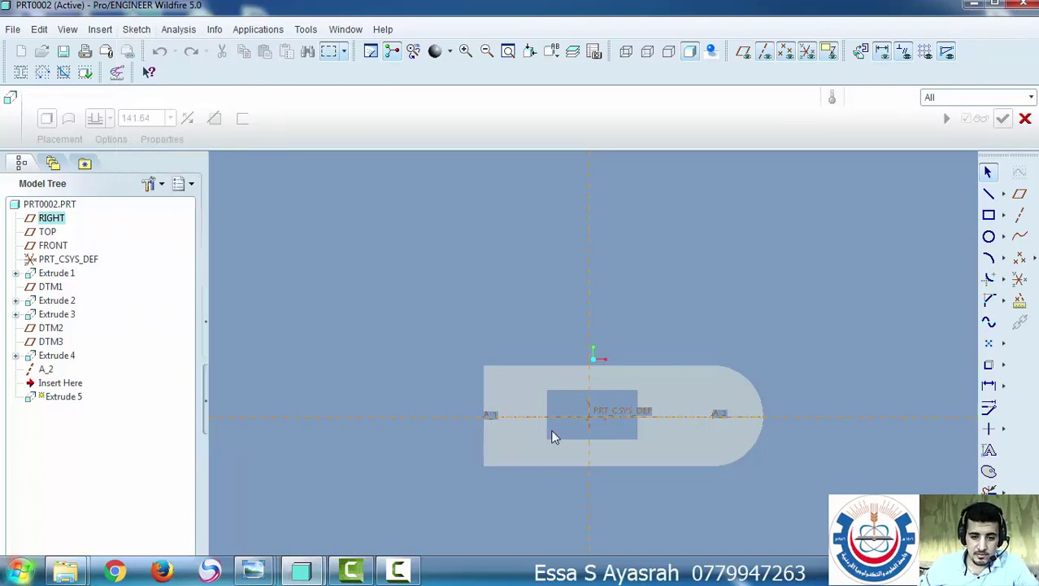
Add the datum axis A_2 at the solid's rounded end to the sketch references
click(989, 236)
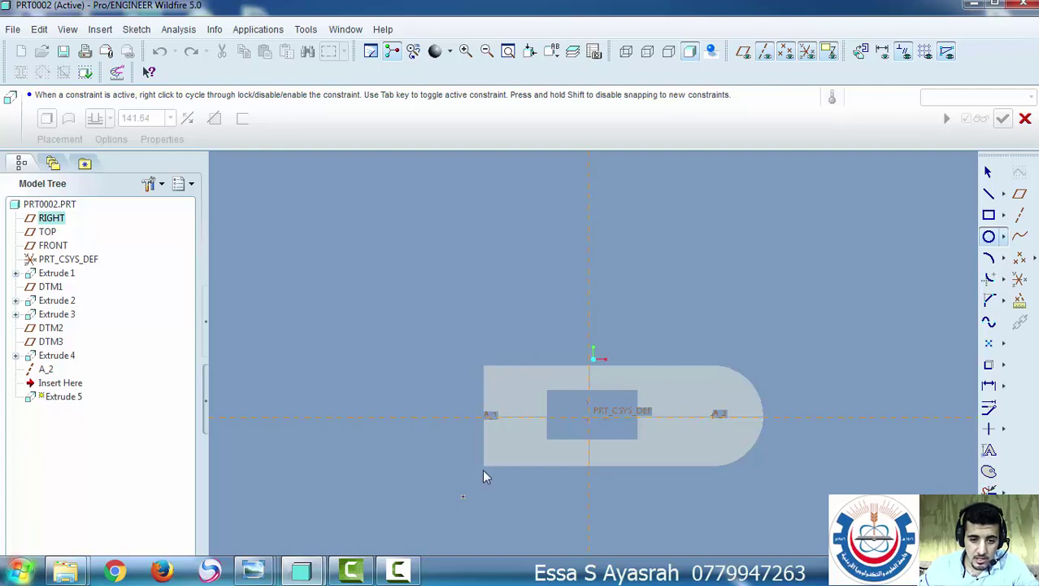
click(987, 172)
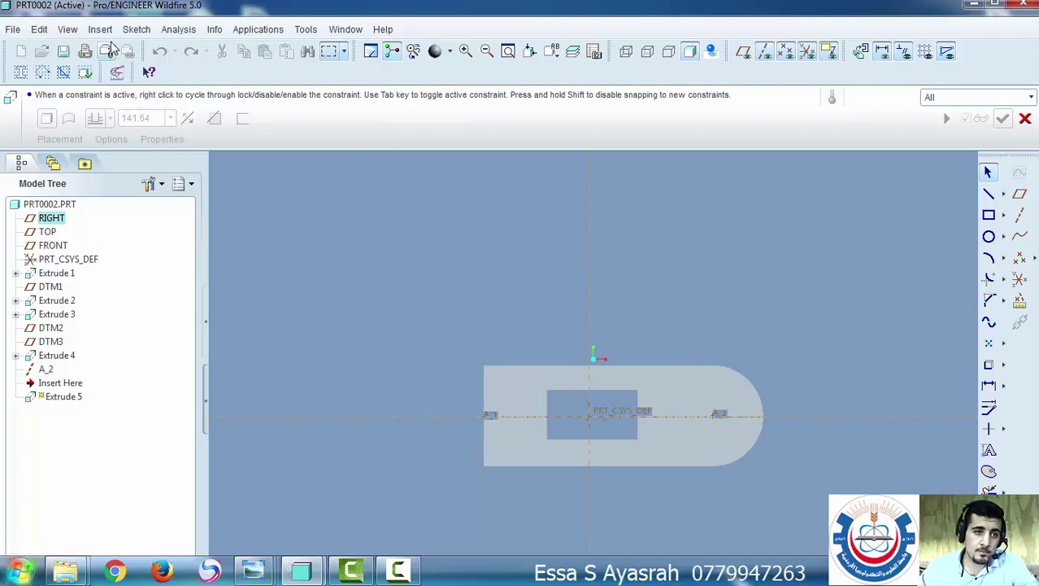
click(137, 31)
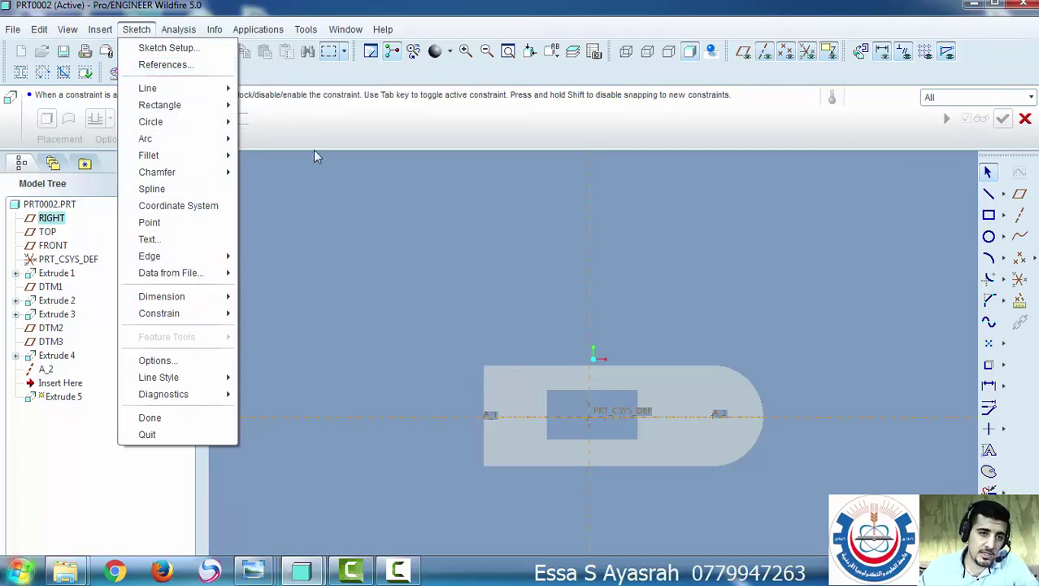
click(163, 65)
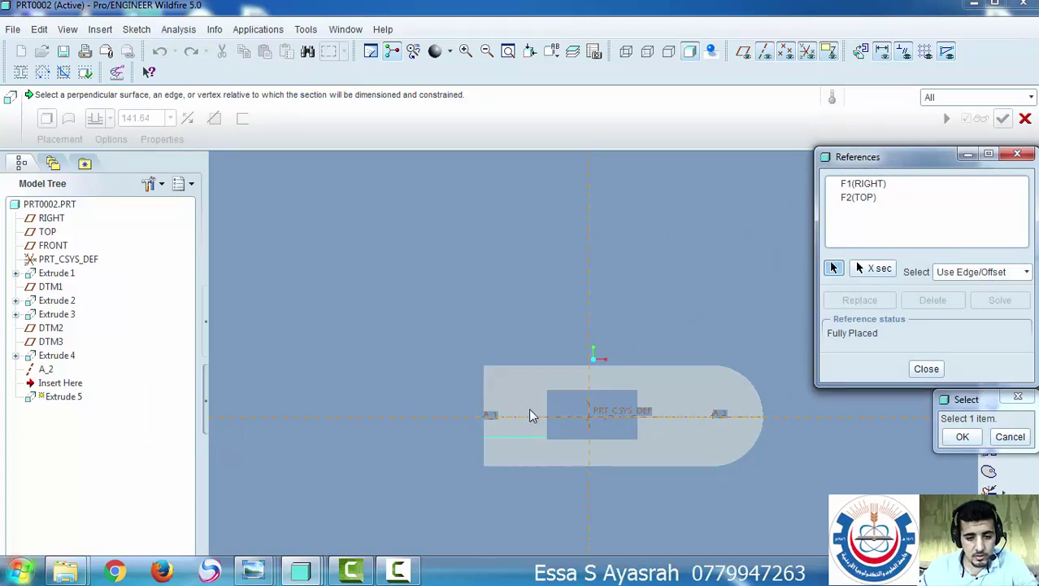
click(719, 415)
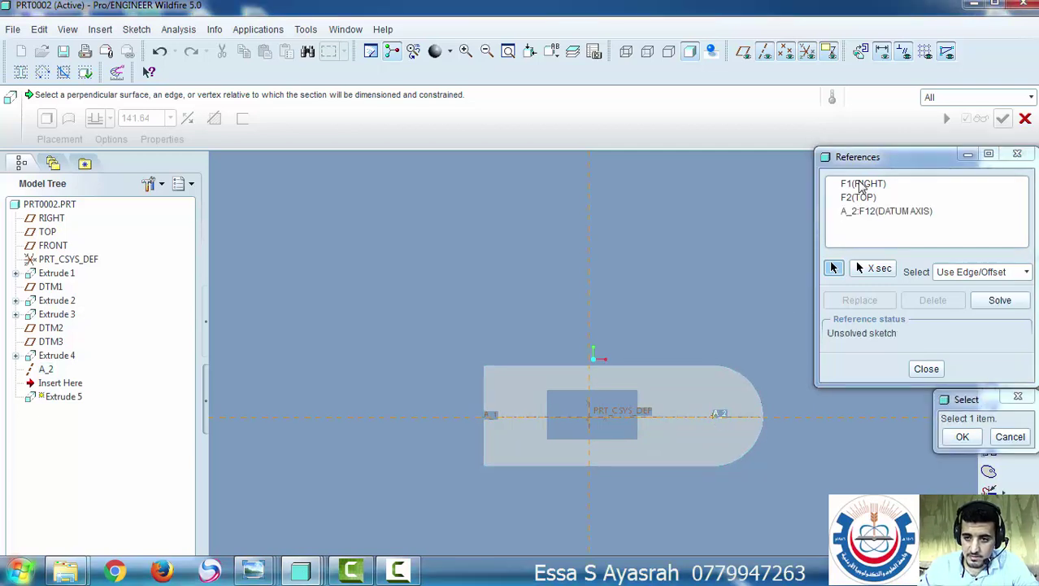
Add the solid's three straight outer edges, the rectangular cut's four edges and the rounded end's arc as sketch references
click(483, 374)
click(512, 365)
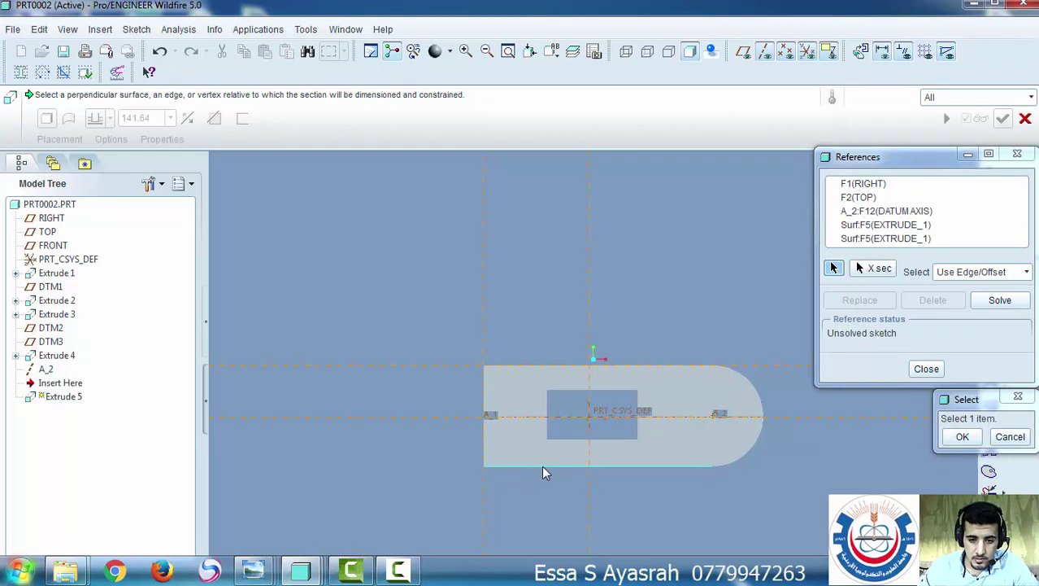
click(541, 465)
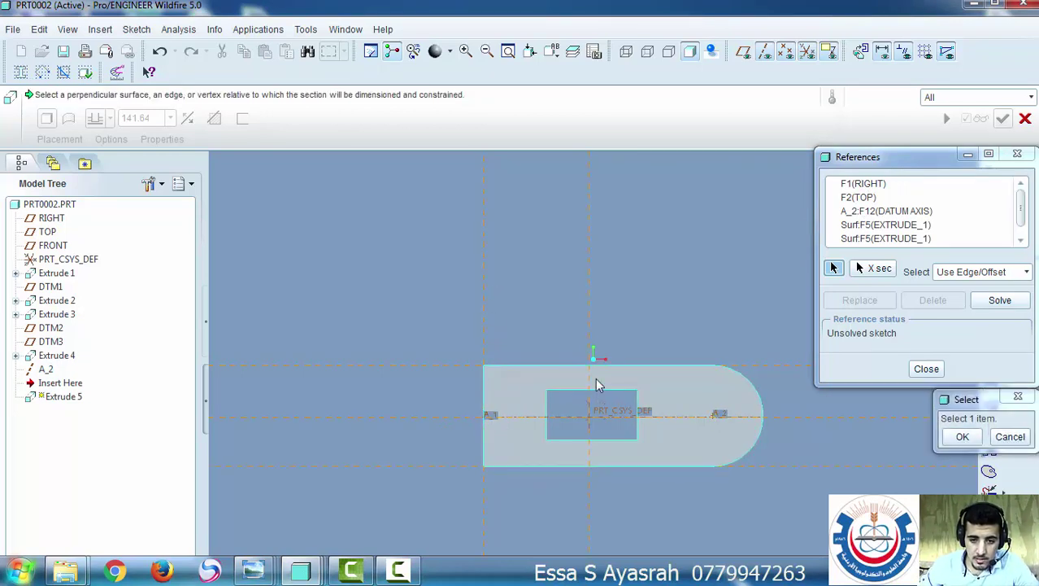
click(546, 410)
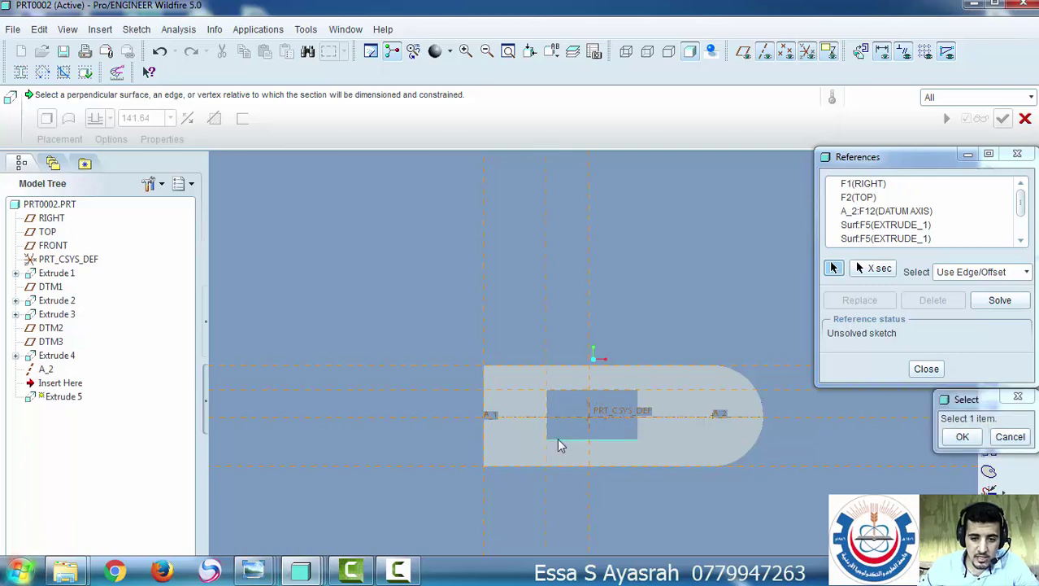
click(557, 438)
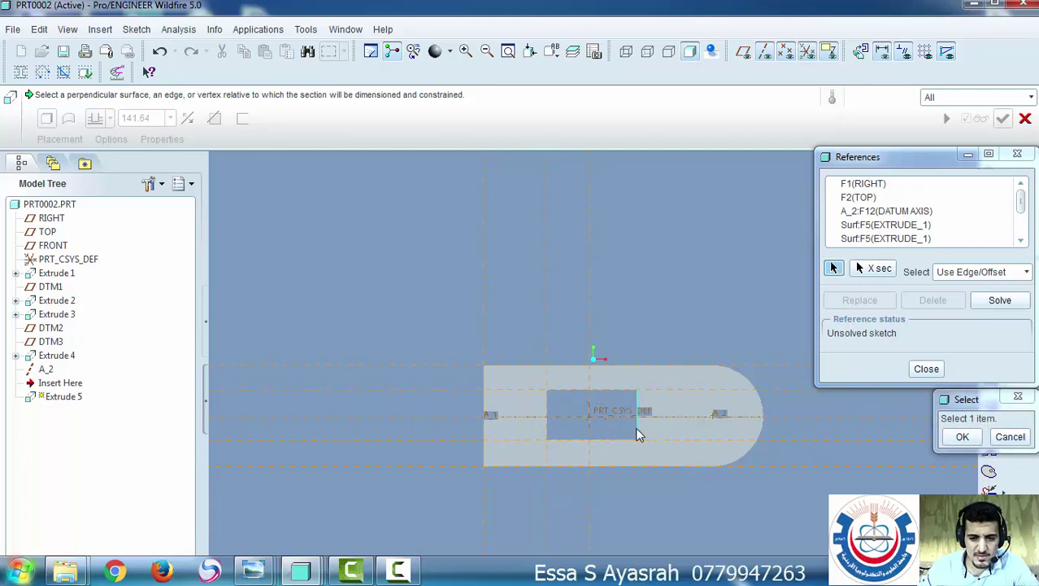
click(638, 433)
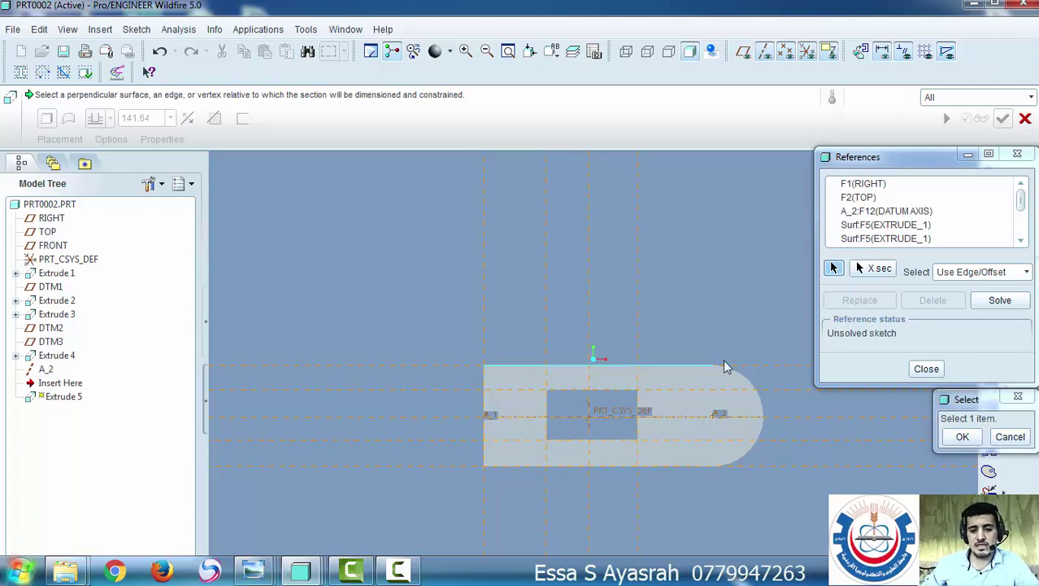
click(740, 376)
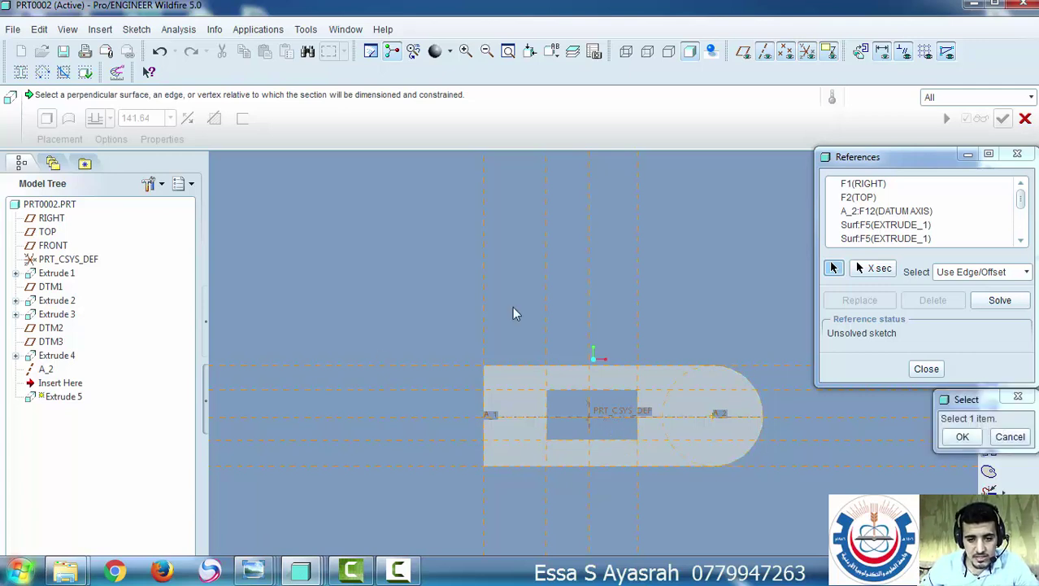
click(927, 369)
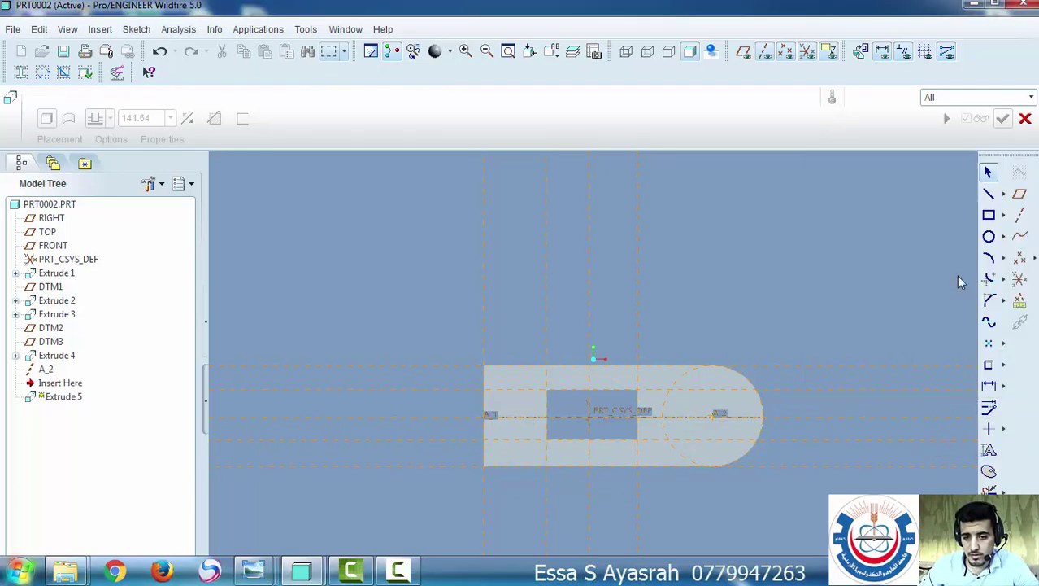
Sketch a small circle centred on axis A_2 inside the rounded end and finish the sketch
click(989, 236)
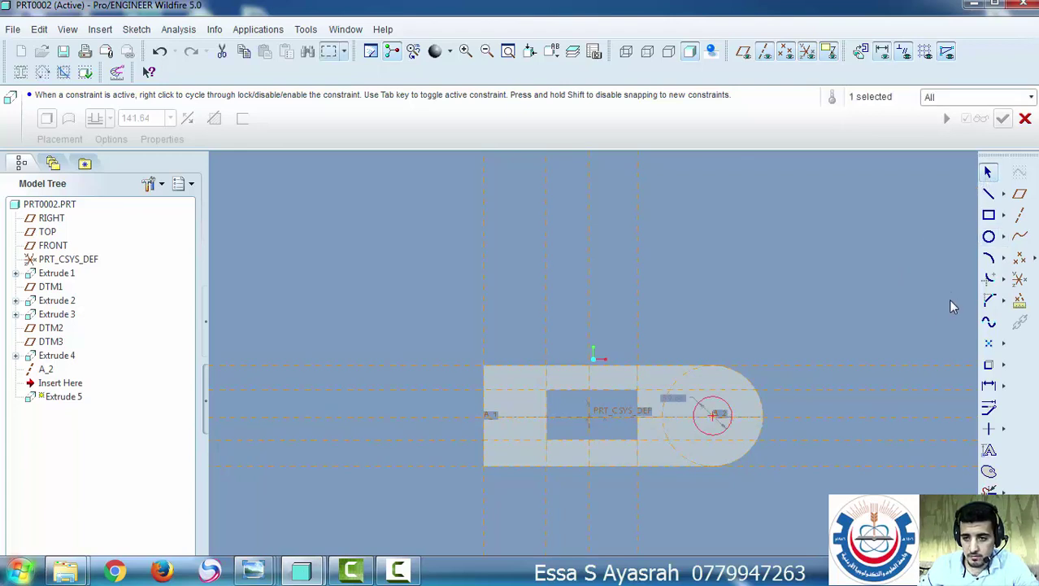
click(989, 236)
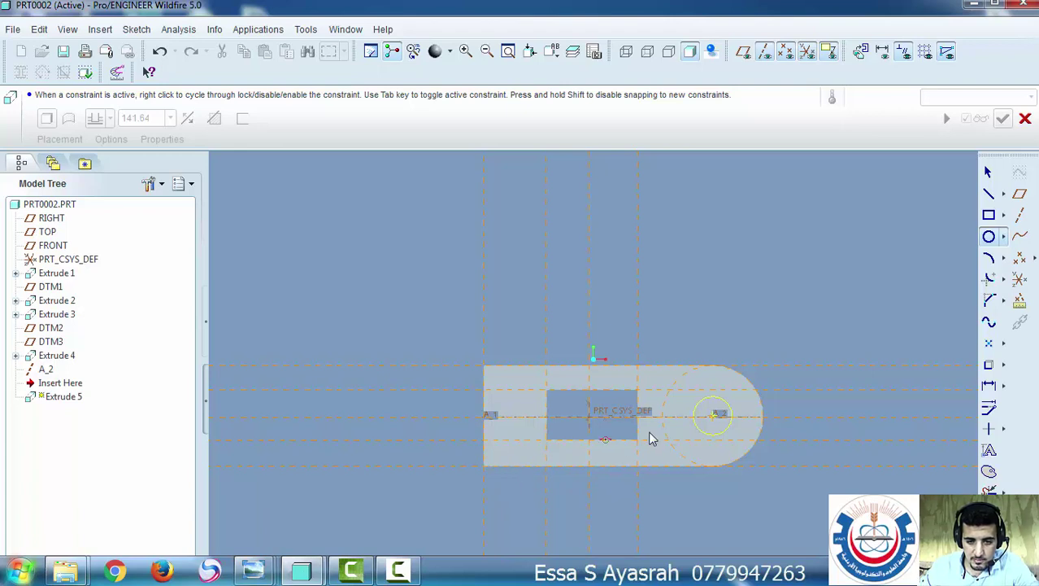
click(989, 172)
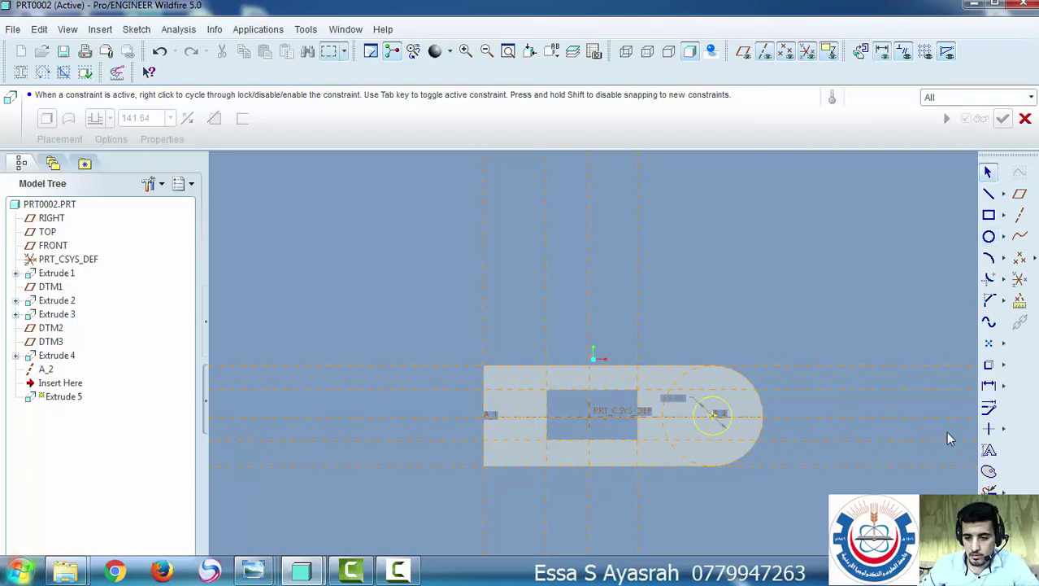
click(989, 520)
Reverse the cylinder's extrusion downward through the solid to a depth of about 195.5
middle_drag(658, 479, 660, 392)
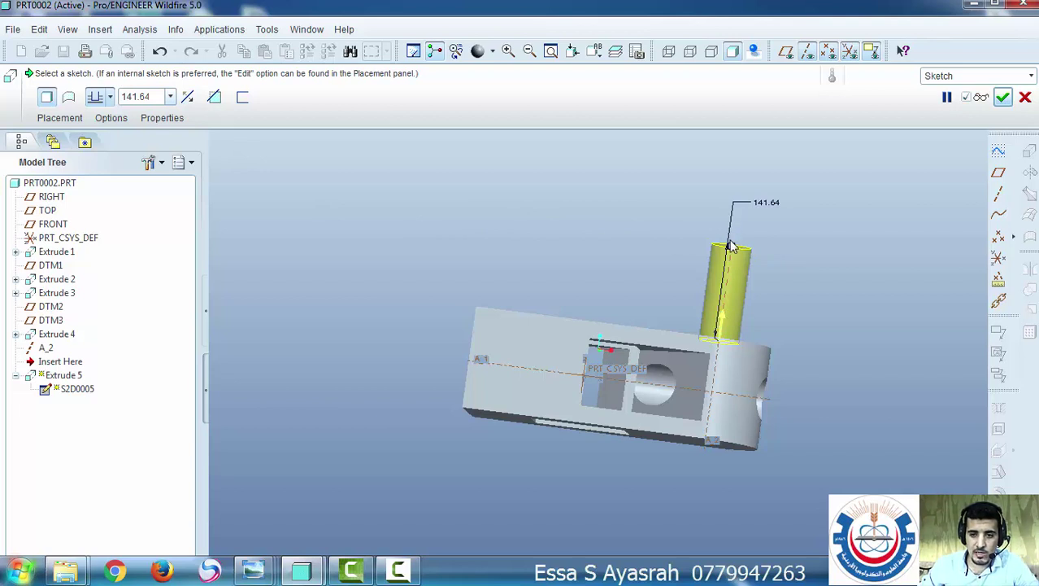
drag(731, 248, 717, 479)
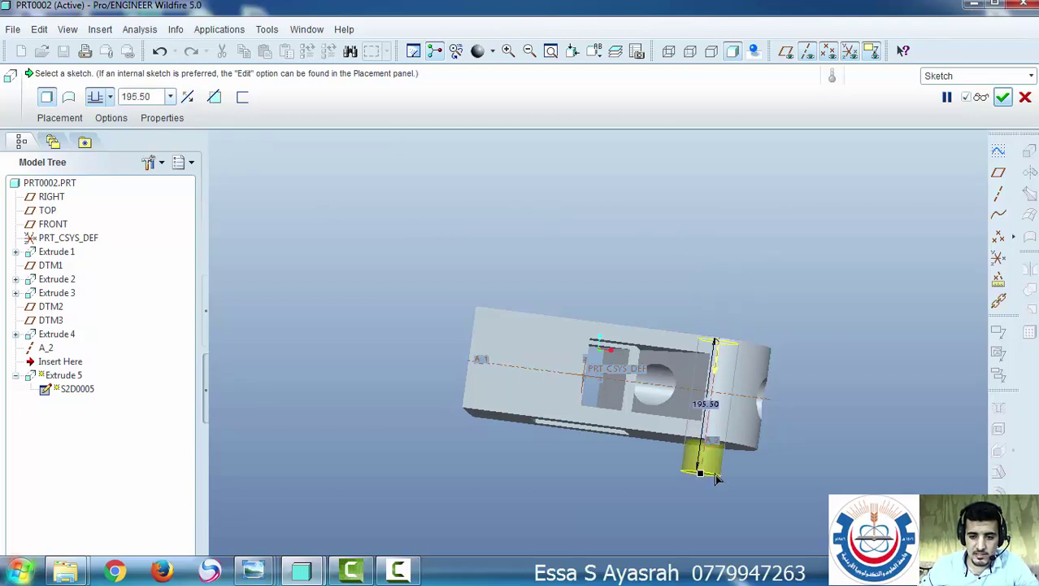
middle_drag(728, 252, 722, 267)
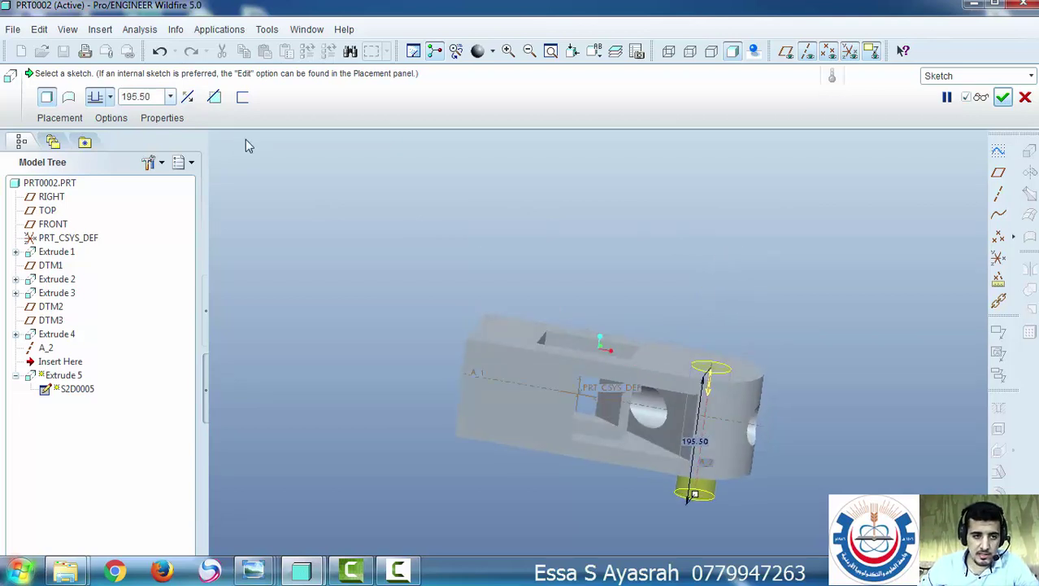
Make the cylinder's extrusion symmetric about the sketch plane and stretch its total depth to about 401.63
click(109, 97)
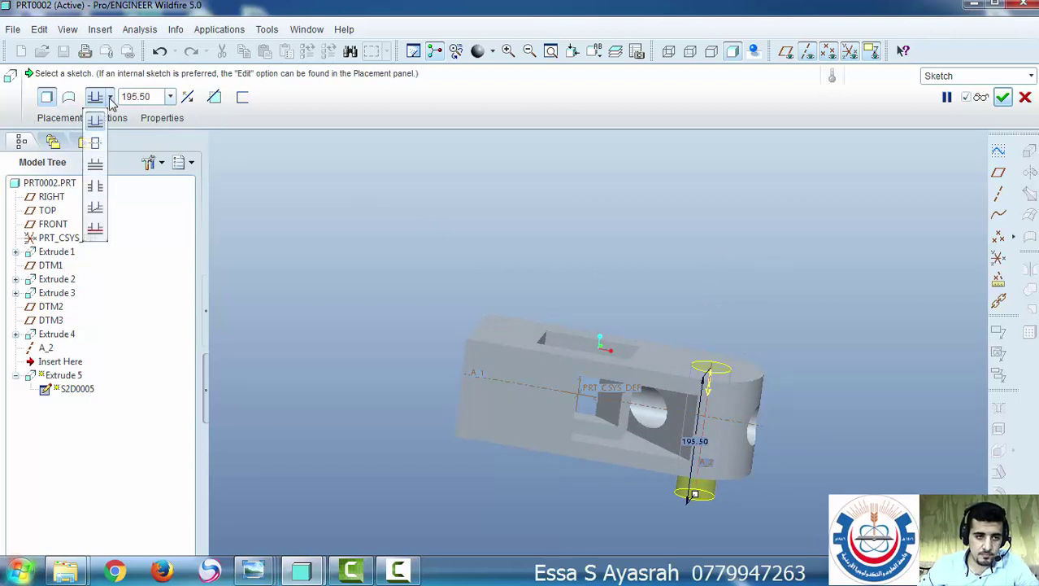
click(96, 143)
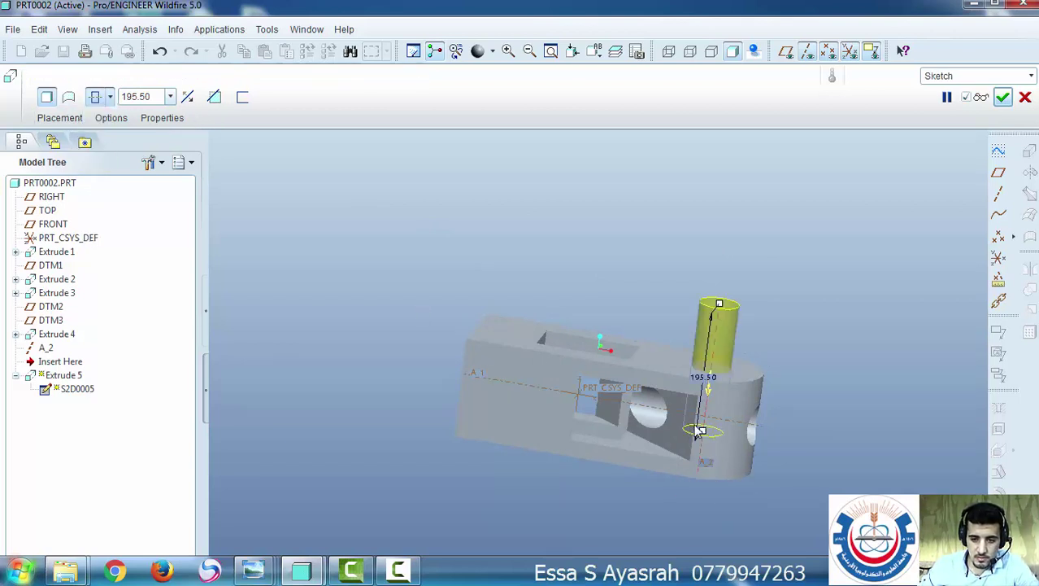
drag(698, 431, 689, 496)
middle_drag(689, 408, 688, 373)
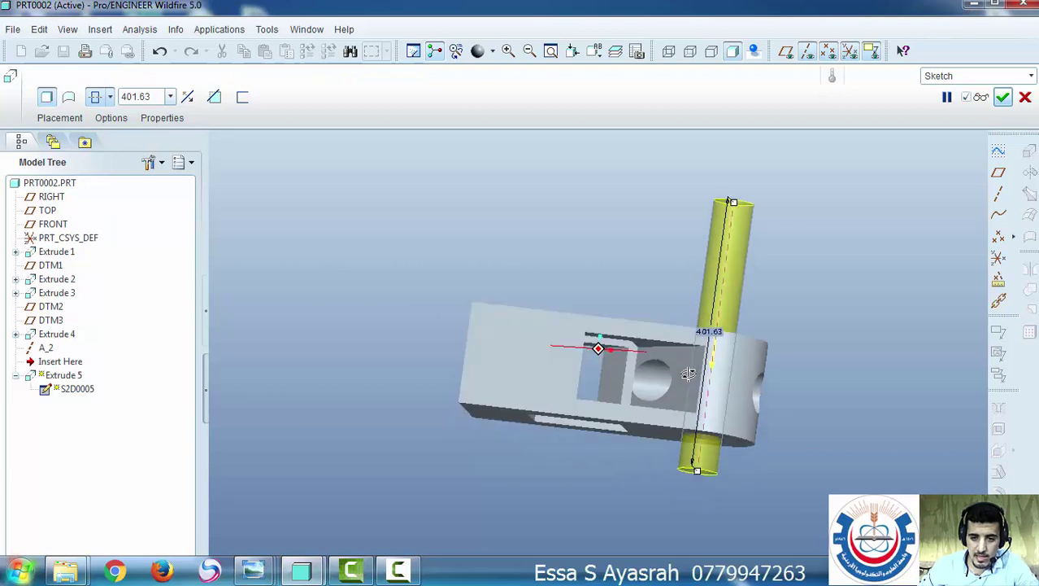
Set the symmetric extrusion's total depth to 200
double_click(712, 327)
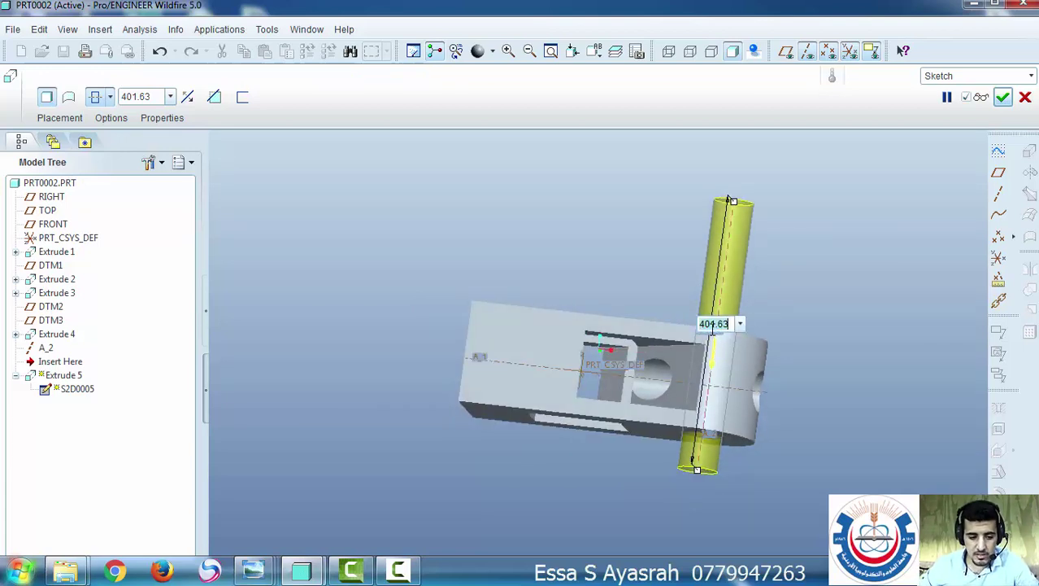
text(2)
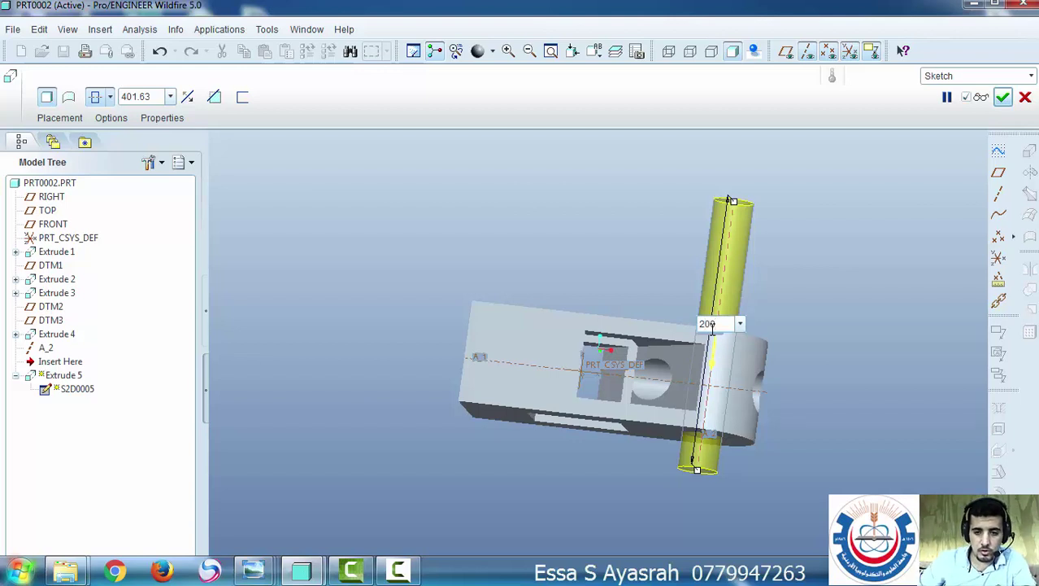
text(00)
key(Return)
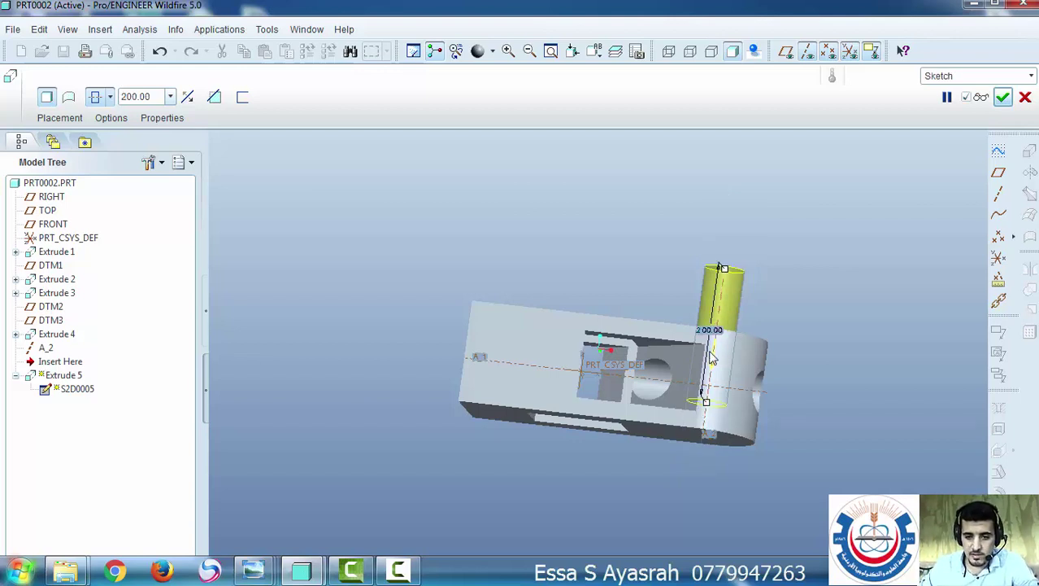
Shorten the symmetric extrusion to a total depth of about 90.5
mouse_move(708, 410)
mouse_down()
mouse_move(699, 488)
mouse_move(698, 437)
mouse_move(698, 484)
mouse_move(714, 389)
mouse_move(722, 397)
mouse_up()
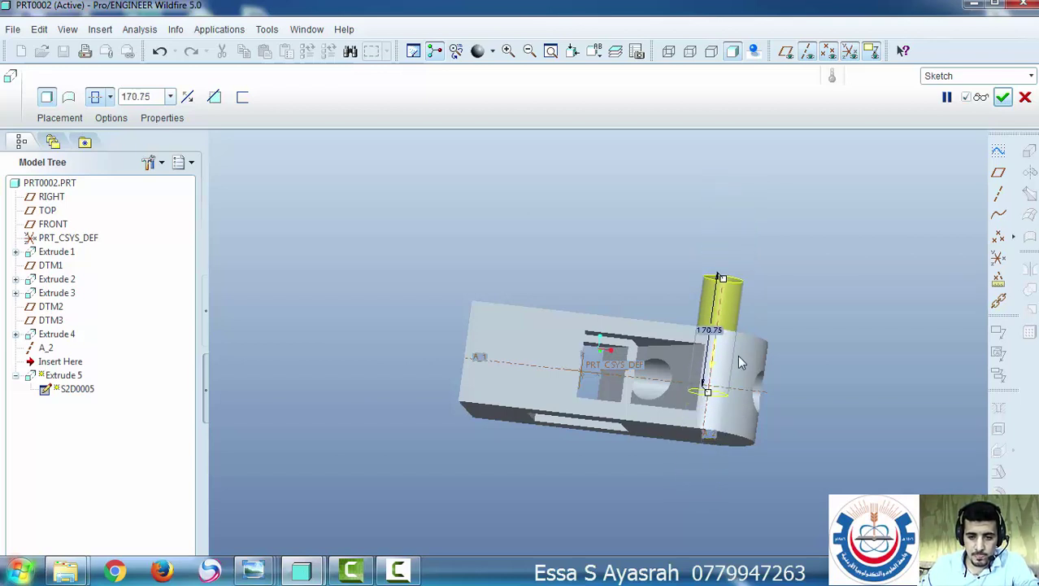
middle_drag(726, 397, 711, 432)
drag(704, 418, 705, 397)
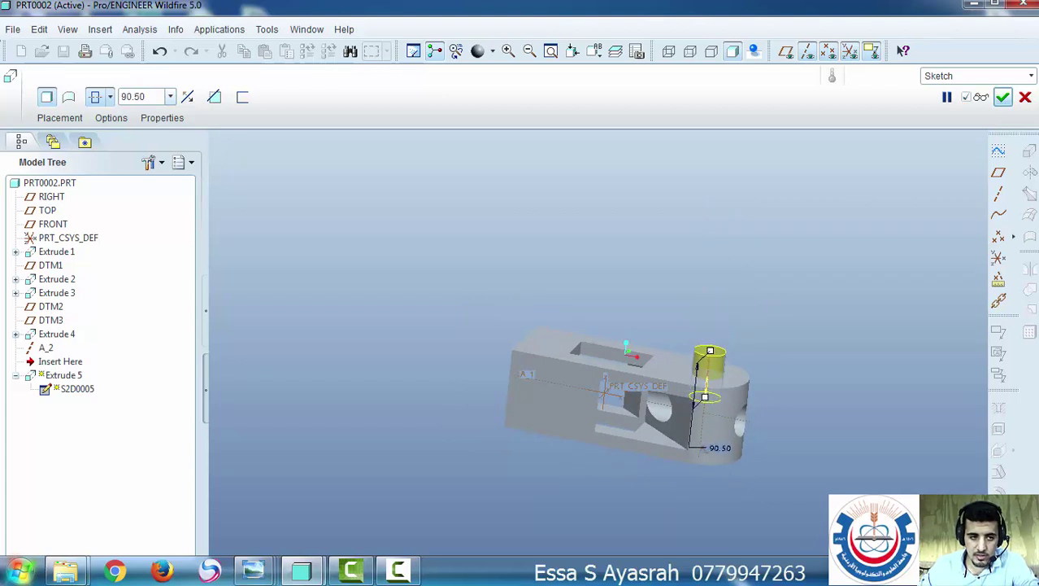
Switch the extrusion back to a one-sided blind depth and shorten it to about 48 into the solid
click(111, 97)
click(95, 120)
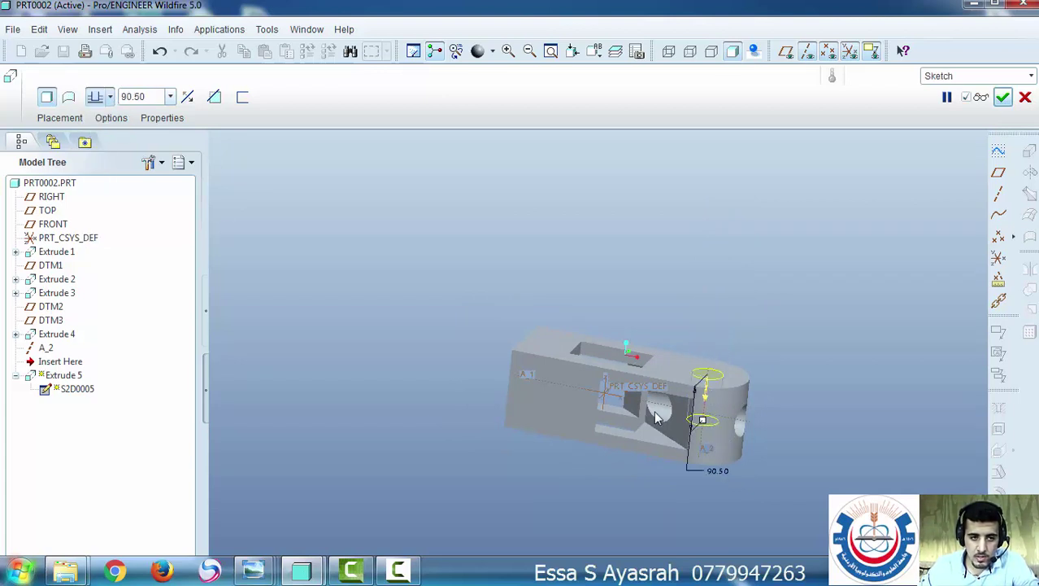
drag(712, 379, 710, 414)
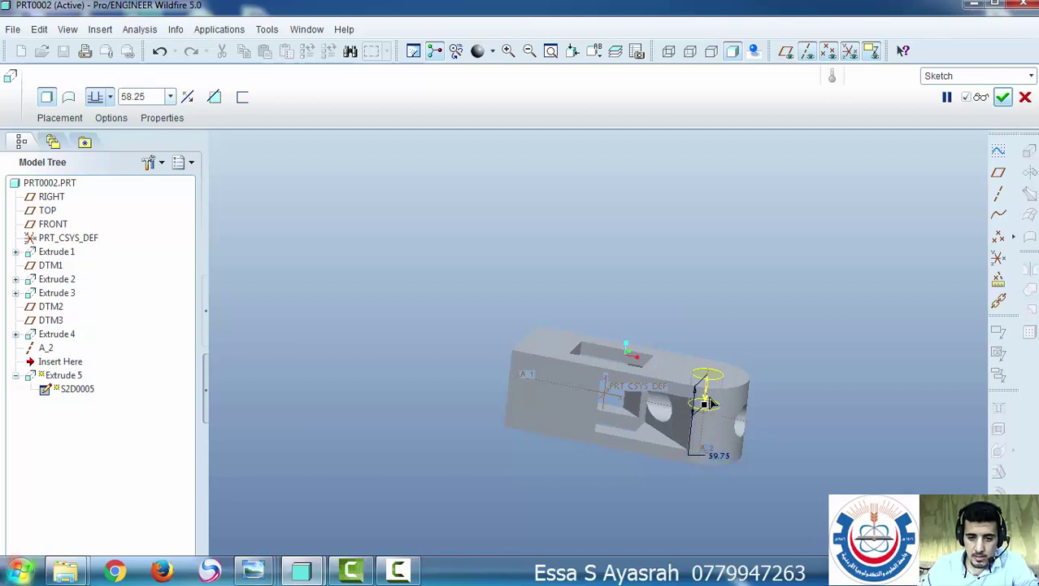
drag(710, 403, 711, 400)
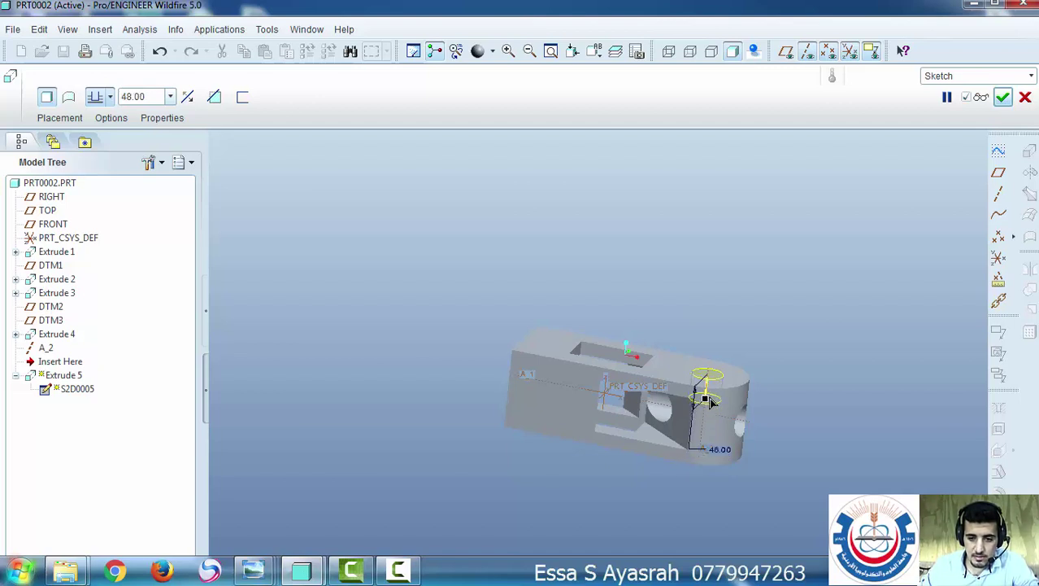
Set the circular extrusion's depth to 50, make it remove material, and preview the cut
double_click(718, 450)
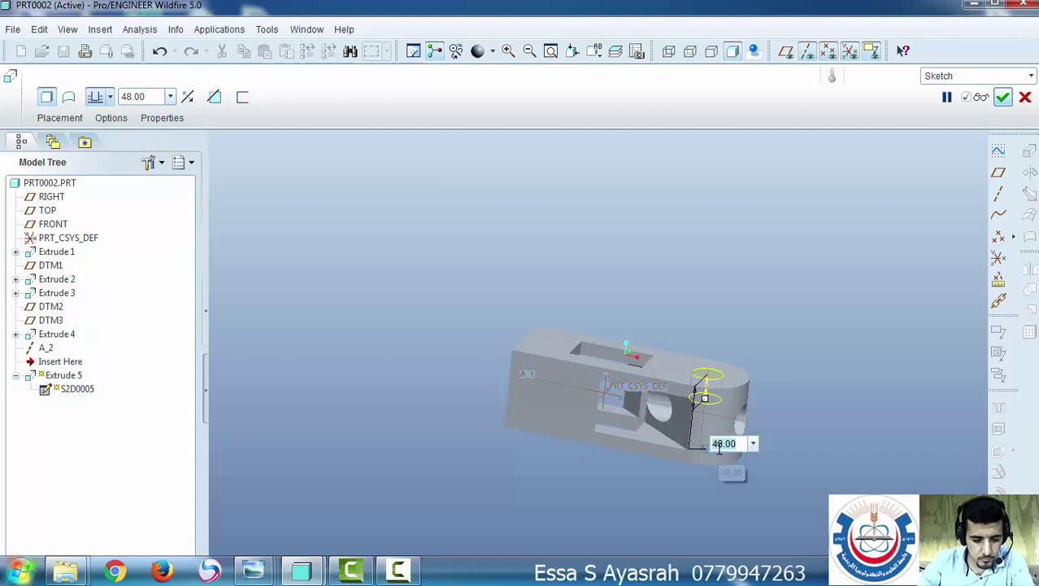
text(50)
key(Return)
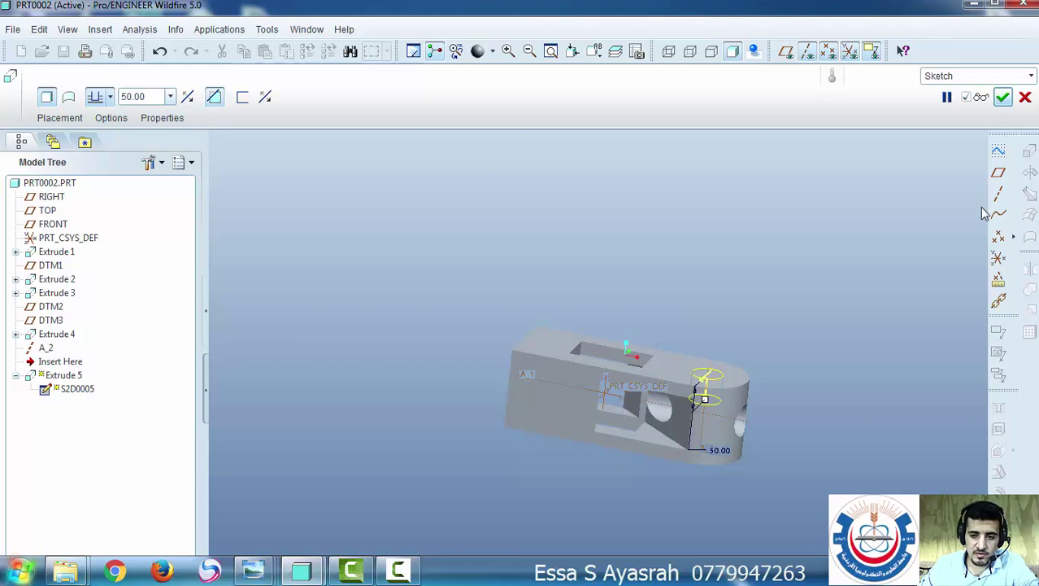
click(982, 97)
middle_drag(773, 369, 750, 380)
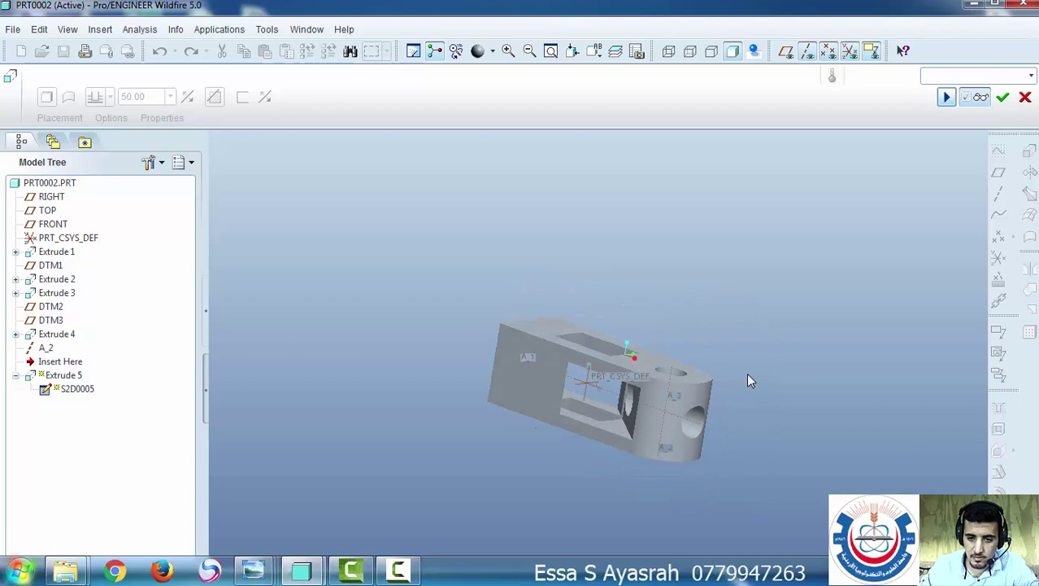
Extend the circular cut to a depth of about 220.63 through the rounded end, preview it, and complete the feature
click(947, 97)
drag(666, 398, 704, 445)
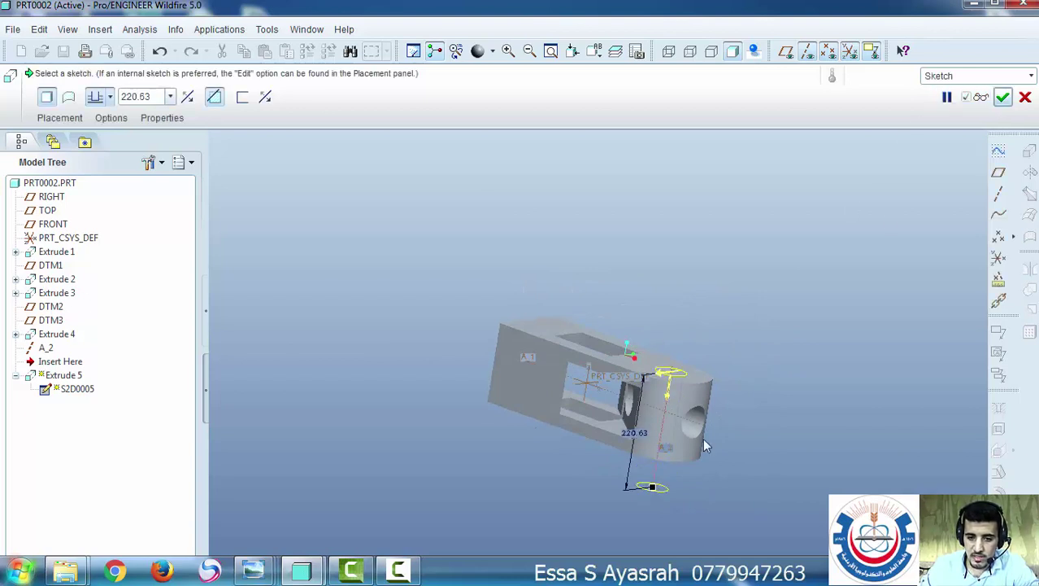
click(981, 97)
middle_drag(571, 481, 586, 463)
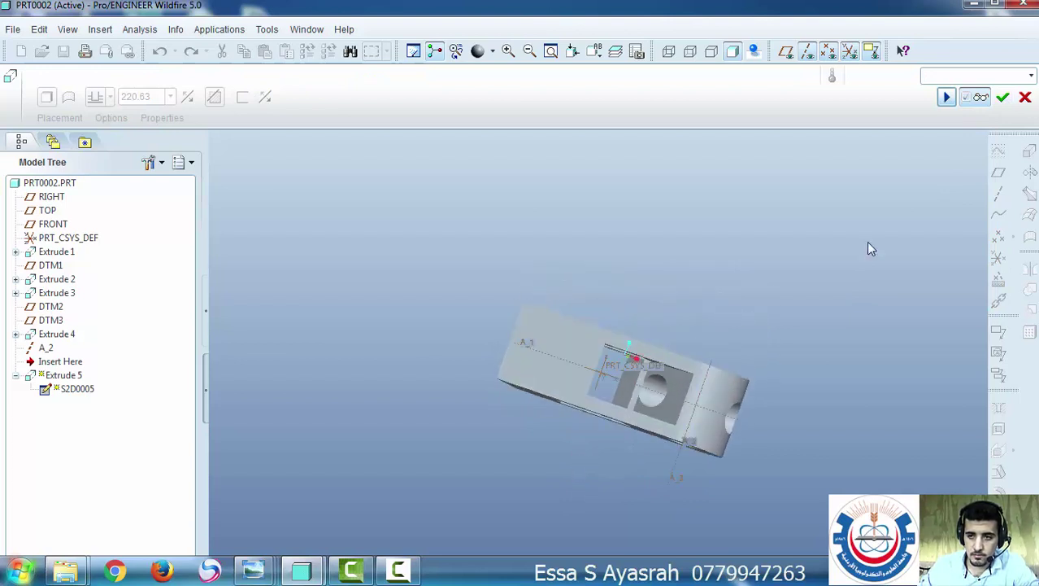
click(1007, 98)
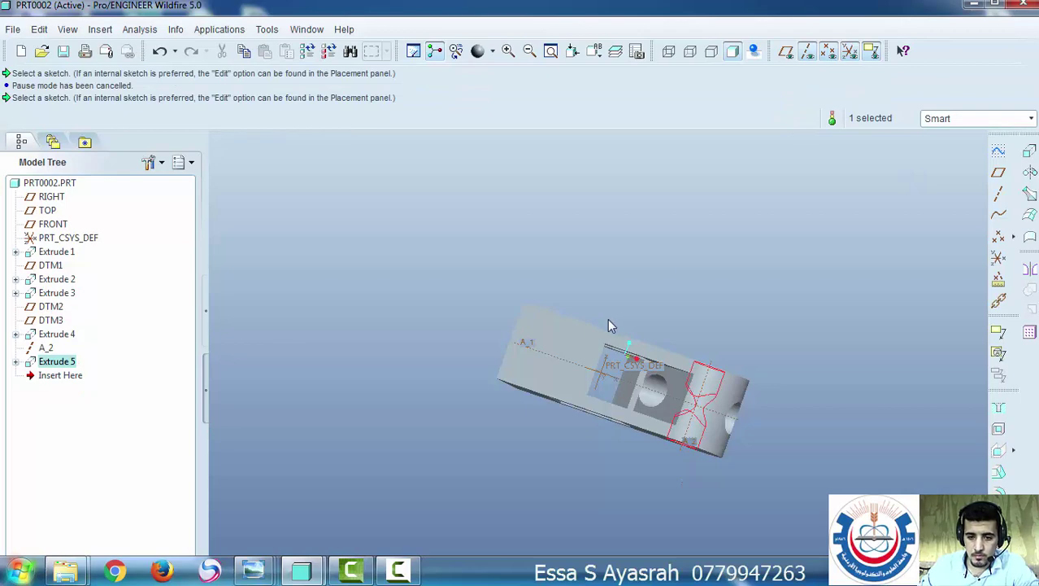
mouse_move(611, 326)
middle_down()
mouse_move(545, 395)
mouse_move(601, 349)
mouse_move(636, 300)
mouse_move(573, 420)
mouse_move(631, 319)
mouse_move(622, 334)
middle_up()
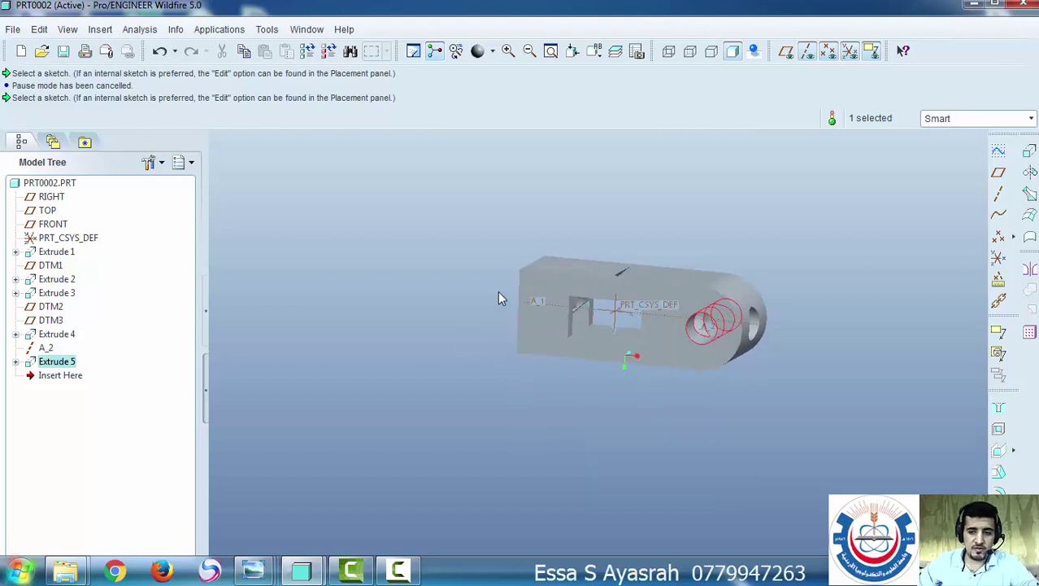
mouse_move(693, 308)
middle_down()
mouse_move(656, 297)
mouse_move(693, 305)
middle_up()
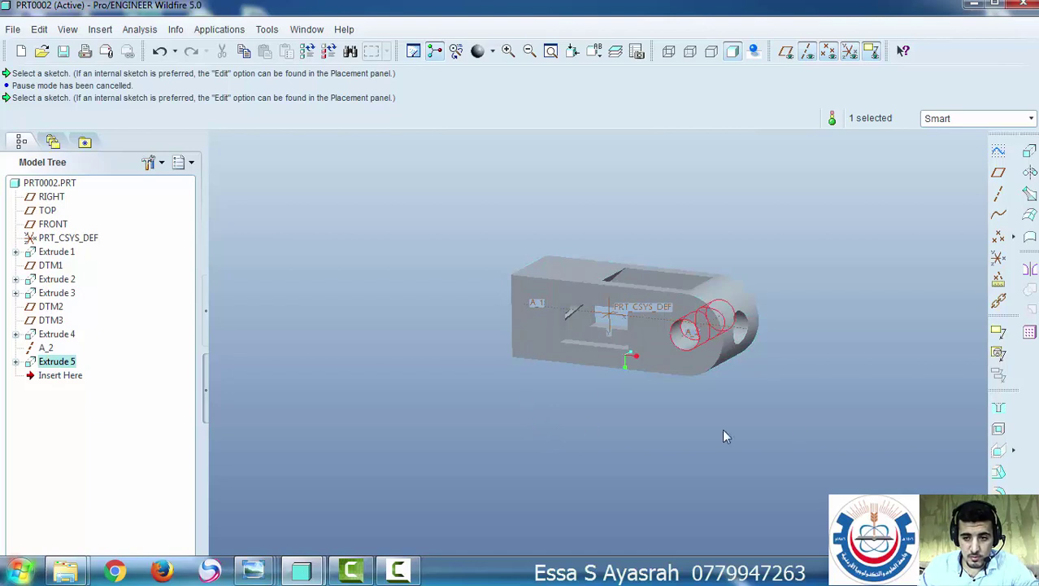
Start a Hole on the large flat side face, with linear offset references to the square end's edge and the adjacent long edge
click(1000, 410)
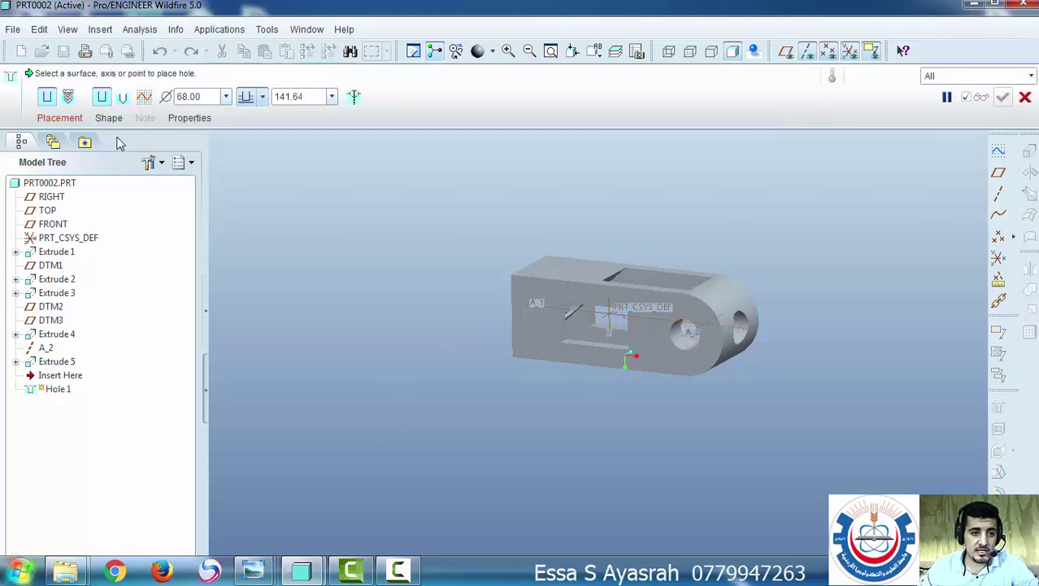
click(59, 118)
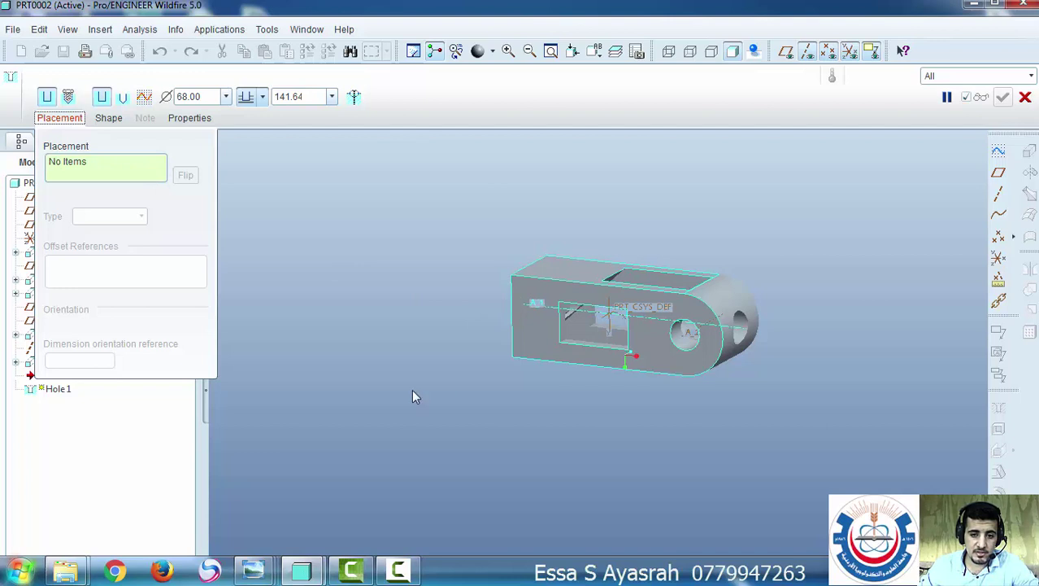
click(535, 320)
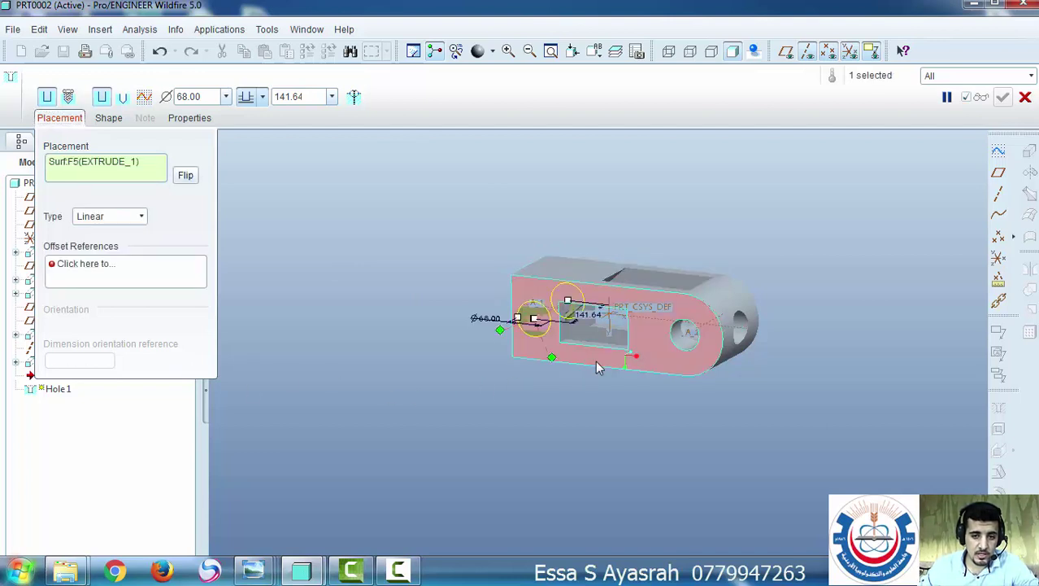
middle_drag(587, 332, 606, 319)
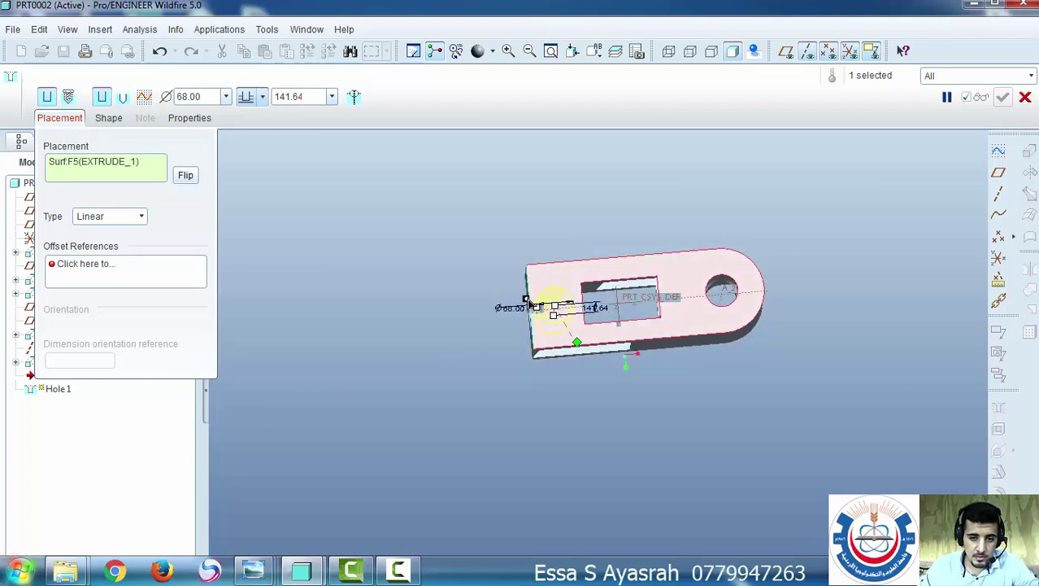
click(531, 299)
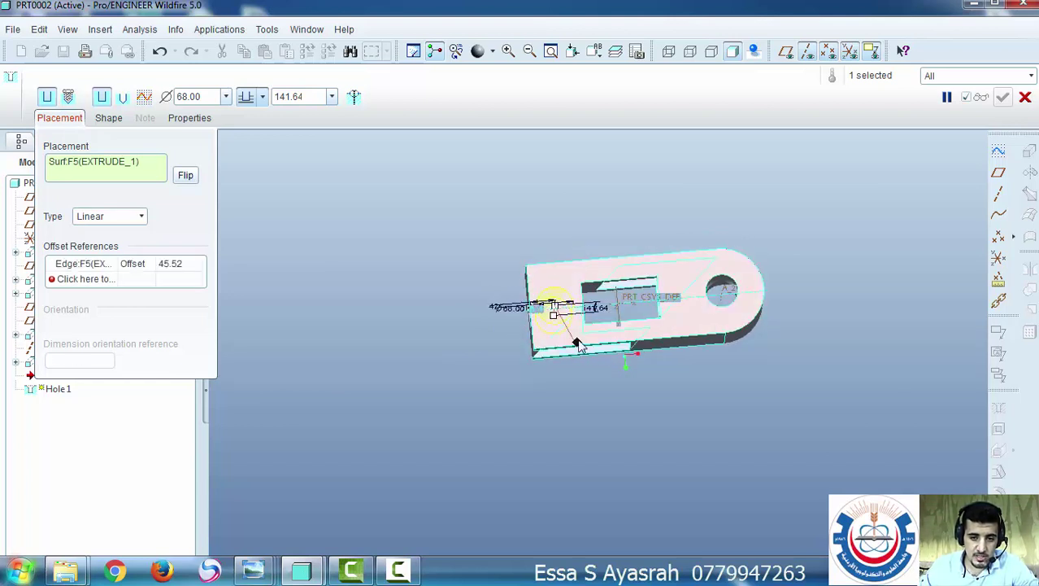
ctrl+click(568, 350)
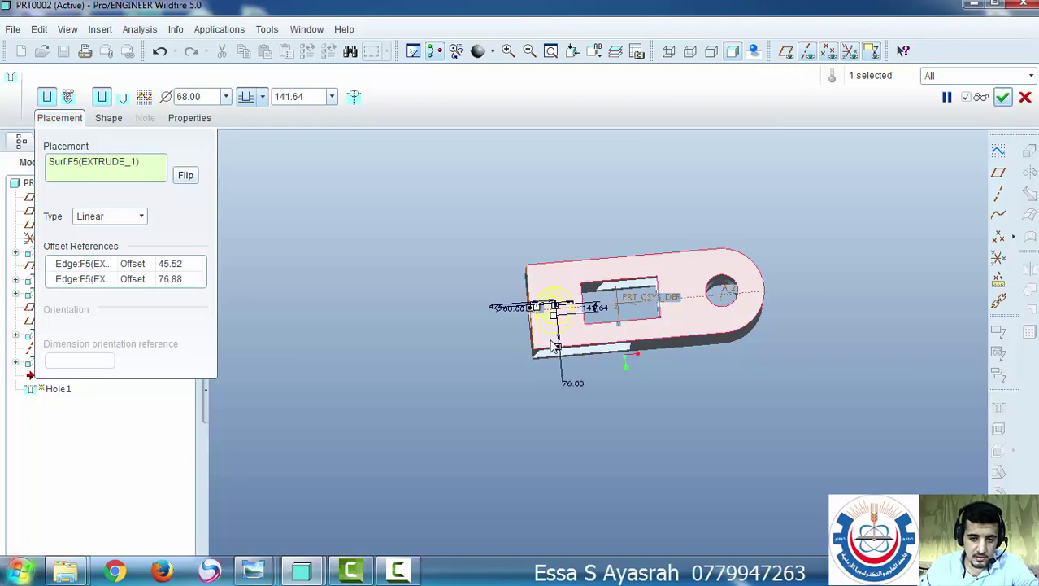
Extend the hole's depth to about 267 through the body, then flip the drill direction and flip it back
scroll(594, 314, down, 3)
scroll(594, 317, down, 2)
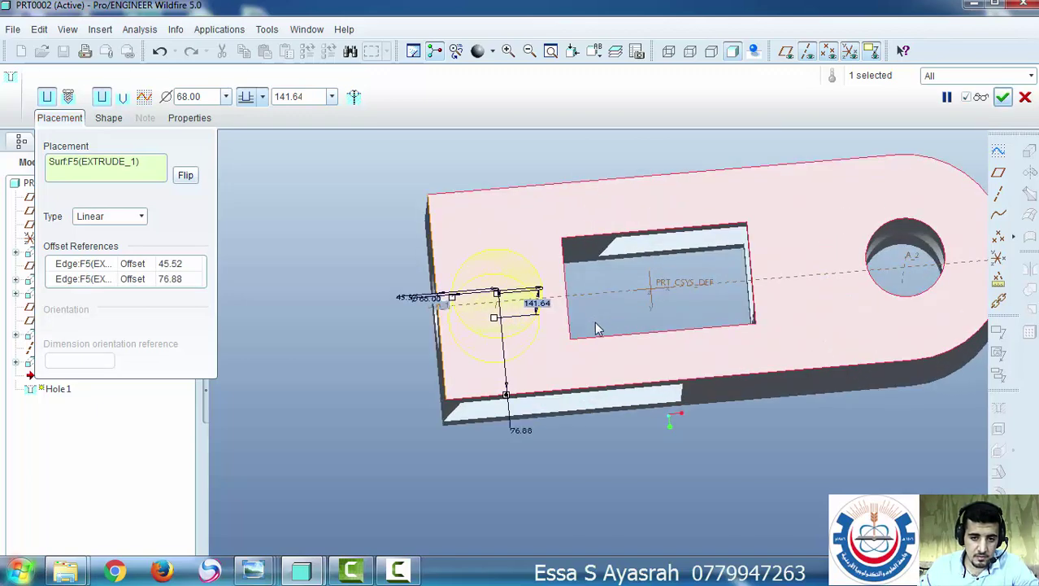
middle_drag(595, 321, 537, 326)
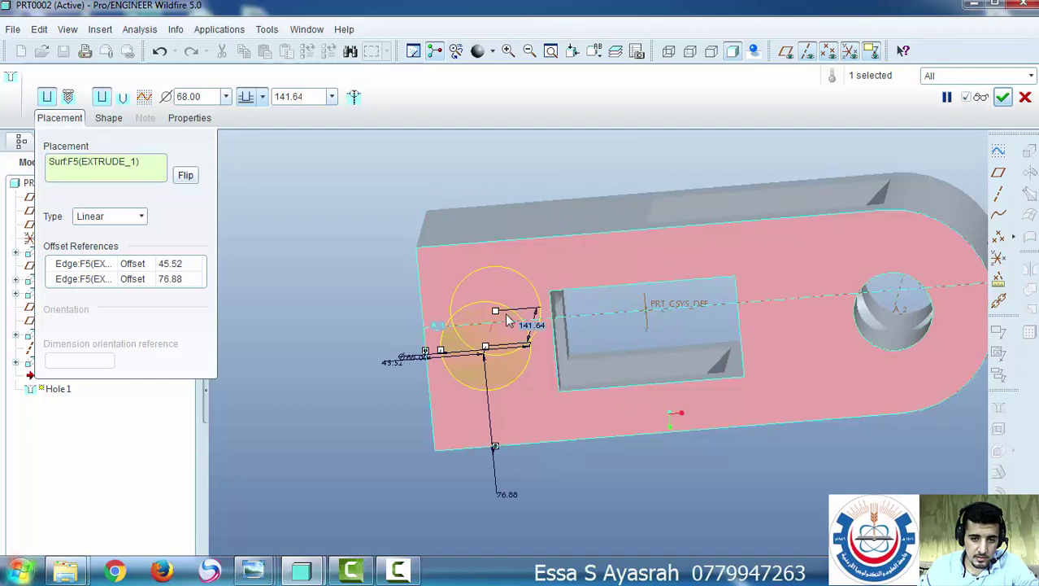
drag(498, 313, 537, 271)
middle_drag(557, 285, 511, 163)
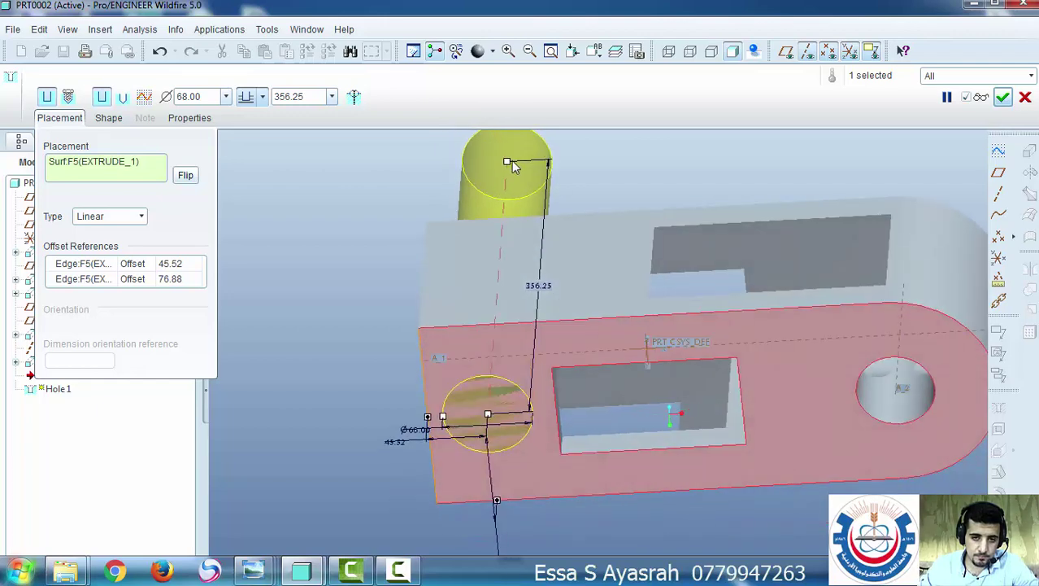
drag(512, 160, 504, 228)
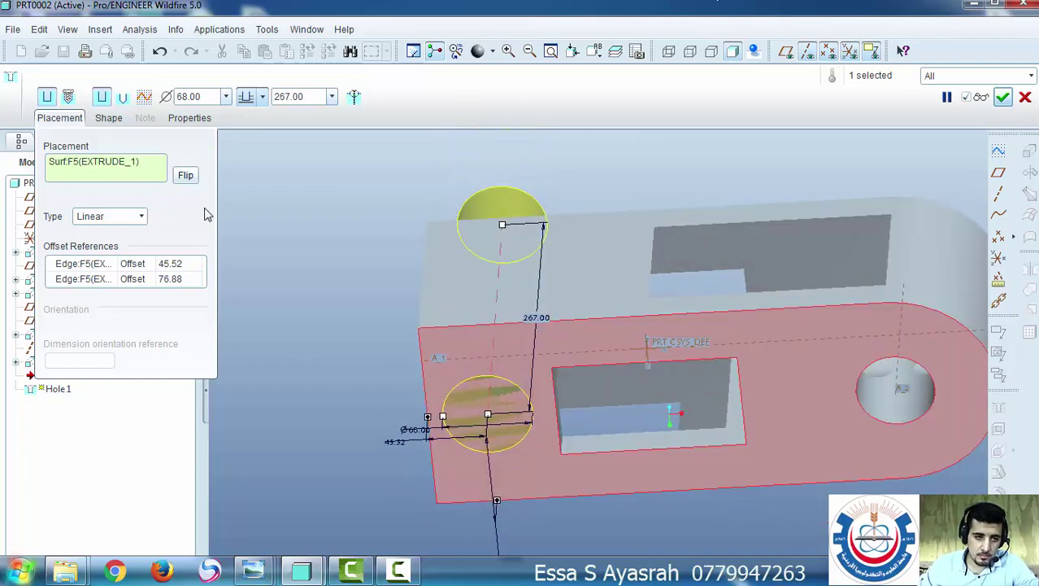
click(186, 174)
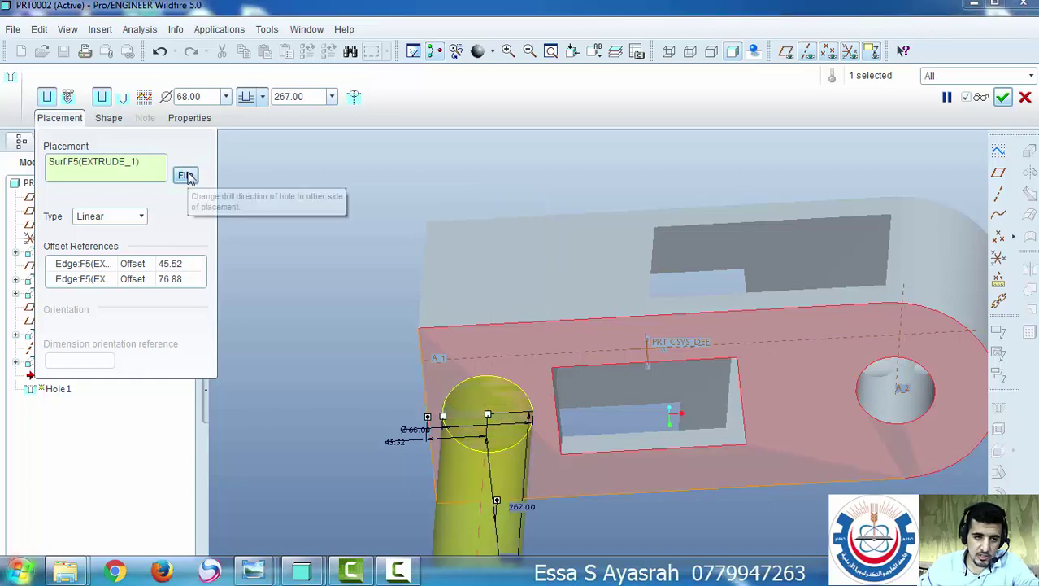
click(186, 175)
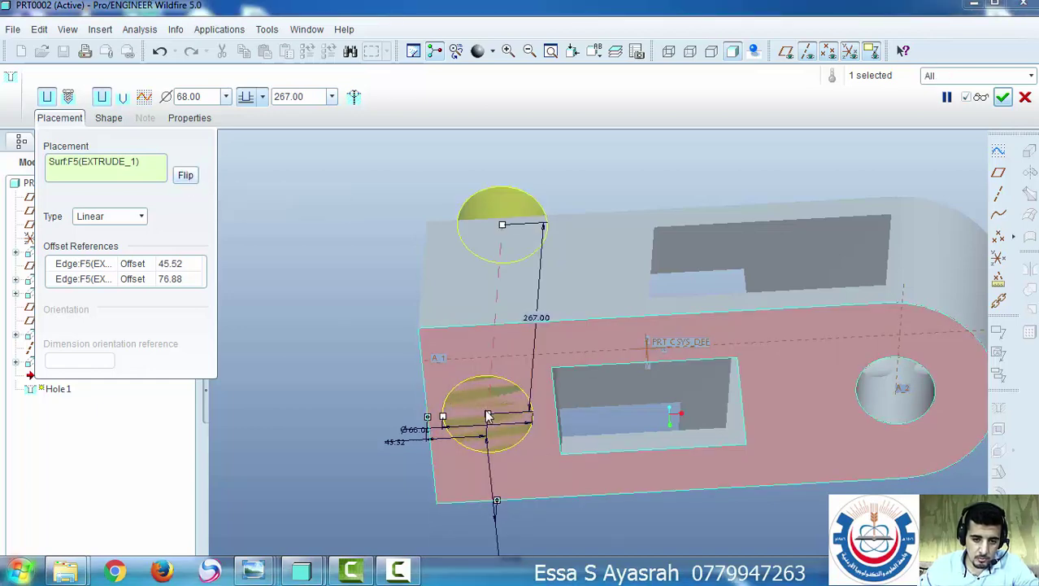
Move the hole to offsets of about 60.26 and 102.73 from its reference edges, and set its diameter to 50
drag(487, 415, 513, 395)
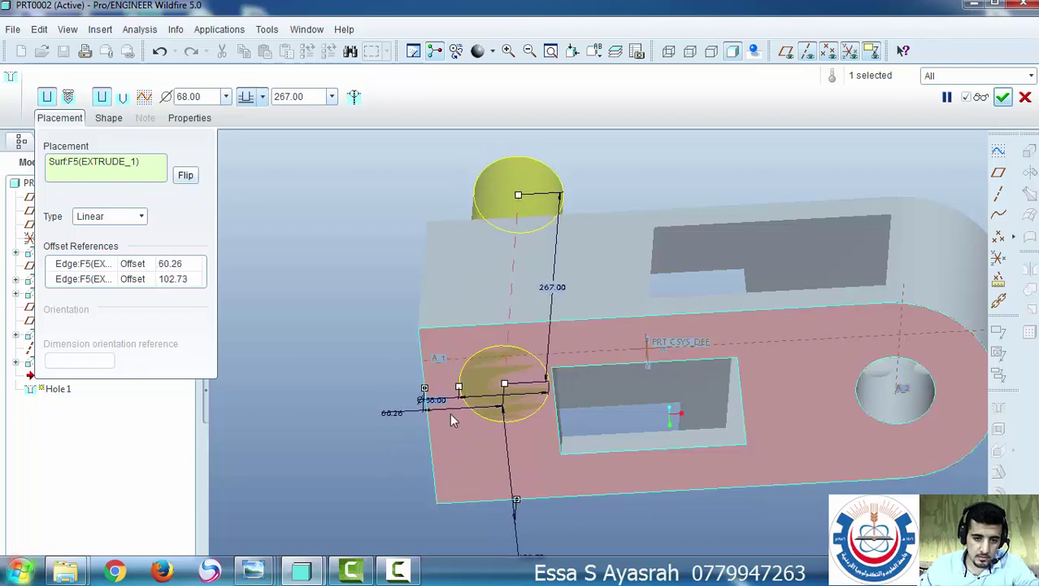
double_click(439, 400)
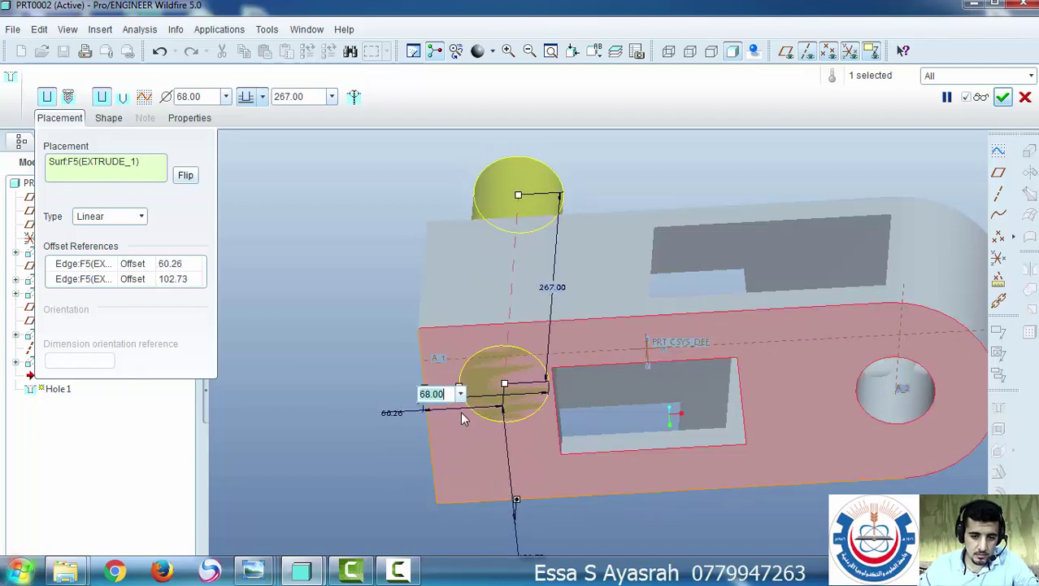
text(5)
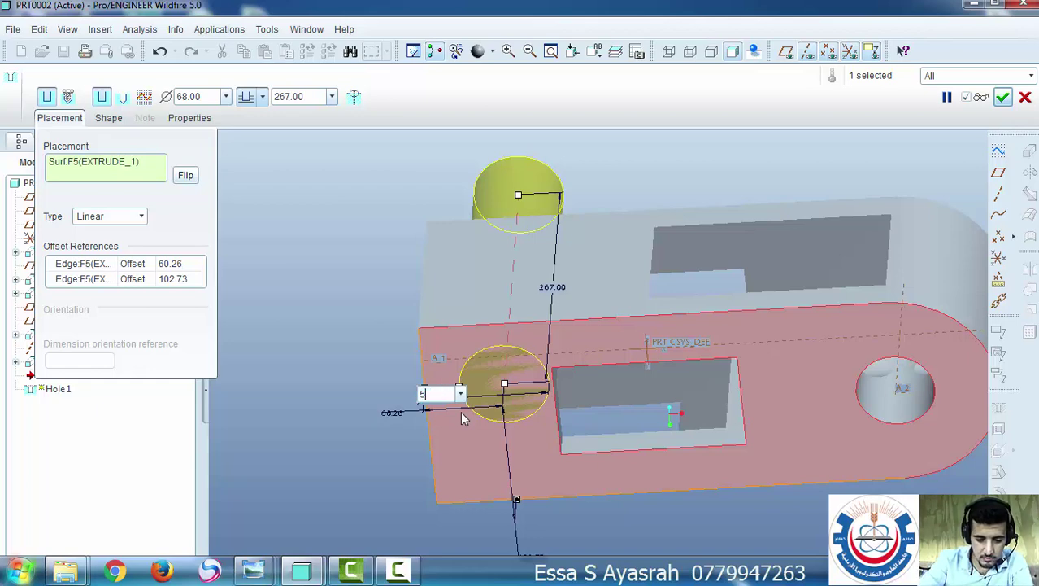
text(0)
key(Return)
Set both of the hole's offsets from its reference edges to 50
middle_drag(482, 394, 498, 341)
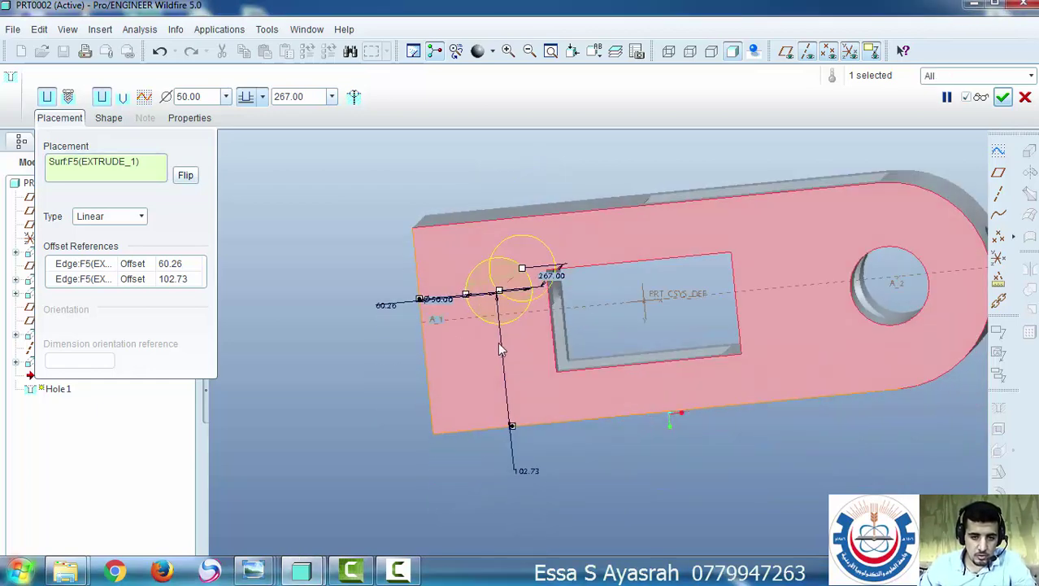
double_click(390, 306)
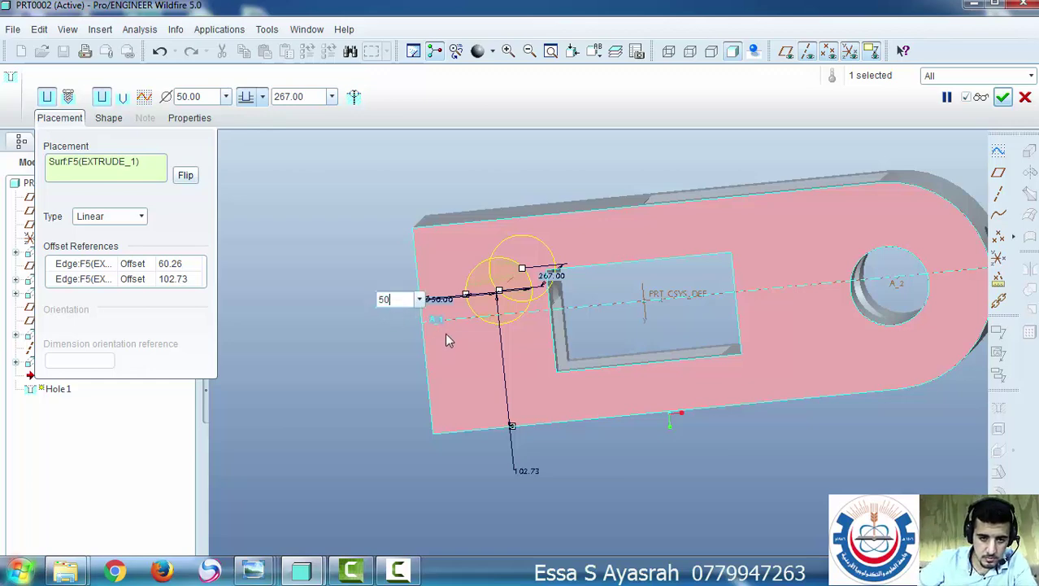
key(Return)
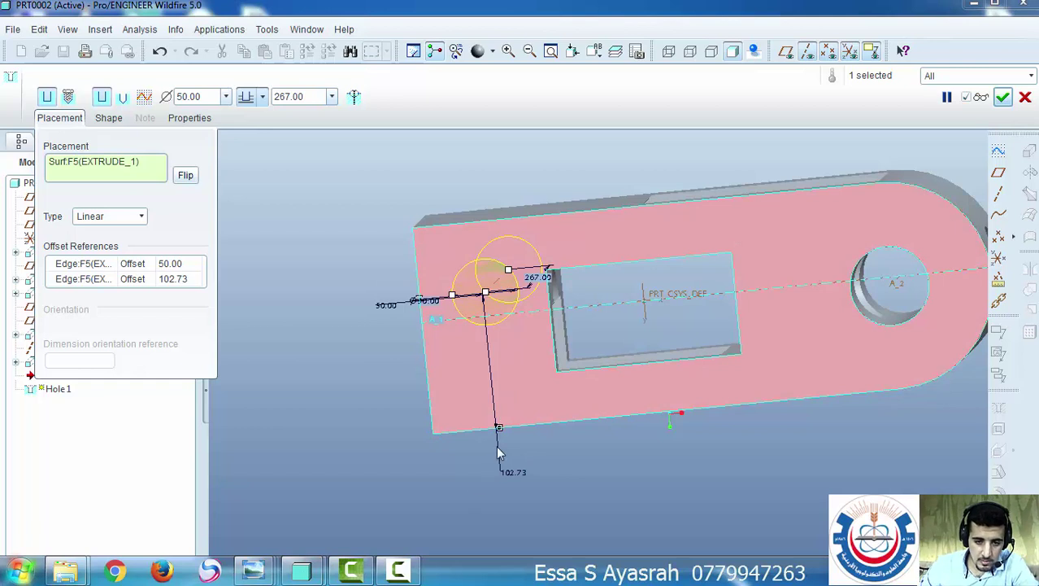
double_click(513, 470)
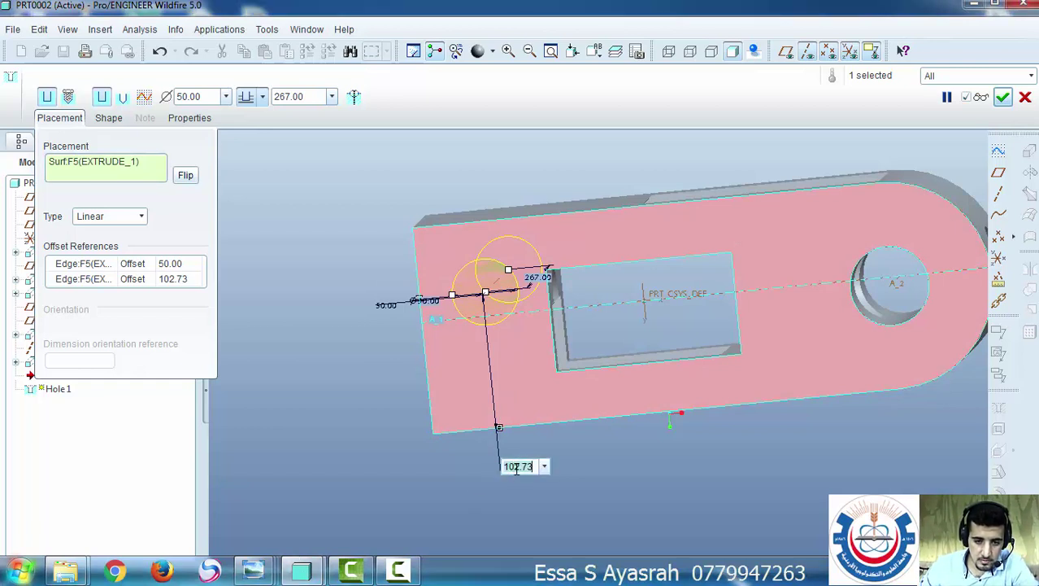
text(50)
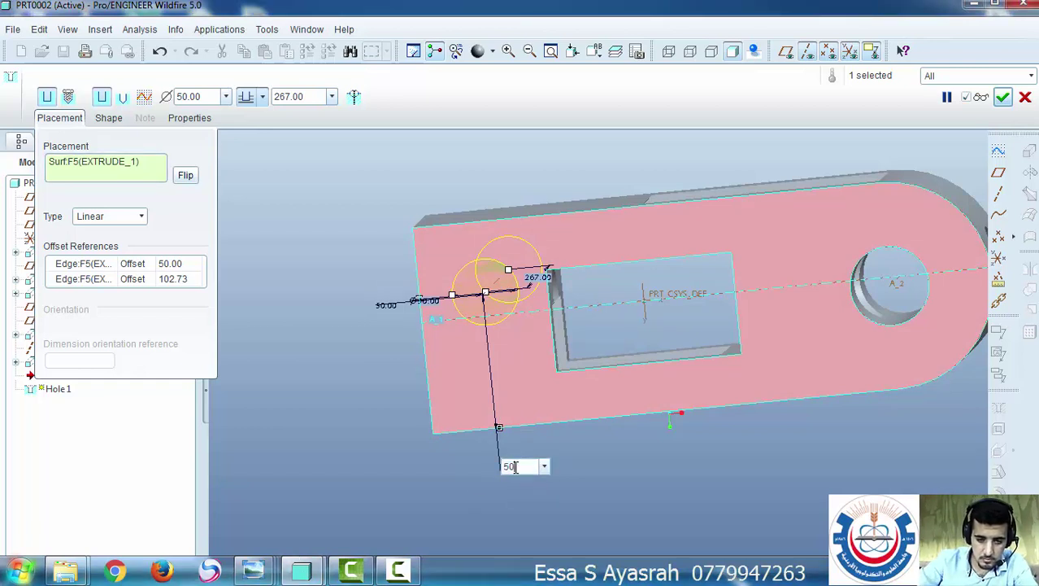
key(Return)
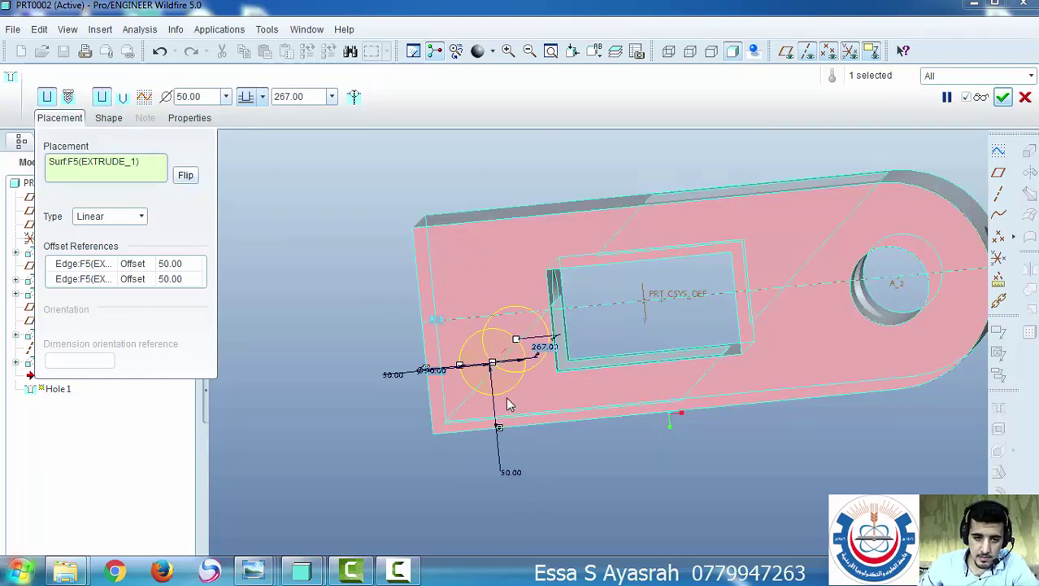
Reattach the hole's second offset reference from the long outer edge to the rectangular window's lower edge, and complete the hole
middle_drag(508, 403, 520, 382)
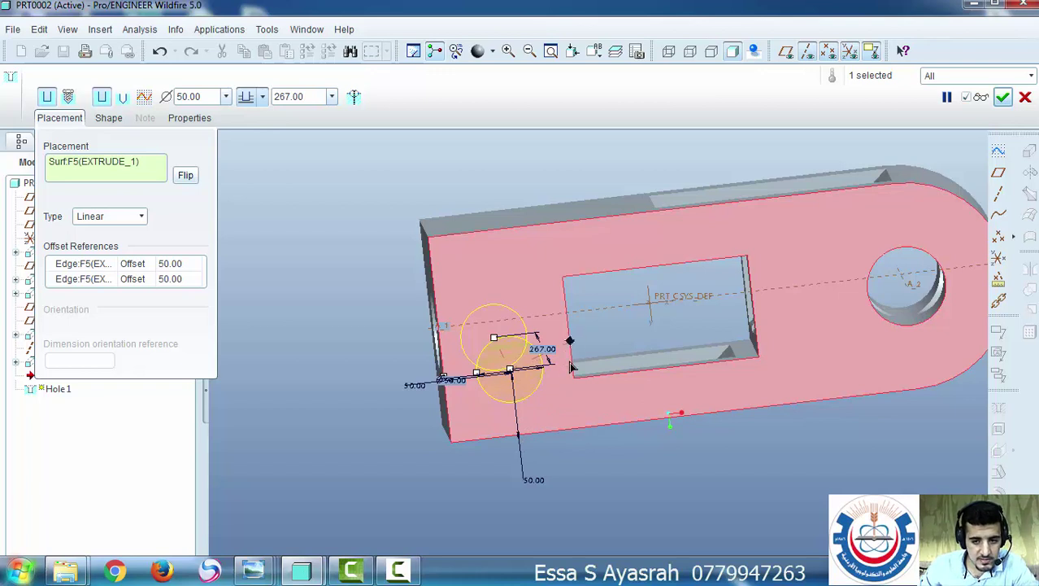
drag(519, 432, 569, 361)
middle_drag(569, 361, 535, 404)
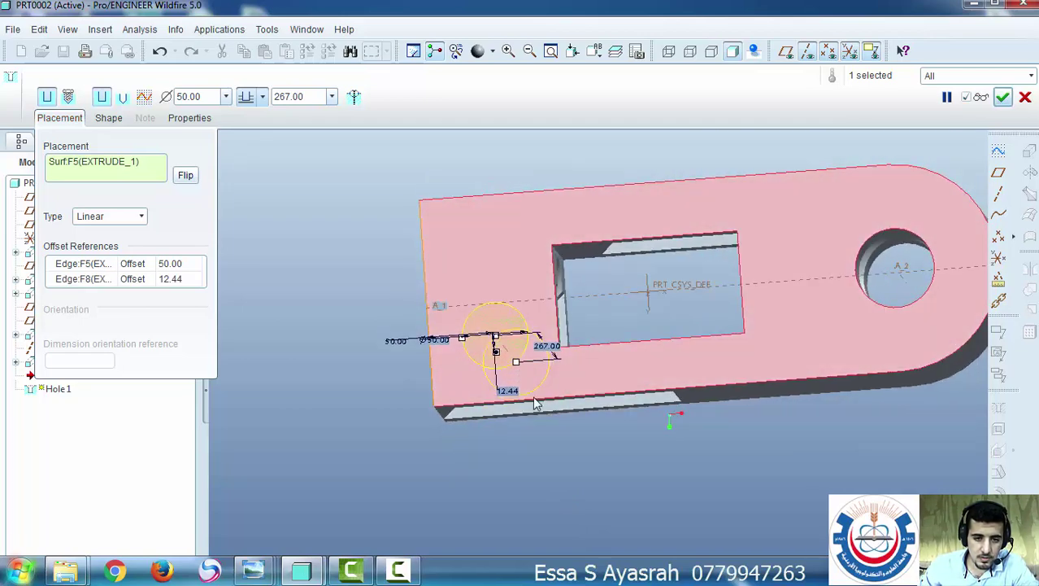
middle_drag(527, 367, 547, 402)
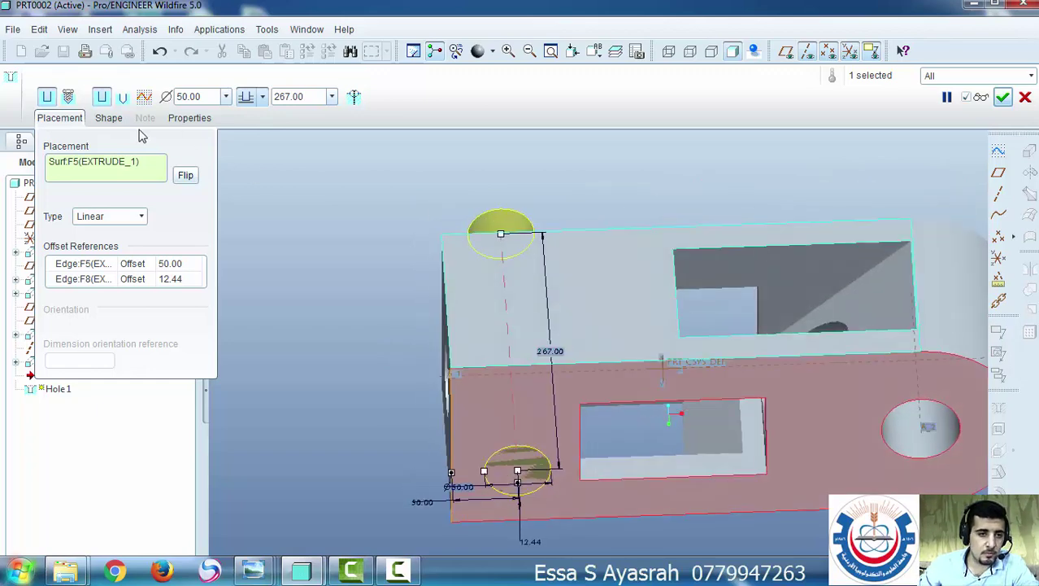
middle_drag(648, 357, 646, 399)
click(1005, 96)
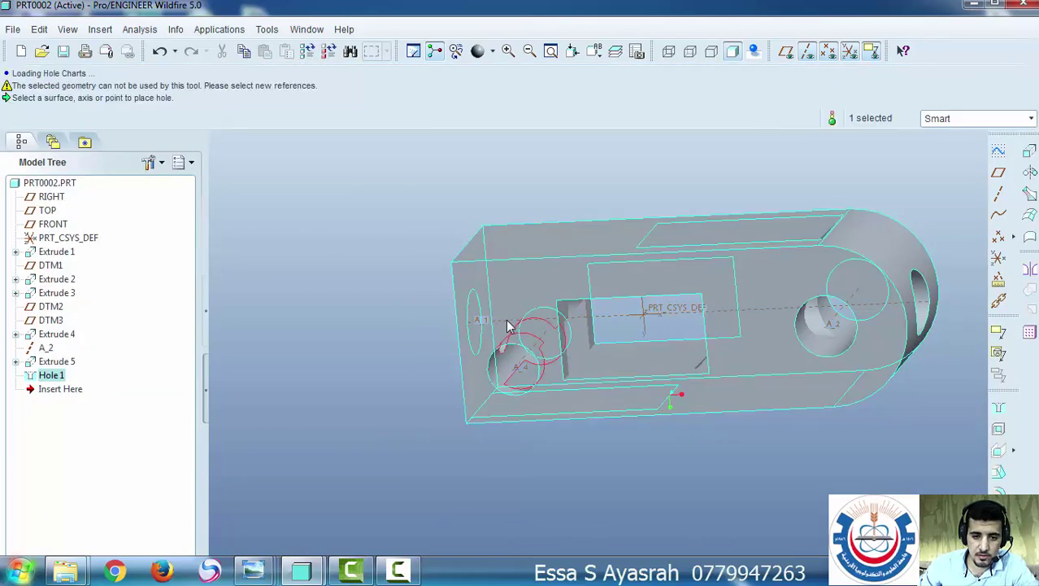
middle_drag(513, 328, 478, 336)
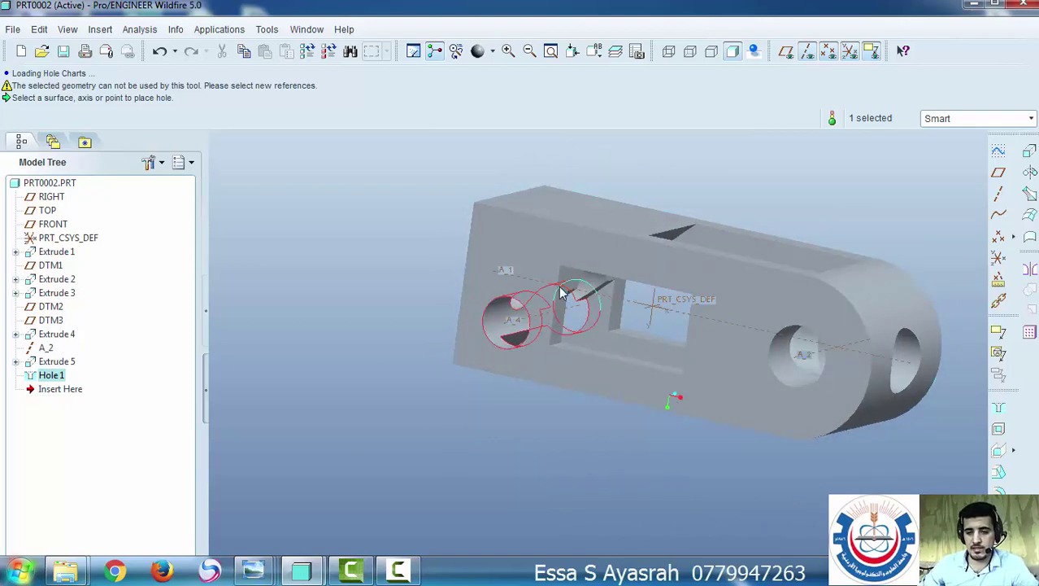
click(392, 260)
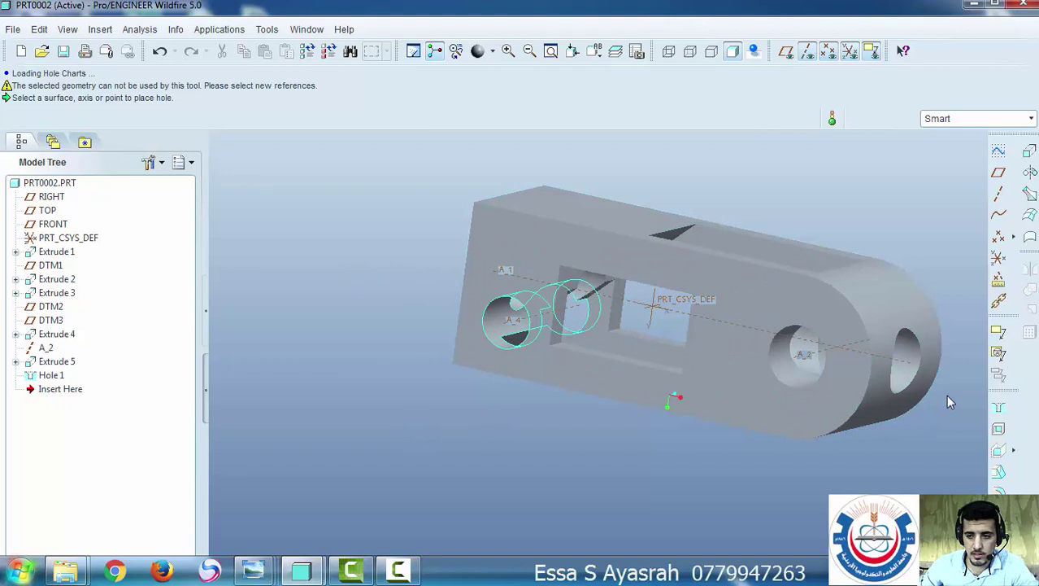
click(998, 406)
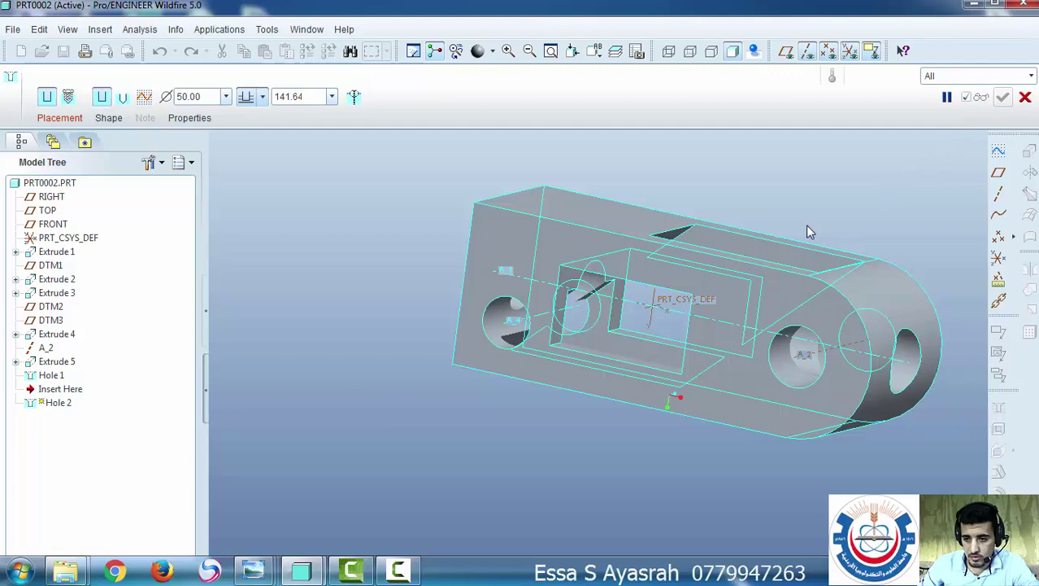
middle_drag(820, 224, 810, 222)
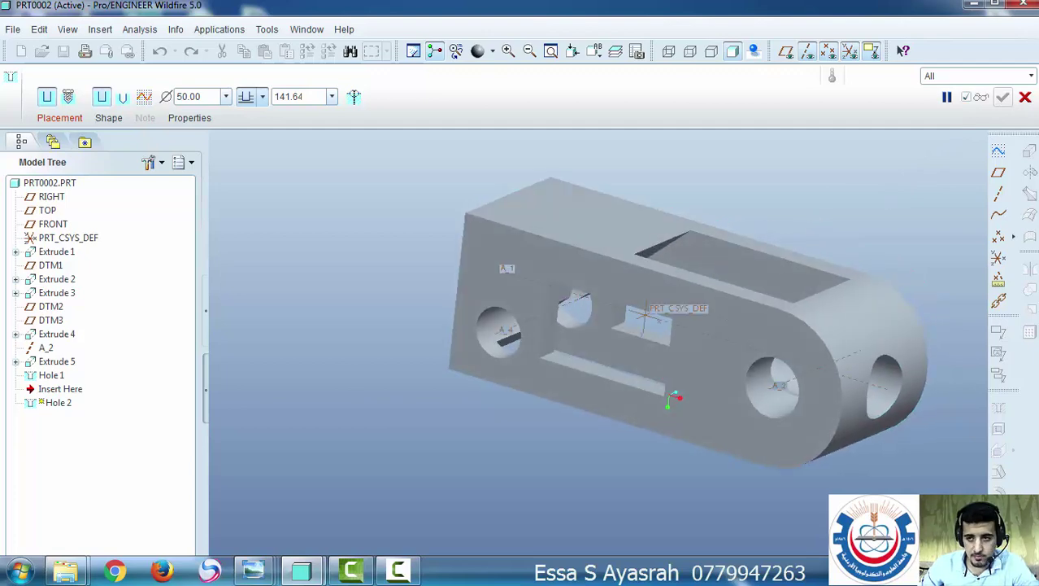
click(1024, 98)
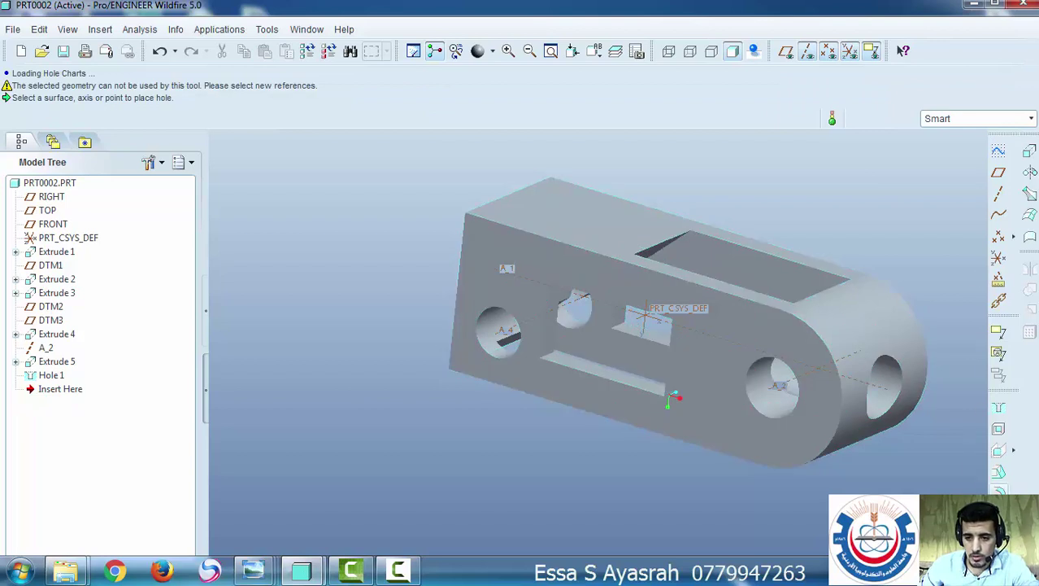
Chamfer the upper edge of the block's flat end with a D x D chamfer of 15.50
click(999, 471)
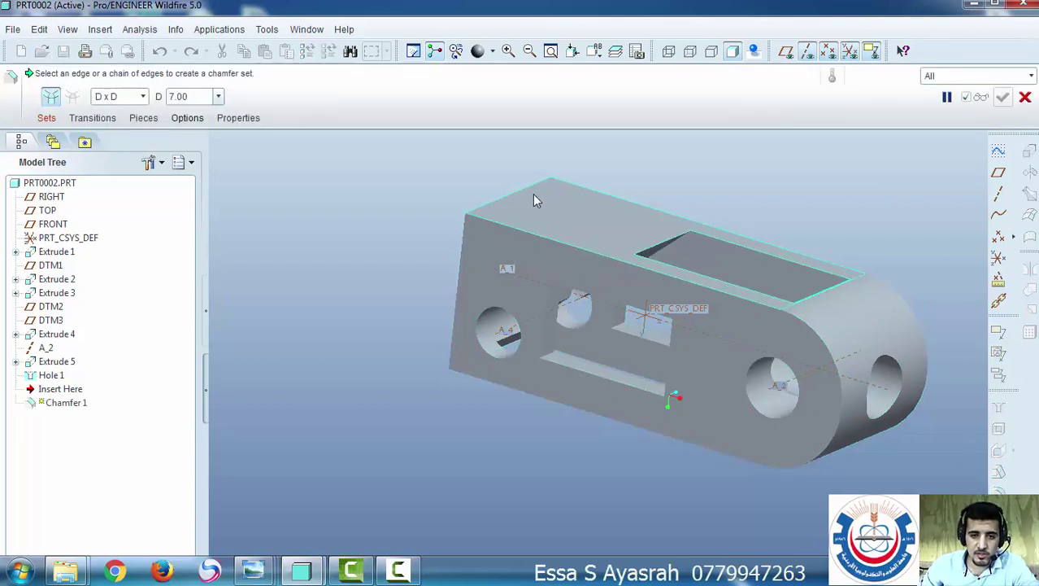
click(522, 190)
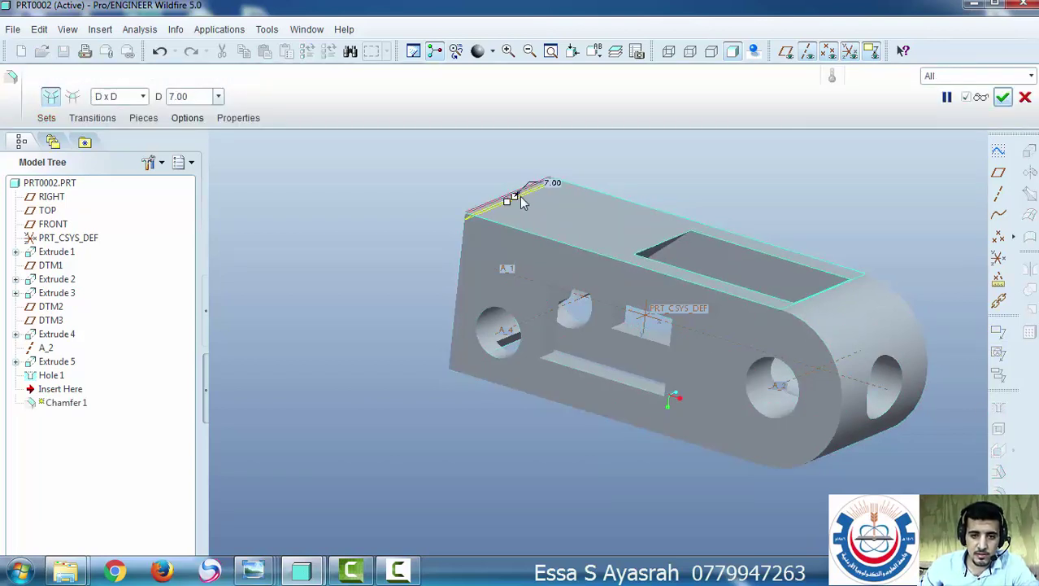
drag(515, 197, 522, 197)
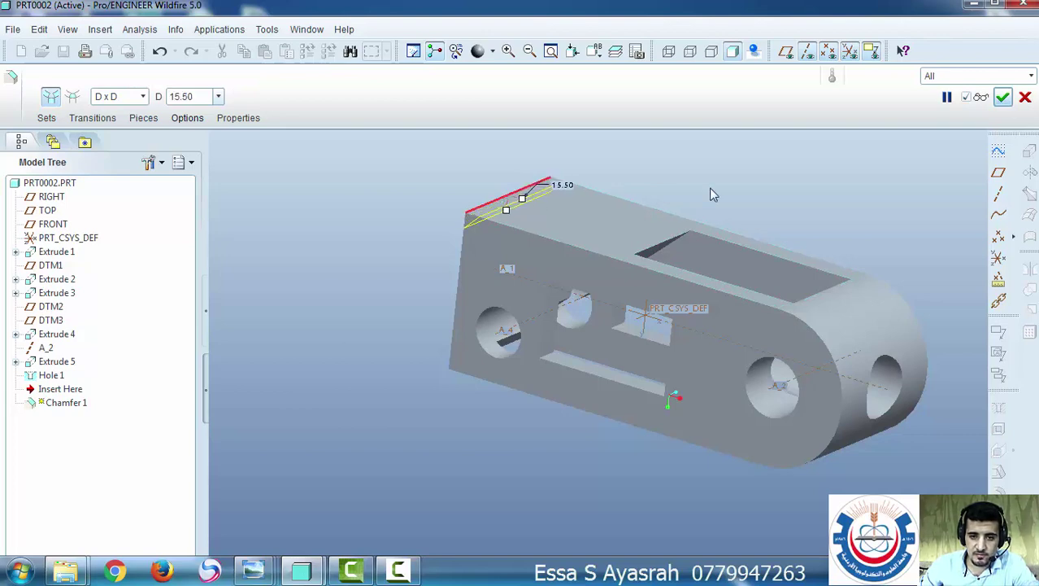
mouse_move(487, 244)
middle_down()
mouse_move(550, 262)
mouse_move(615, 220)
mouse_move(618, 240)
middle_up()
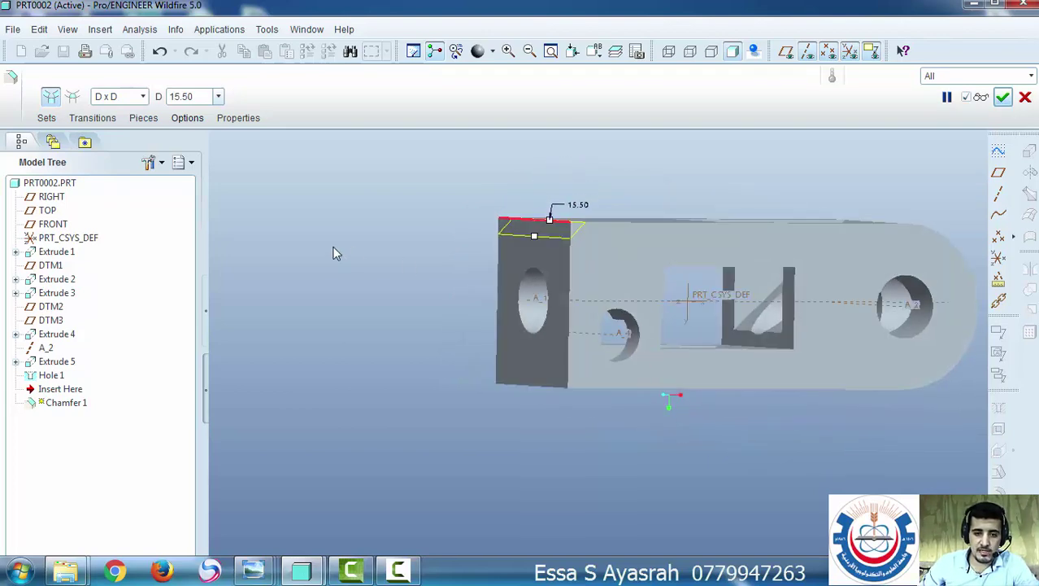
middle_click(387, 237)
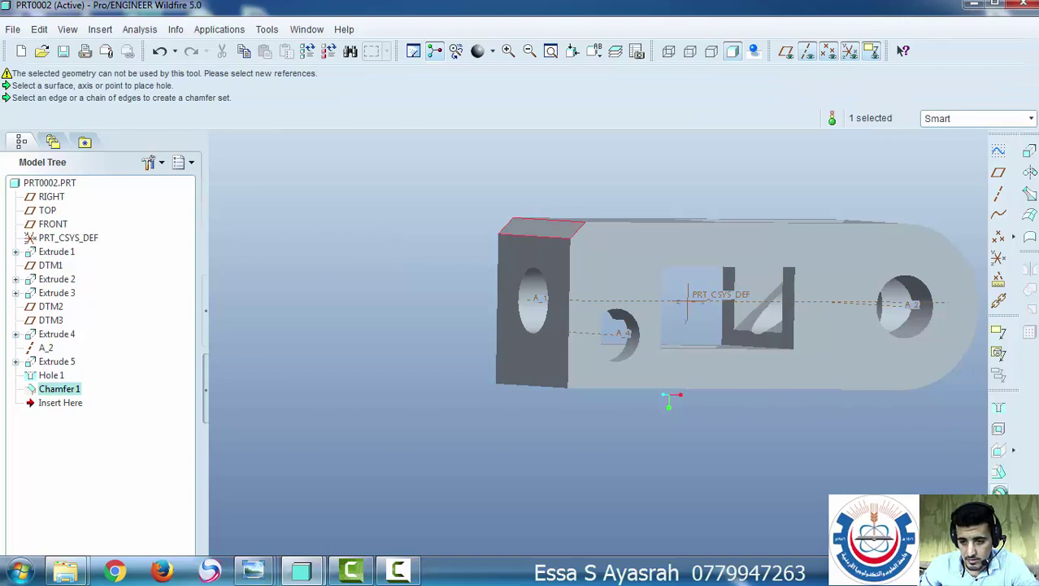
Round the lower edge of the block's flat end, enlarging the radius beyond 7.00 by eye, and clear the selection
key(r)
click(521, 383)
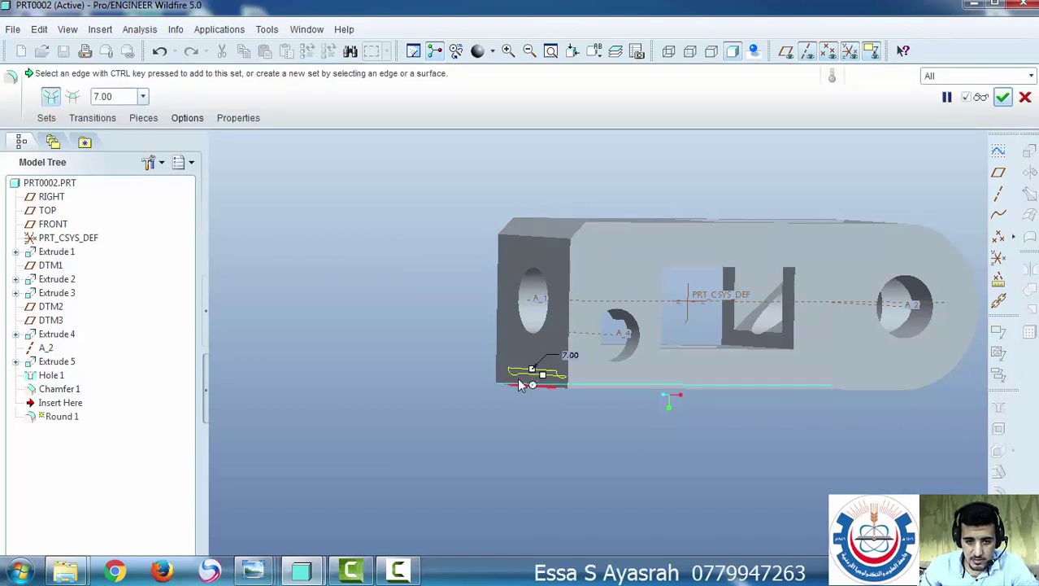
mouse_move(536, 372)
mouse_down()
mouse_move(531, 345)
mouse_move(544, 371)
mouse_up()
middle_click(533, 364)
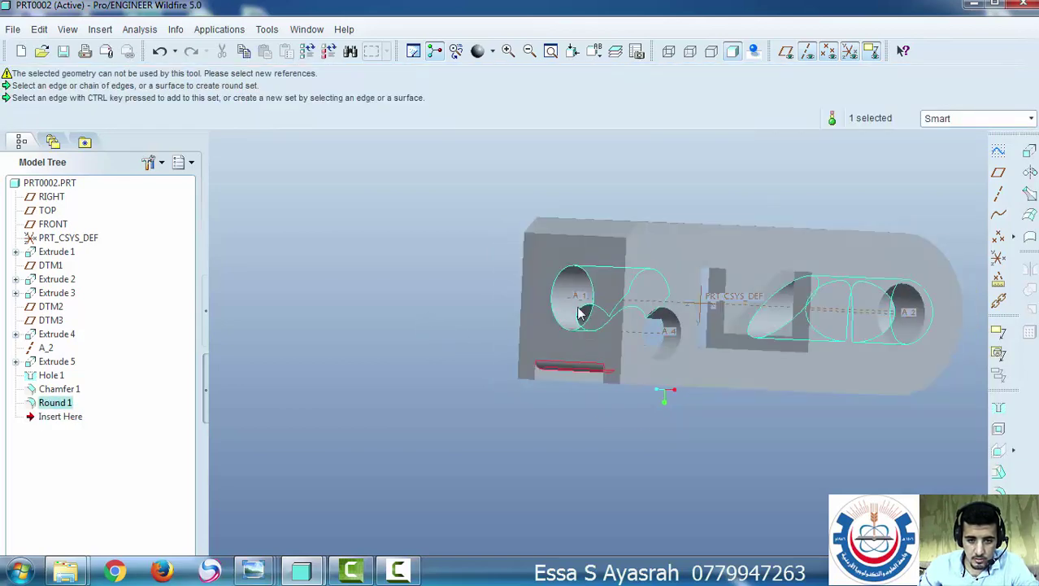
middle_drag(558, 339, 597, 330)
middle_drag(570, 274, 476, 269)
click(474, 266)
middle_drag(659, 300, 516, 281)
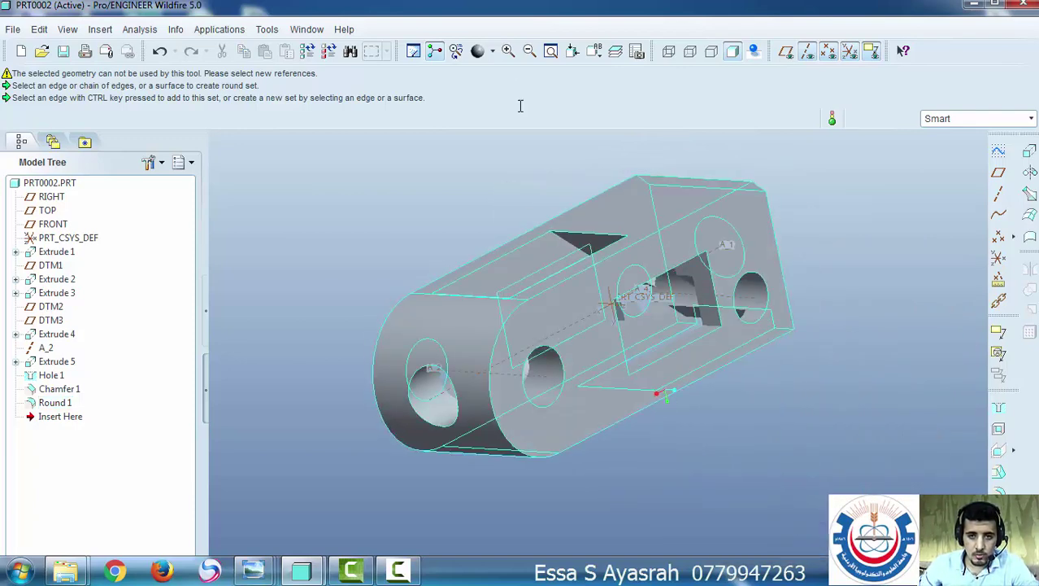
Turn on the display of the datum planes for the whole model
click(492, 50)
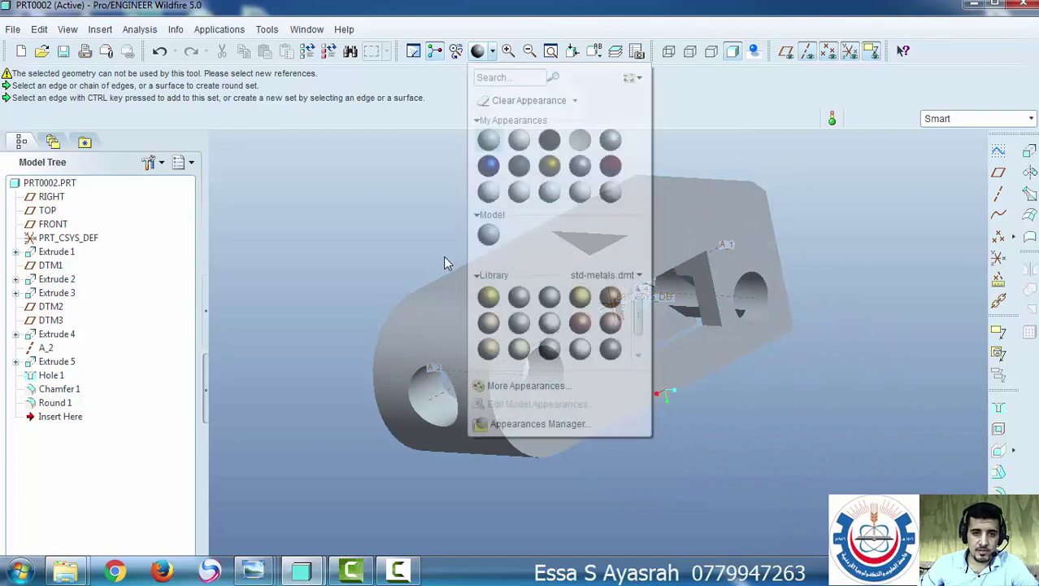
click(399, 196)
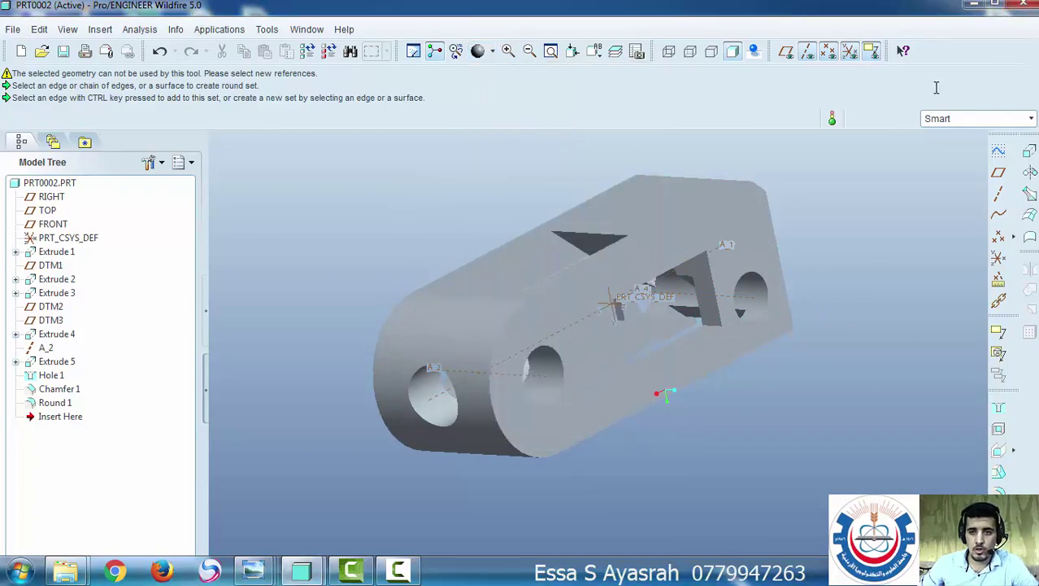
click(784, 51)
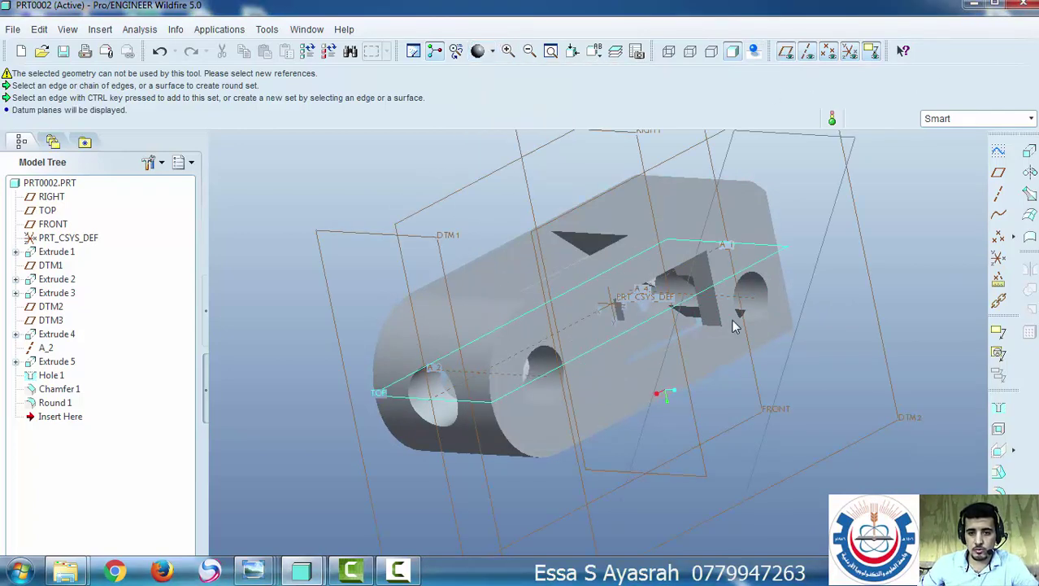
key(ctrl+d)
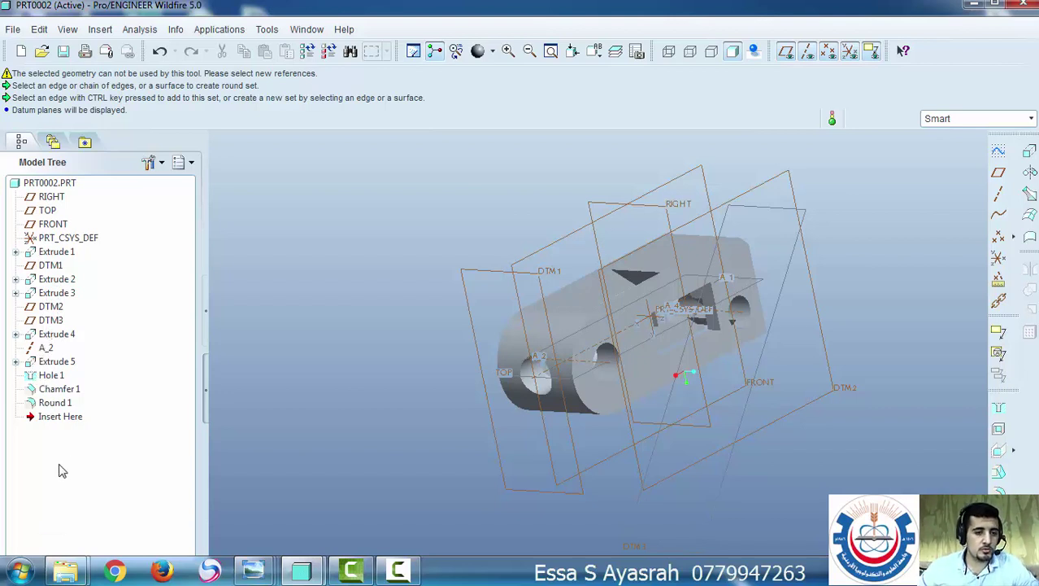
Group Extrude 1, Extrude 2, Extrude 3 and Extrude 4 together, including all features in between
click(54, 405)
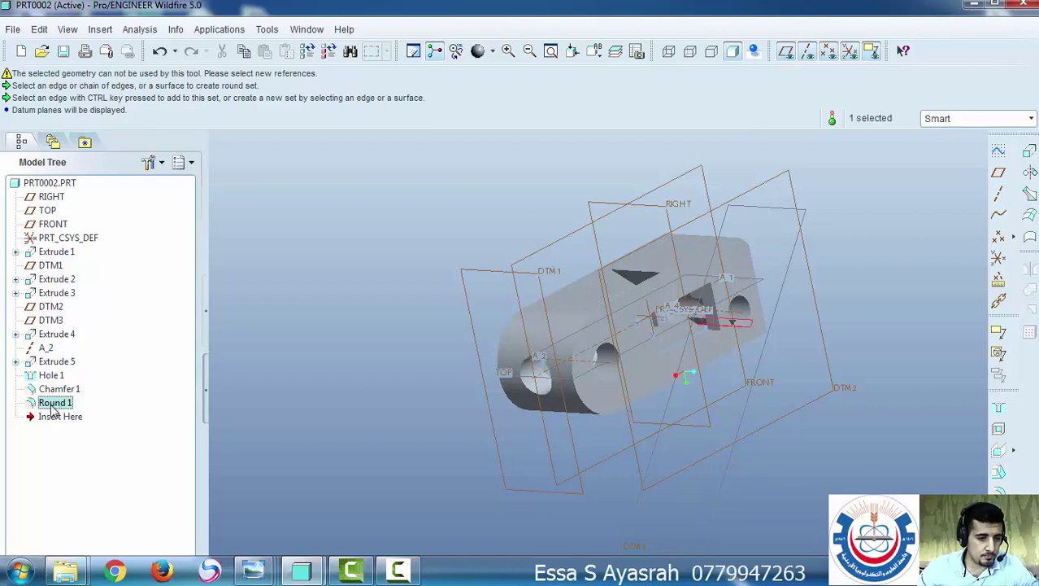
click(57, 254)
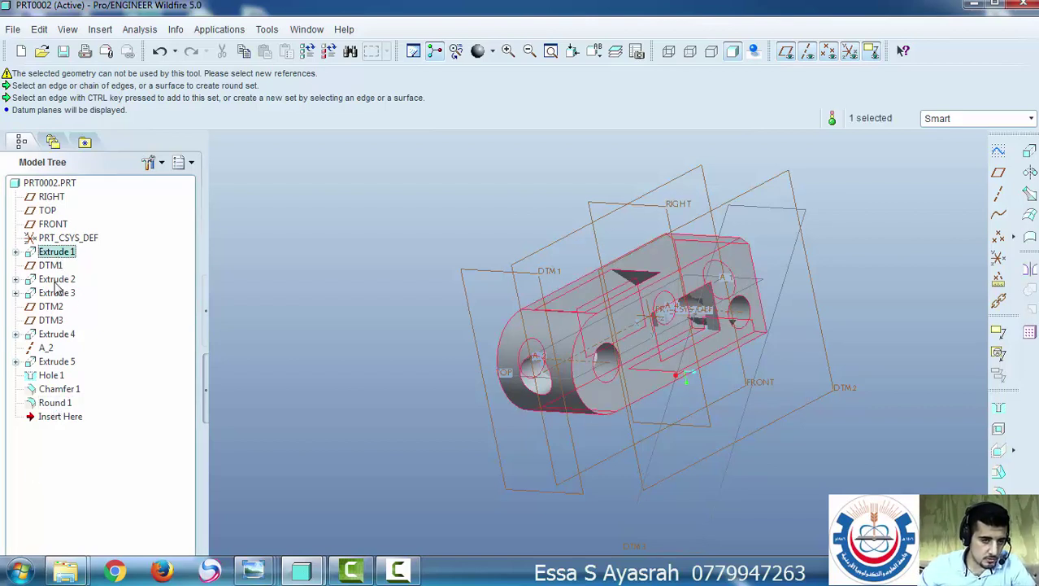
ctrl+click(57, 279)
ctrl+click(58, 293)
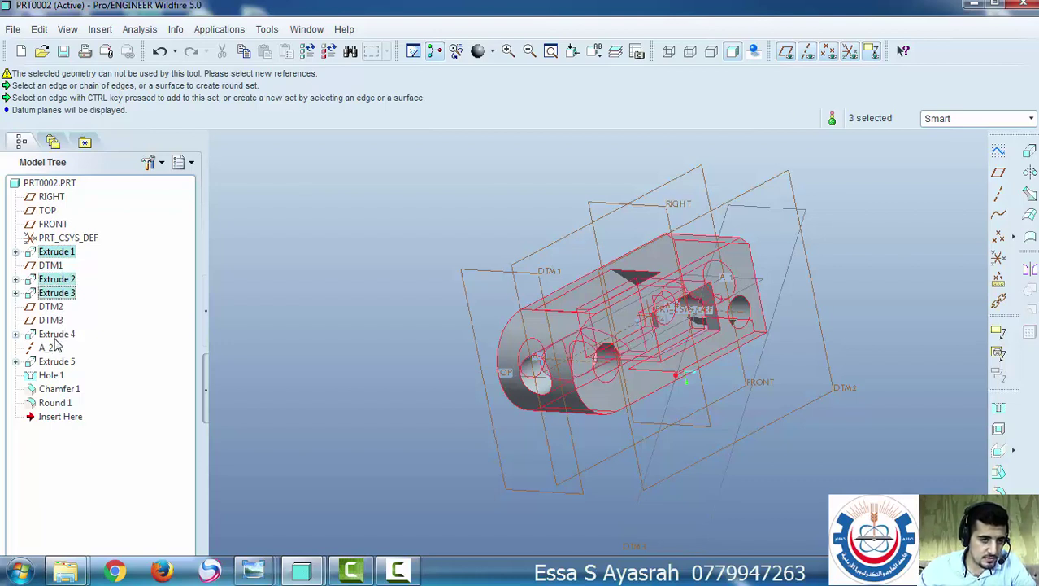
ctrl+click(55, 335)
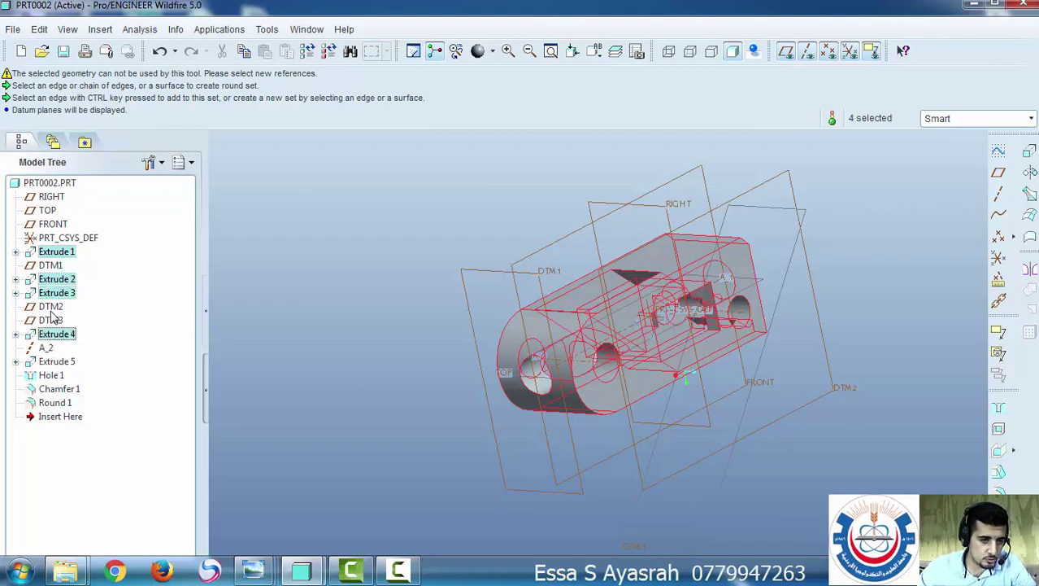
right_click(51, 256)
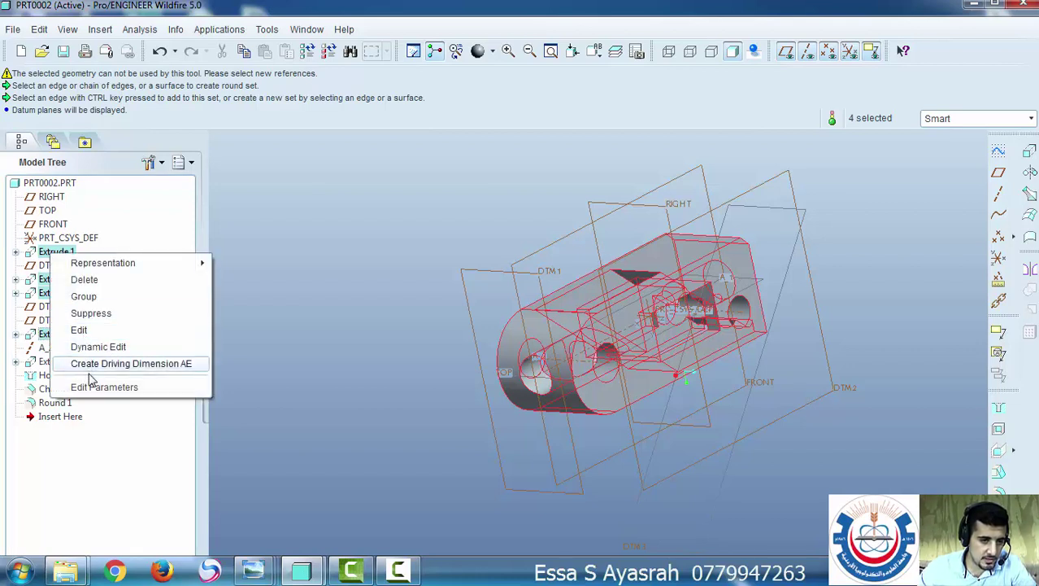
click(104, 297)
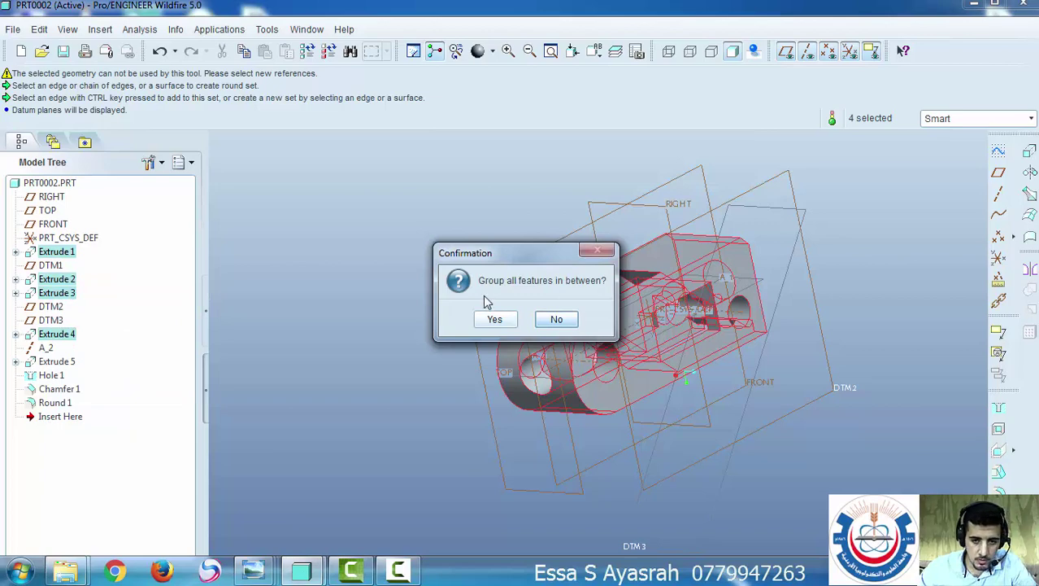
click(498, 321)
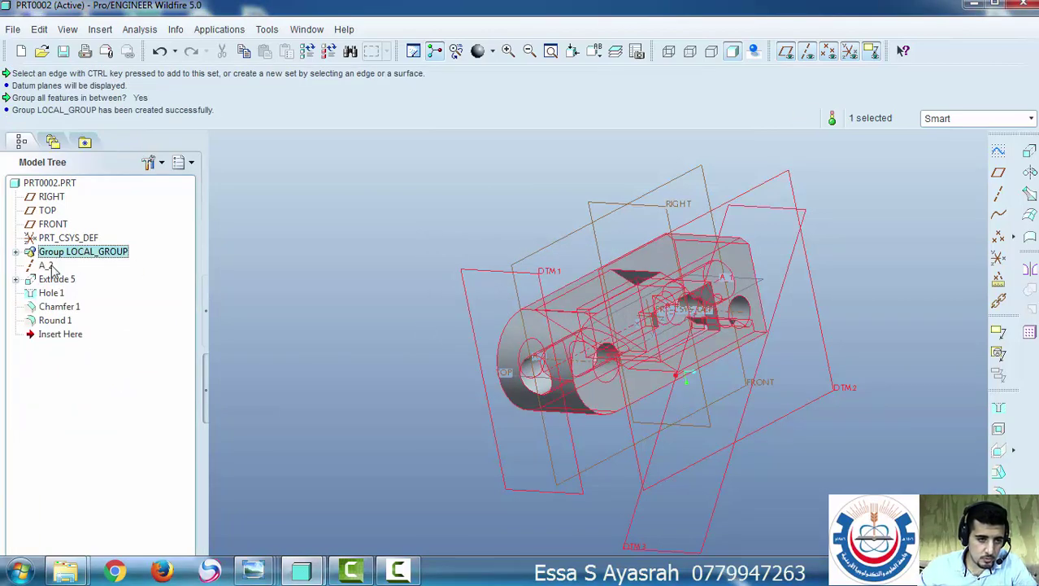
Open the new group's name for editing and leave it as is, and expand the group briefly to check its features
double_click(83, 253)
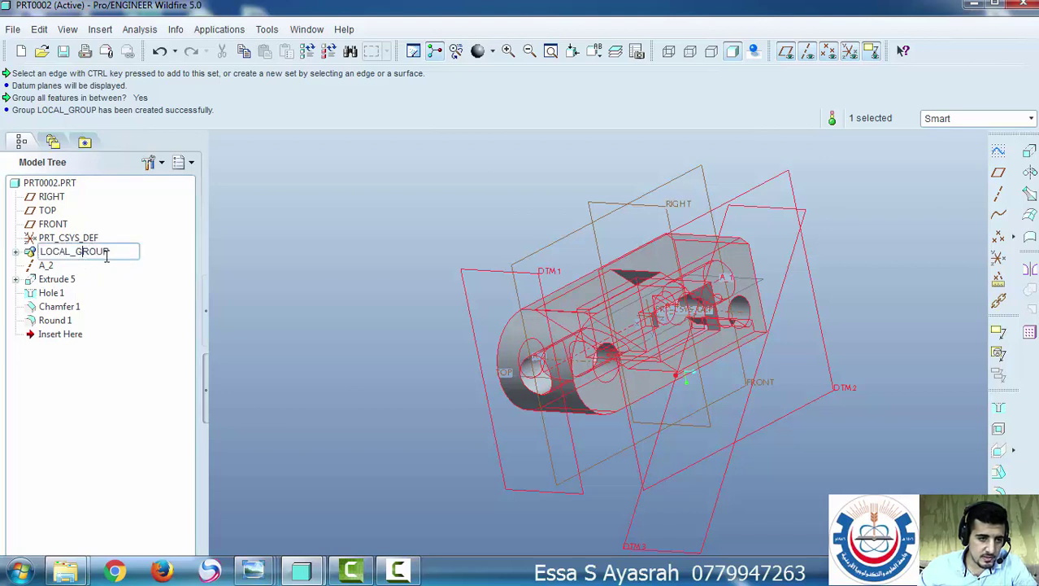
key(Return)
click(297, 255)
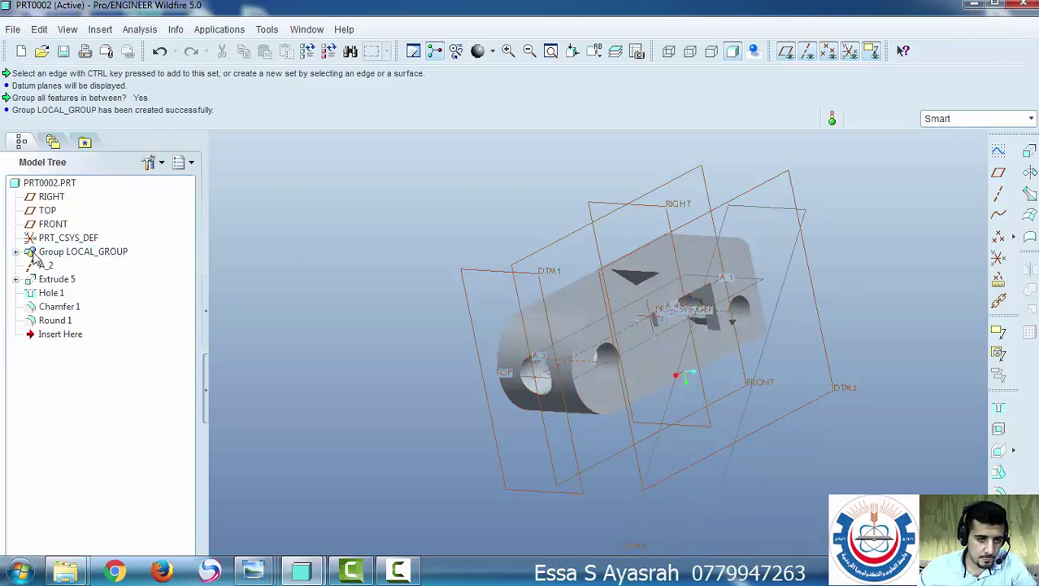
click(17, 252)
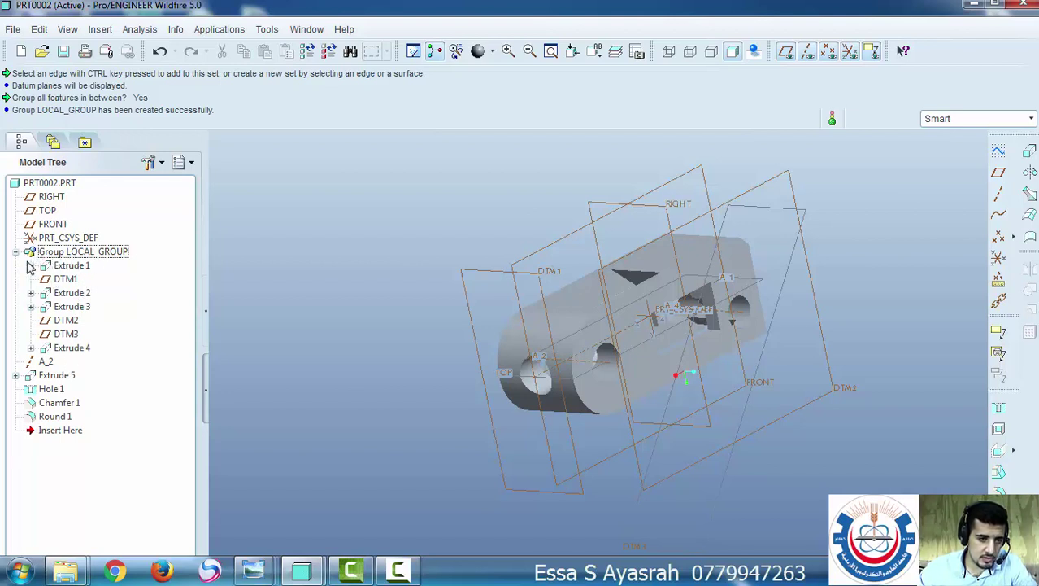
click(16, 253)
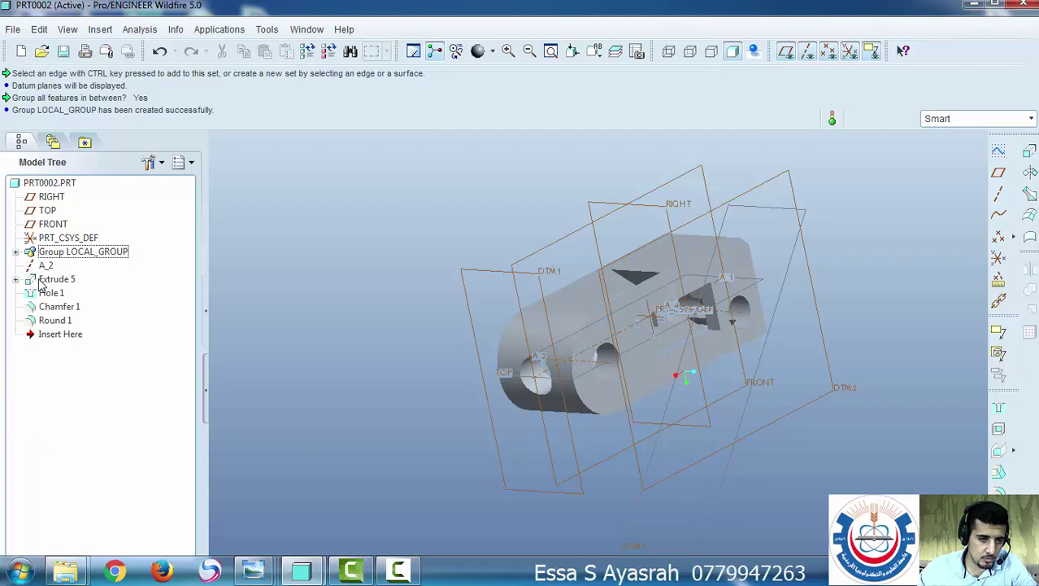
Group Extrude 5, Hole 1, Chamfer 1 and Round 1 into a second group
click(50, 280)
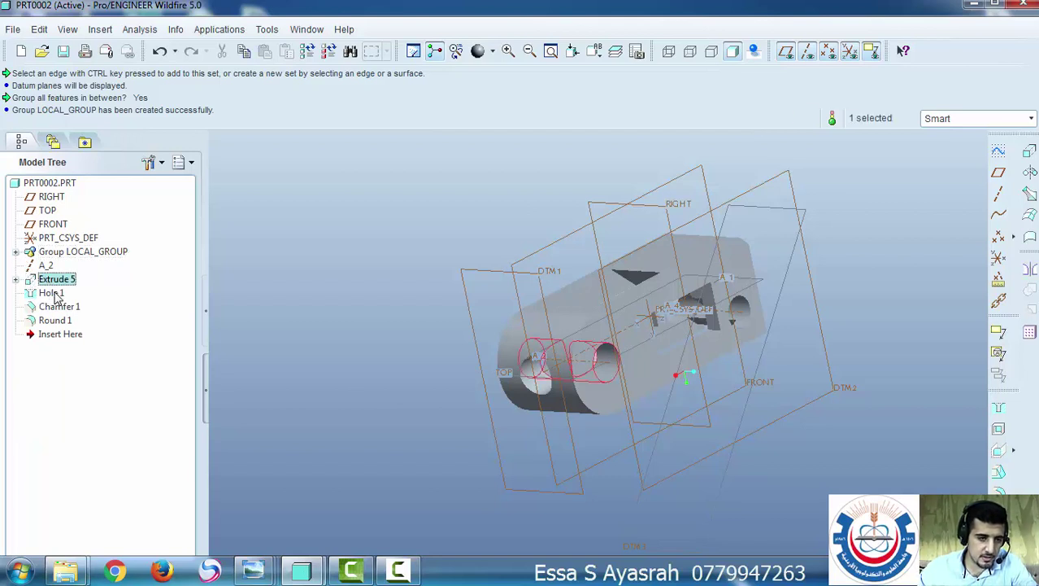
ctrl+click(52, 293)
ctrl+click(61, 307)
ctrl+click(61, 320)
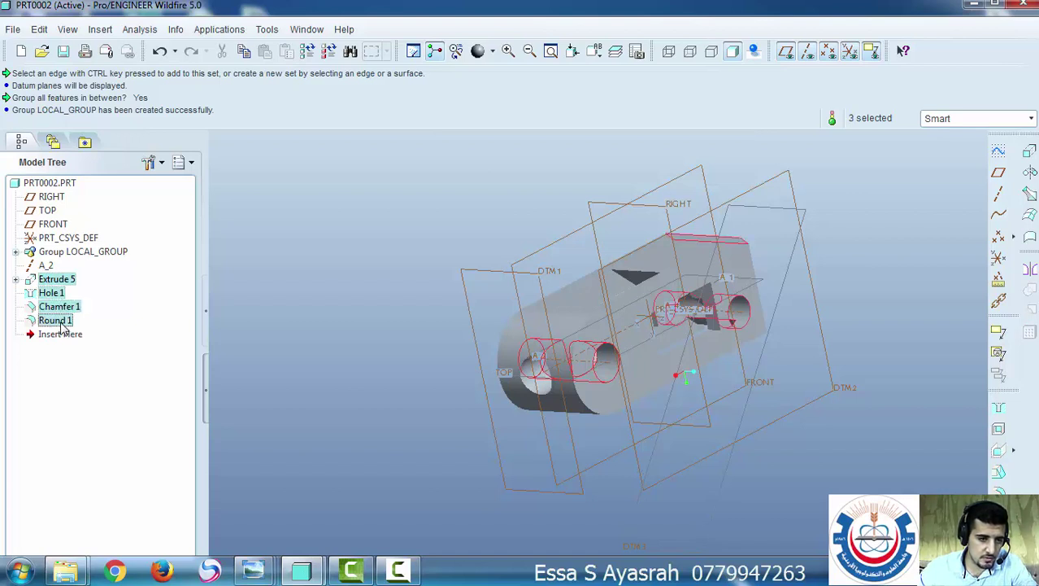
right_click(55, 308)
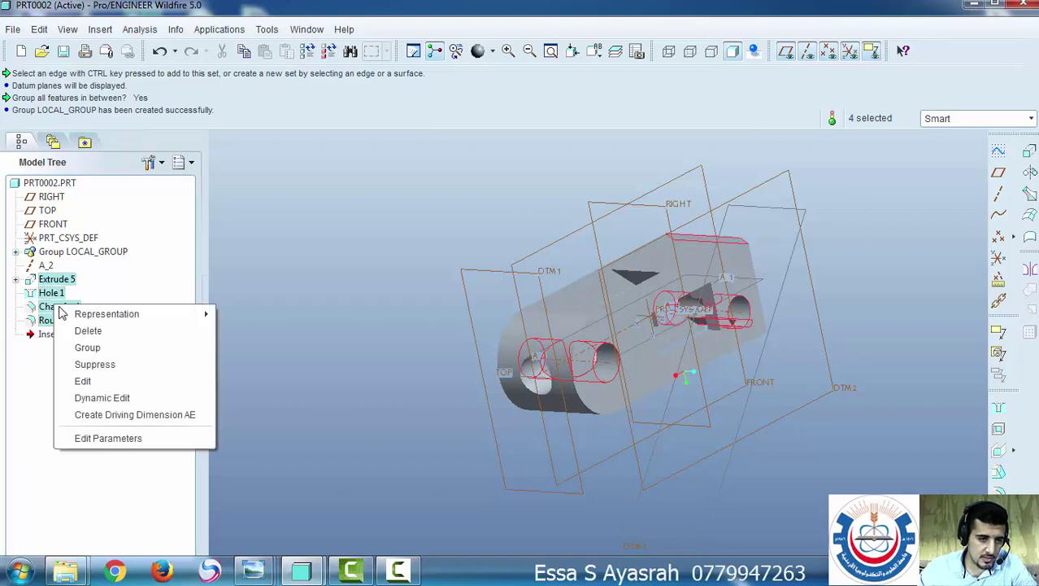
click(76, 345)
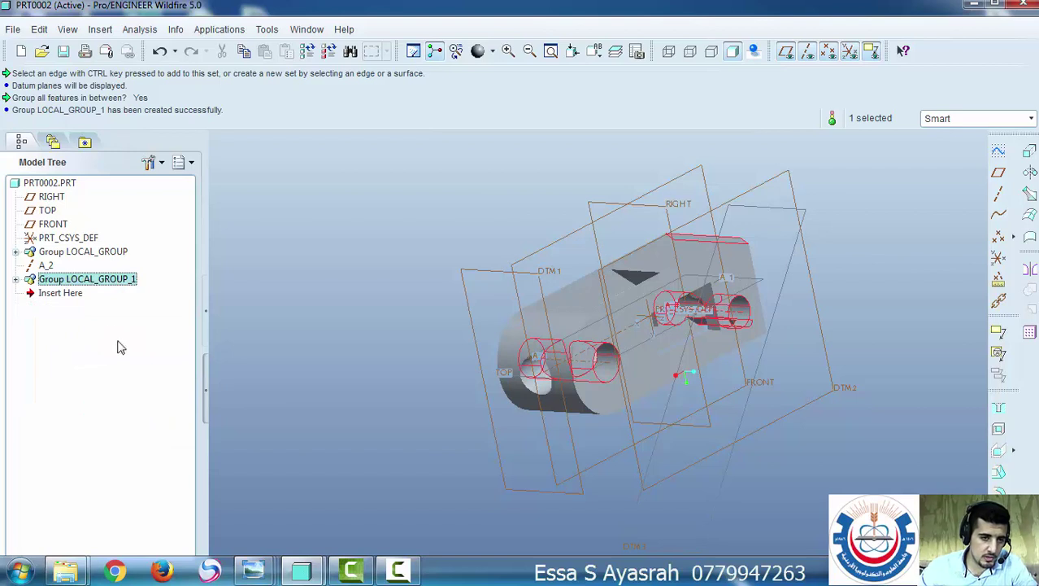
Put axis A_2 into a group of its own, and expand this group and the Extrude 5 group to show their features
click(45, 267)
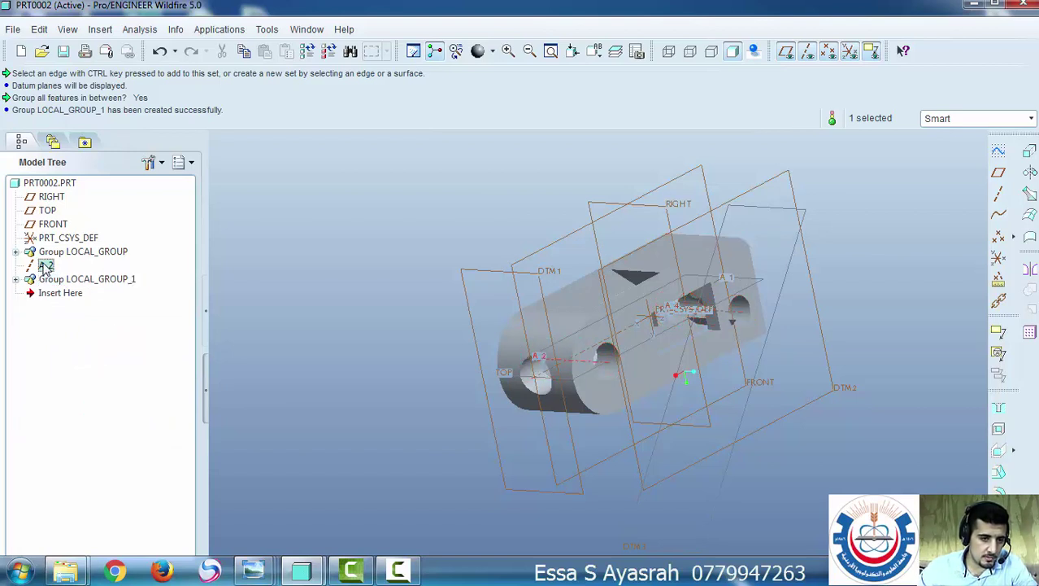
right_click(45, 267)
click(90, 312)
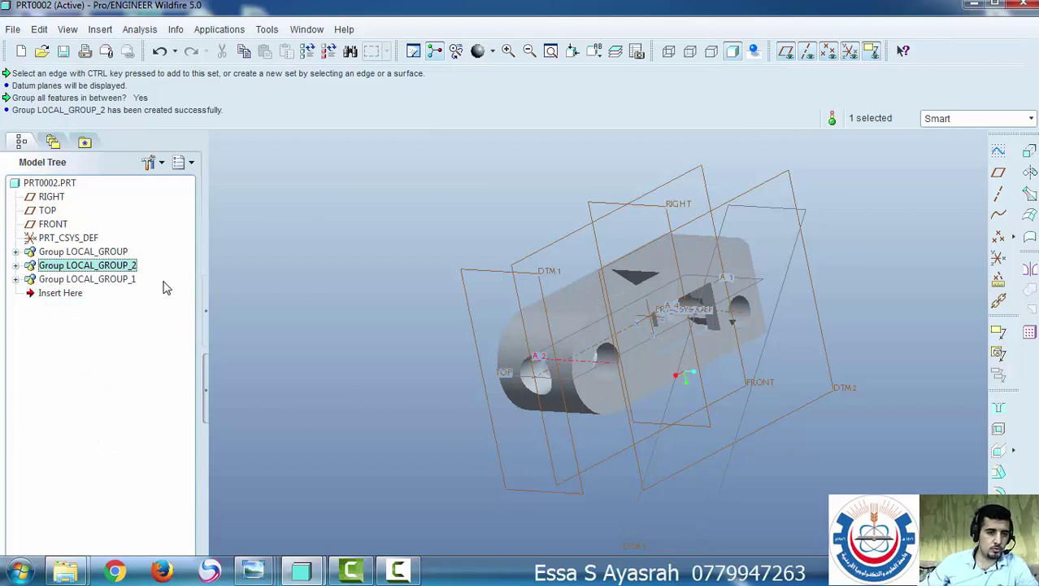
click(386, 315)
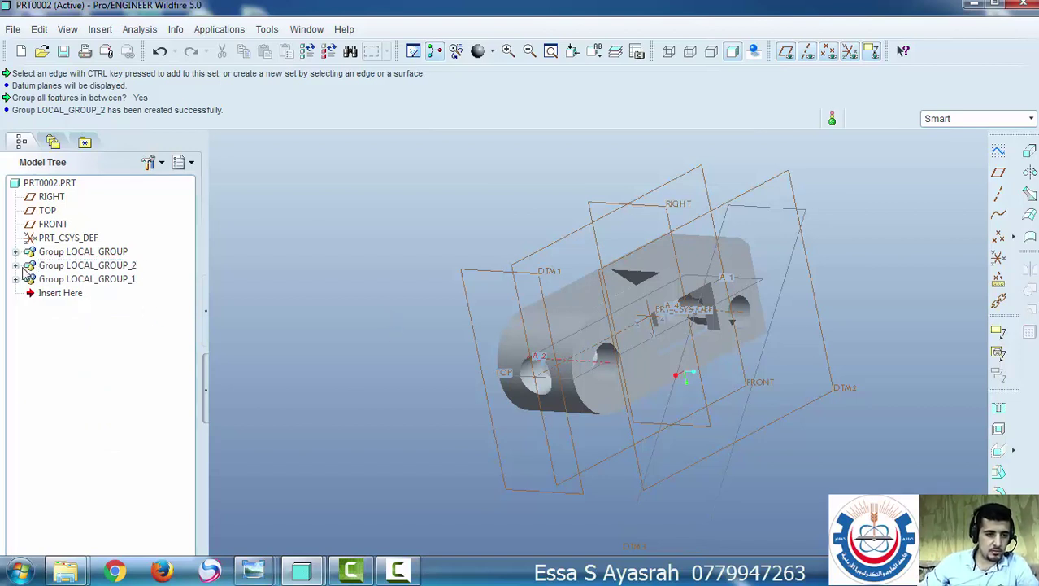
click(15, 266)
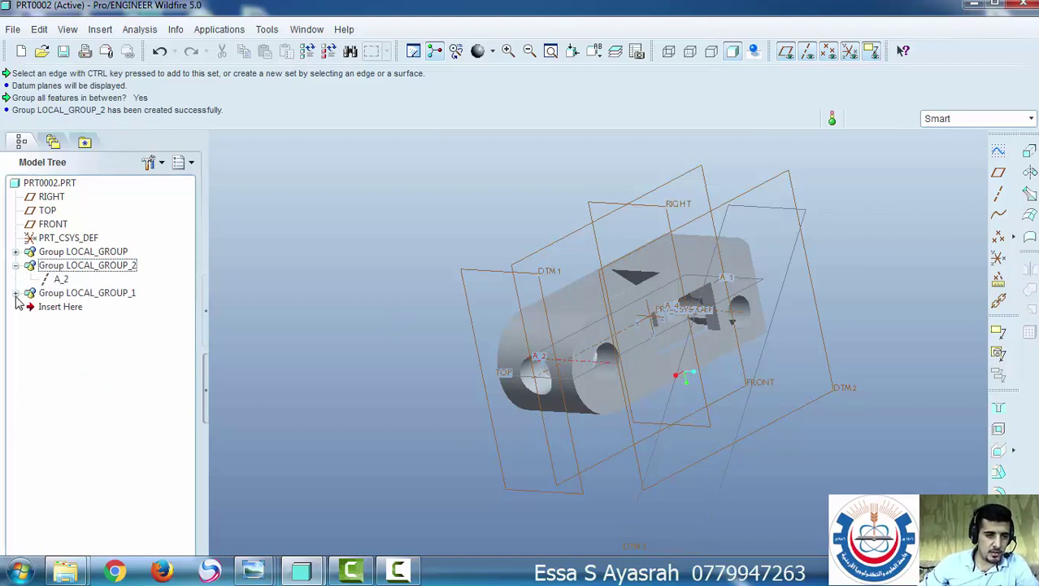
click(16, 293)
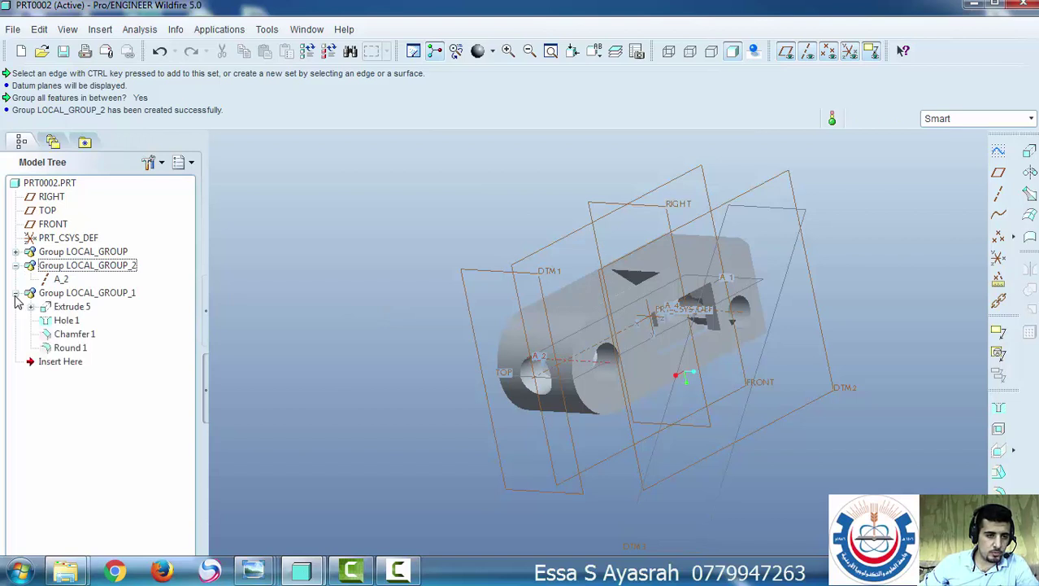
Expand the first group to show its features, highlight Extrude 1 on the model and hide the datum planes
click(16, 252)
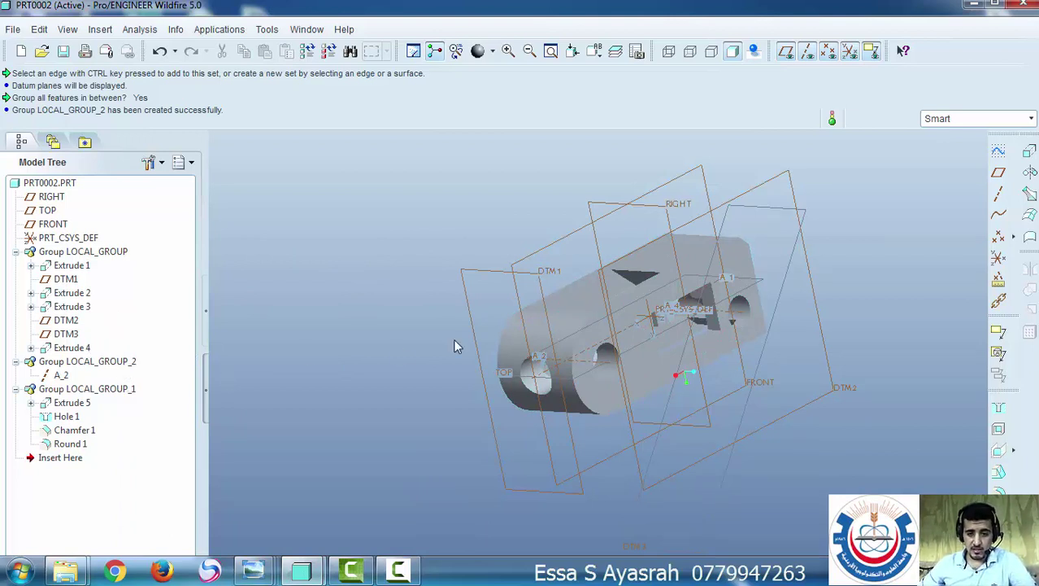
middle_drag(458, 342, 367, 333)
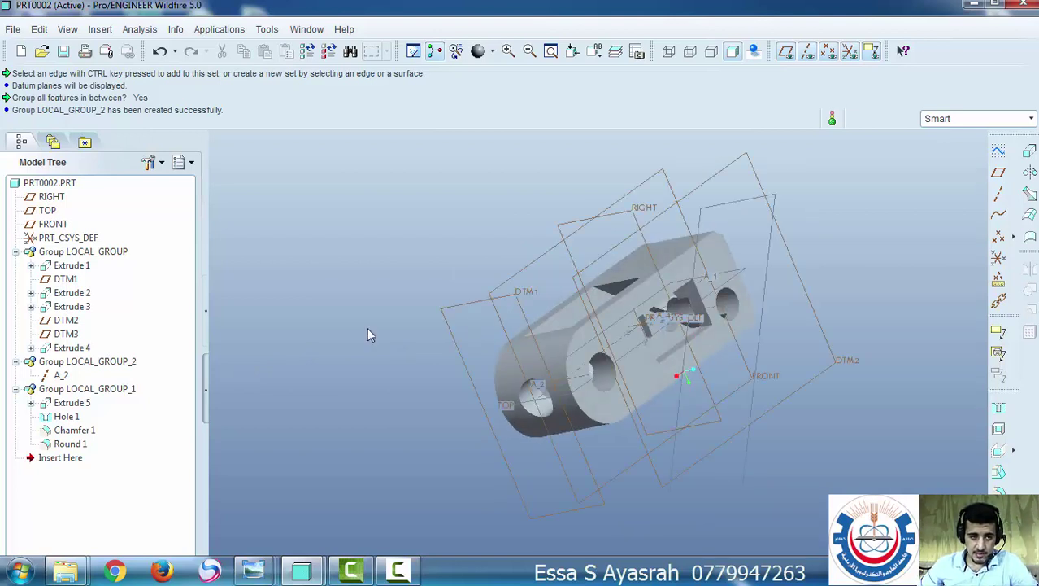
click(70, 267)
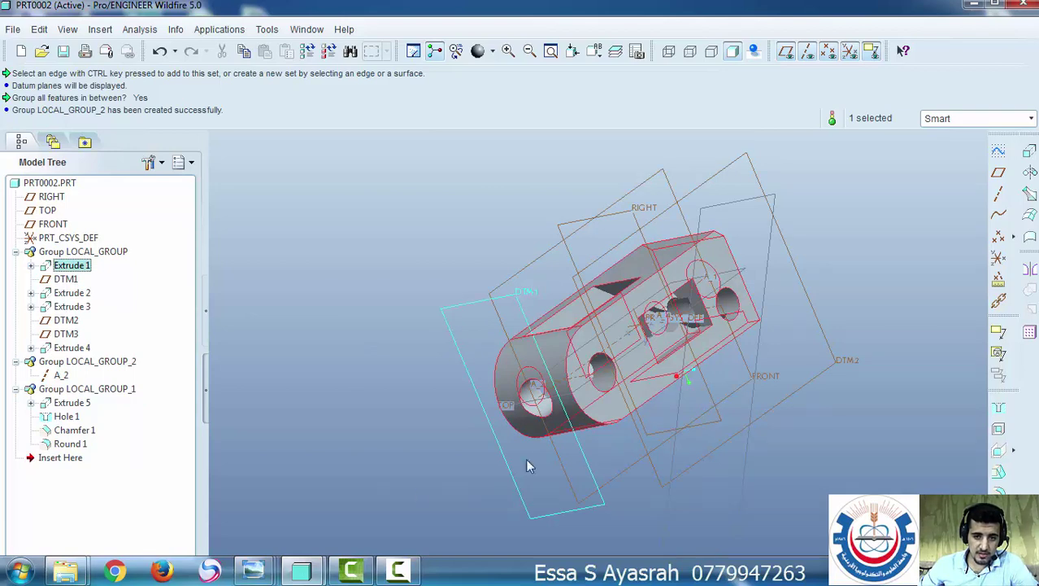
click(786, 52)
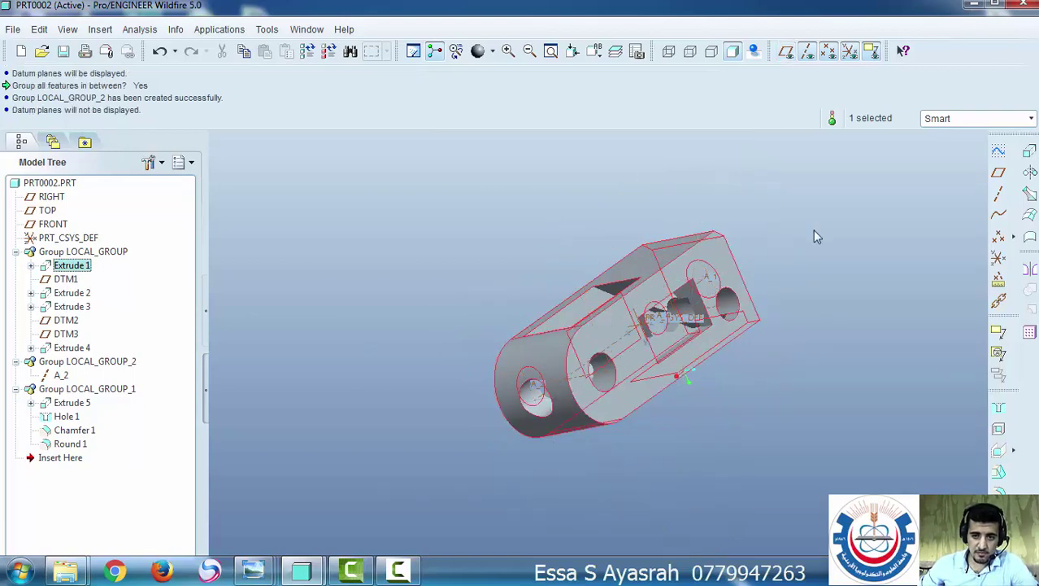
middle_drag(795, 296, 516, 336)
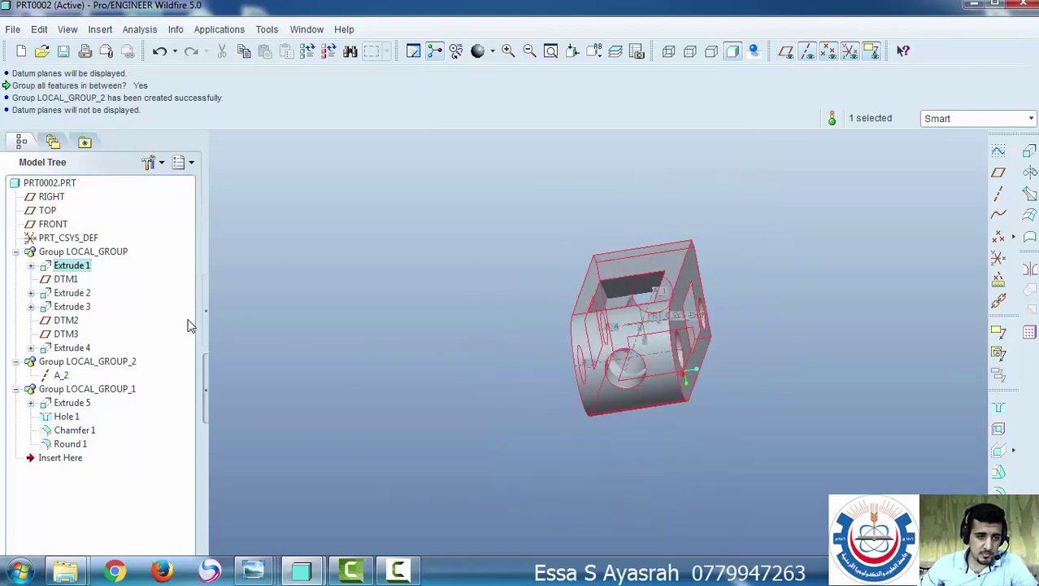
Open Extrude 1's definition, review its round-ended section sketch, and accept the sketch and the feature as they are
right_click(72, 269)
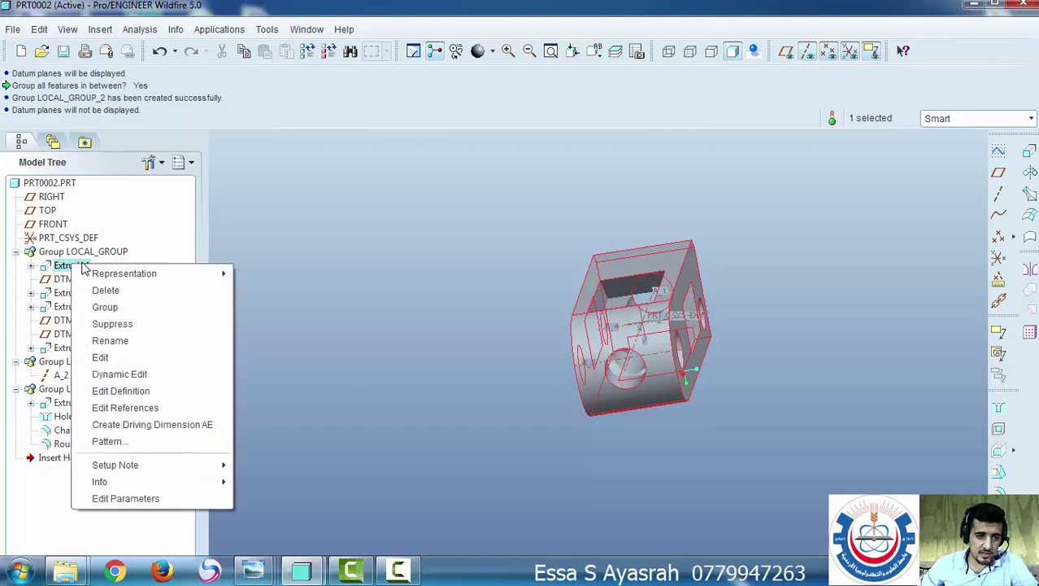
click(123, 391)
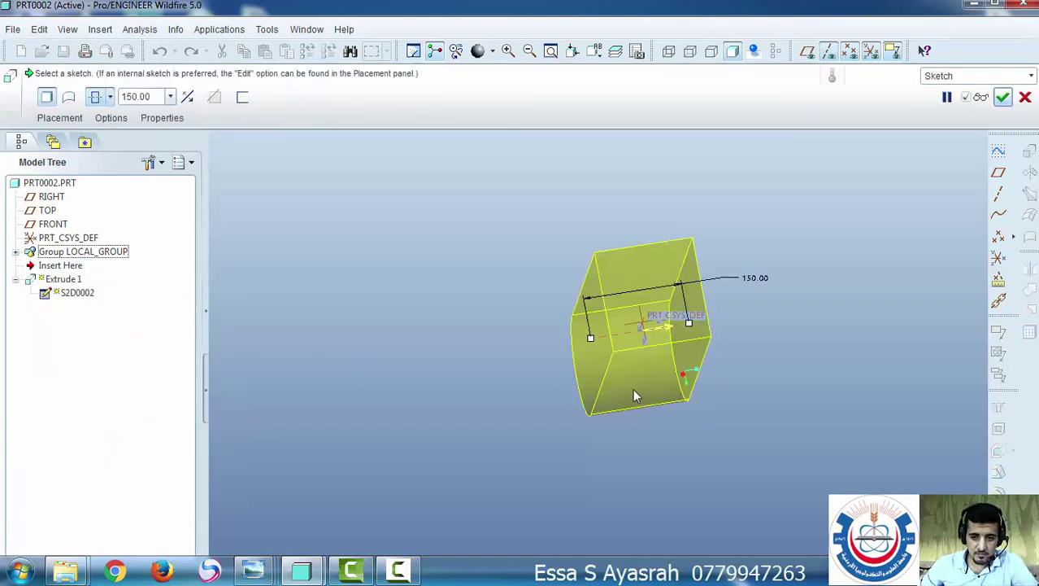
click(59, 118)
click(188, 170)
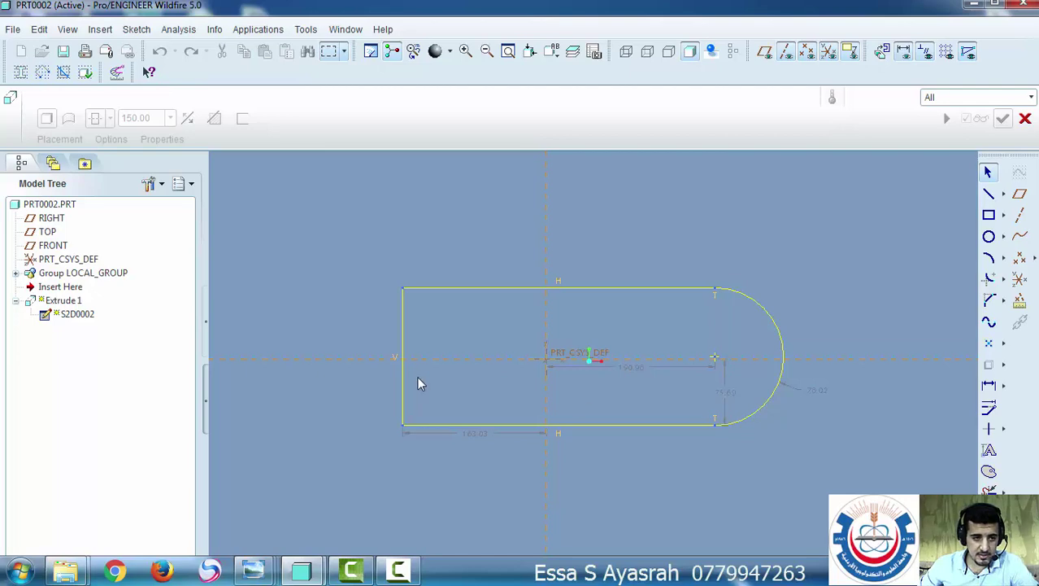
click(1003, 117)
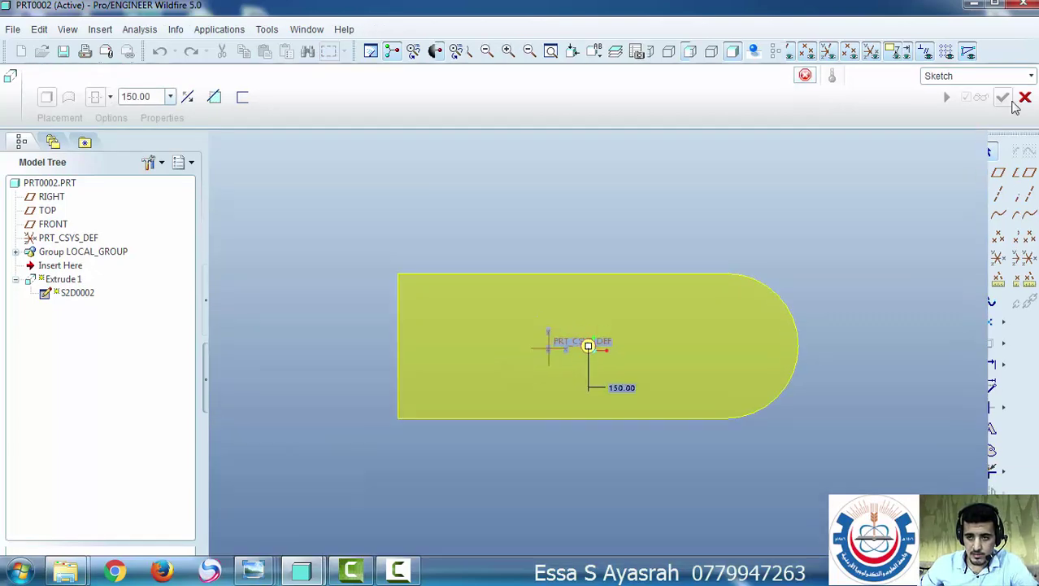
click(1002, 98)
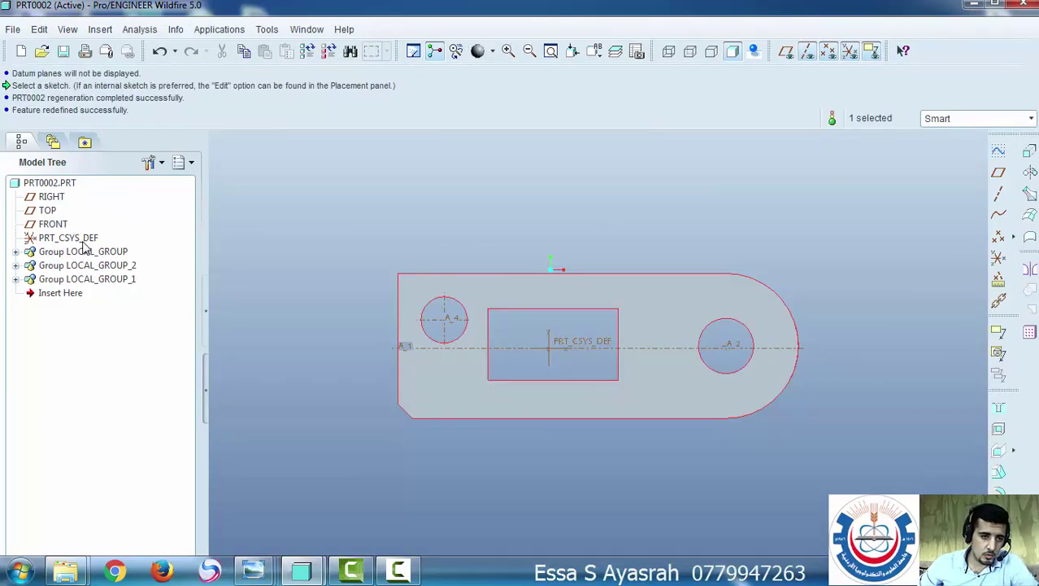
Expand the first group again and highlight Extrude 2, Extrude 3 and datum plane DTM2 in turn to review them
click(15, 252)
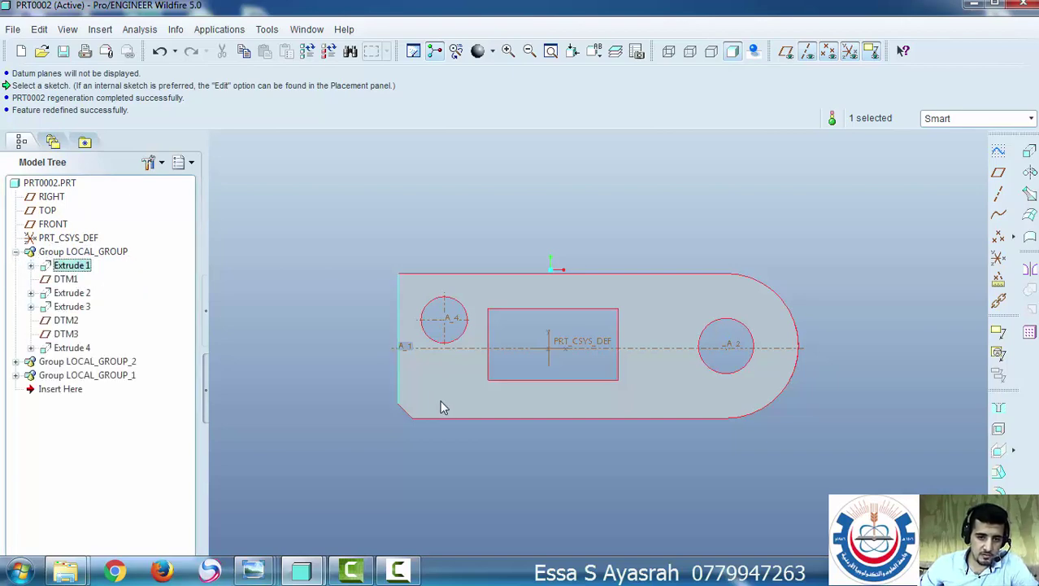
mouse_move(441, 406)
middle_down()
mouse_move(449, 291)
mouse_move(329, 331)
middle_up()
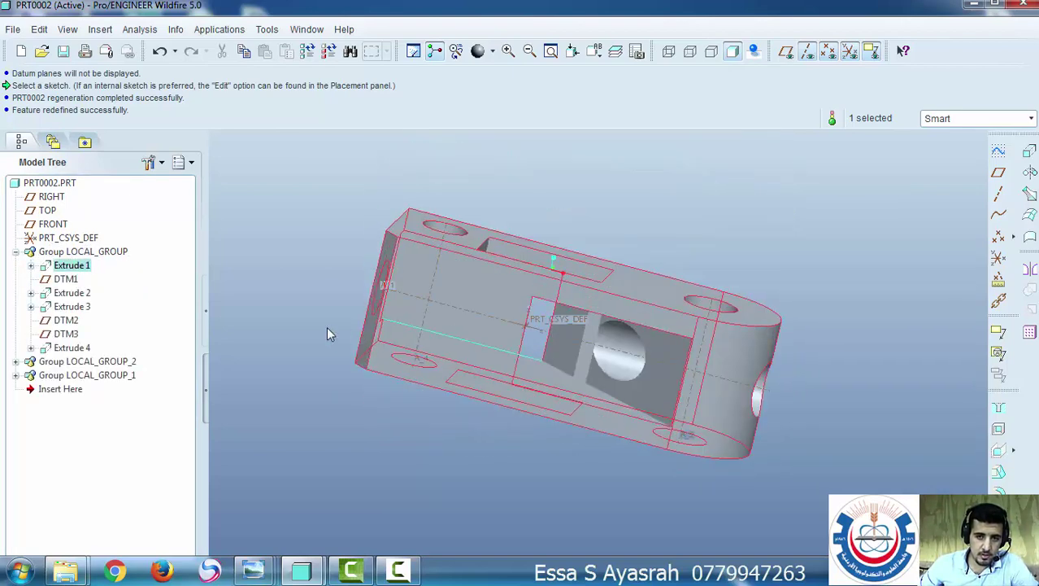
click(318, 274)
click(69, 292)
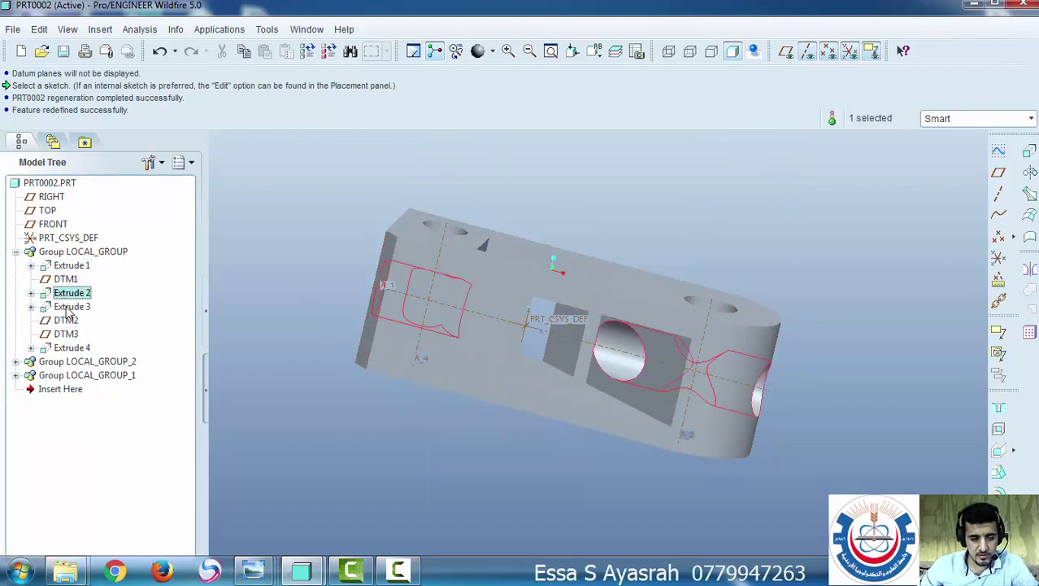
click(70, 309)
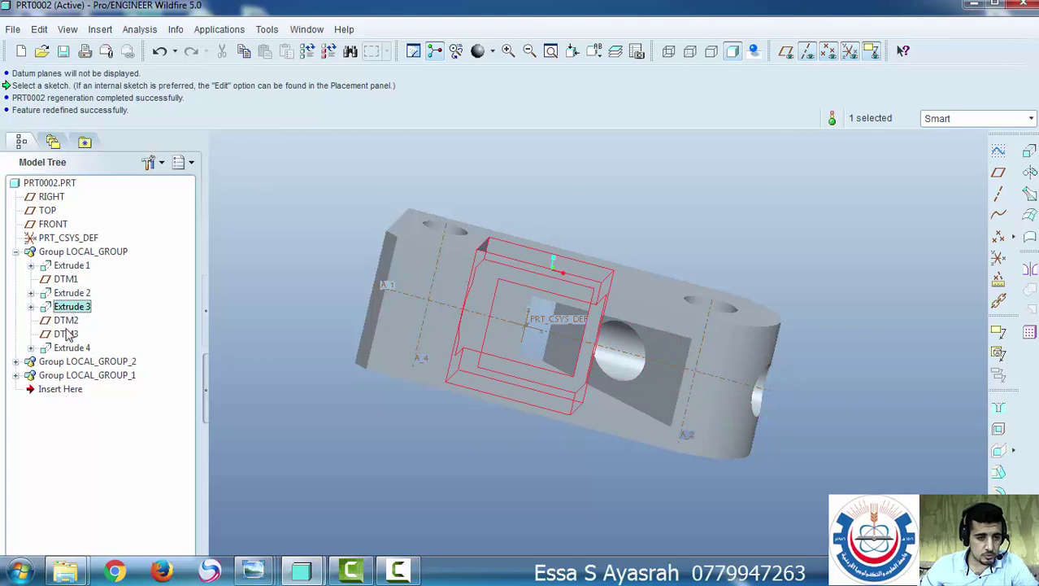
click(66, 321)
right_click(65, 321)
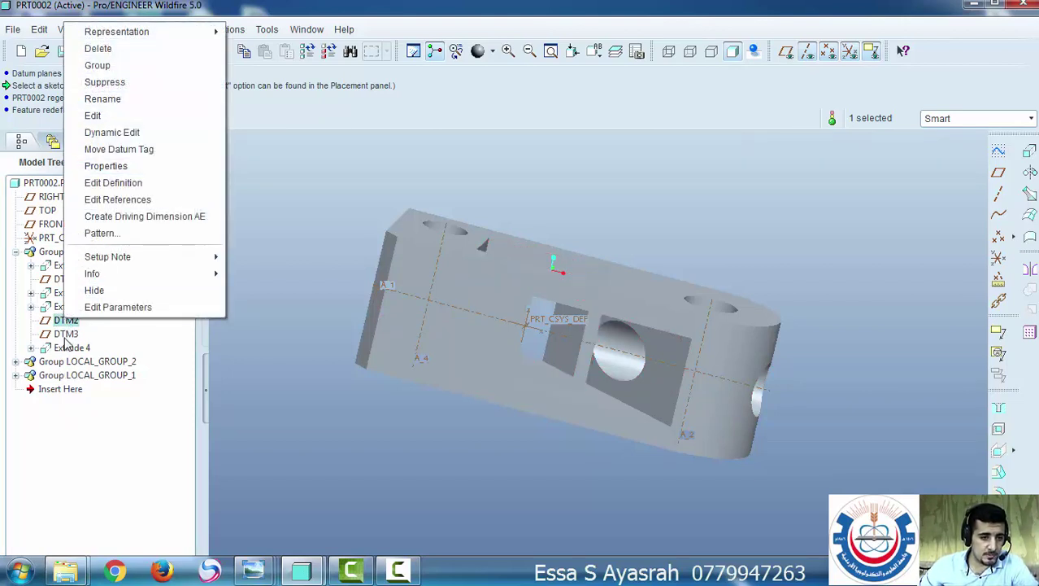
click(70, 332)
Open the definition of datum plane DTM3, examine its references and rotation from the side of the block, and accept it
click(67, 334)
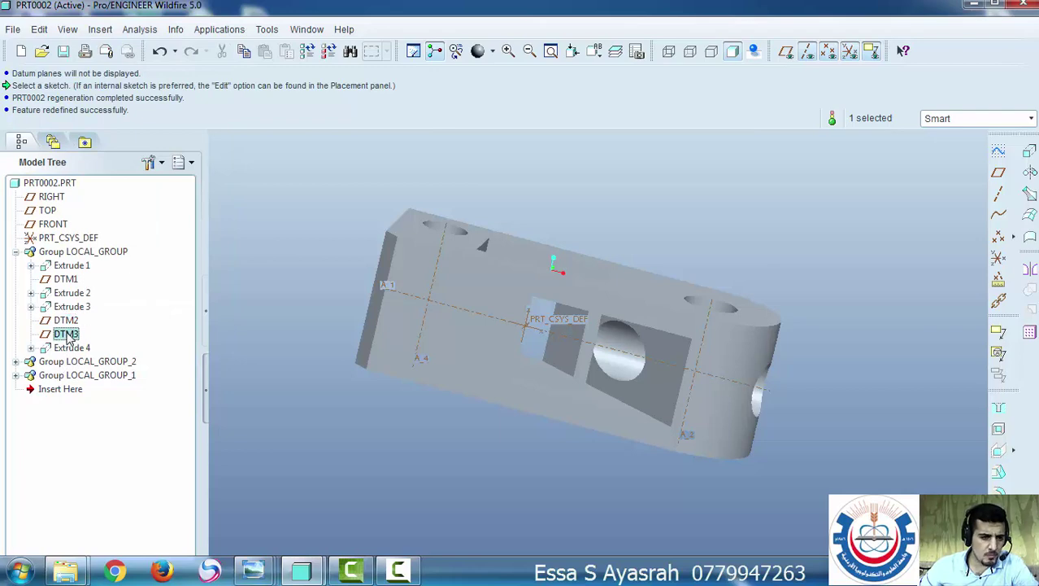
right_click(69, 334)
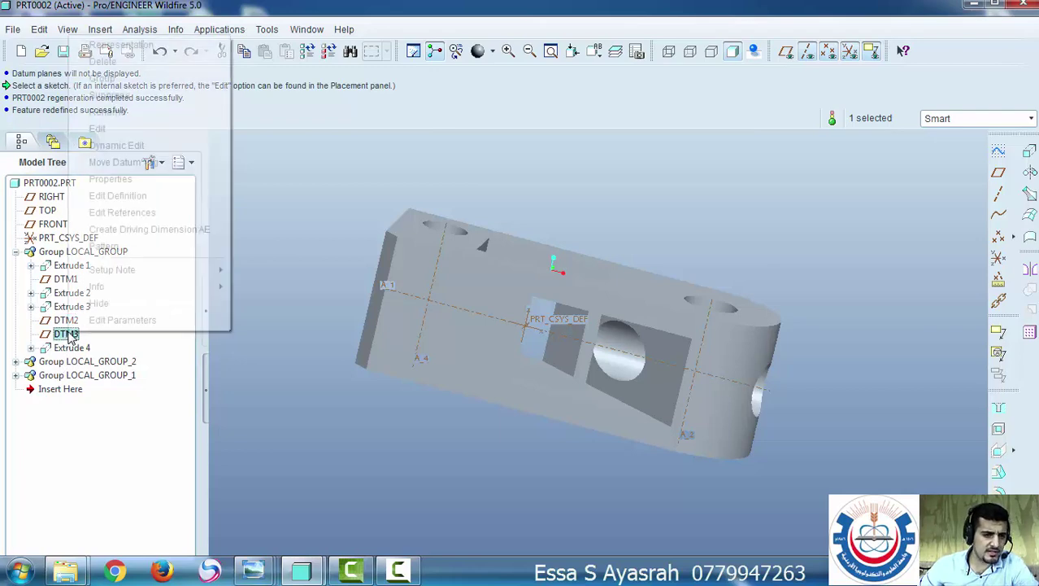
click(118, 196)
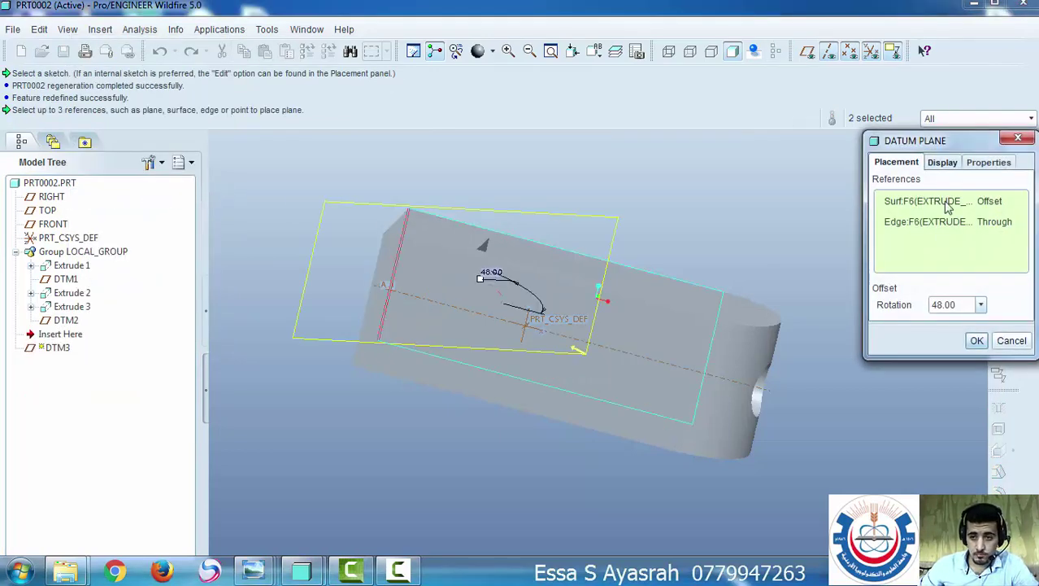
middle_drag(529, 322, 543, 316)
scroll(543, 316, up, 4)
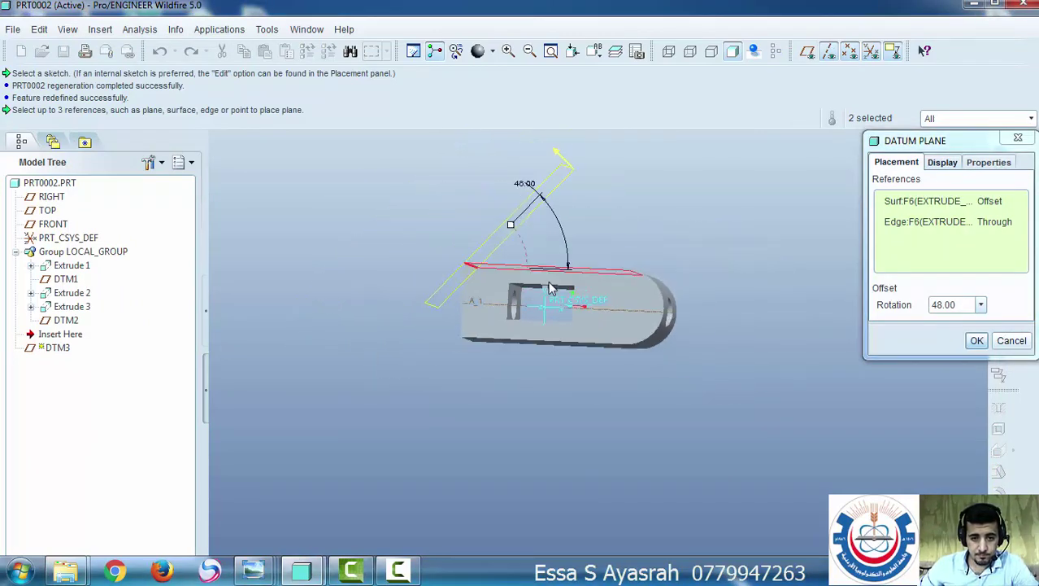
drag(513, 231, 523, 240)
click(976, 341)
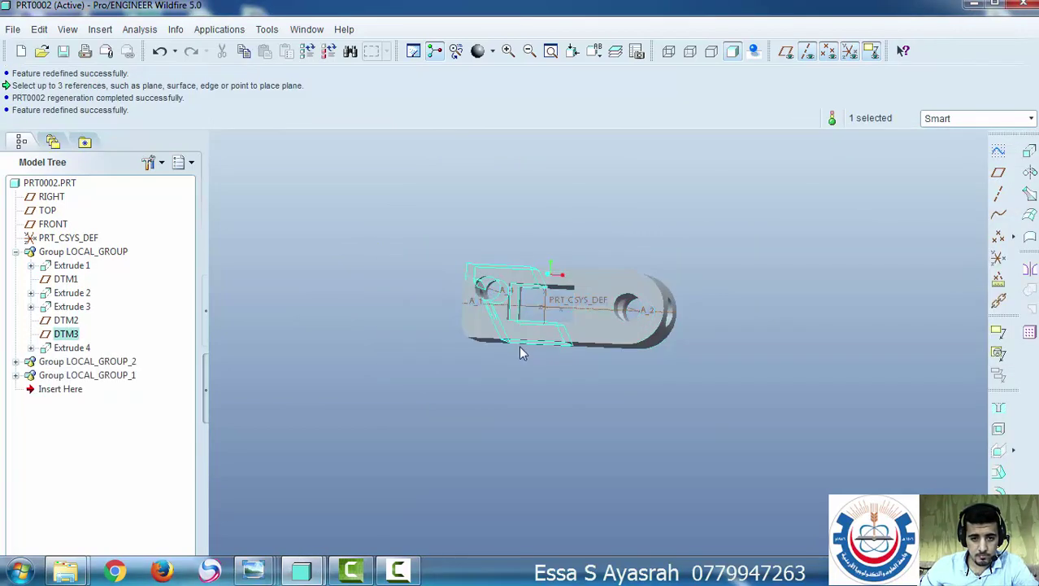
Inspect the finished block from several angles and hide the datum planes
middle_drag(572, 322, 541, 301)
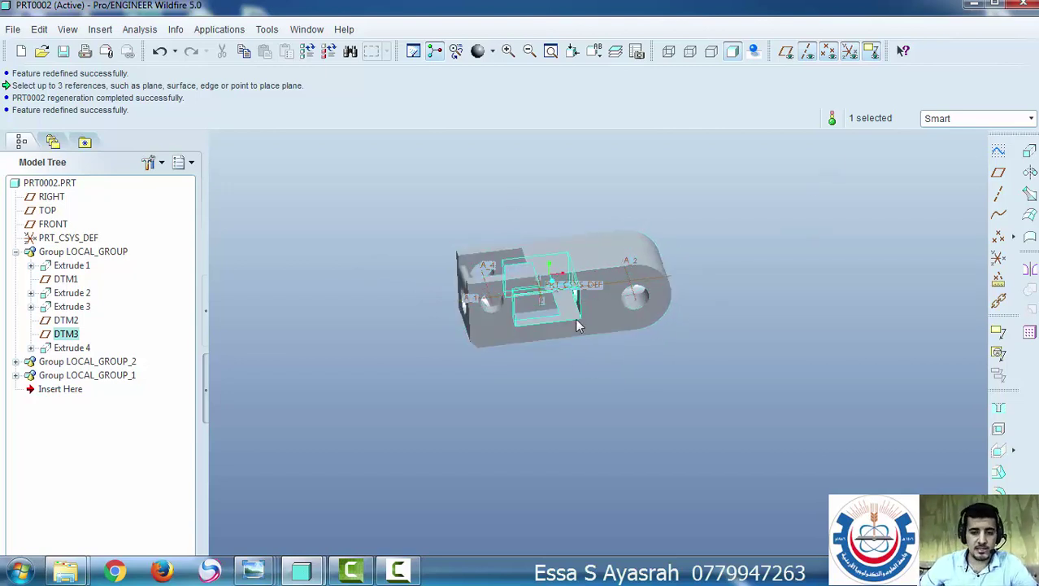
middle_drag(575, 318, 439, 340)
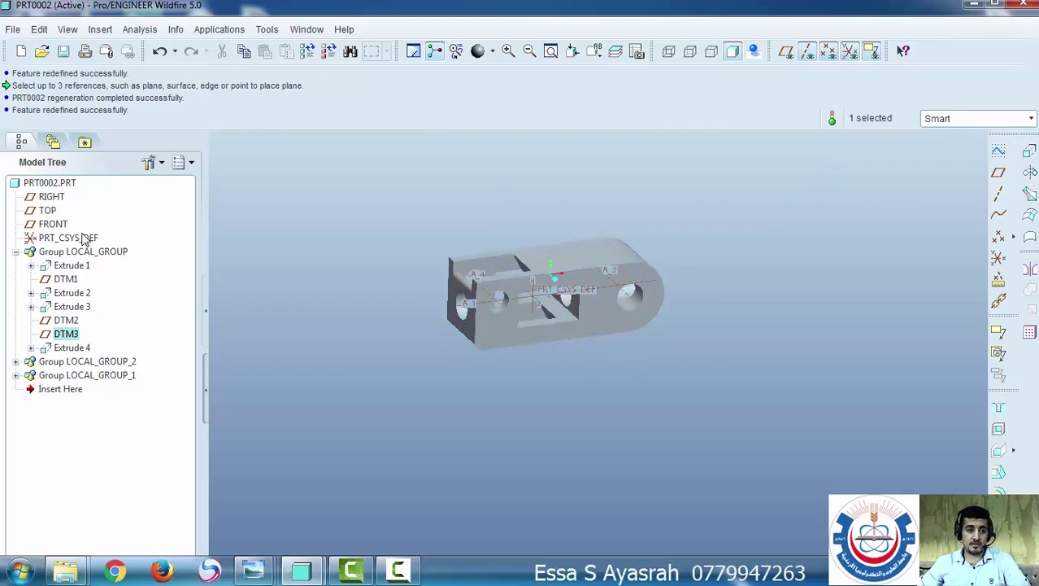
mouse_move(538, 320)
middle_down()
mouse_move(524, 308)
mouse_move(514, 314)
mouse_move(543, 229)
mouse_move(519, 300)
mouse_move(528, 305)
middle_up()
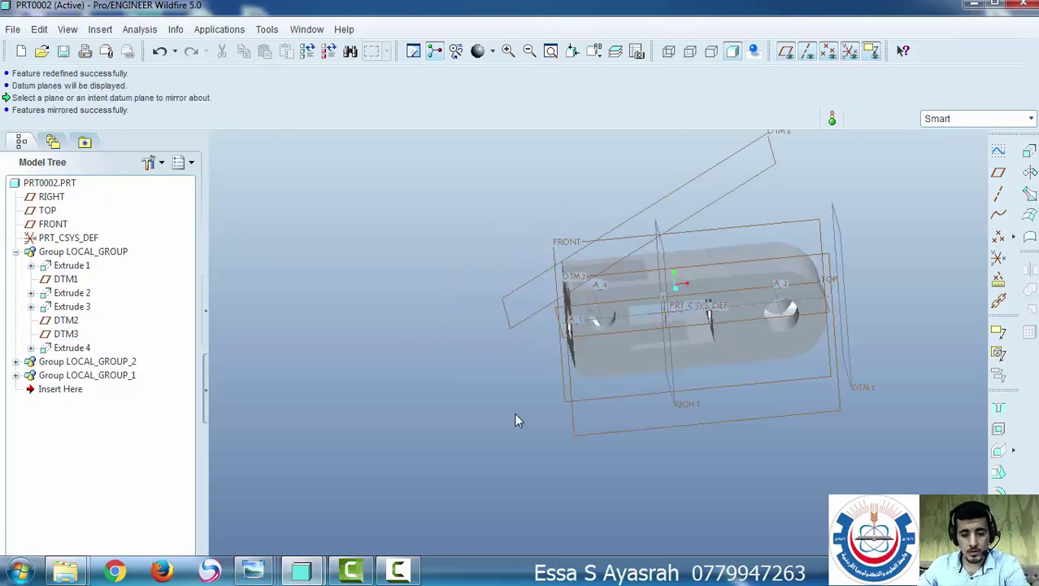
middle_drag(517, 398, 577, 336)
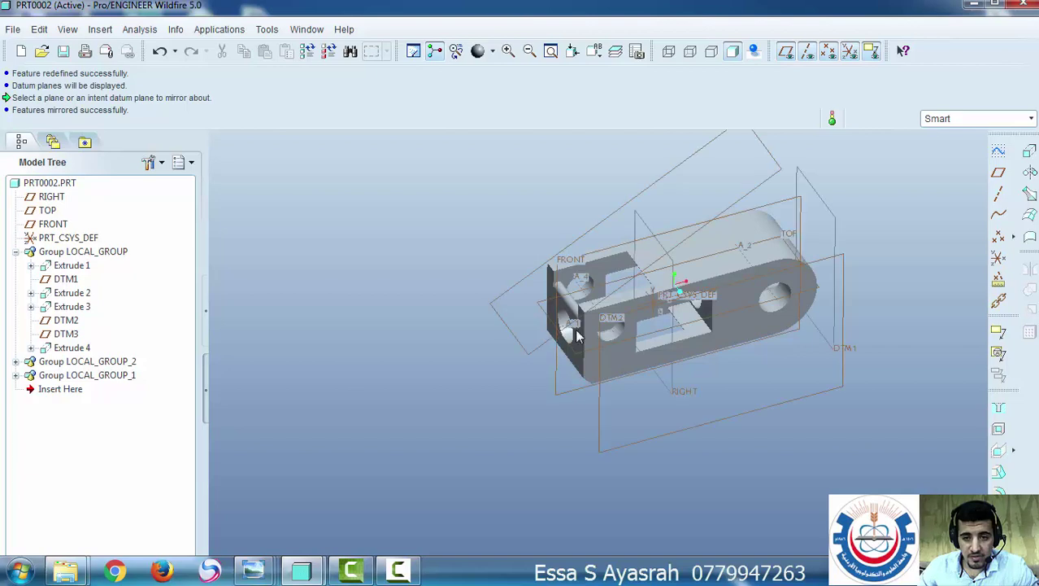
click(785, 52)
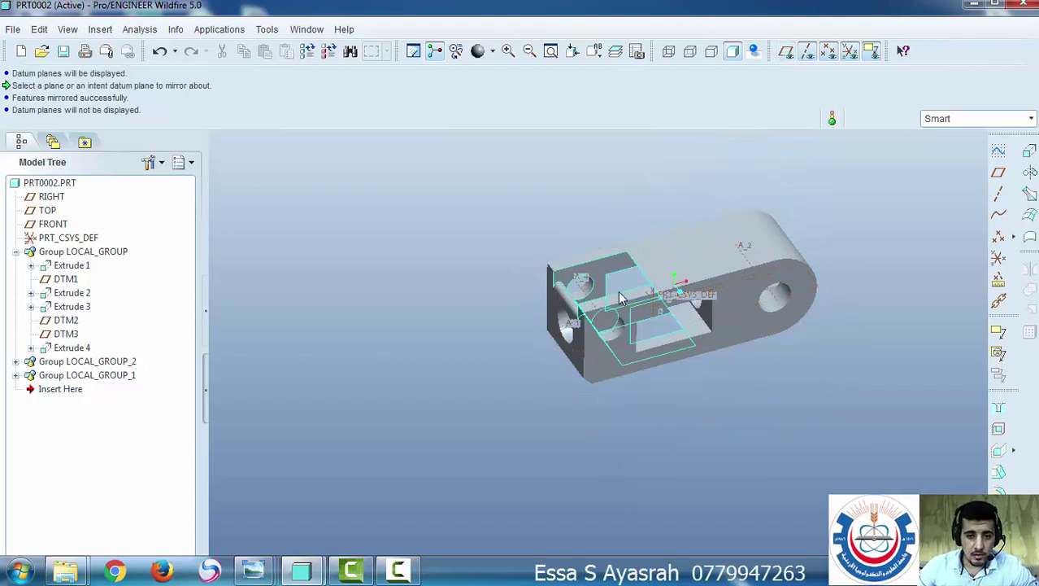
Start saving the part and create a new folder in Documents, named with the author's full name followed by 2
click(63, 52)
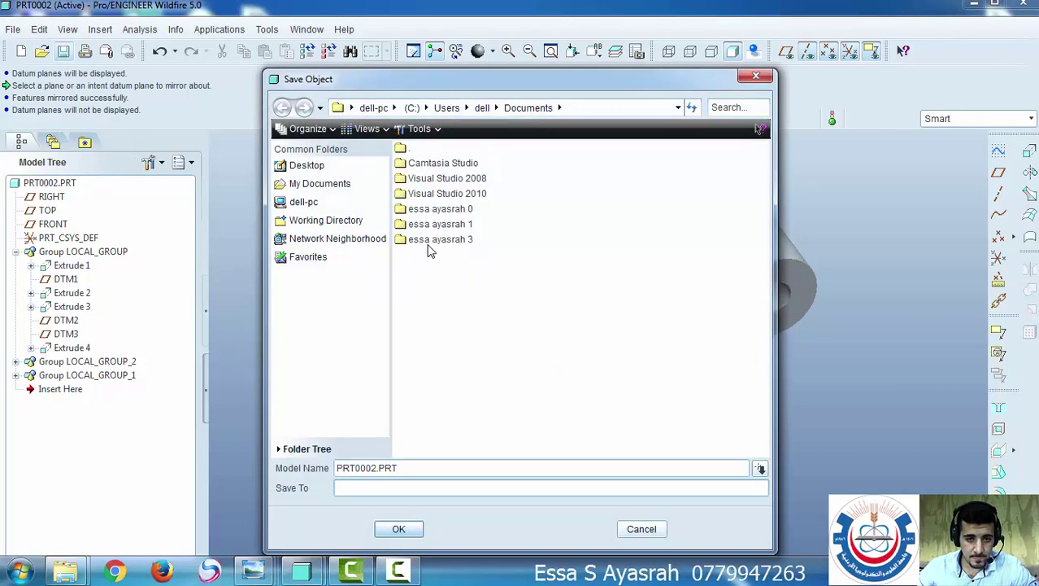
click(432, 244)
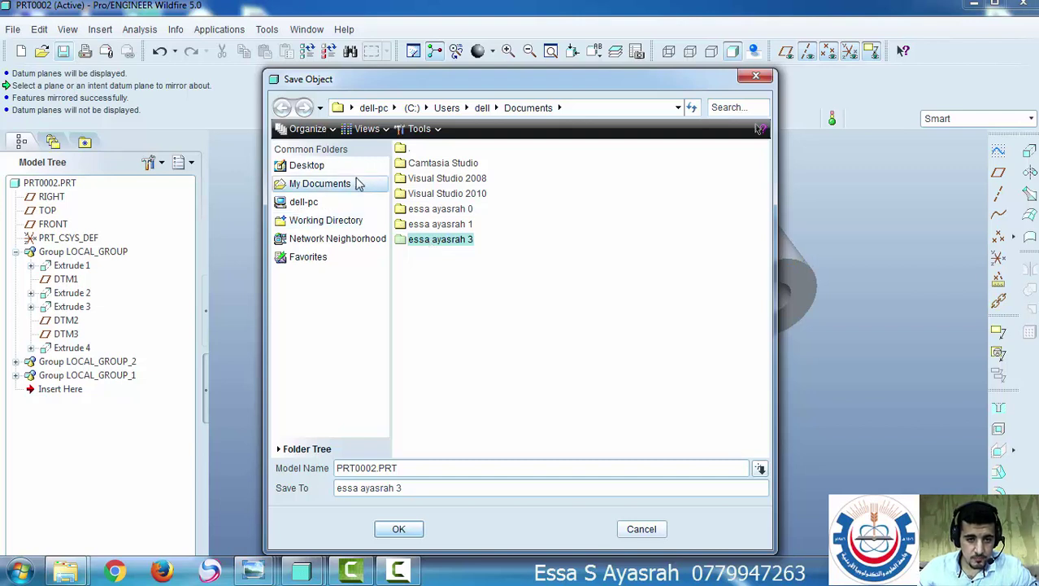
click(303, 129)
click(342, 149)
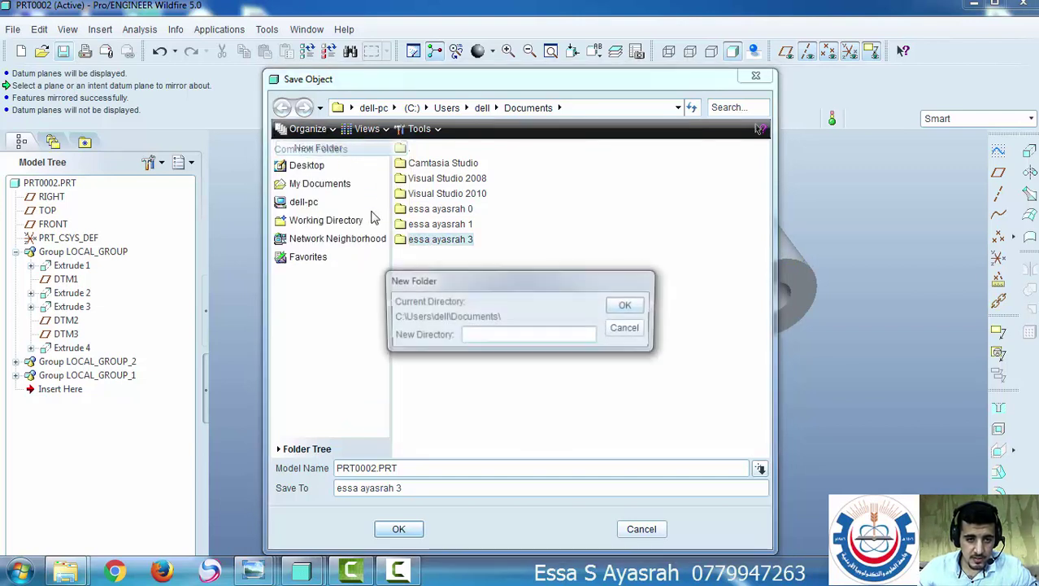
text(essa ayasra)
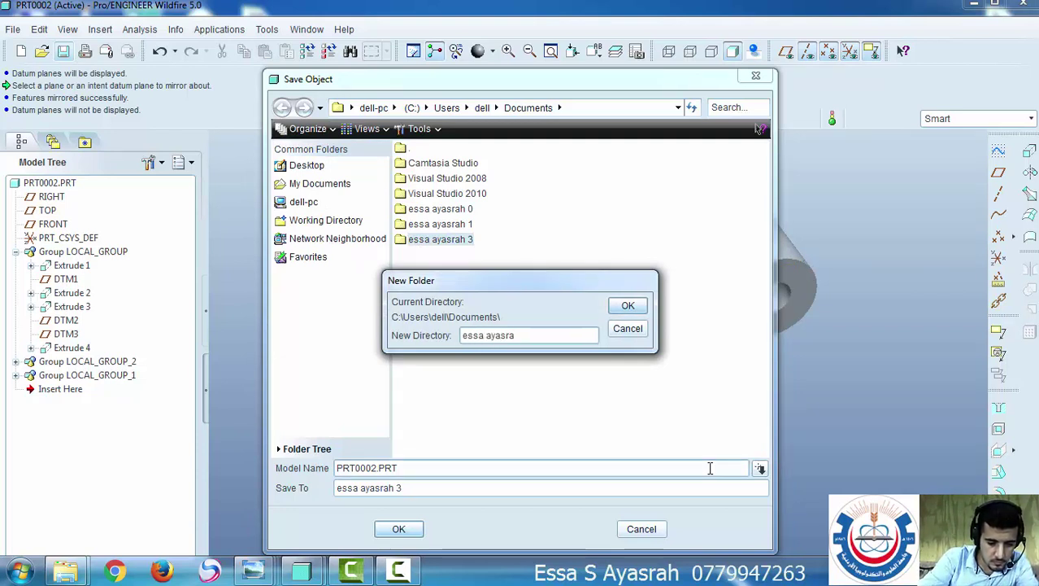
text(h 2)
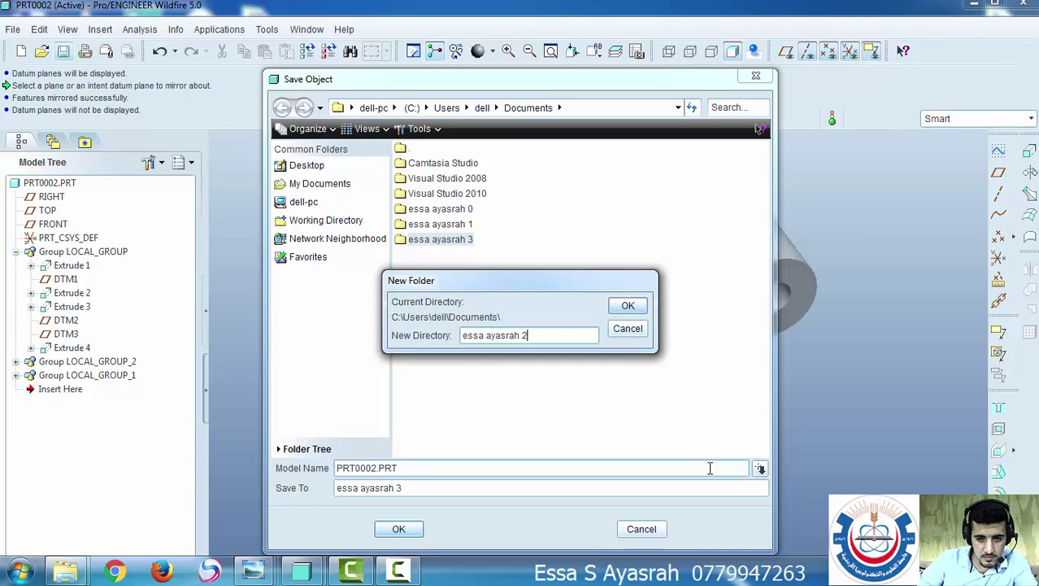
key(Return)
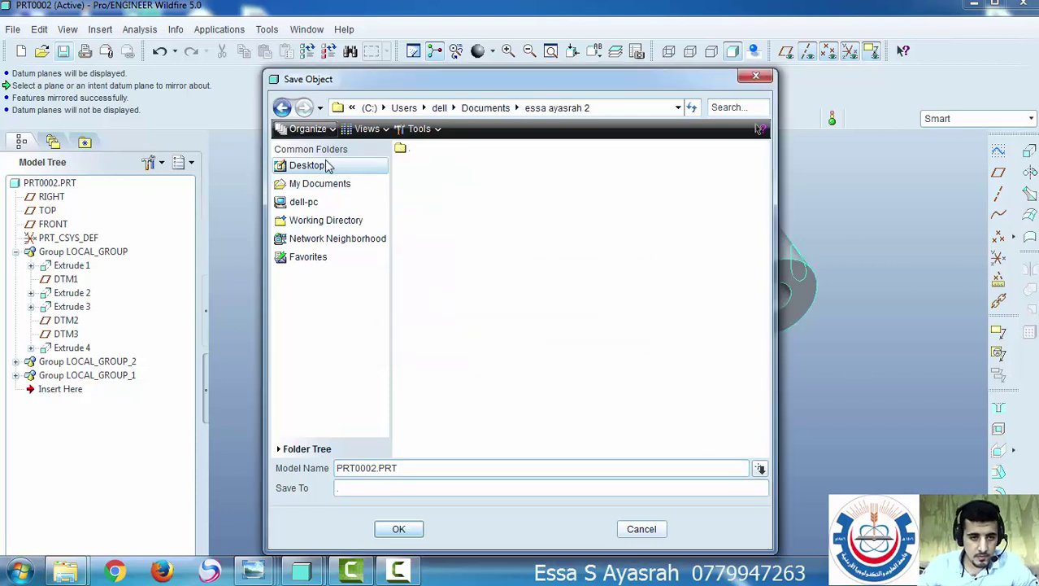
Save PRT0002.PRT in the newly created folder in Documents
click(325, 185)
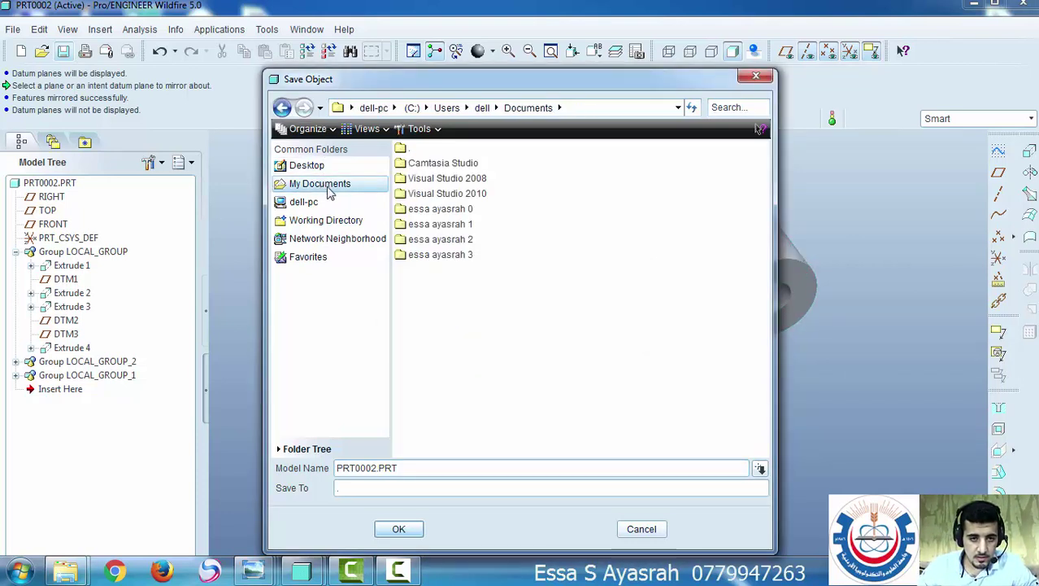
double_click(438, 239)
click(398, 528)
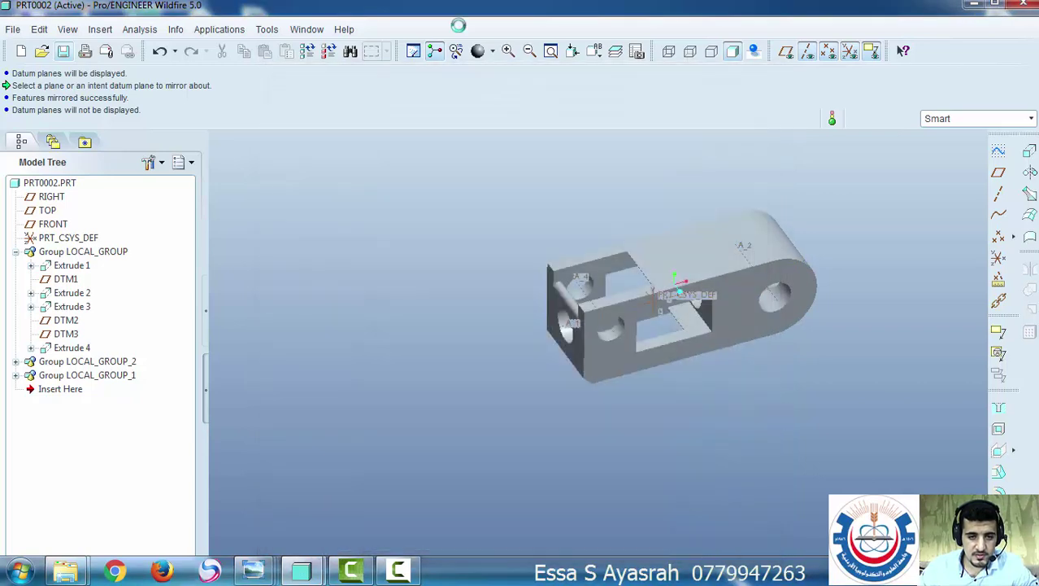
Open the definition of Extrude 1 in the first group and enter its internal sketch
mouse_move(253, 572)
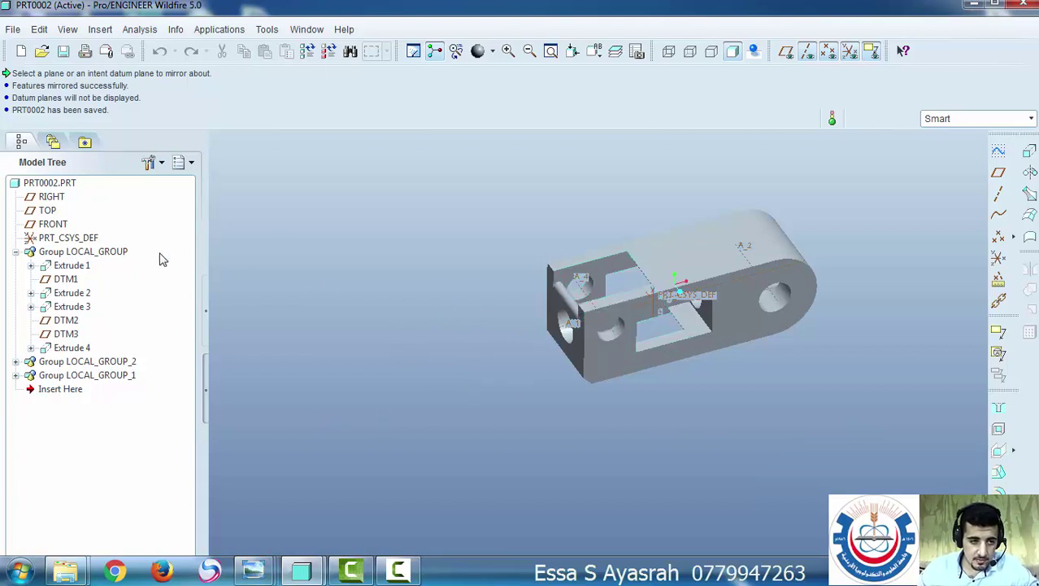
click(61, 266)
right_click(59, 266)
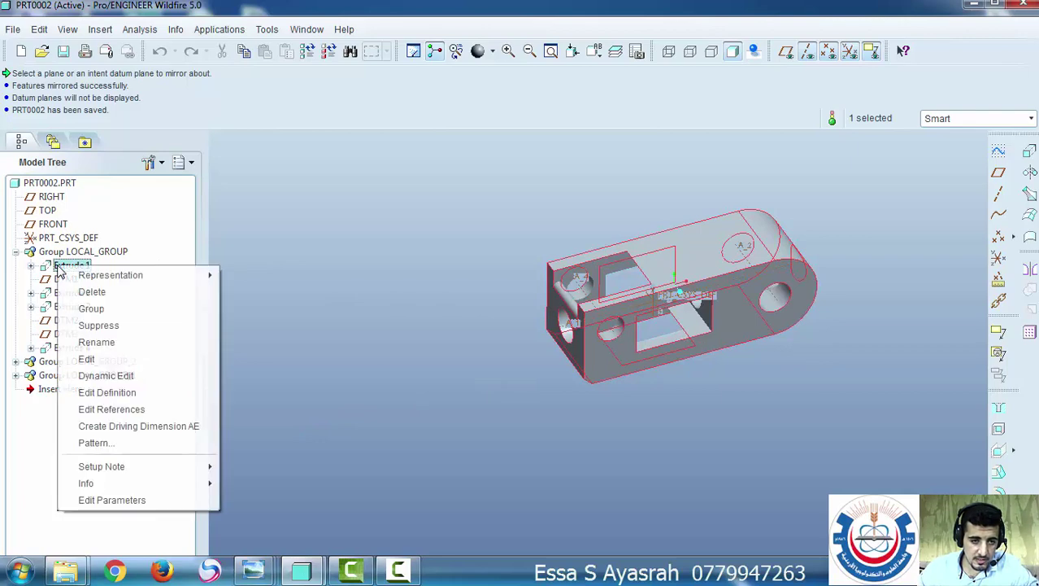
mouse_move(80, 277)
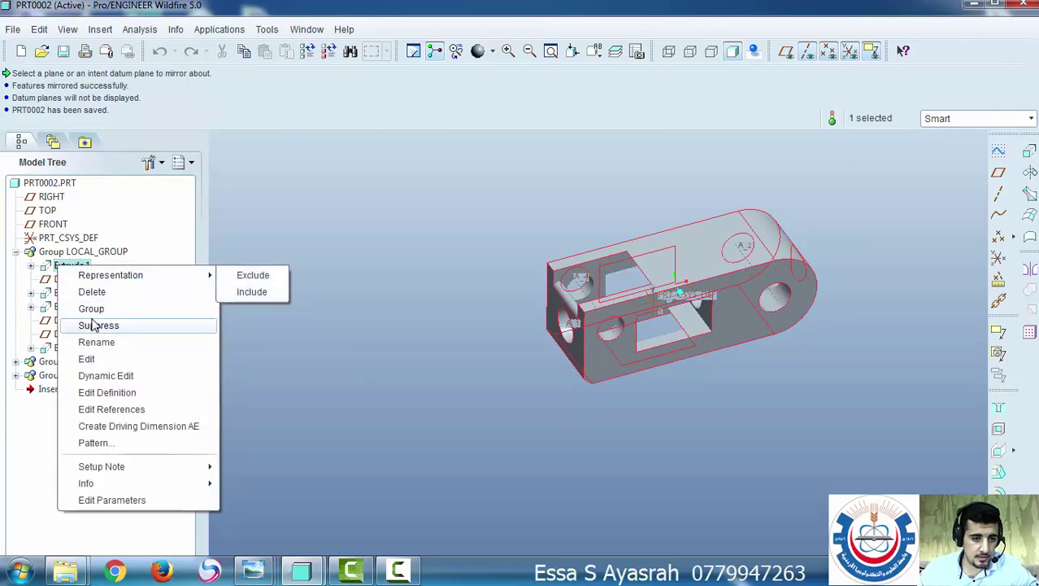
click(105, 393)
click(59, 118)
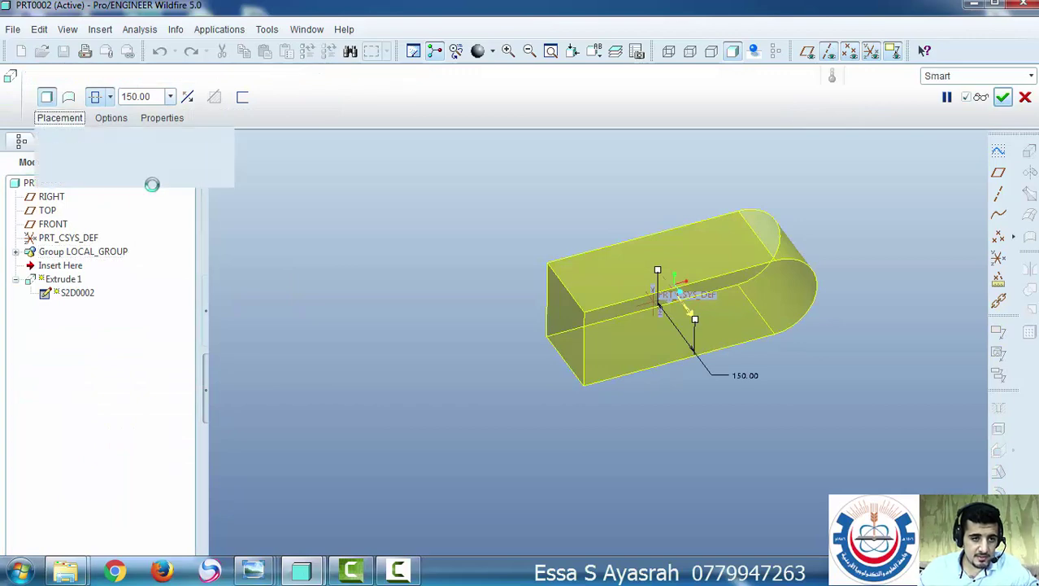
click(193, 169)
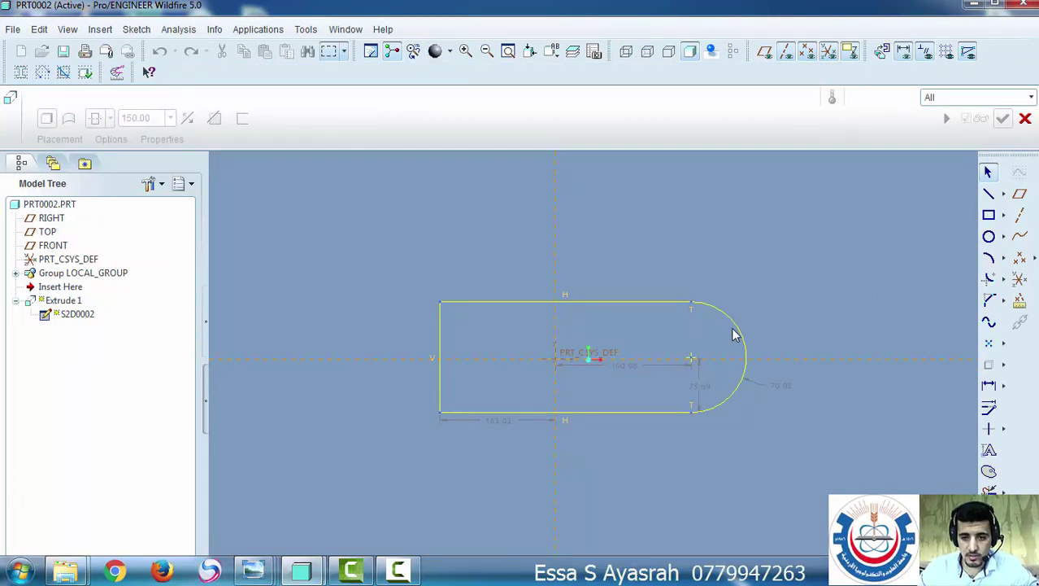
Try deleting the round end's arc and the whole block profile from the sketch, undoing each deletion
click(989, 490)
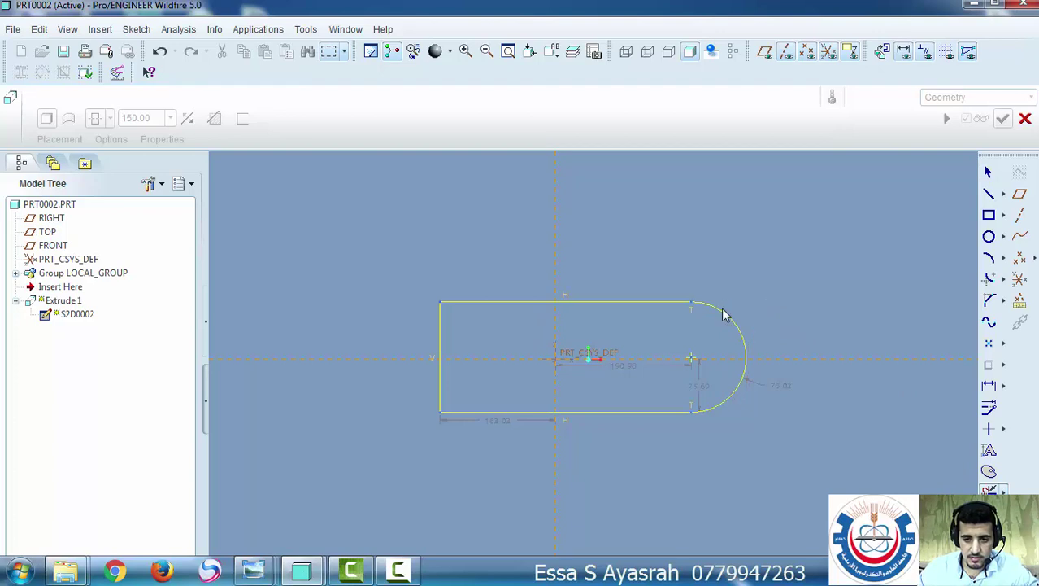
mouse_move(740, 306)
mouse_down()
mouse_move(748, 424)
mouse_move(736, 461)
mouse_up()
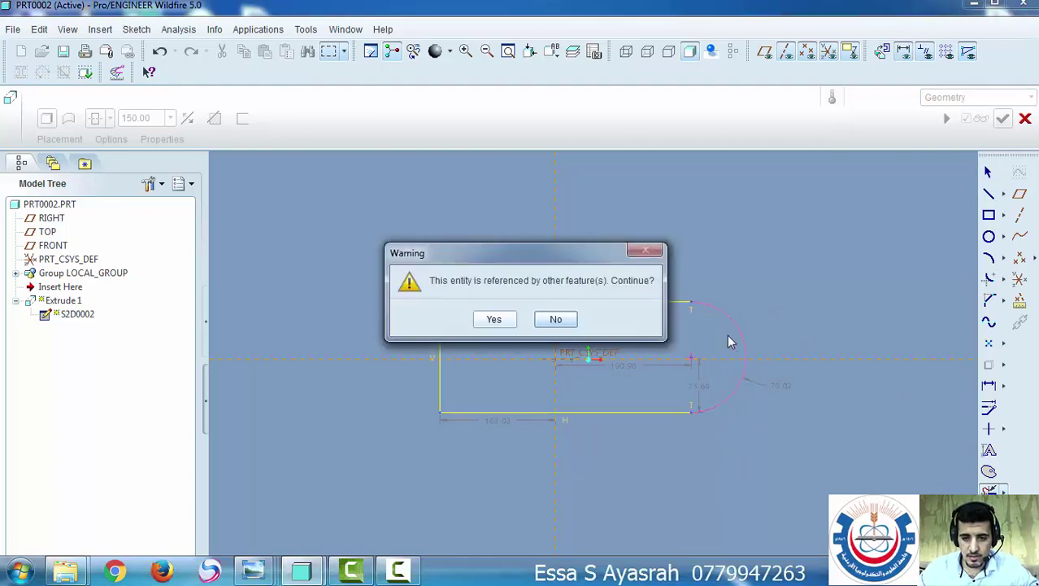
click(496, 319)
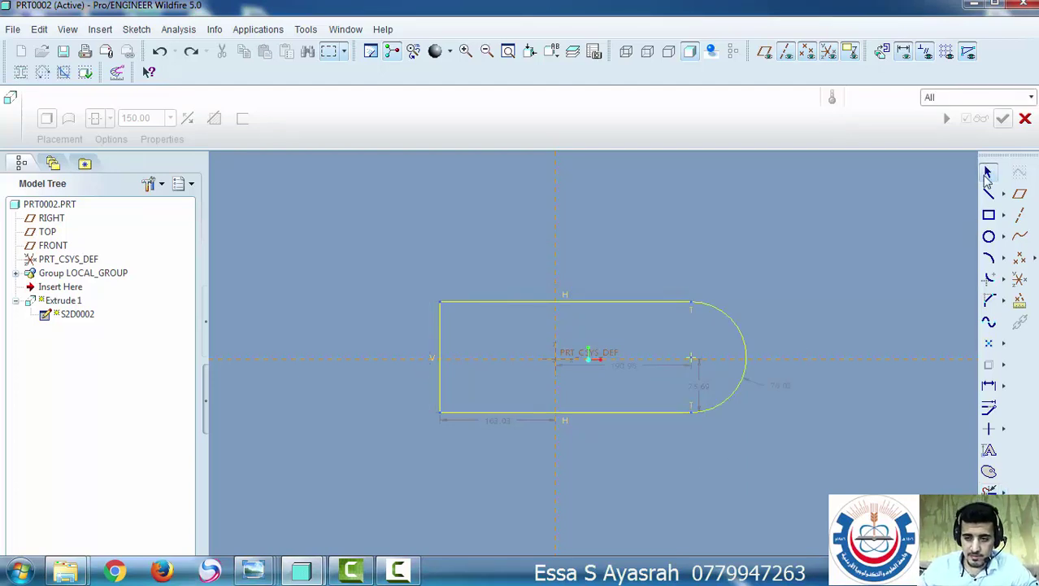
mouse_move(411, 270)
mouse_down()
mouse_move(709, 453)
mouse_move(780, 460)
mouse_up()
key(Delete)
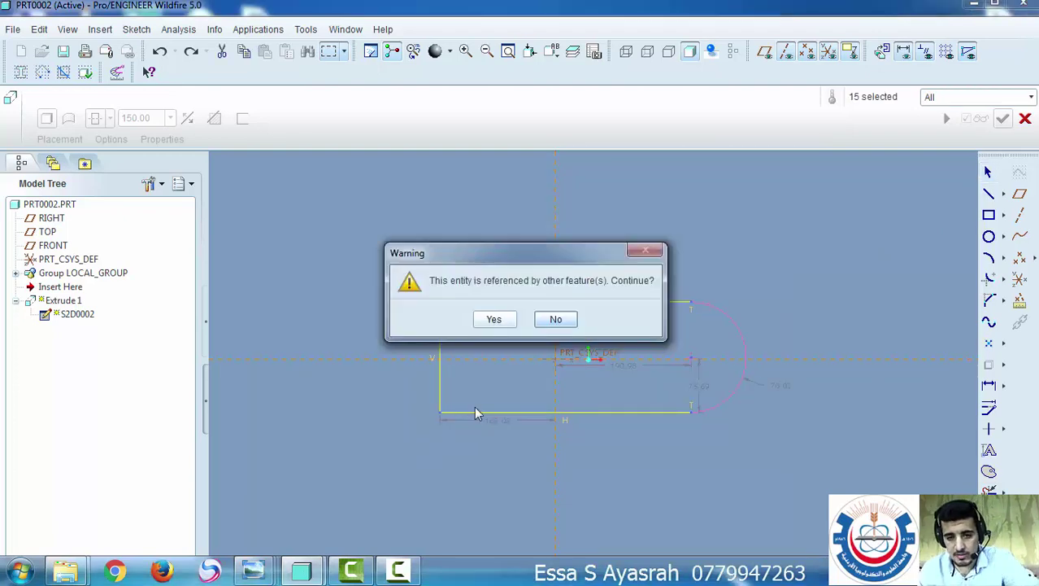
click(494, 319)
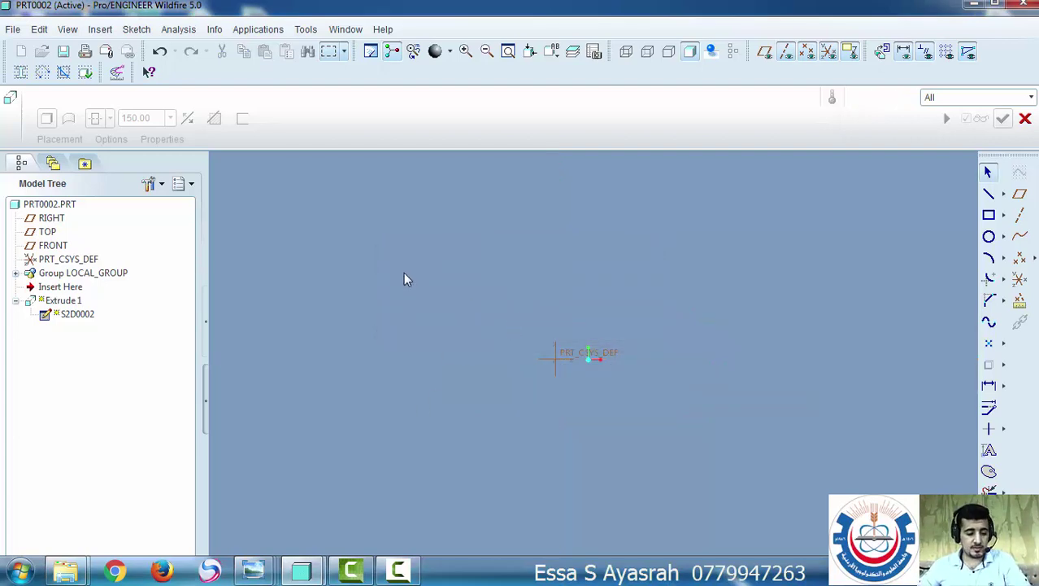
key(ctrl+z)
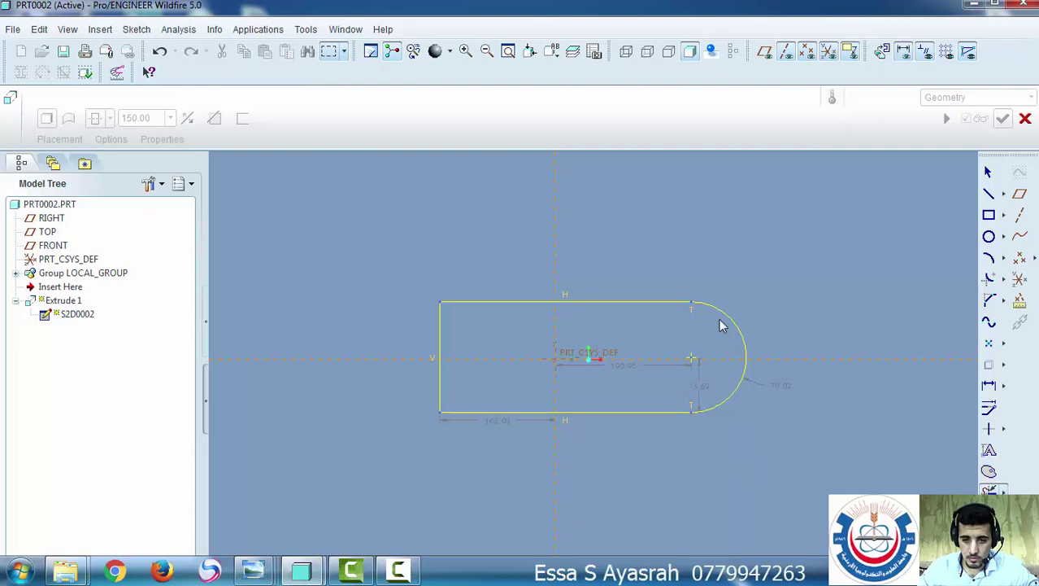
Delete the round end's arc, leave the incomplete sketch and reopen it on the FRONT plane, answering No to the child-deletion confirmation
click(737, 392)
key(Delete)
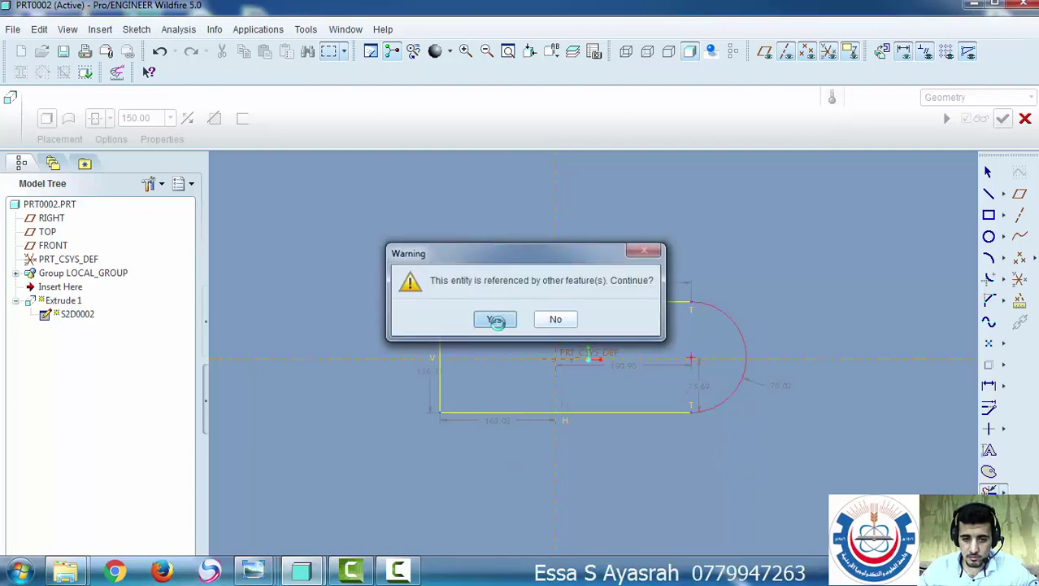
click(494, 319)
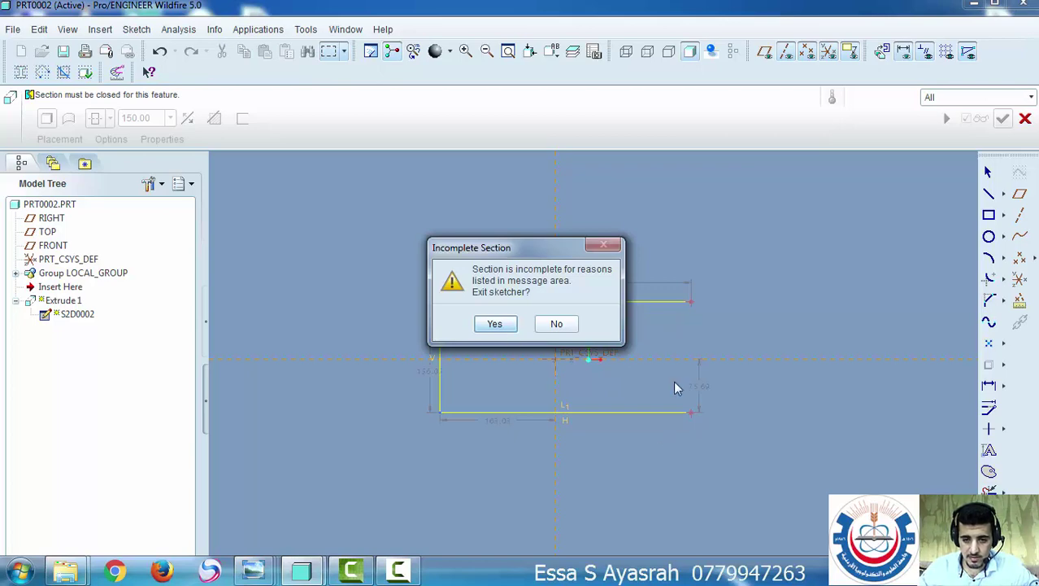
click(495, 323)
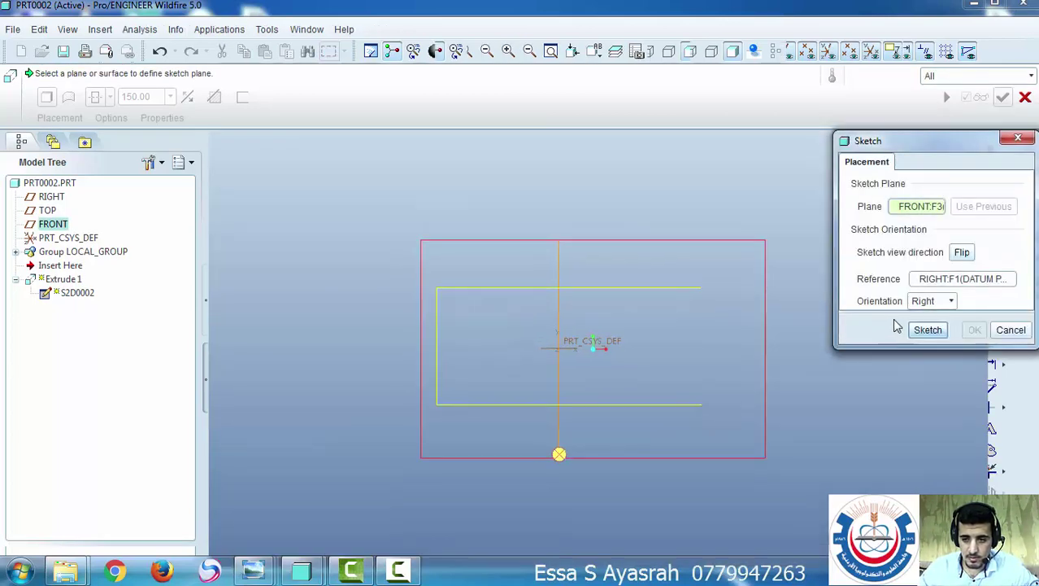
click(927, 329)
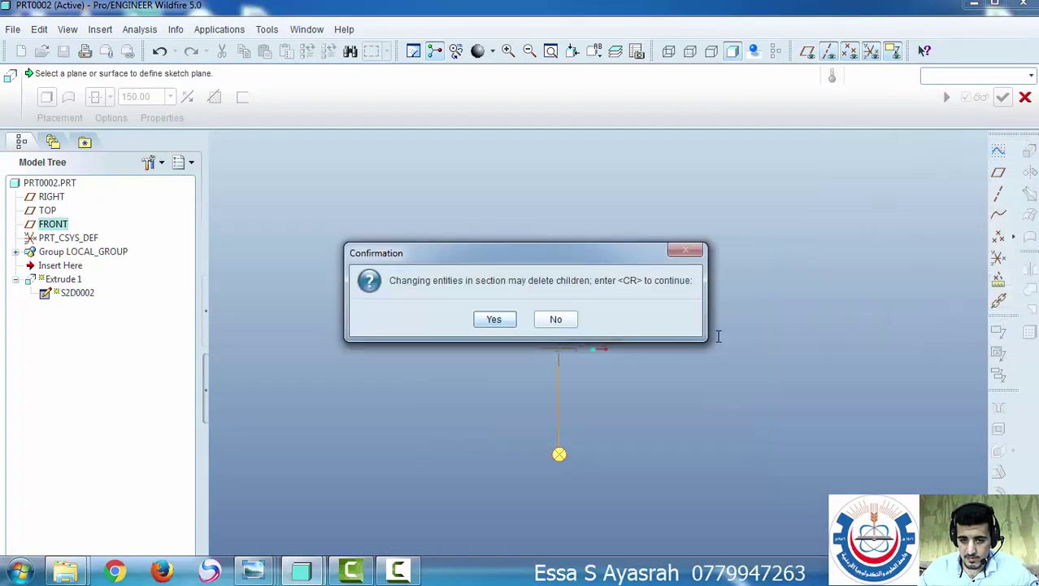
click(556, 318)
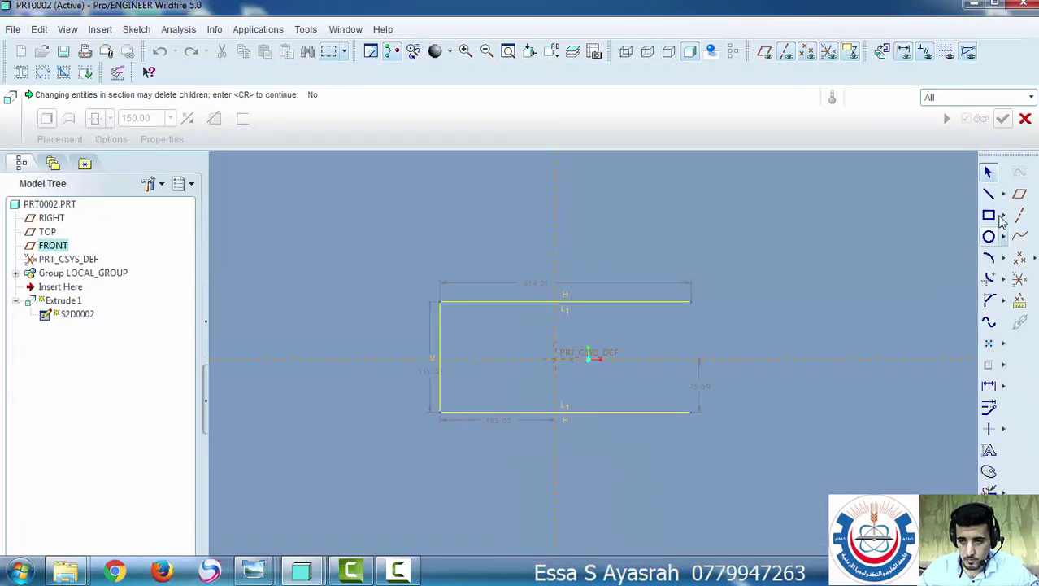
Close the open end of the block profile with a straight vertical line and accept the redefined Extrude 1
click(989, 194)
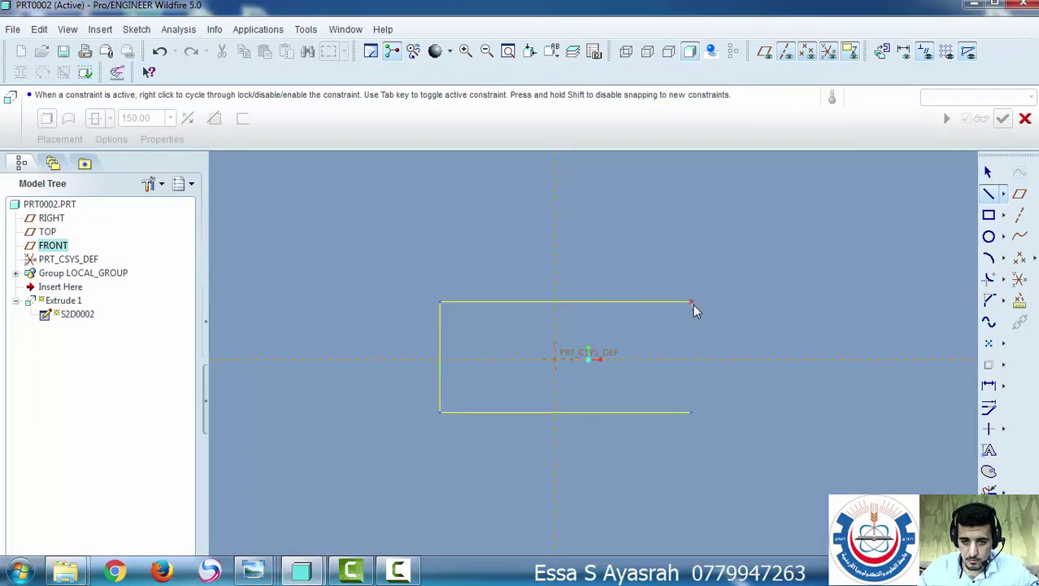
click(692, 306)
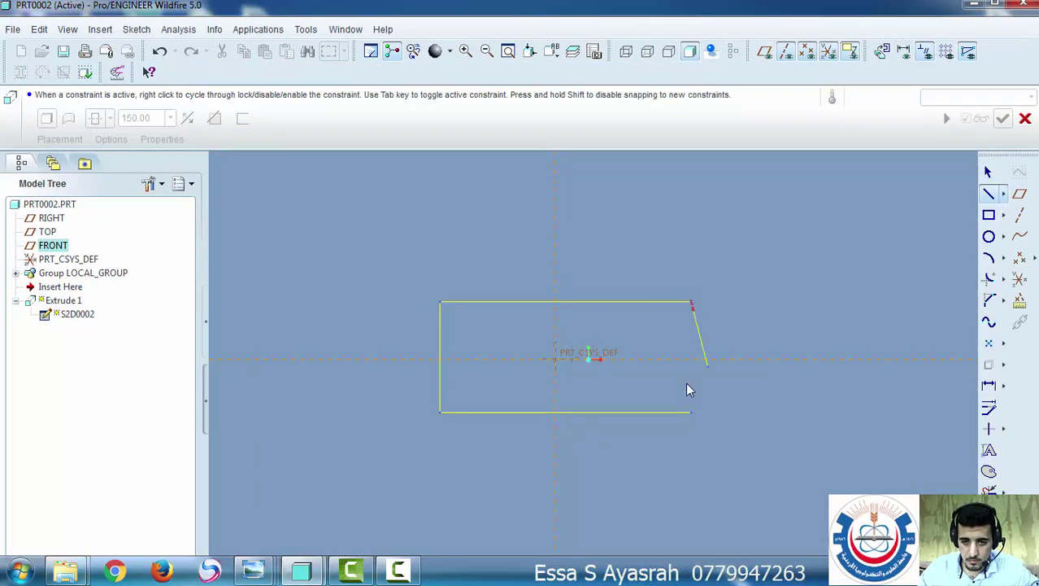
click(989, 193)
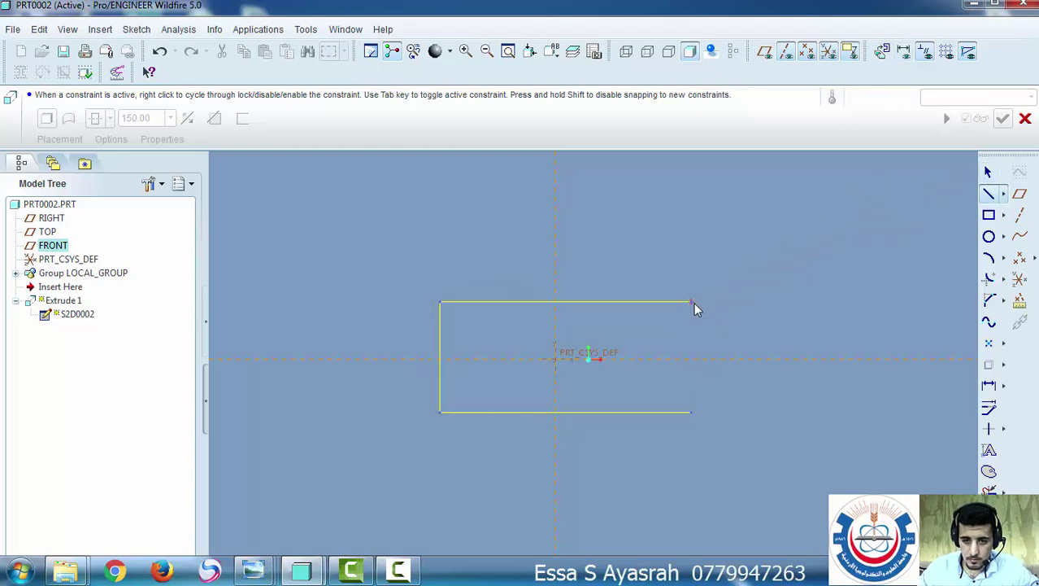
click(693, 304)
click(691, 411)
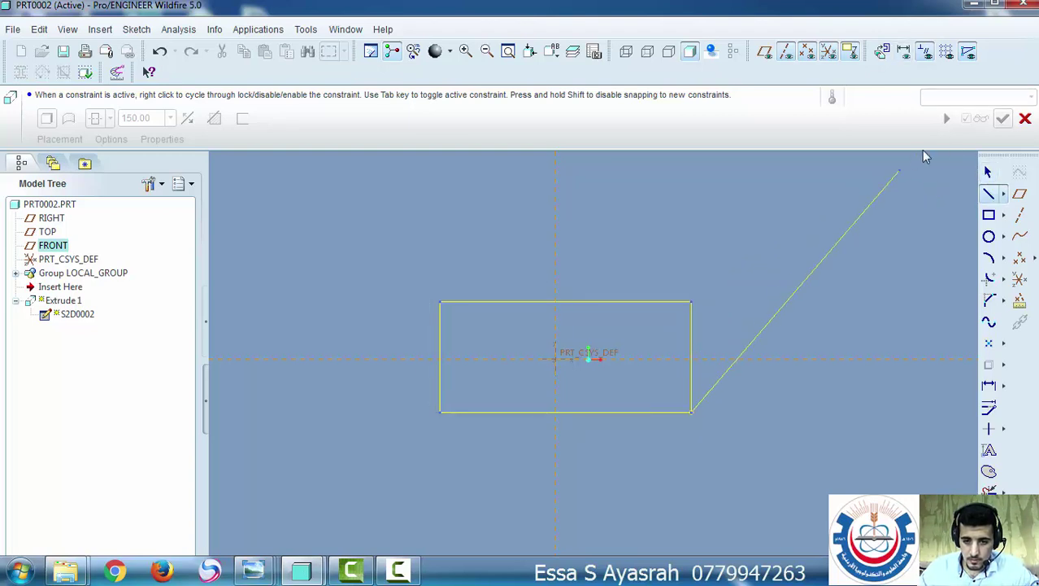
click(988, 172)
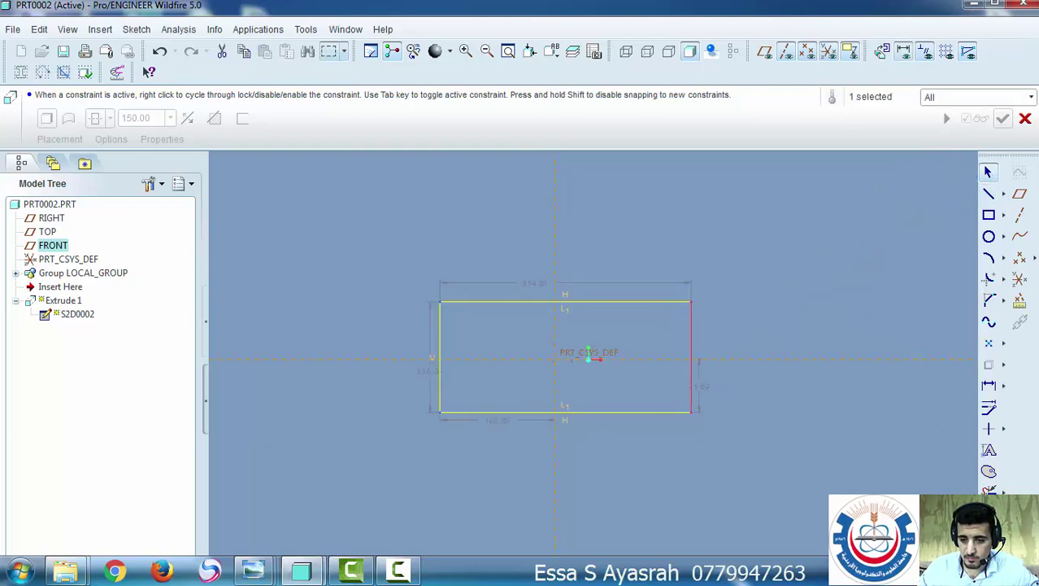
click(989, 514)
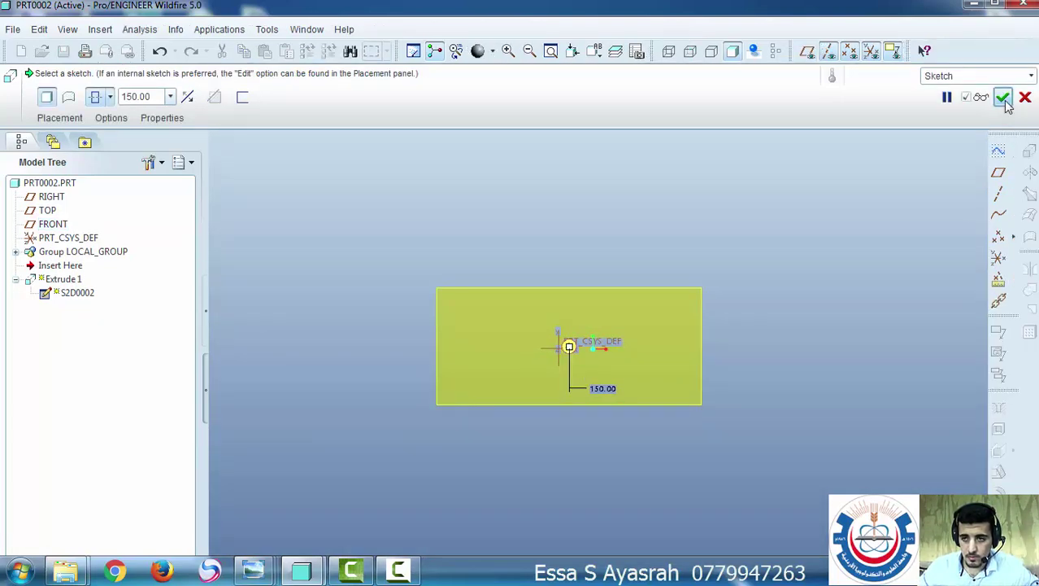
click(1005, 99)
key(Return)
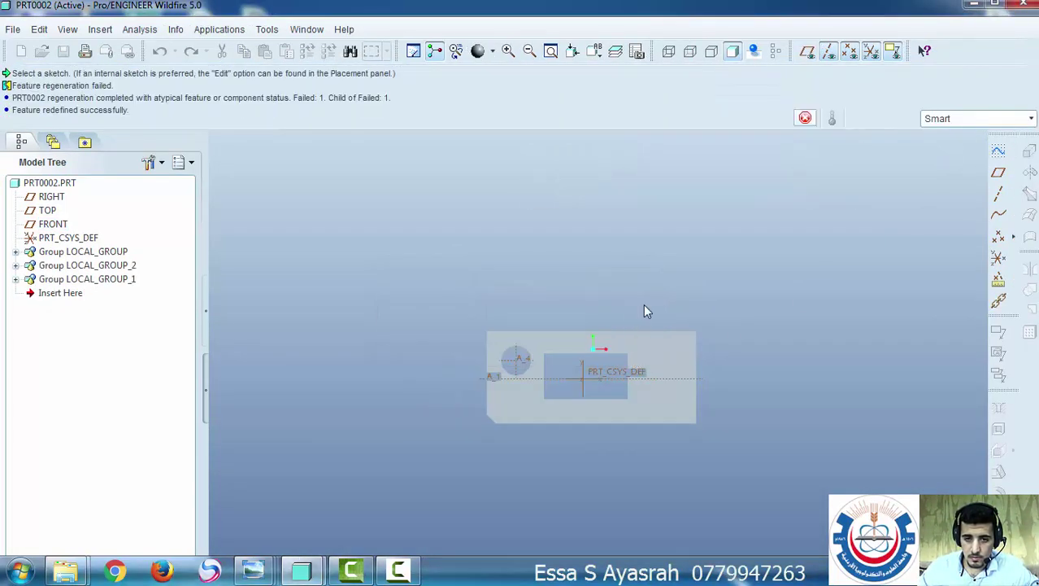
Inspect the square-ended block from several angles, expand its first feature group and undo the redefinition of Extrude 1
middle_drag(638, 342, 652, 430)
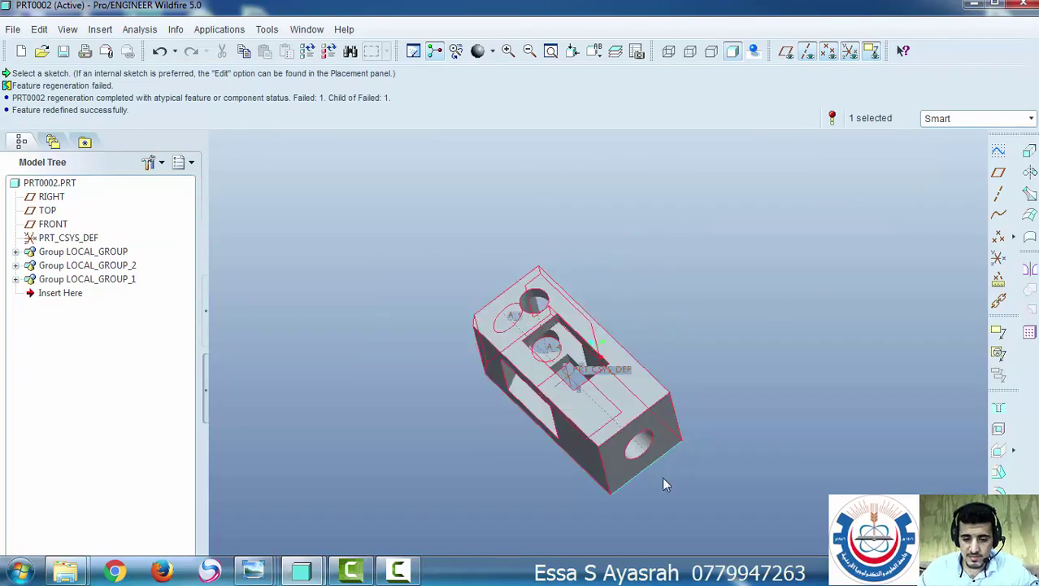
middle_drag(592, 370, 569, 389)
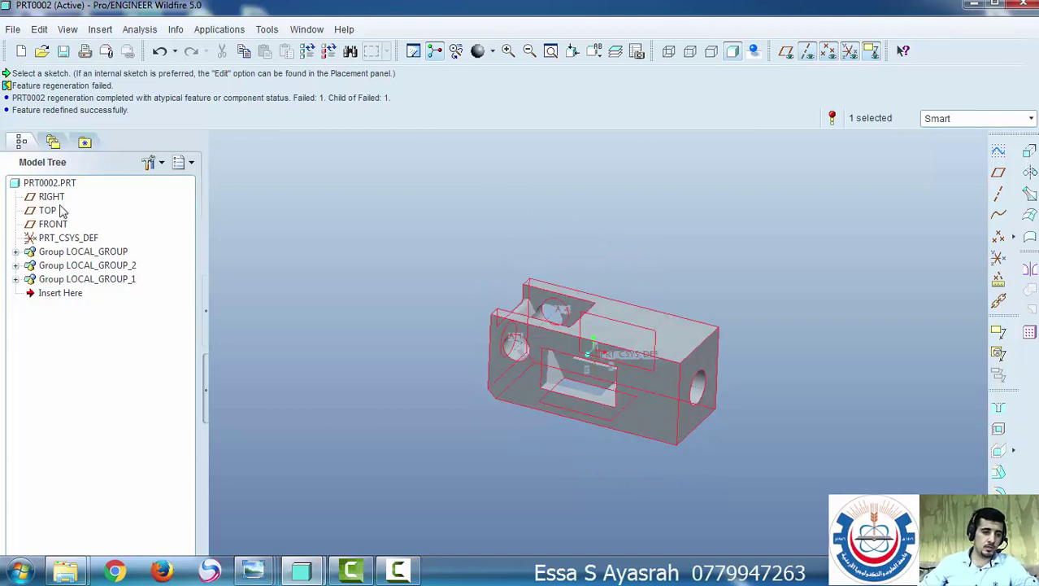
click(15, 251)
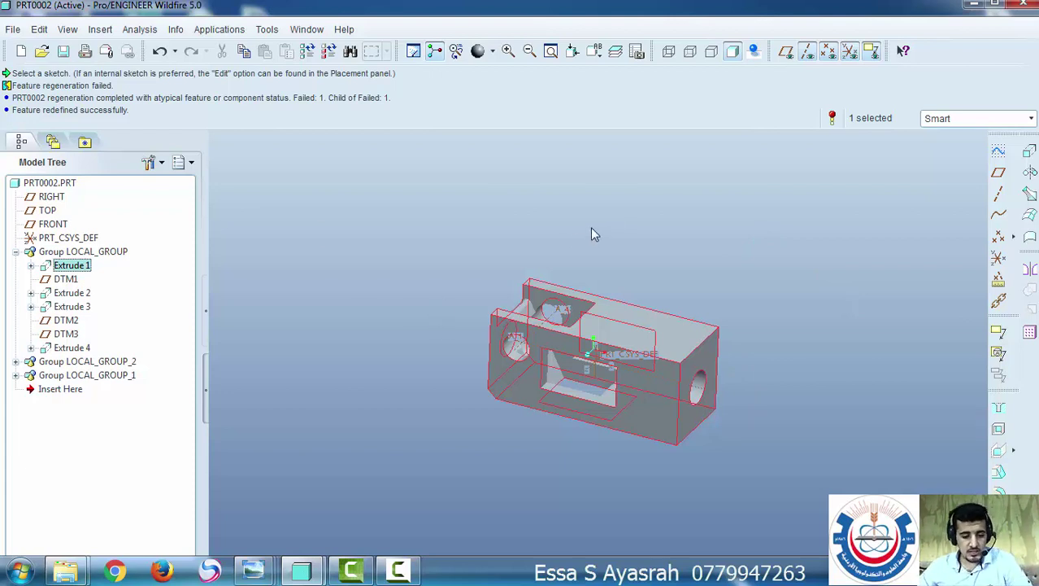
key(ctrl+z)
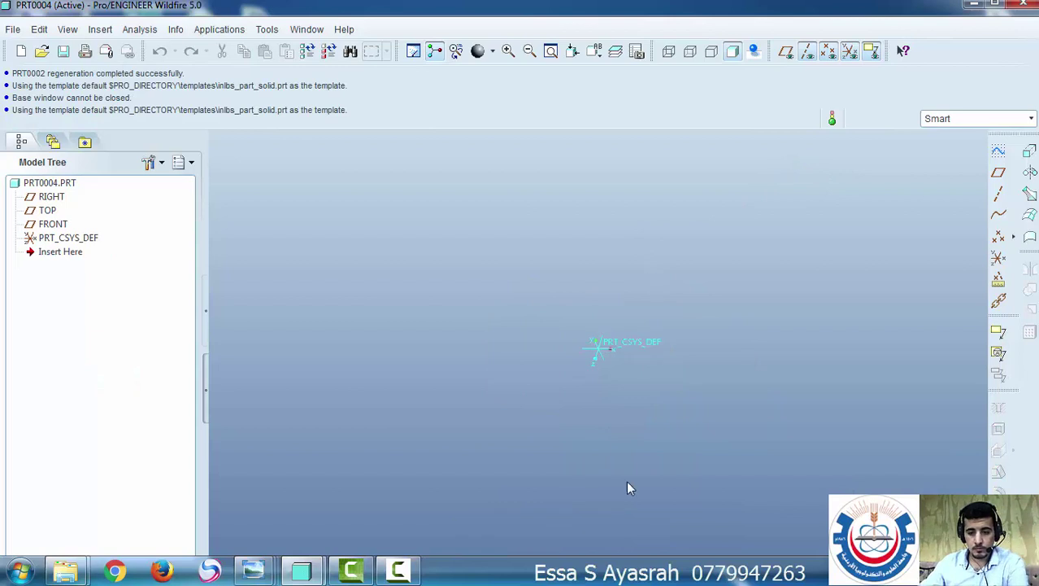
Switch to the PRT0001 part, view it from another angle and highlight its plate and hexagon extrusions in turn
mouse_move(370, 570)
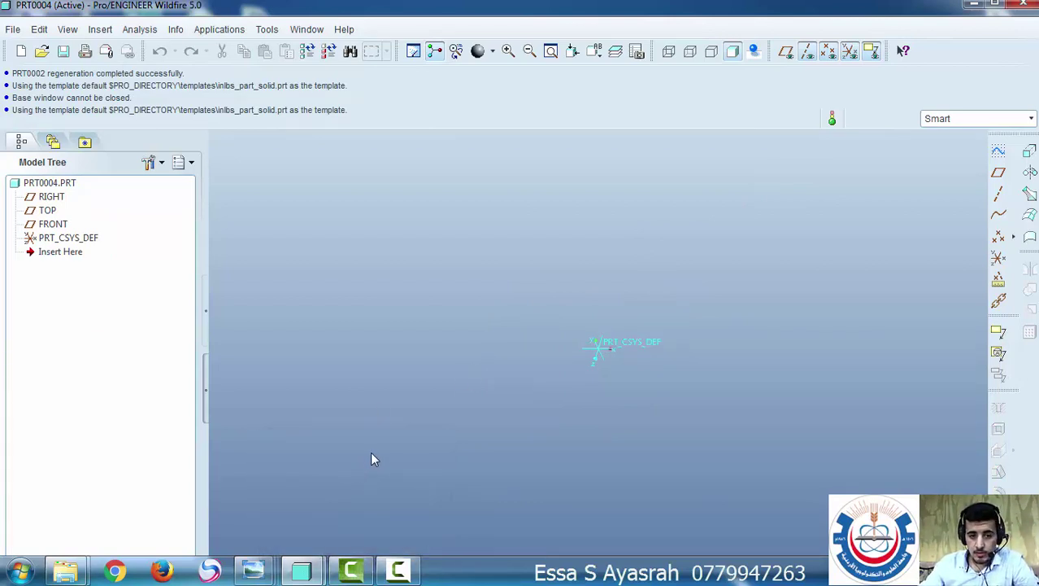
mouse_move(302, 569)
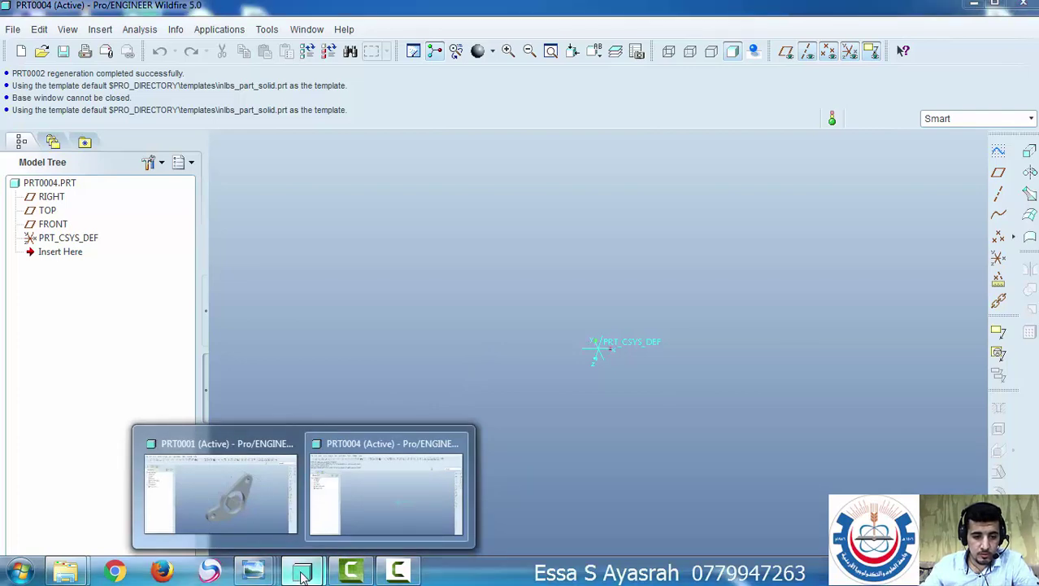
click(256, 494)
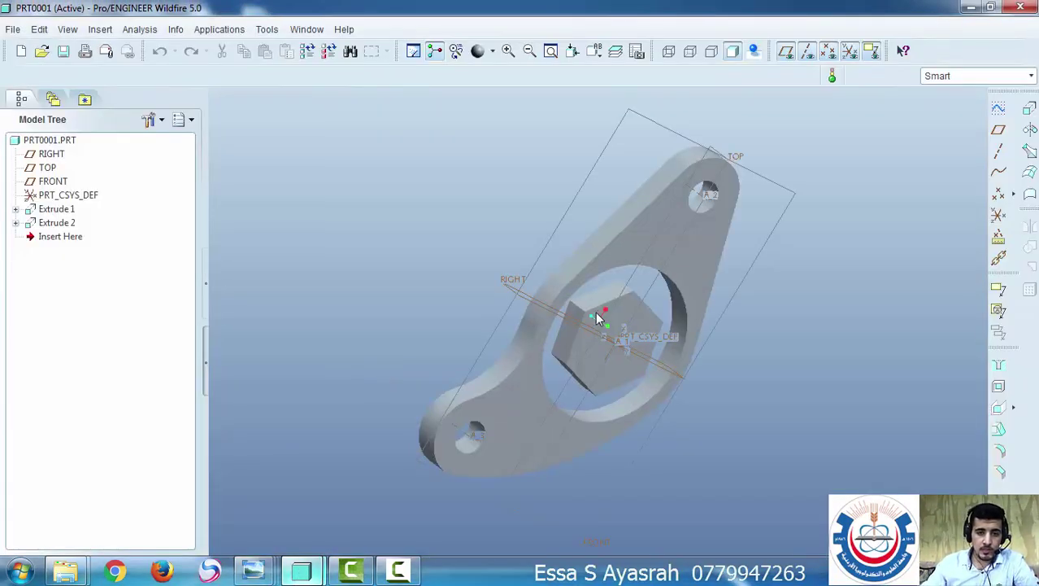
mouse_move(591, 309)
middle_down()
mouse_move(599, 318)
mouse_move(587, 295)
mouse_move(596, 313)
mouse_move(580, 319)
mouse_move(594, 301)
mouse_move(671, 304)
mouse_move(634, 340)
mouse_move(617, 259)
mouse_move(602, 293)
mouse_move(630, 341)
mouse_move(582, 300)
mouse_move(574, 319)
middle_up()
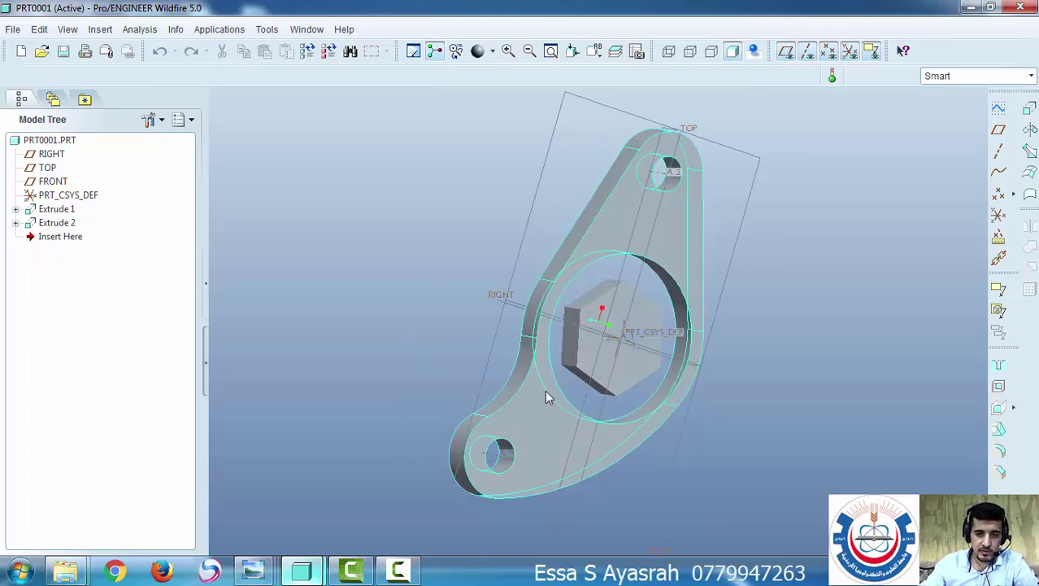
click(56, 209)
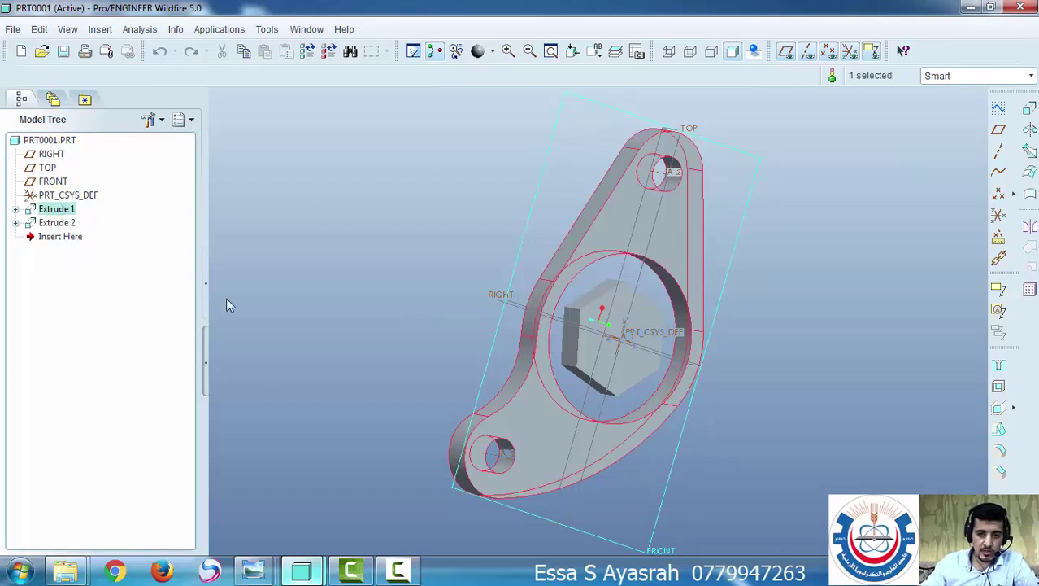
click(47, 224)
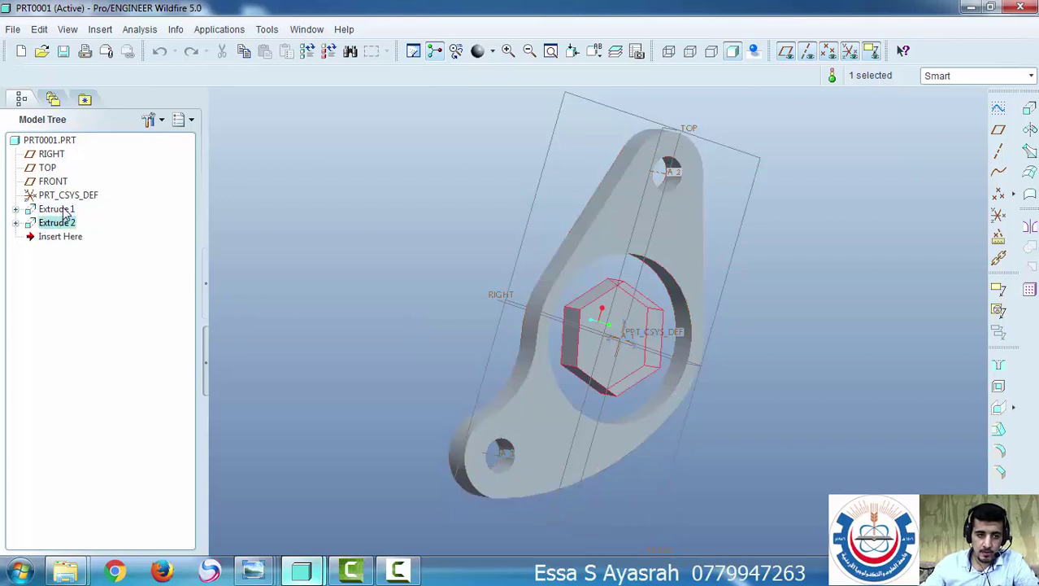
Open the plate's base extrusion, Extrude 1, for redefinition and examine its internal sketch
click(57, 210)
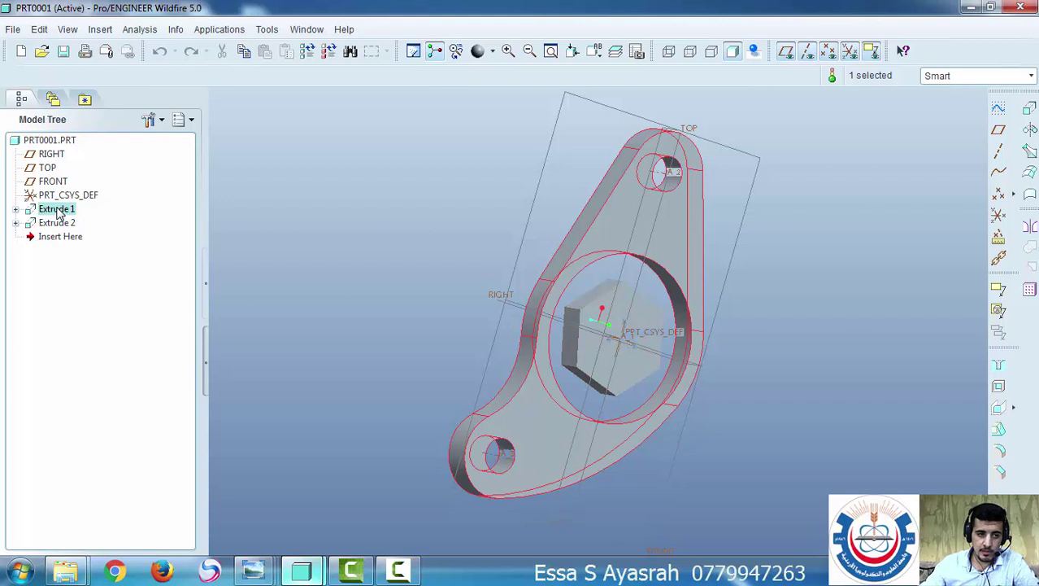
right_click(59, 213)
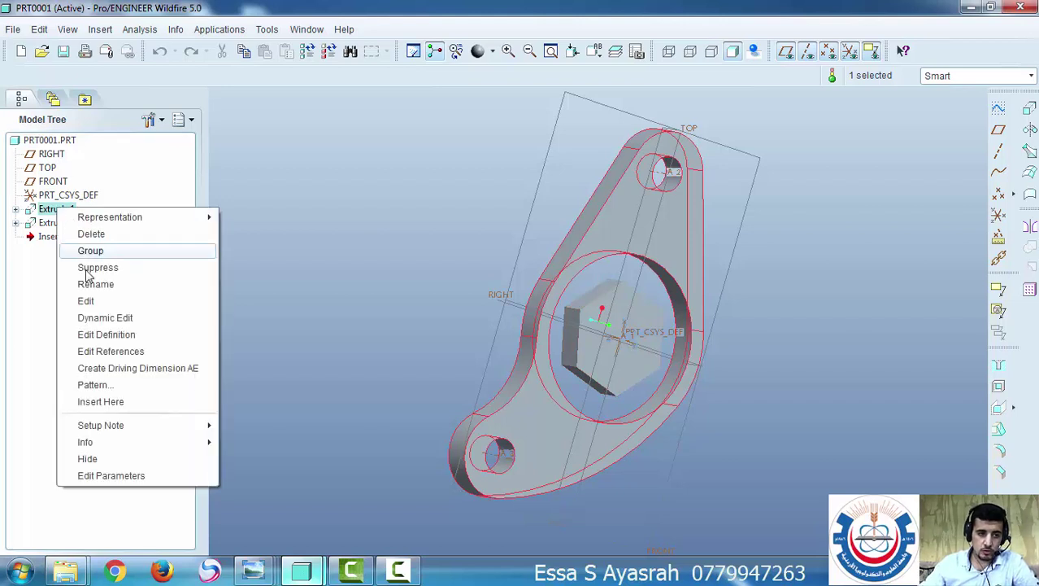
click(106, 334)
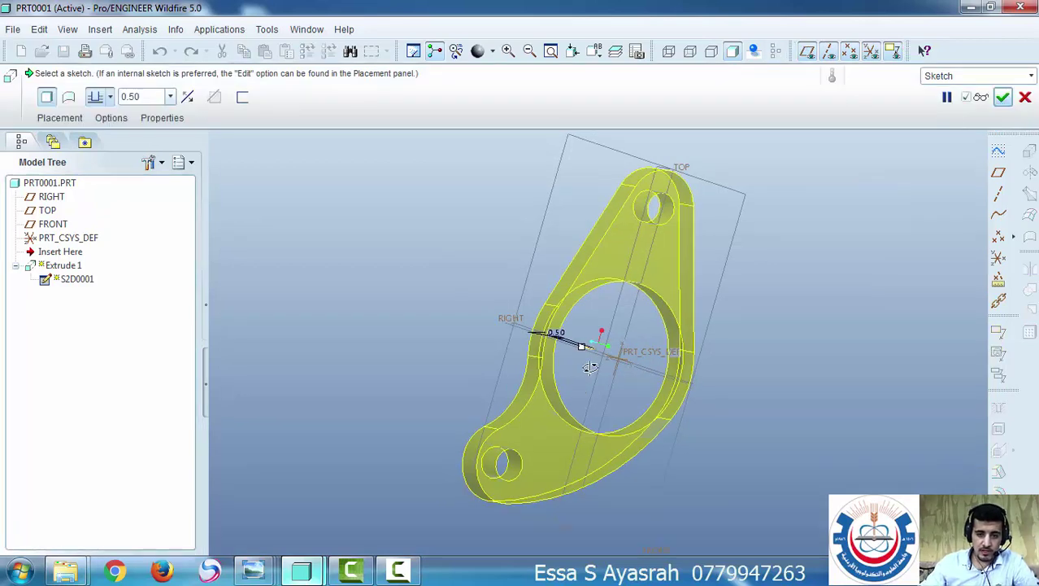
mouse_move(566, 362)
middle_down()
mouse_move(578, 358)
mouse_move(567, 361)
middle_up()
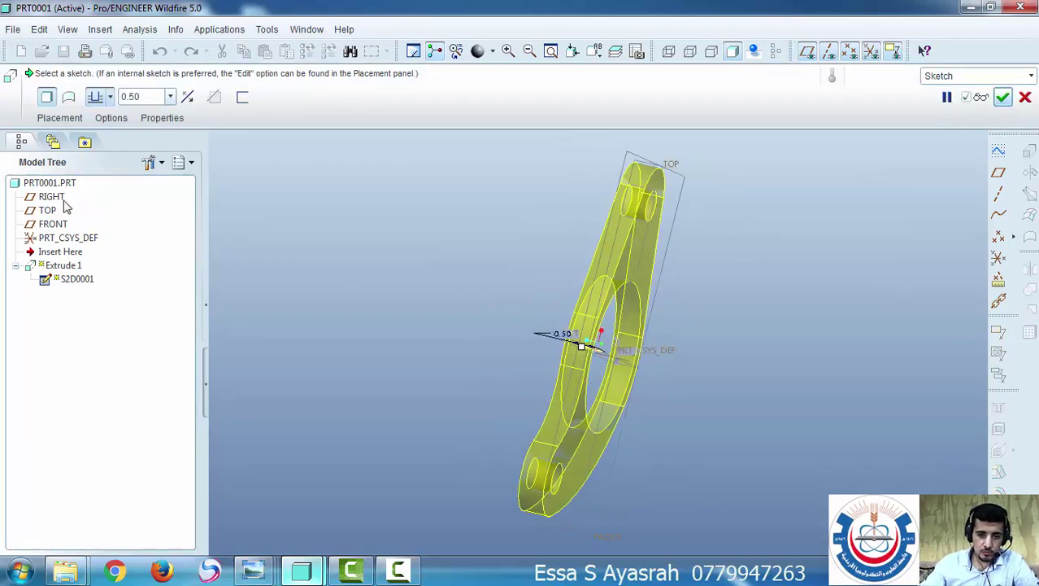
click(66, 119)
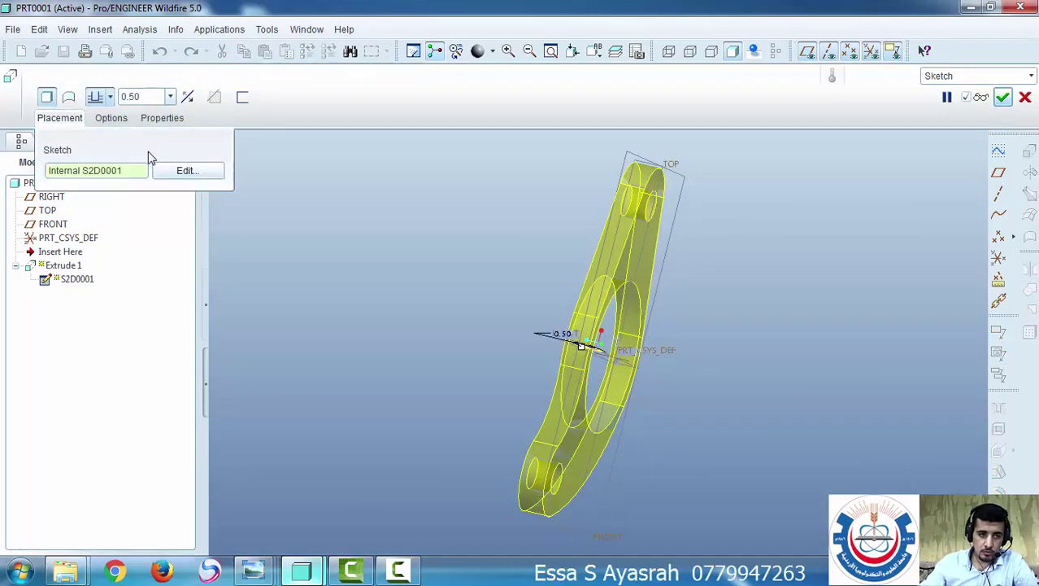
click(186, 168)
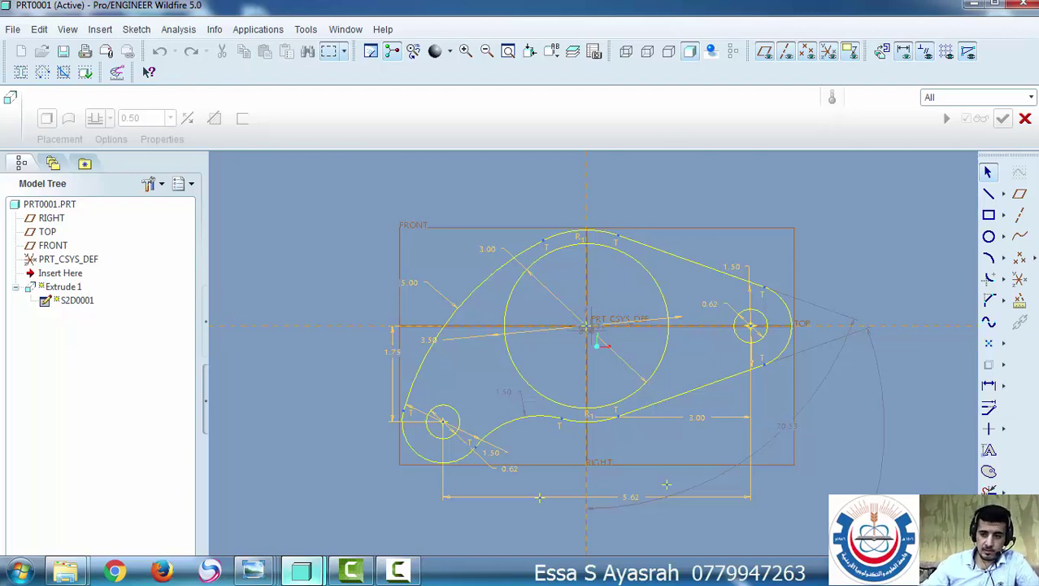
Leave the plate sketch, accept Extrude 1, inspect the plate and hexagon from several angles and clear the selection
click(988, 533)
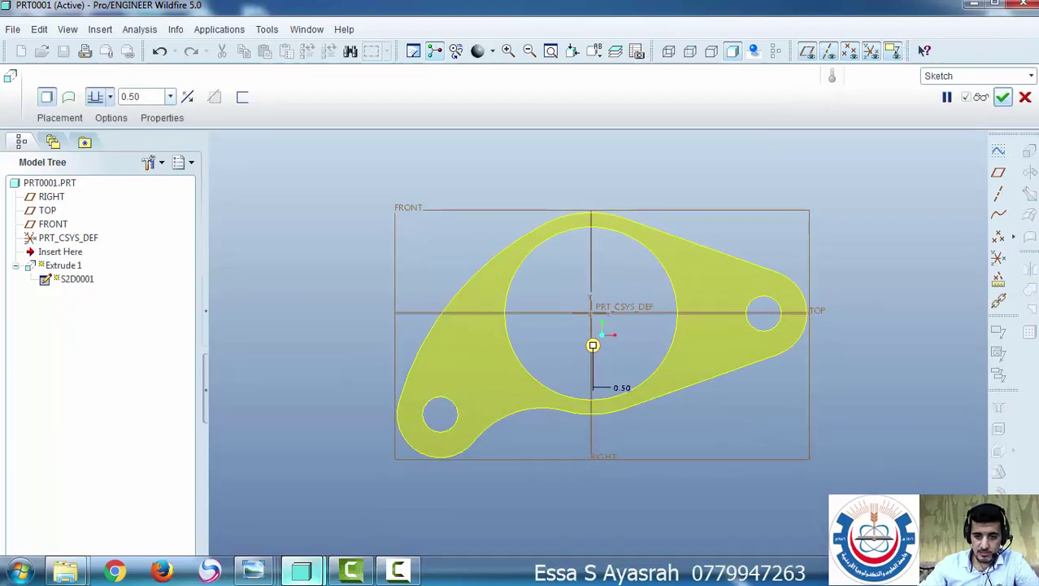
click(1003, 98)
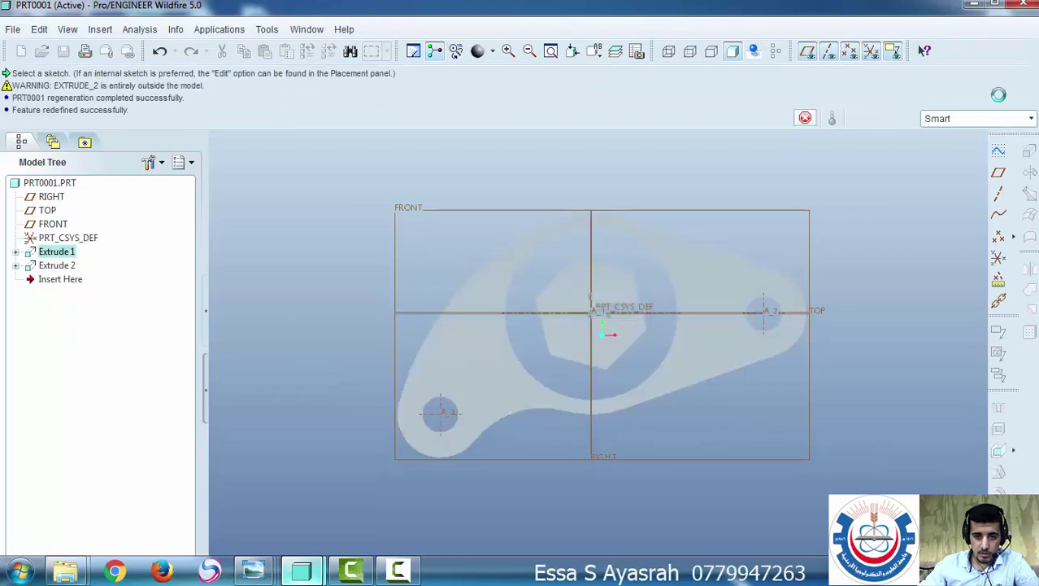
middle_drag(598, 382, 502, 239)
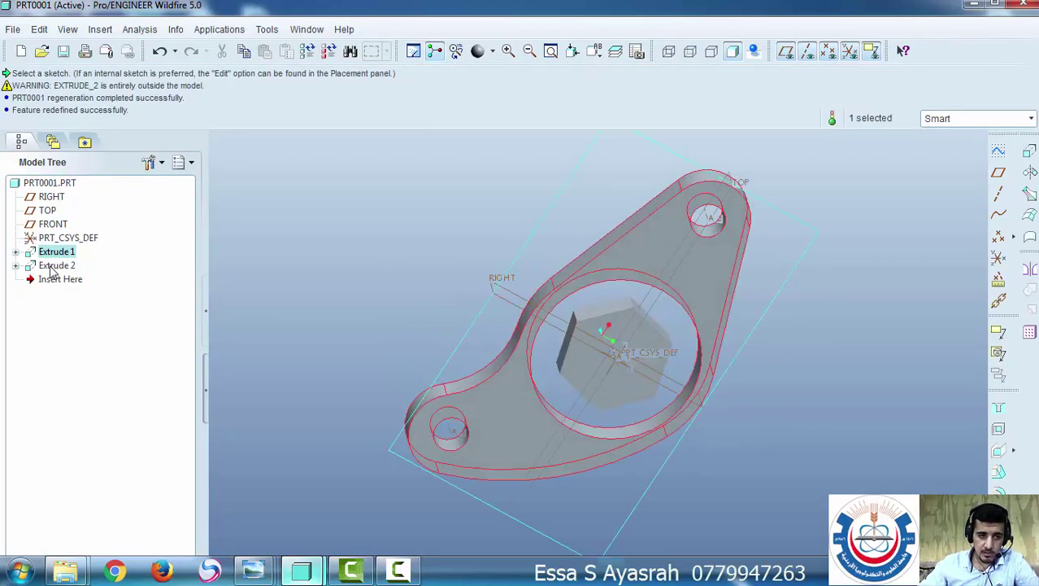
middle_drag(532, 355, 454, 313)
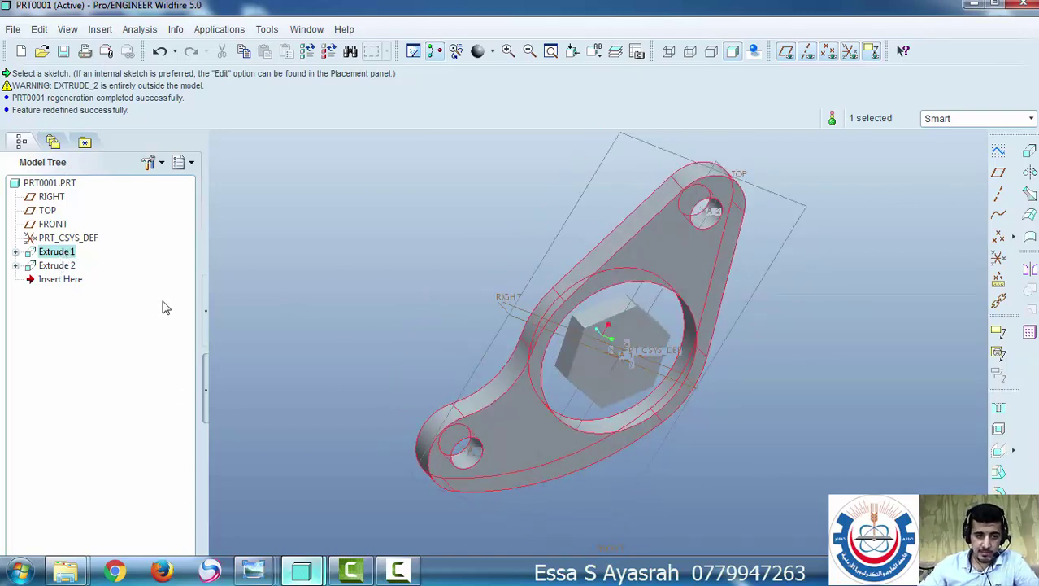
click(394, 220)
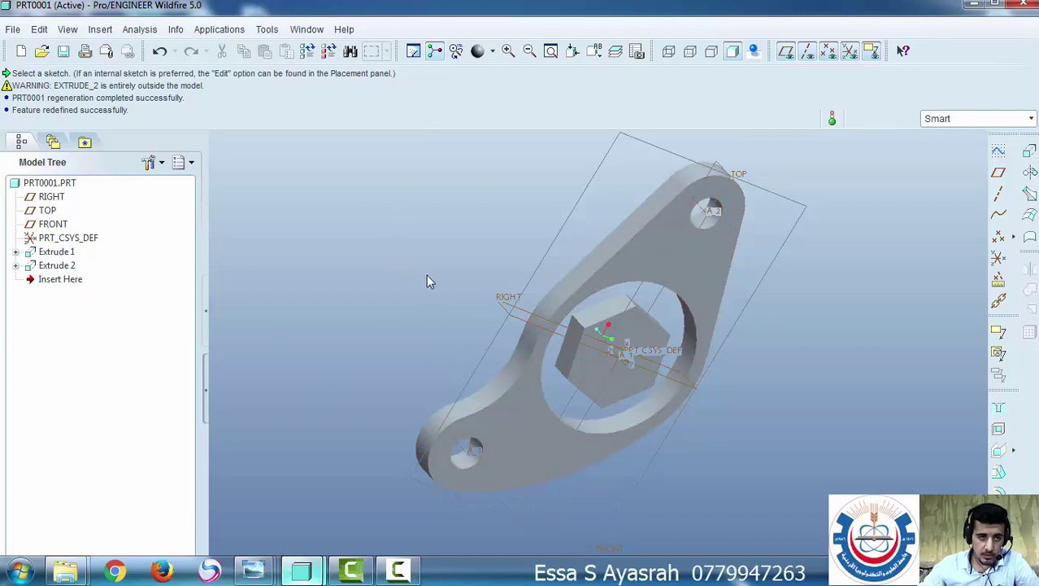
Switch to the empty PRT0004 part window
mouse_move(306, 574)
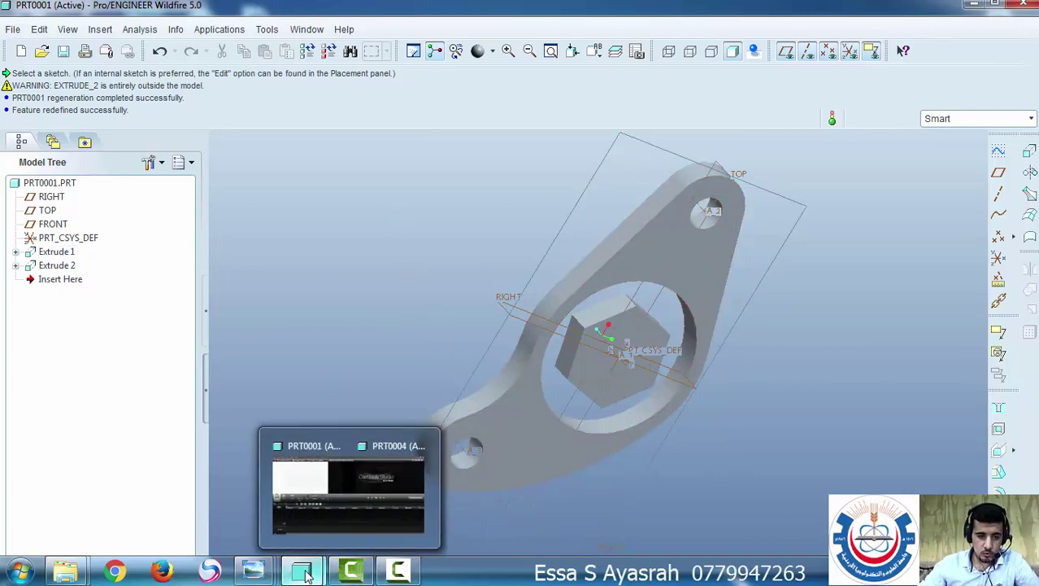
click(363, 502)
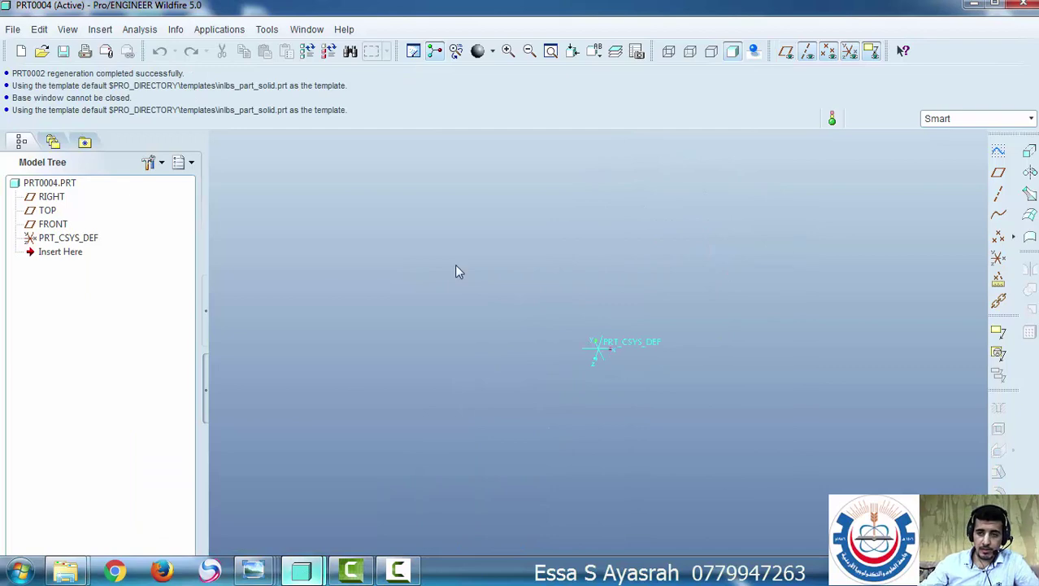
click(21, 50)
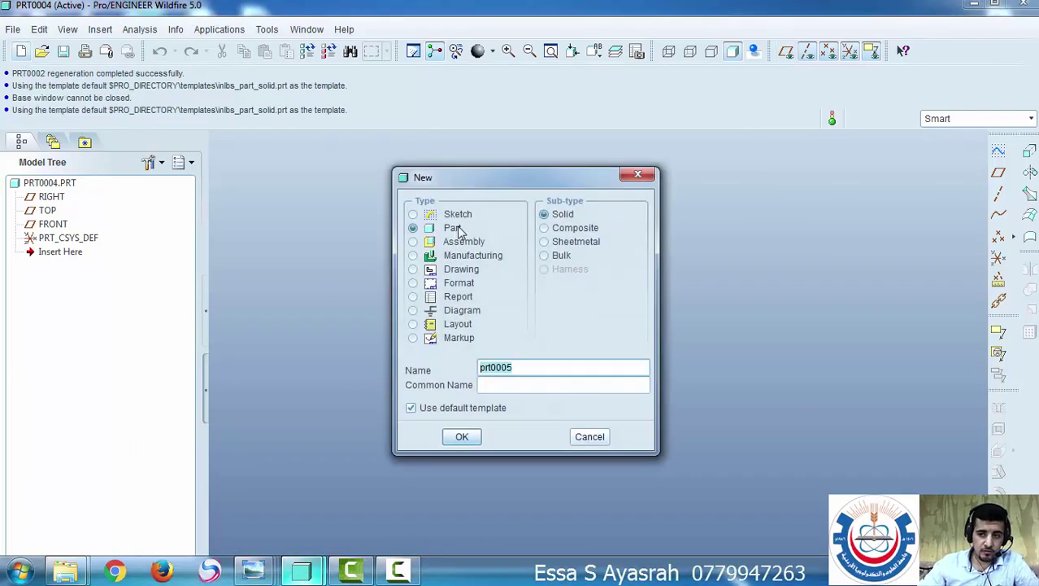
click(838, 275)
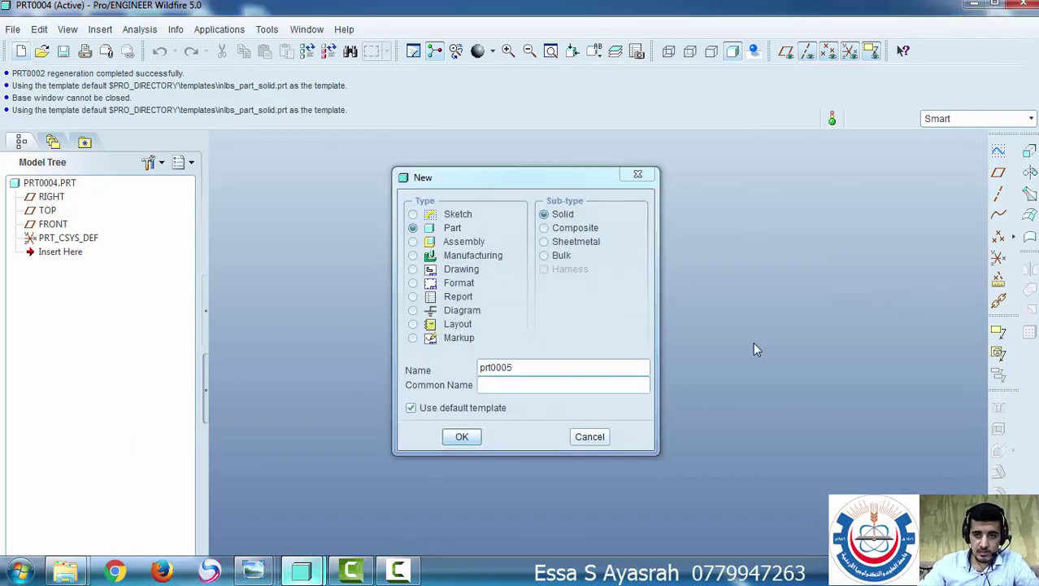
click(590, 437)
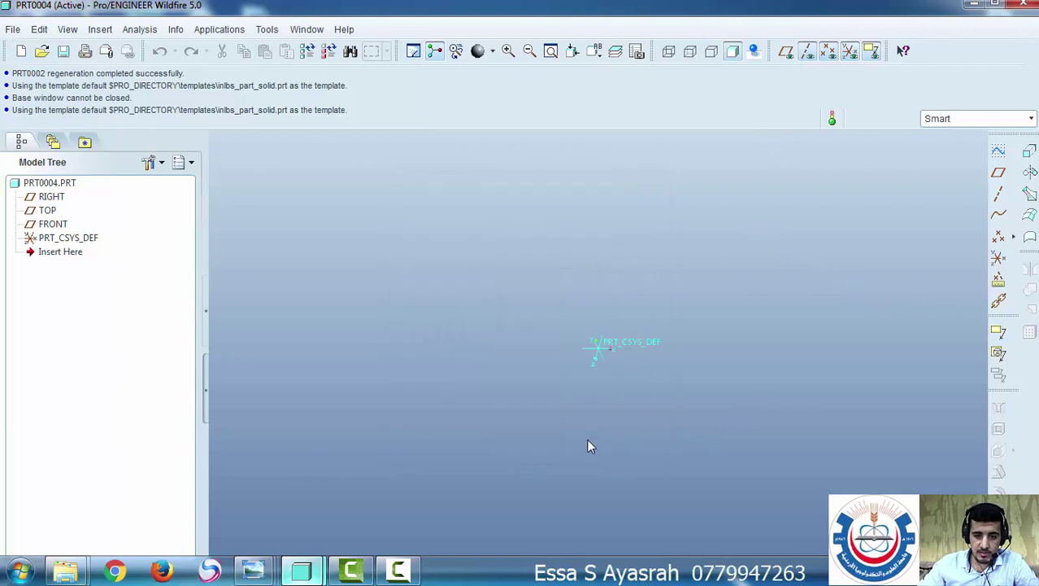
Turn on the display of the datum planes in the PRT0004 part
click(786, 53)
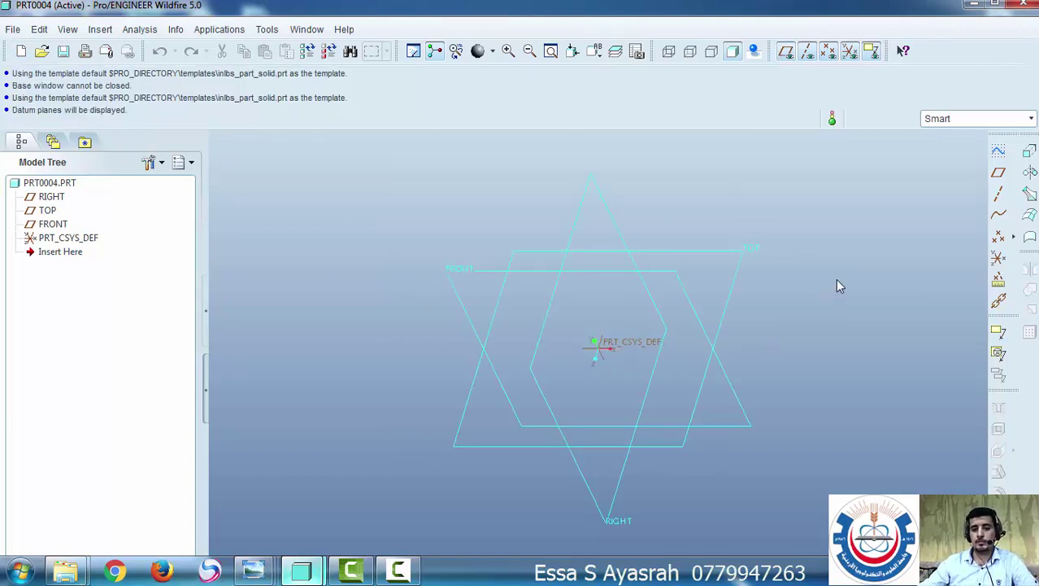
click(786, 52)
click(785, 51)
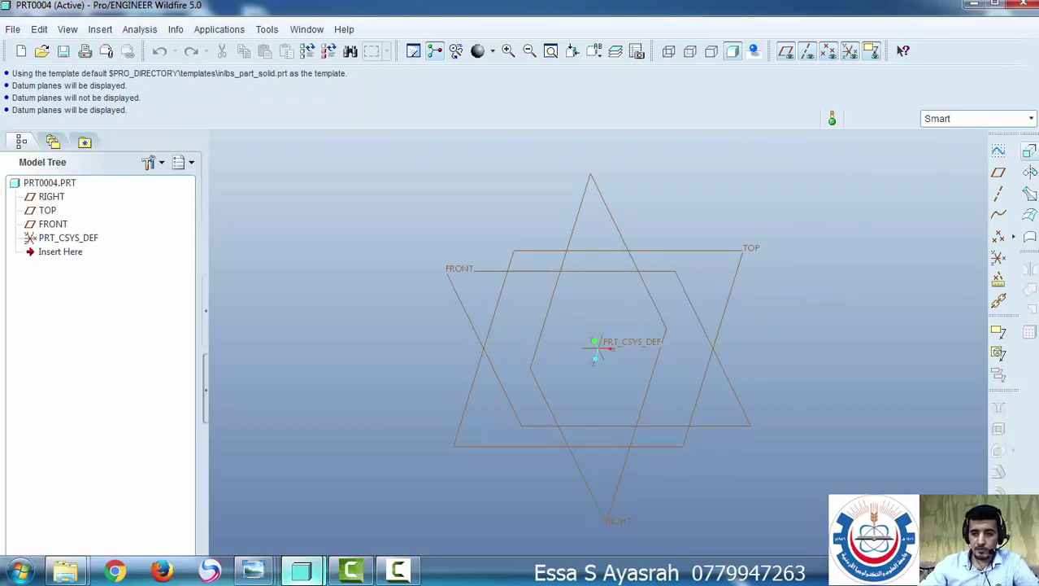
Start a Revolve feature and open its internal sketch on the RIGHT plane, with TOP as the Left orientation reference
click(1030, 173)
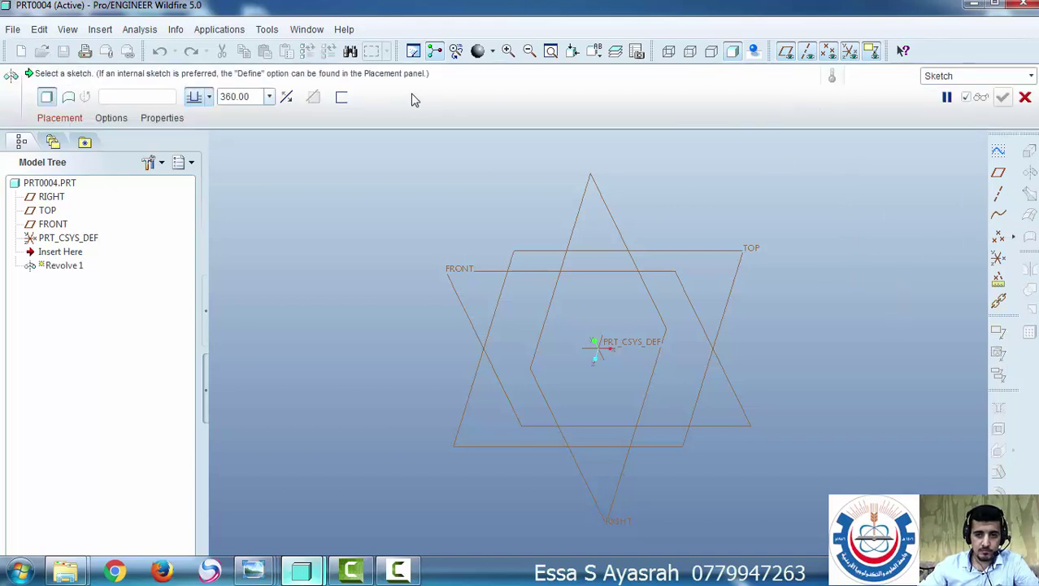
click(55, 119)
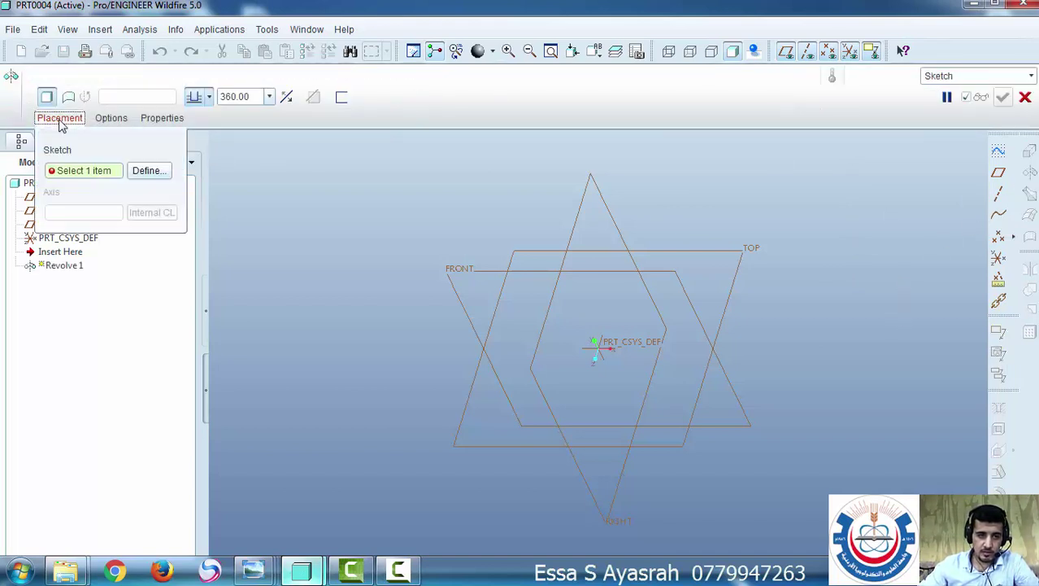
click(147, 171)
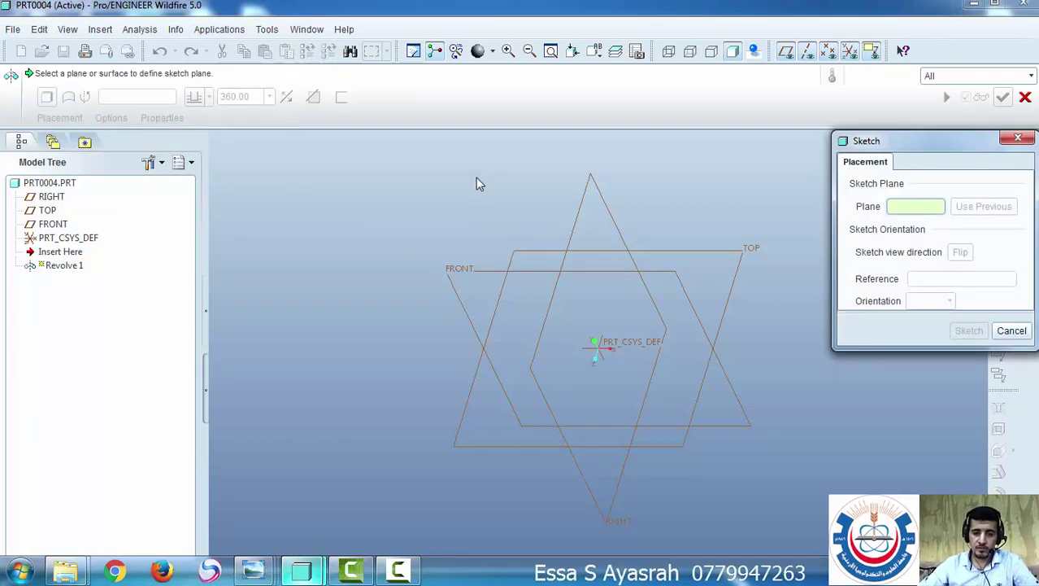
click(614, 524)
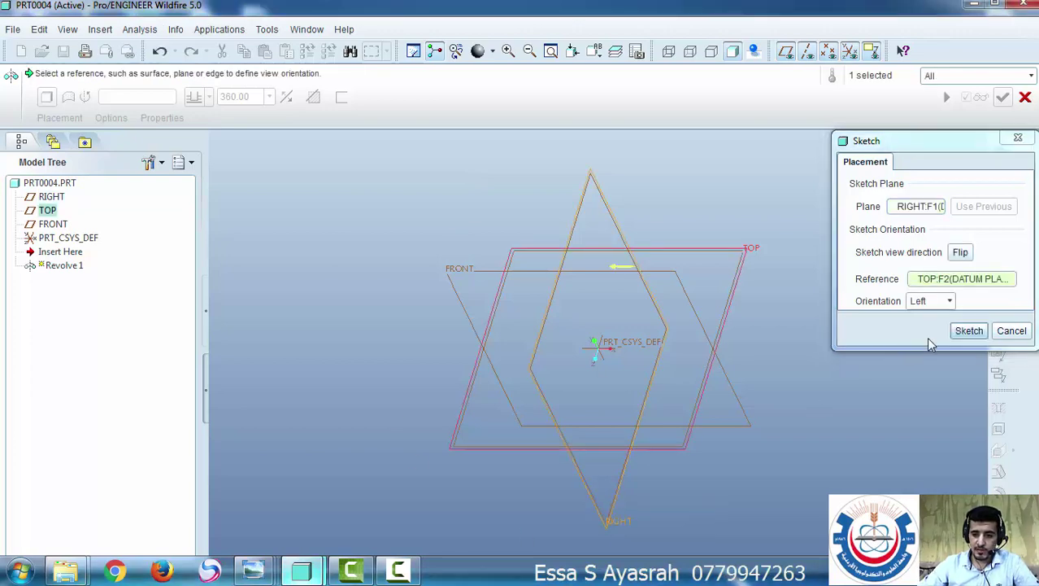
click(968, 330)
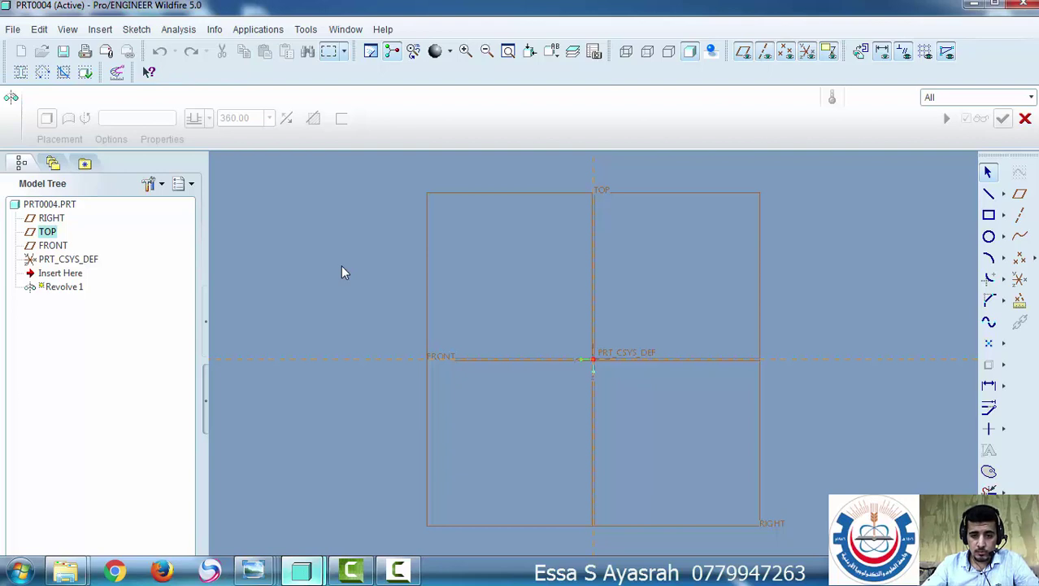
Sketch a rectangle about 130 wide around the origin, crossing both reference lines
click(988, 215)
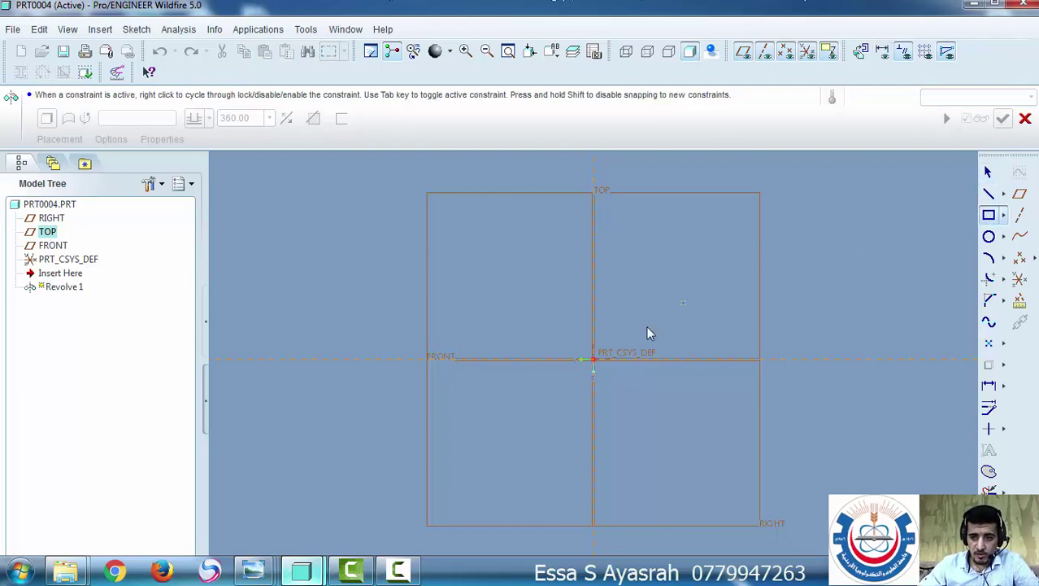
click(558, 326)
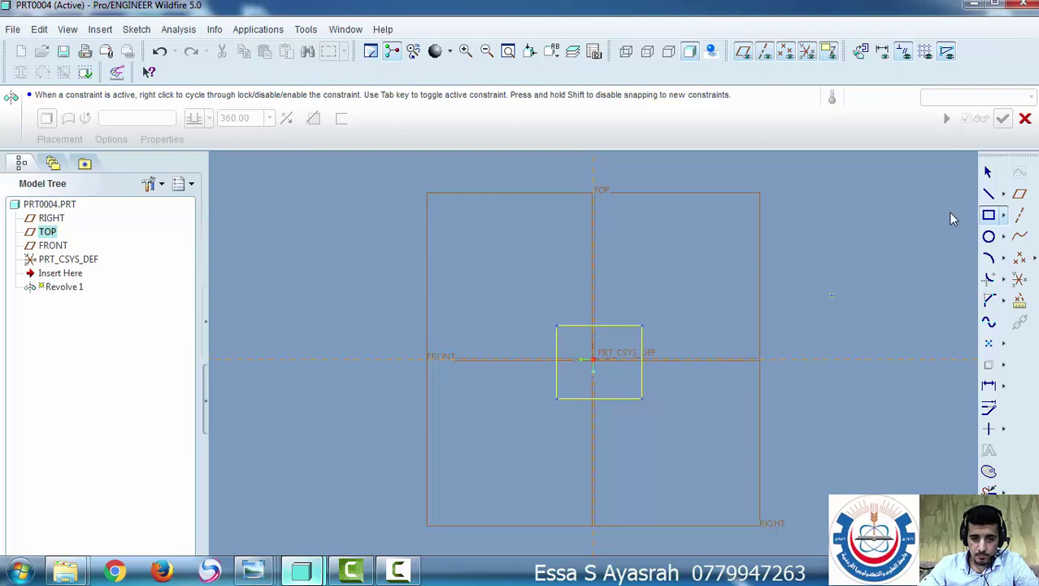
click(988, 171)
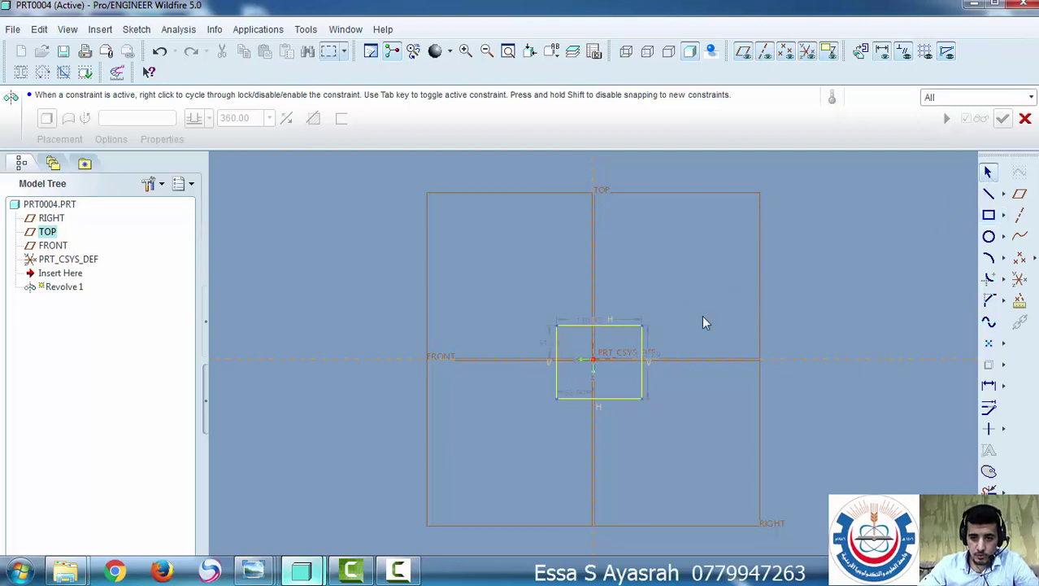
Set the rectangle's width to 100 and the distance from its left edge to the vertical TOP reference to 50
double_click(598, 322)
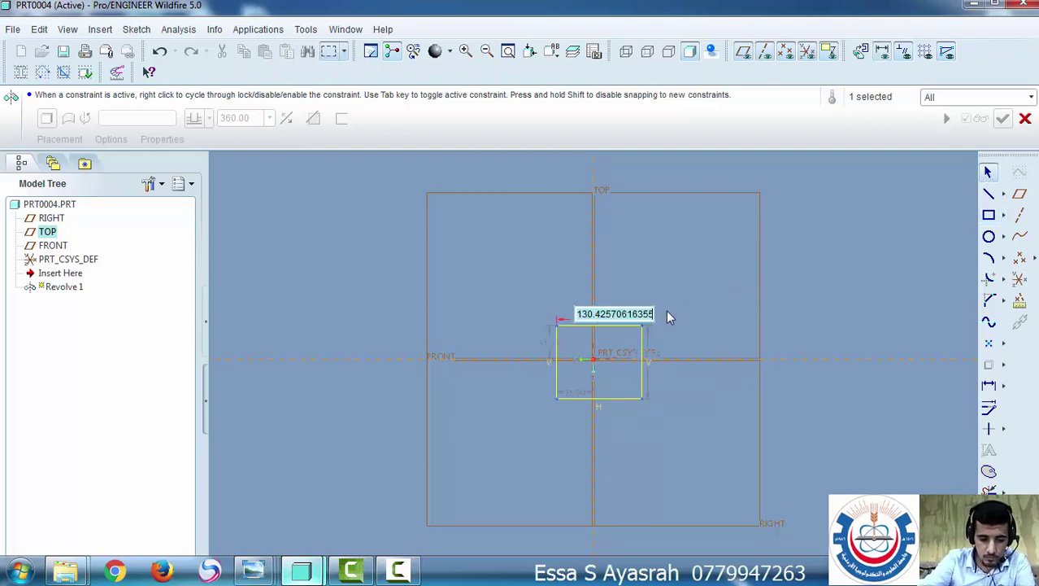
text(100)
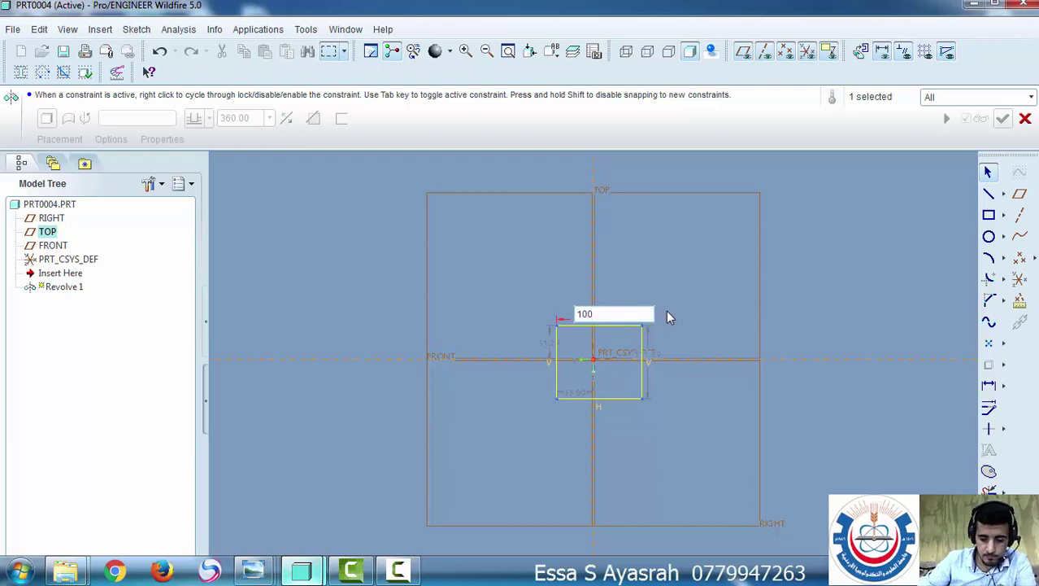
key(Return)
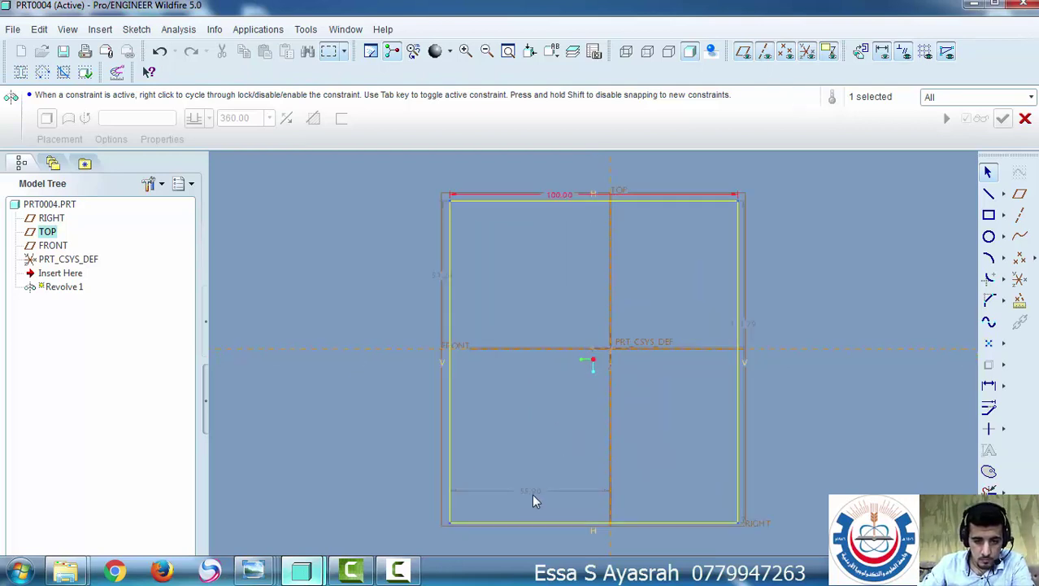
double_click(533, 489)
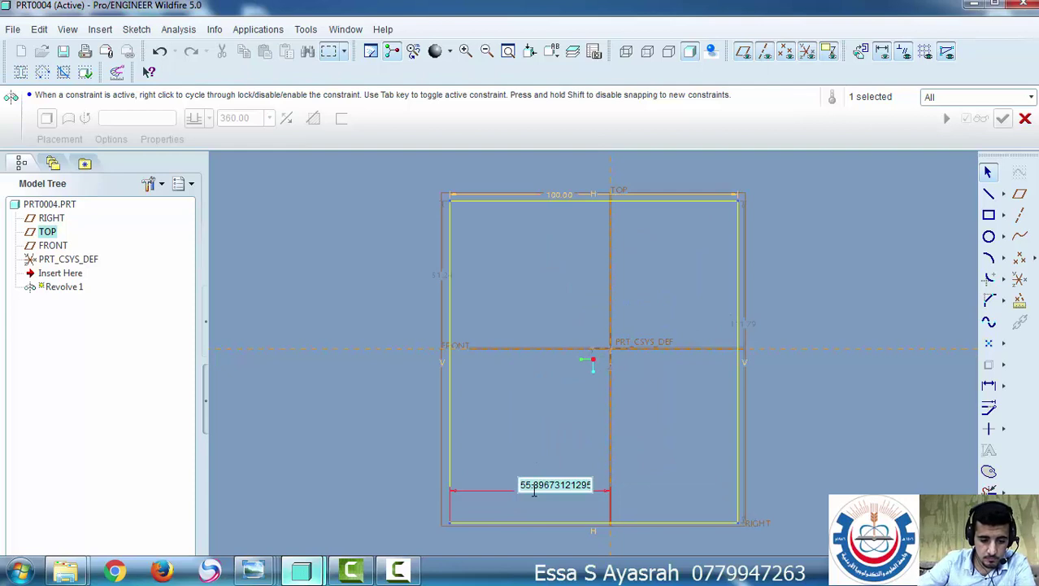
text(50)
key(Return)
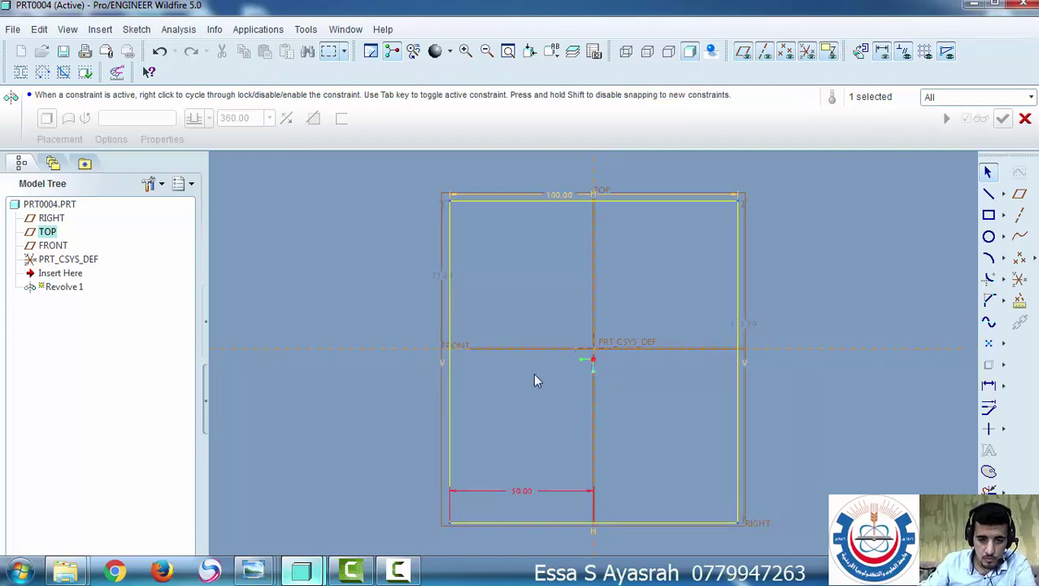
Set the distance from the rectangle's upper edge to the horizontal FRONT reference to 50
double_click(443, 276)
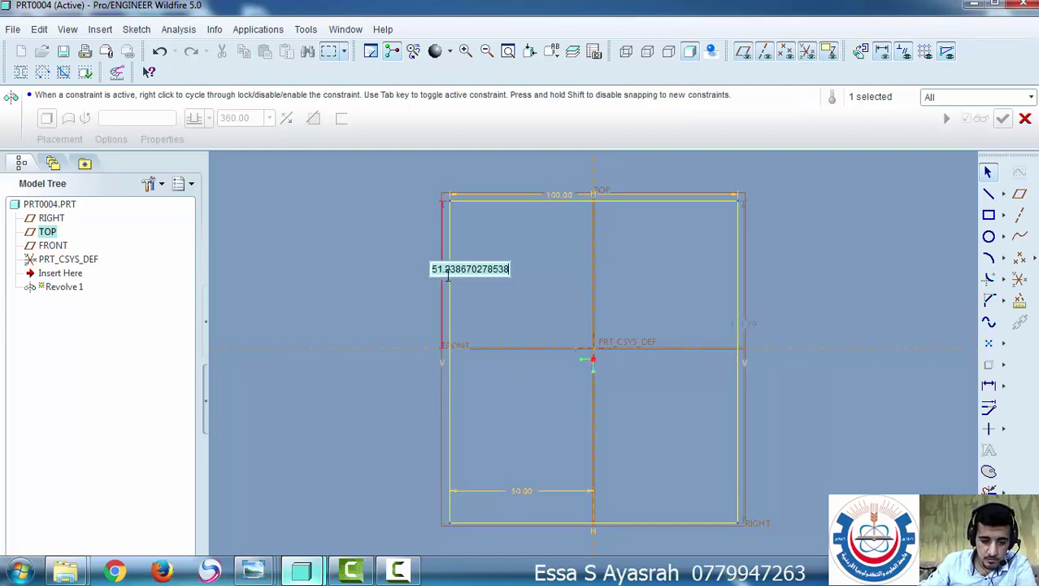
text(50)
key(Return)
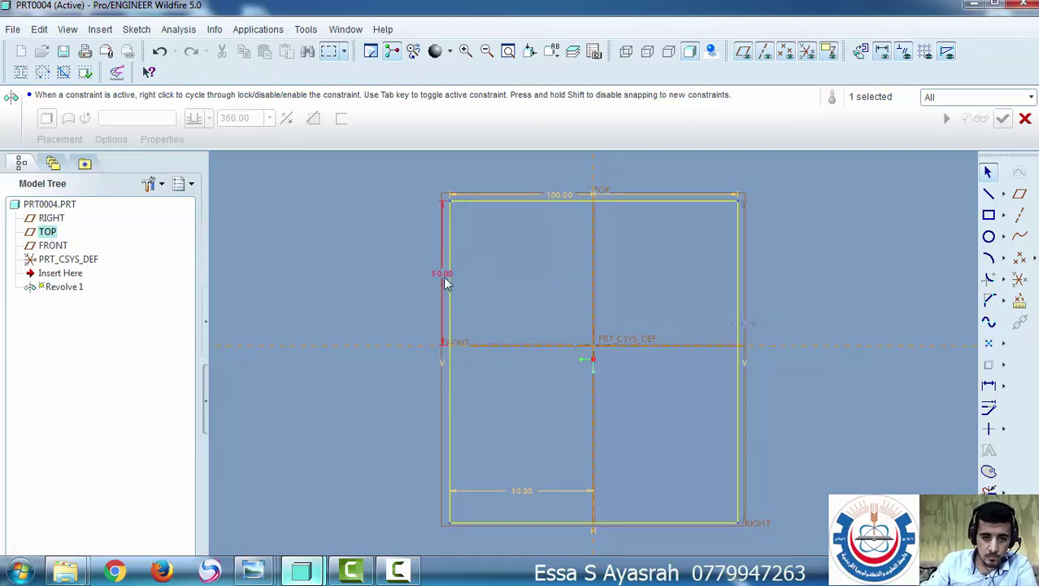
Set the distance from the rectangle's upper edge to the horizontal FRONT reference to 100
double_click(444, 277)
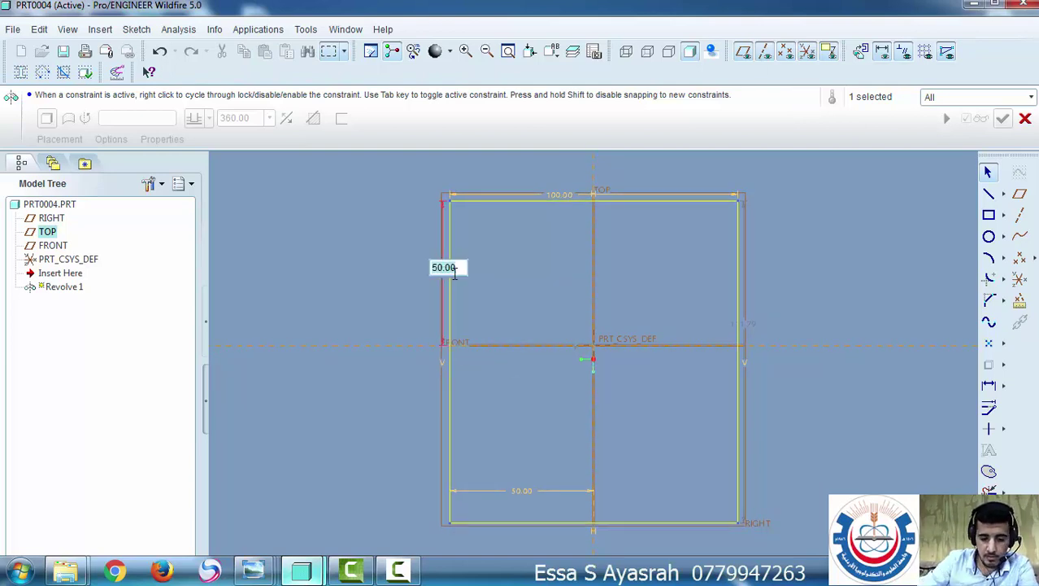
text(100)
key(Return)
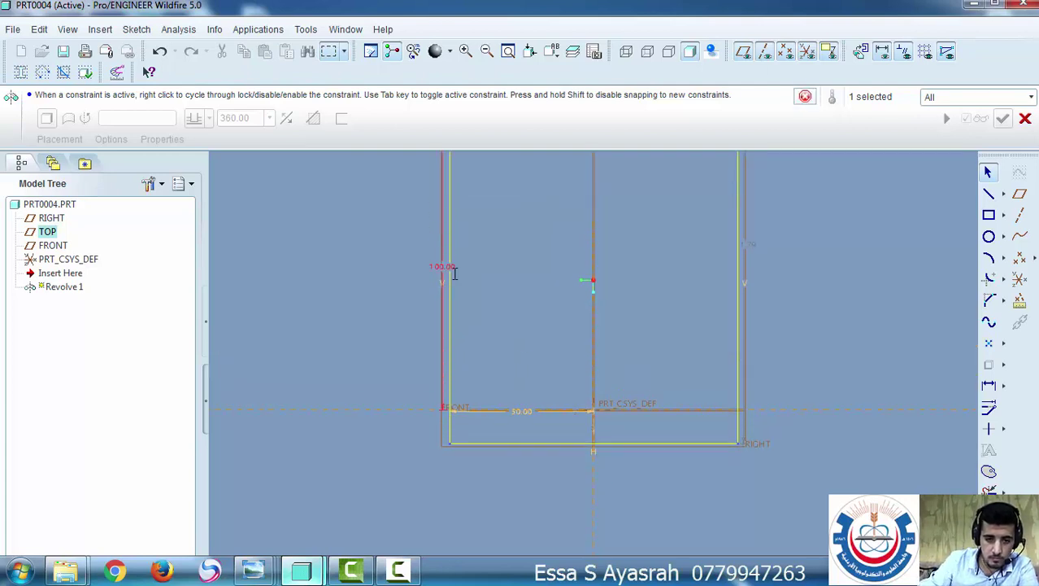
Set the rectangle's height to 200
click(741, 325)
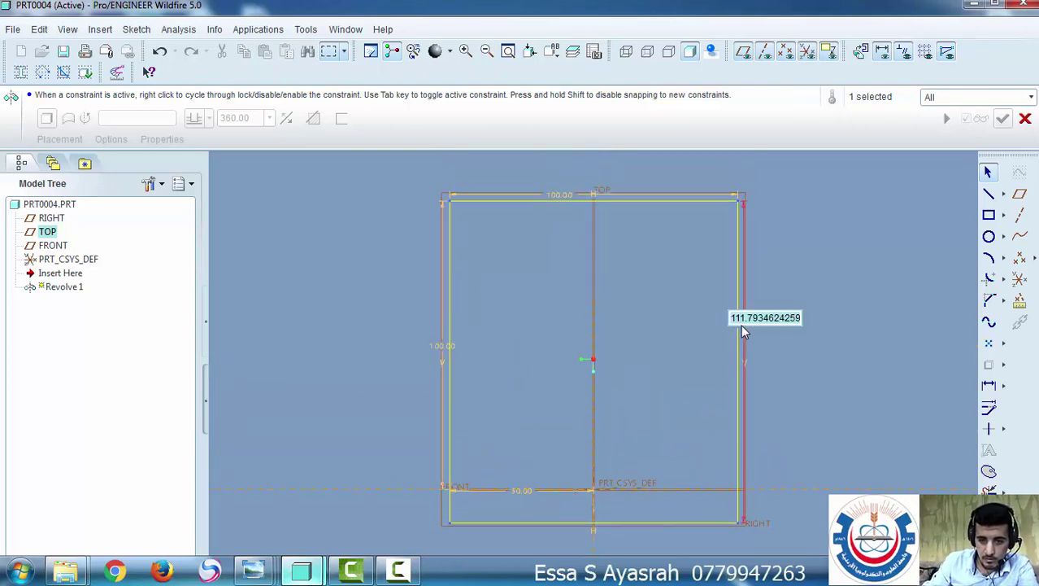
text(200)
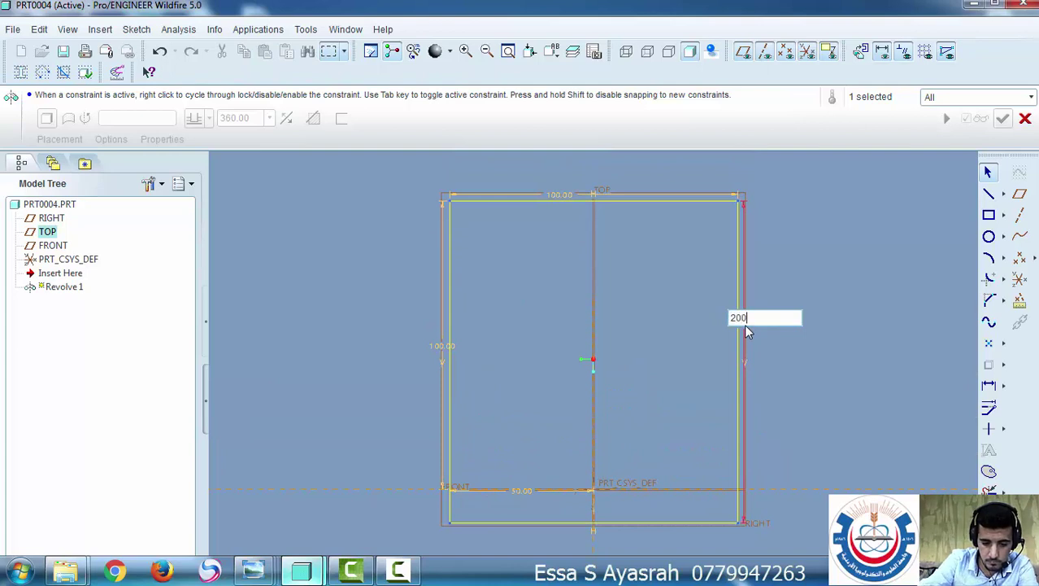
key(Return)
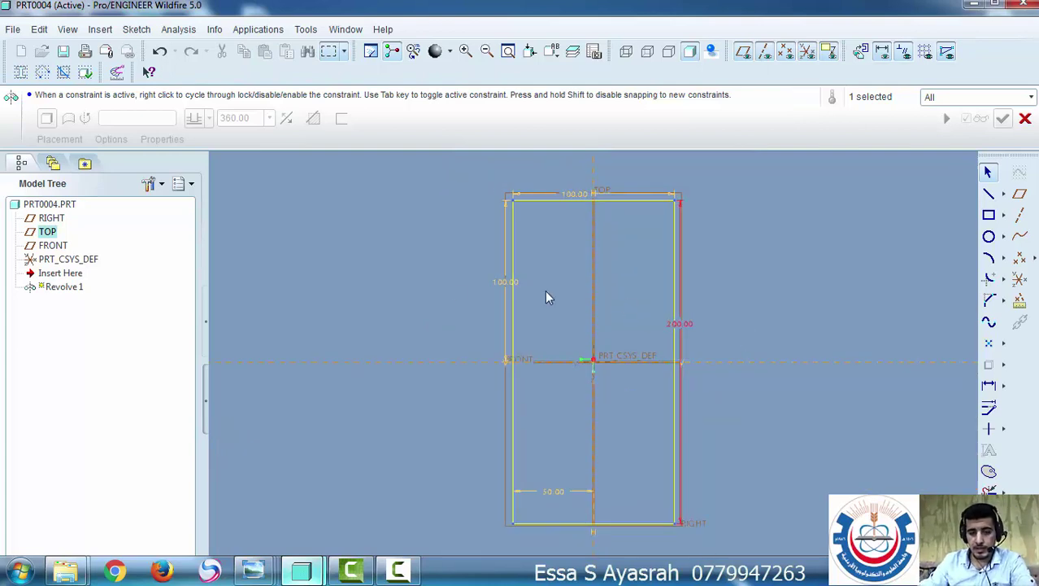
click(423, 291)
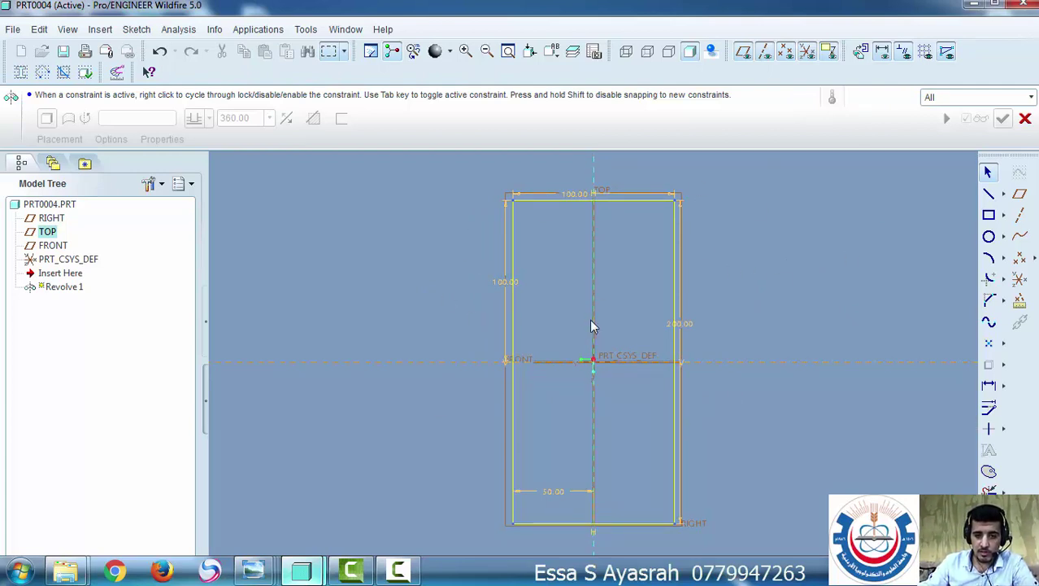
Draw a vertical geometry centerline to the right of the rectangle, with a diameter of about 191 to the rectangle's right edge
click(1007, 198)
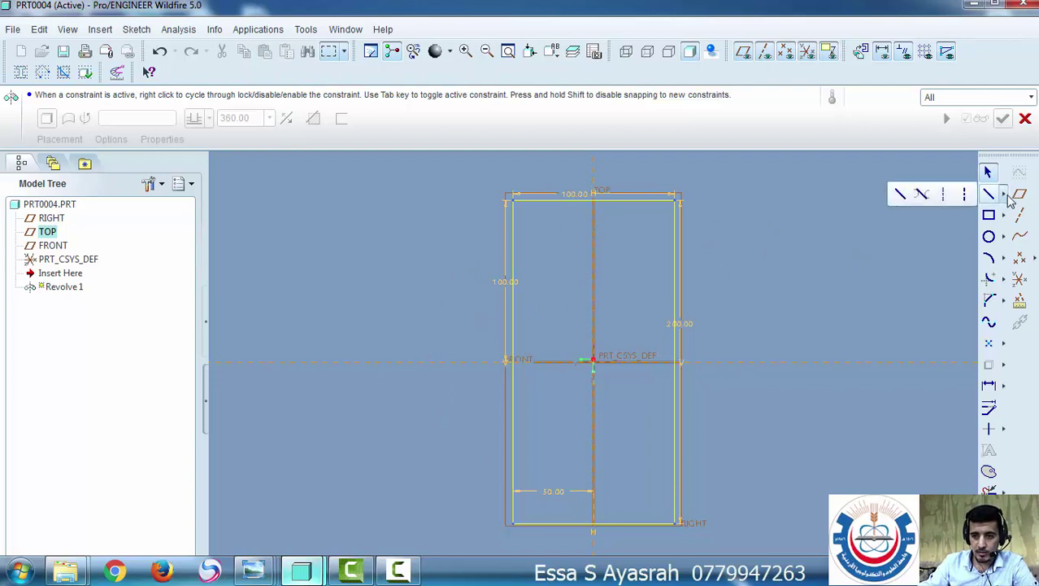
click(966, 195)
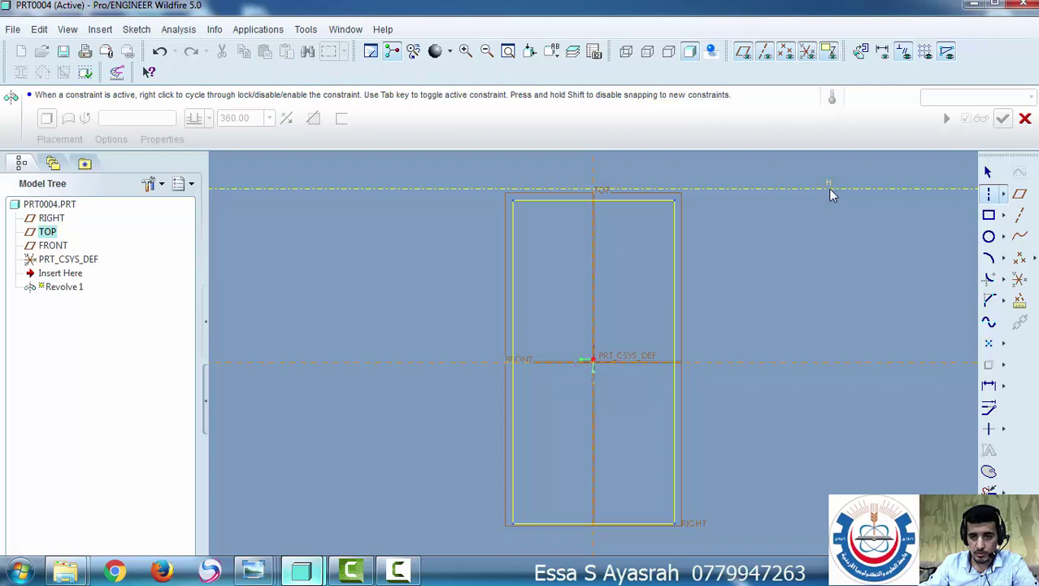
click(806, 210)
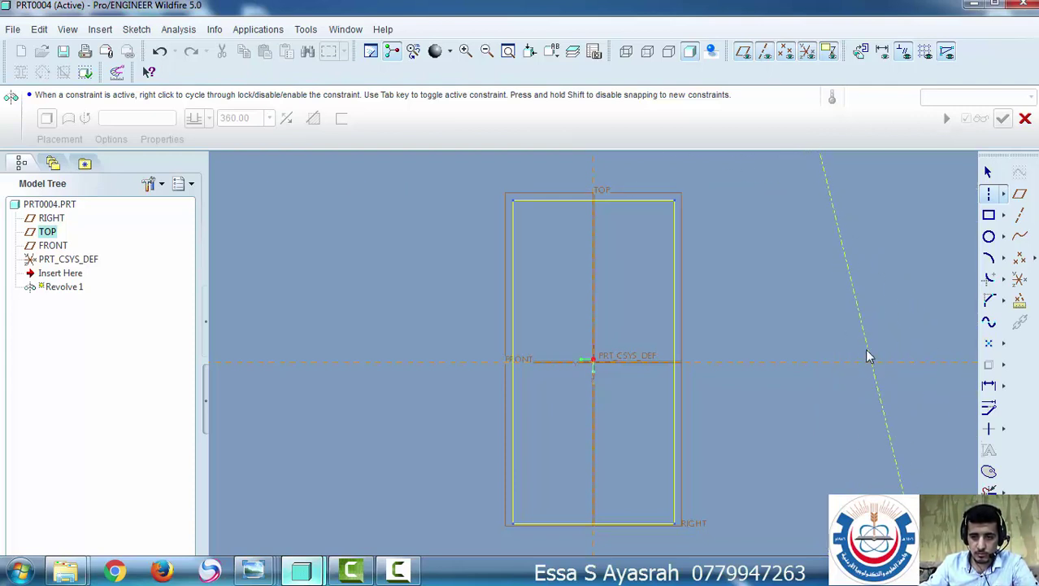
click(830, 410)
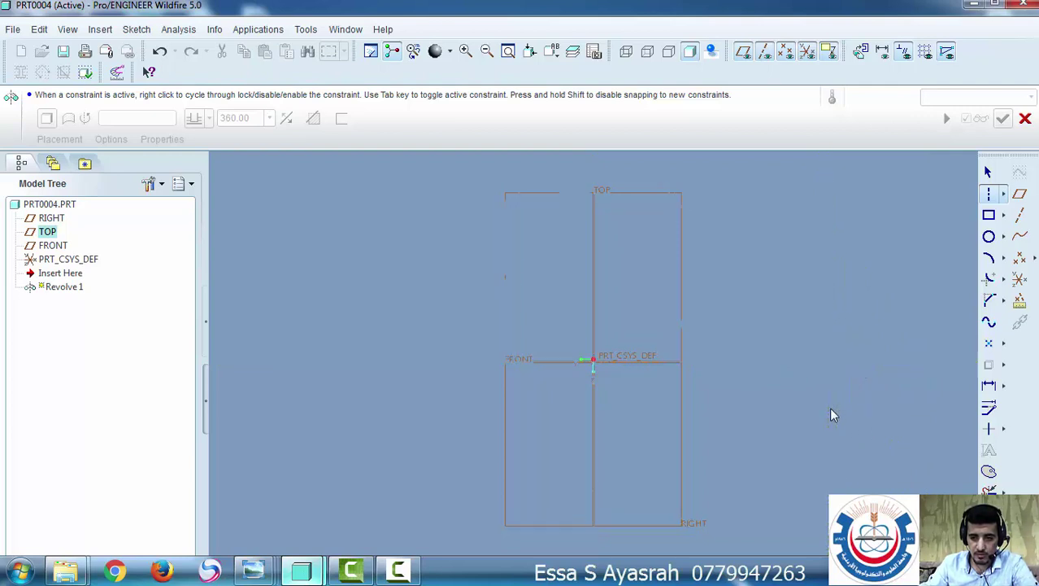
click(989, 171)
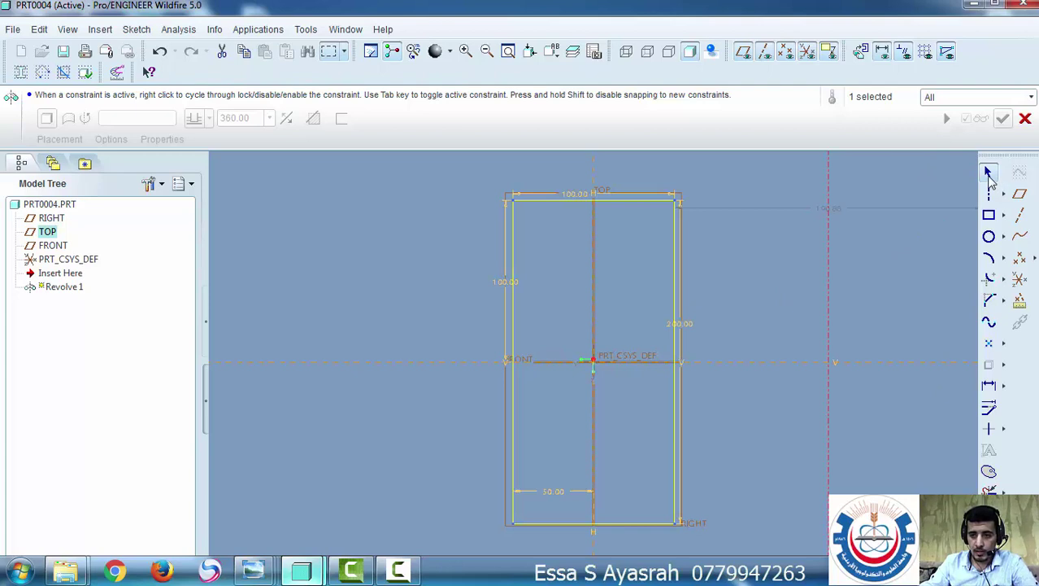
Set the diameter dimension between the rectangle's right edge and the vertical centerline to 400
scroll(843, 241, up, 4)
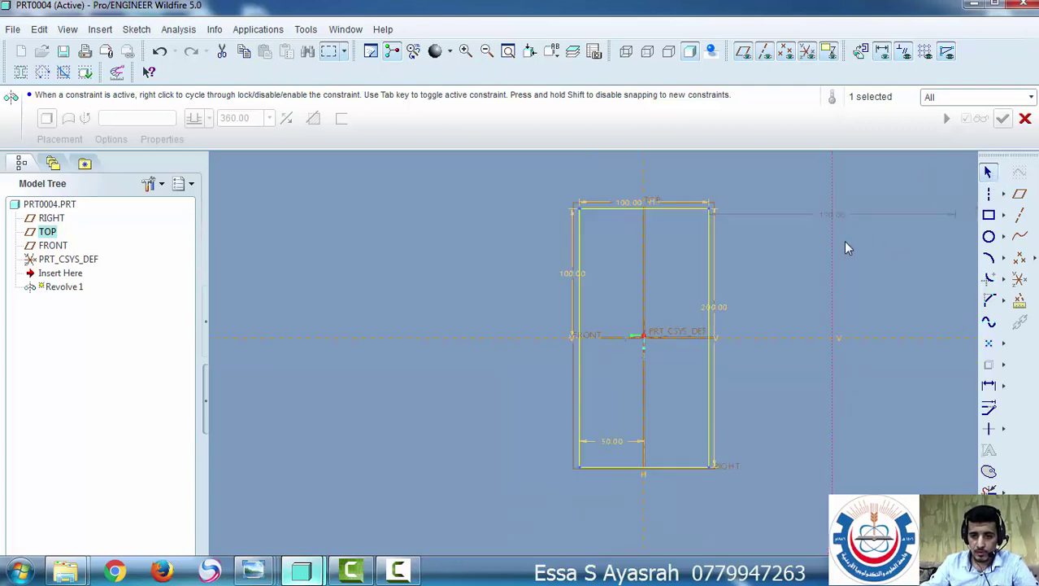
mouse_move(814, 283)
mouse_down()
mouse_move(759, 290)
mouse_move(801, 276)
mouse_move(764, 271)
mouse_up()
mouse_move(764, 271)
shift+middle_down()
mouse_move(680, 323)
mouse_move(648, 300)
shift+middle_up()
scroll(663, 301, down, 3)
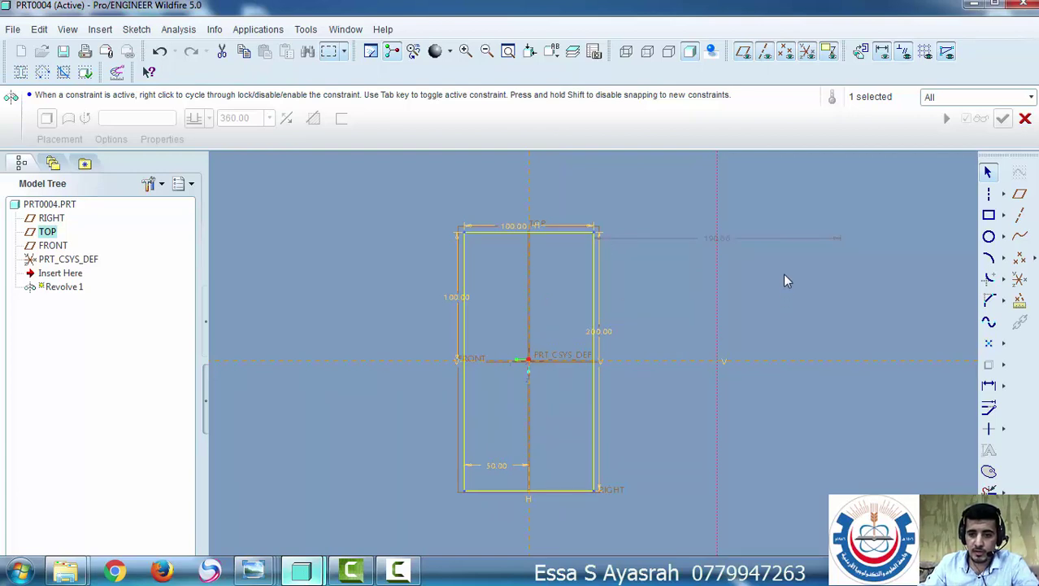
double_click(715, 240)
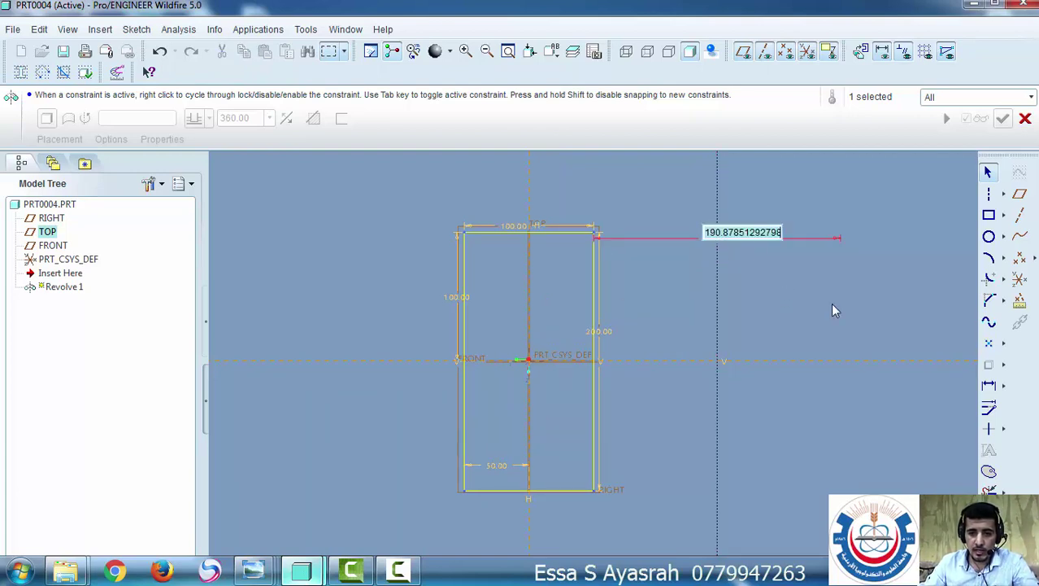
text(200)
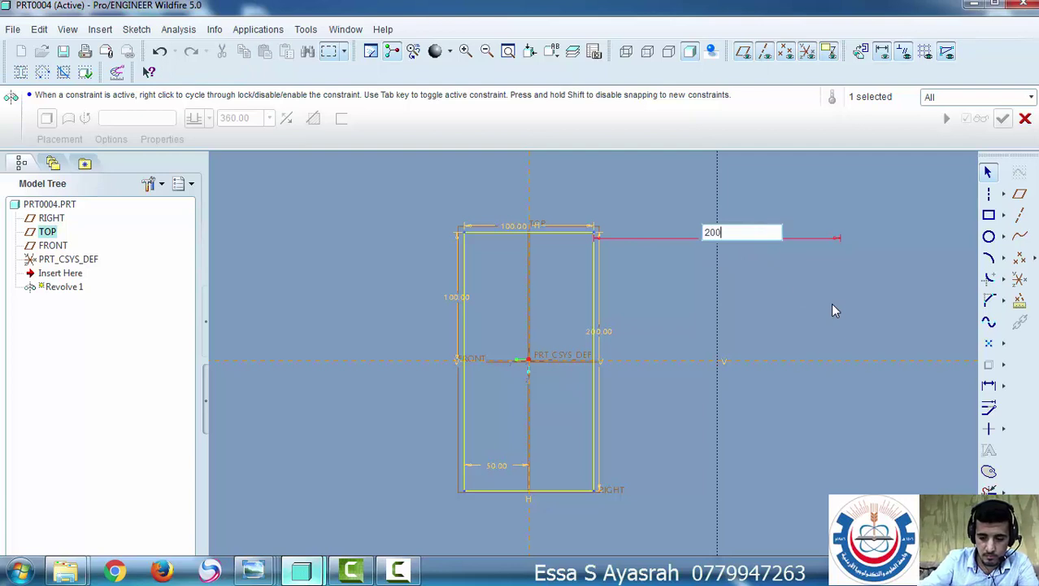
key(BackSpace)
key(BackSpace)
key(BackSpace)
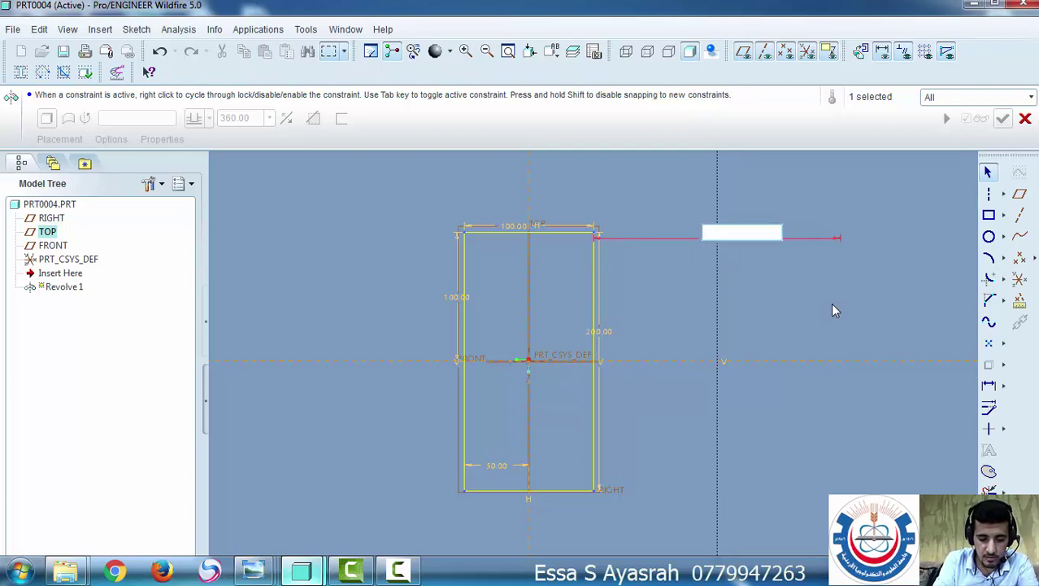
text(400)
key(Return)
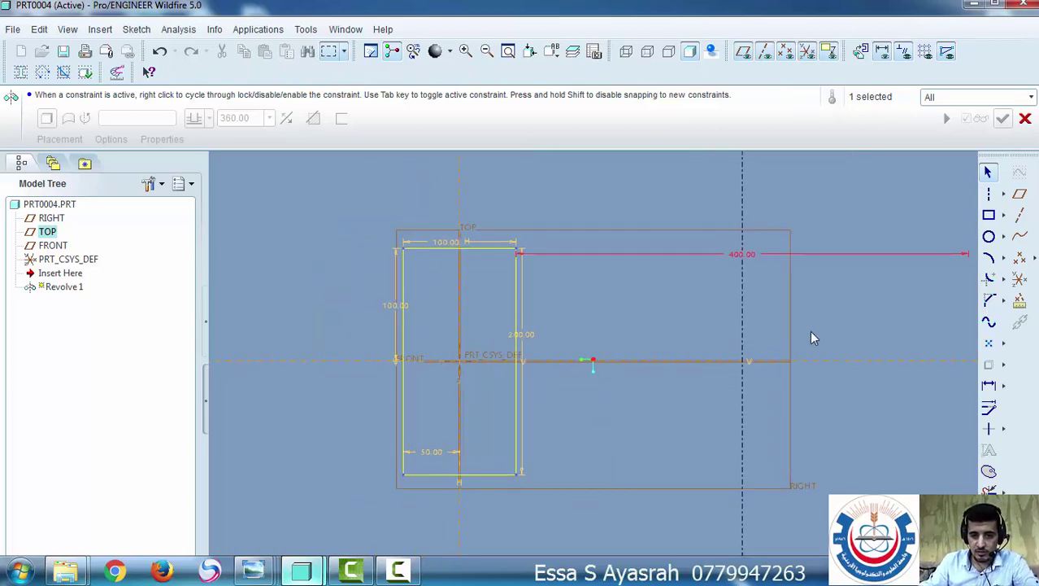
scroll(809, 330, down, 2)
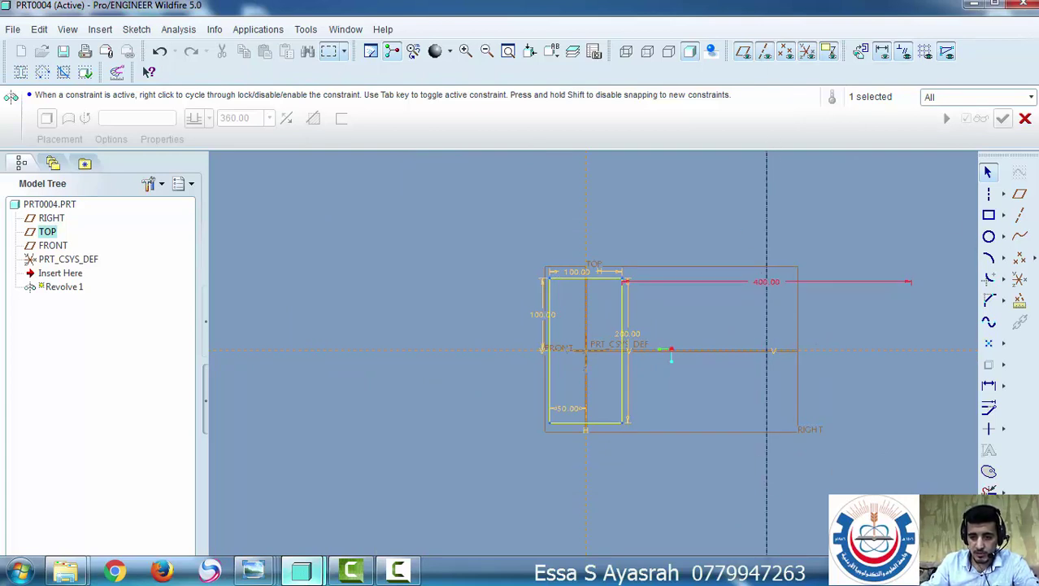
Finish the sketch and inspect the 360-degree revolve preview, switching the datum plane display off and back on
click(989, 513)
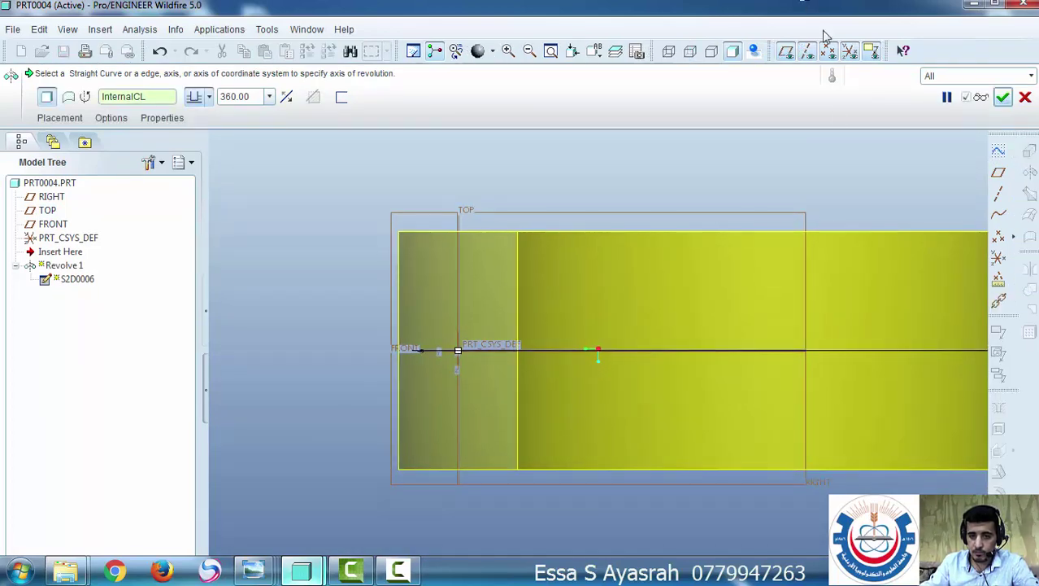
scroll(782, 340, up, 5)
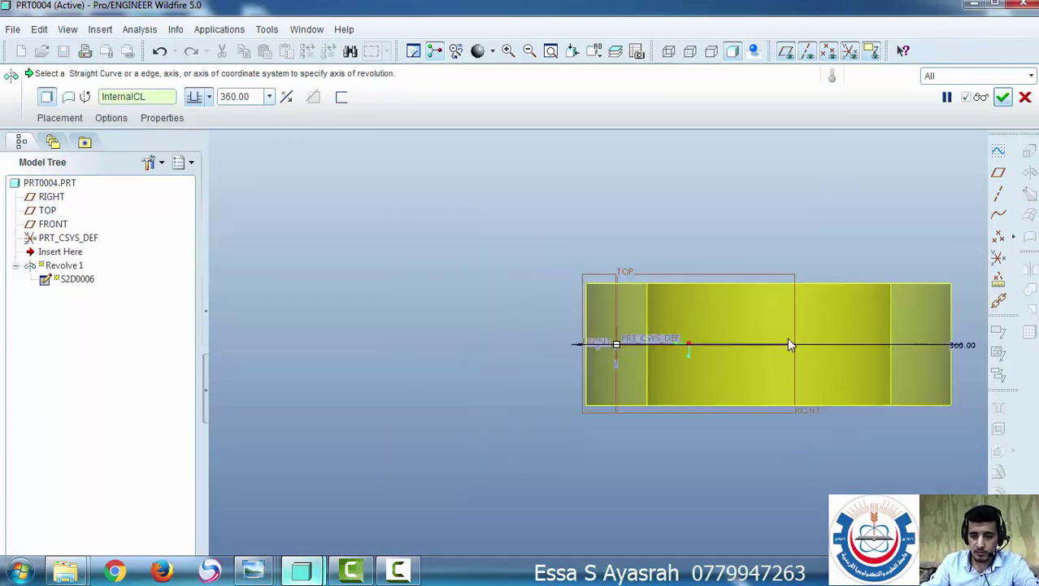
middle_drag(766, 388, 709, 347)
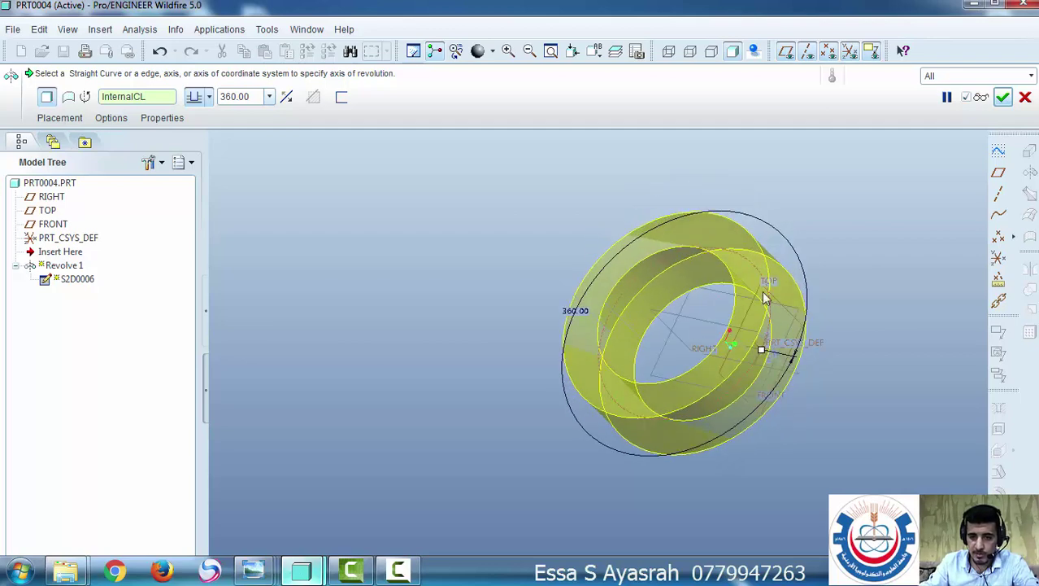
click(786, 52)
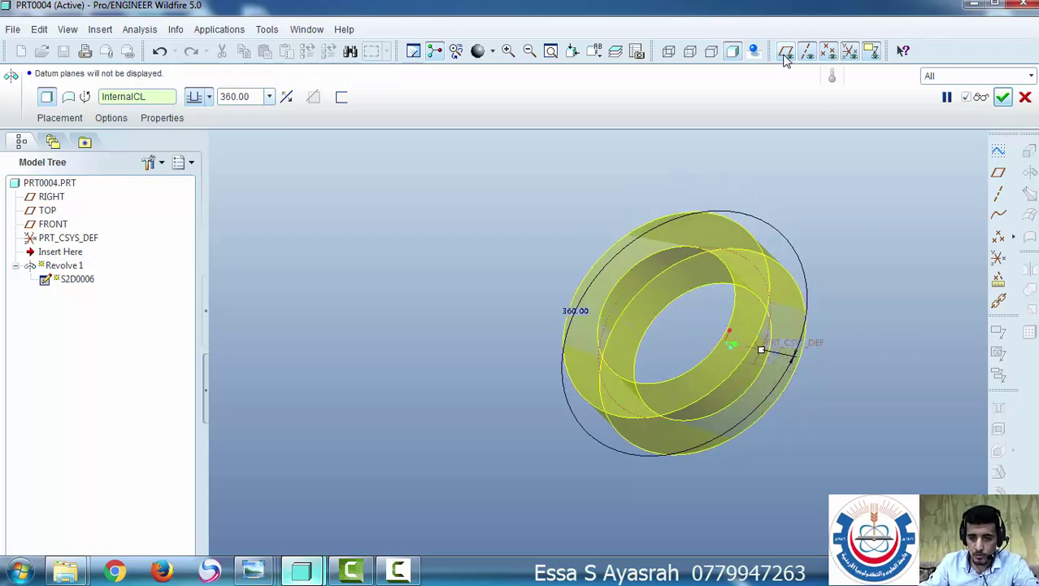
click(785, 52)
middle_drag(736, 388, 759, 342)
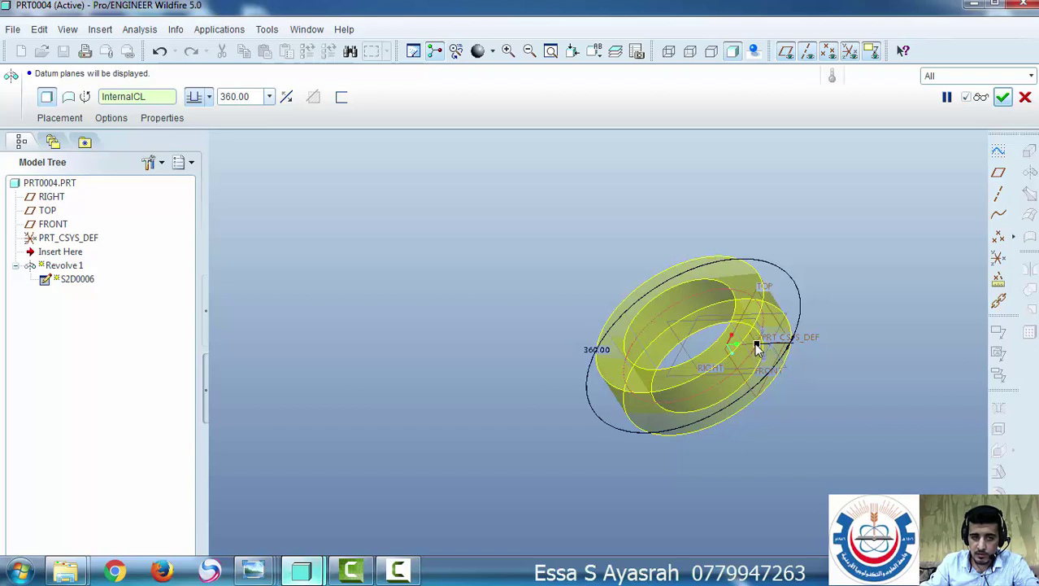
Set the revolve angle to 120 degrees and flip the revolve to the other side of the sketch plane
drag(757, 346, 738, 289)
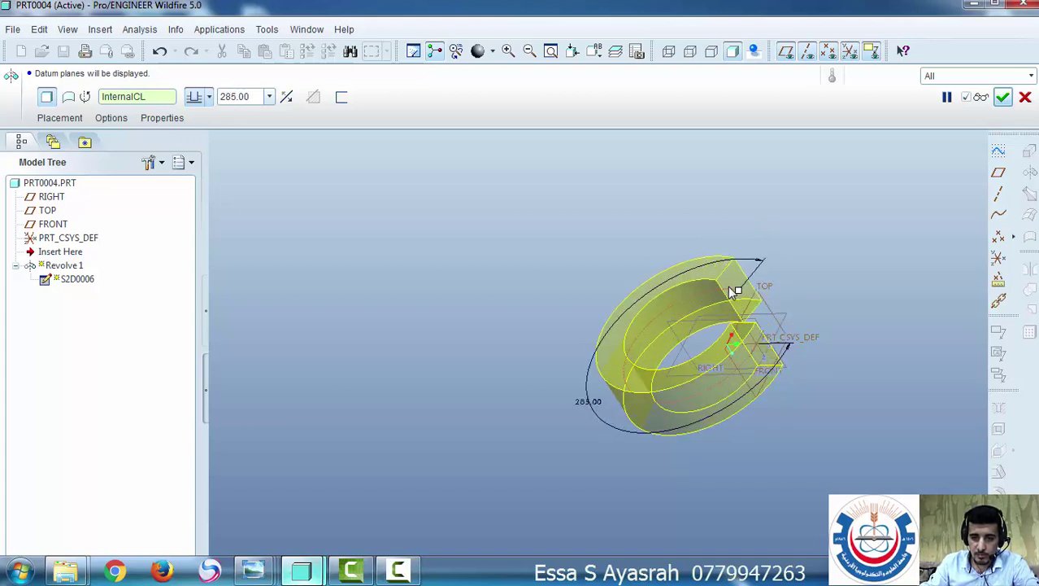
double_click(239, 97)
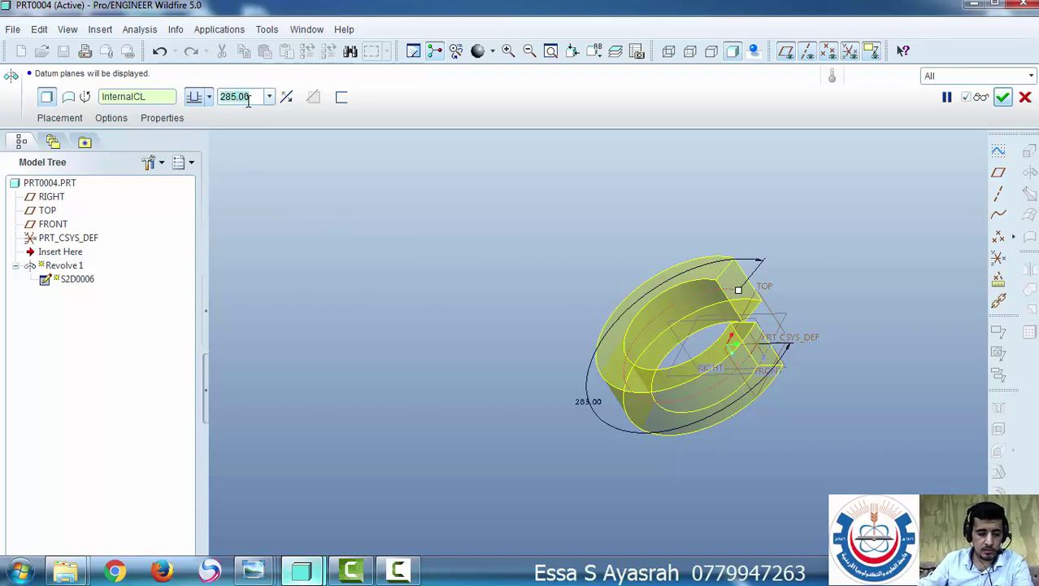
text(12)
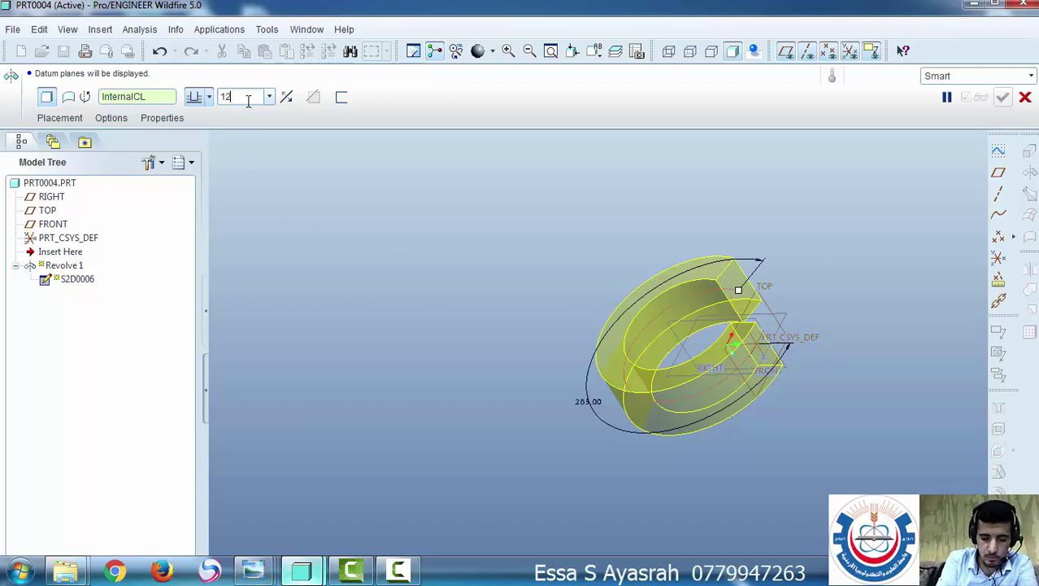
text(0)
key(Return)
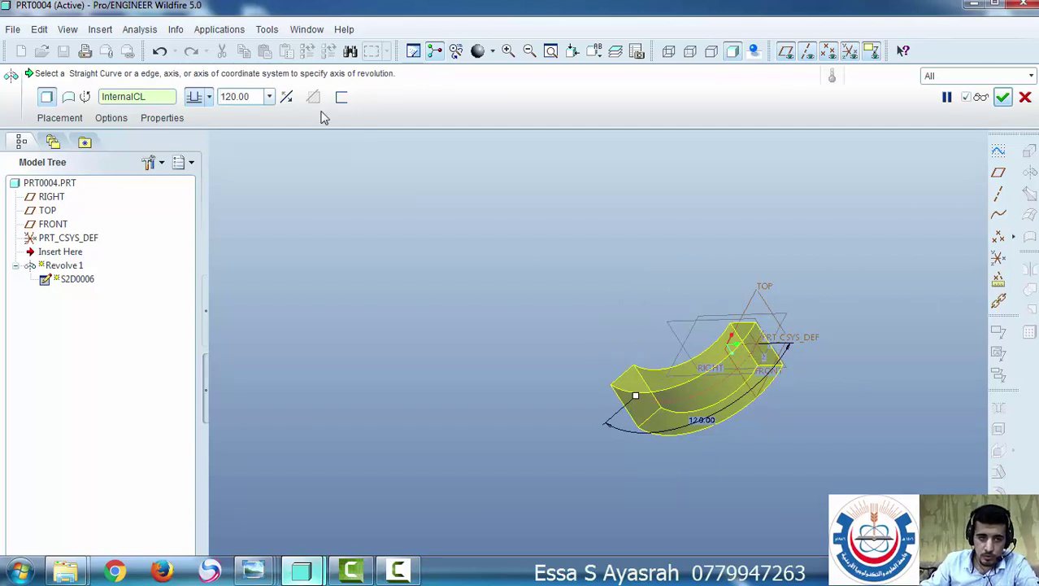
click(288, 97)
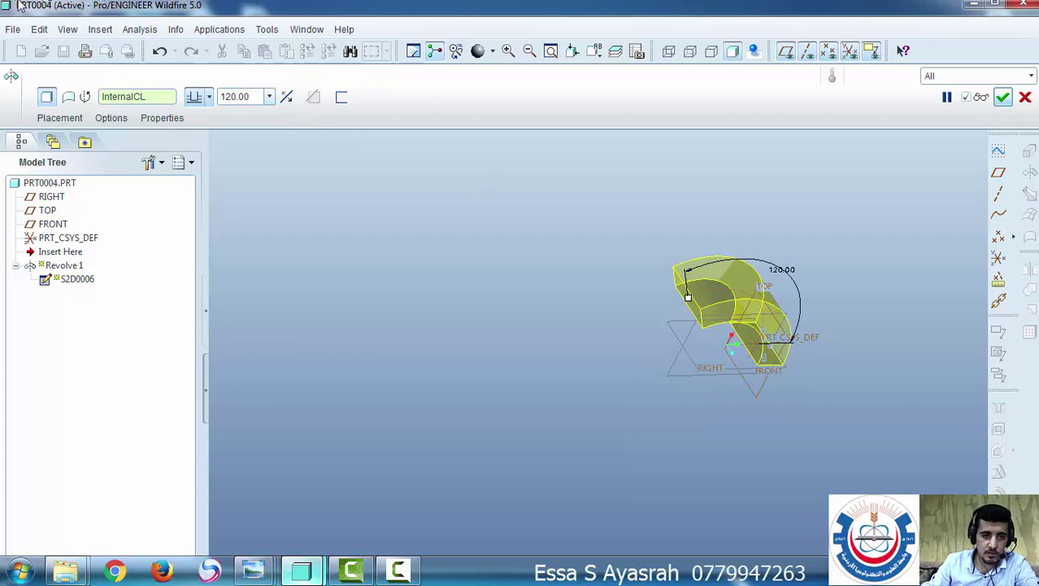
Make the revolve symmetric about the sketch plane and extend its angle to 275 degrees
click(209, 104)
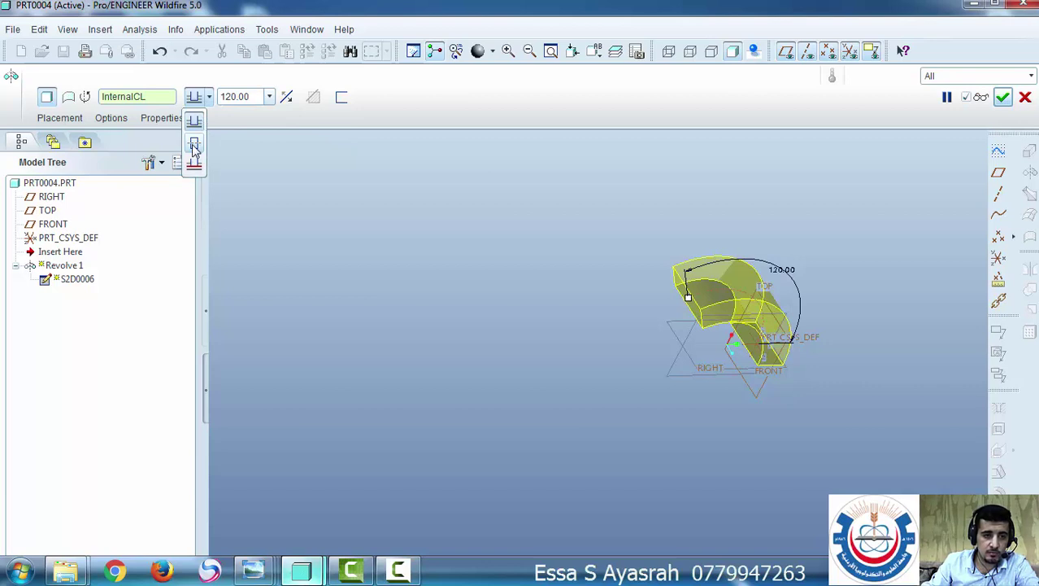
click(195, 138)
drag(752, 295, 592, 238)
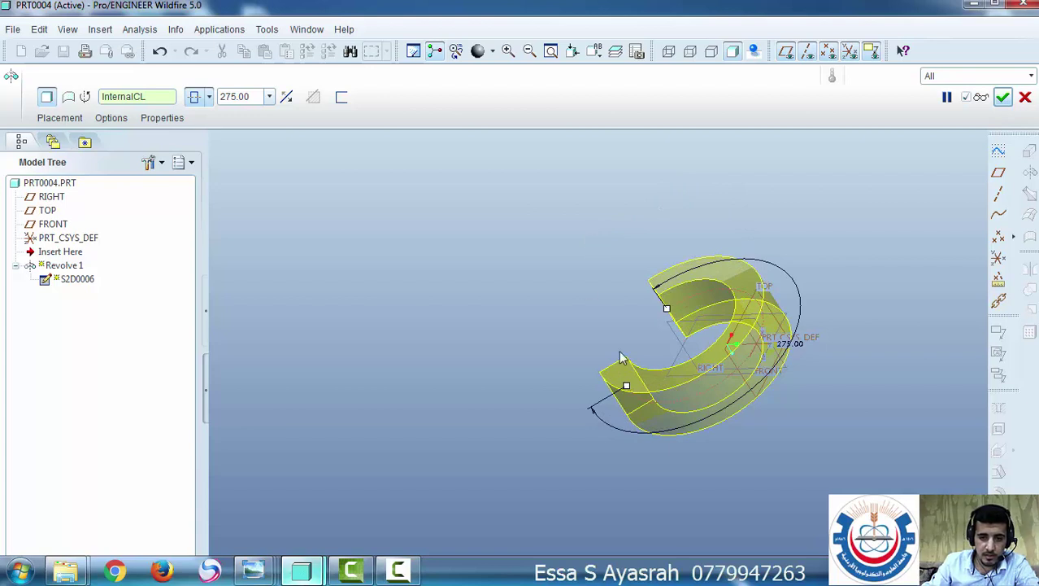
middle_drag(624, 358, 679, 324)
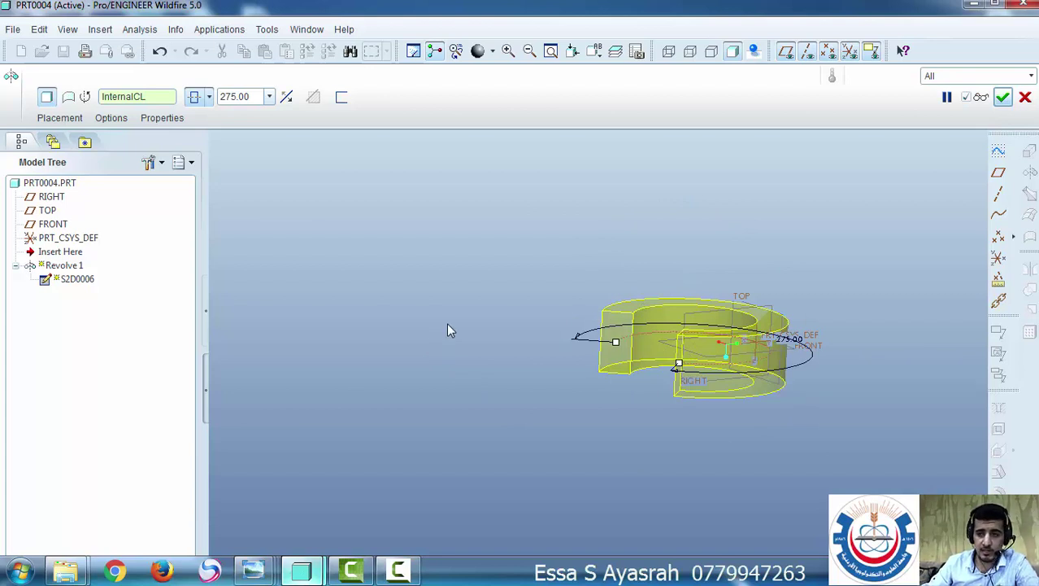
Preview the 275-degree symmetric revolve as a solid and accept the feature
click(981, 97)
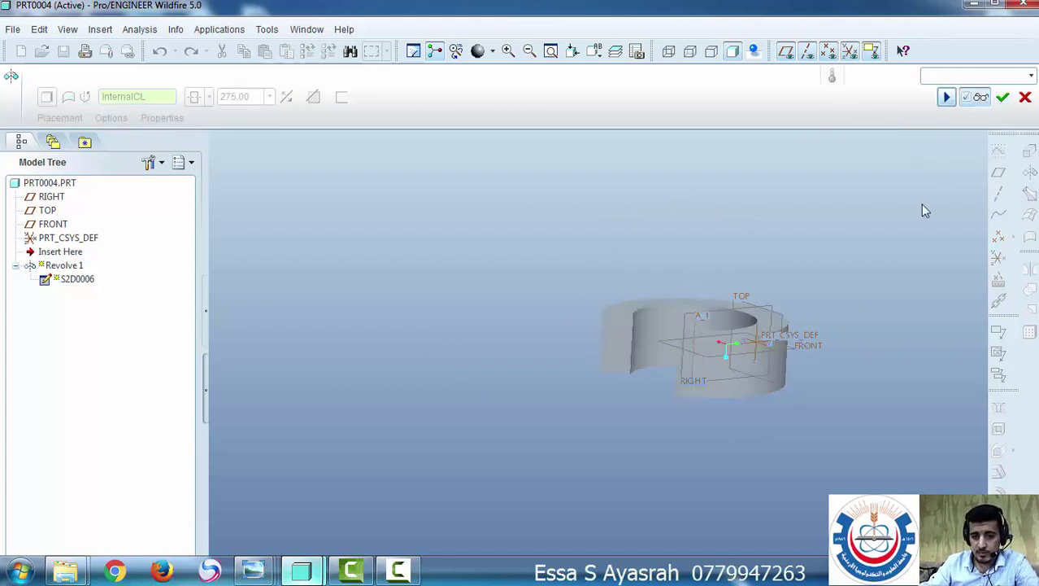
middle_drag(708, 351, 660, 350)
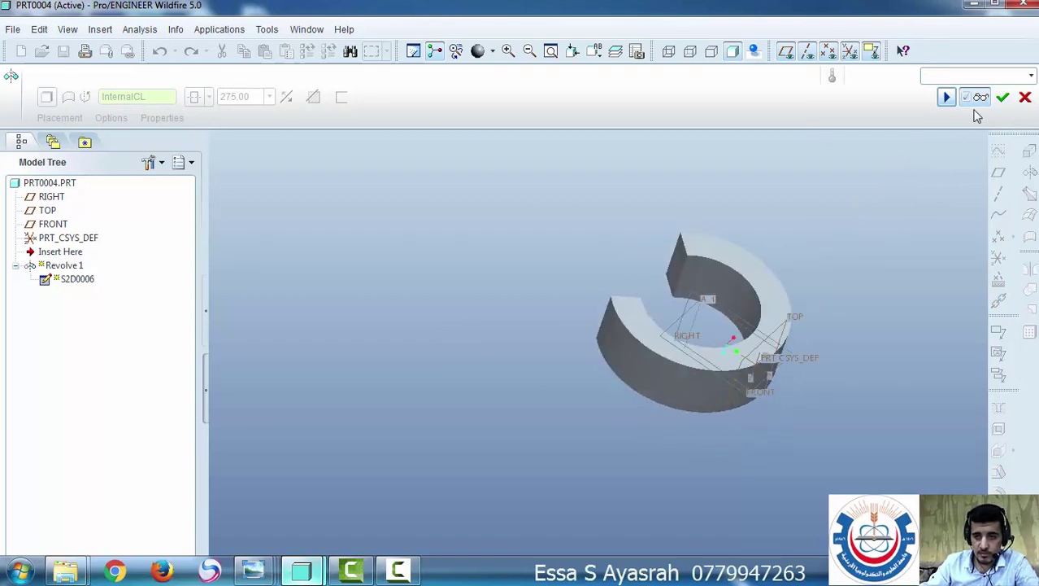
click(1003, 97)
click(728, 404)
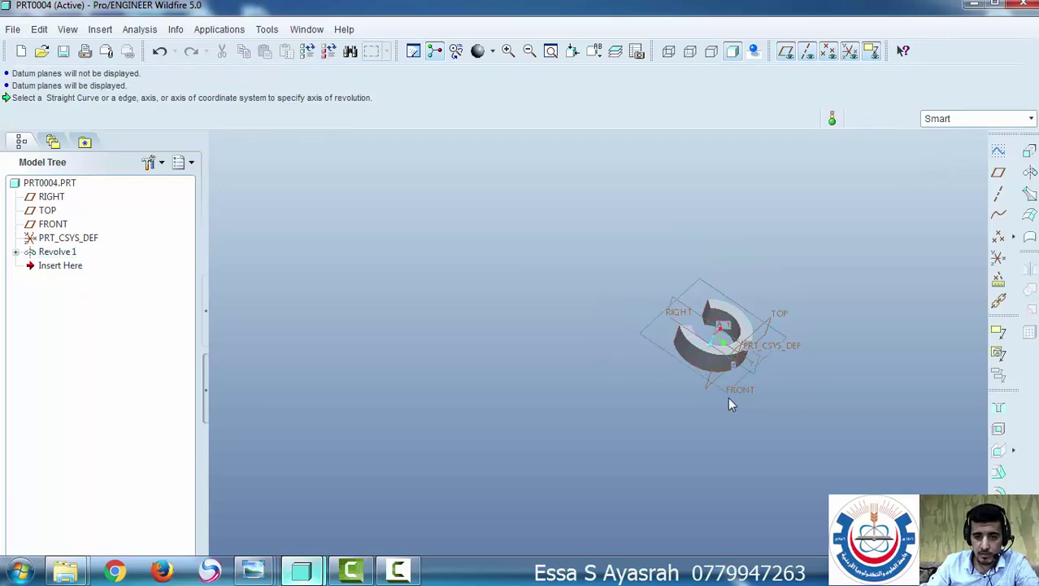
scroll(730, 394, down, 6)
mouse_move(700, 384)
middle_down()
mouse_move(741, 375)
mouse_move(696, 392)
mouse_move(705, 371)
mouse_move(687, 374)
middle_up()
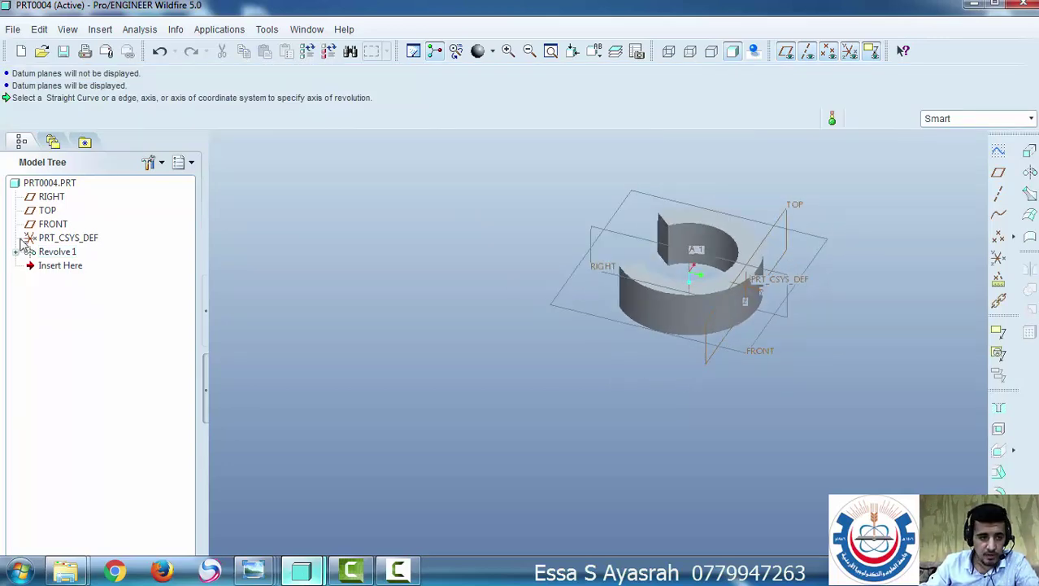
Open the definition of Revolve 1 and enter its internal sketch for editing
click(65, 254)
right_click(65, 255)
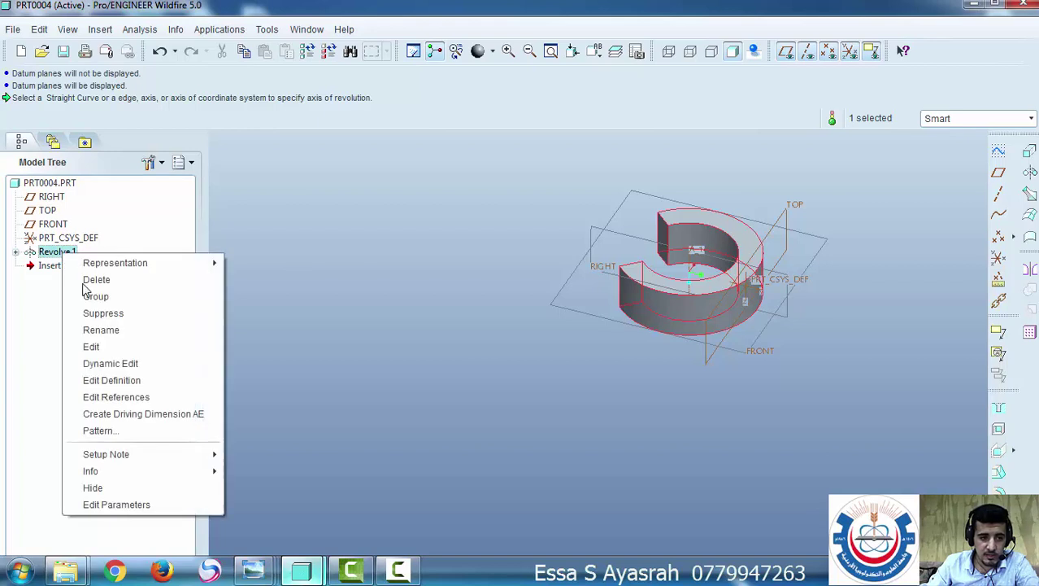
click(106, 379)
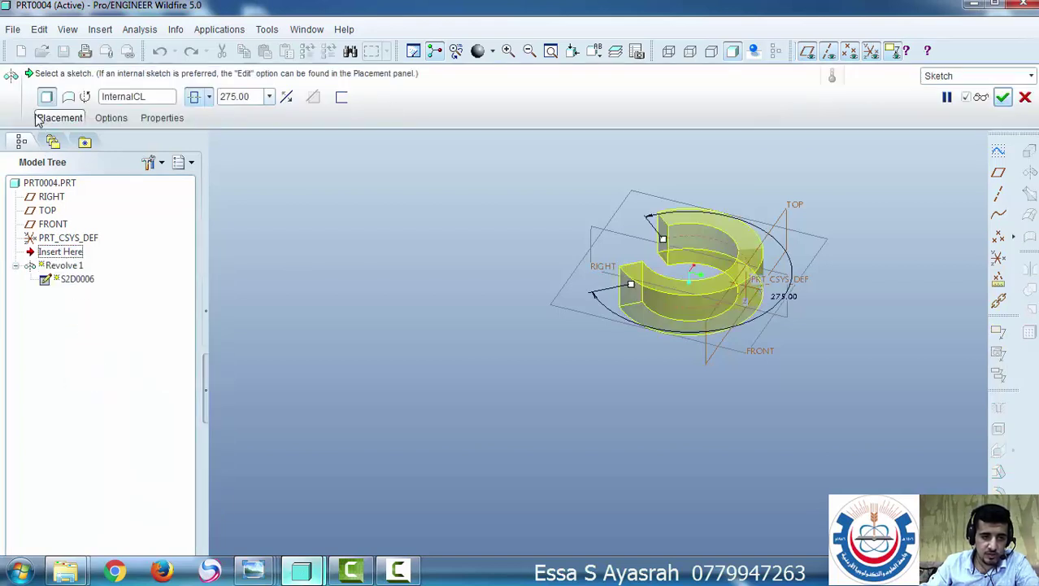
click(58, 118)
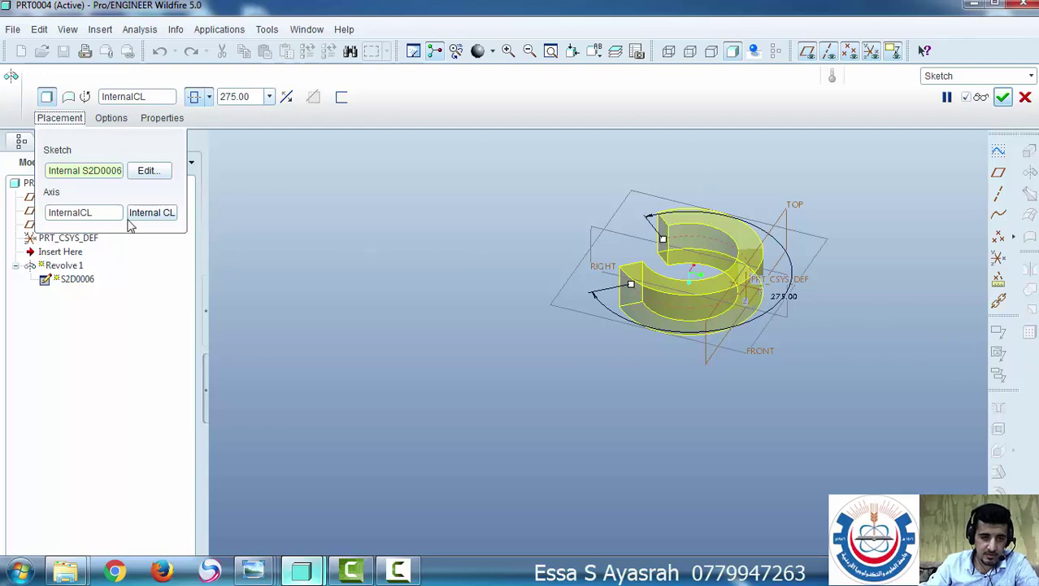
click(148, 170)
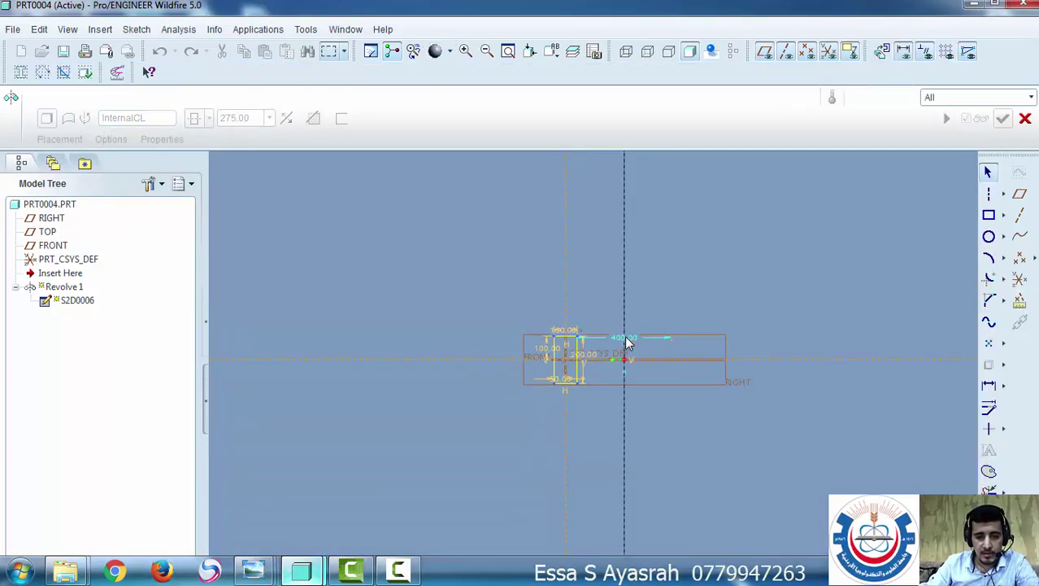
Set the diameter dimension across the vertical centerline to 500
double_click(625, 335)
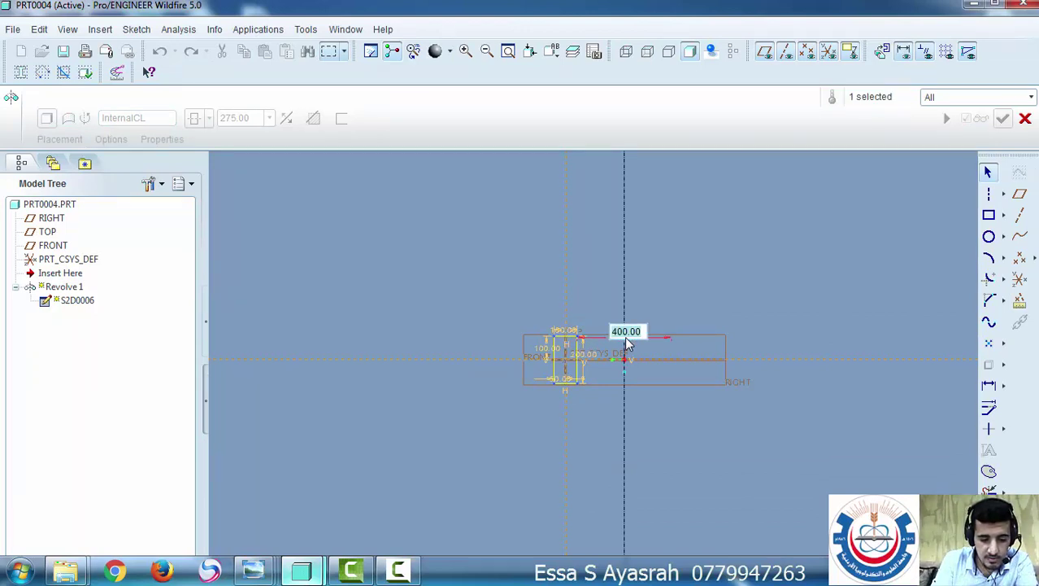
text(500)
key(Return)
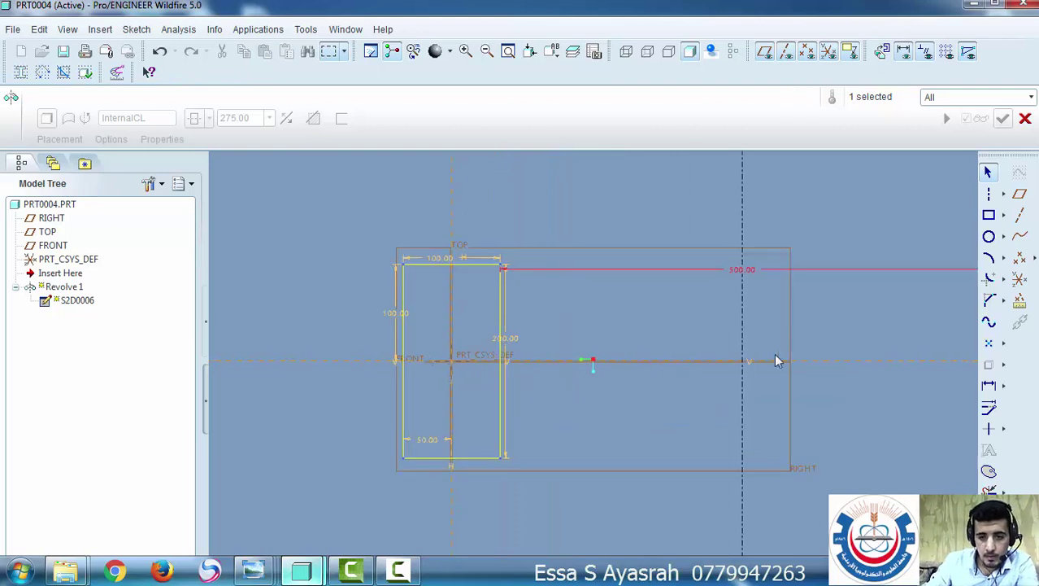
Try to dimension the distance from the rectangle's inner vertical edge to the centerline, undo the conflicting dimension and leave the Dimension tool
click(990, 389)
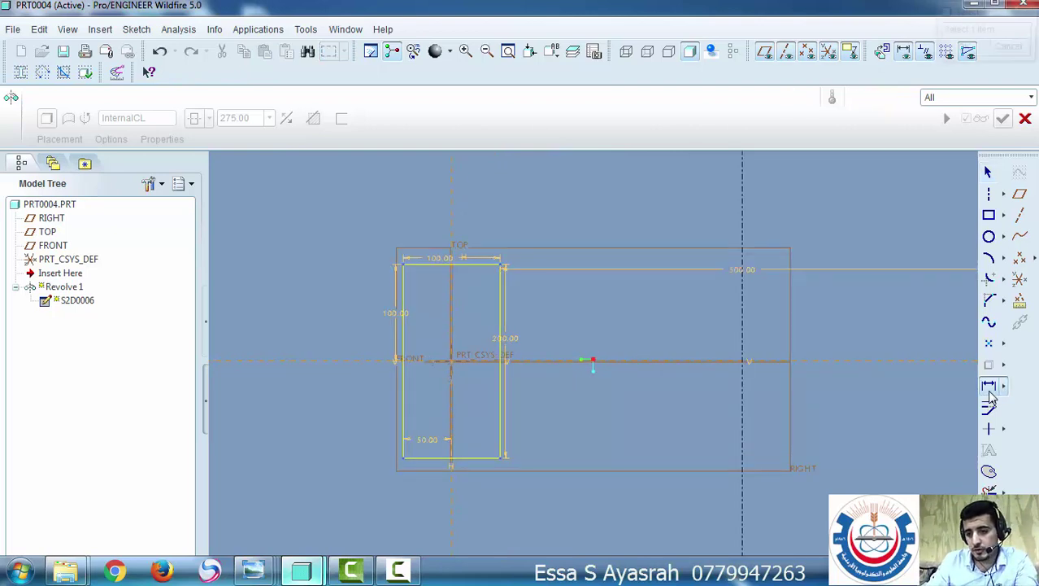
click(500, 370)
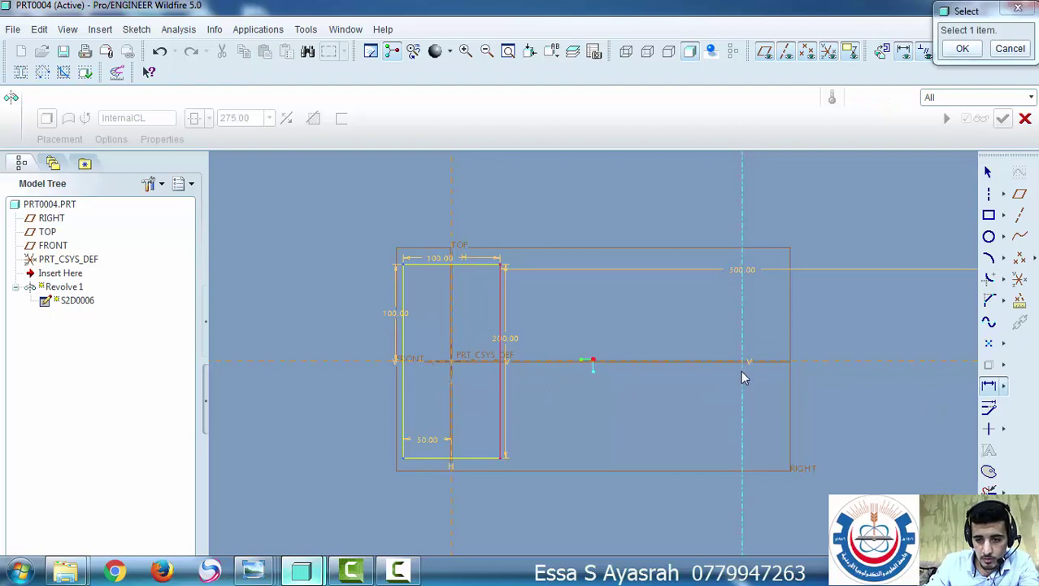
click(742, 372)
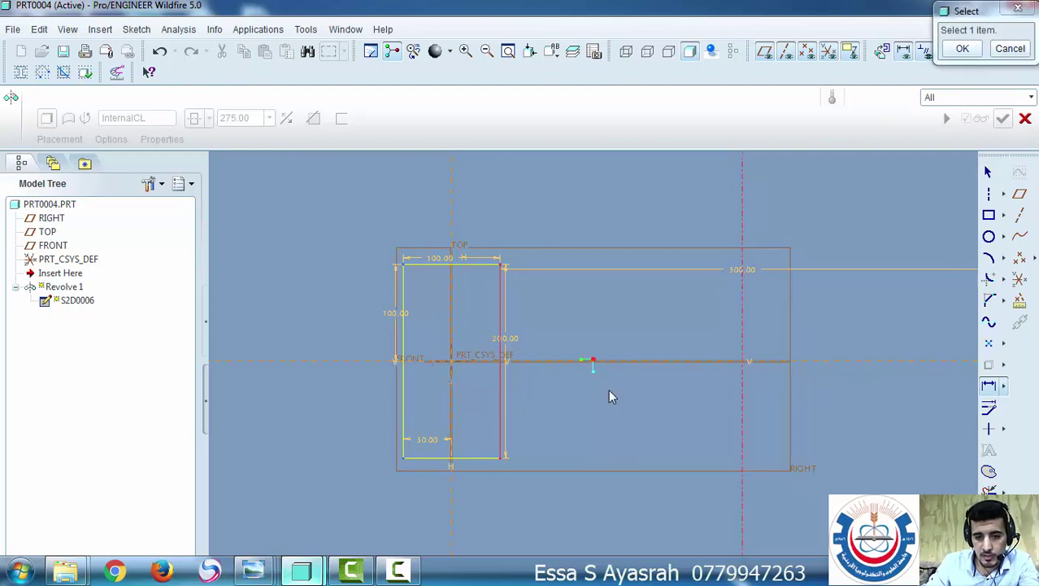
middle_click(609, 390)
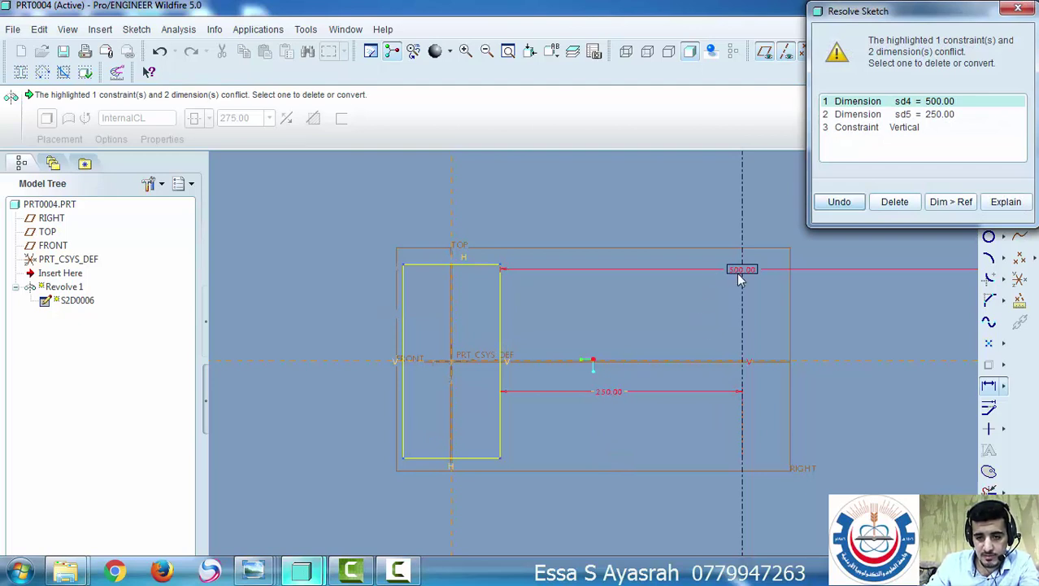
click(839, 201)
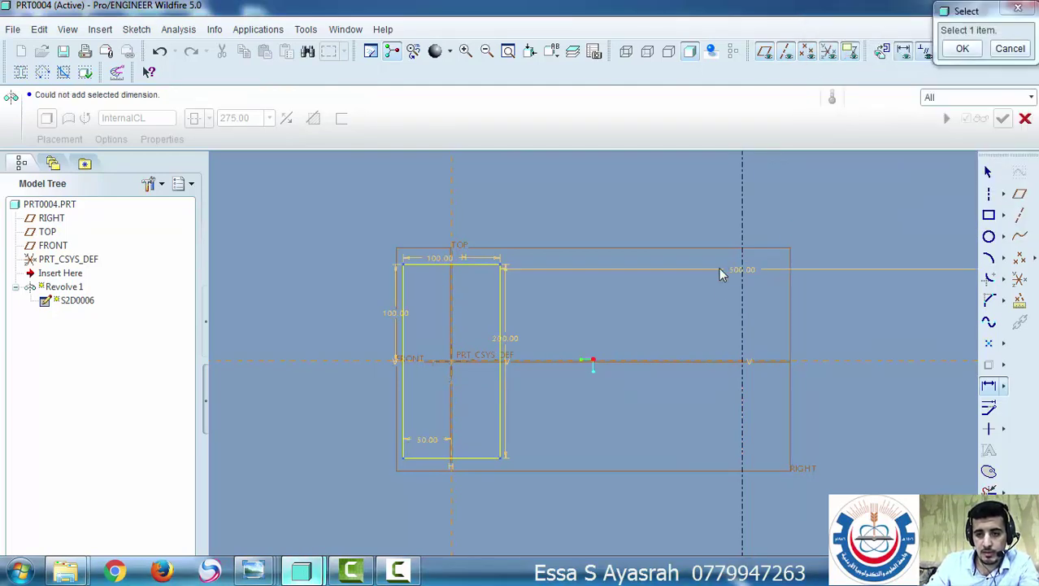
click(729, 276)
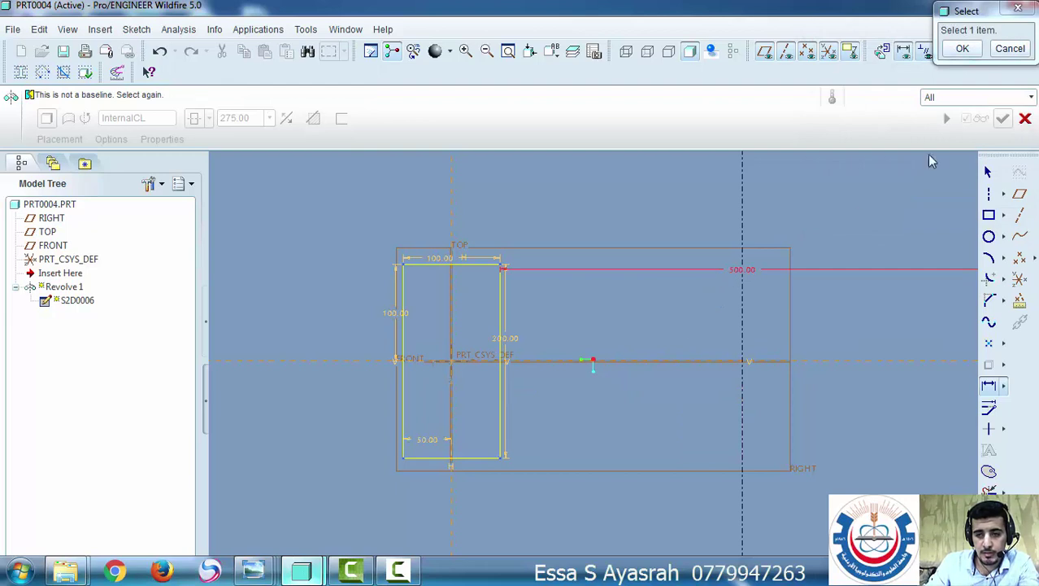
click(1010, 49)
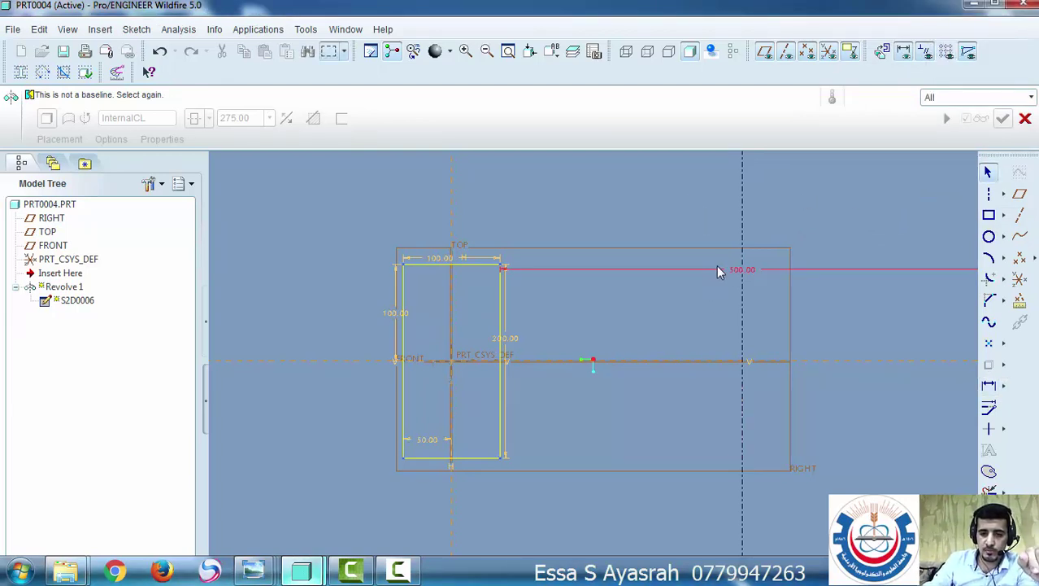
Delete the strong dimensions for the 500 diameter, the rectangle's 200 height and its 100 vertical offset
scroll(898, 308, up, 1)
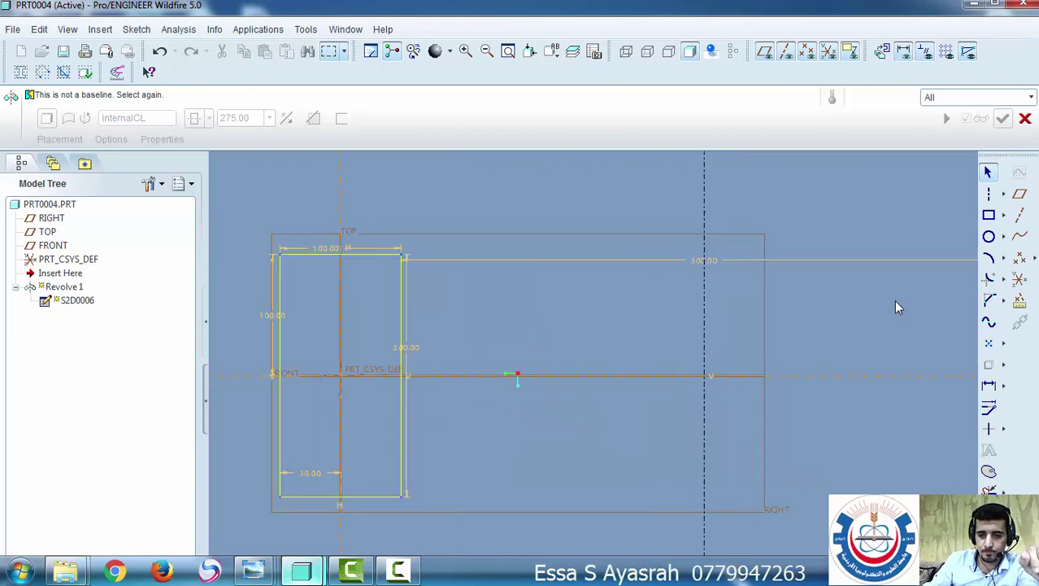
click(707, 264)
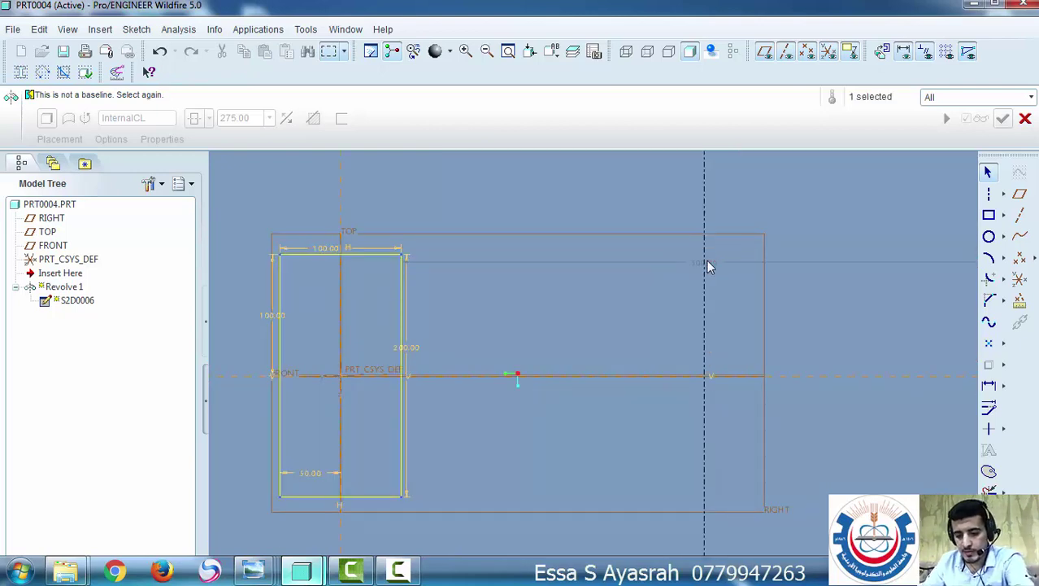
click(408, 350)
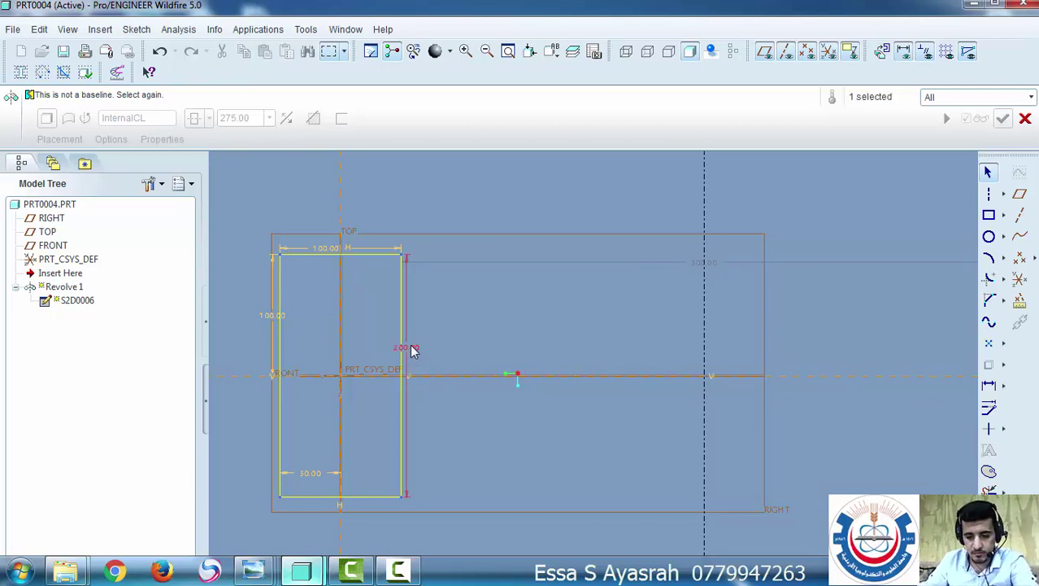
click(271, 318)
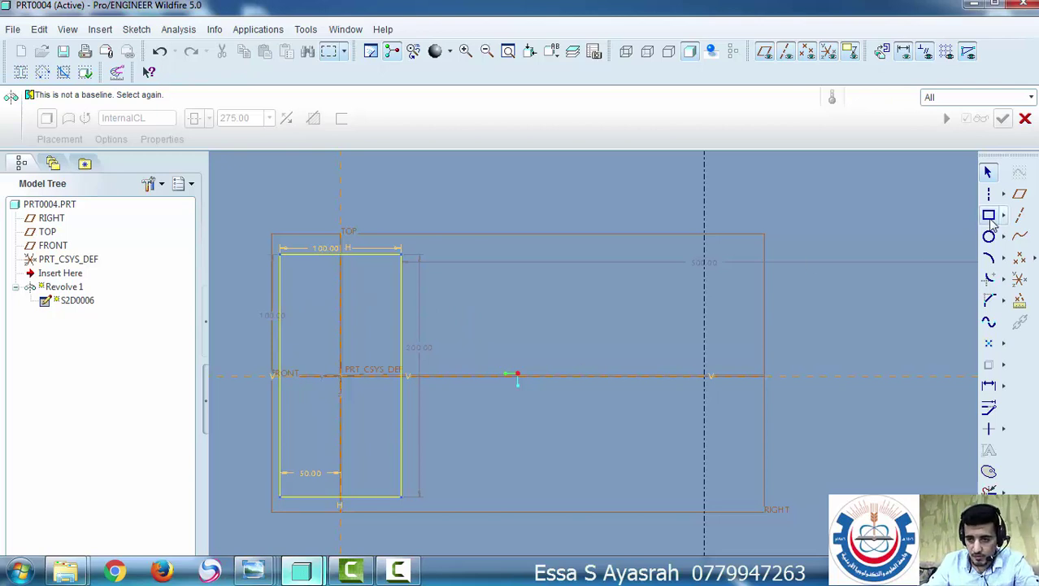
Draw a three-segment zigzag between the rectangle and the centerline, with a vertical line about 79 long, a diagonal and a second vertical line about 60 long
scroll(607, 345, up, 1)
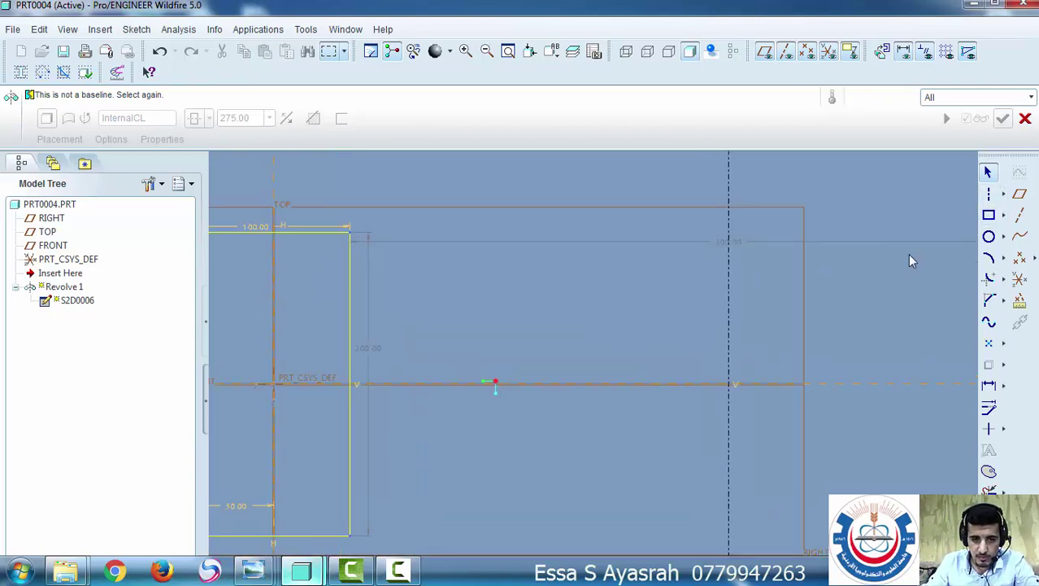
click(1003, 194)
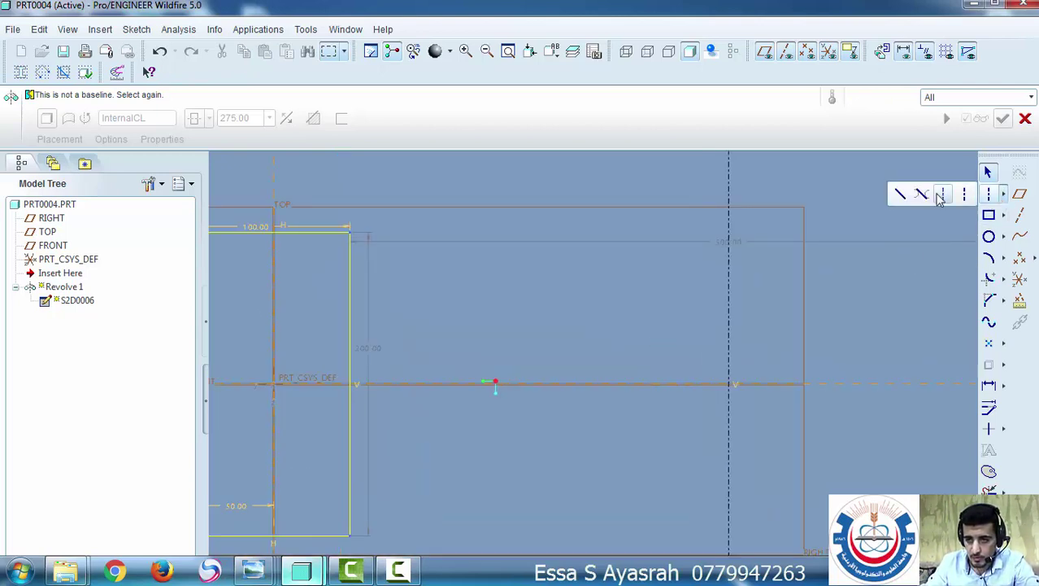
click(901, 194)
click(510, 328)
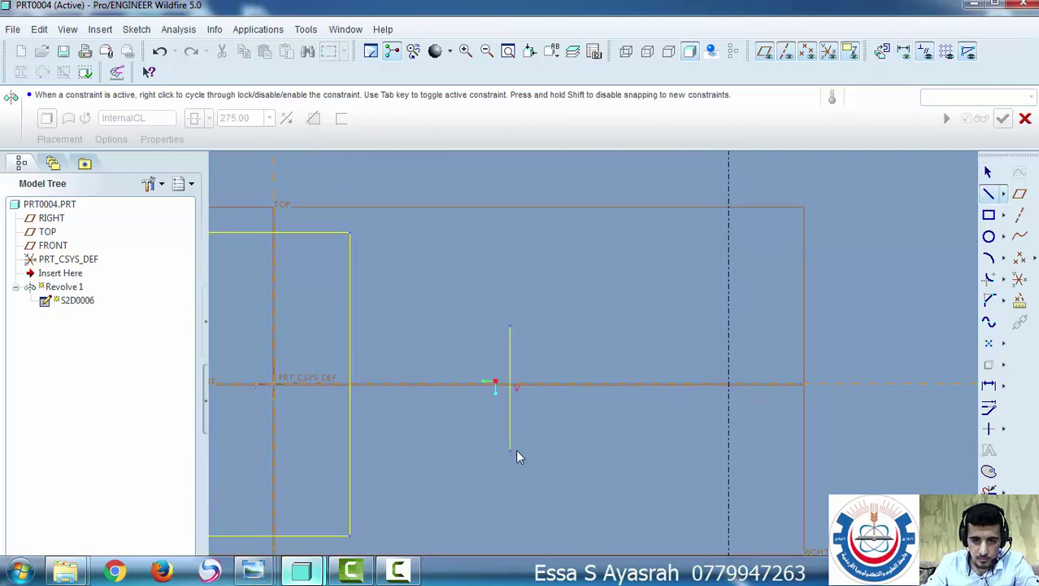
click(510, 445)
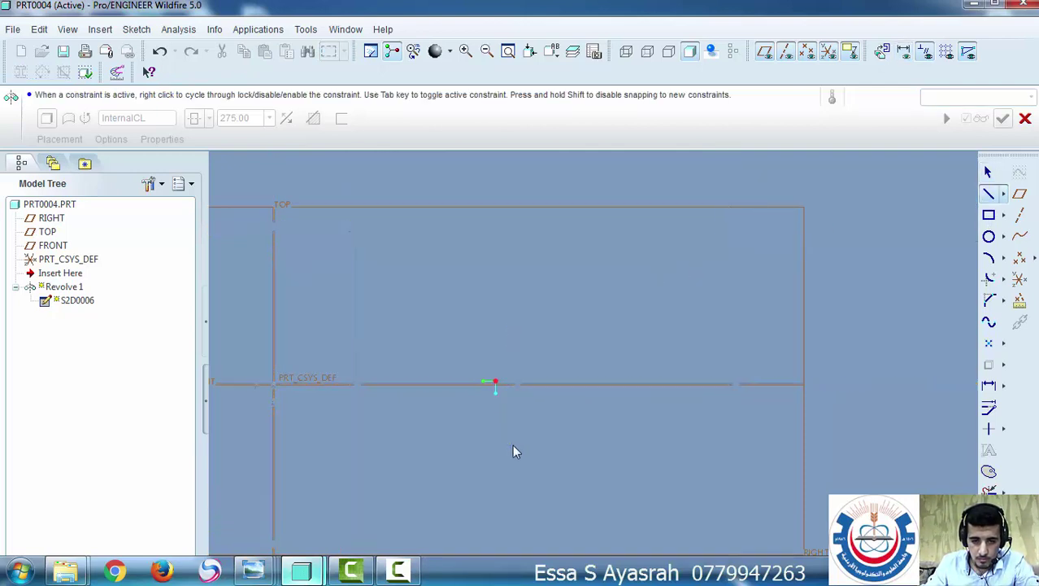
click(597, 357)
middle_click(801, 319)
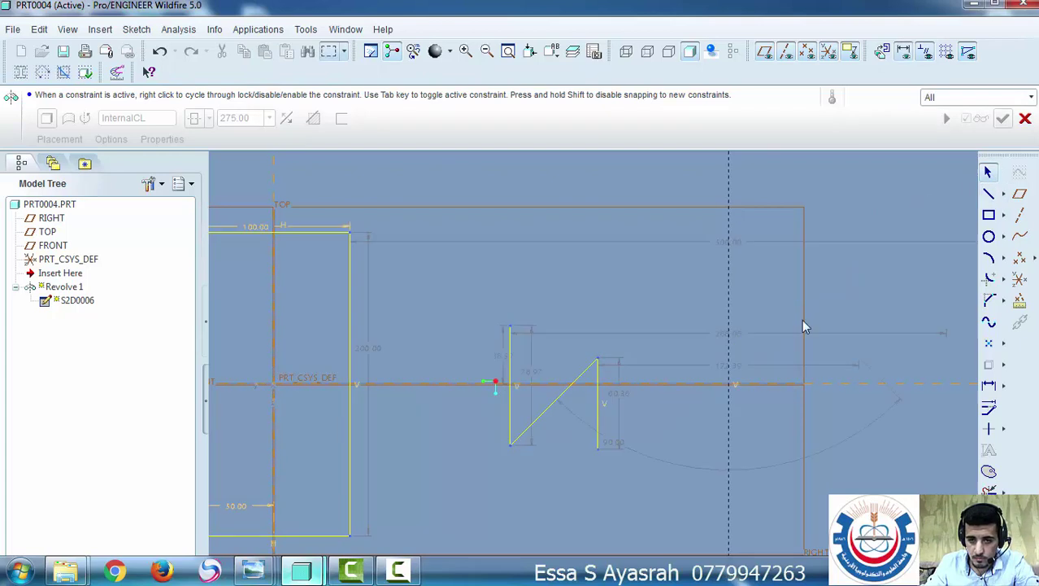
Examine the zigzag's weak angle and vertical length dimensions by selecting them in turn
click(618, 445)
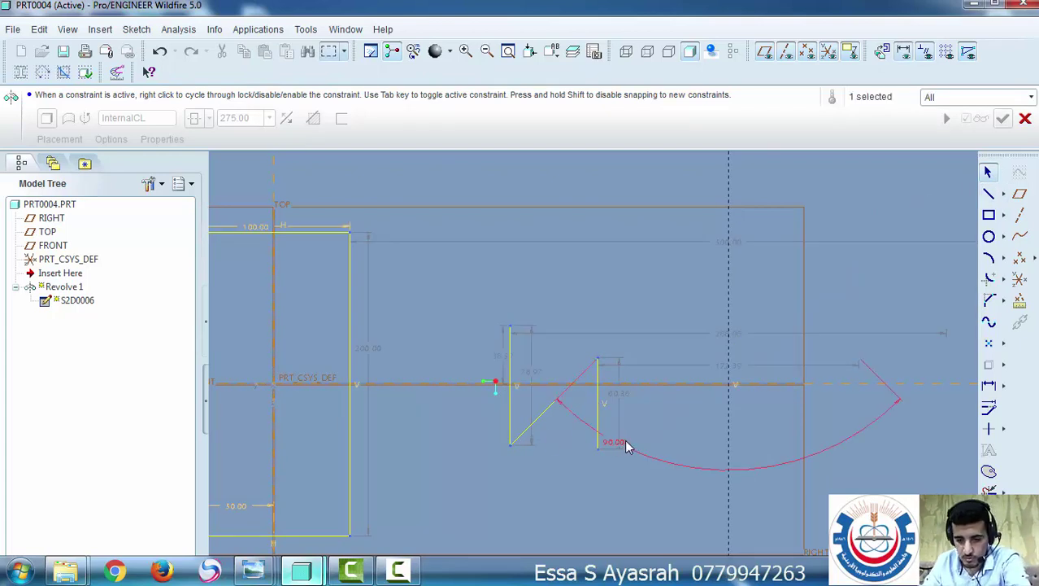
mouse_move(624, 439)
mouse_down()
mouse_move(600, 459)
mouse_move(613, 446)
mouse_up()
click(614, 449)
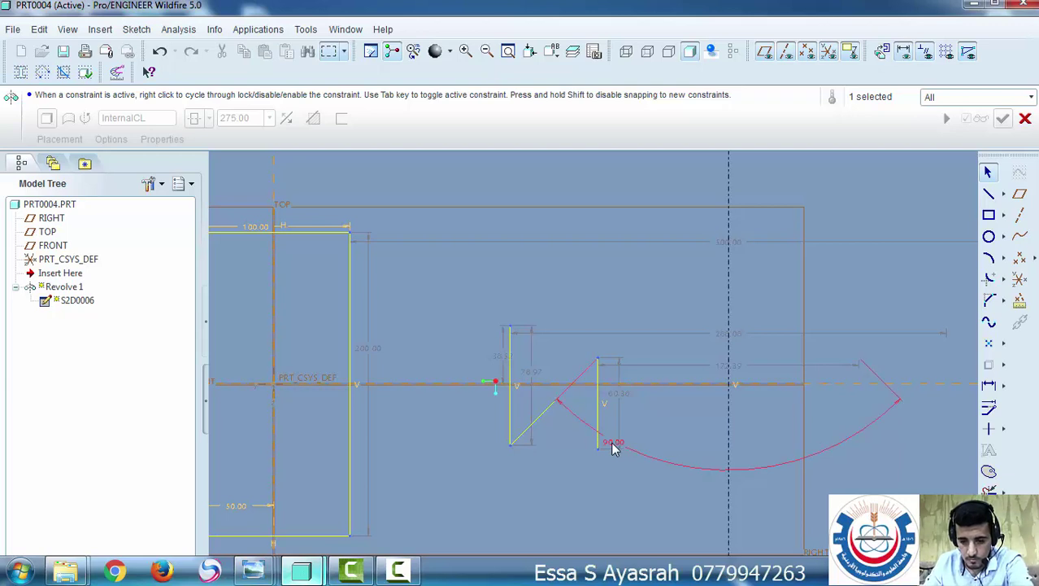
click(623, 405)
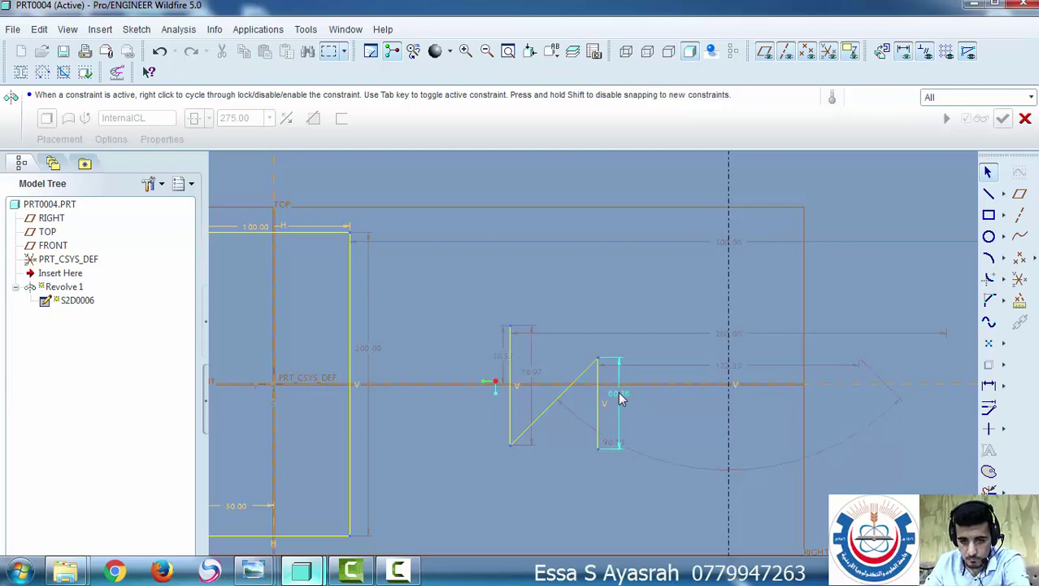
click(620, 397)
click(544, 393)
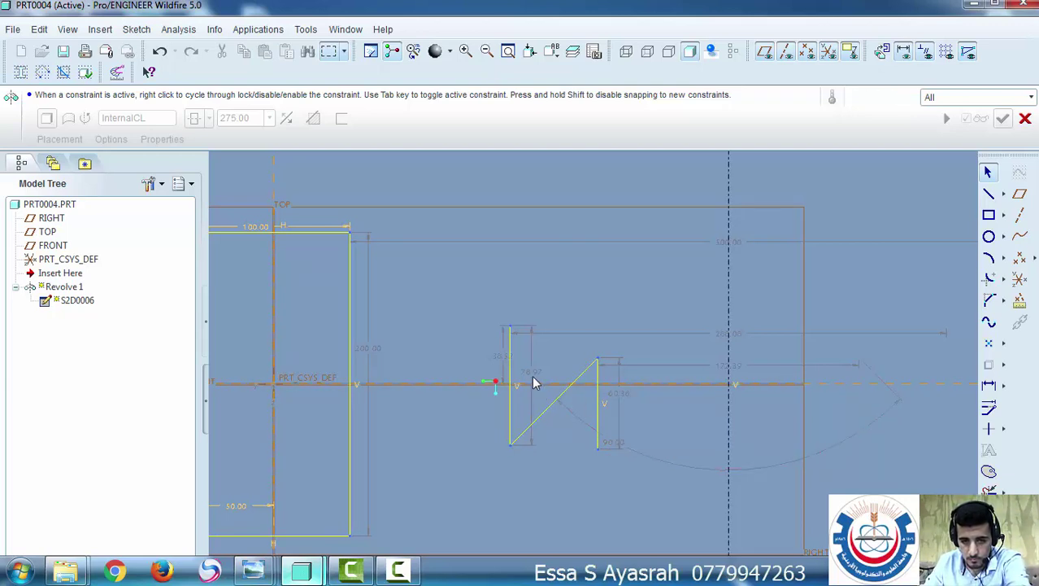
click(532, 375)
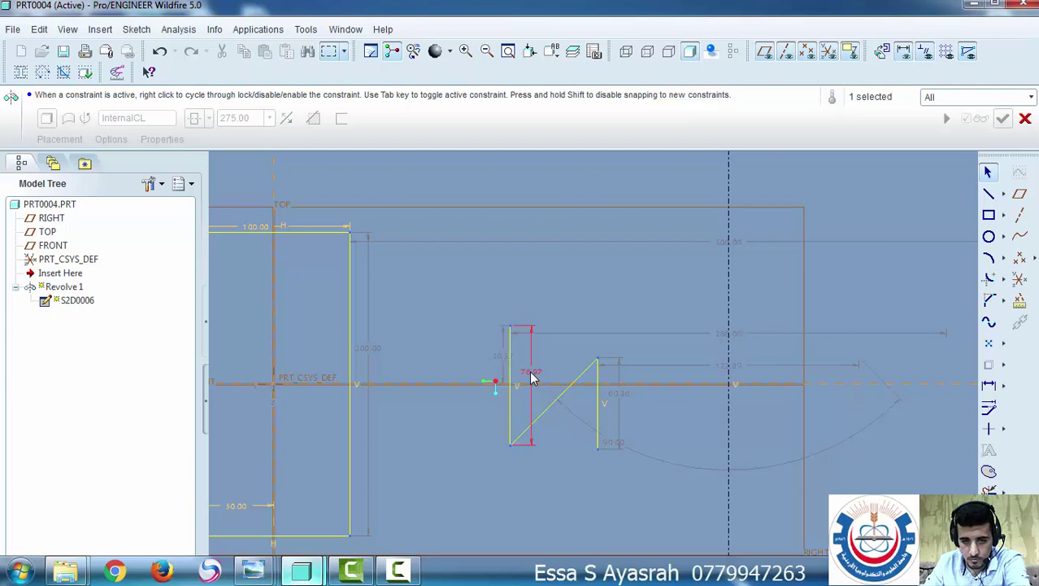
click(605, 302)
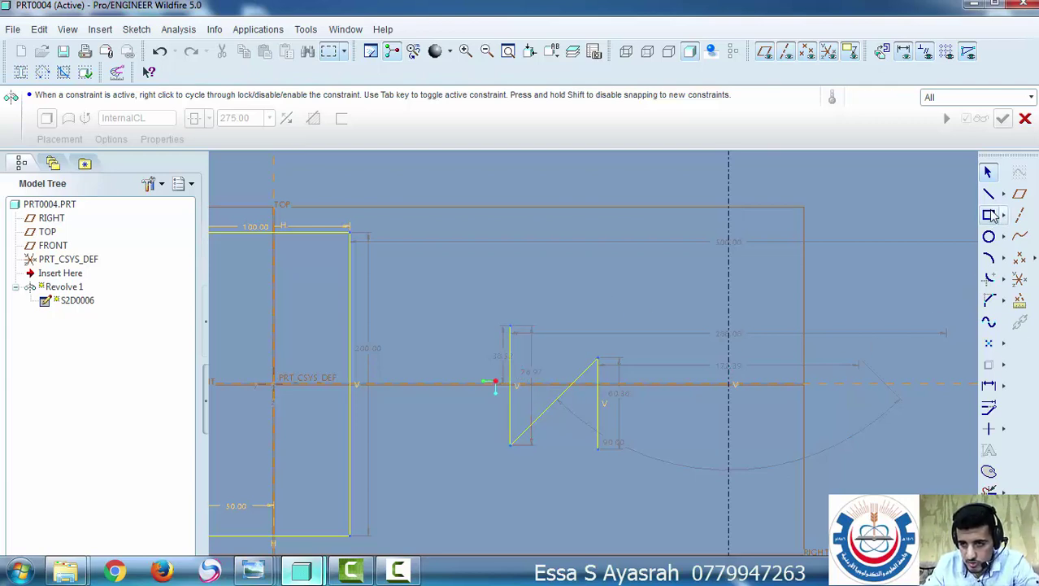
Dimension the horizontal distance between the zigzag's two vertical lines and keep the offered value
click(989, 385)
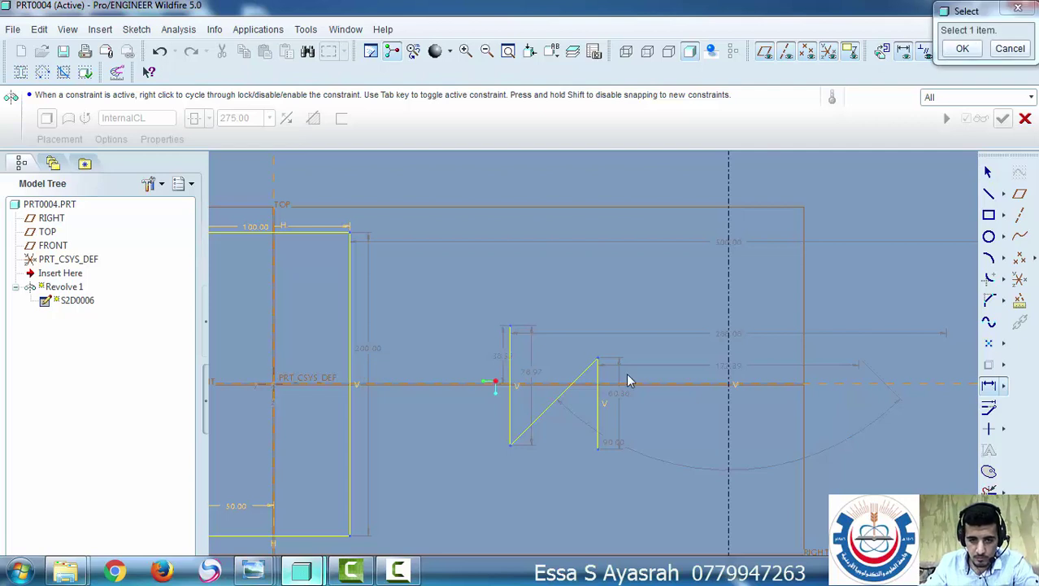
click(599, 358)
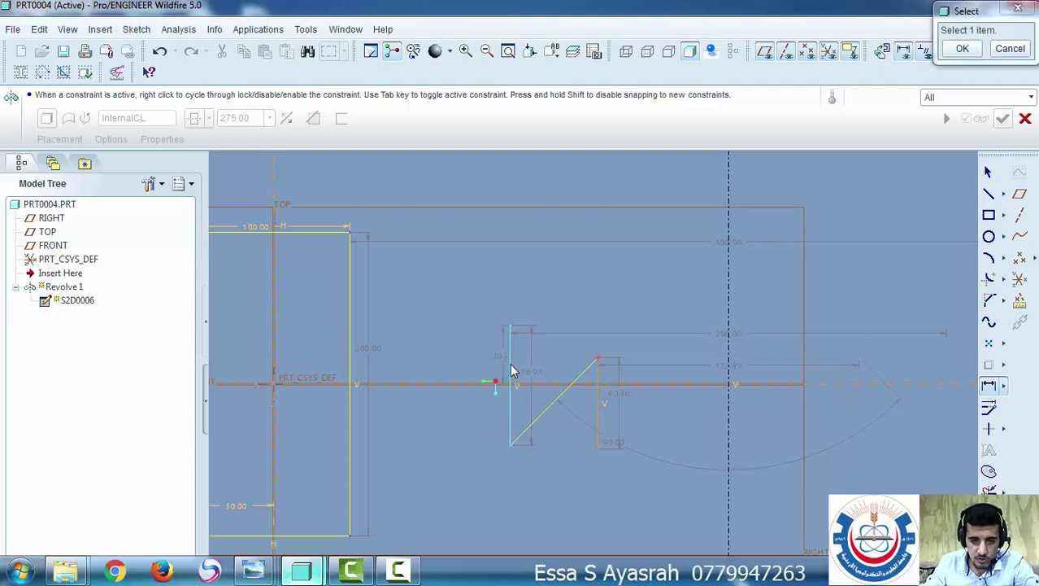
click(512, 370)
middle_click(576, 284)
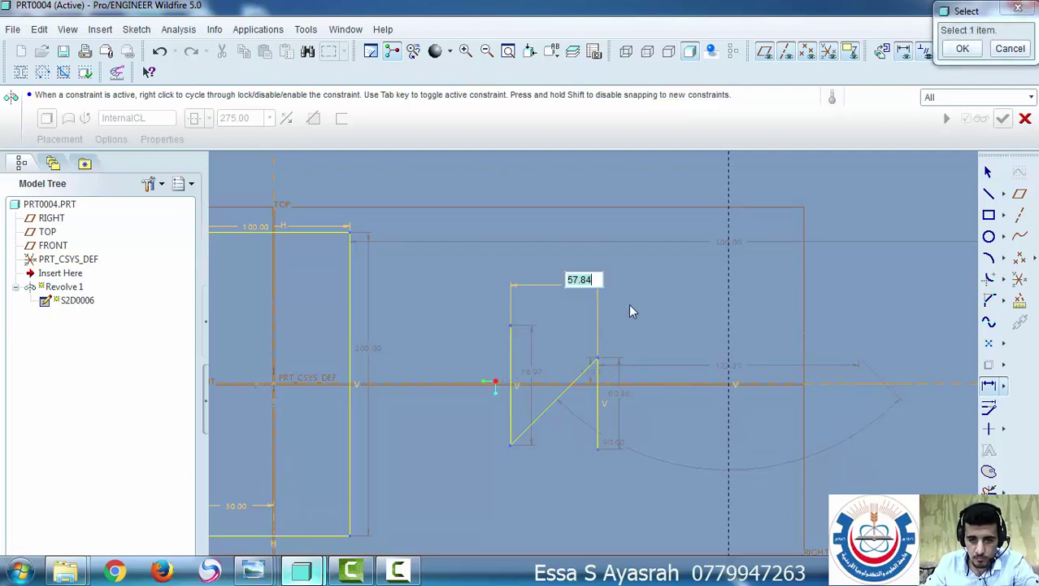
key(Return)
Delete the horizontal dimension between the zigzag's vertical lines and undo the zigzag itself
click(585, 286)
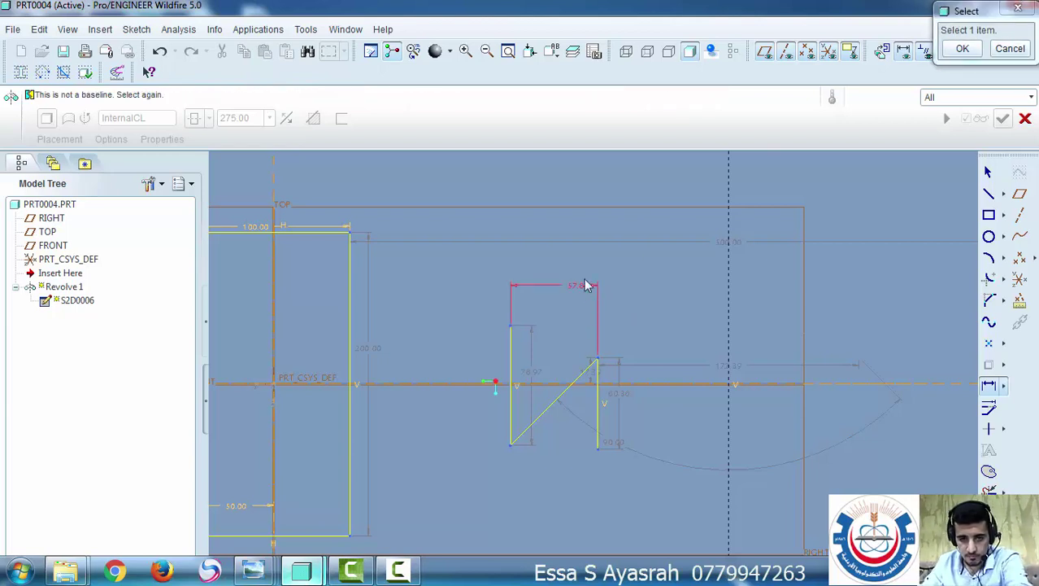
click(962, 48)
click(571, 285)
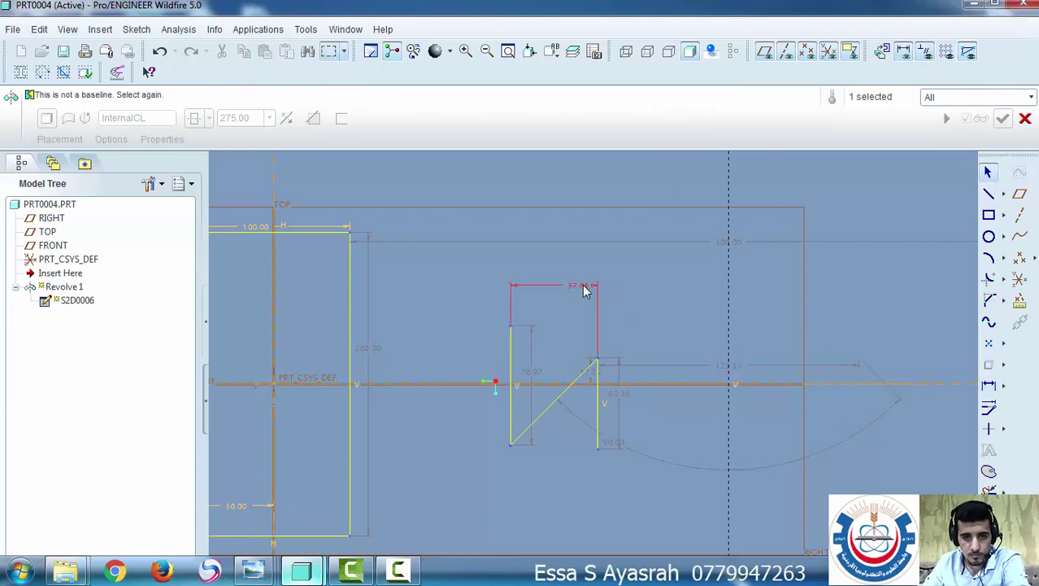
middle_click(693, 336)
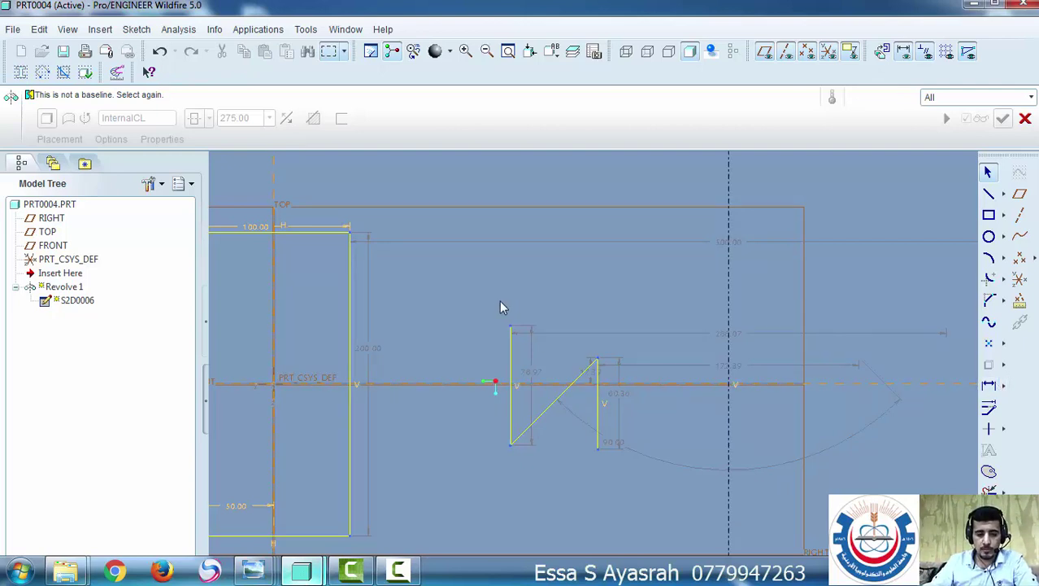
key(ctrl+z)
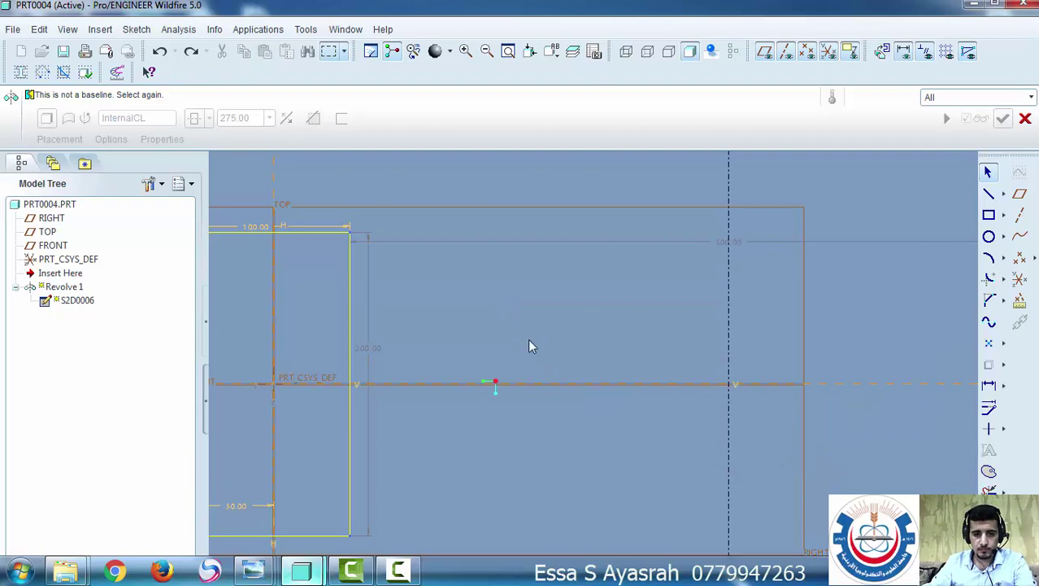
Finish the internal sketch and accept the redefined 275-degree symmetric Revolve feature
scroll(547, 342, down, 3)
scroll(551, 342, down, 3)
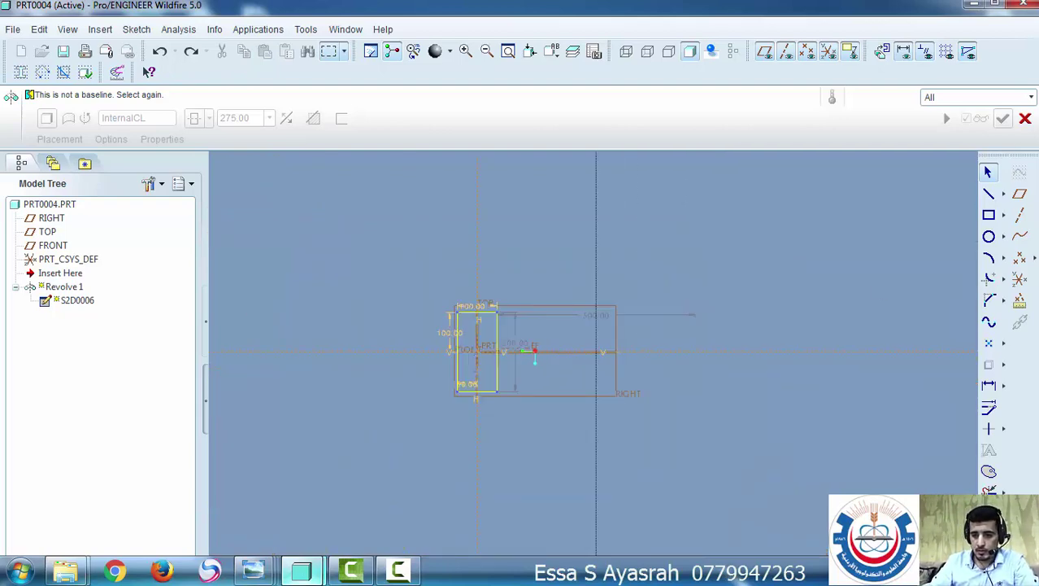
click(989, 512)
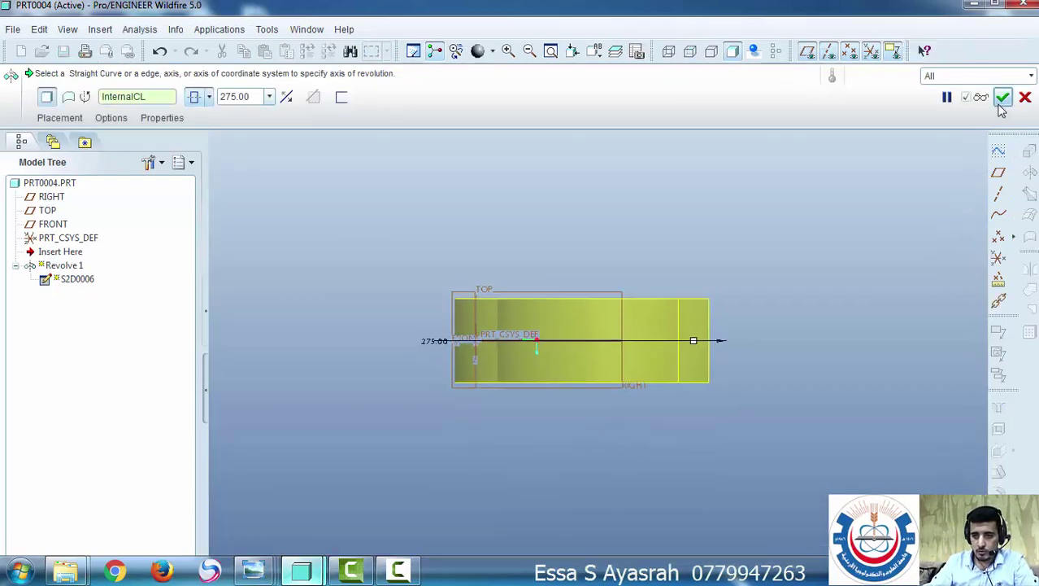
click(1002, 98)
middle_drag(805, 417, 508, 345)
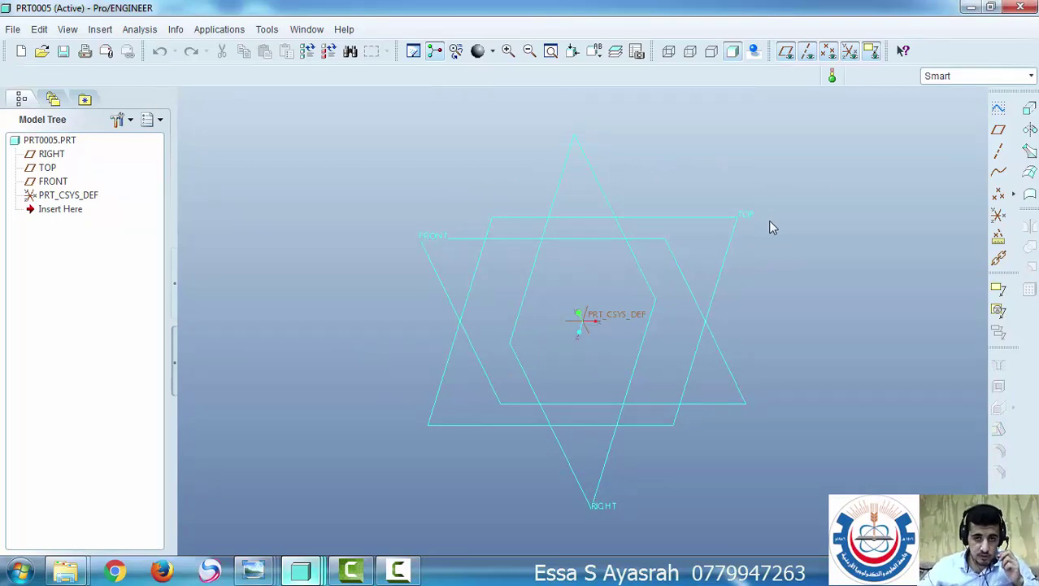
Switch to Windows Photo Viewer and examine the truncated cone drawing in 1.png
mouse_move(255, 571)
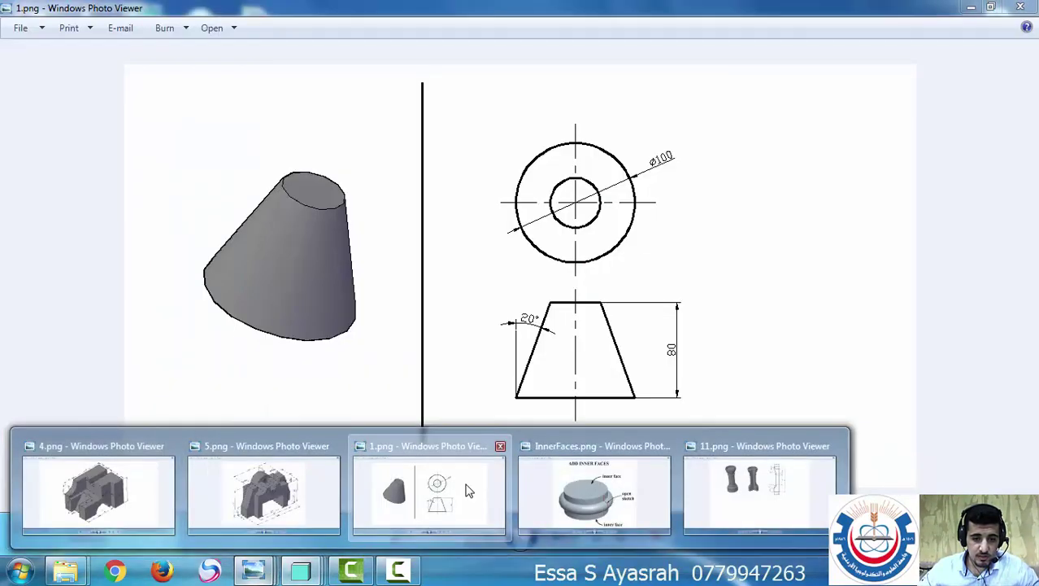
click(468, 489)
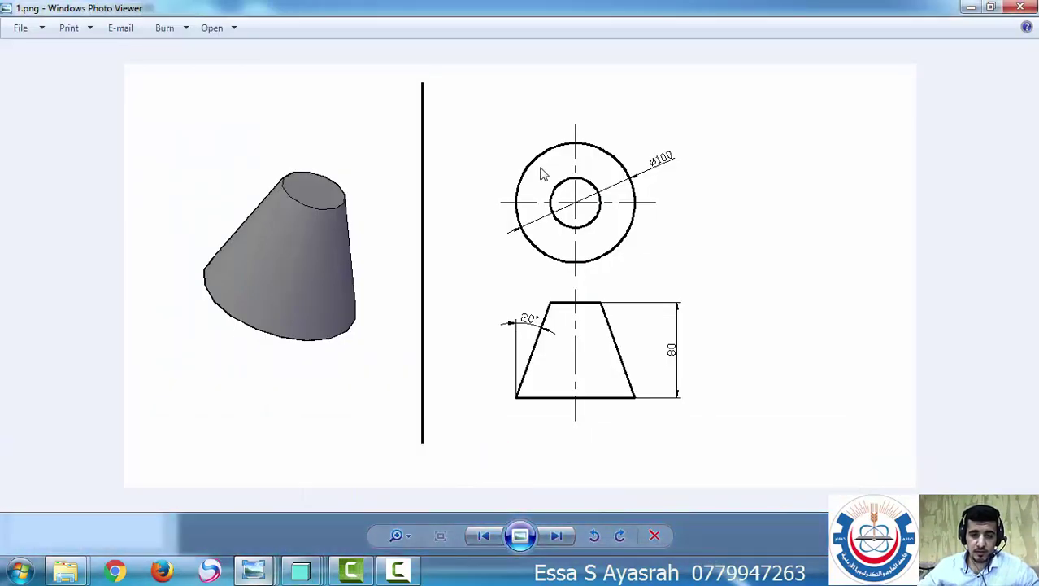
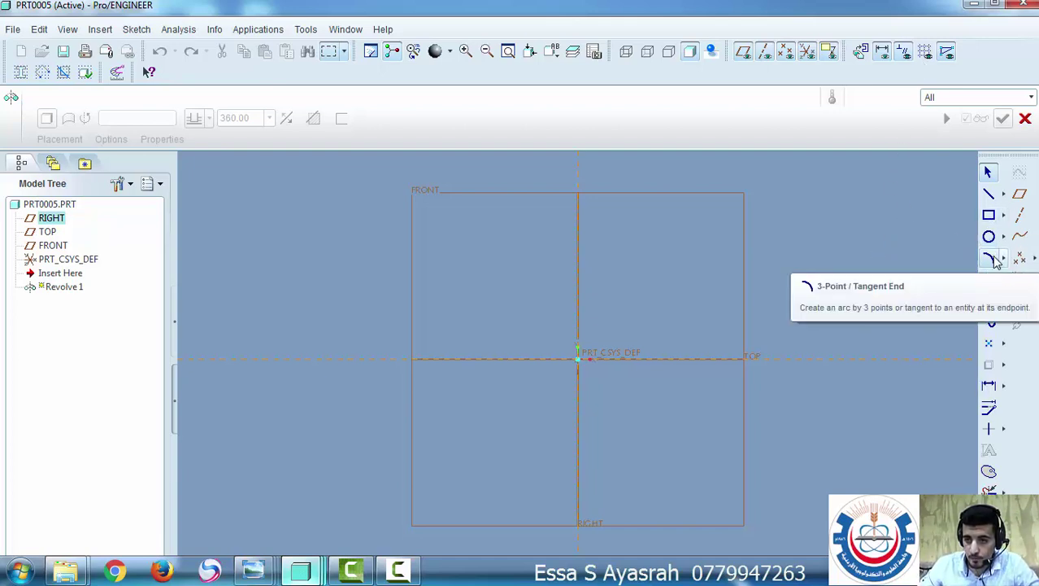
In the Revolve sketch of PRT0005, draw a vertical line up from the origin and set its length to 80
click(988, 198)
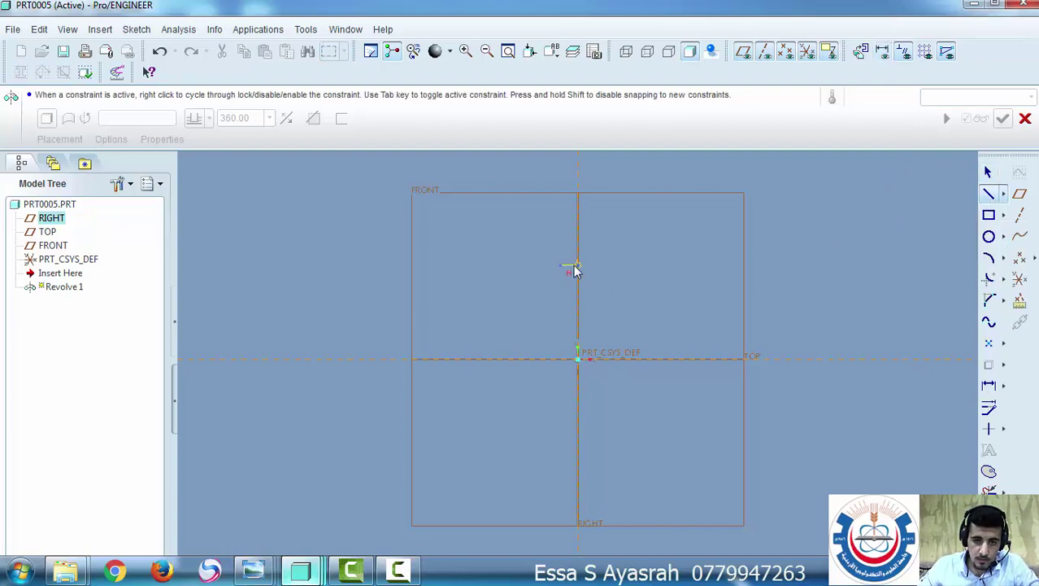
click(577, 359)
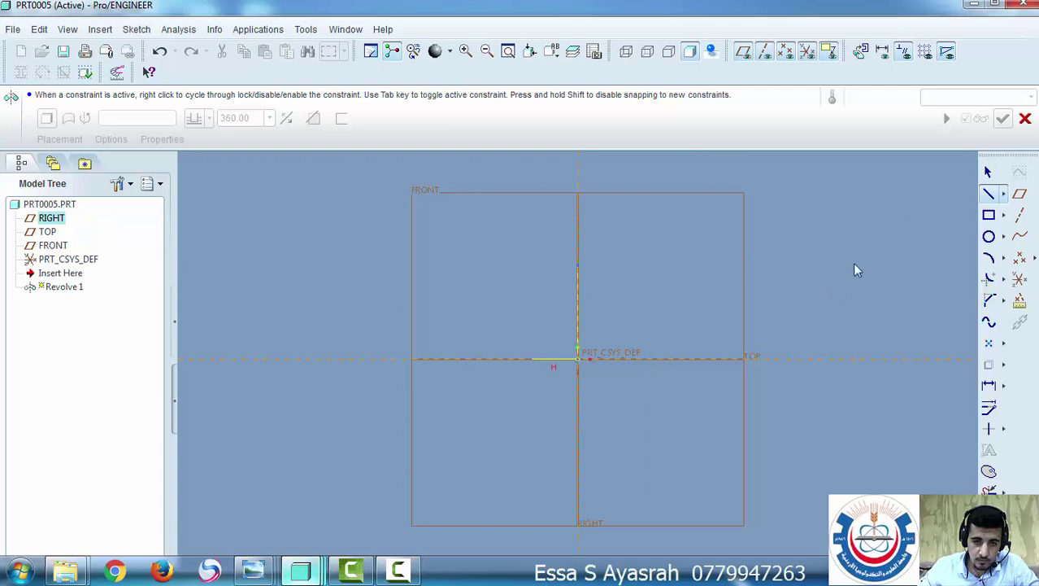
click(988, 171)
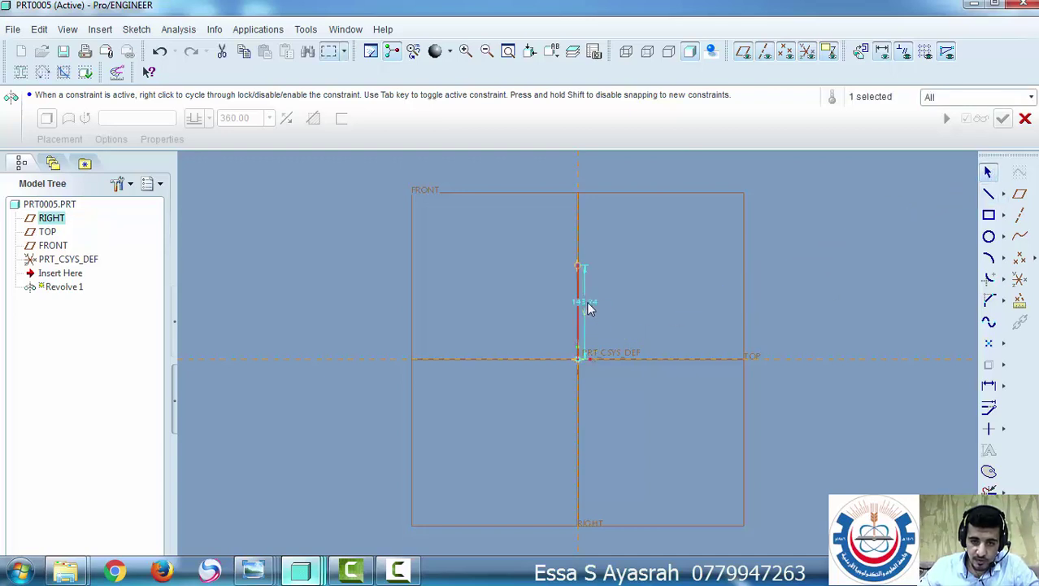
double_click(589, 305)
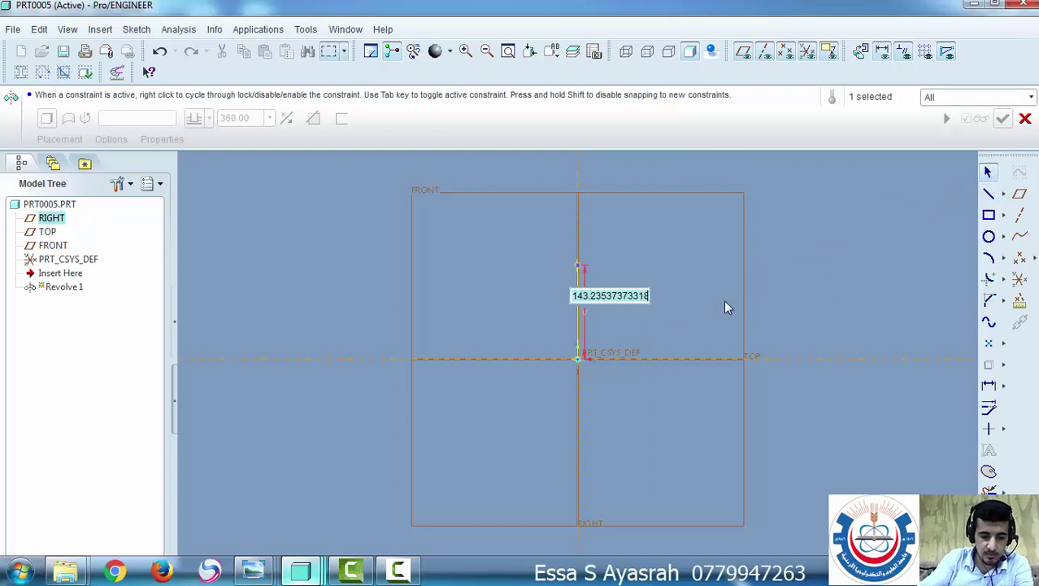
text(80)
key(Return)
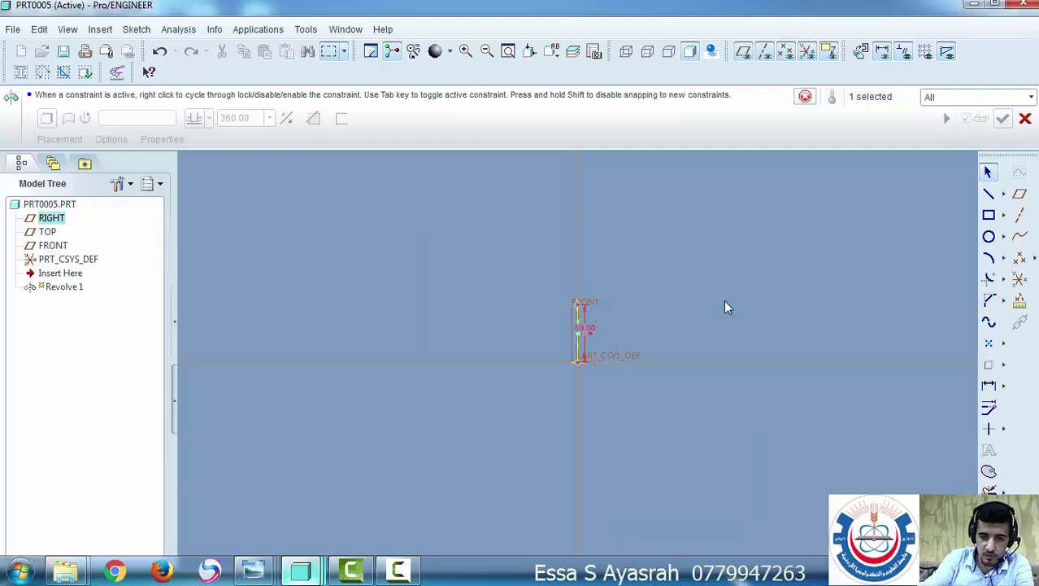
Draw a horizontal base line leftward from the origin and set its length to 50
click(989, 194)
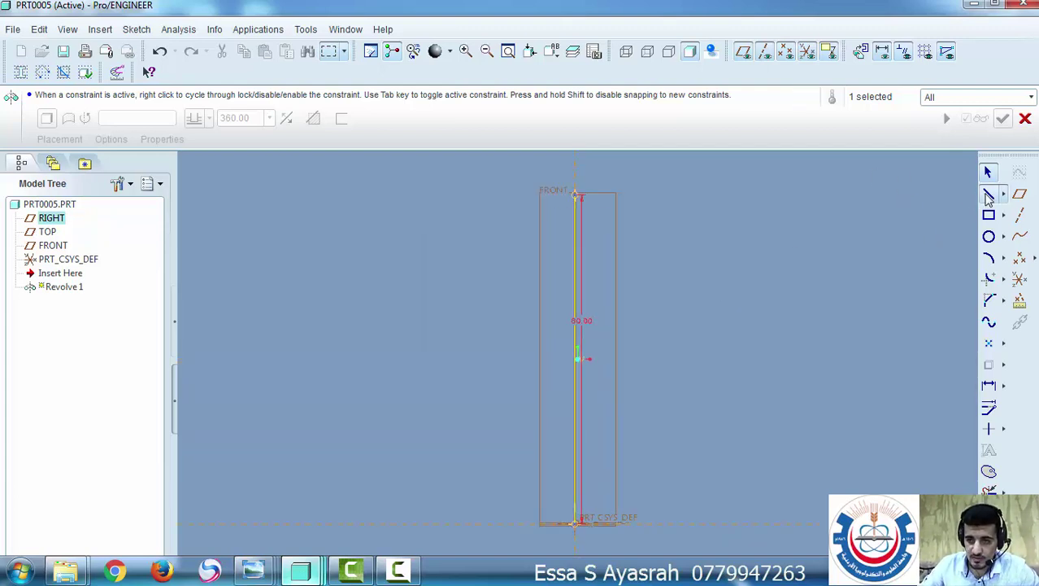
click(570, 523)
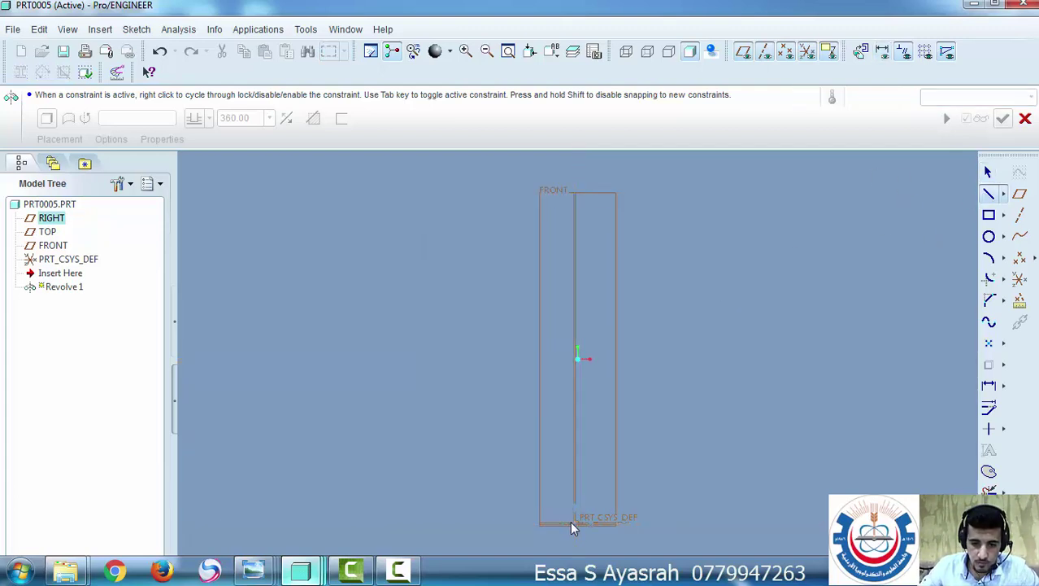
click(436, 522)
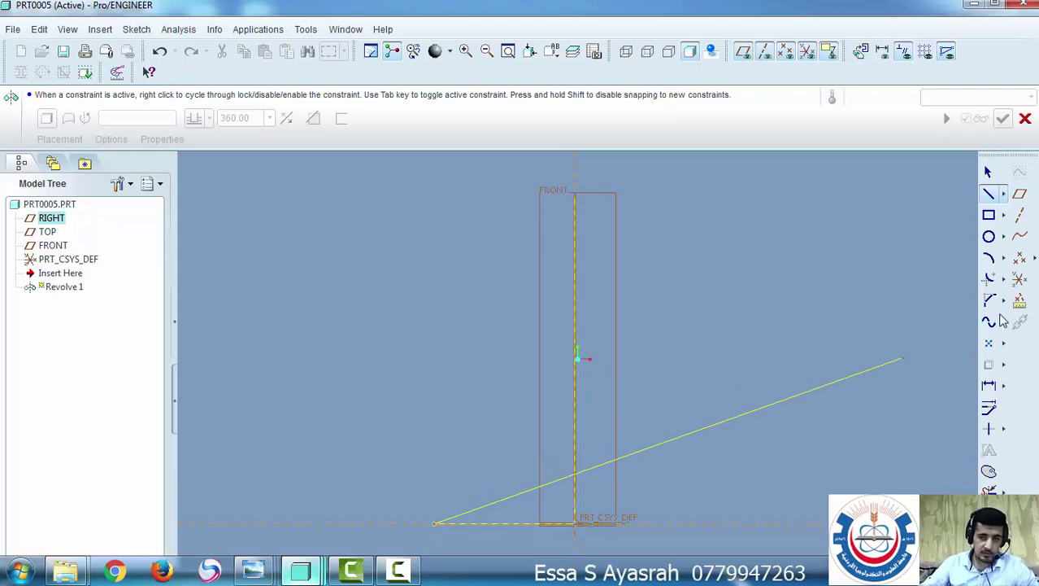
middle_click(911, 358)
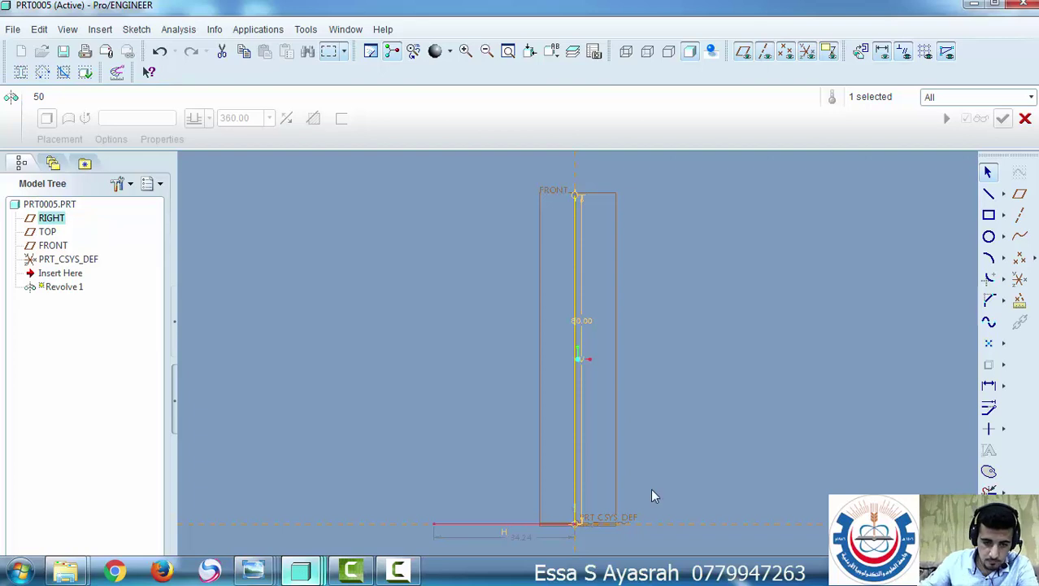
double_click(525, 534)
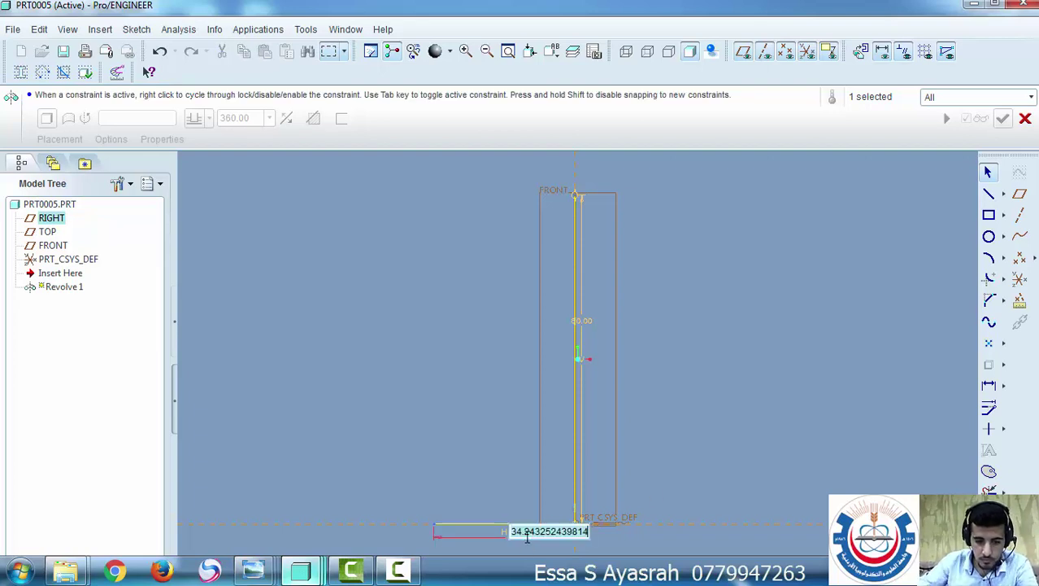
text(50)
key(Return)
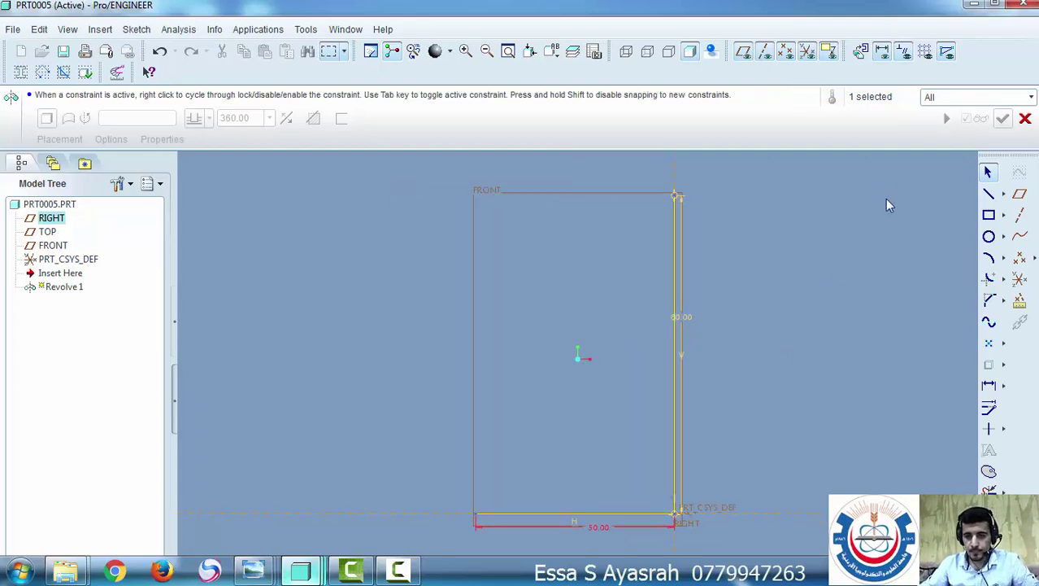
Draw a horizontal line leftward from the upper end of the vertical line and set its length to 20
click(989, 192)
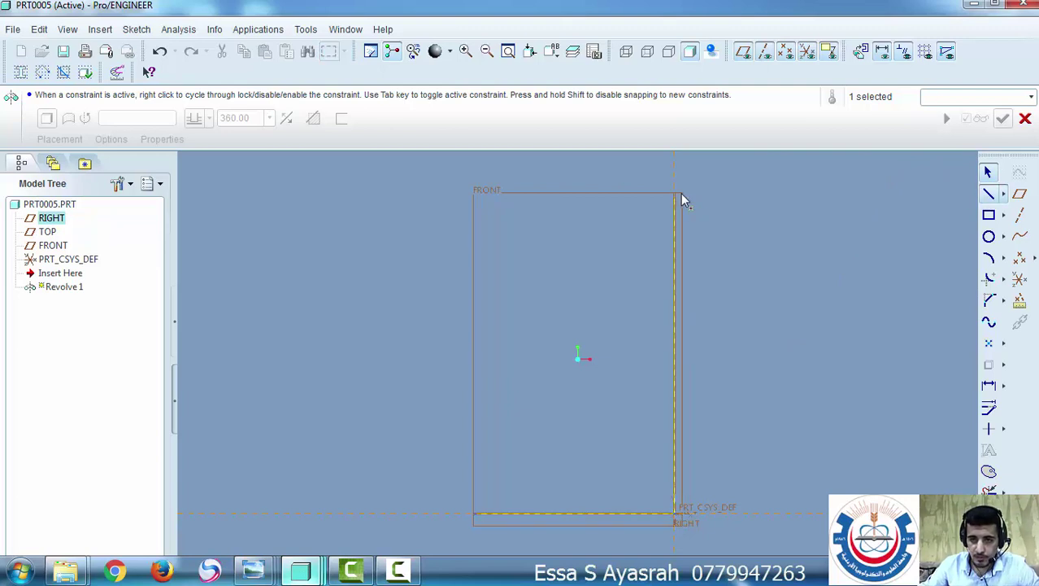
click(587, 195)
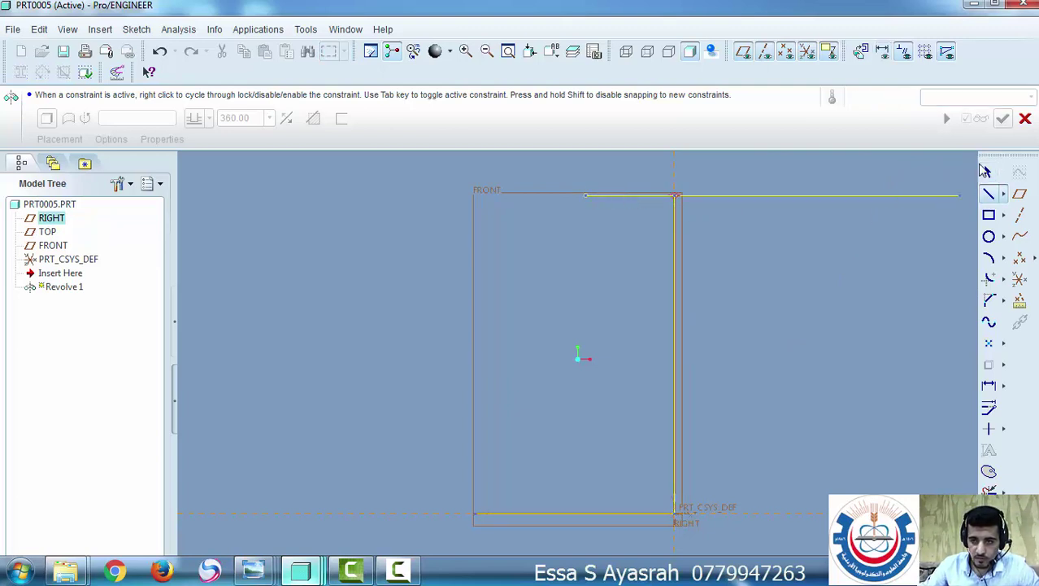
click(675, 196)
middle_click(683, 213)
double_click(638, 208)
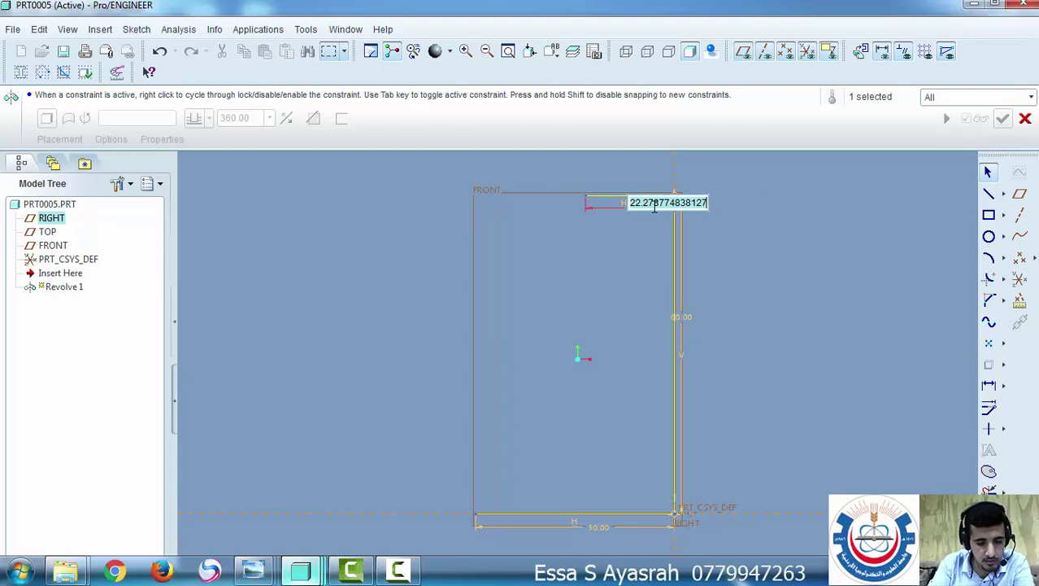
text(20)
key(Return)
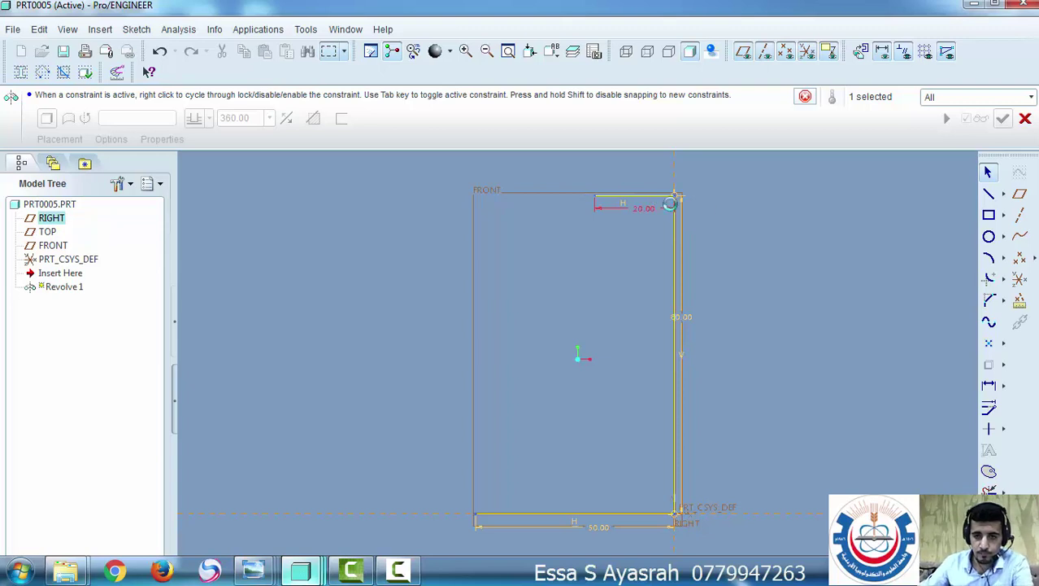
Close the profile with a slanted line joining the left ends of the upper and base lines
click(989, 193)
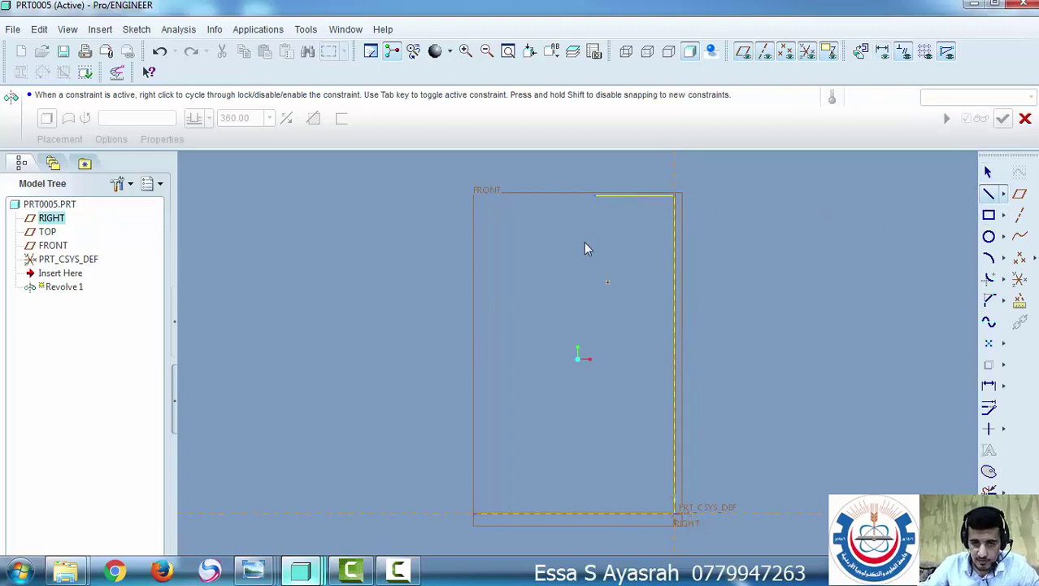
click(595, 195)
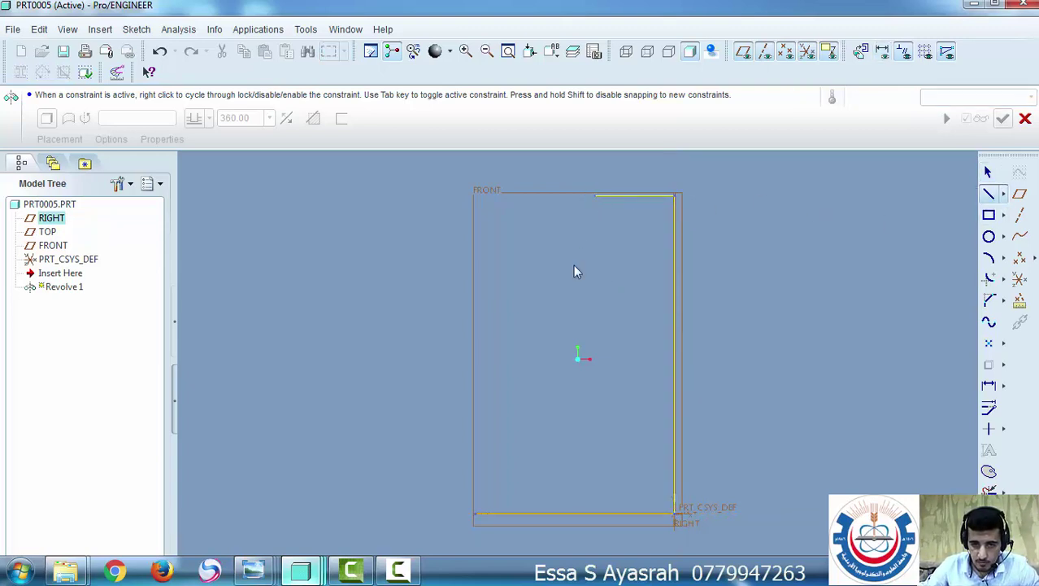
click(476, 512)
click(989, 172)
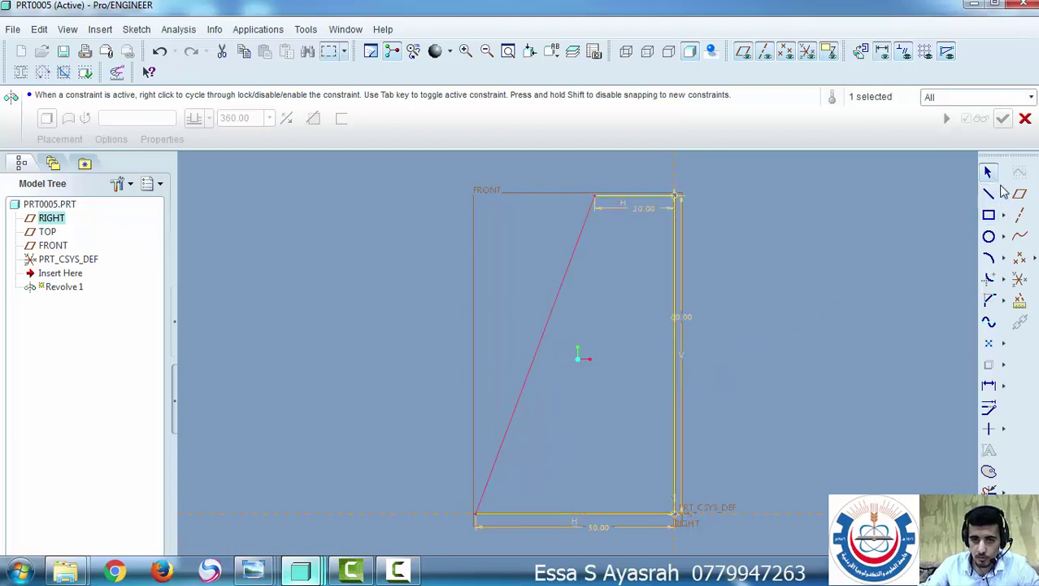
Add a vertical centerline along the profile's 80-long vertical line as the axis of revolution
click(1005, 196)
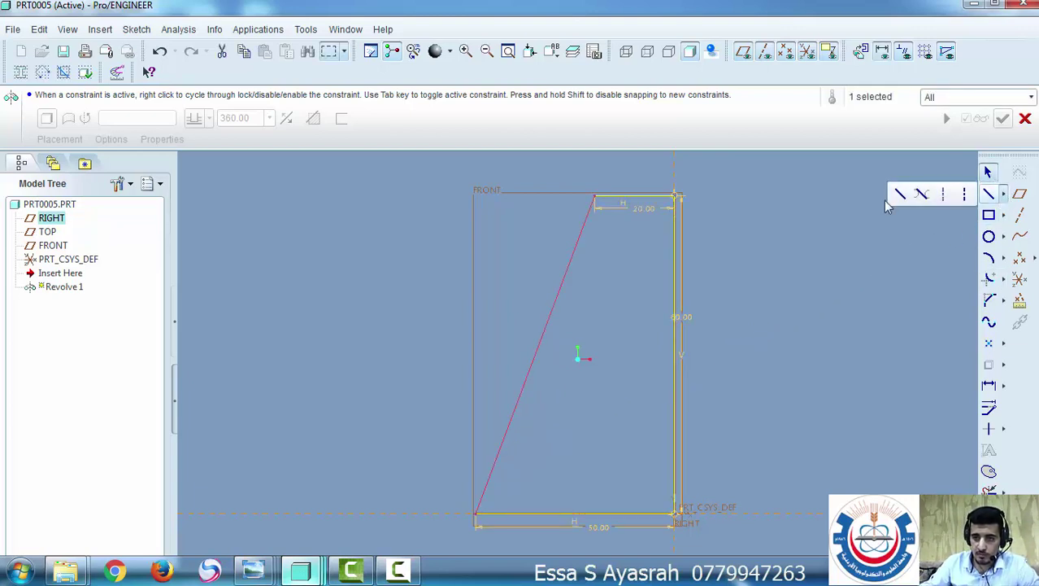
click(956, 193)
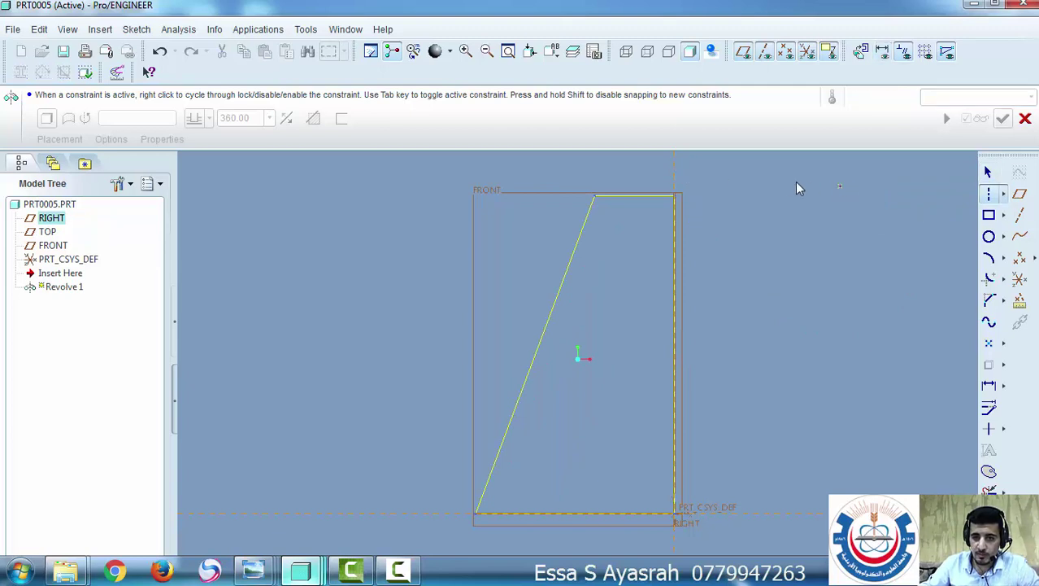
click(676, 171)
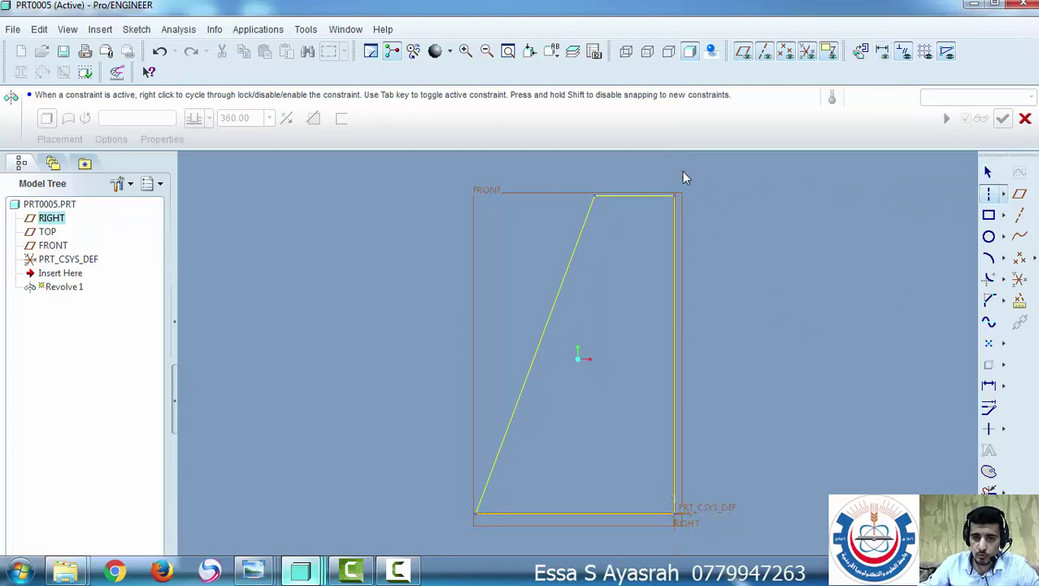
click(677, 379)
click(988, 172)
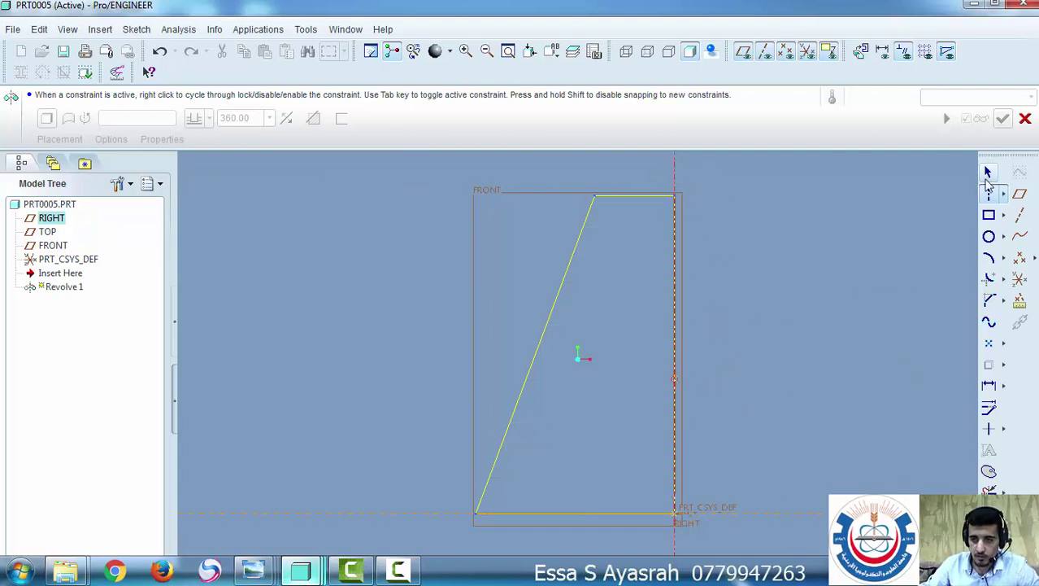
Finish the sketch and complete the 360-degree Revolve of the profile as a solid truncated cone
click(988, 513)
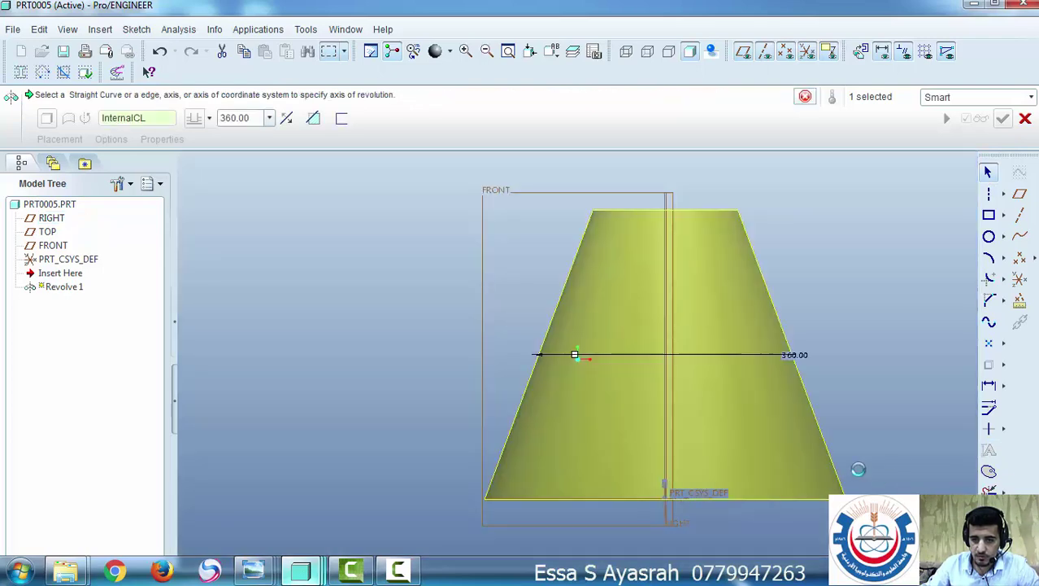
key(ctrl+d)
scroll(754, 355, down, 4)
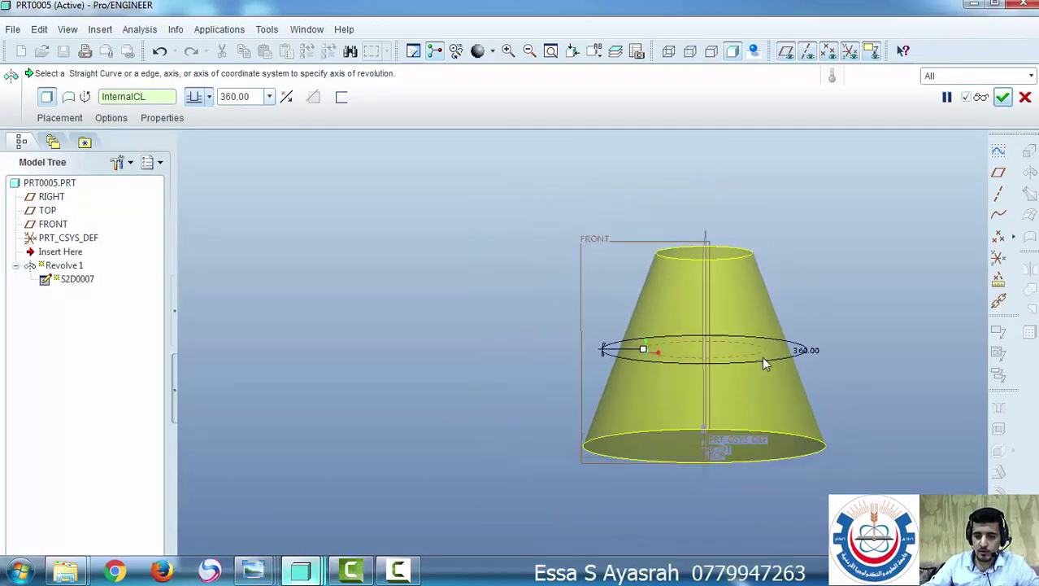
middle_drag(771, 352, 764, 408)
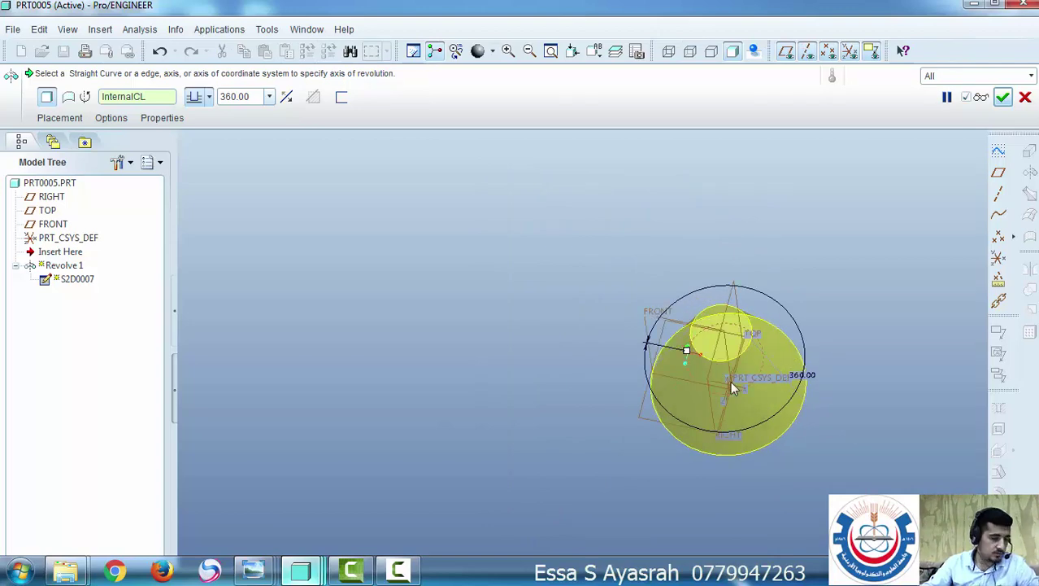
middle_drag(787, 358, 777, 334)
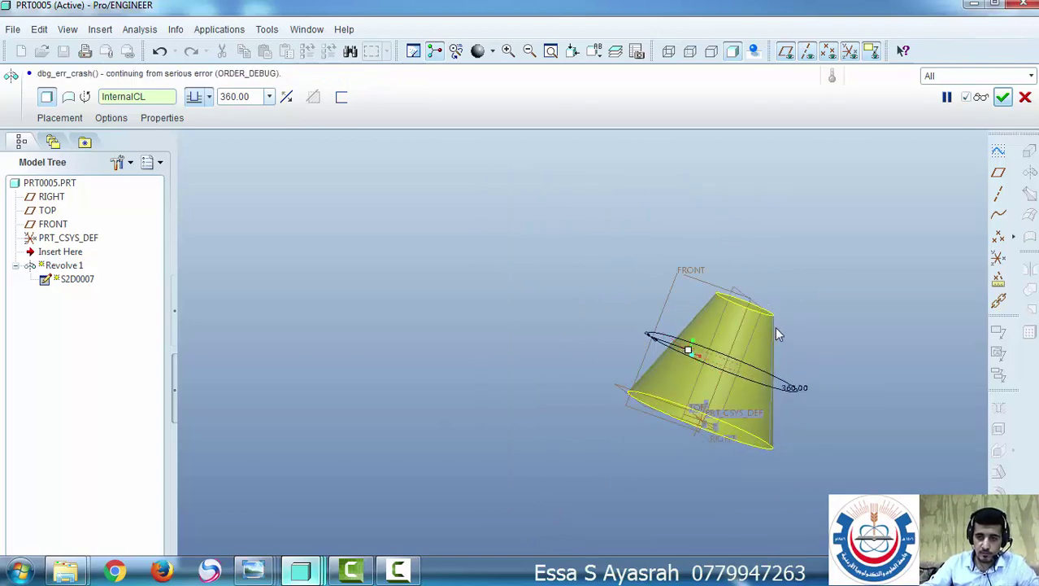
click(1003, 97)
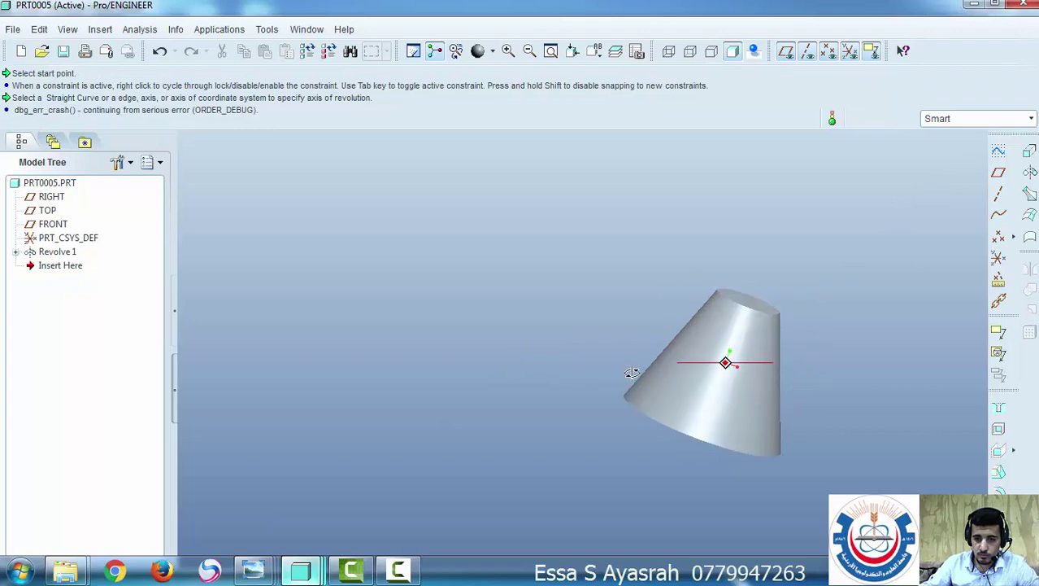
Hide the datum planes, axes and coordinate systems in the model view
click(787, 51)
click(807, 51)
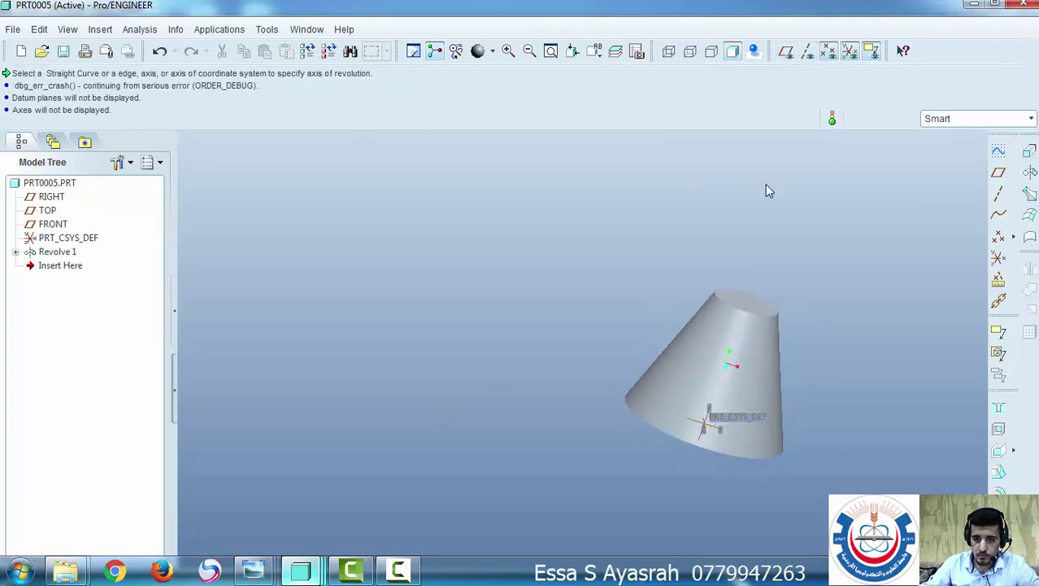
click(849, 51)
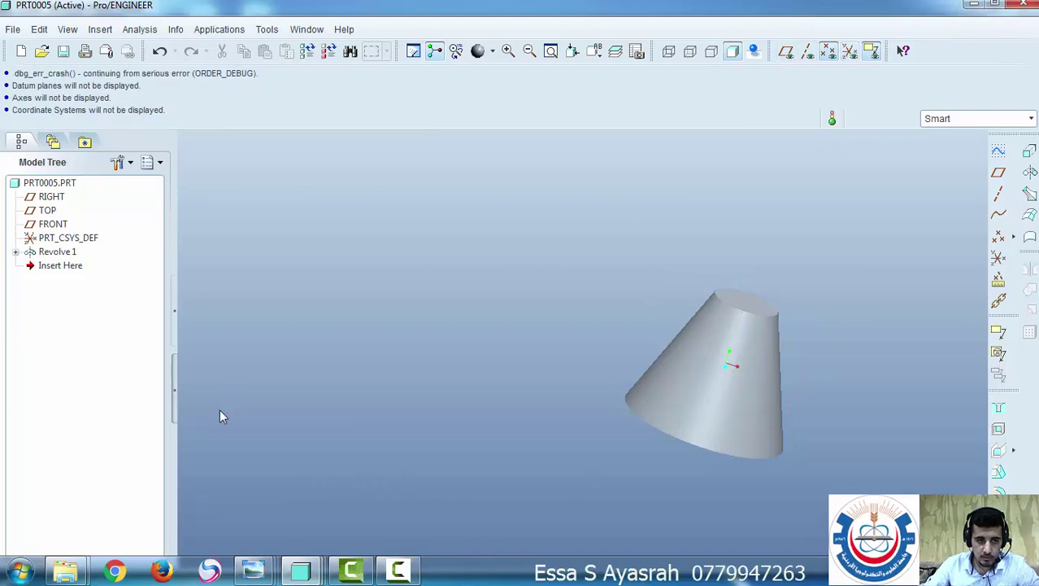
Compare the finished truncated cone with the reference drawing 1.png, viewing the PRT0005 model from a similar angle
mouse_move(254, 569)
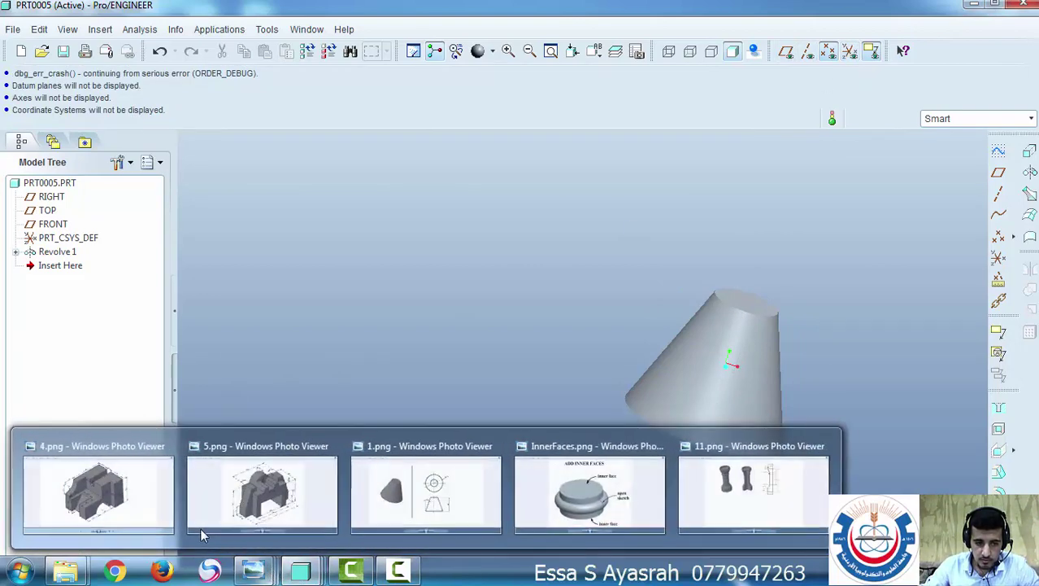
click(411, 531)
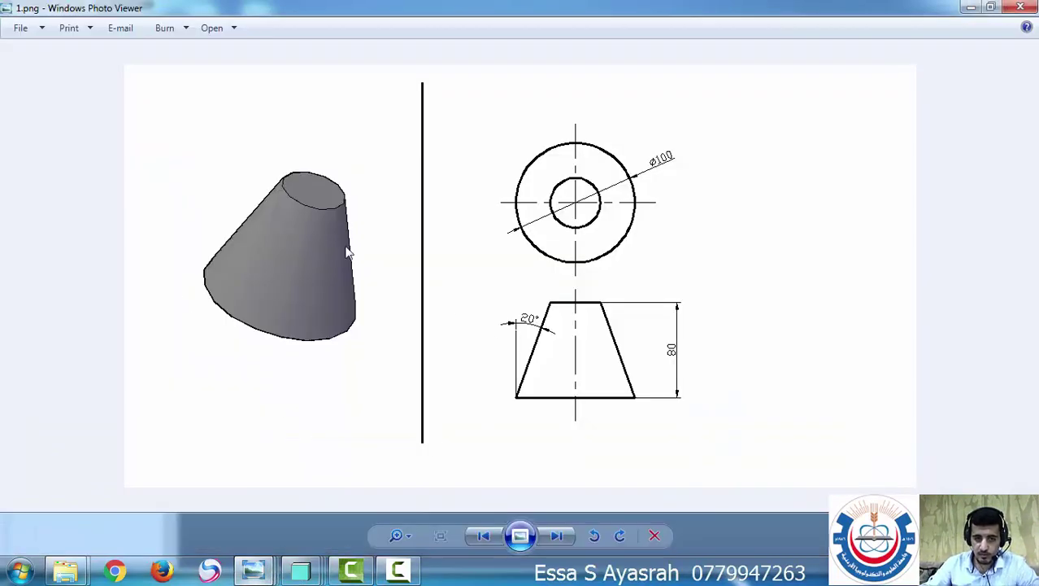
mouse_move(300, 569)
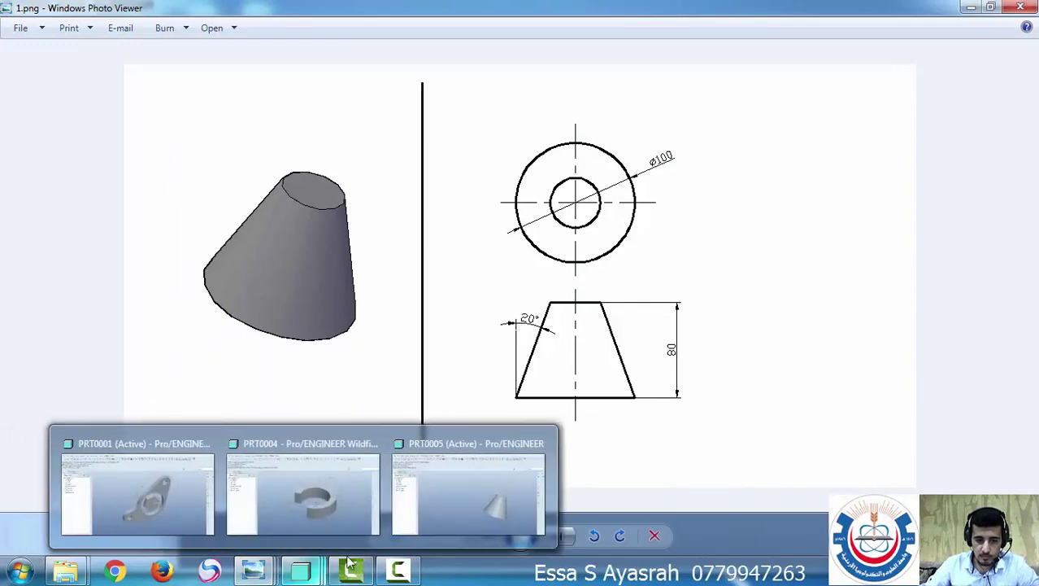
click(477, 504)
middle_drag(557, 329, 573, 323)
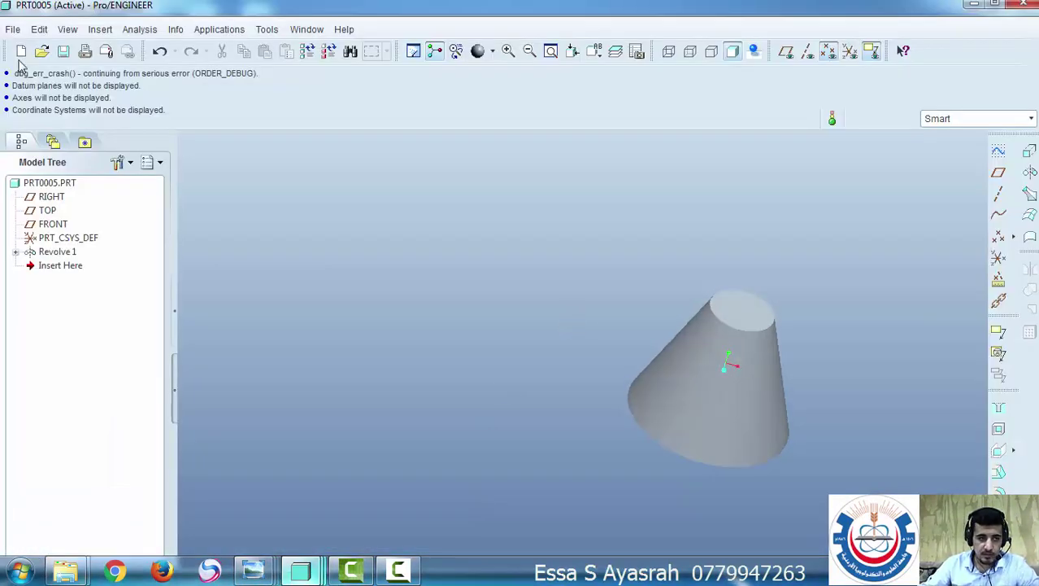
Create a new part with the default settings and maximise its window
click(21, 51)
click(463, 435)
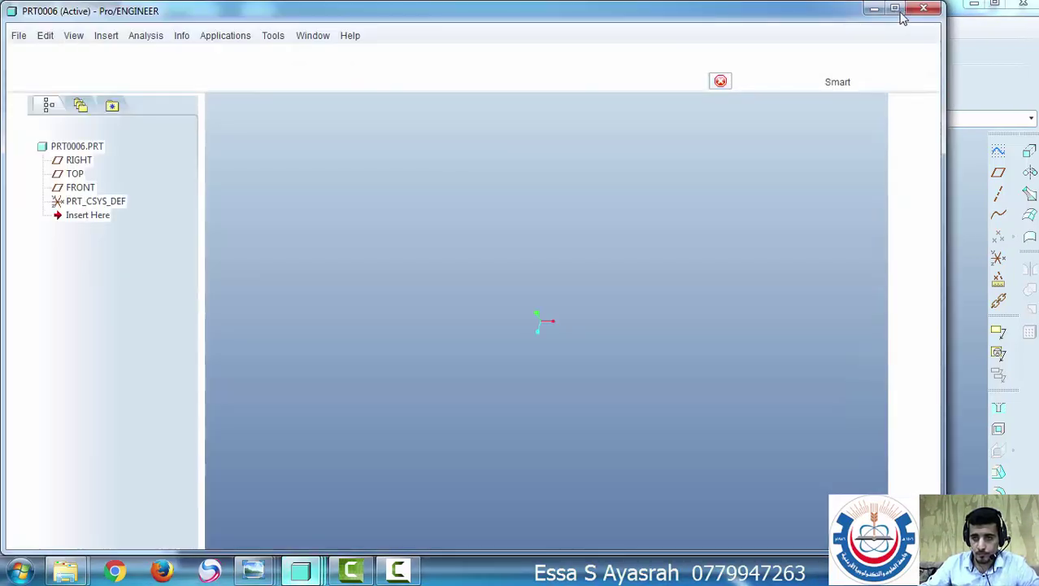
click(895, 9)
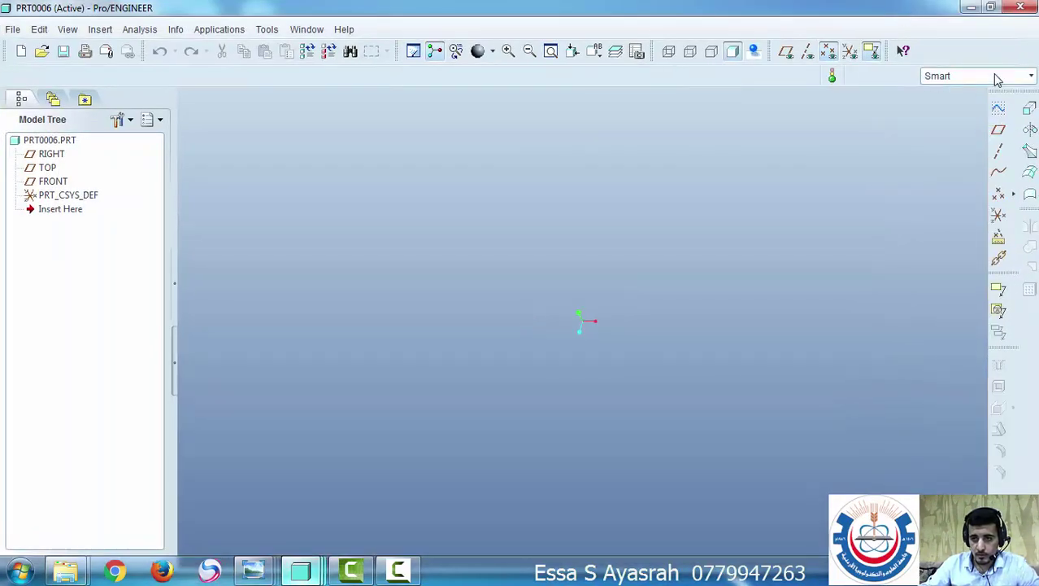
Start a Revolve with an internal sketch on the FRONT plane, oriented by RIGHT, with datum planes, axes and coordinate systems displayed
click(1029, 130)
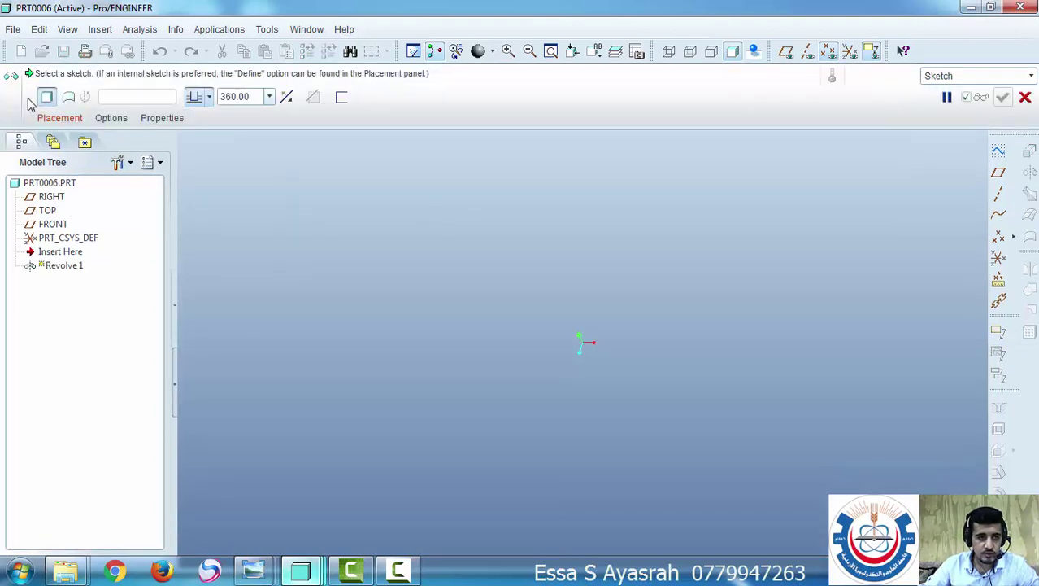
click(60, 117)
click(154, 171)
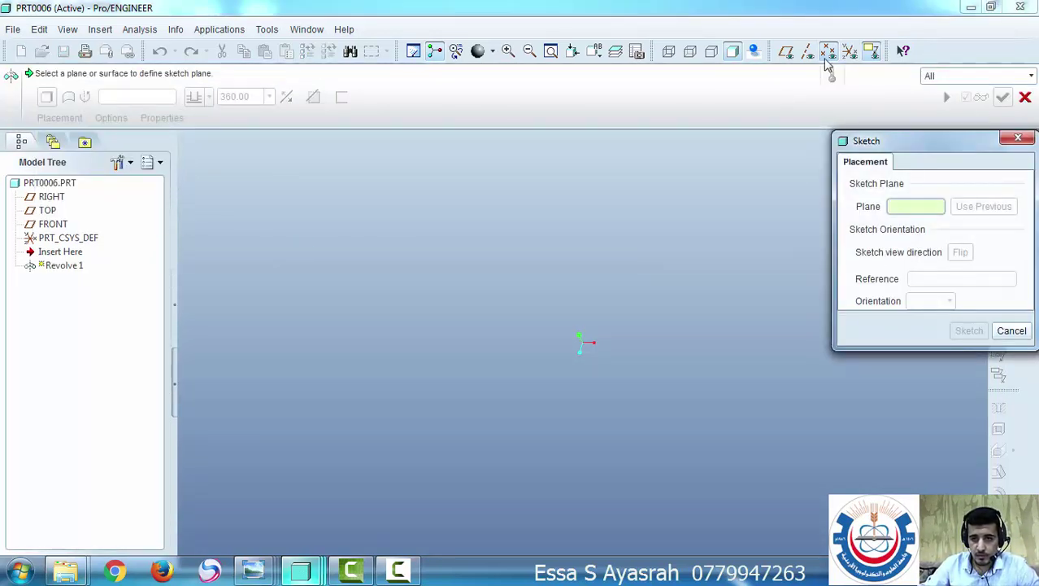
click(785, 50)
click(807, 50)
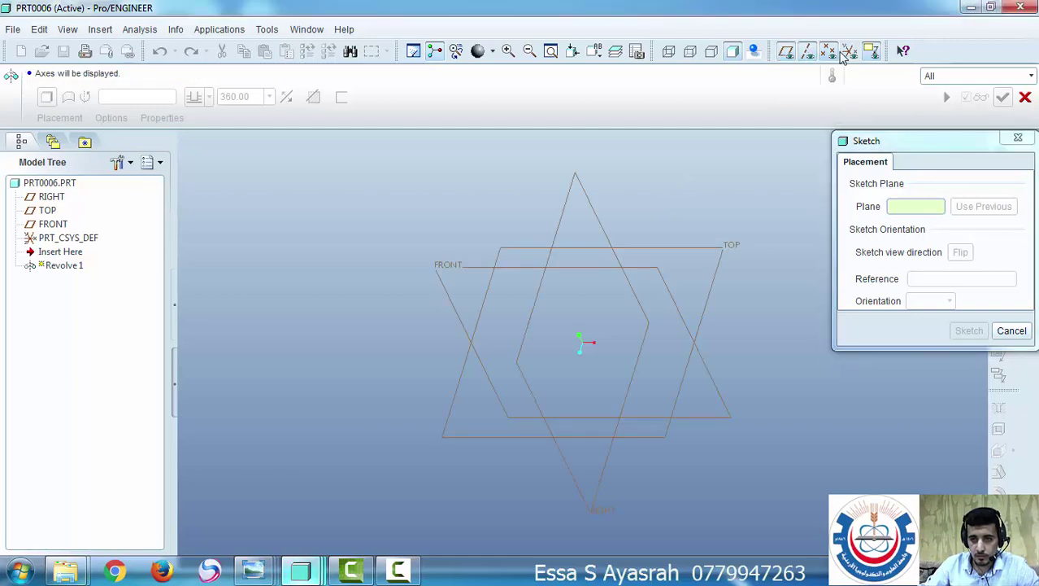
click(849, 50)
click(448, 270)
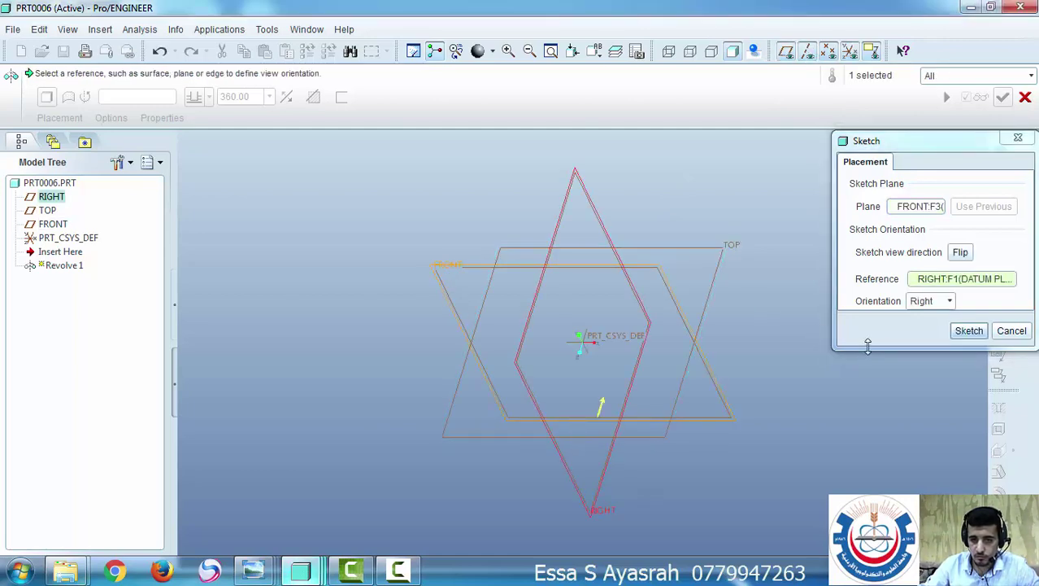
click(968, 331)
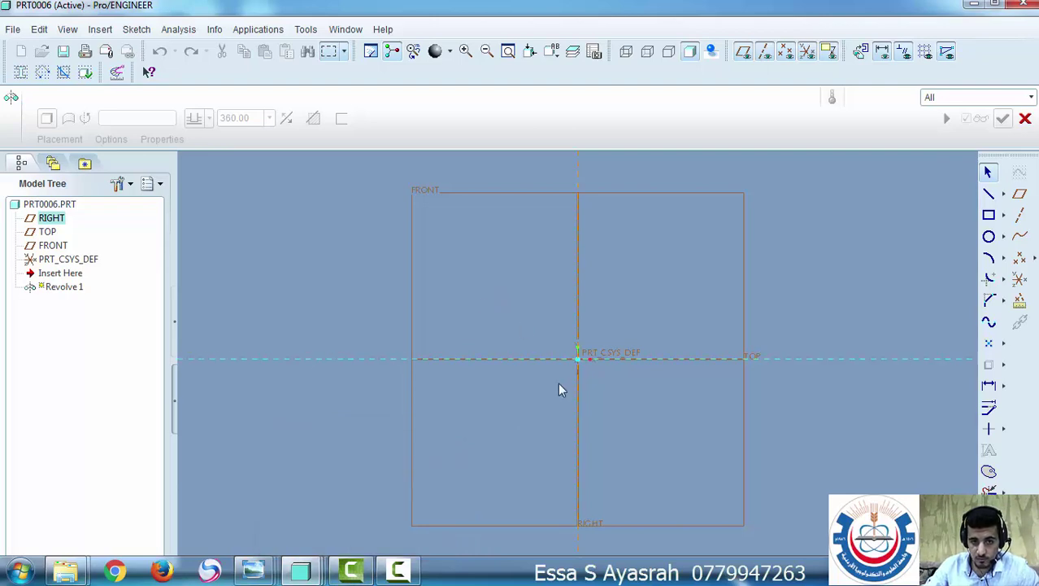
Open the reference drawing 11.png in Windows Photo Viewer and examine the column's half-profile and its dimensions up close
mouse_move(252, 572)
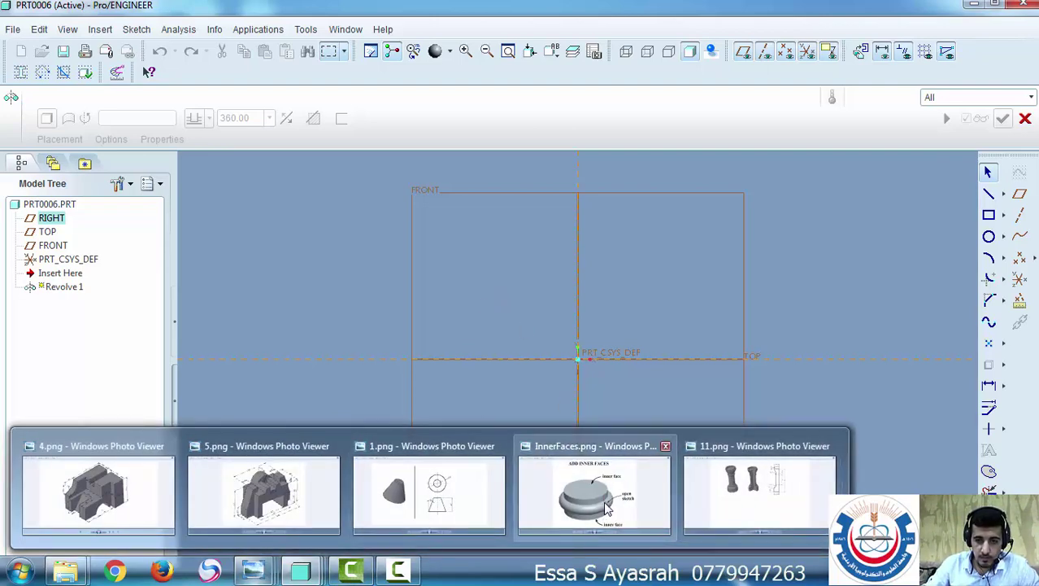
mouse_move(602, 505)
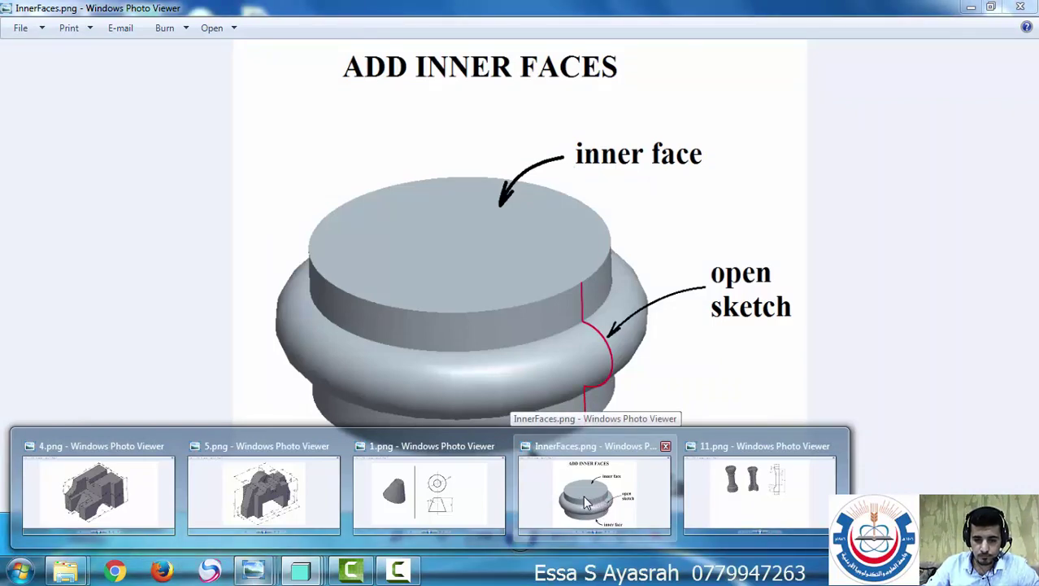
click(757, 496)
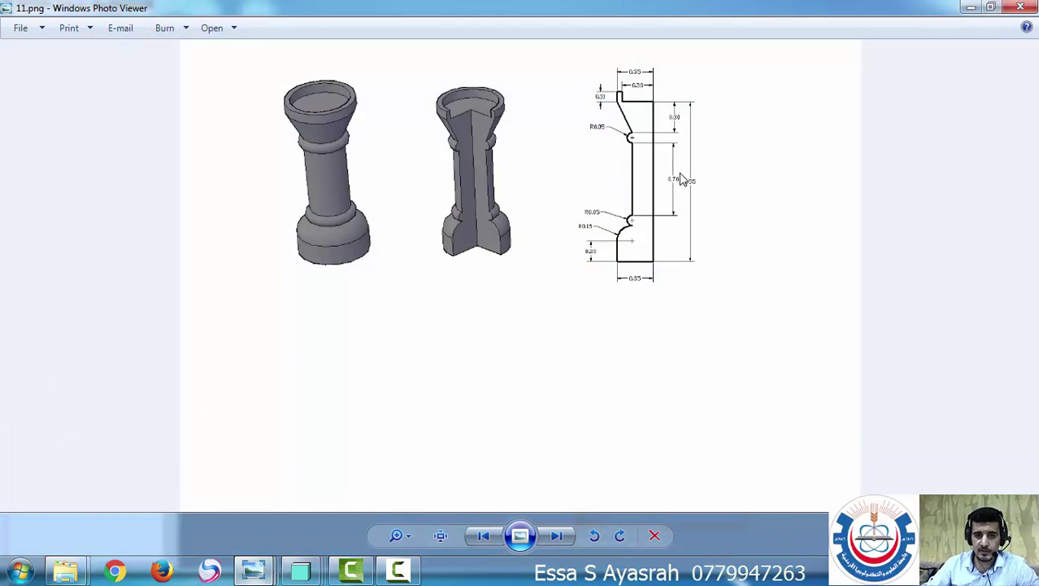
scroll(683, 175, up, 3)
scroll(680, 207, down, 2)
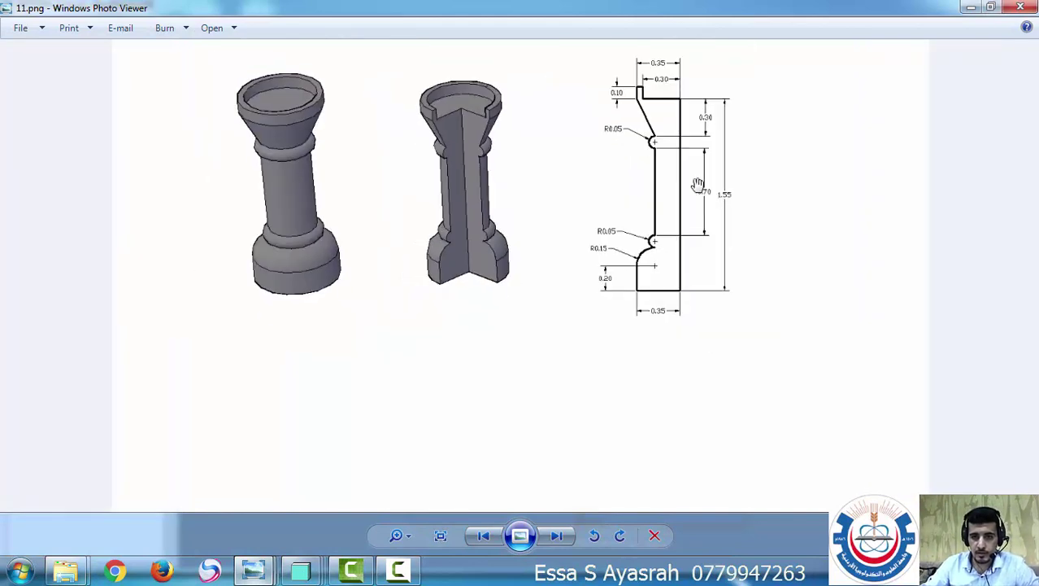
scroll(698, 184, up, 1)
scroll(736, 122, up, 1)
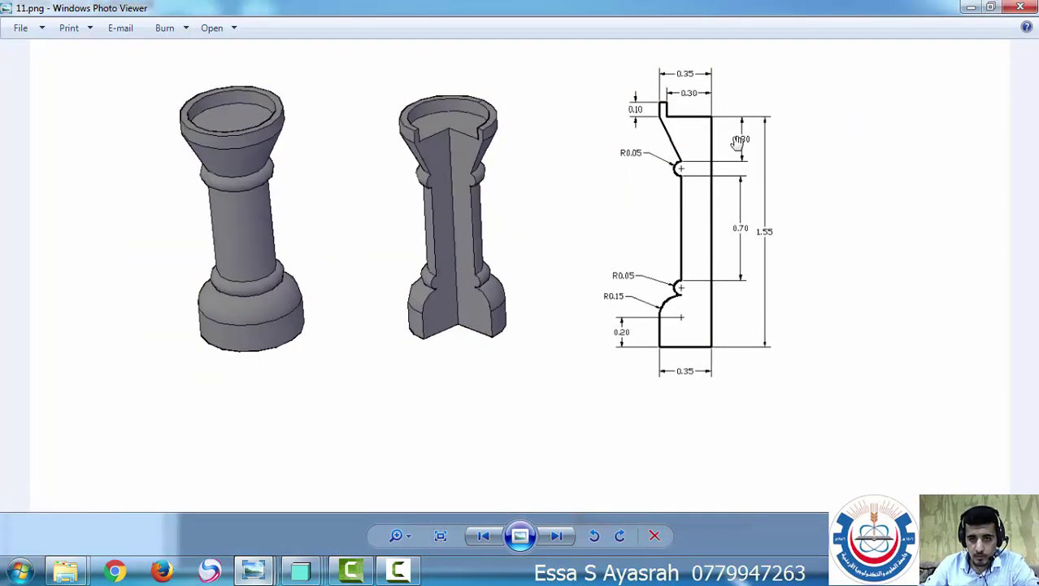
drag(737, 141, 370, 169)
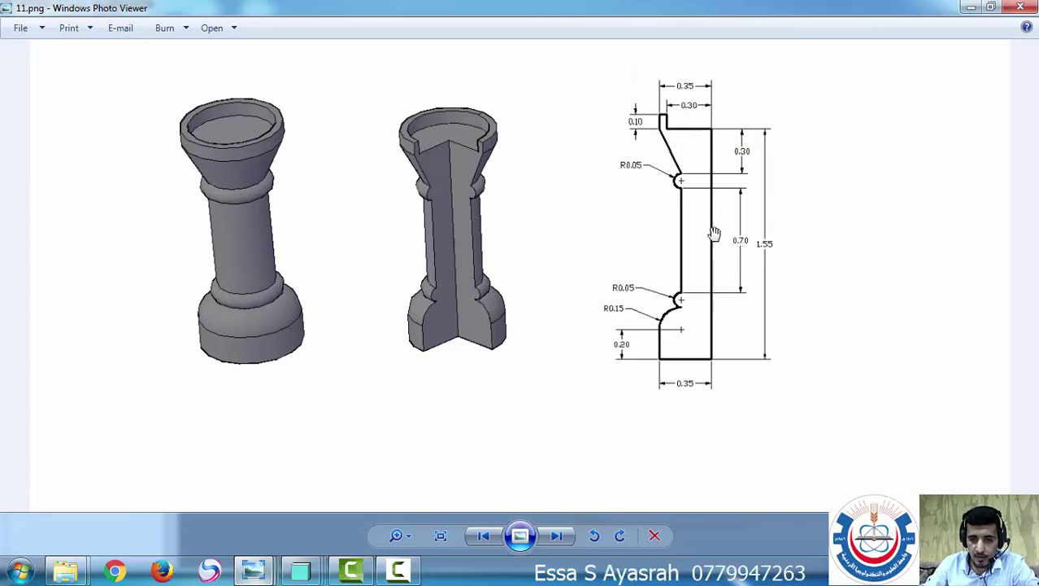
Close the Windows colour scheme prompt over the reference drawing and switch to the PRT0006 part in Pro/ENGINEER
scroll(728, 192, up, 1)
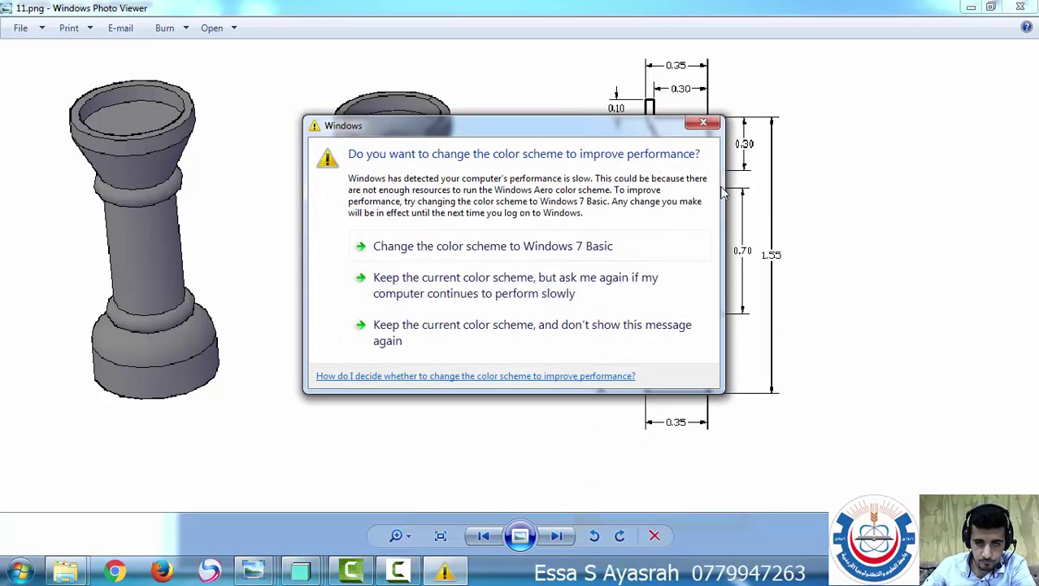
click(701, 124)
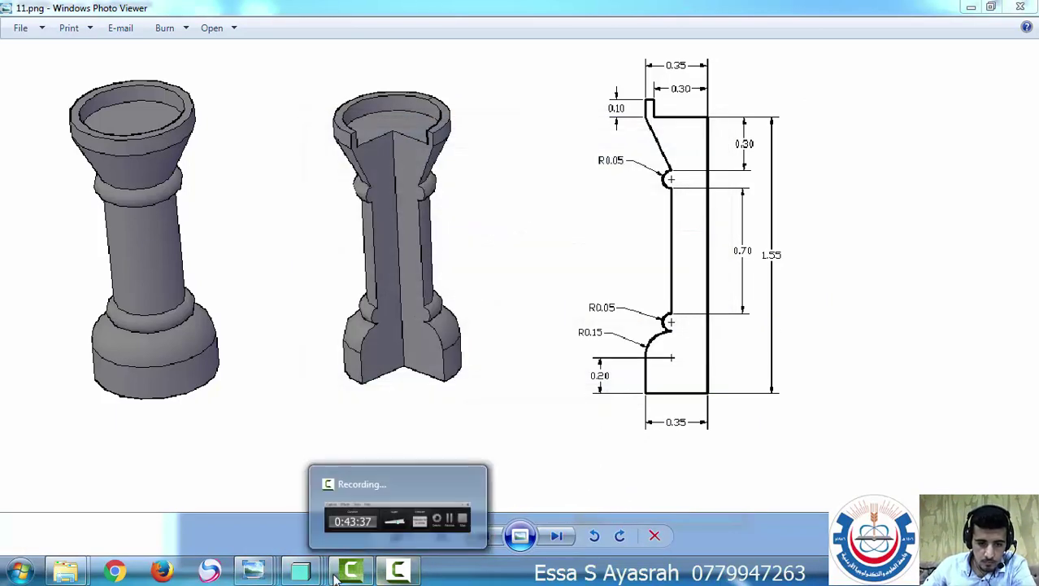
mouse_move(300, 572)
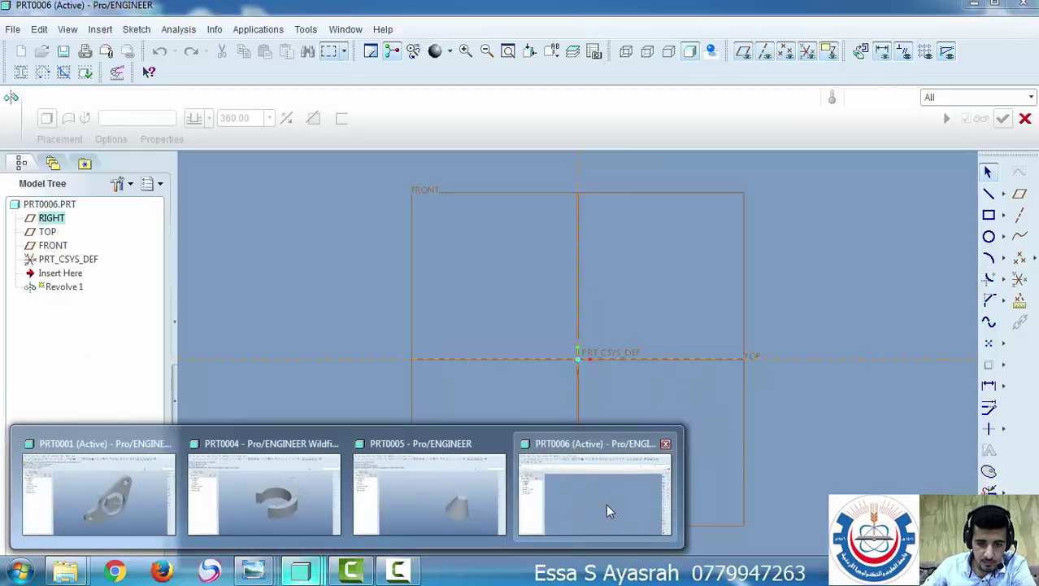
click(606, 503)
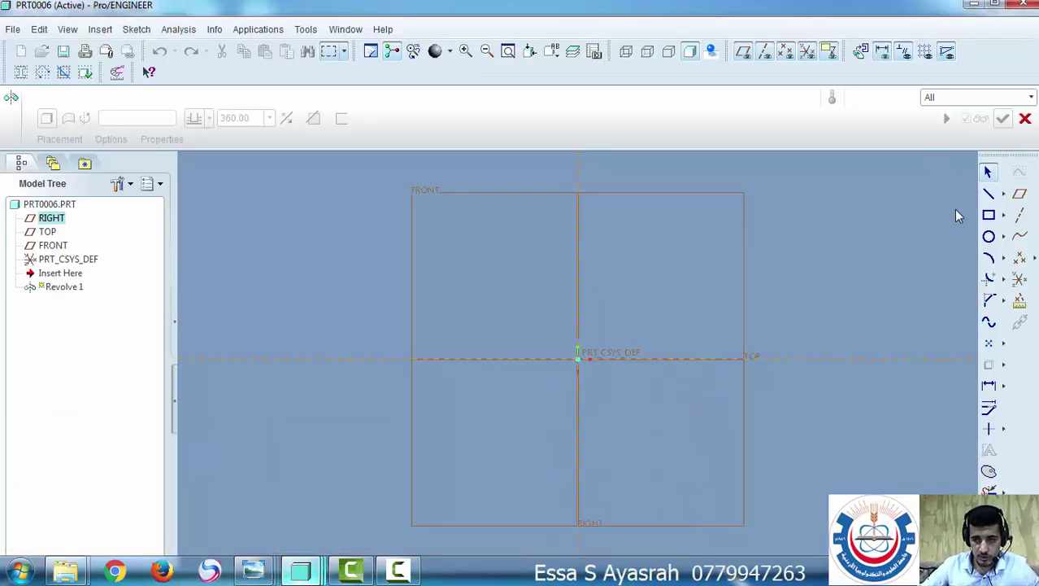
Draw a vertical line up from the sketch origin and set its length to 1.55
click(988, 194)
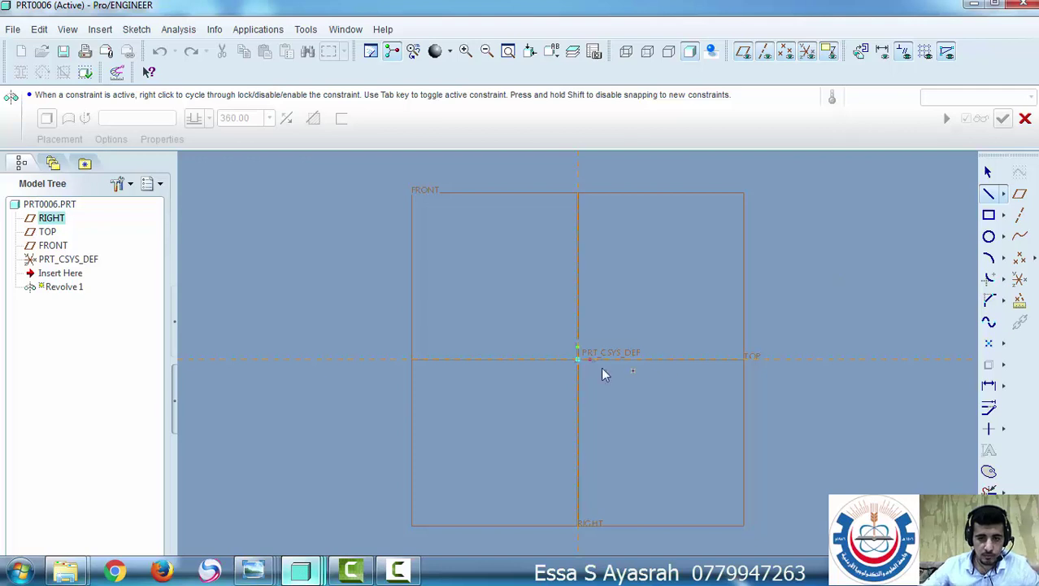
click(578, 359)
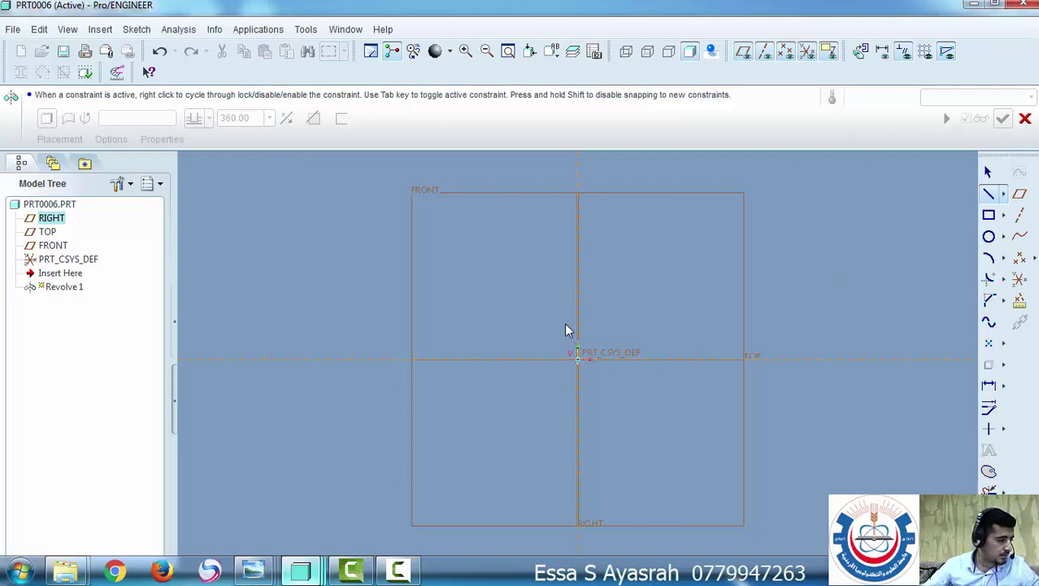
click(575, 259)
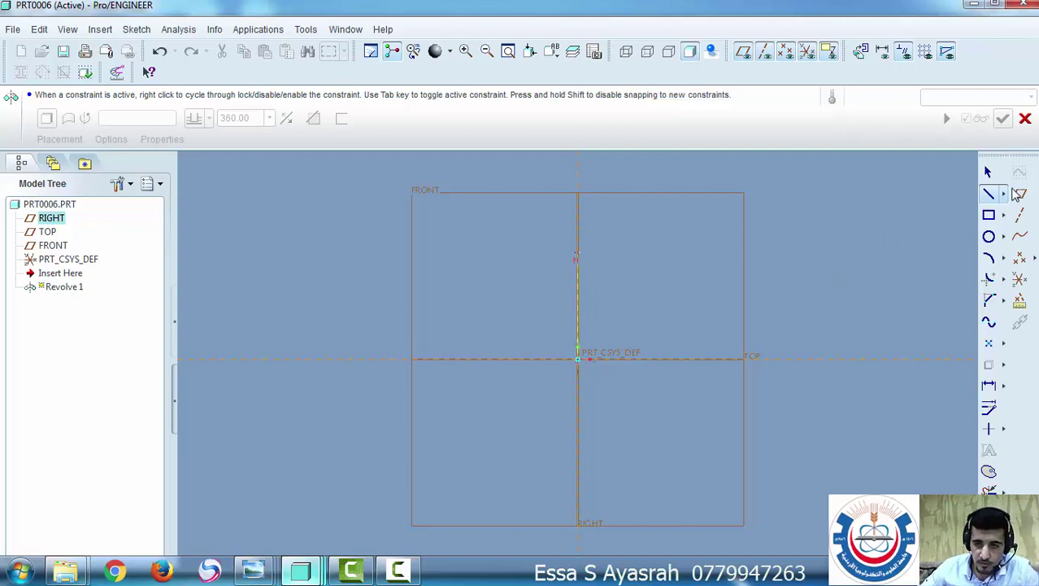
middle_click(762, 246)
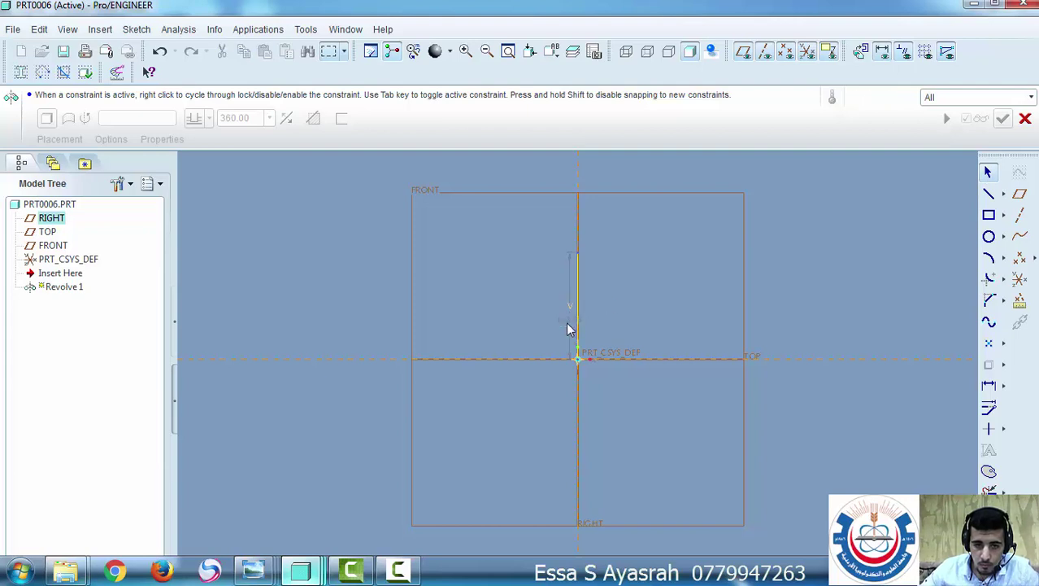
double_click(569, 319)
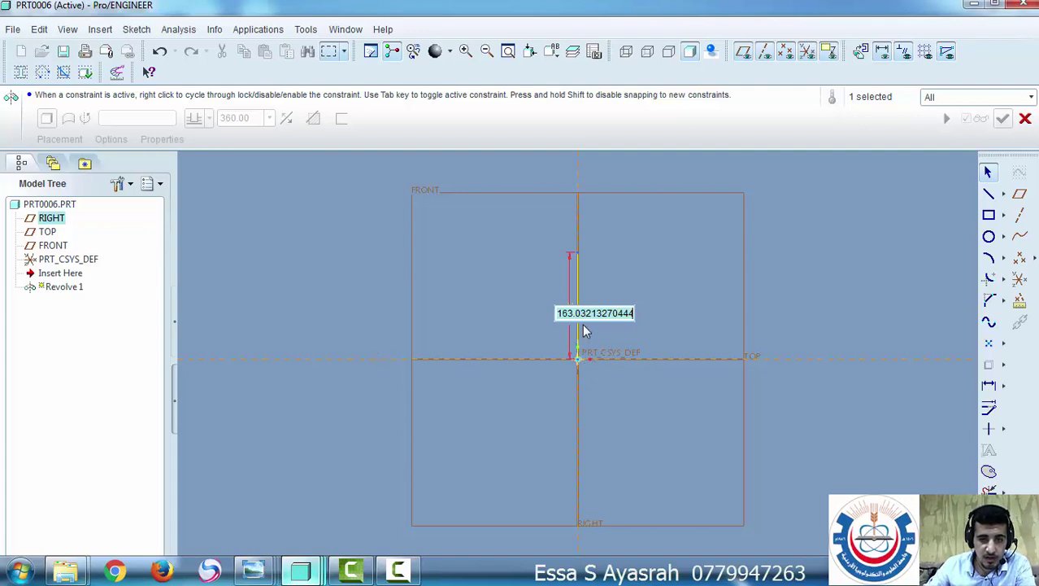
text(1)
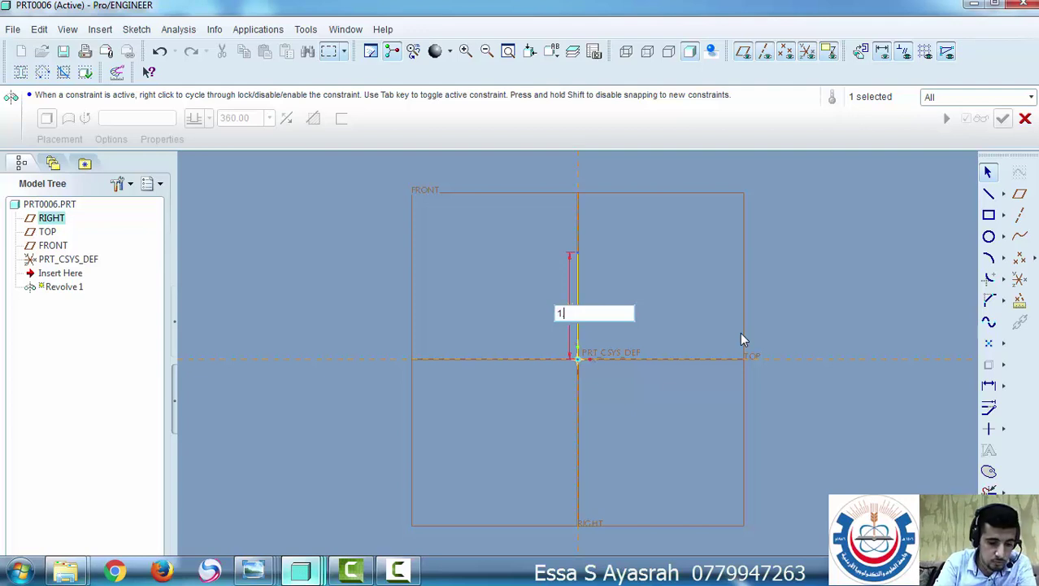
text(.55)
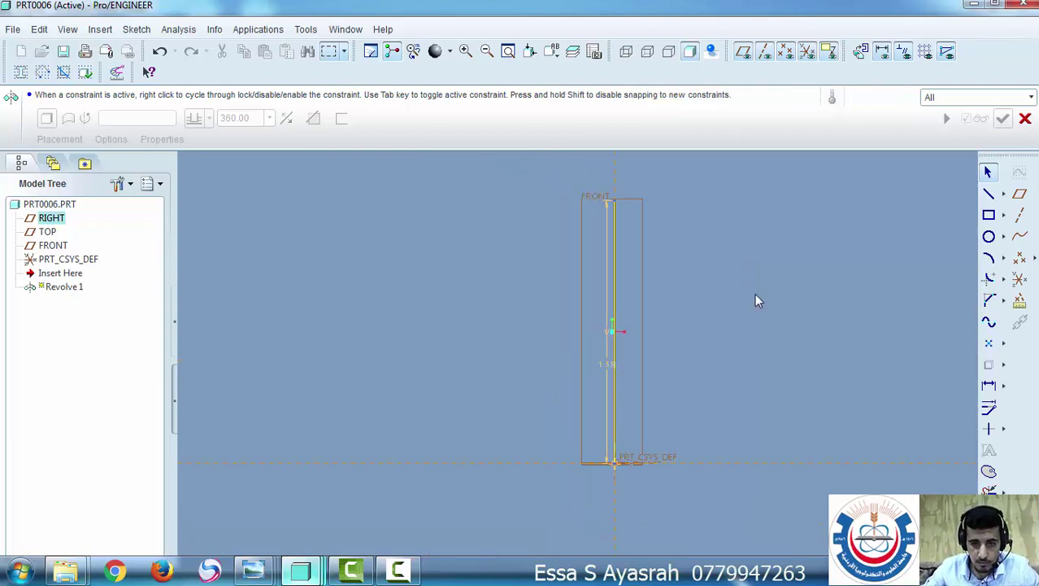
From the axis line's upper end, sketch a leftward line about 0.33 long, a narrow raised rim, an inward slant and a vertical about 0.74 long
click(989, 193)
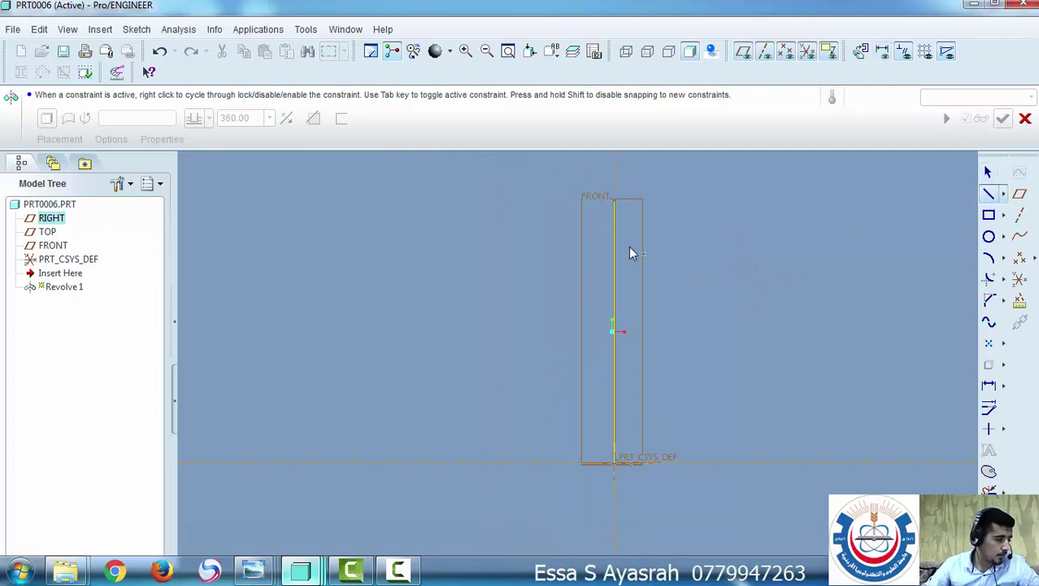
click(559, 201)
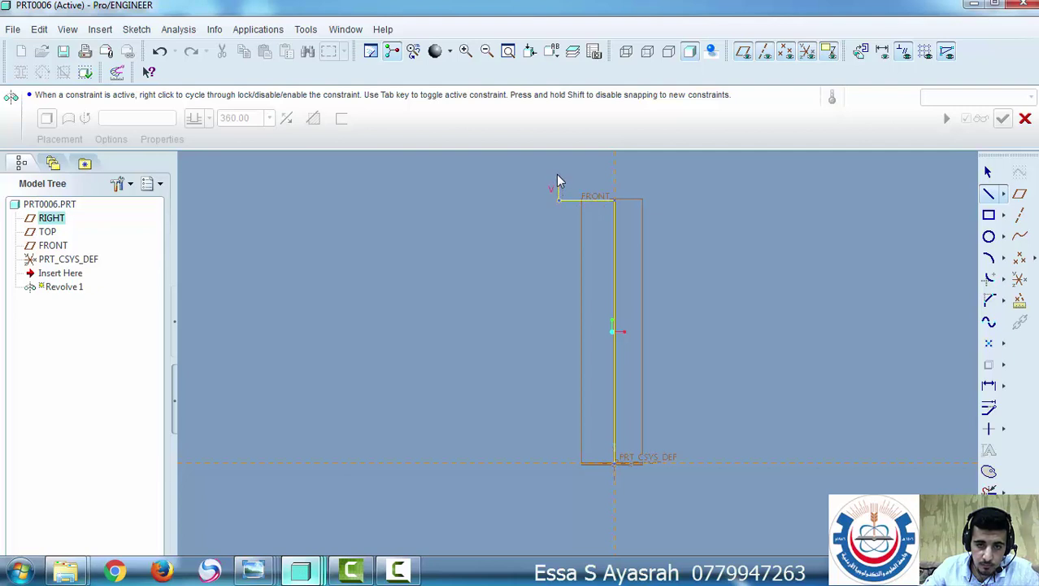
click(558, 176)
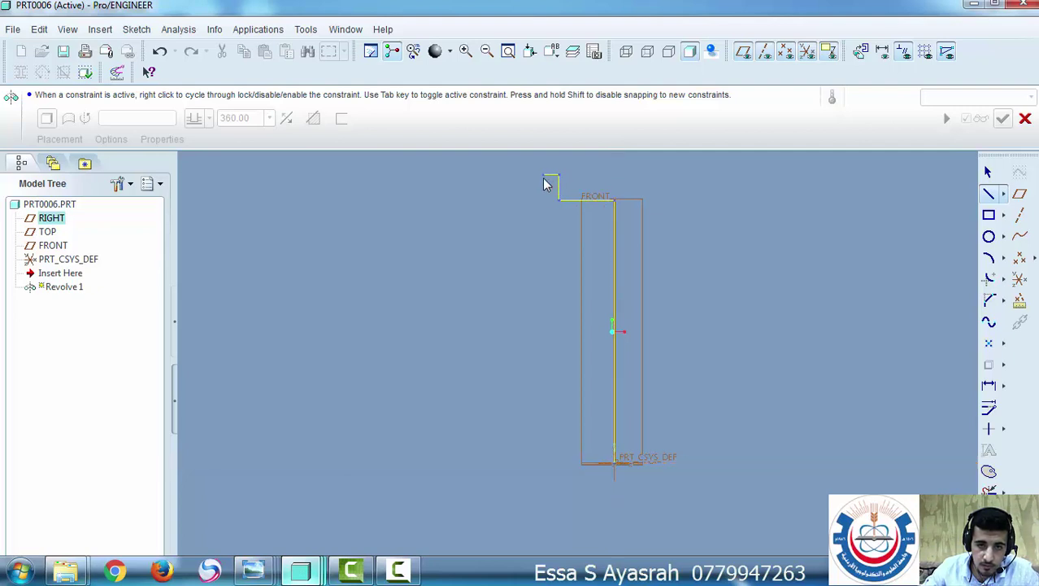
click(545, 180)
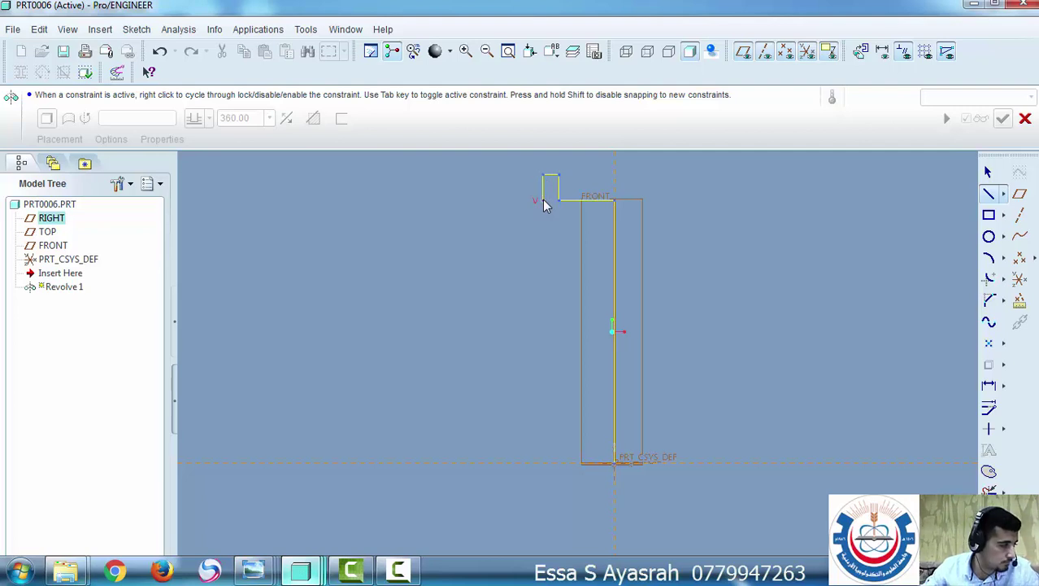
click(544, 201)
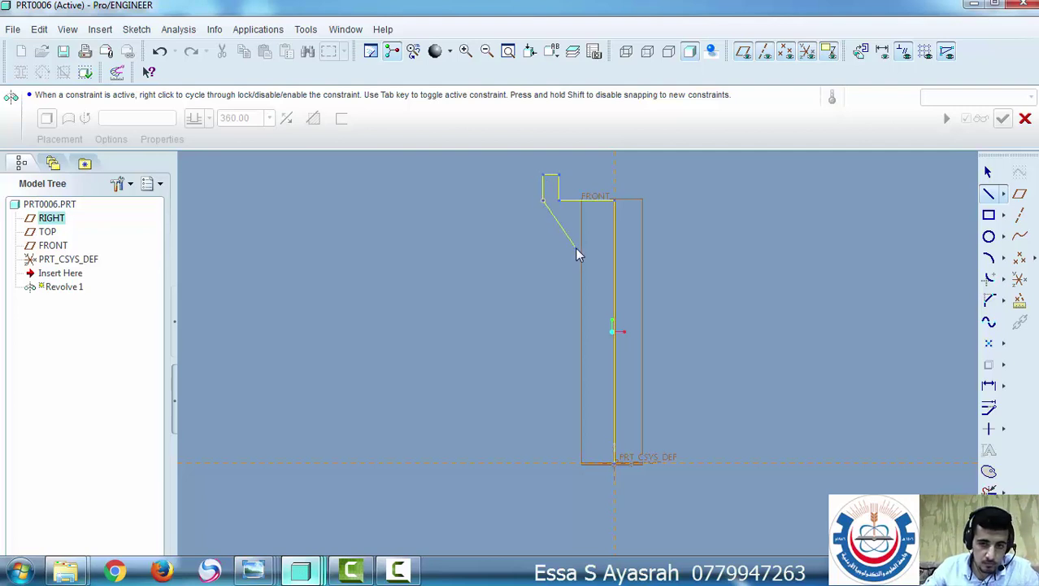
click(579, 250)
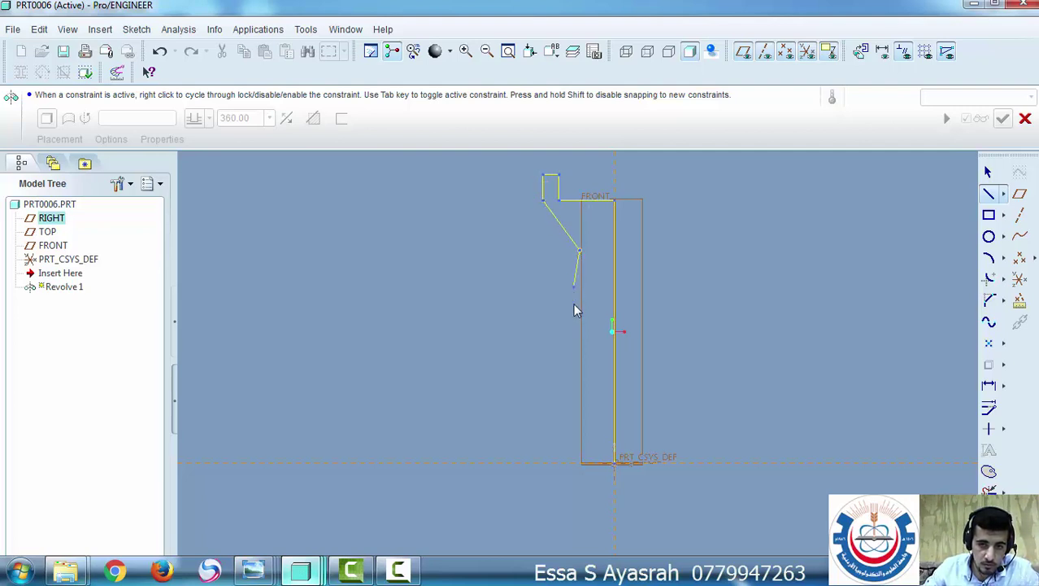
click(585, 374)
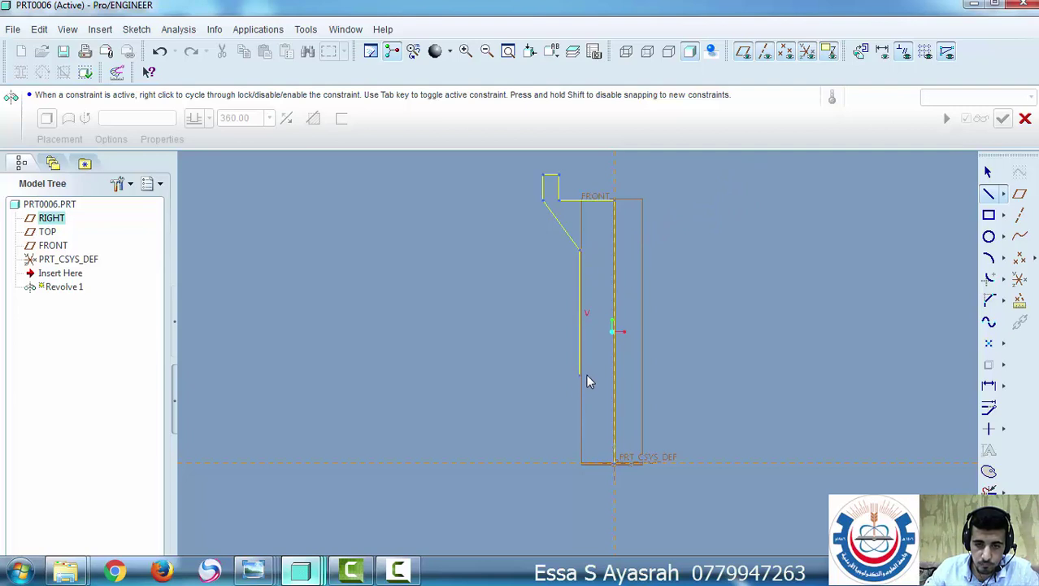
click(985, 171)
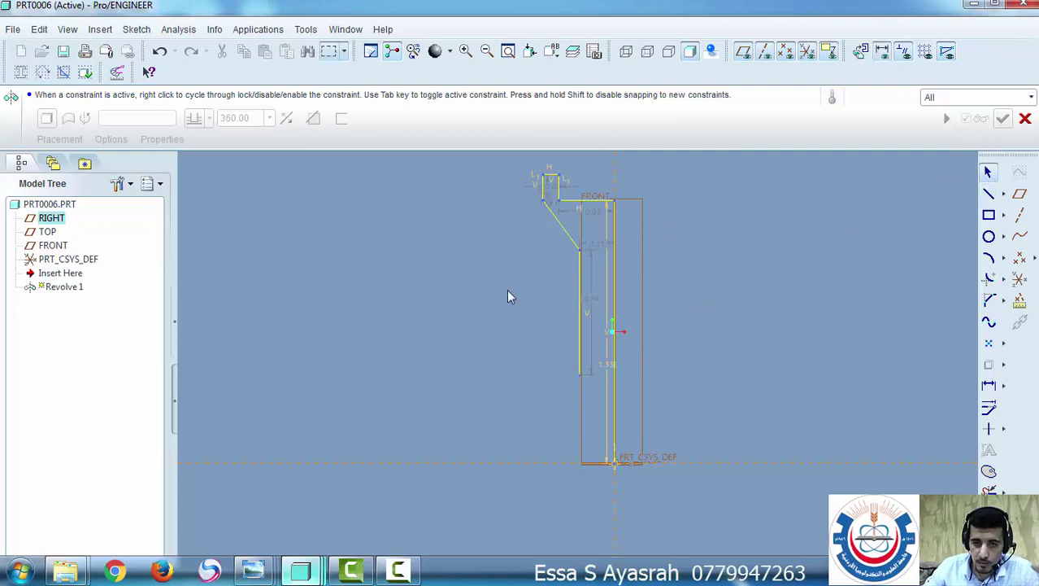
Set the length of the upper horizontal line between the axis line and the rim to 0.3
double_click(598, 213)
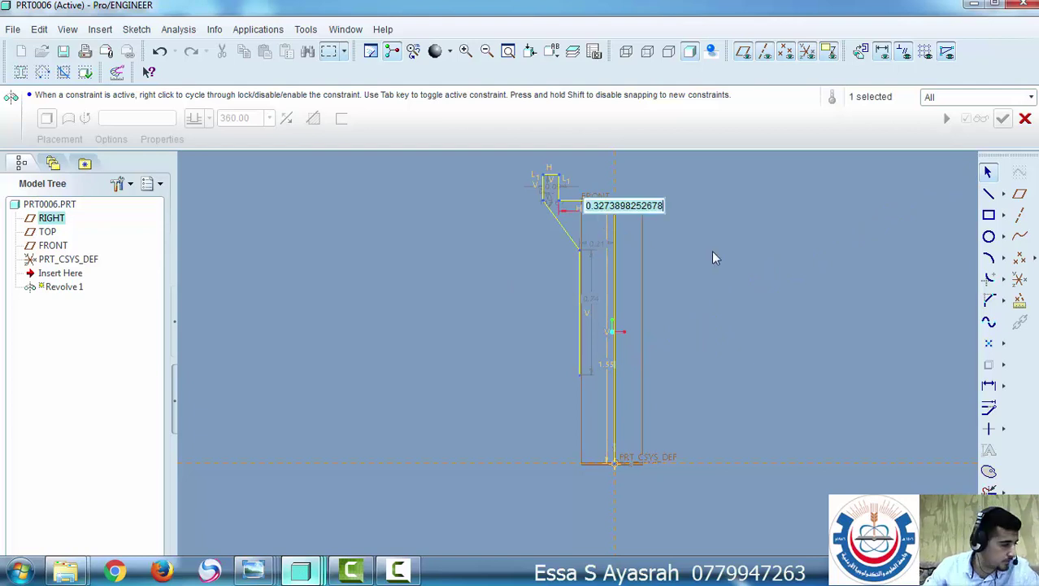
text(0.3)
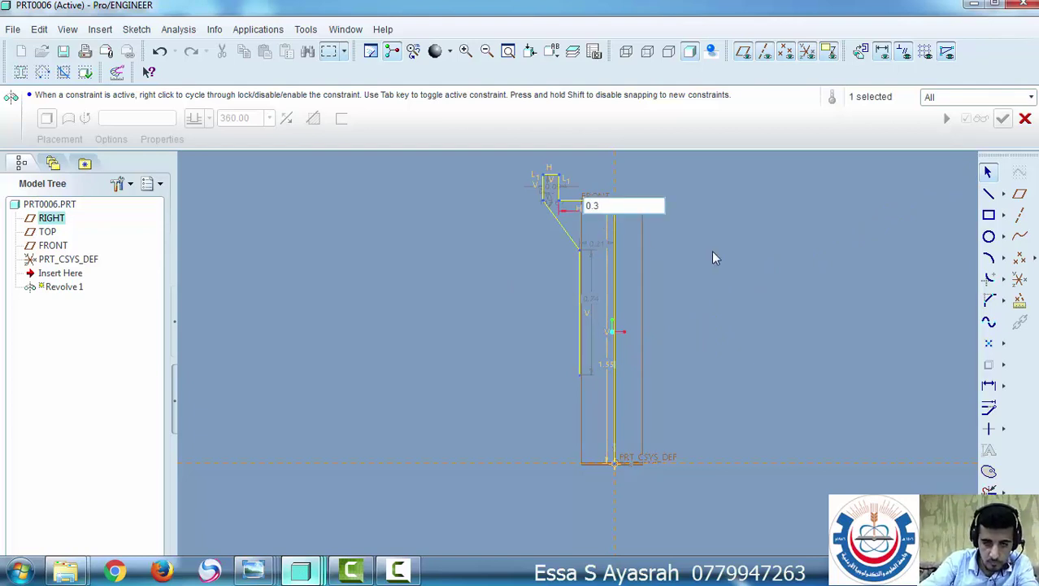
key(Return)
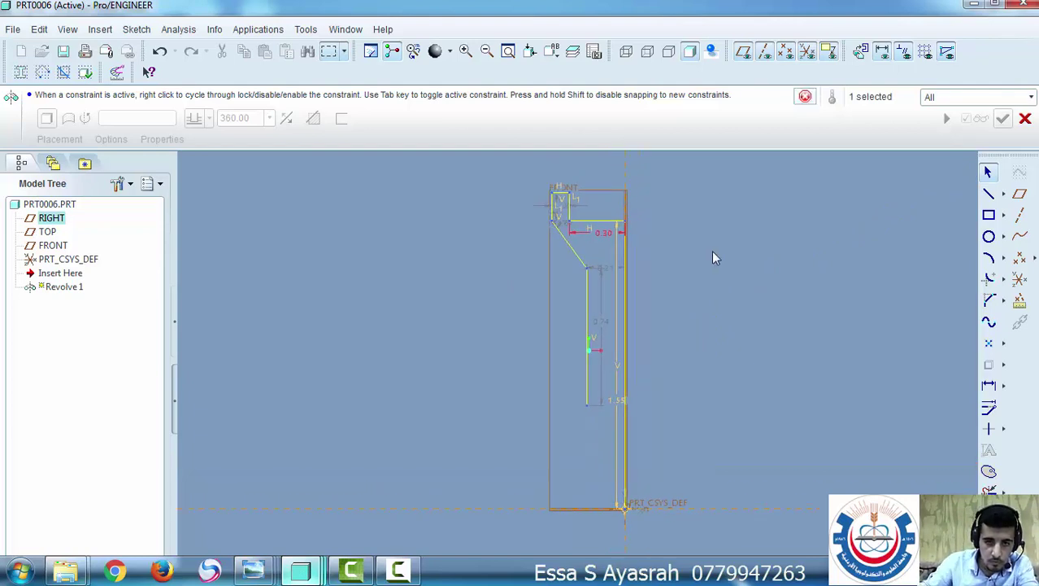
Check the rim dimensions in the reference image 11.png in Windows Photo Viewer, and set the rim's width in PRT0006 to 0.35-0.3
double_click(551, 214)
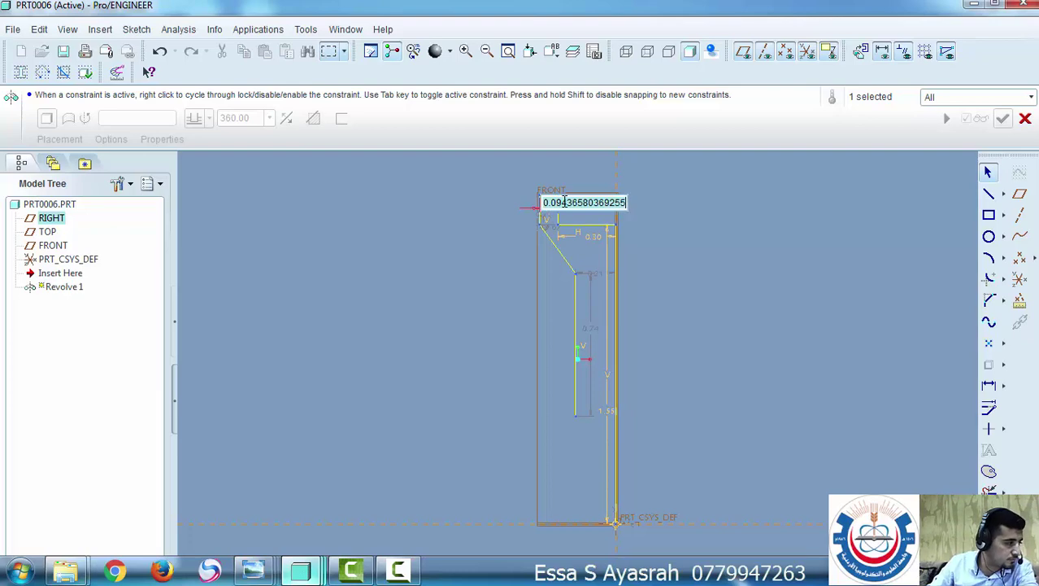
click(253, 570)
click(760, 495)
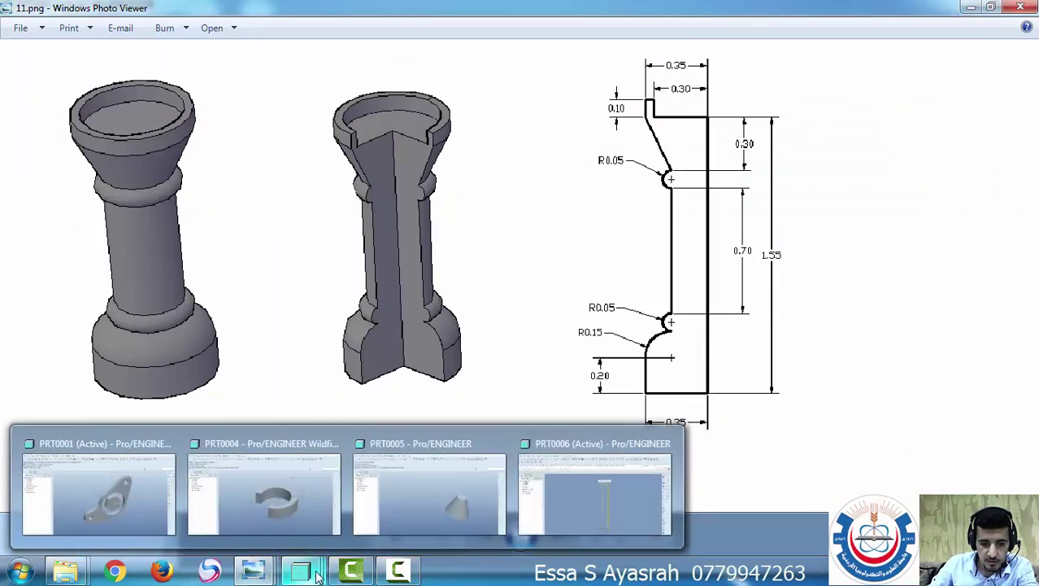
mouse_move(397, 570)
mouse_move(267, 574)
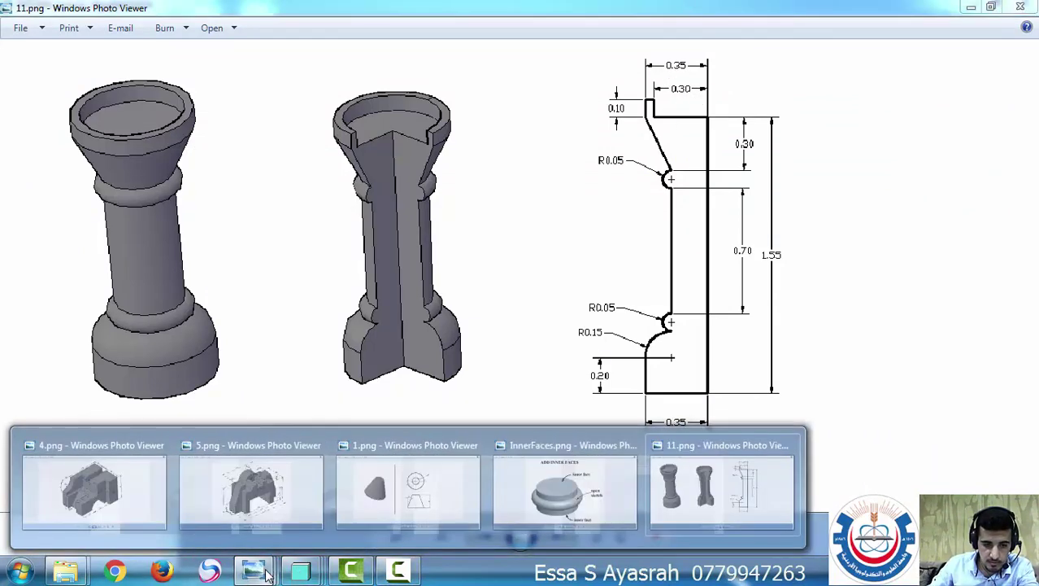
mouse_move(300, 571)
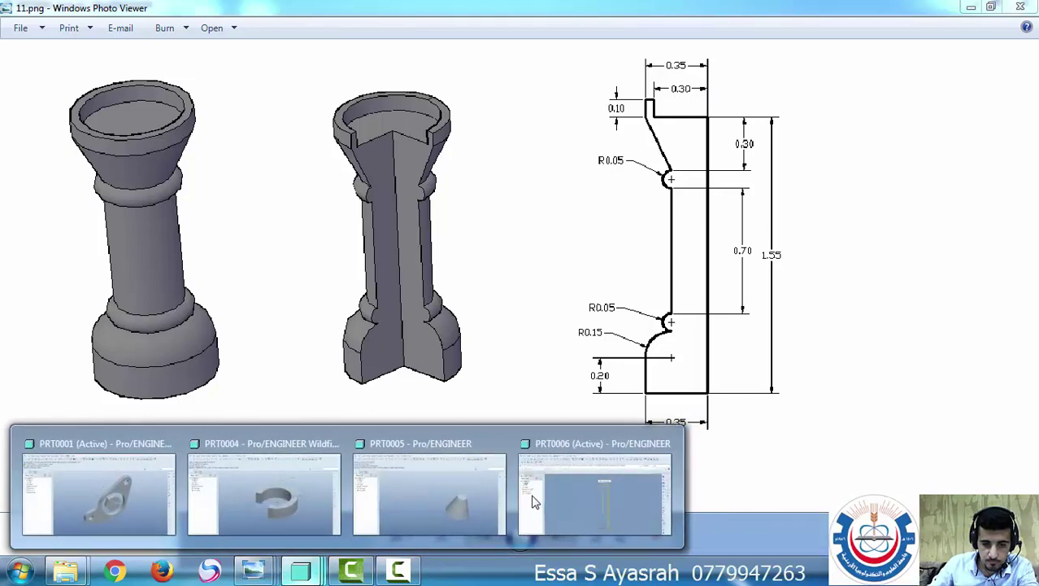
click(611, 491)
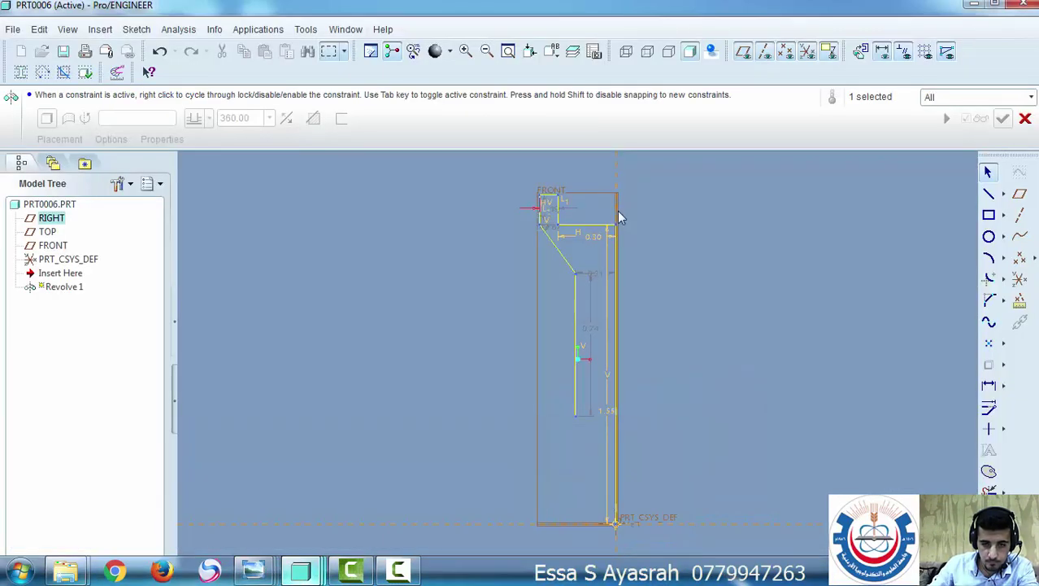
double_click(553, 208)
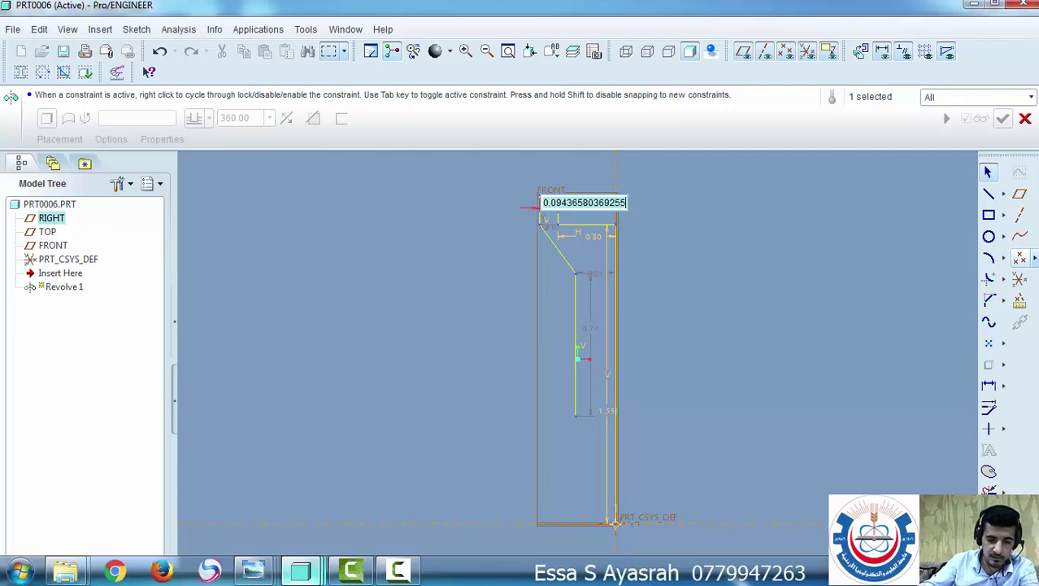
text(0.35-0)
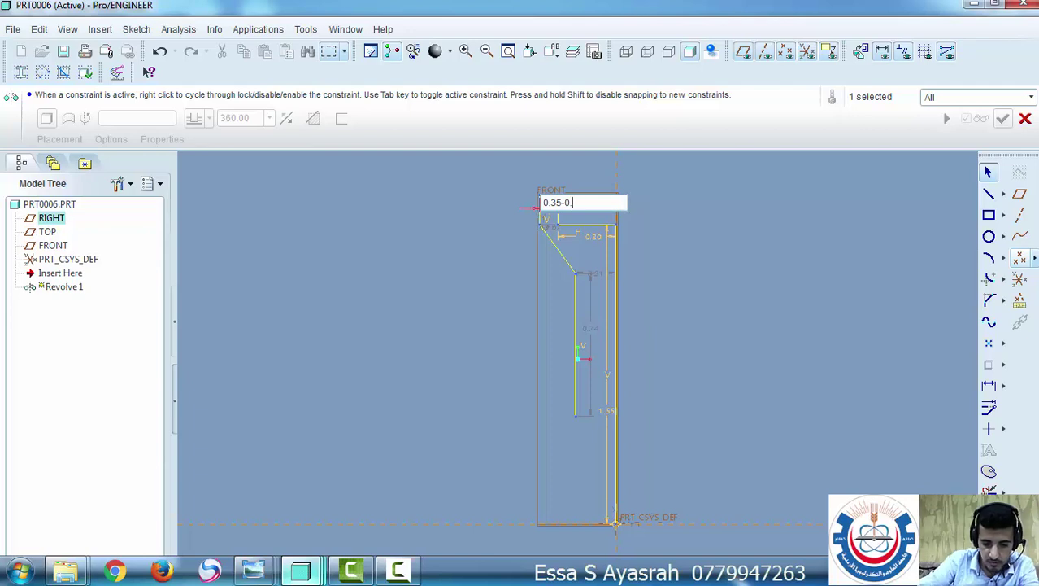
text(.3)
key(Return)
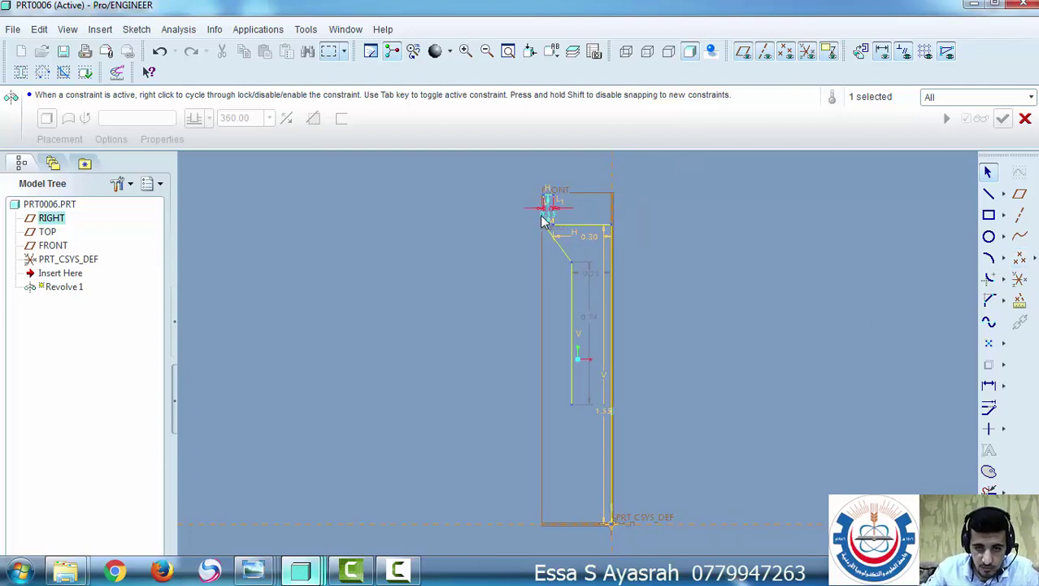
Set the height of the raised rim to 0.1
scroll(547, 218, down, 4)
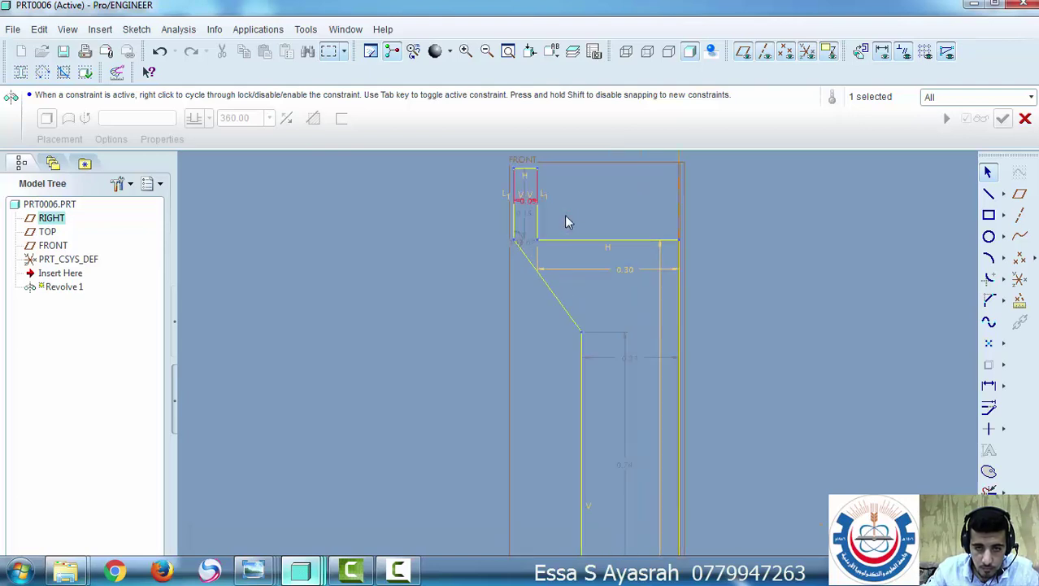
click(525, 213)
middle_click(527, 221)
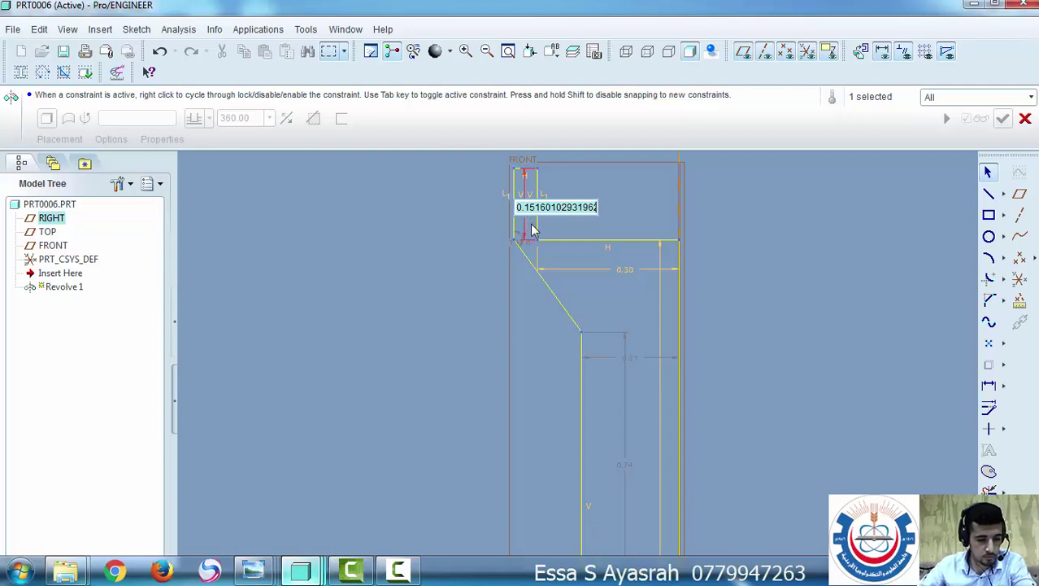
text(0.)
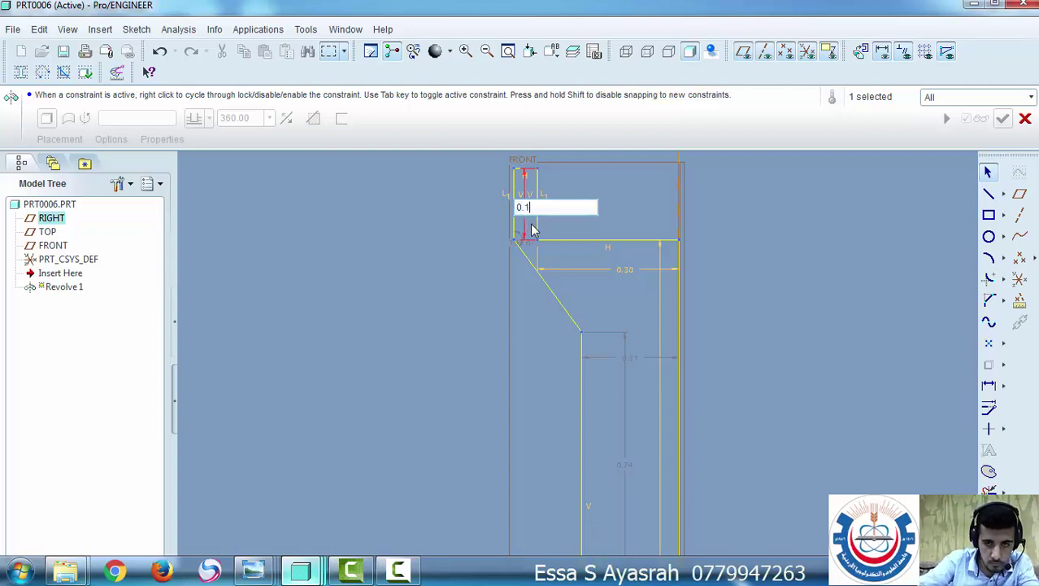
text(1)
key(Return)
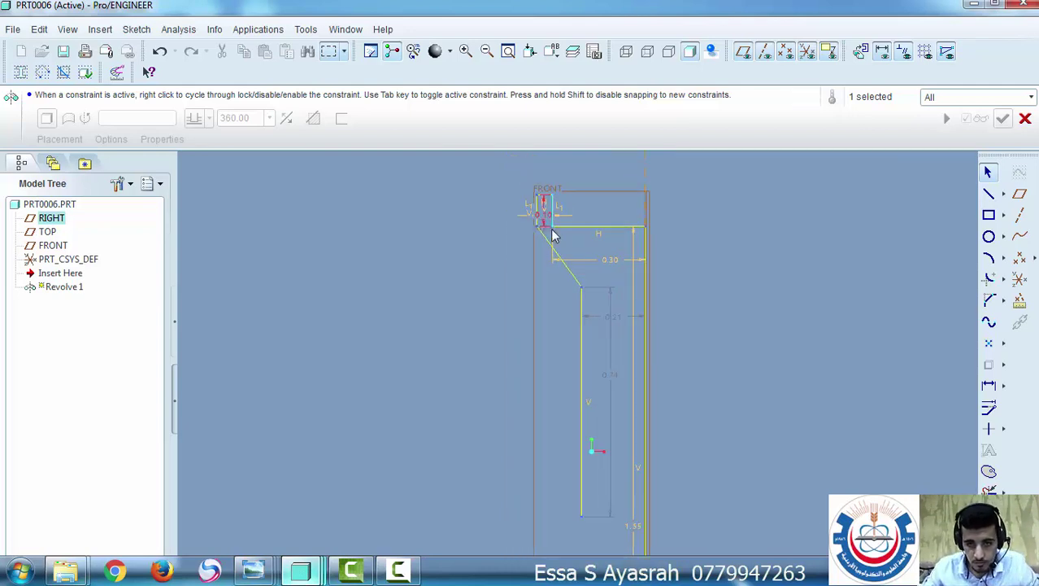
scroll(573, 243, down, 2)
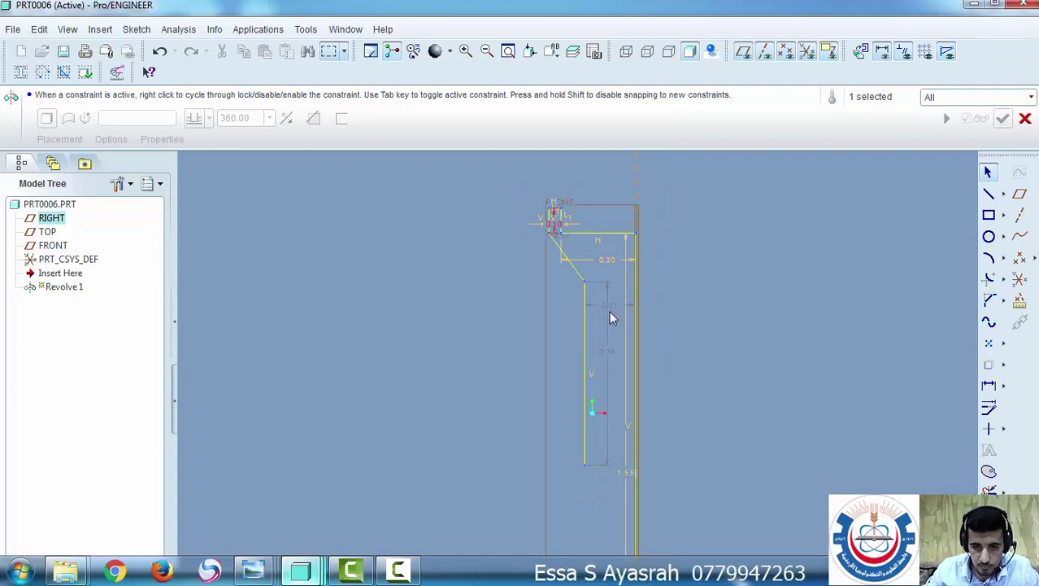
Check the base width and radius in 11.png in Windows Photo Viewer, and set the shaft line's distance from the axis in PRT0006 to .35-.15
double_click(610, 308)
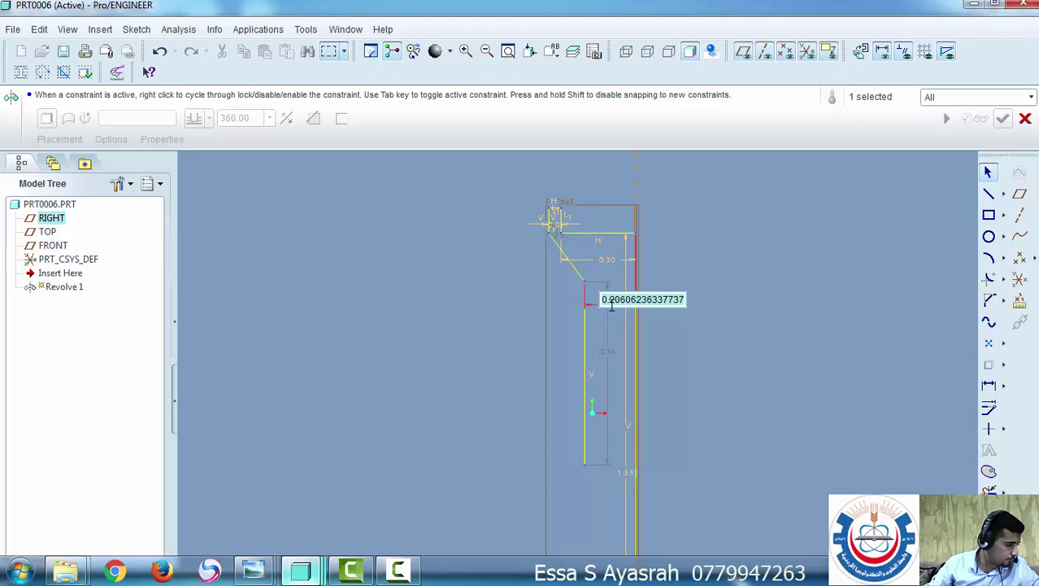
mouse_move(253, 572)
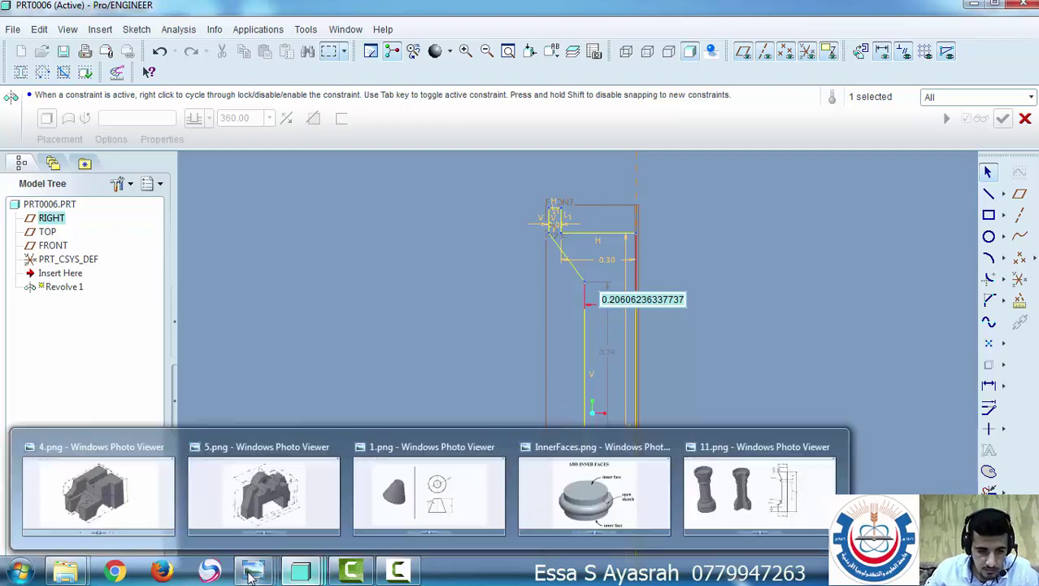
click(746, 521)
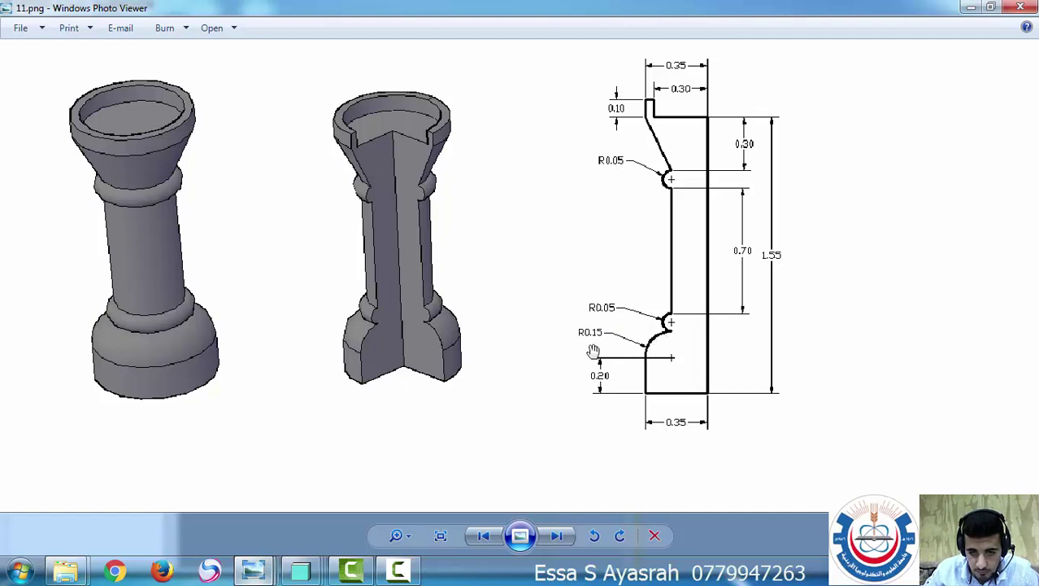
mouse_move(359, 574)
mouse_move(297, 573)
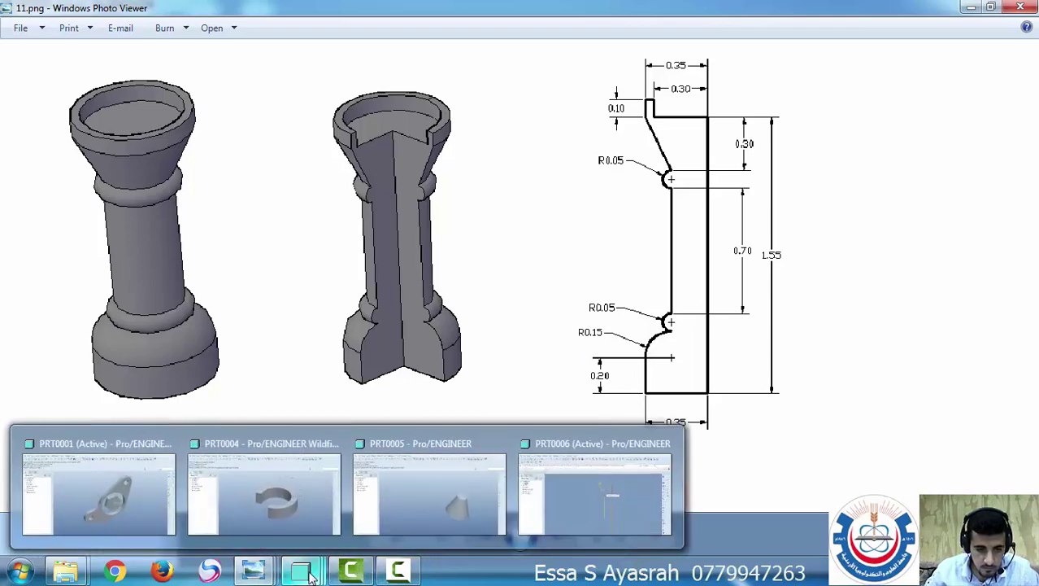
click(553, 509)
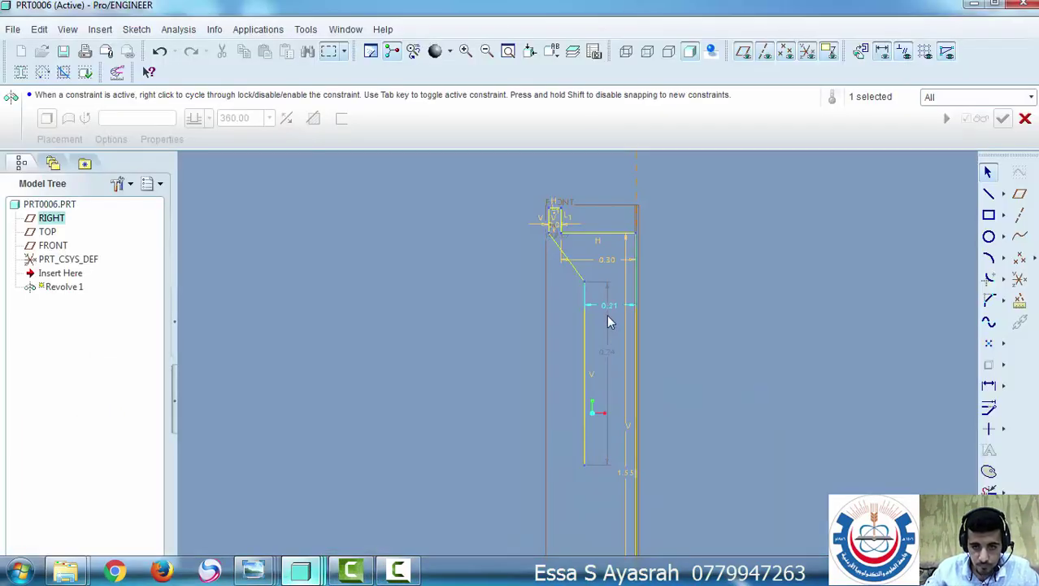
double_click(612, 313)
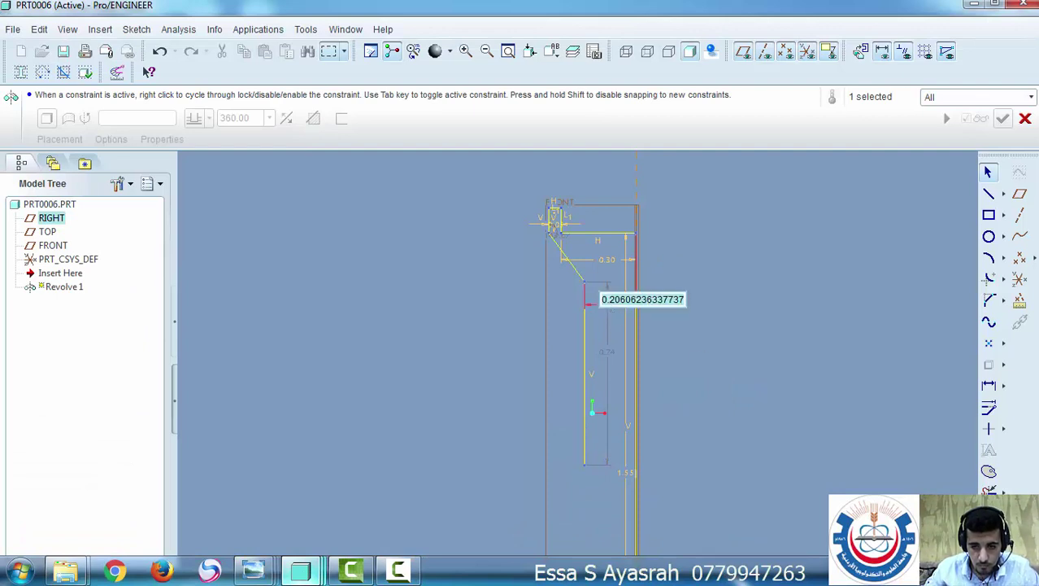
key(BackSpace)
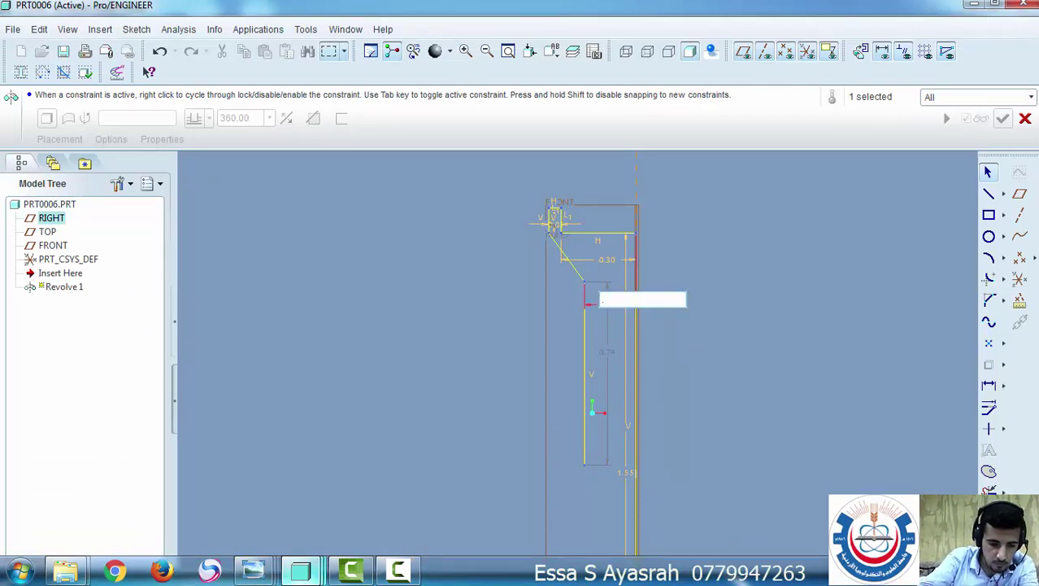
text(.35)
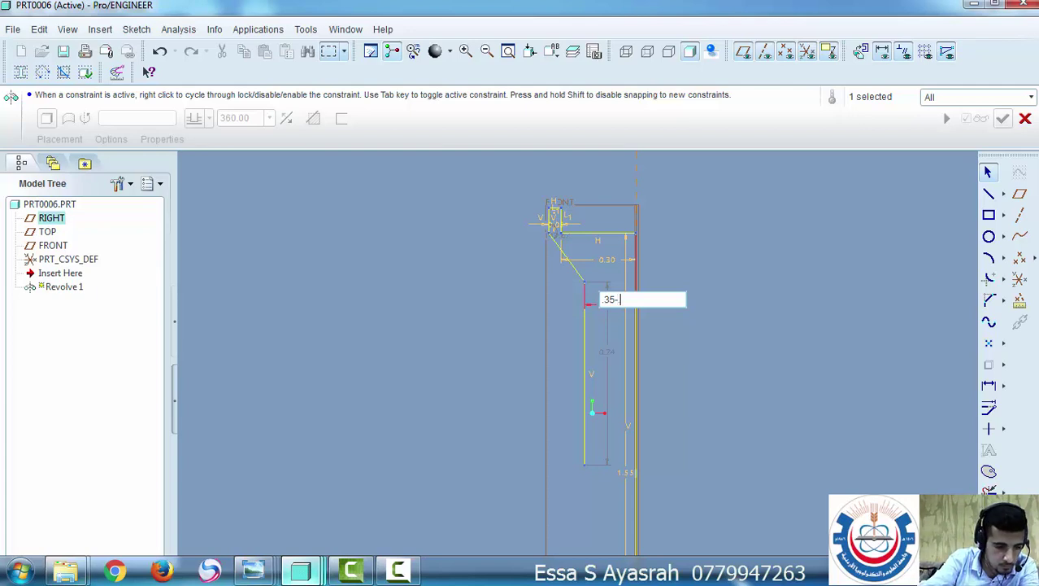
text(-.)
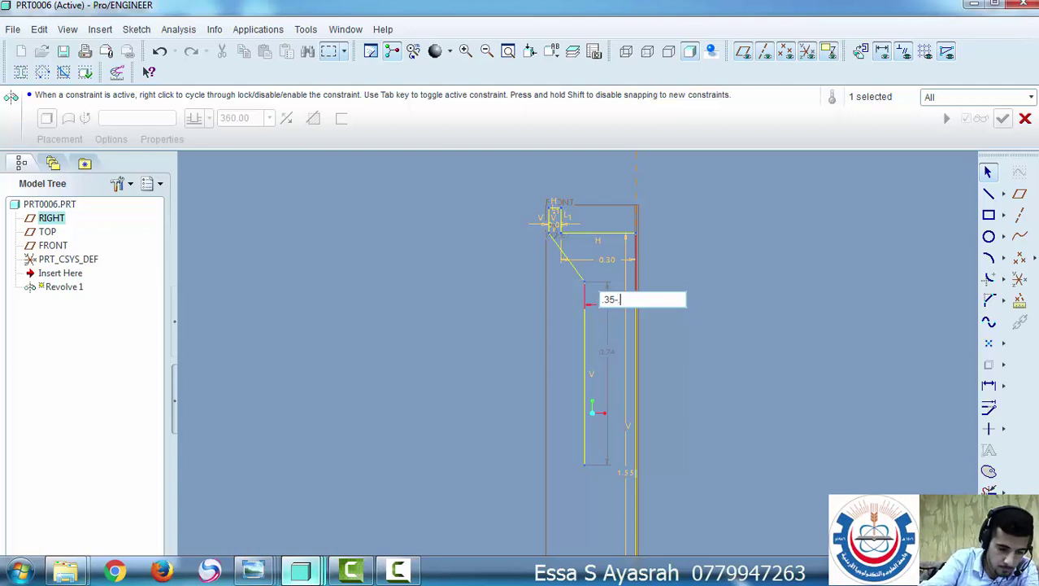
text(15)
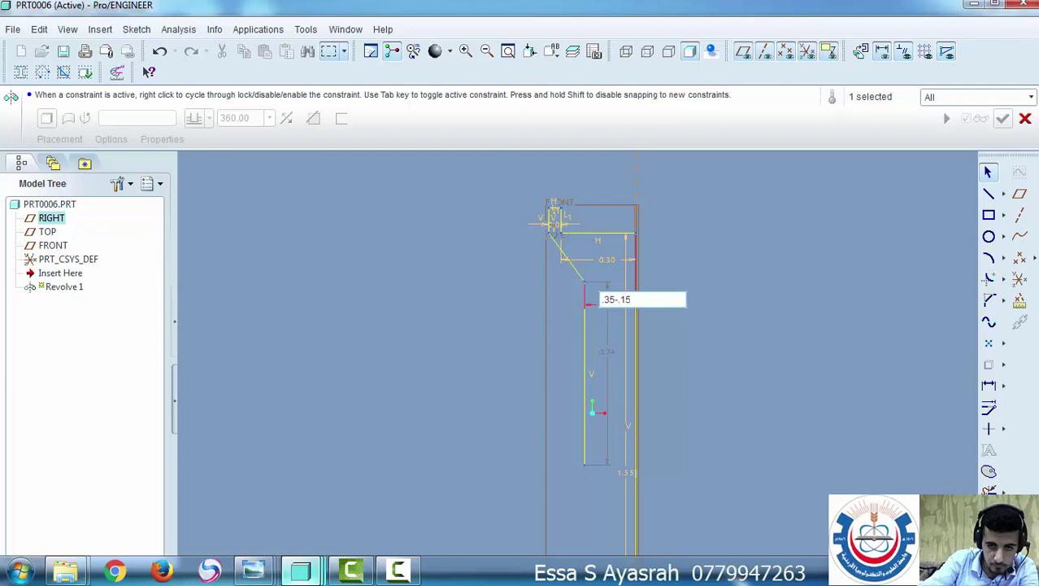
key(Return)
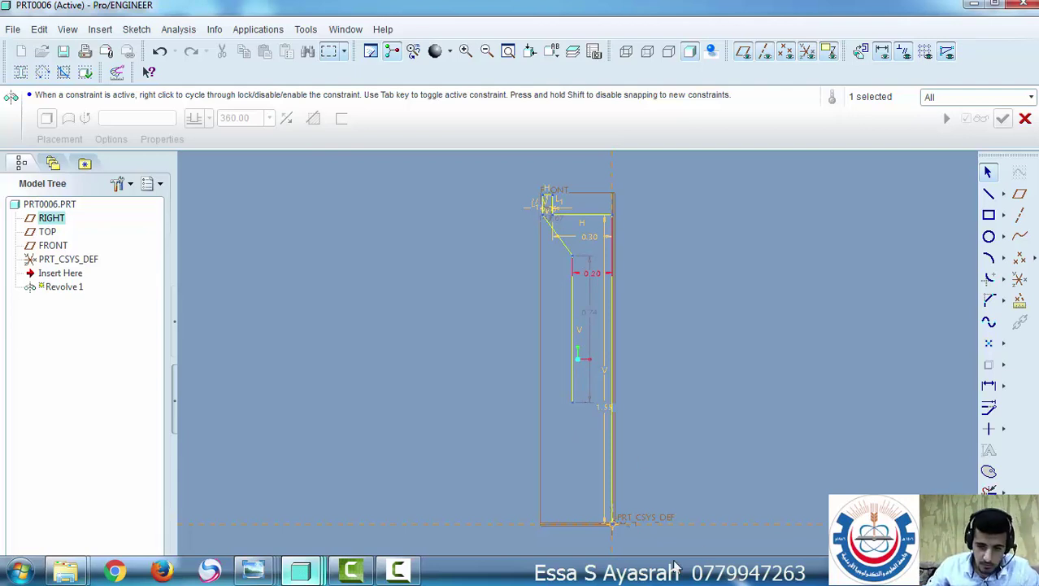
Sketch a horizontal base line leftward from the axis line's lower end and set its length to 0.35
click(989, 196)
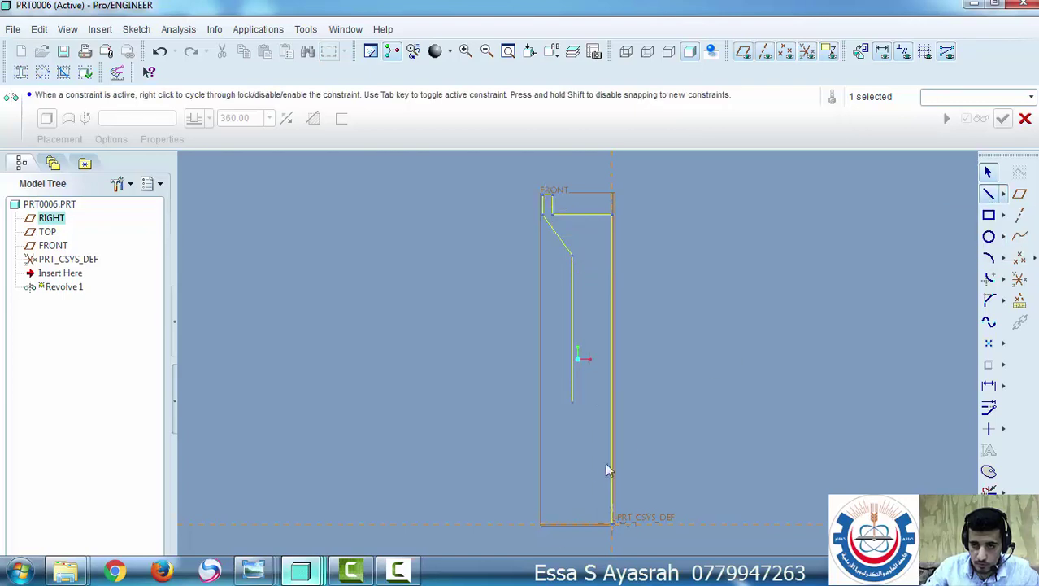
click(613, 525)
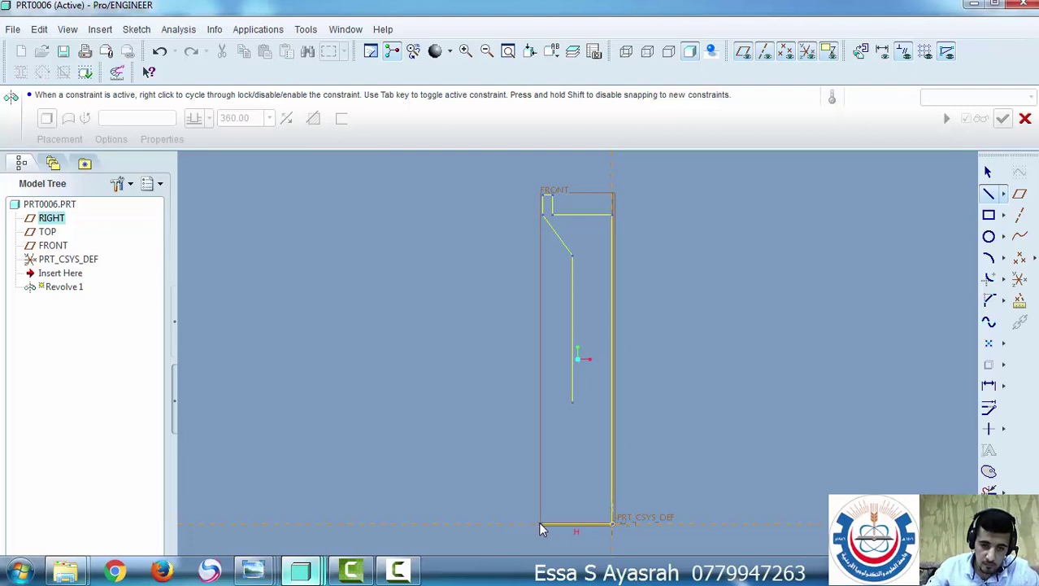
click(529, 527)
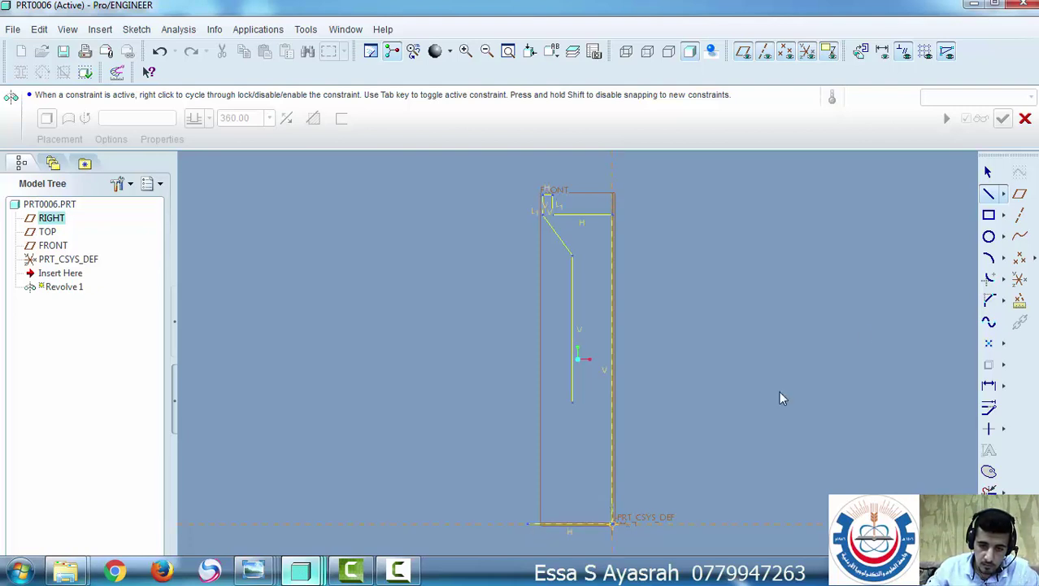
middle_click(858, 302)
scroll(584, 553, up, 3)
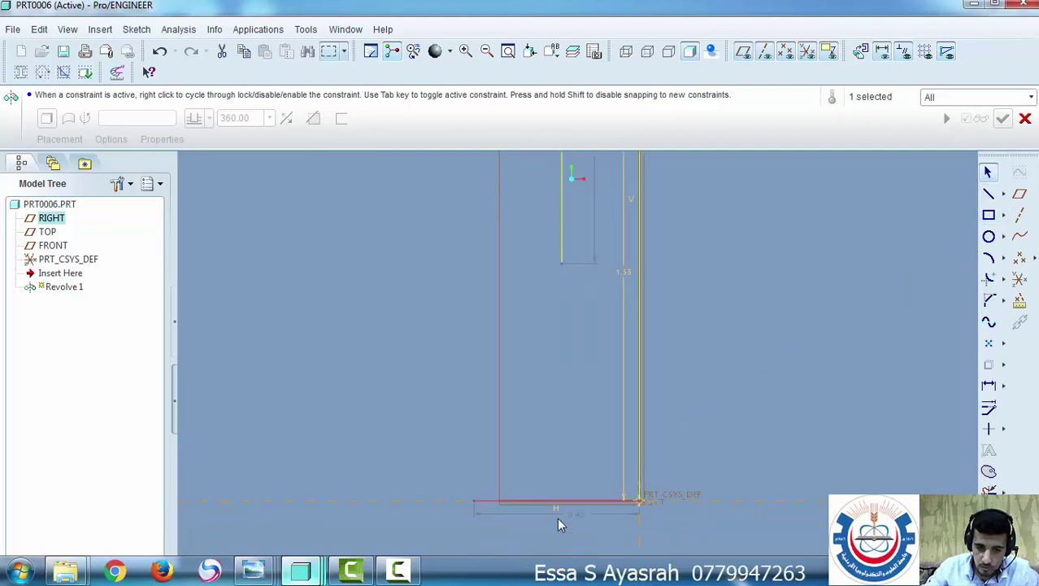
double_click(576, 519)
text(0)
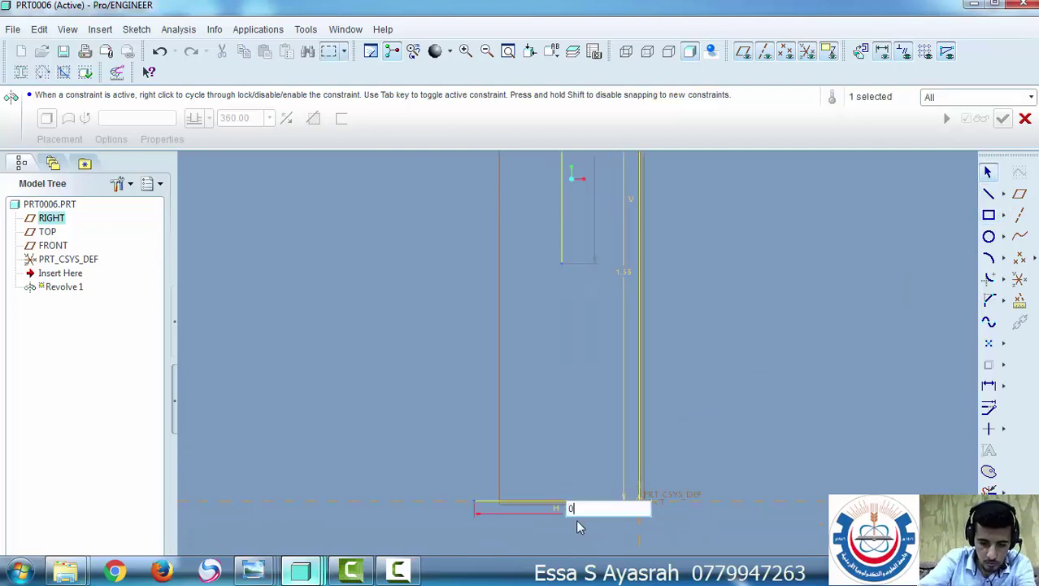
text(.35)
key(Return)
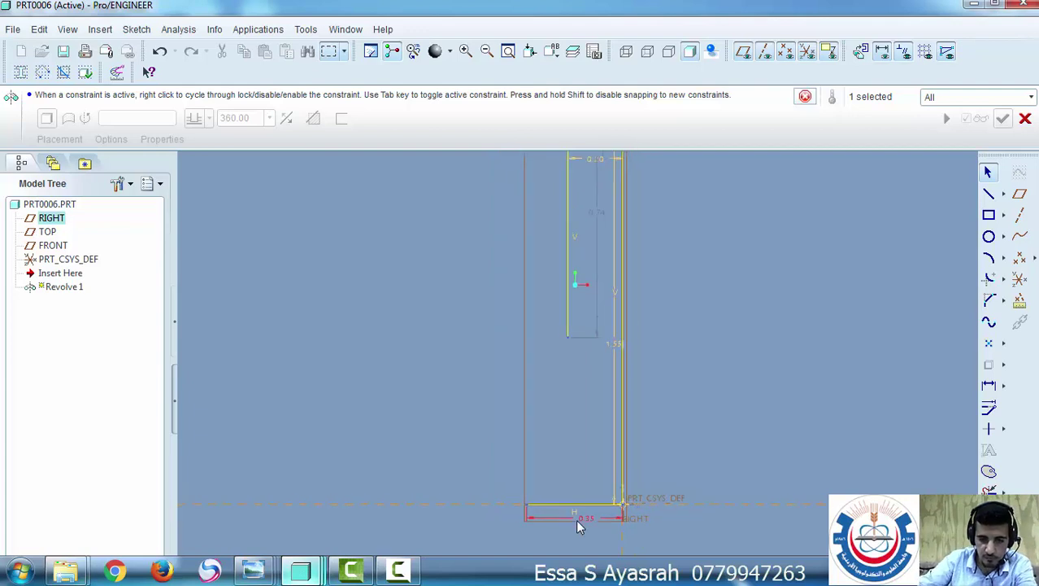
Sketch a vertical line about 0.32 long upward from the base line's outer end
click(990, 195)
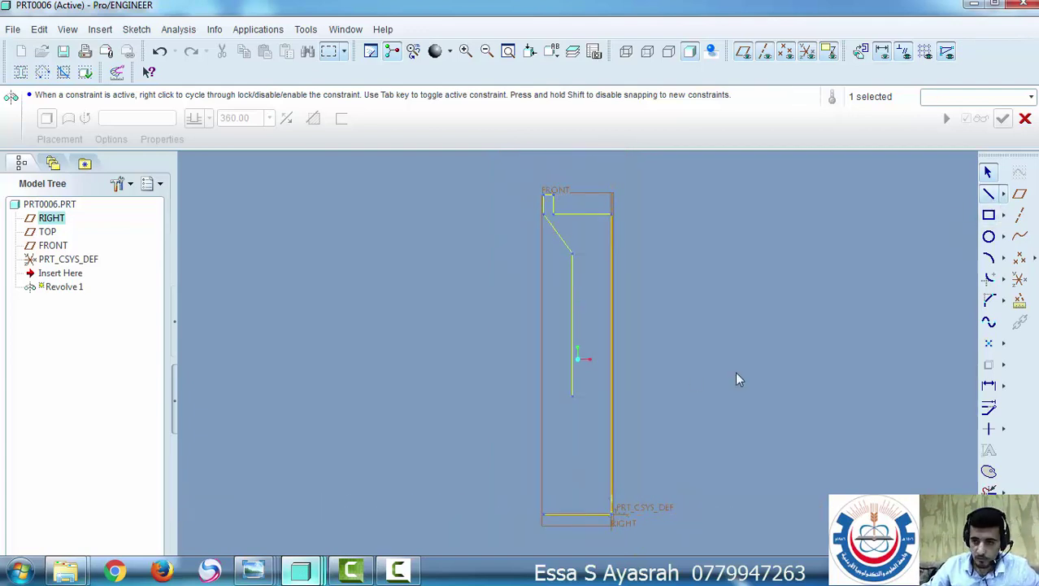
click(545, 518)
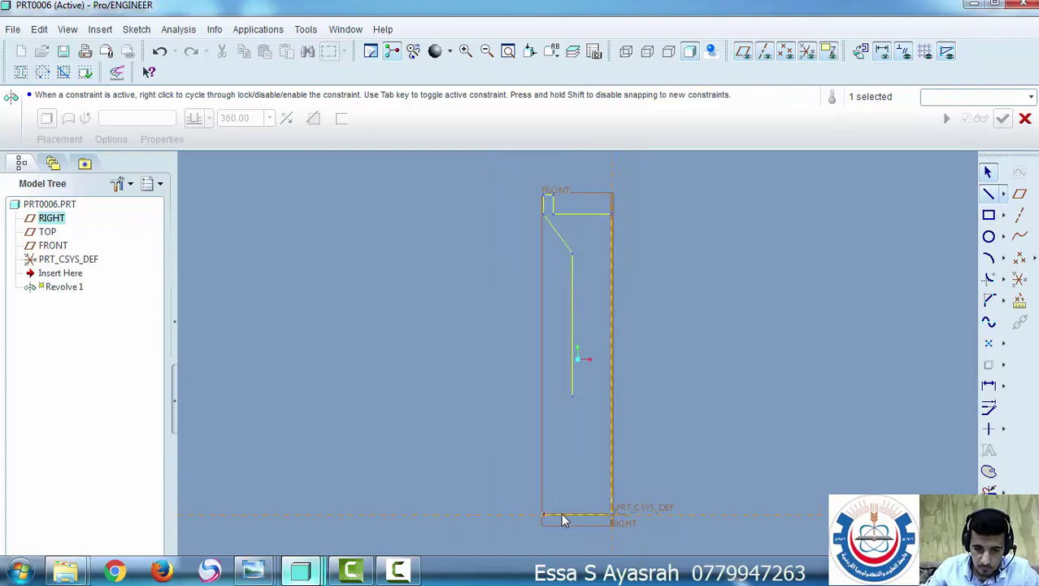
click(544, 452)
click(988, 172)
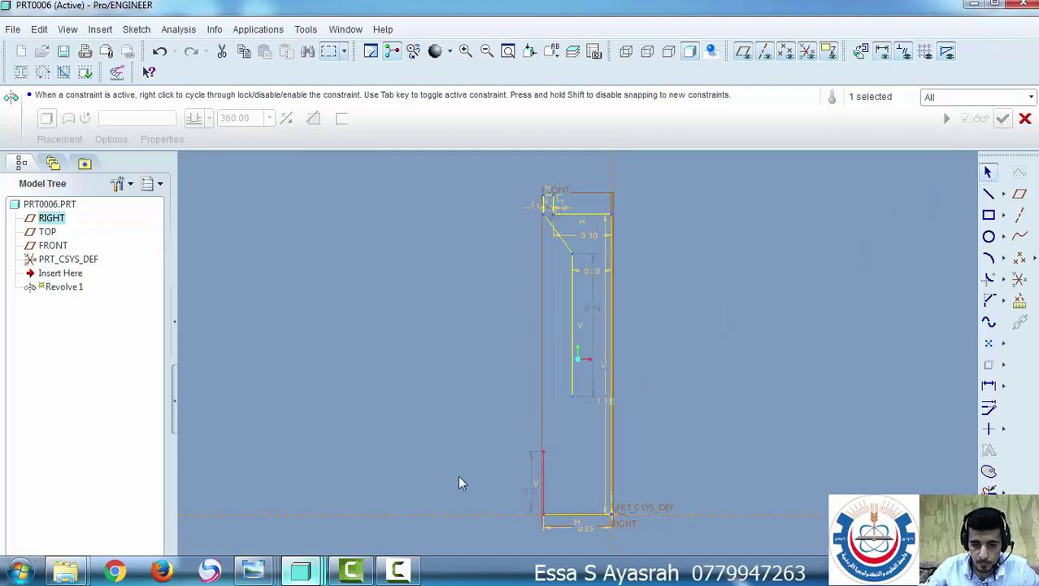
Set the height of the base's outer vertical line to 0.2
double_click(530, 488)
drag(533, 488, 551, 485)
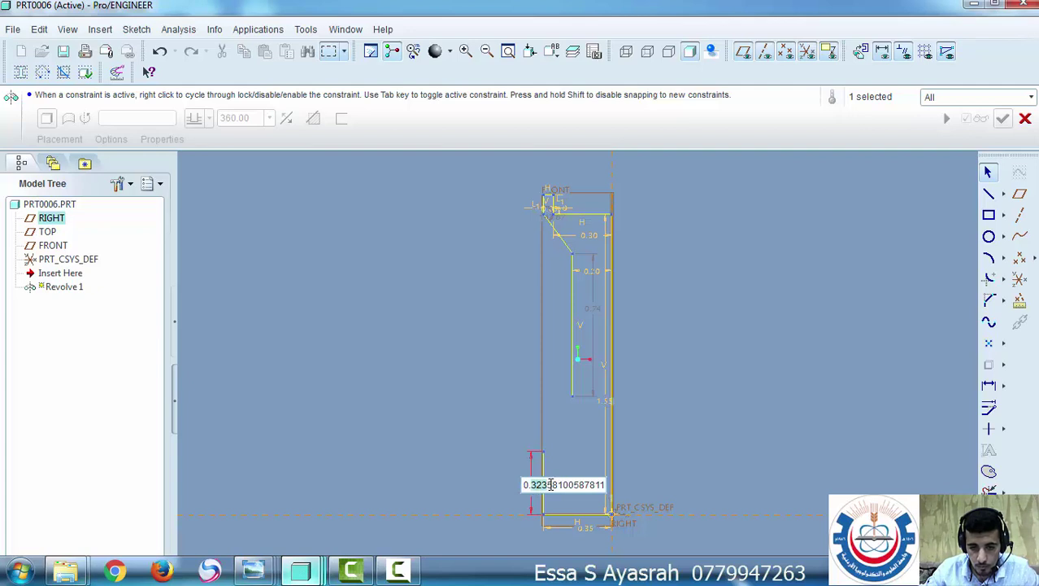
click(551, 484)
key(ctrl+a)
text(0)
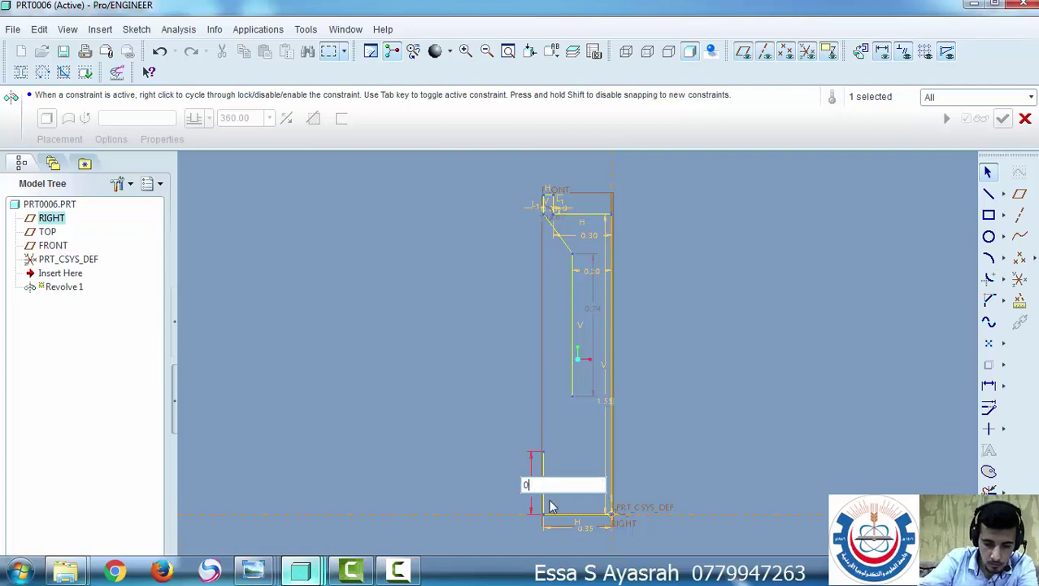
key(Return)
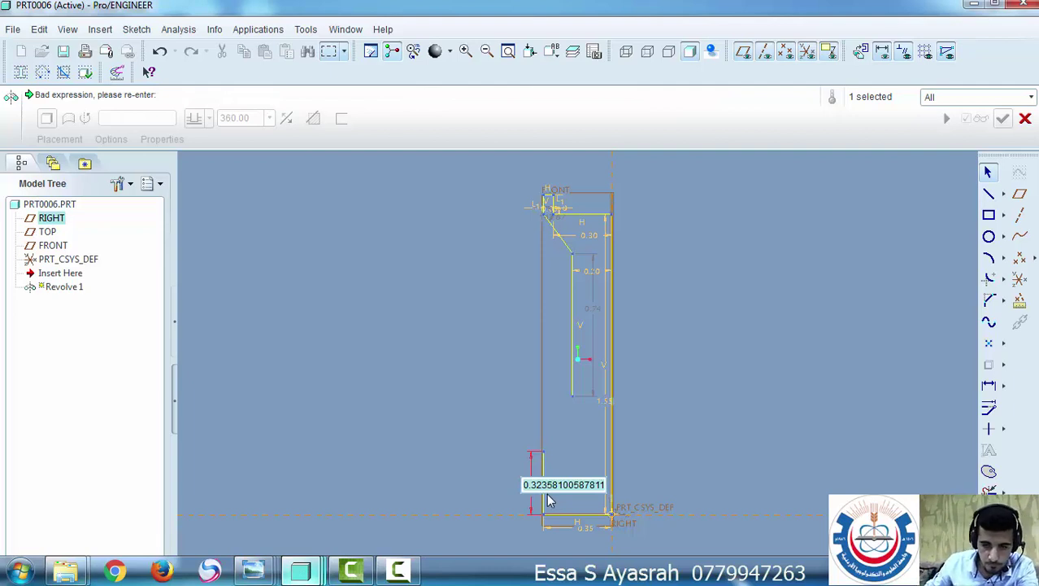
click(556, 486)
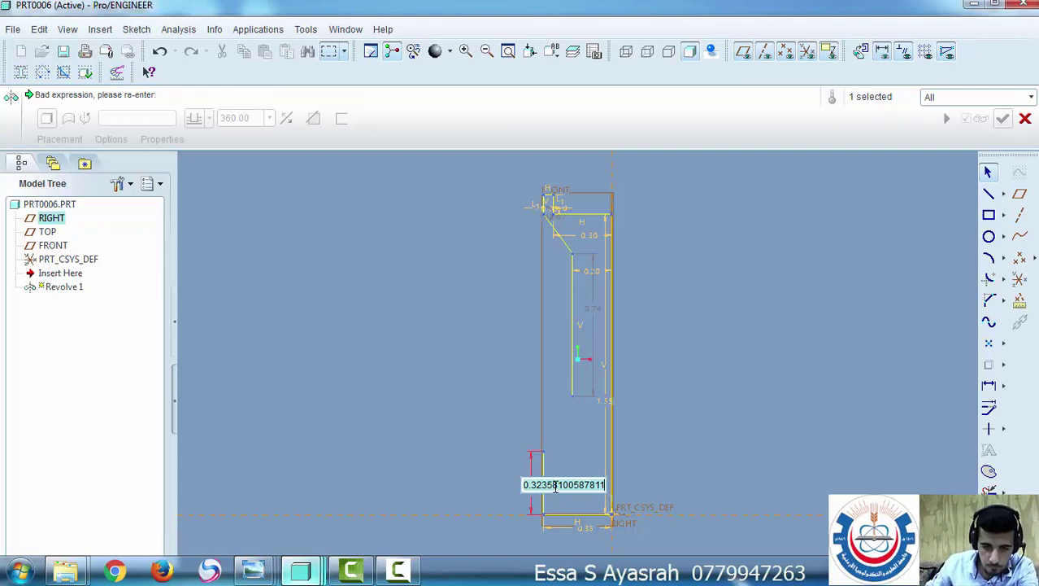
text(0.2)
key(Return)
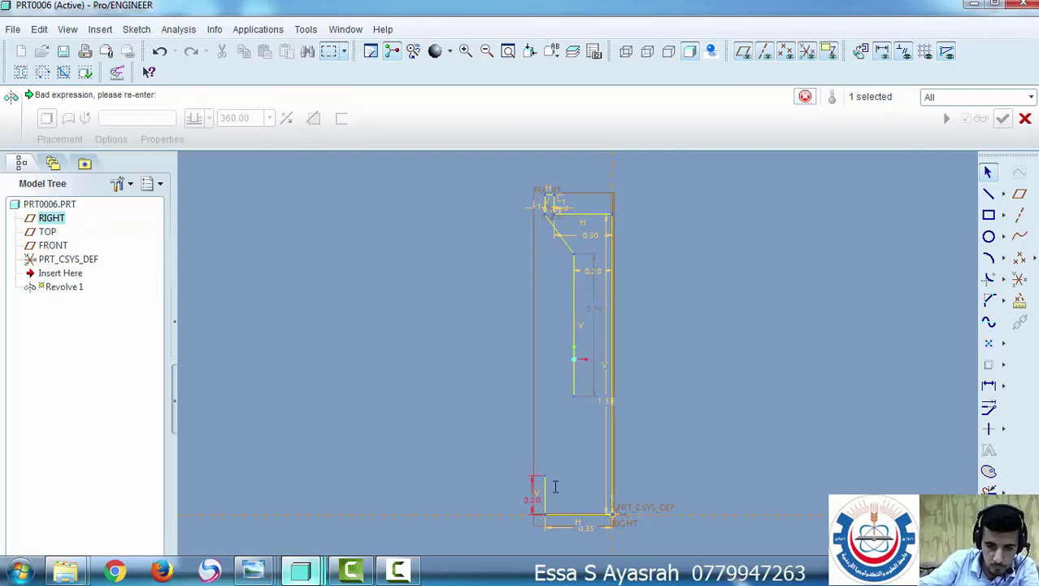
click(523, 454)
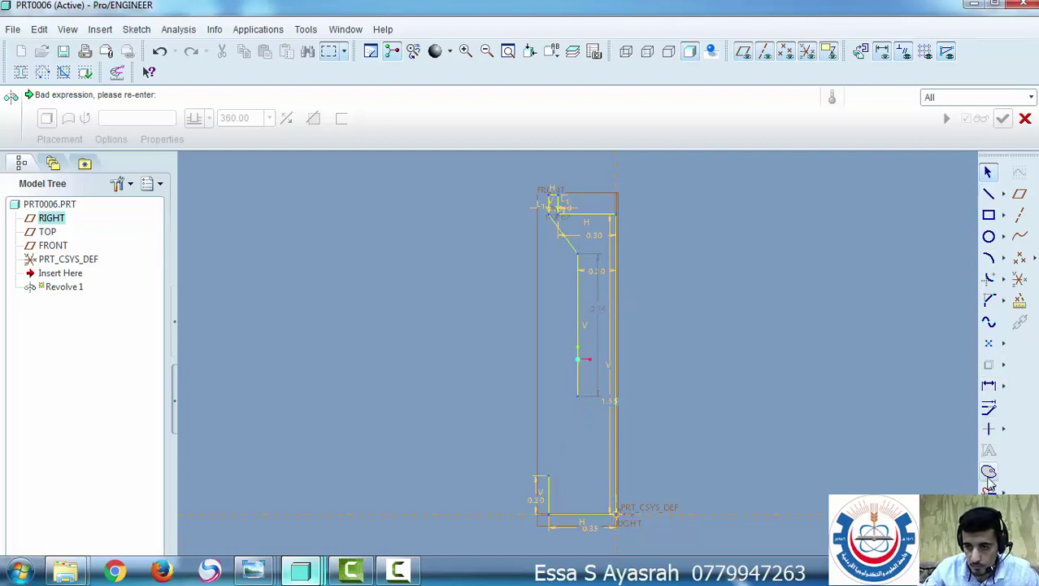
Remove the shaft's vertical line and the vertical line on the axis, and redraw the shaft line about 1.21 long from the slant's lower end
click(573, 301)
key(Delete)
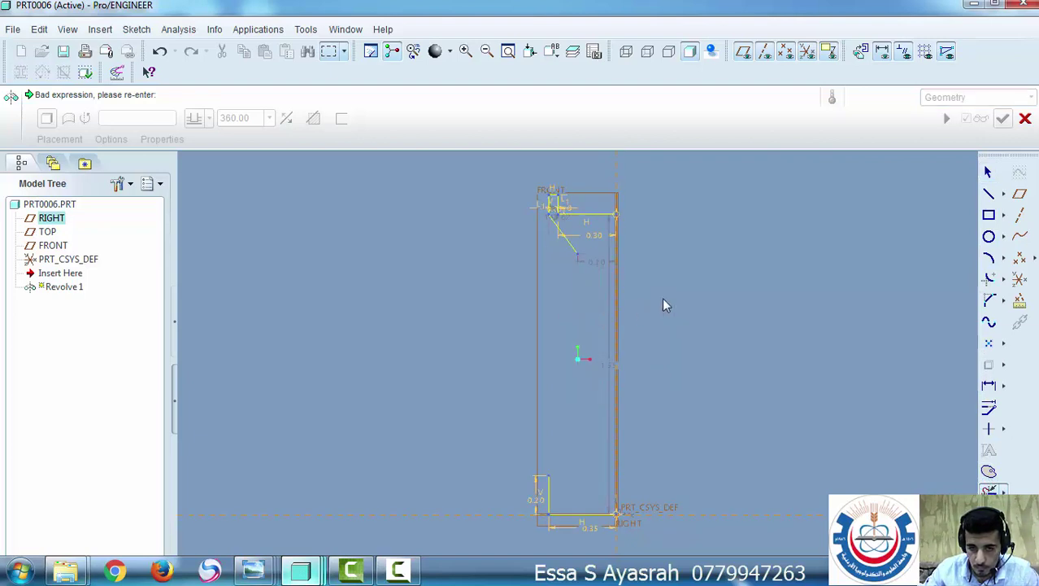
click(989, 193)
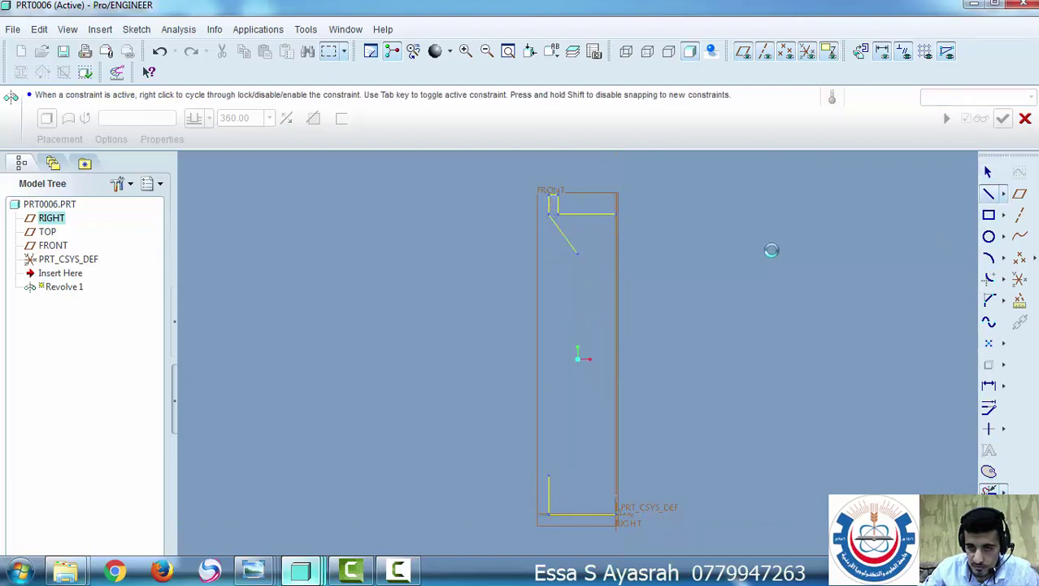
click(578, 254)
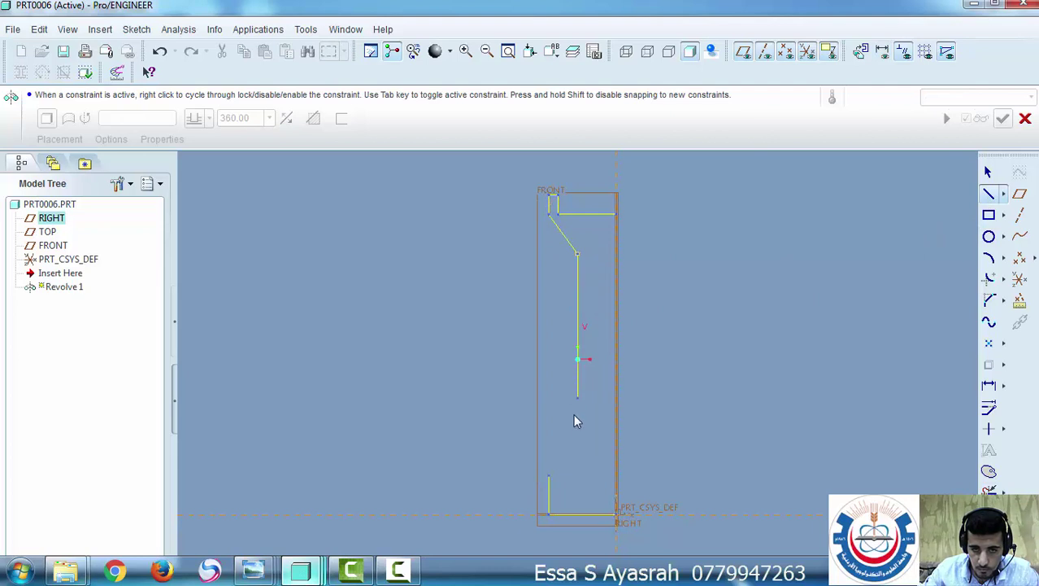
middle_click(583, 494)
click(988, 171)
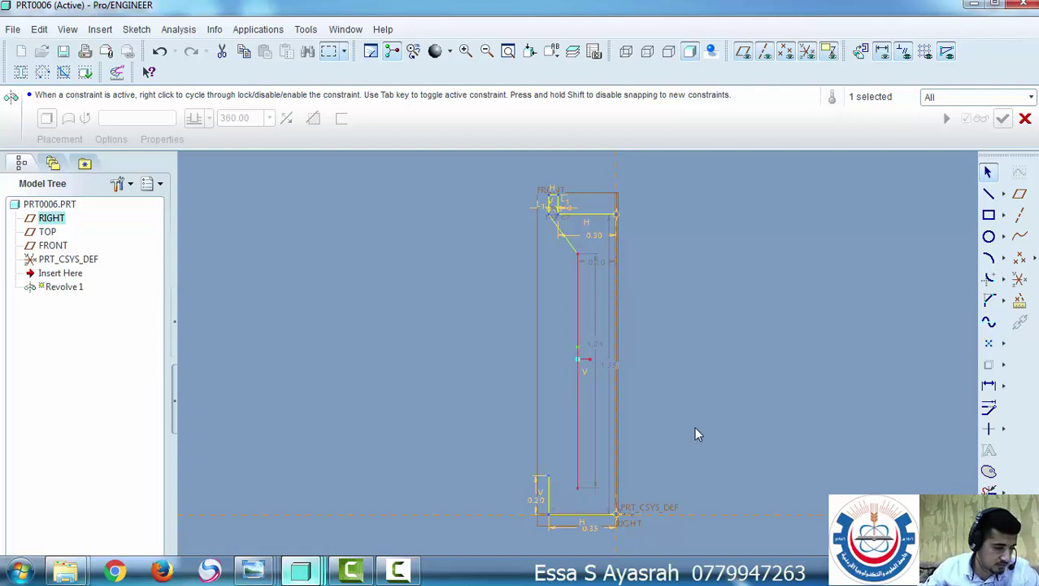
click(989, 237)
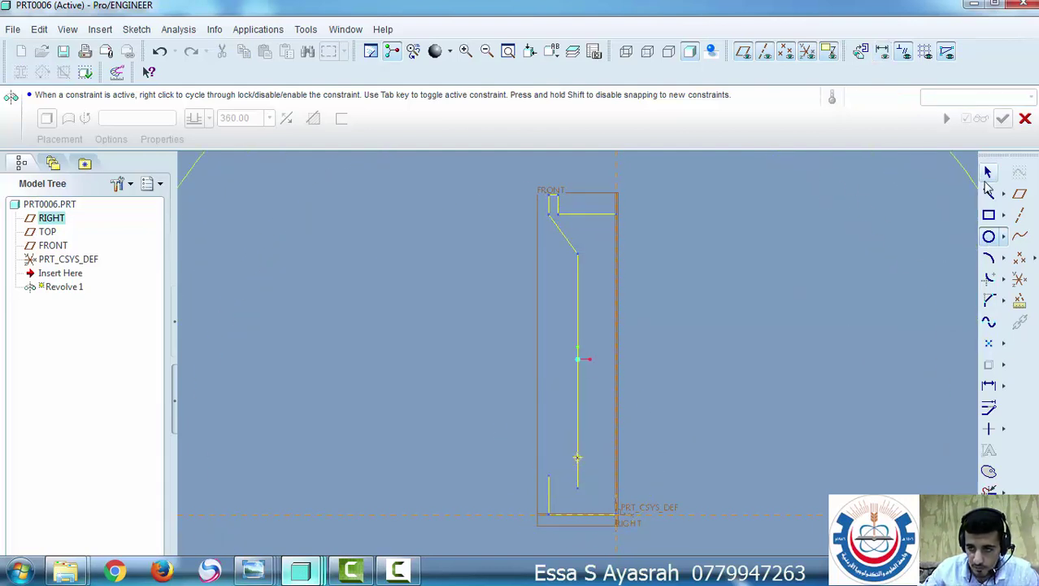
click(537, 457)
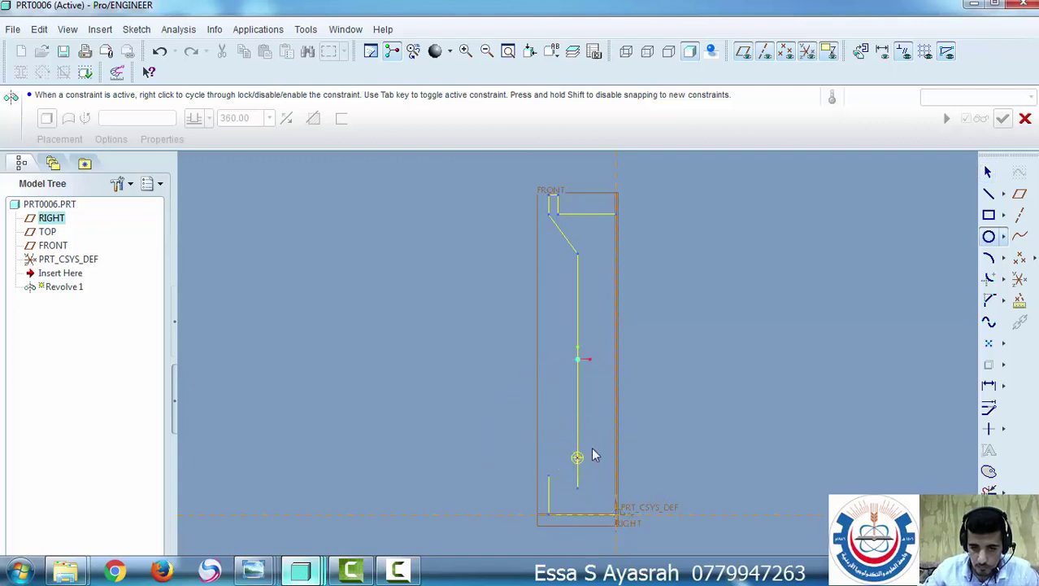
click(989, 172)
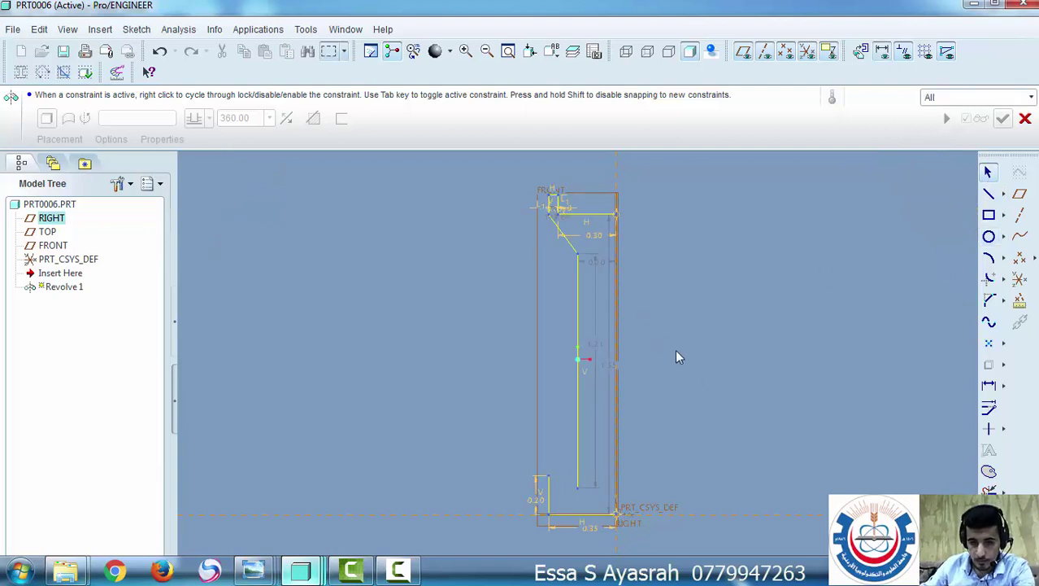
Draw a circle centred on the shaft line, level with and passing through the upper end of the base's outer vertical line
click(989, 236)
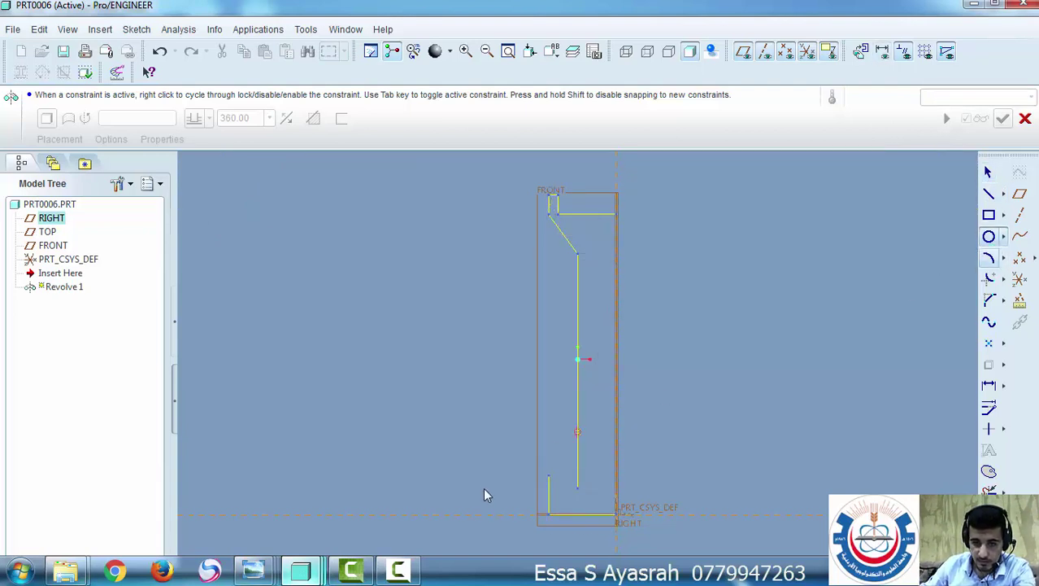
click(578, 474)
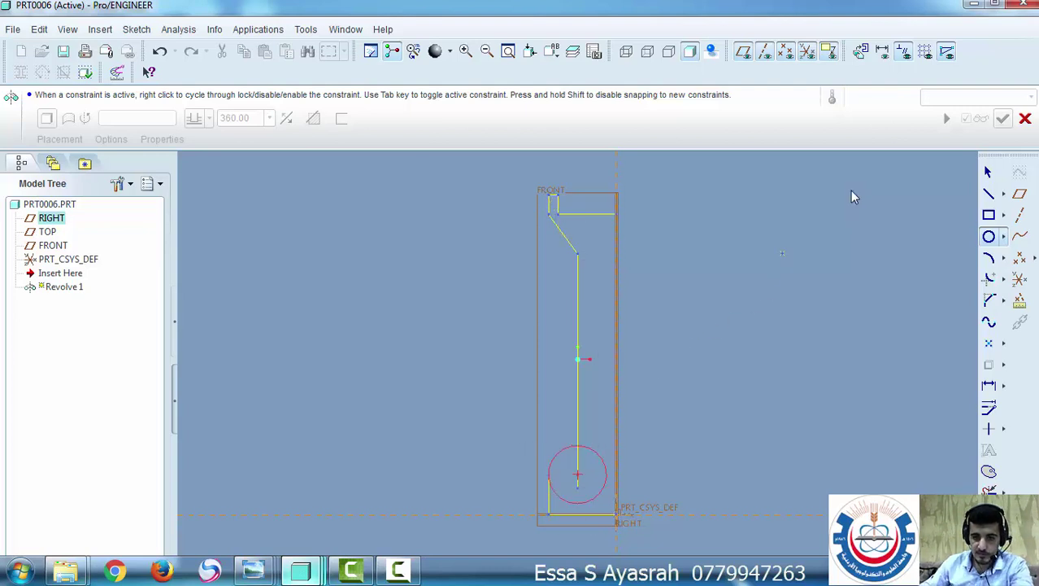
Draw a circle about 0.12 in diameter centred on the shaft line, touching the top of the large circle
click(988, 171)
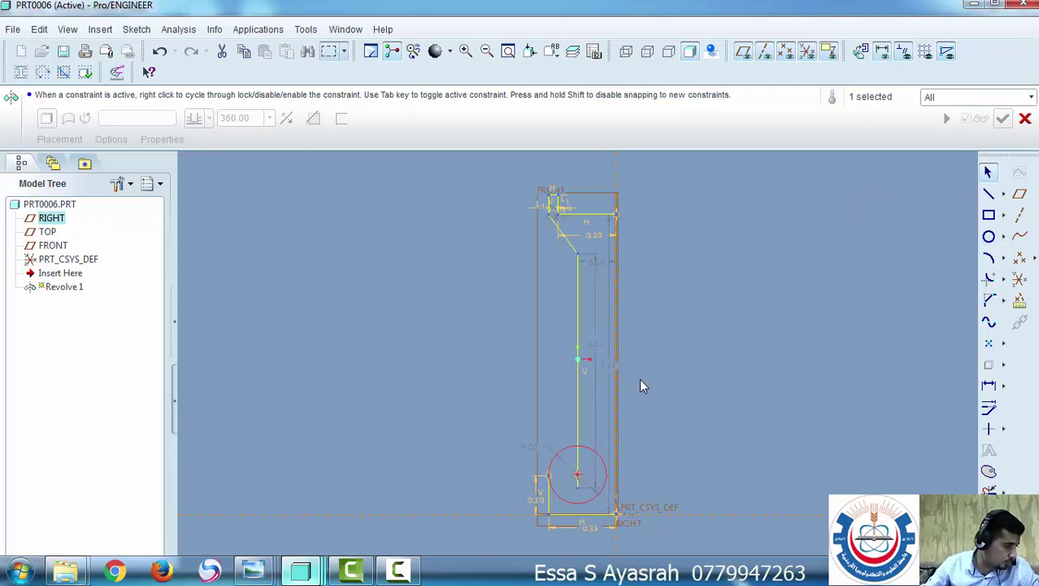
click(989, 236)
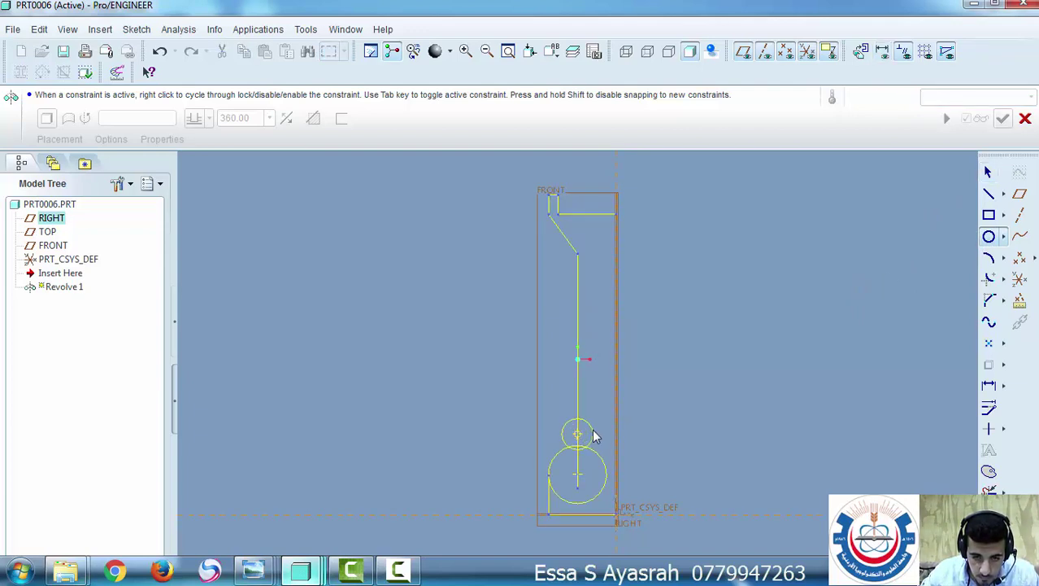
click(588, 431)
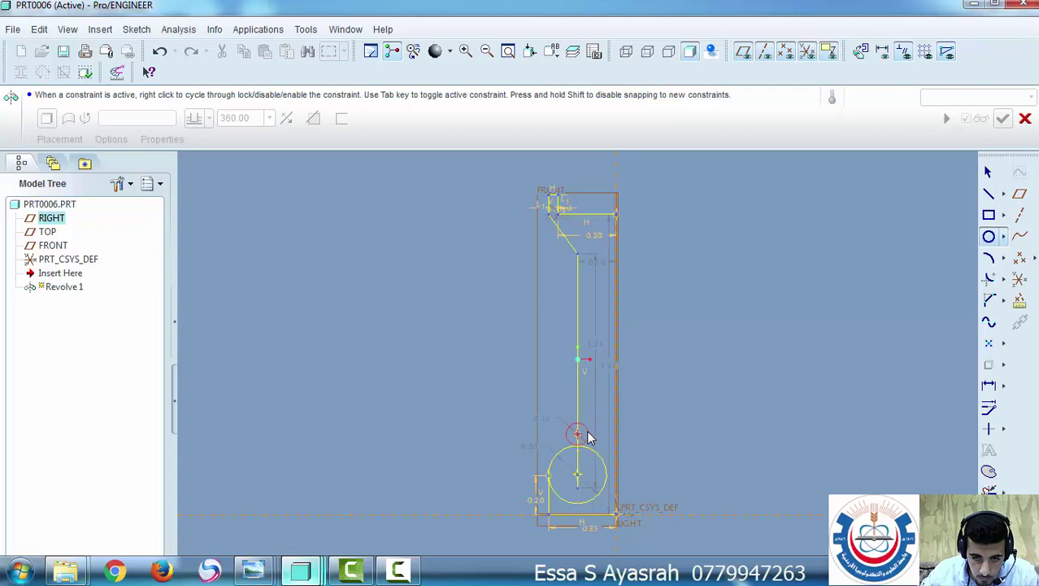
middle_click(586, 429)
scroll(614, 447, up, 3)
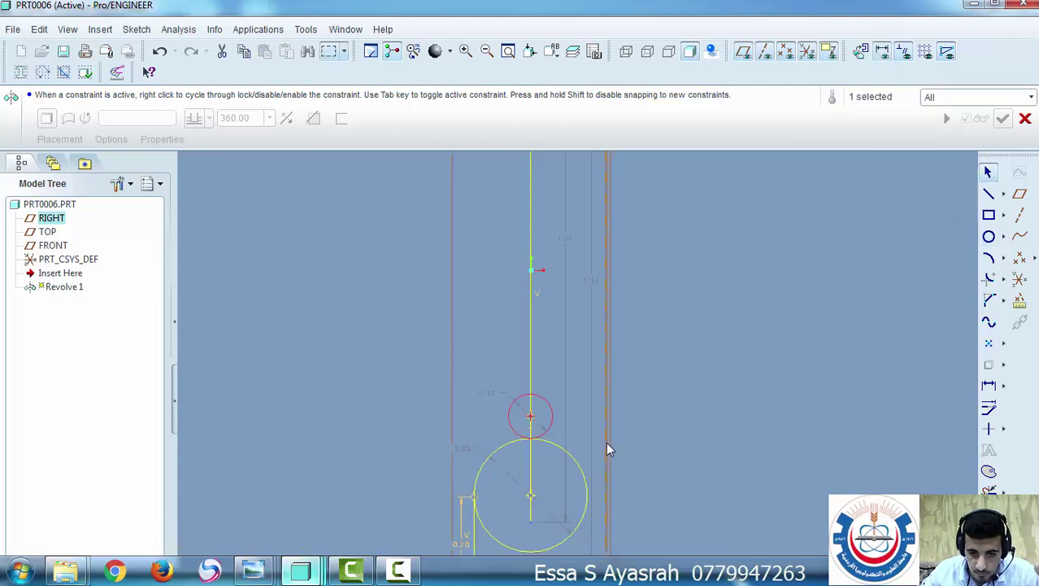
Set the small upper circle's diameter to 0.05*2
double_click(488, 393)
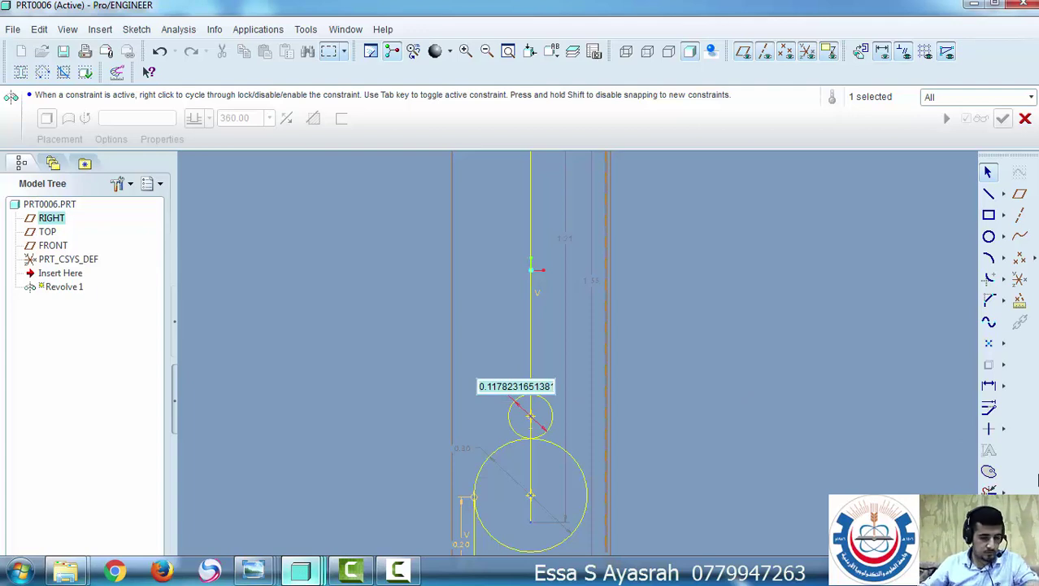
text(0)
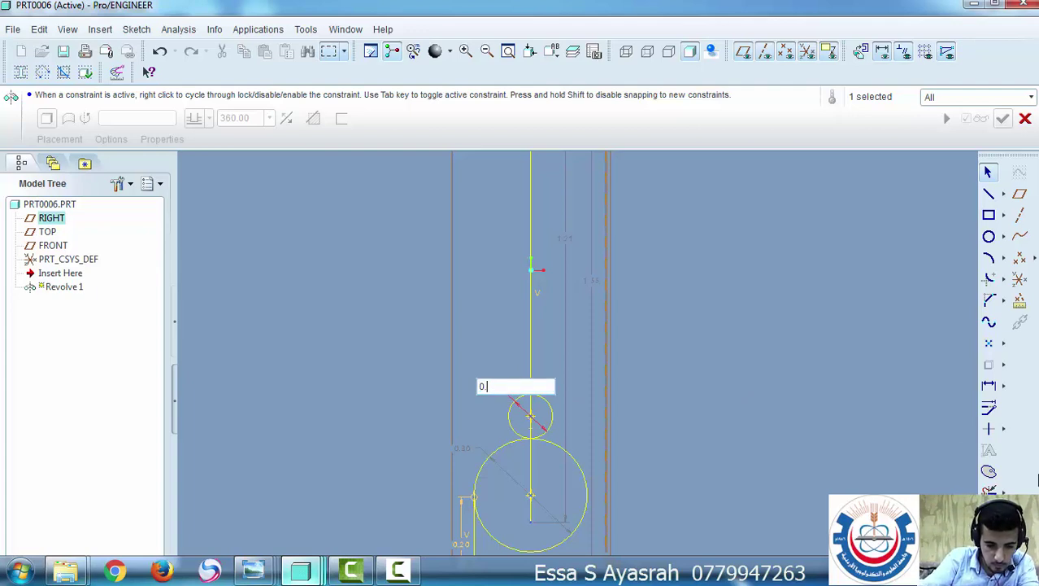
text(.05)
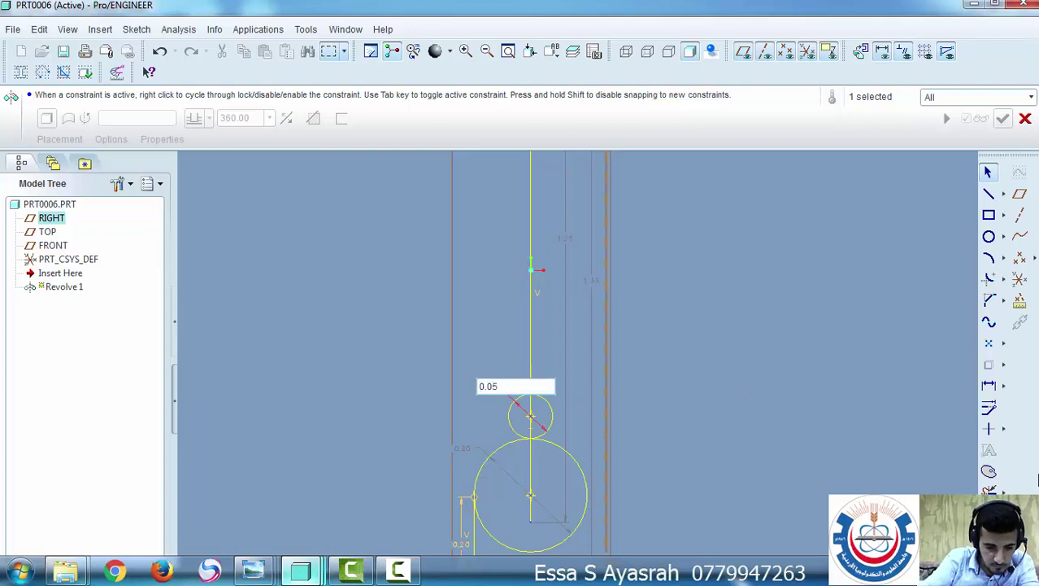
text(*2)
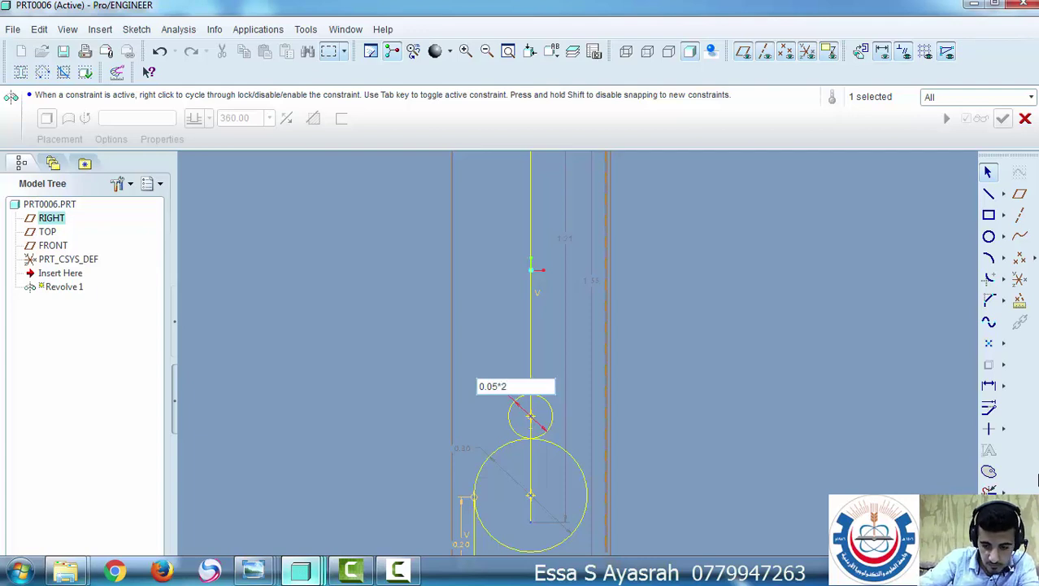
key(Return)
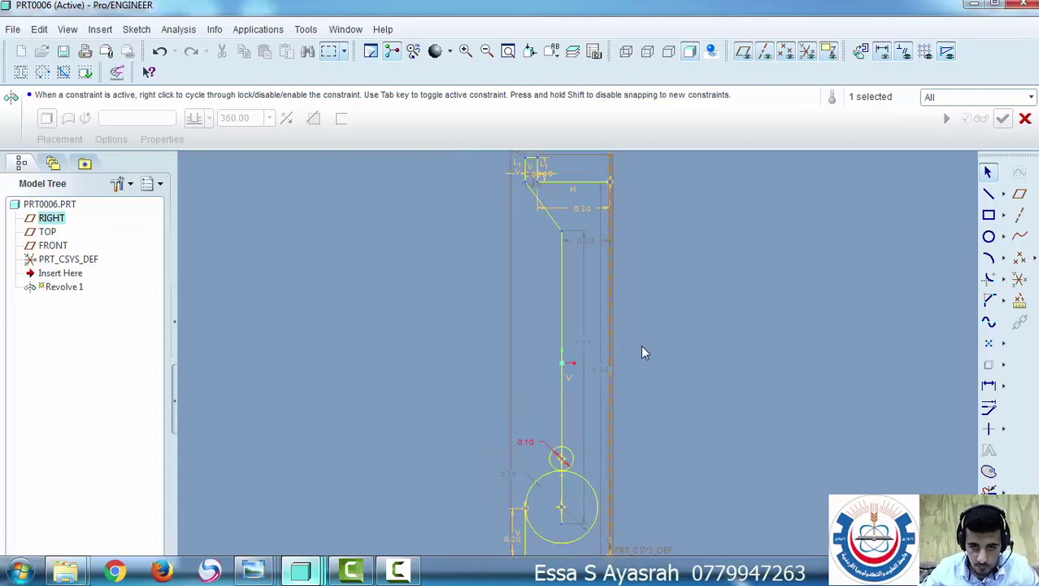
Sketch a vertical line down the axis from the upper horizontal line's inner end and set its length to 0.3
scroll(643, 352, up, 1)
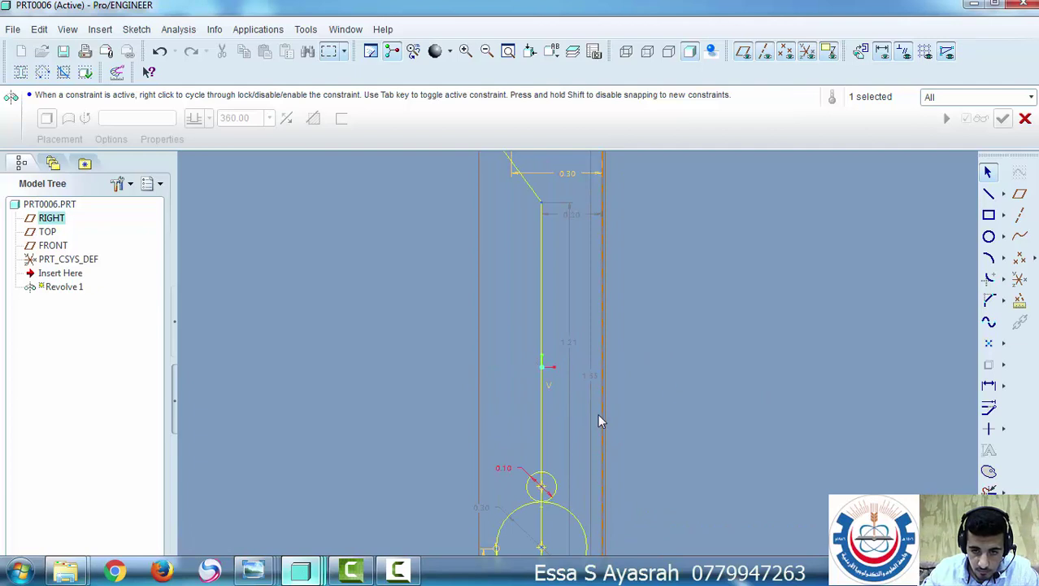
scroll(598, 414, down, 1)
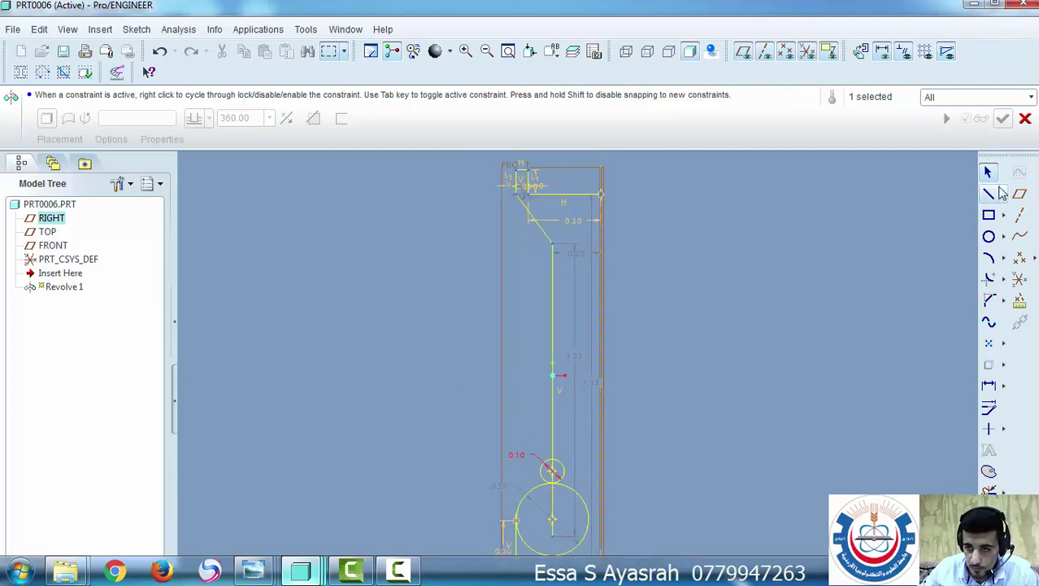
scroll(602, 412, up, 2)
scroll(606, 410, down, 3)
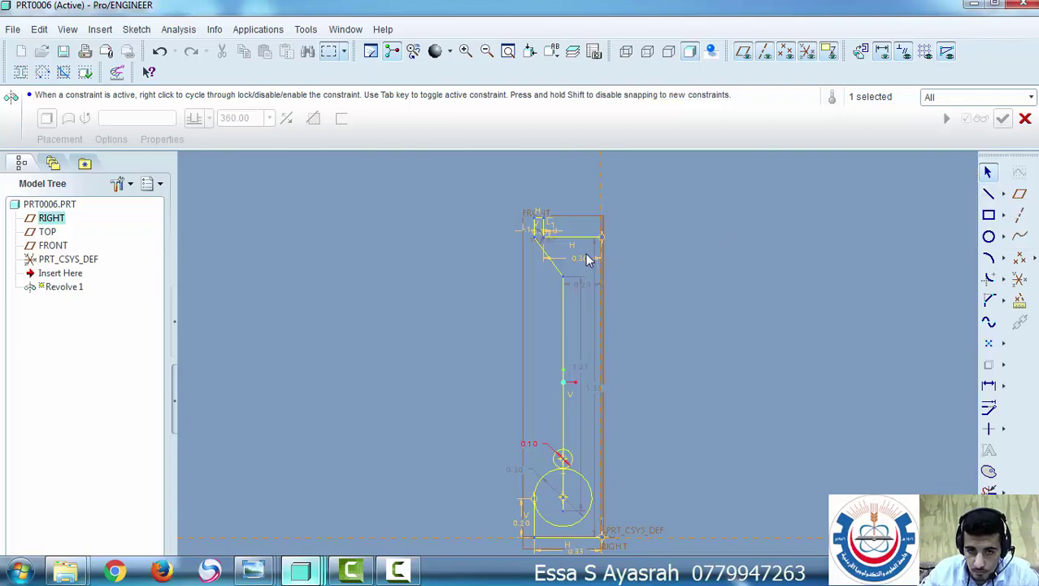
click(989, 193)
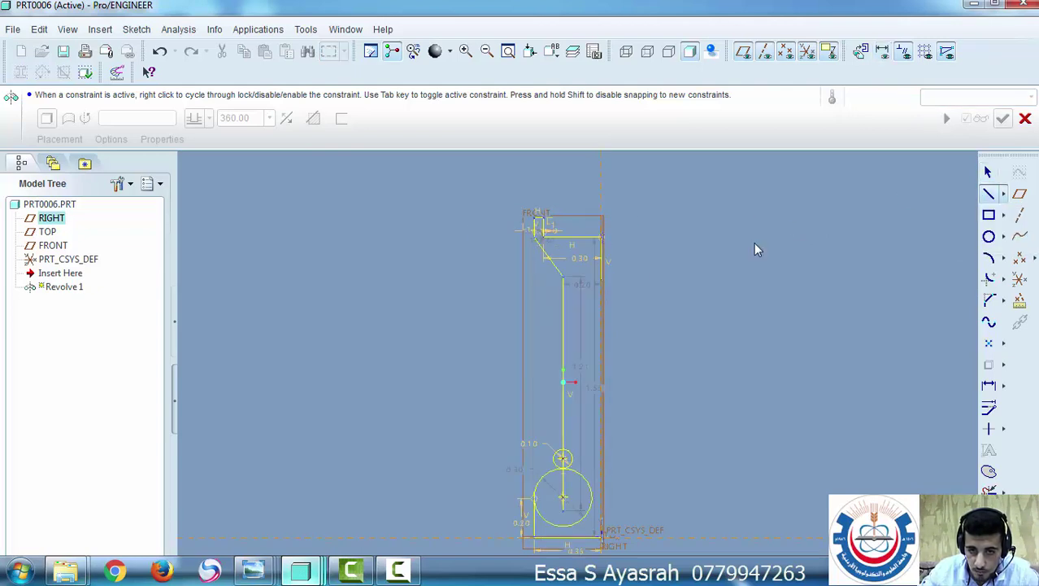
middle_click(893, 209)
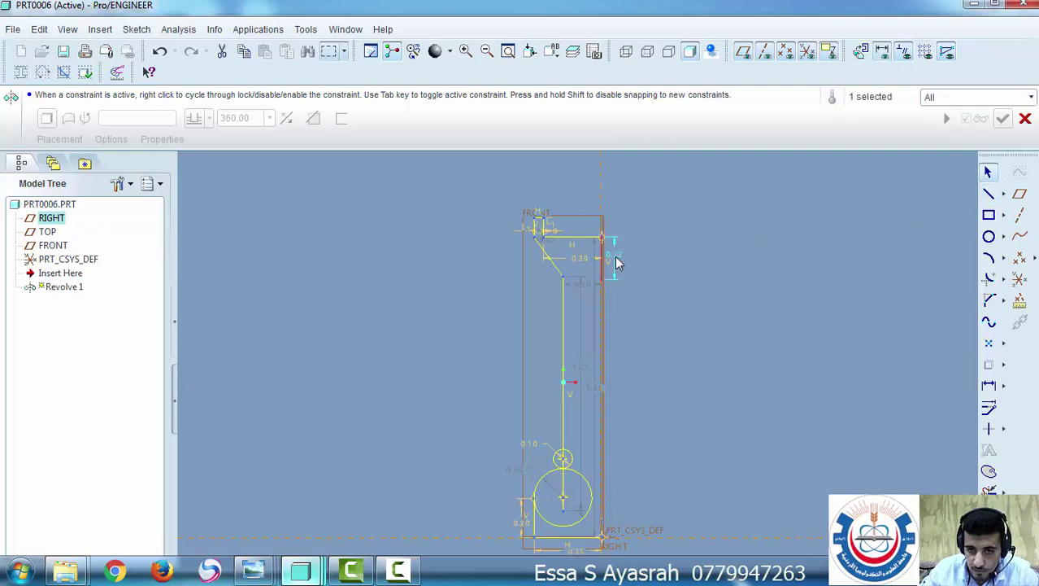
double_click(618, 261)
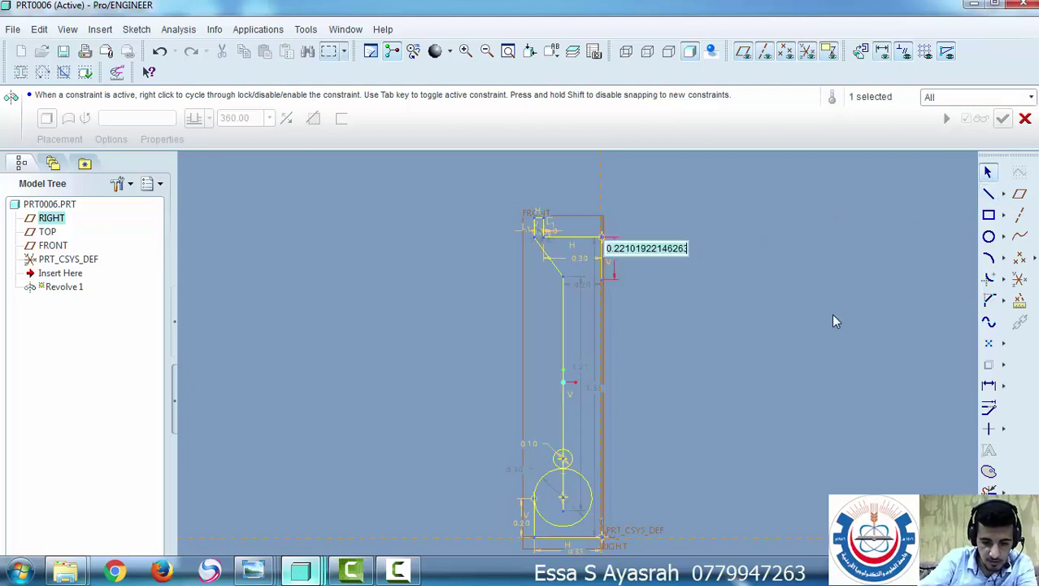
text(0.3)
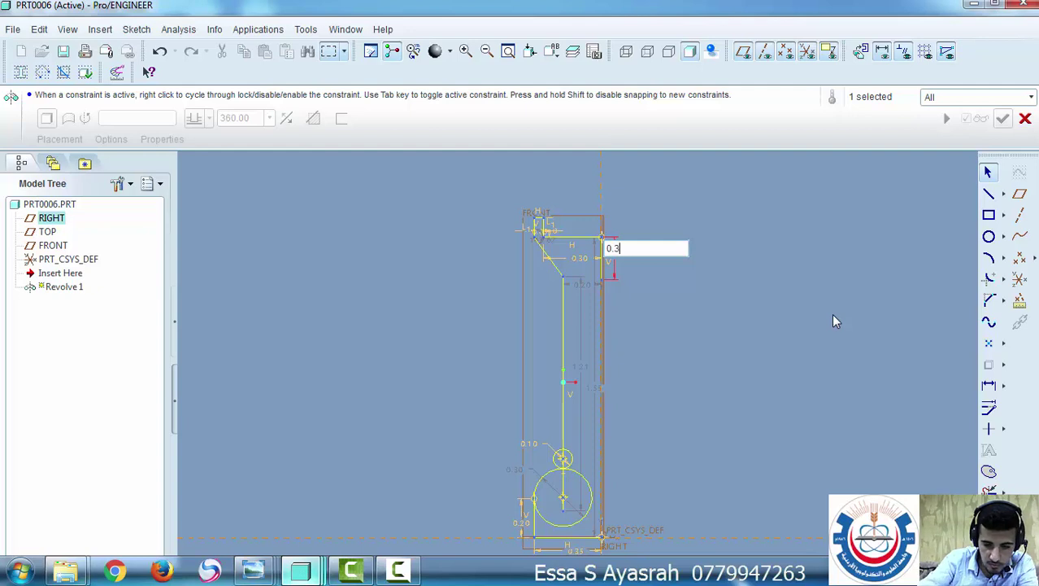
key(Return)
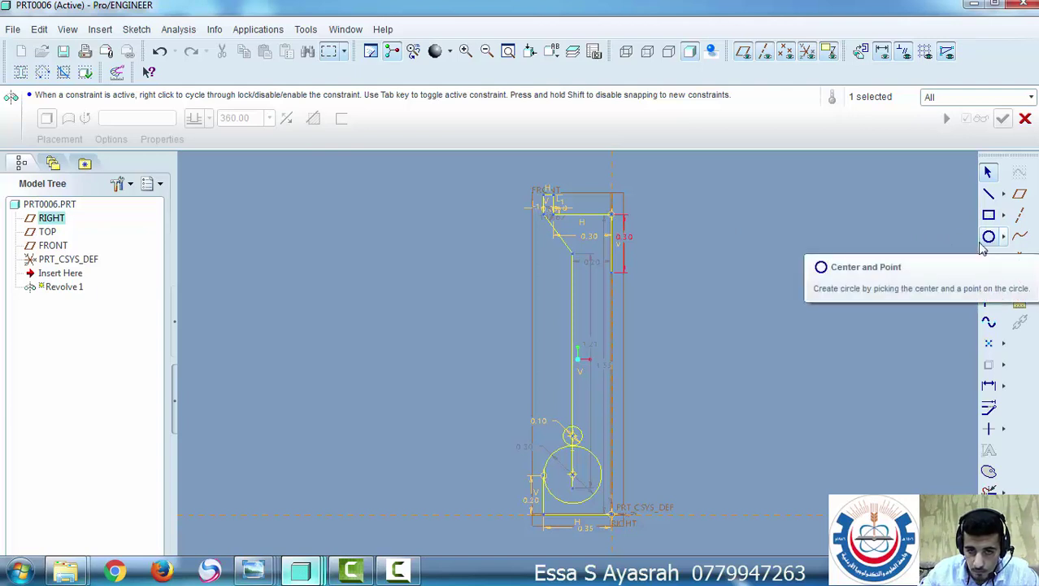
Sketch a horizontal line from the axis line's lower end to the shaft line, continuing about 0.05 down the shaft
click(989, 193)
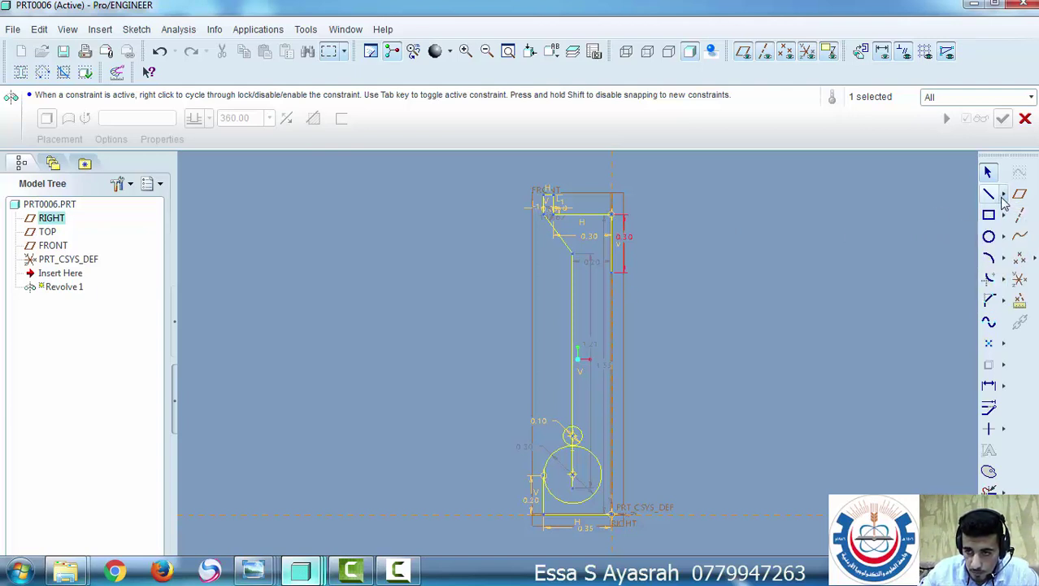
click(612, 274)
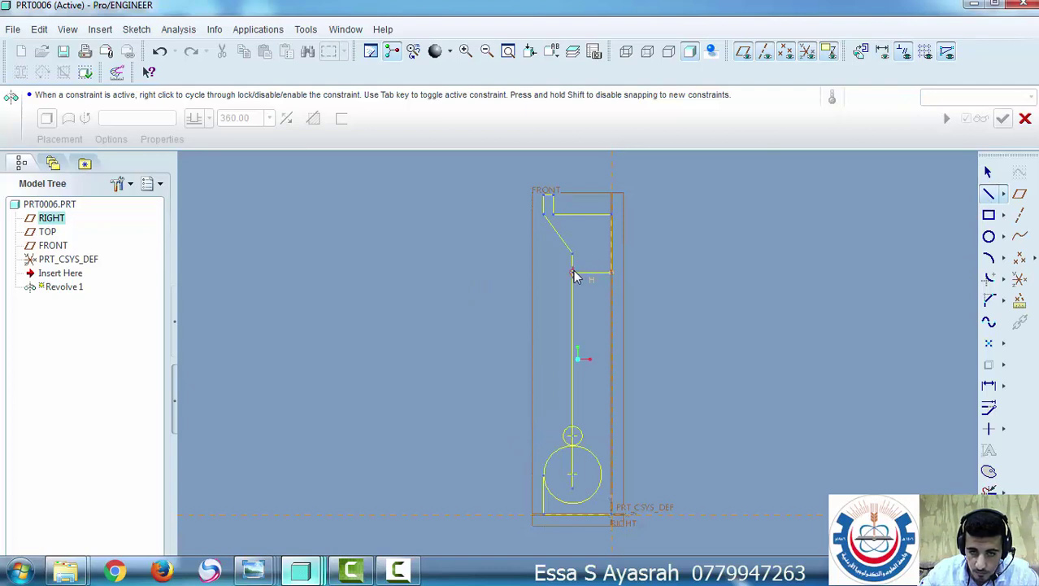
click(572, 274)
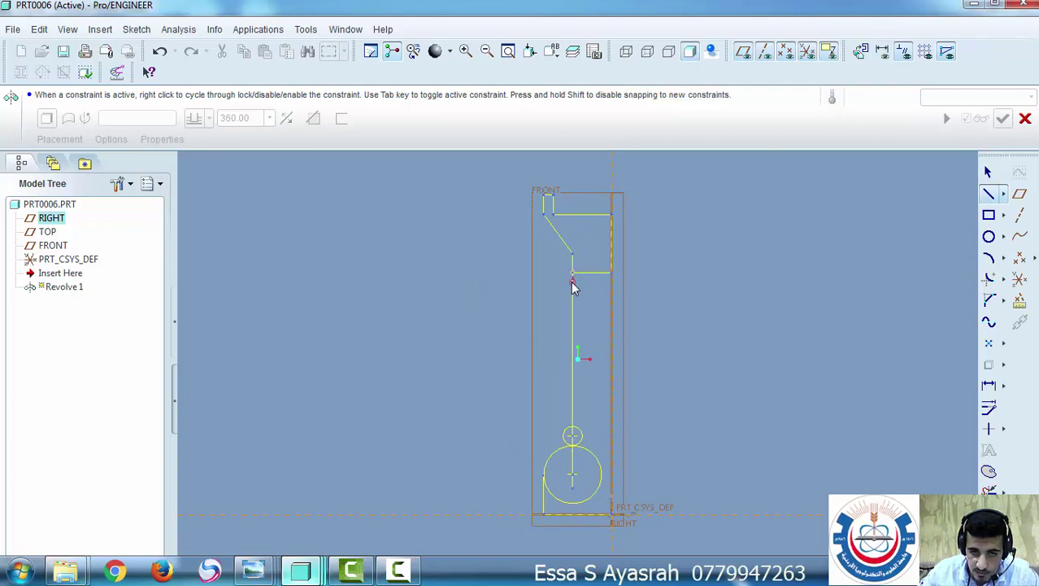
click(988, 172)
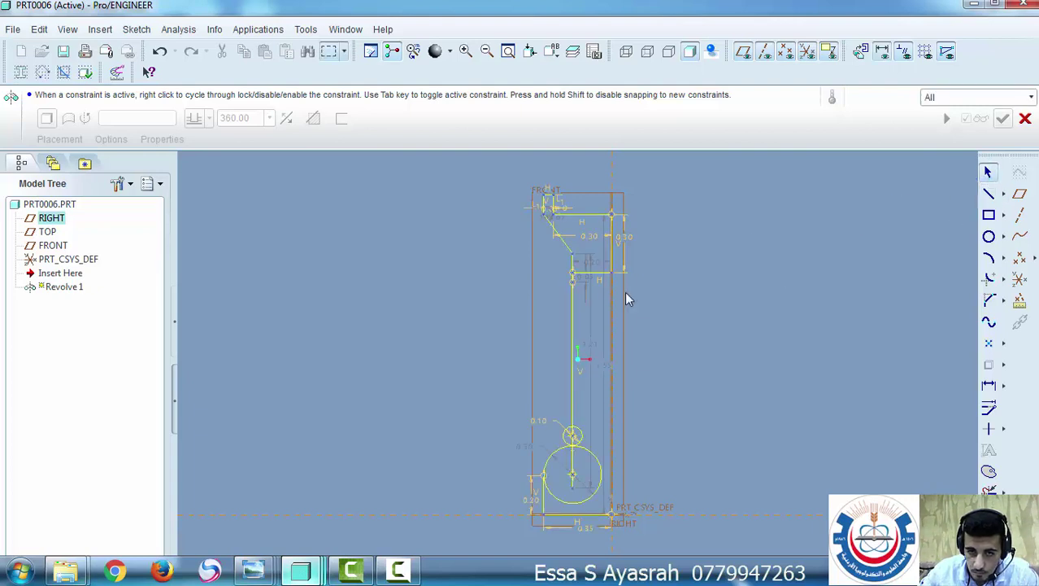
Set the length of the short vertical segment below the new horizontal line to 0.05/2, rounded to 0.03
double_click(581, 275)
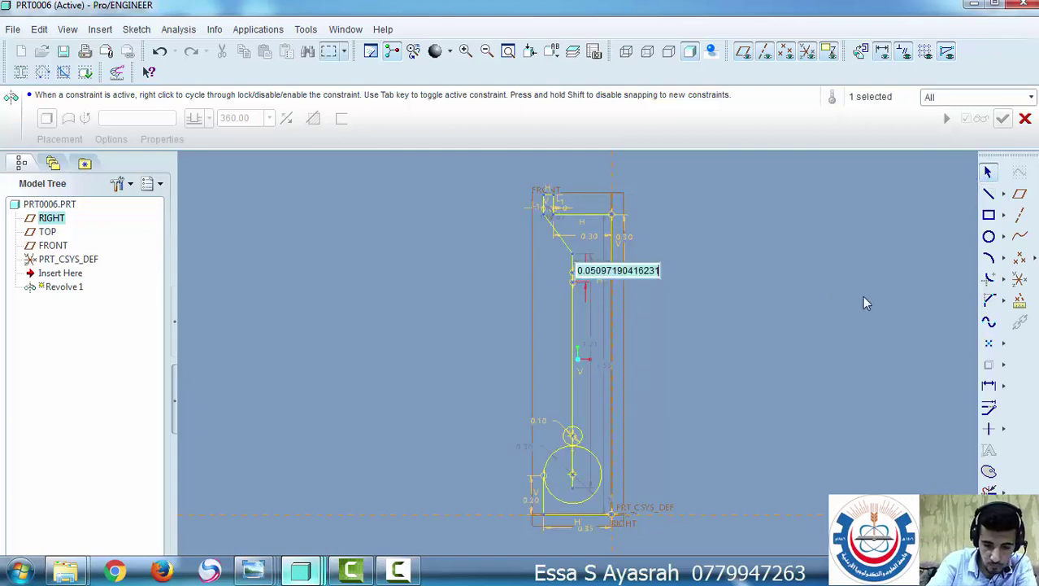
text(1.1)
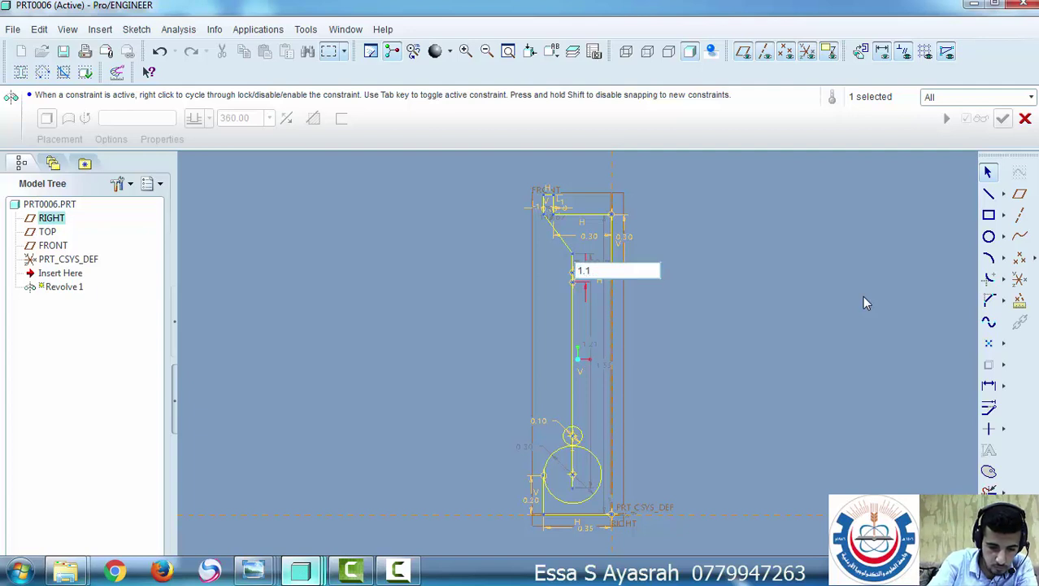
key(BackSpace)
key(BackSpace)
text(.005)
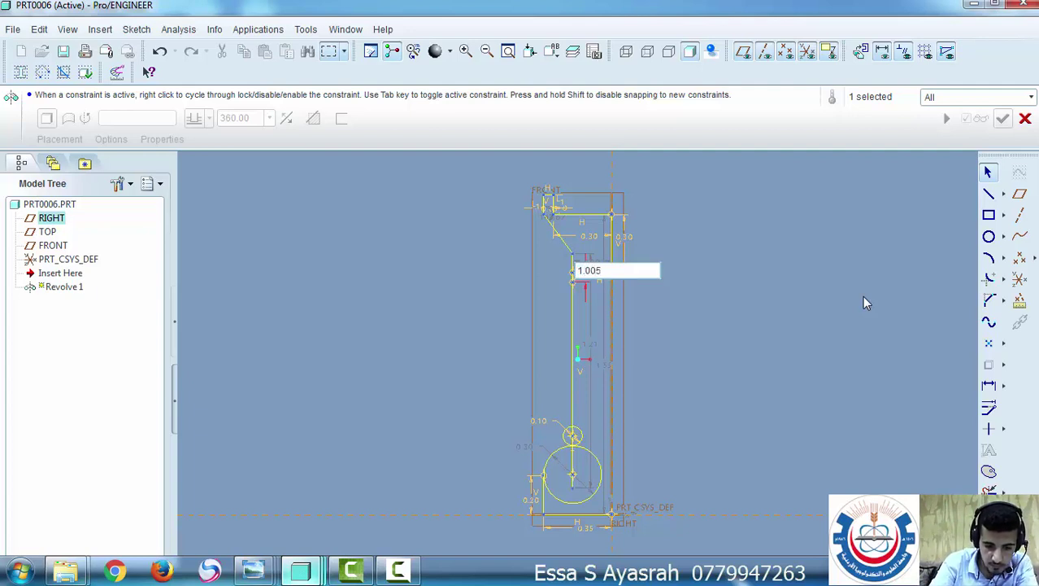
text(/2)
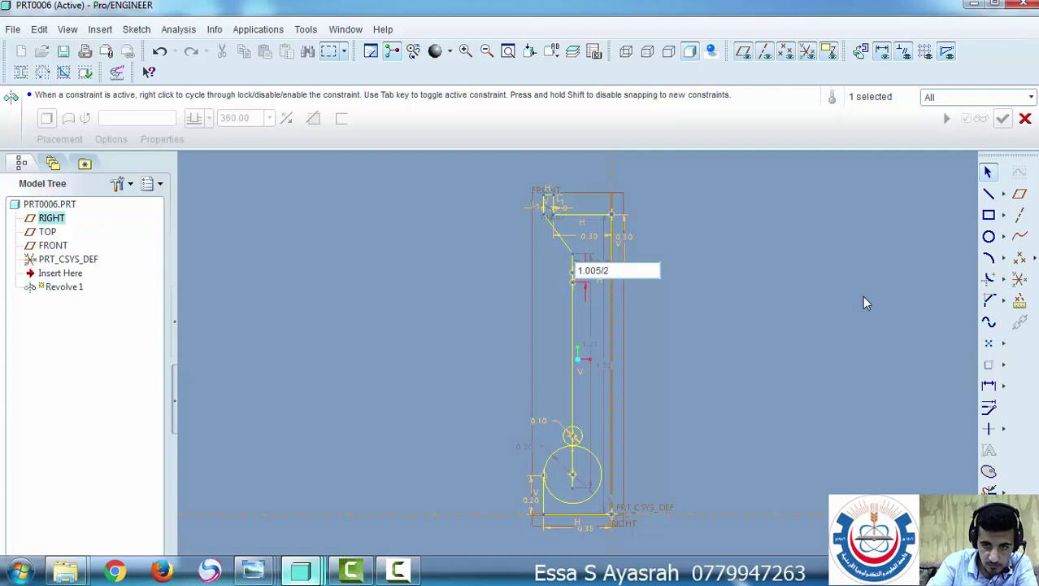
key(BackSpace)
key(BackSpace)
key(BackSpace)
key(BackSpace)
key(BackSpace)
key(BackSpace)
key(BackSpace)
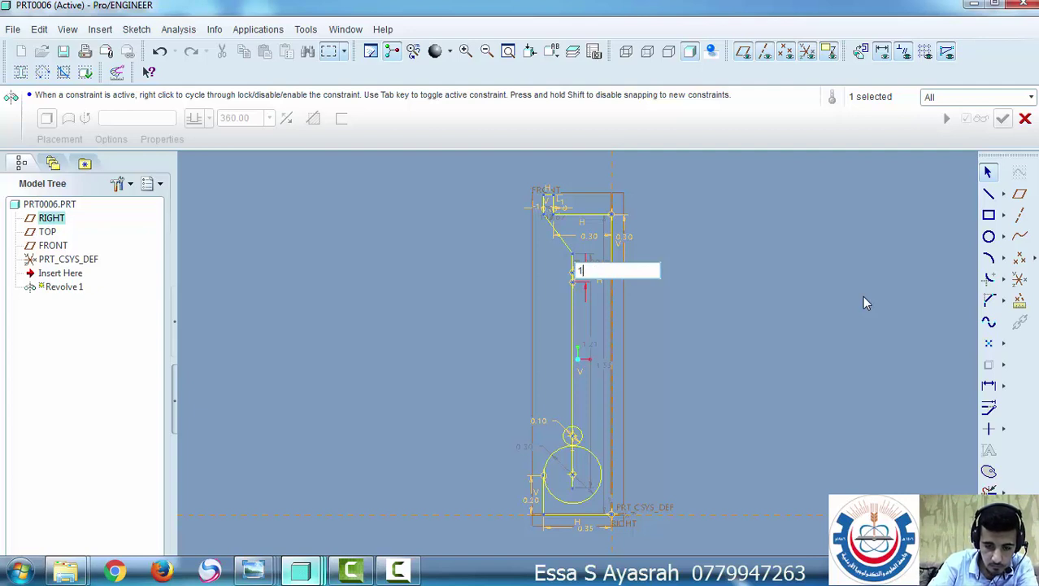
text(0)
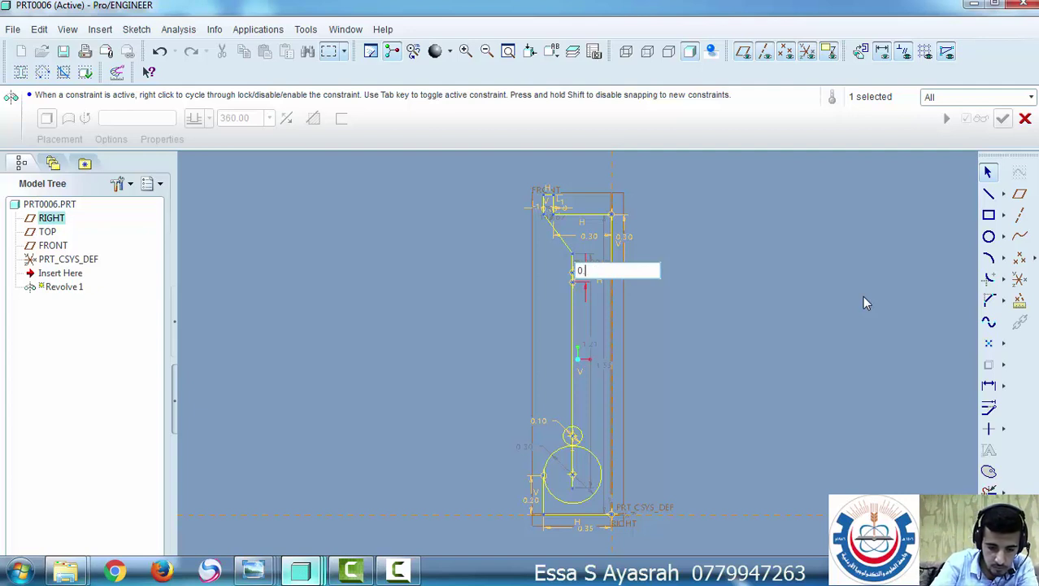
text(.05)
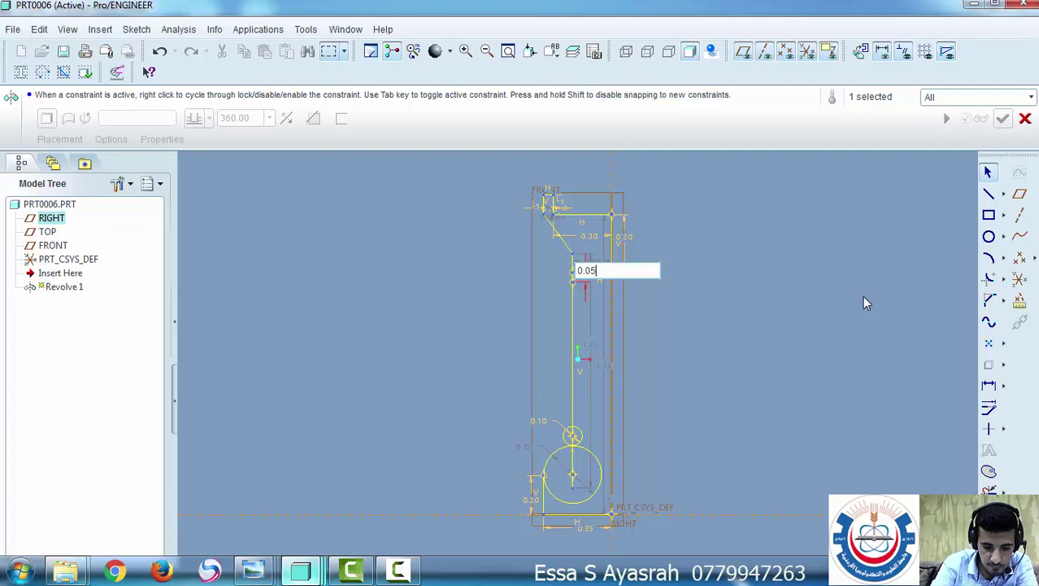
text(0)
key(Return)
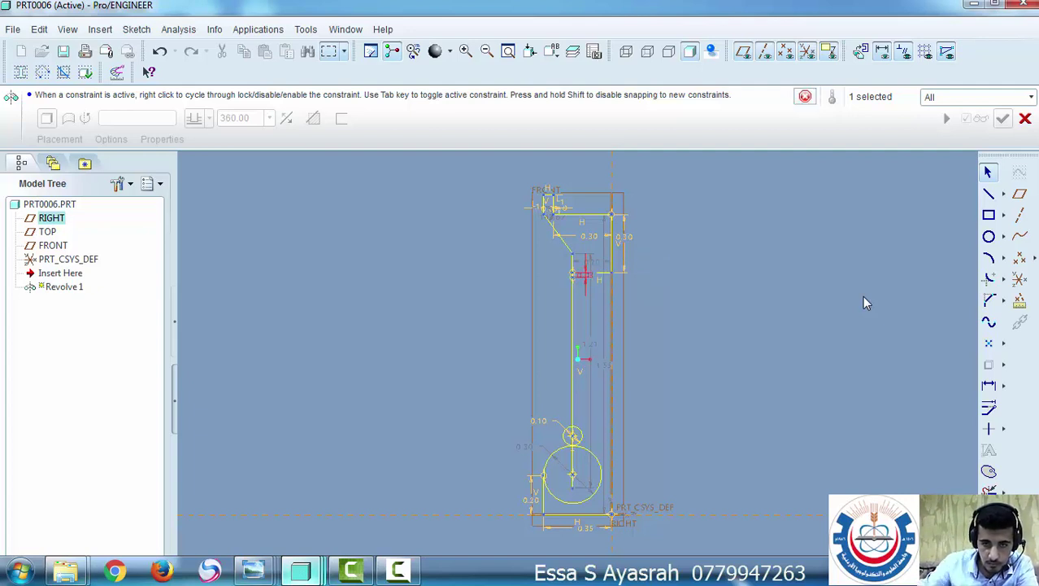
Draw a circle about 0.09 in diameter centred on the short vertical segment's lower end
scroll(594, 281, down, 5)
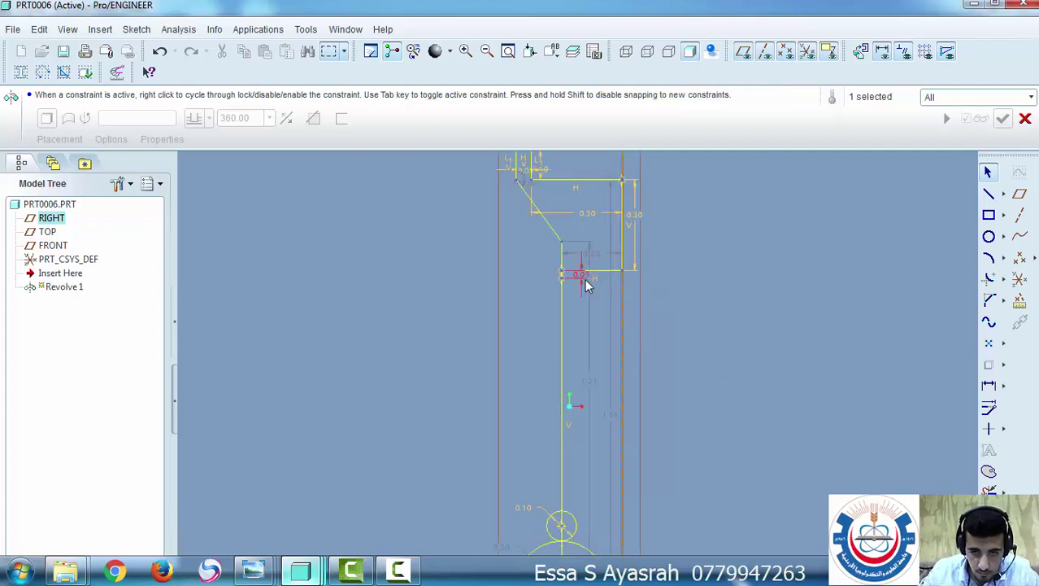
scroll(622, 260, up, 3)
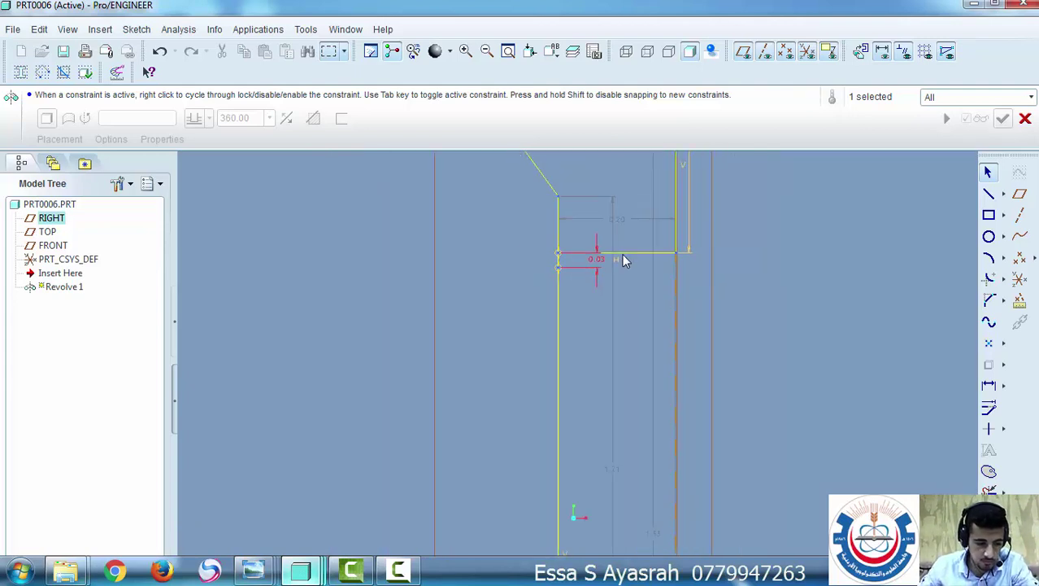
scroll(622, 320, down, 2)
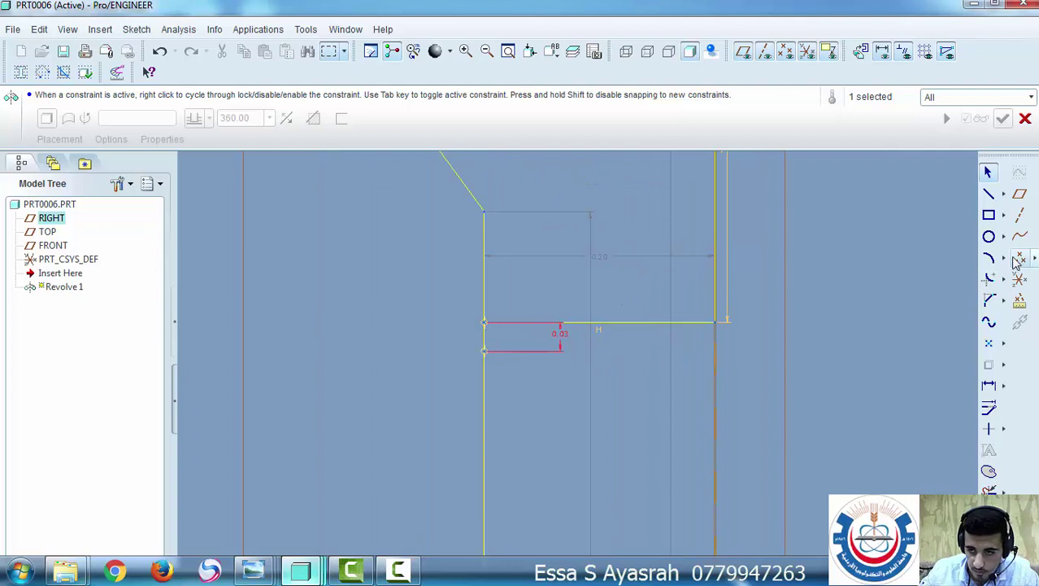
click(989, 236)
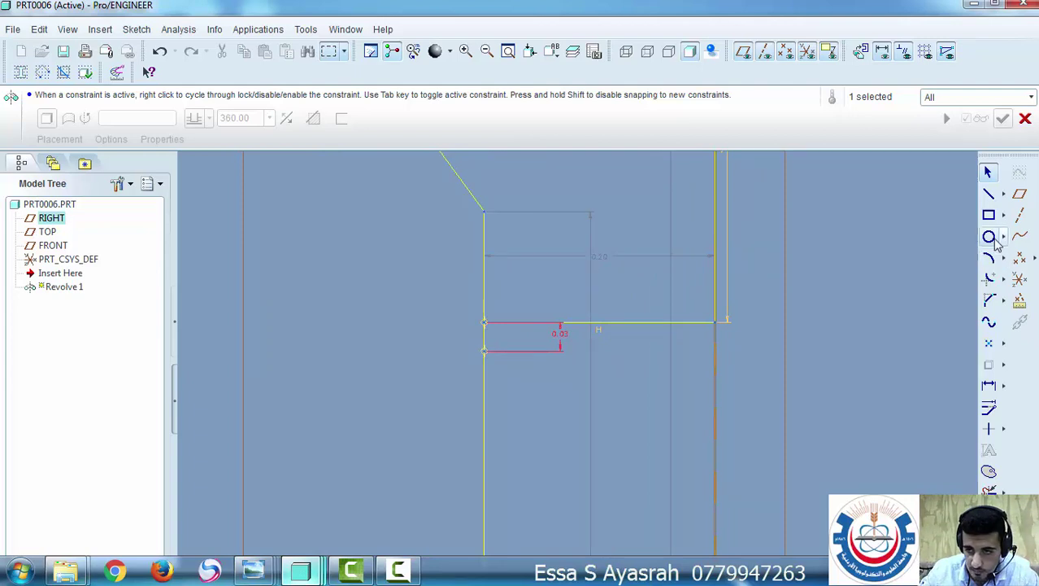
click(485, 351)
click(531, 338)
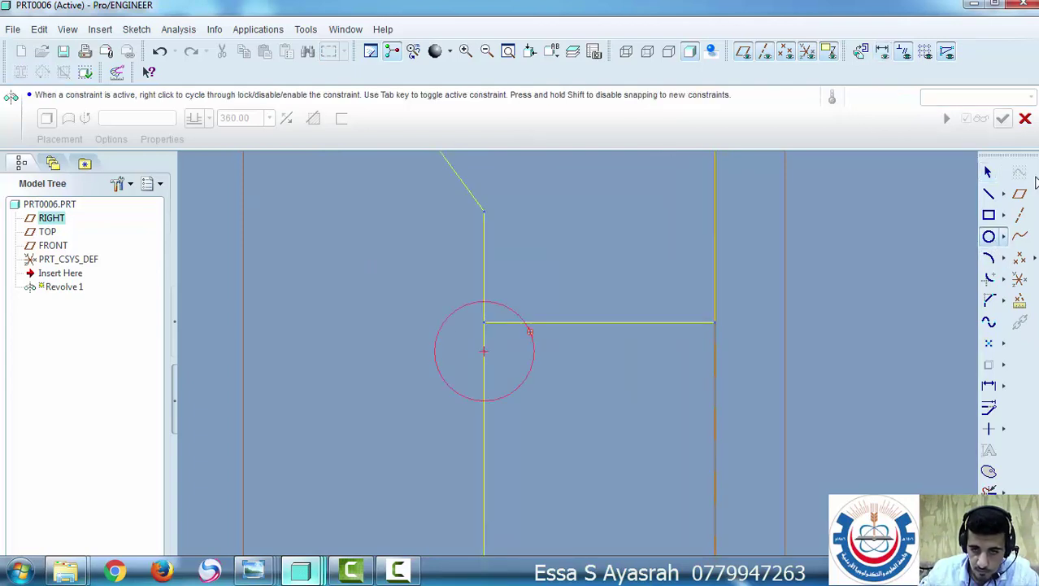
middle_click(411, 287)
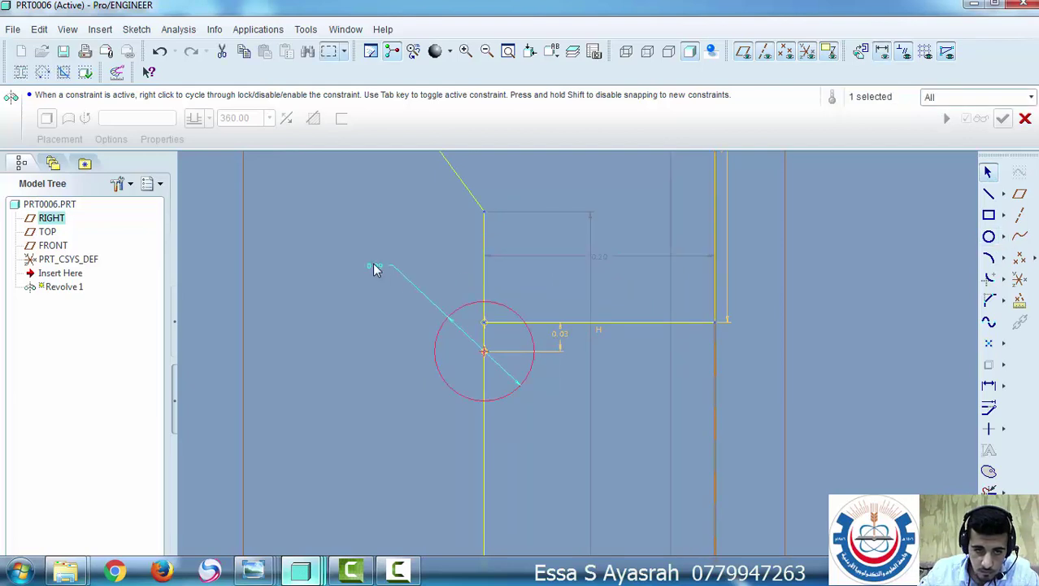
Set the diameter of the circle at the upper end of the shaft to 0.05*2, giving 0.10
double_click(375, 266)
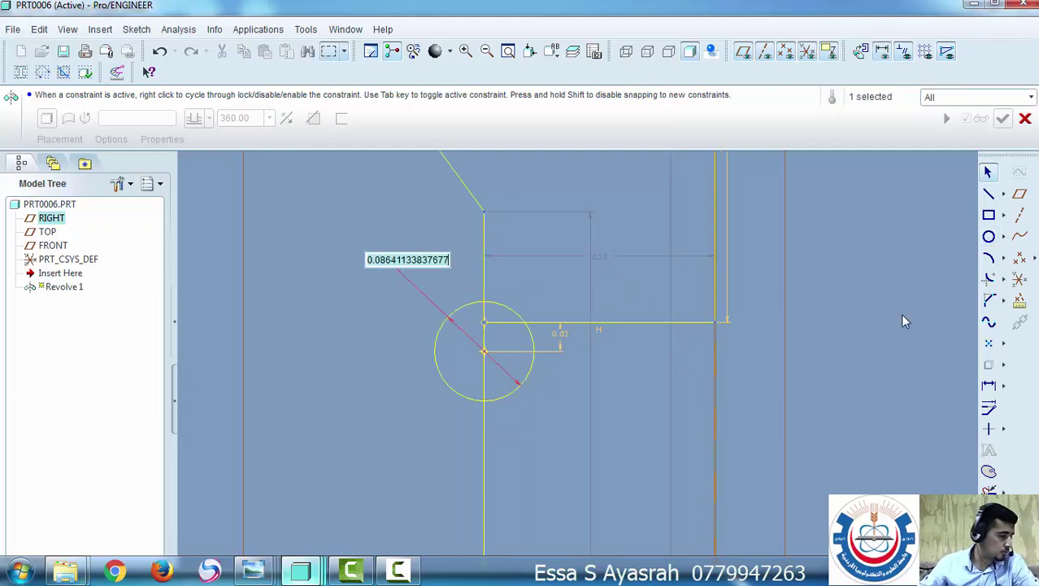
text(0.0)
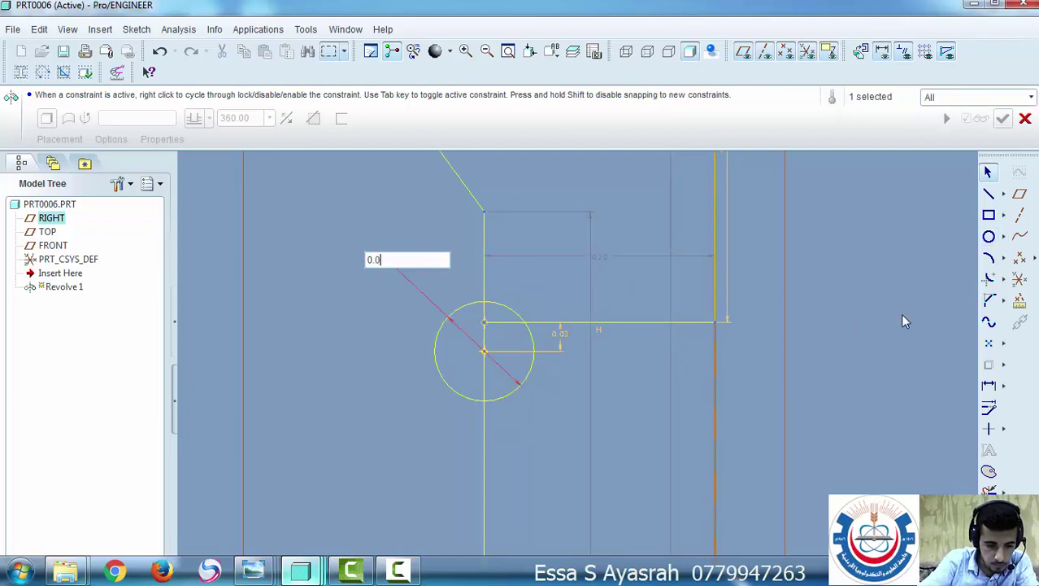
text(5)
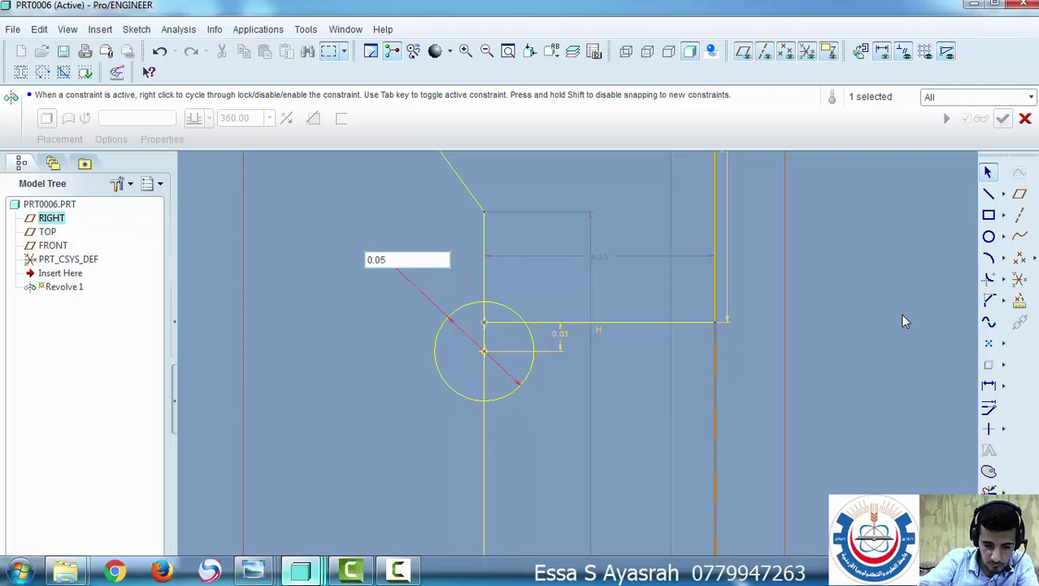
text(12)
key(Return)
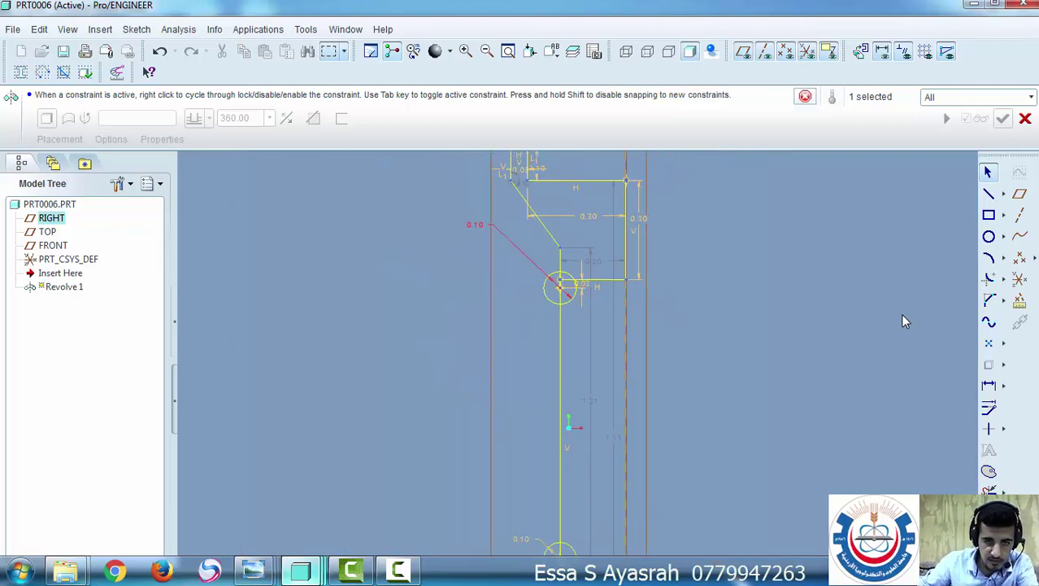
Trim the sloped line, the vertical segment joining it to the circle, and the circle's upper arc and horizontal segment on the axis side
scroll(592, 245, up, 3)
scroll(590, 268, down, 3)
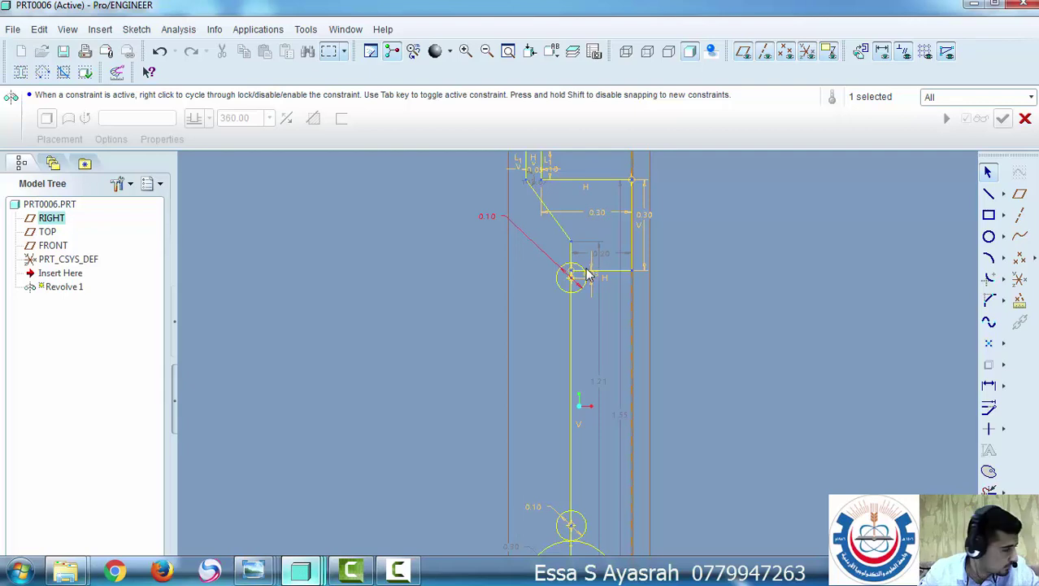
scroll(589, 273, down, 1)
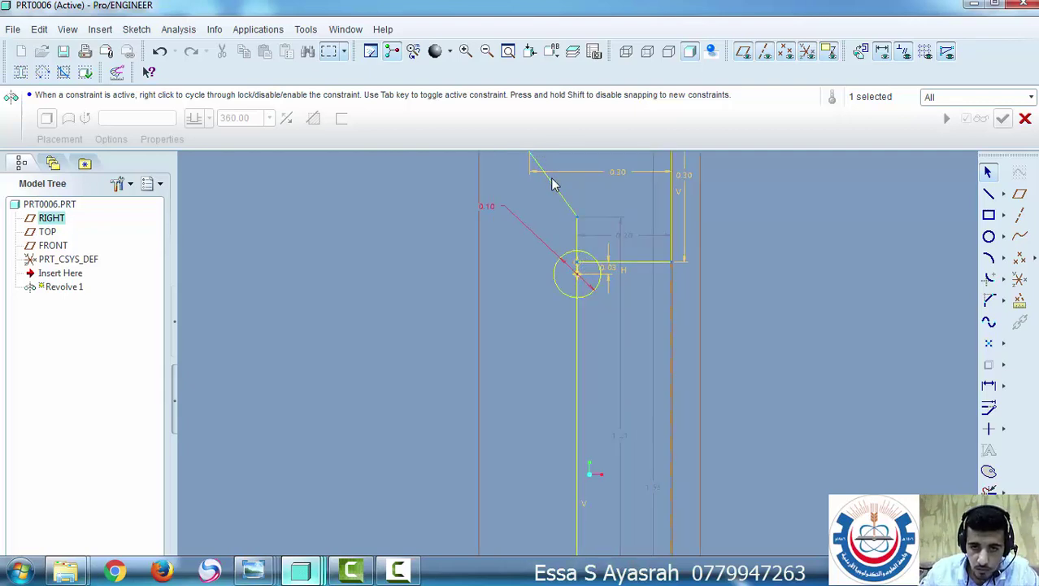
scroll(553, 182, up, 3)
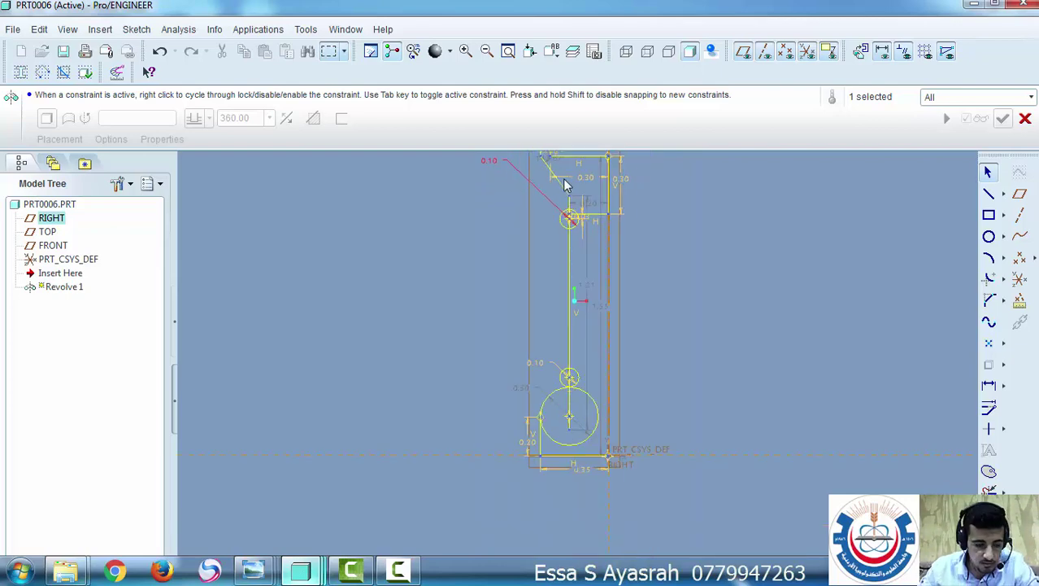
scroll(565, 185, down, 4)
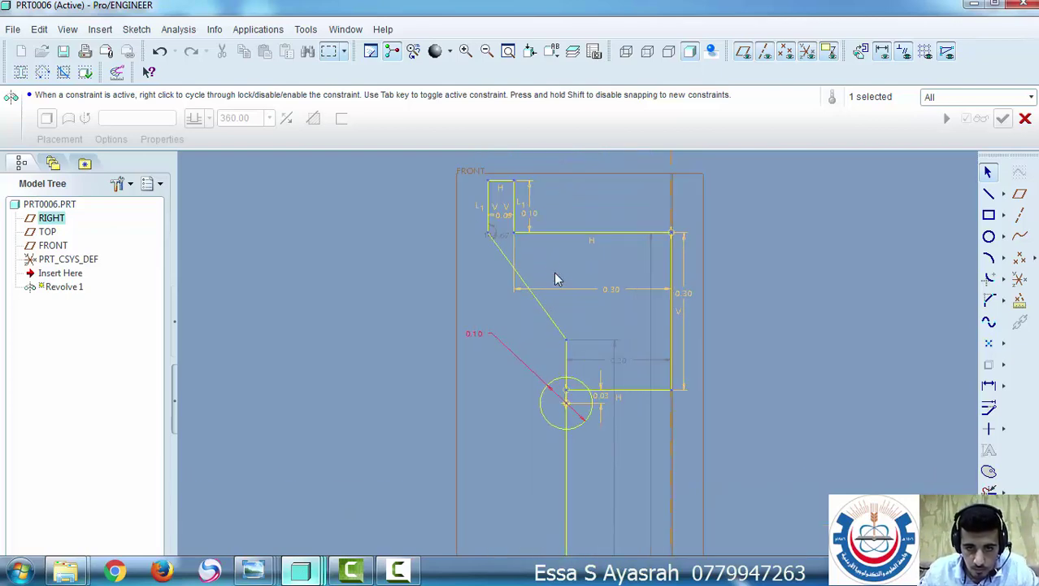
scroll(549, 256, down, 2)
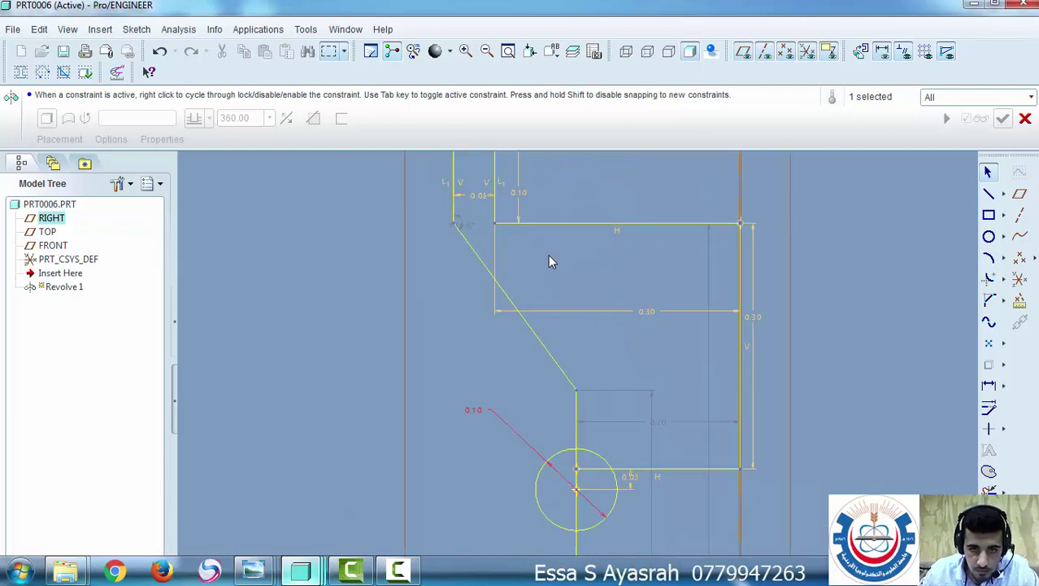
click(989, 487)
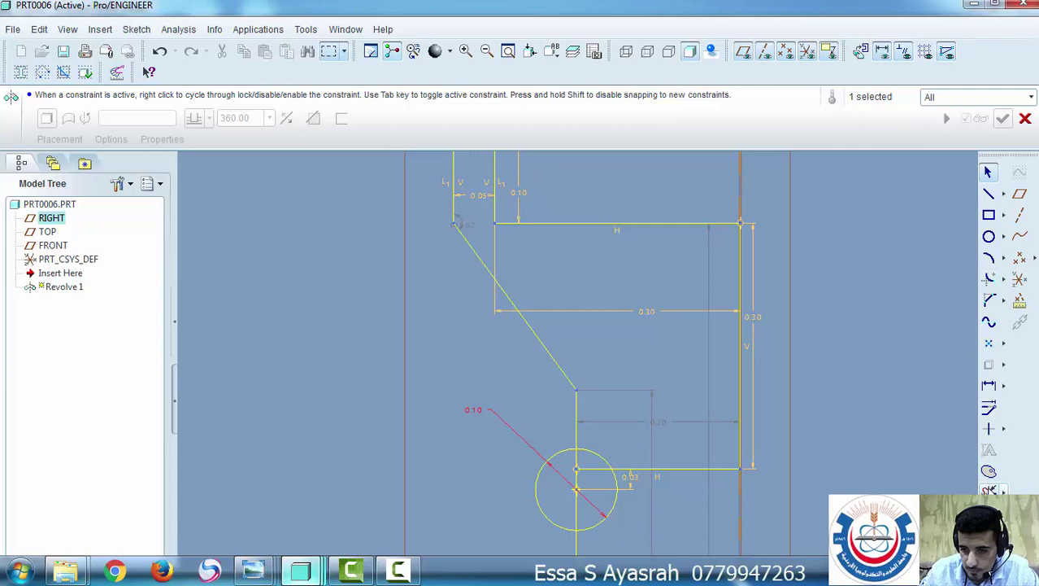
click(578, 418)
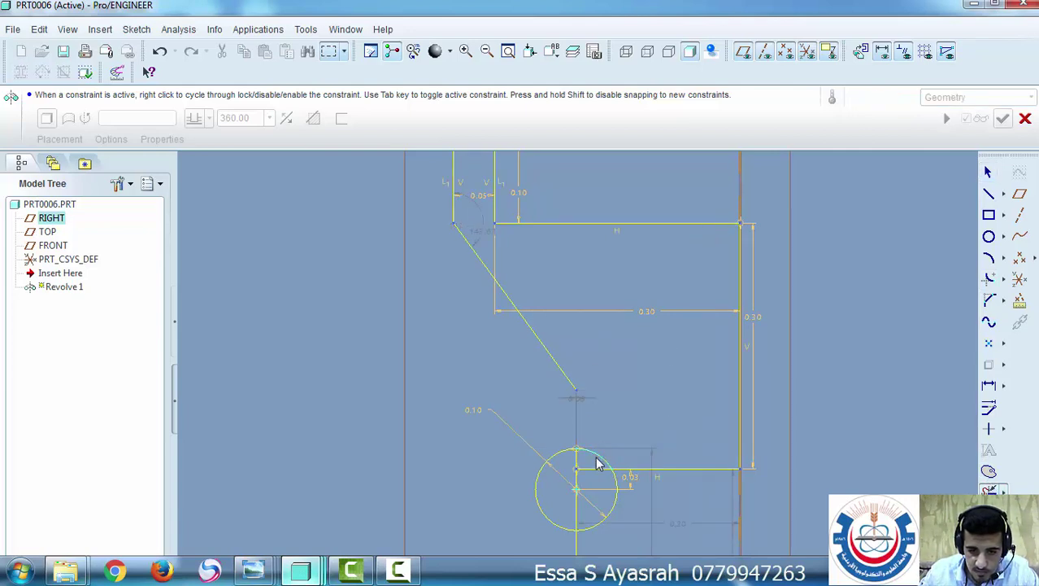
click(598, 455)
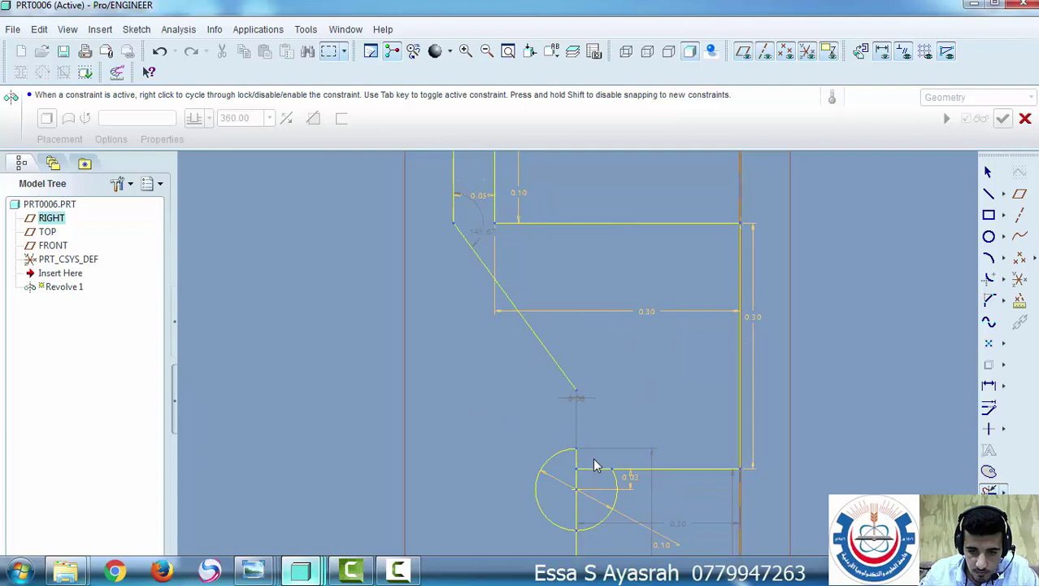
click(598, 478)
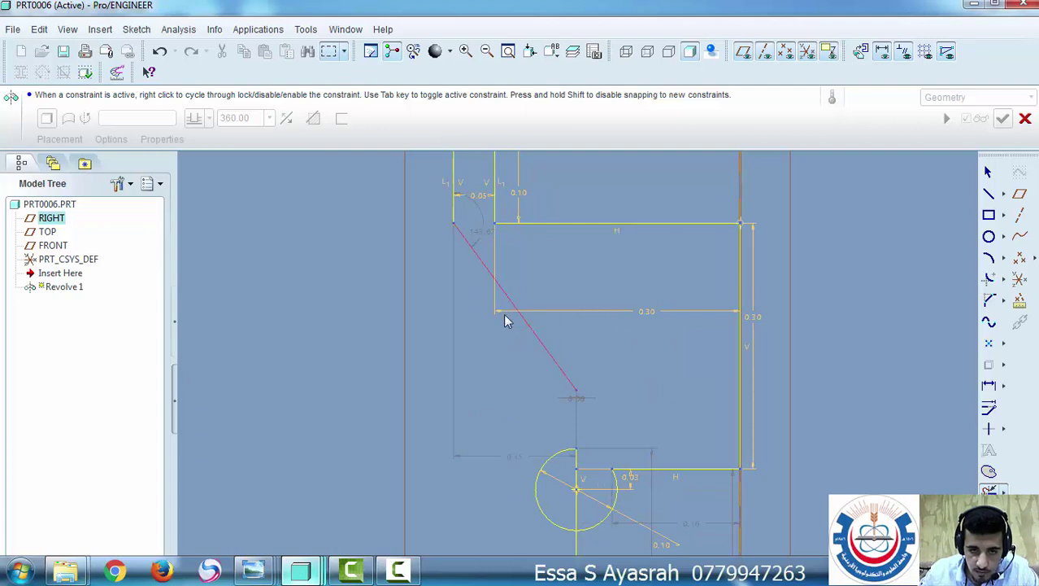
click(498, 283)
Draw a sloped line from the lower end of the rim's outer vertical line to the top of the 0.10 circle
click(989, 194)
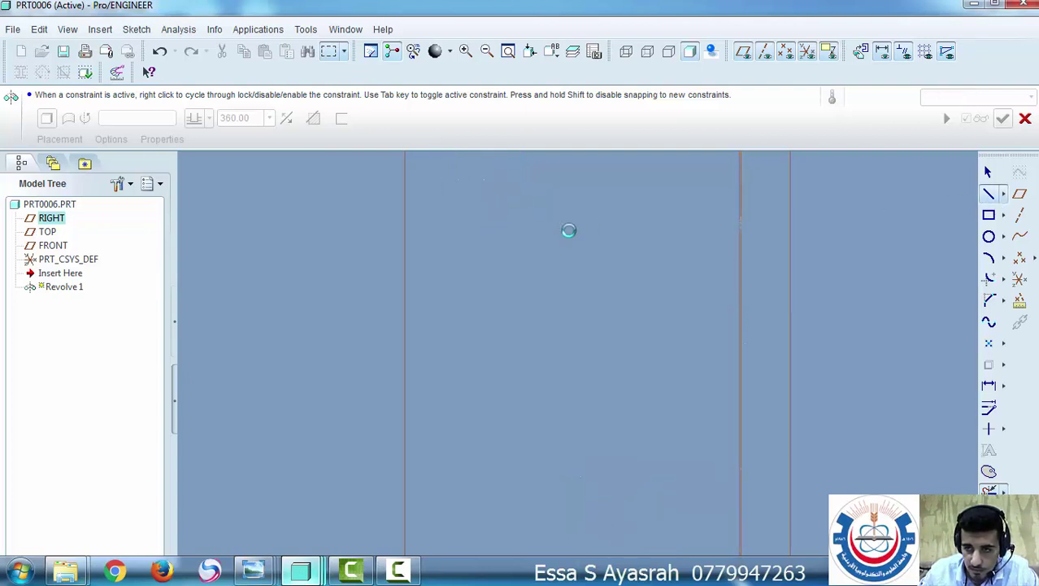
click(454, 223)
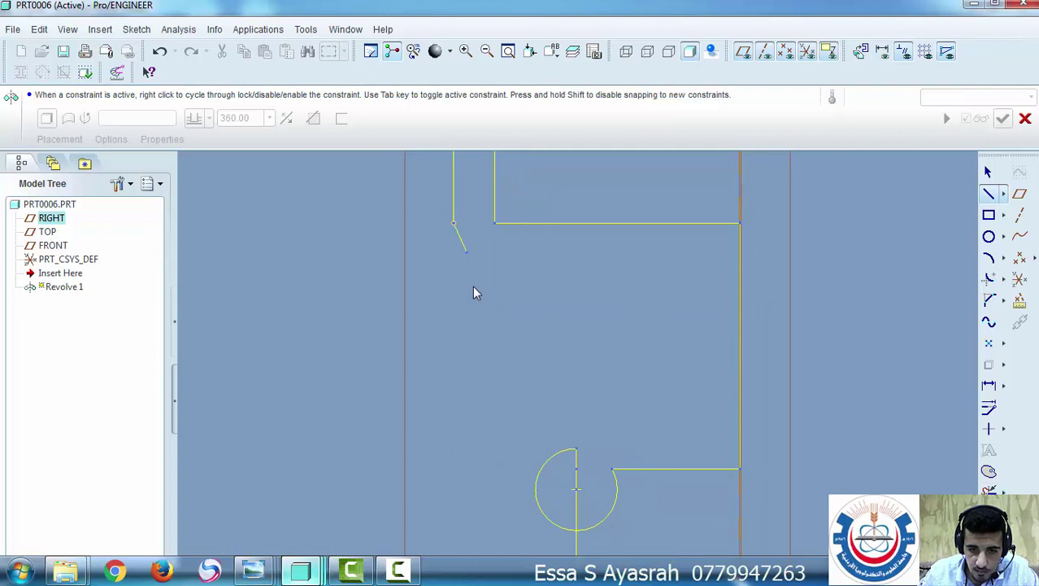
click(575, 447)
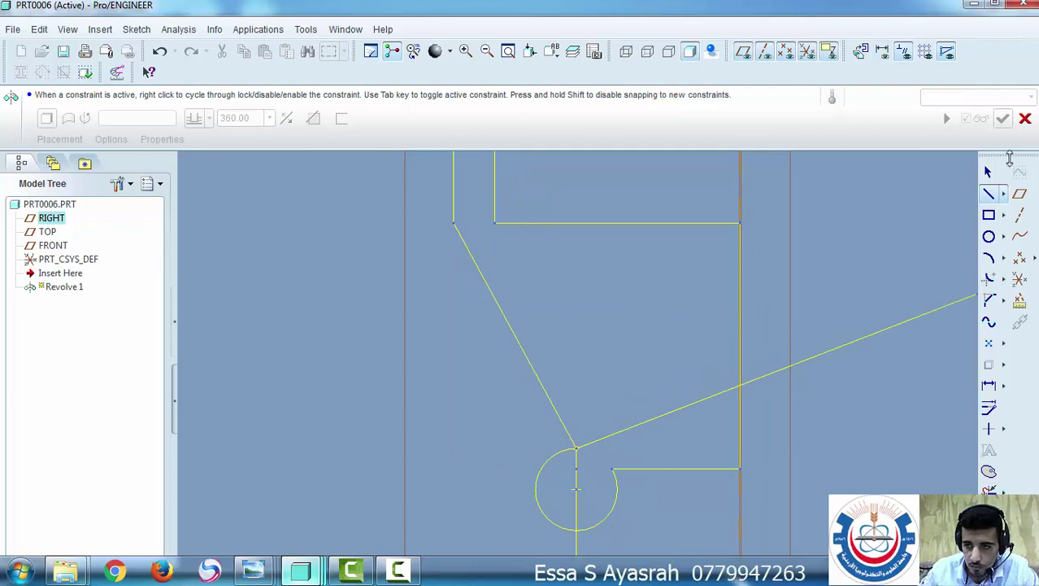
click(989, 172)
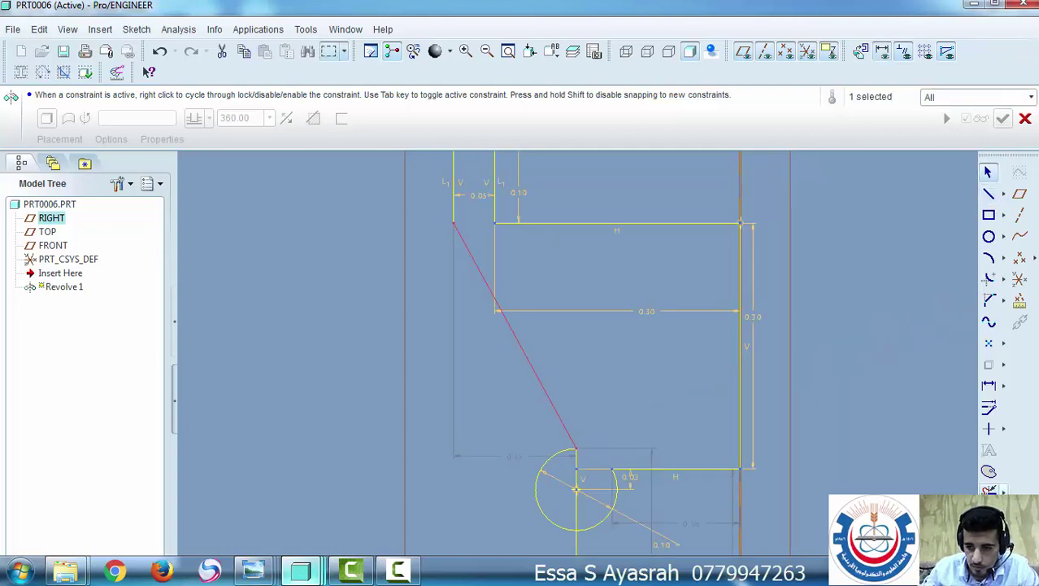
Trim the circle's remaining arc on the axis side and undo the stray trim made after it
click(784, 470)
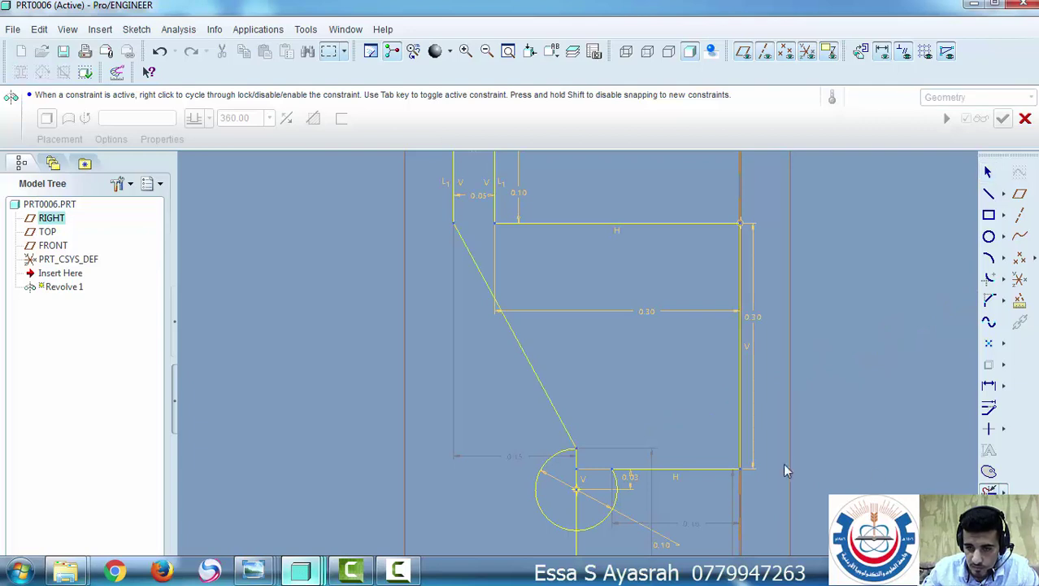
click(623, 482)
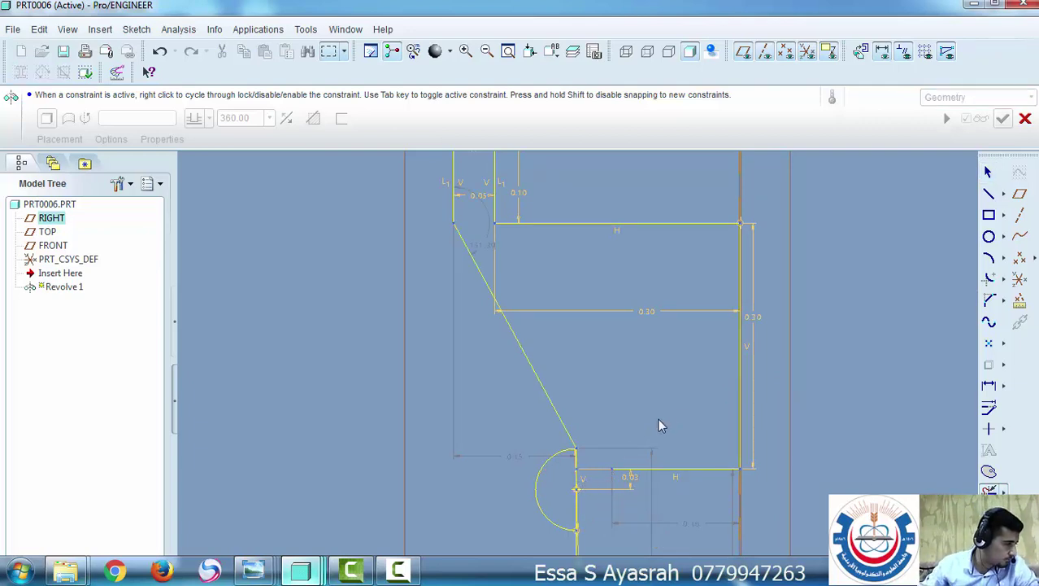
scroll(672, 414, down, 2)
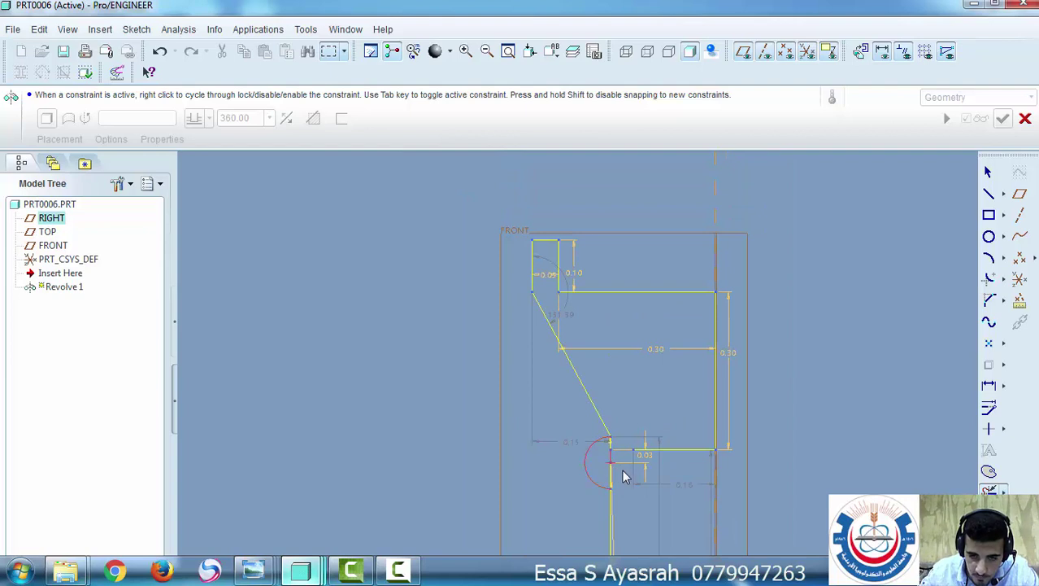
key(ctrl+z)
key(ctrl+z)
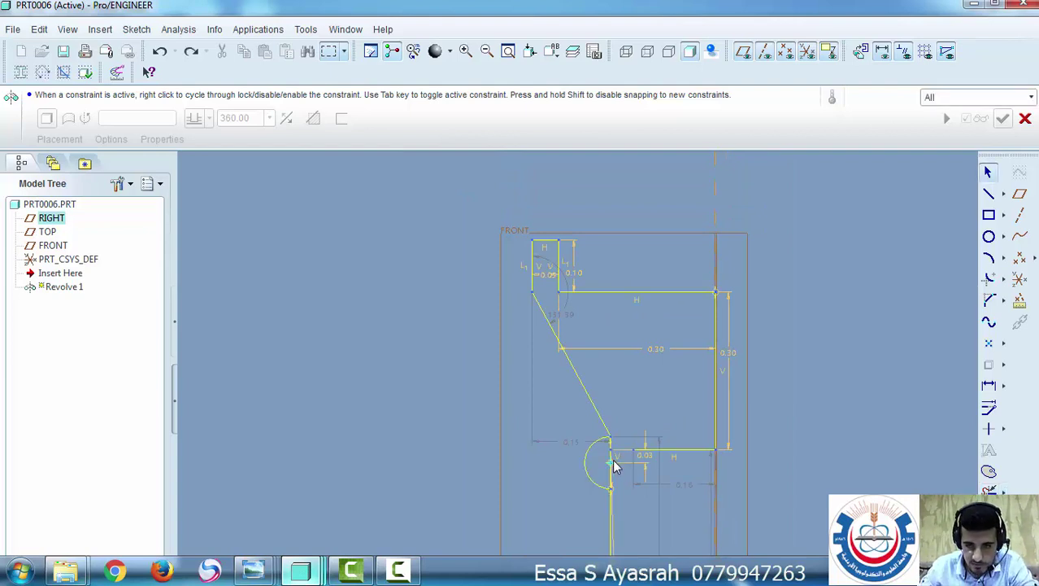
Trim the vertical shaft line segments that close off the upper semicircle, leaving only its outer arc
scroll(612, 465, up, 4)
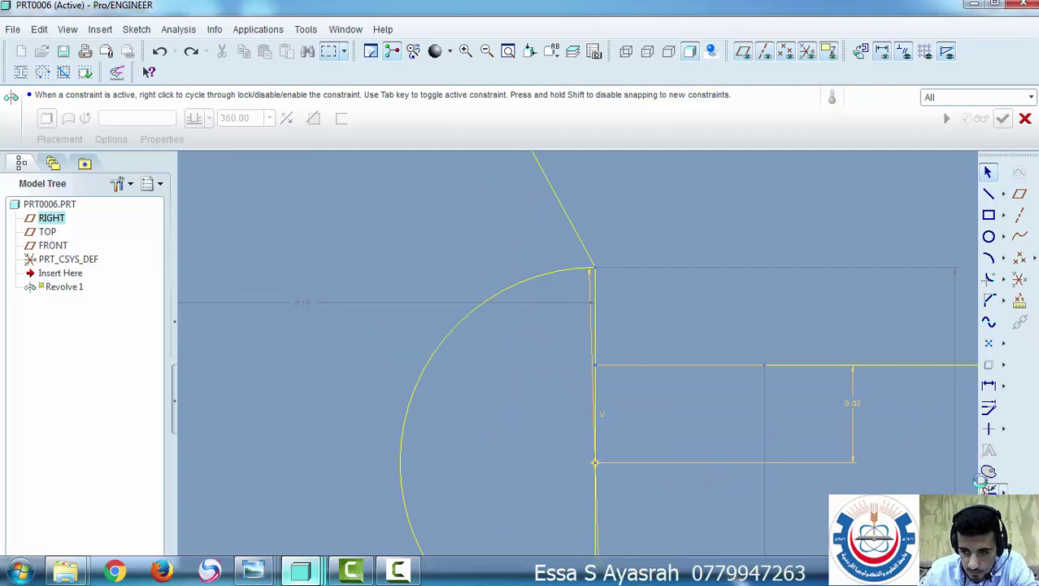
click(989, 491)
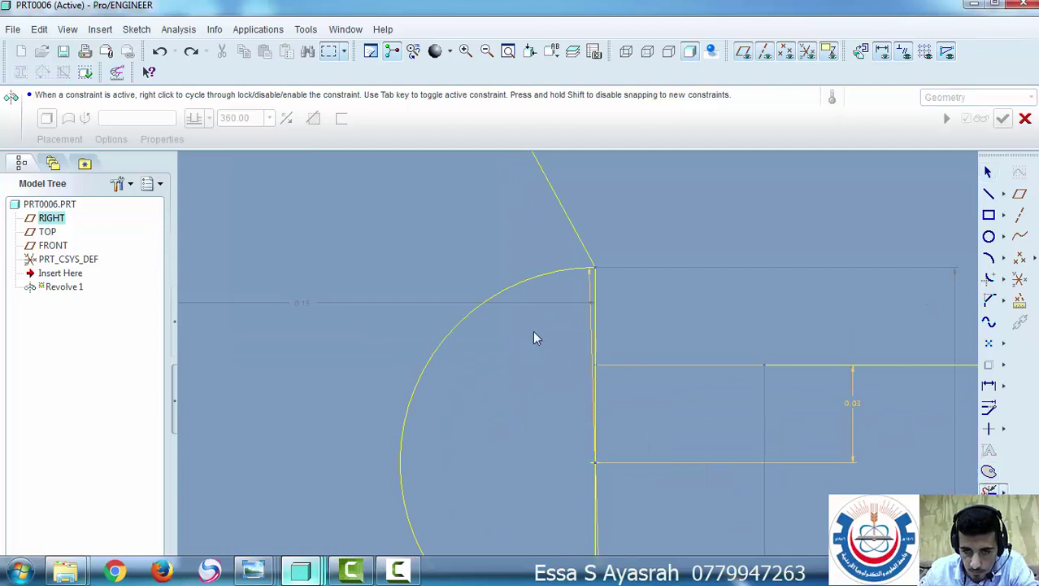
click(600, 392)
drag(572, 462, 655, 439)
scroll(753, 401, up, 10)
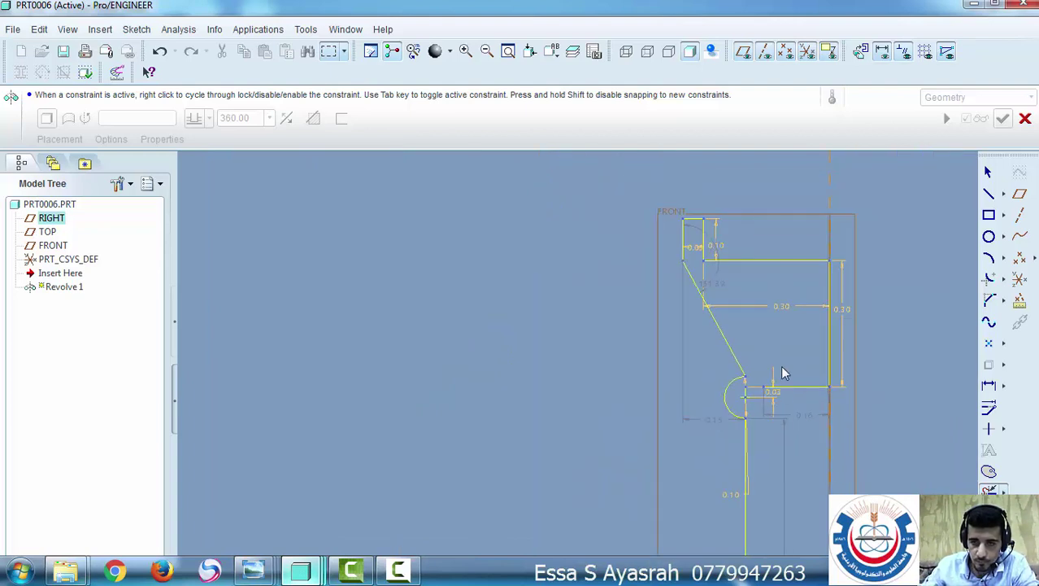
Remove the vertical axis line segment between the upper and lower horizontal lines
scroll(781, 379, down, 3)
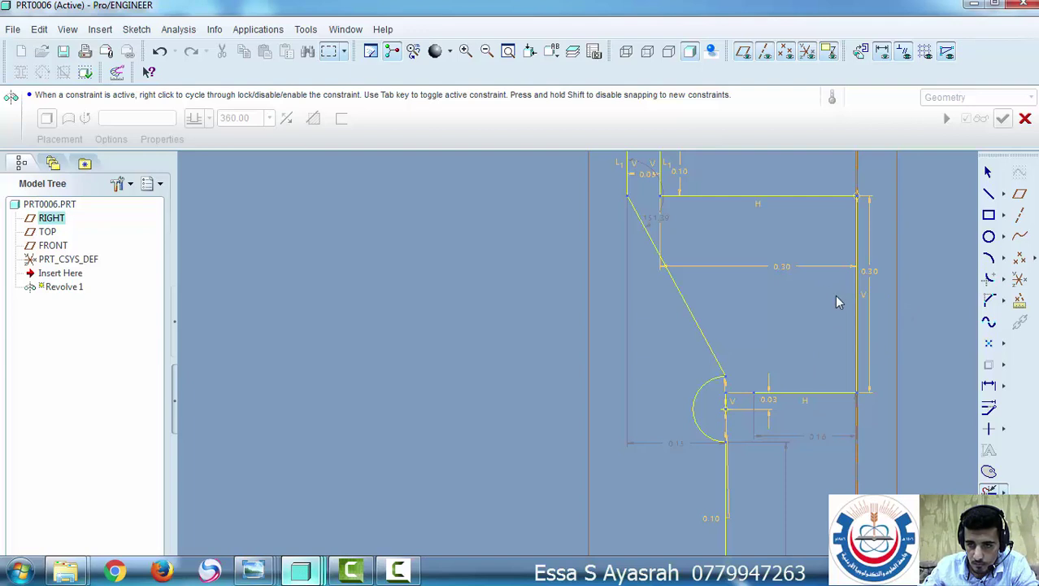
click(856, 325)
key(Delete)
scroll(817, 342, down, 1)
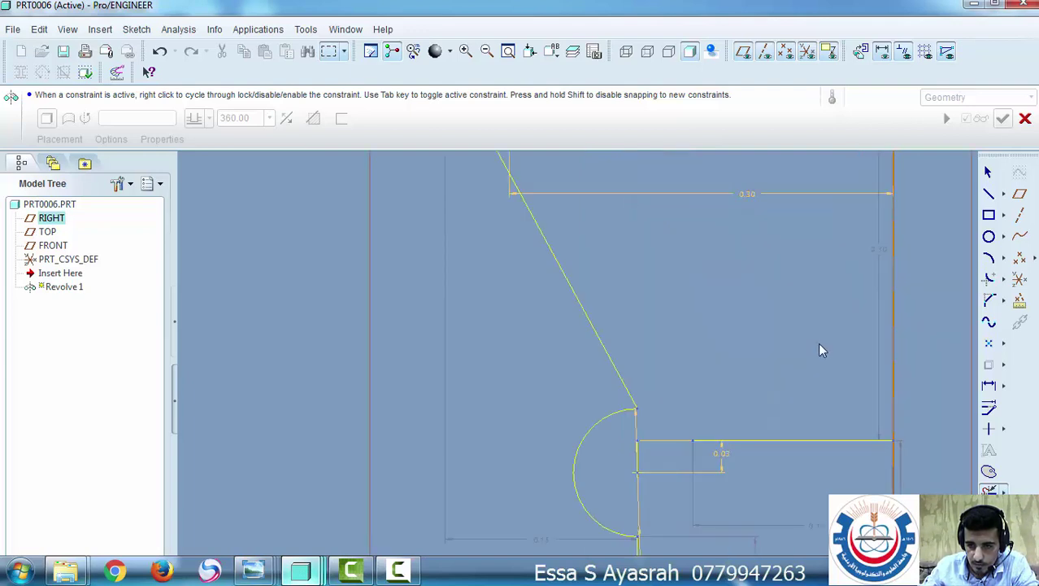
scroll(819, 340, up, 4)
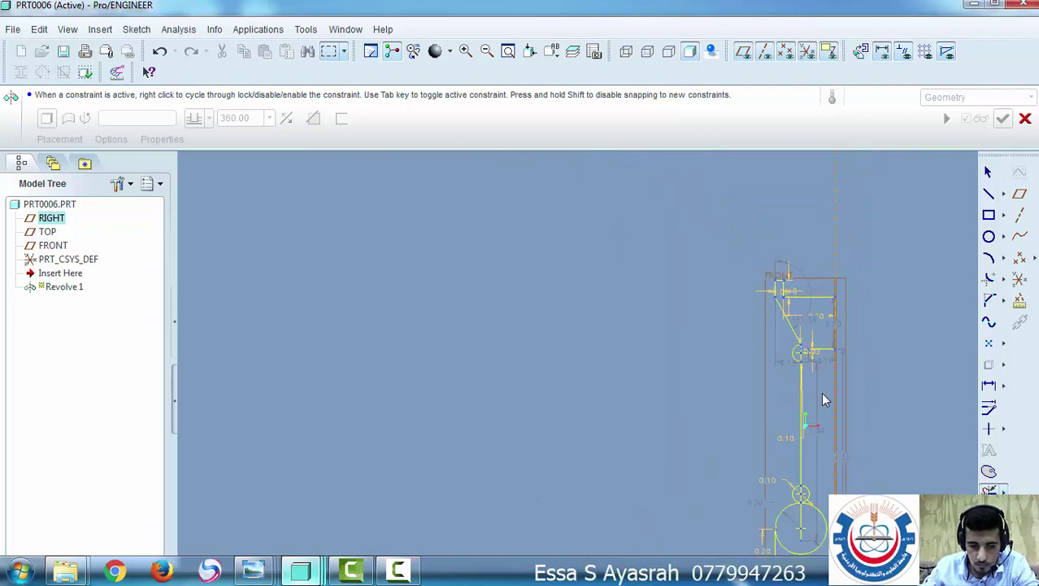
Draw a vertical line down the axis from the upper horizontal line's inner end to the base line's inner end at the origin
mouse_move(821, 393)
shift+middle_down()
mouse_move(703, 364)
mouse_move(633, 316)
shift+middle_up()
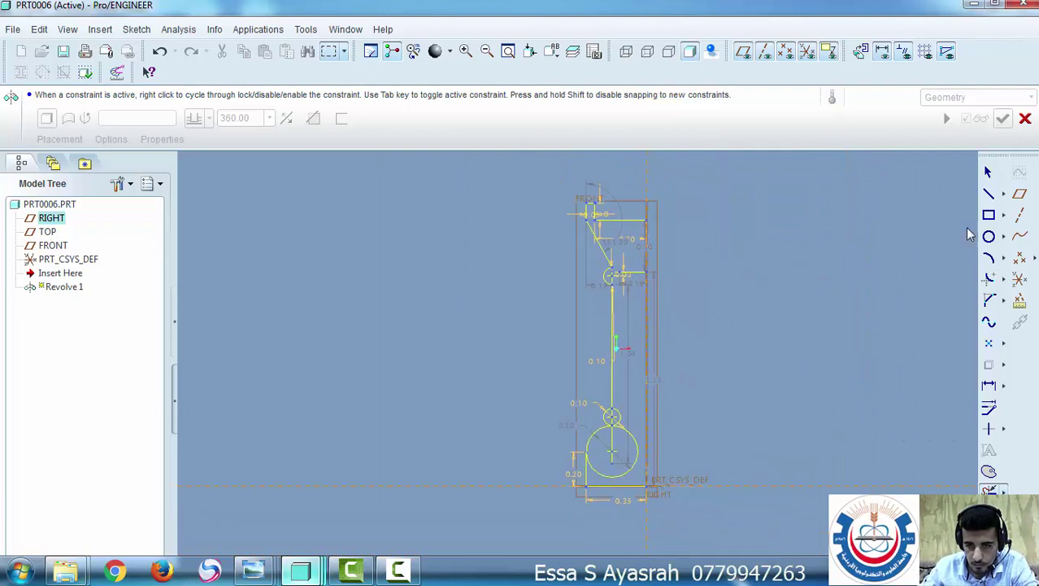
click(987, 194)
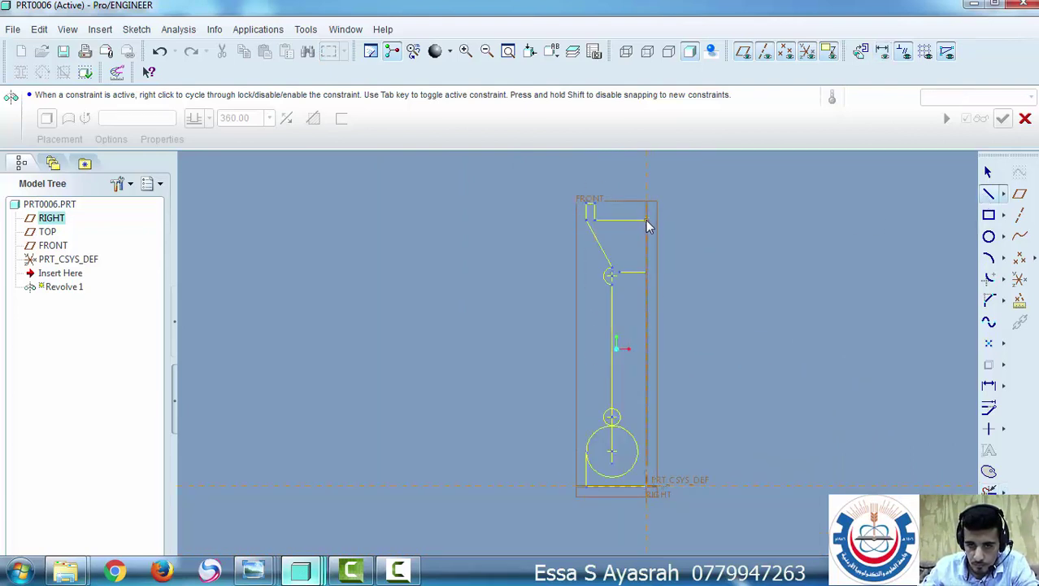
click(647, 220)
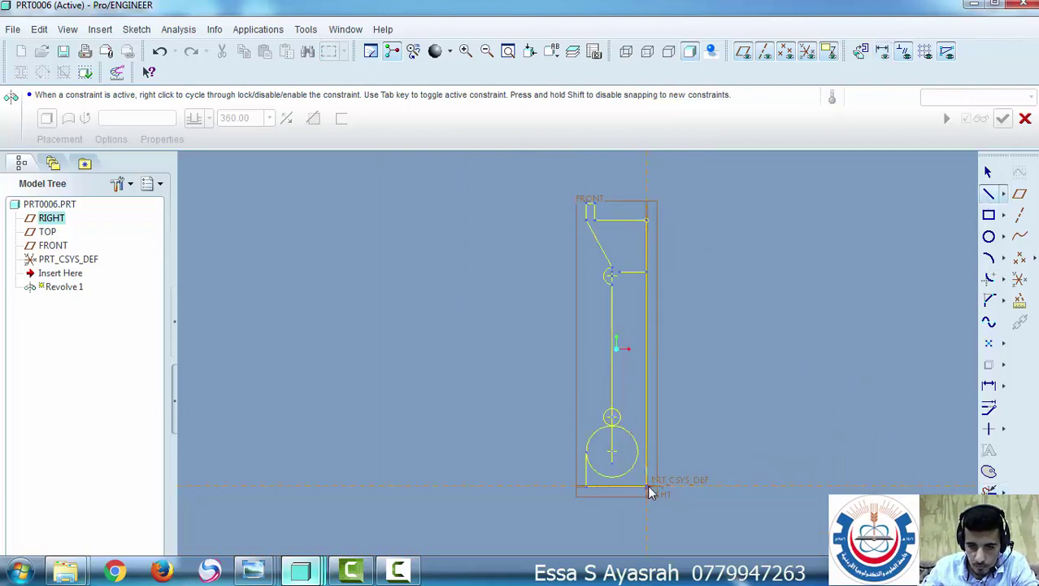
click(648, 488)
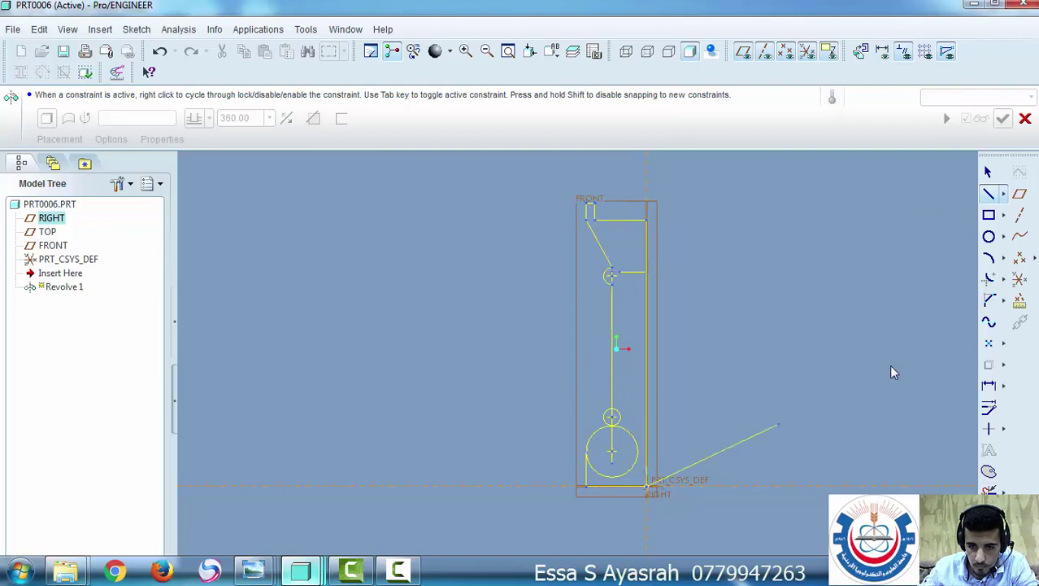
click(988, 173)
Remove the lower horizontal line between the upper semicircle and the axis
click(668, 340)
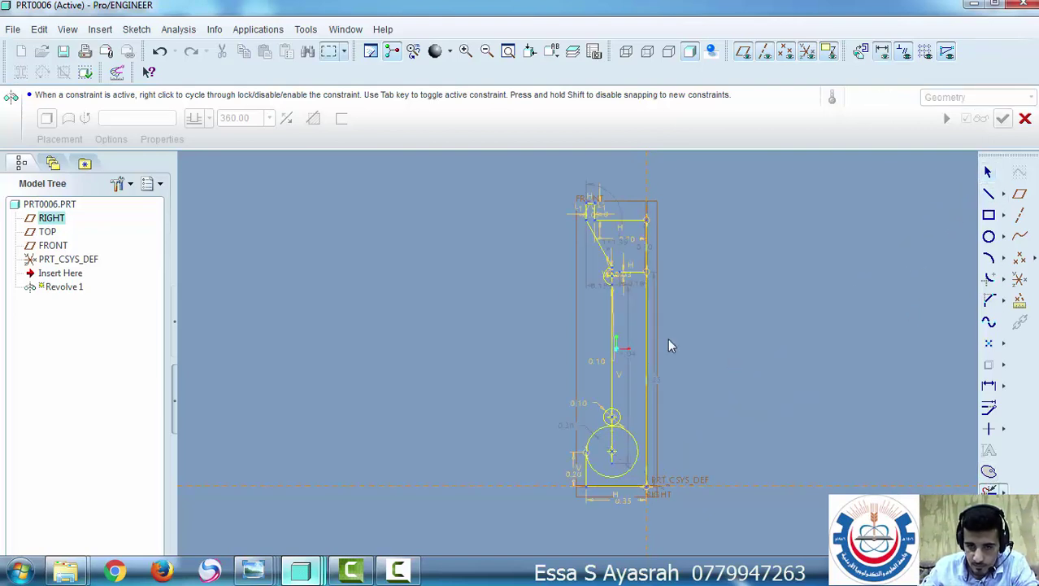
click(296, 572)
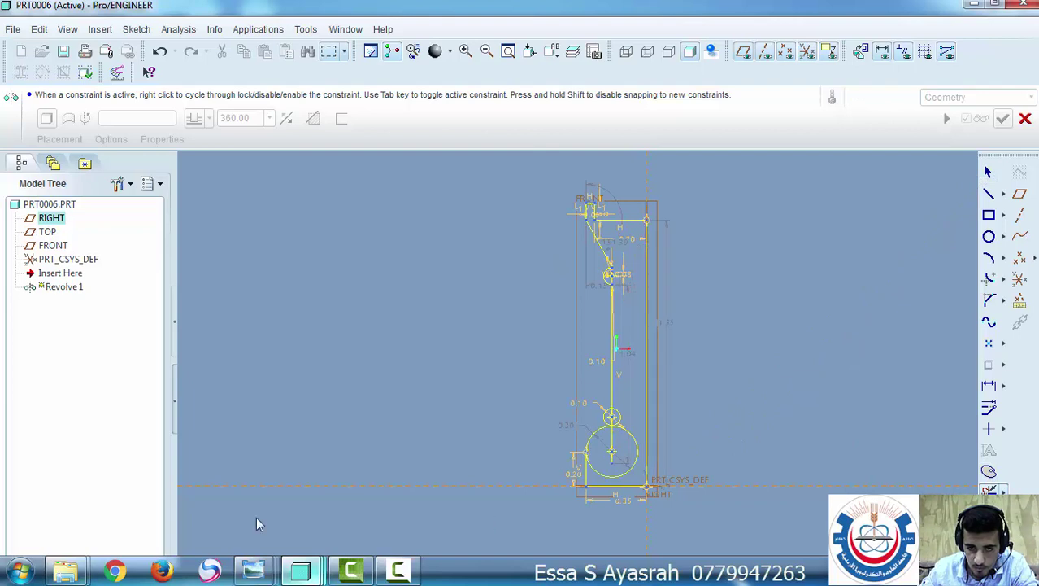
scroll(659, 293, down, 3)
scroll(545, 236, down, 6)
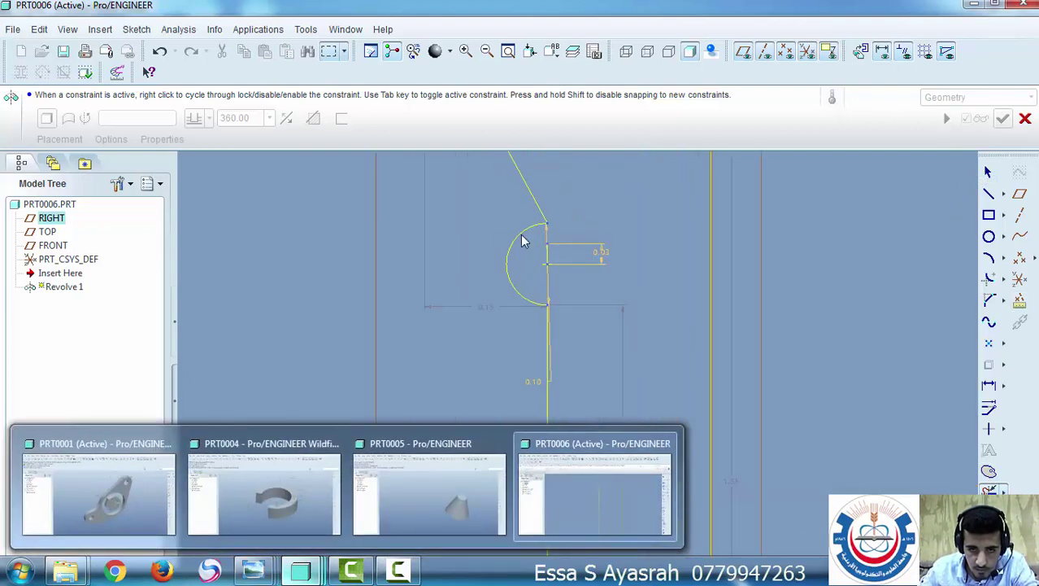
scroll(602, 394, down, 2)
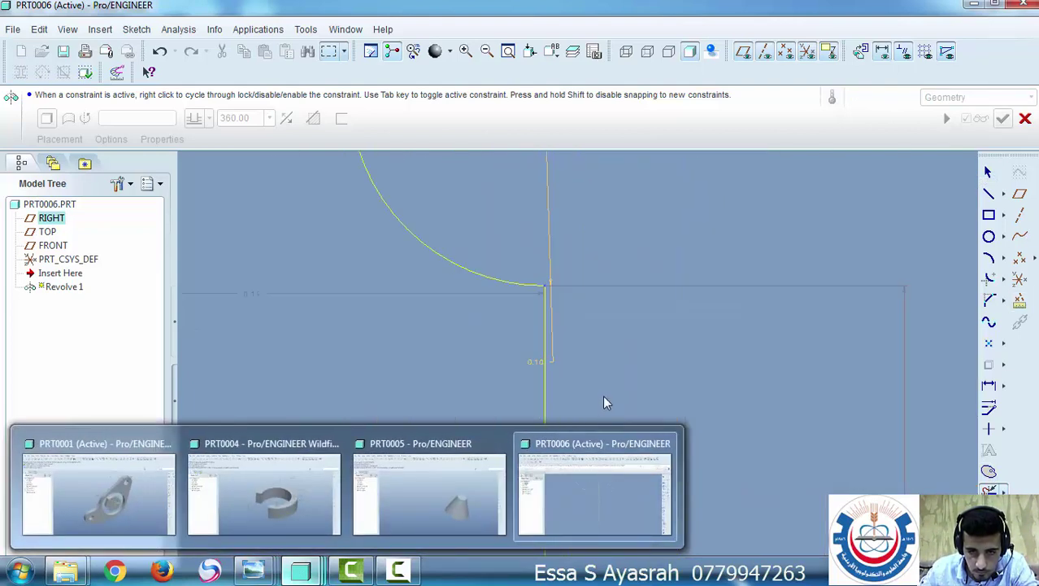
Trim the small lower circle to its outer semicircle, removing its inner half and the shaft line segment across it
scroll(625, 361, up, 5)
scroll(619, 349, up, 4)
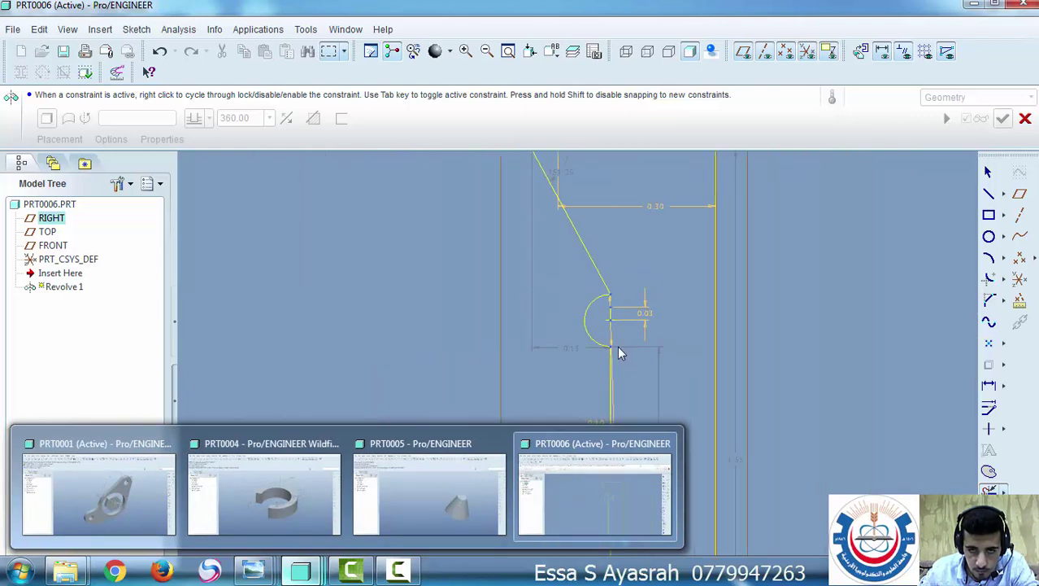
scroll(598, 256, down, 2)
scroll(778, 374, down, 3)
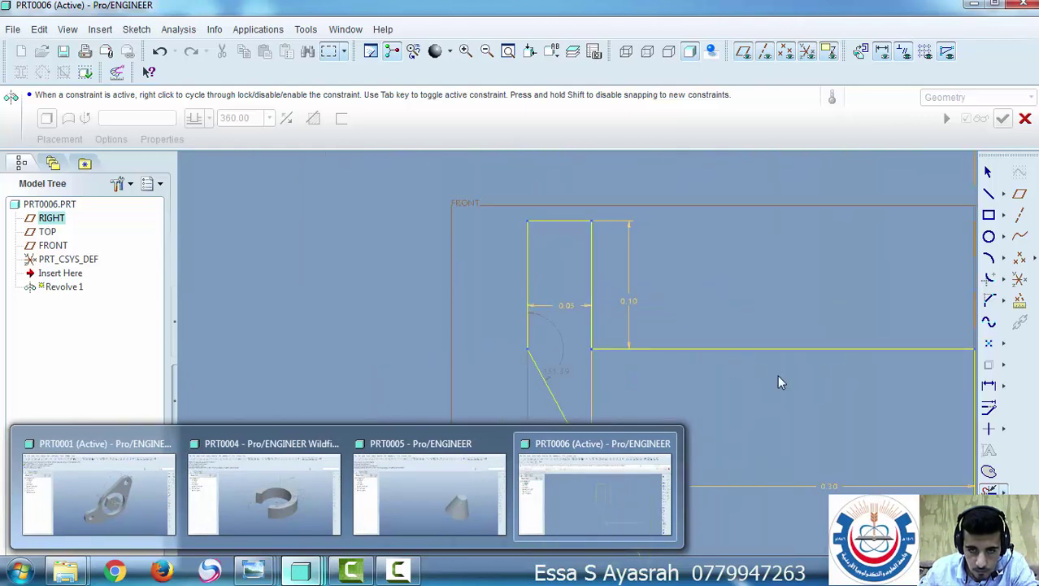
scroll(838, 388, up, 5)
scroll(653, 332, up, 3)
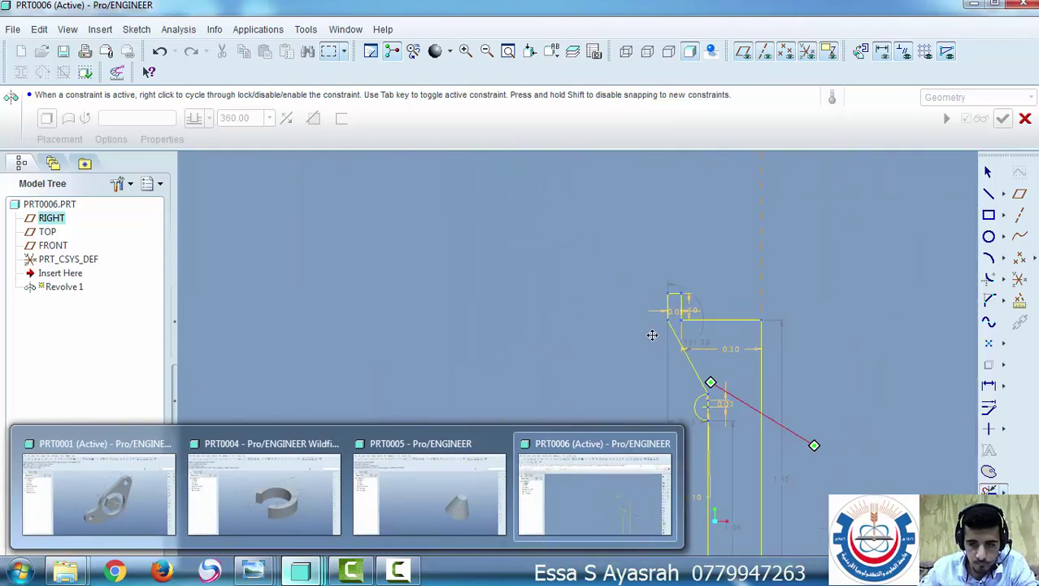
scroll(545, 354, down, 3)
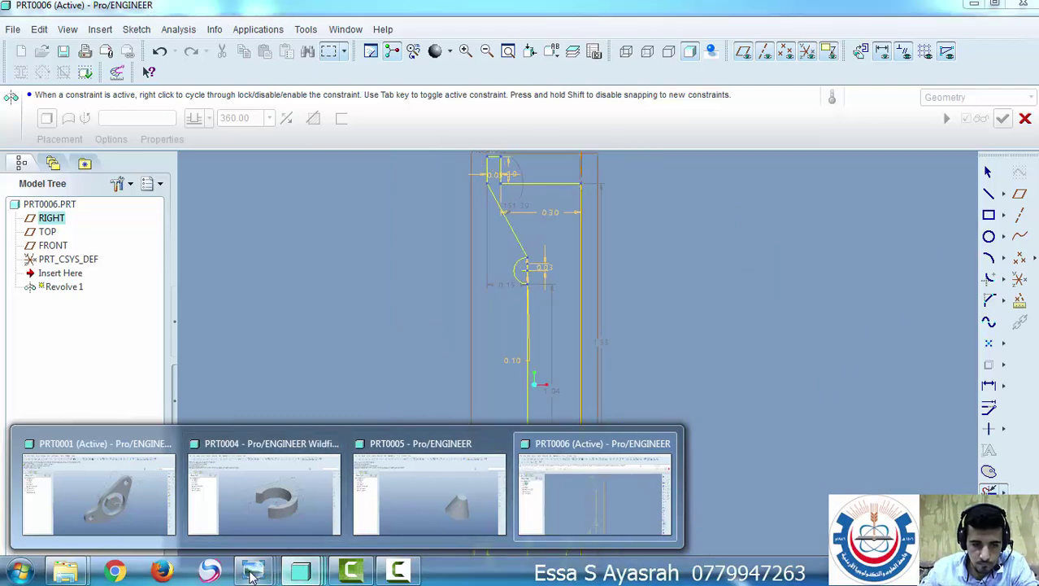
mouse_move(253, 574)
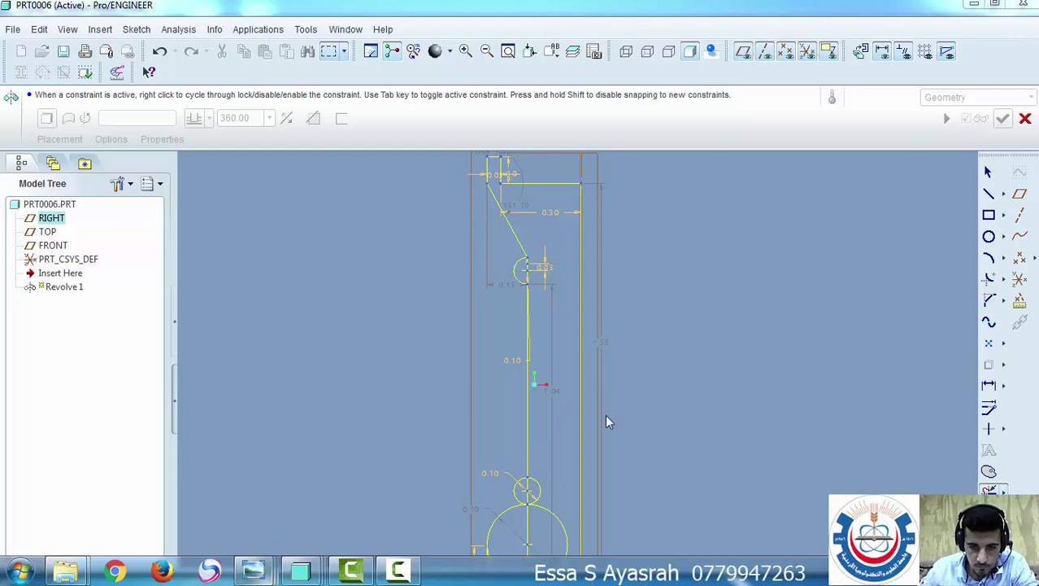
scroll(732, 391, up, 2)
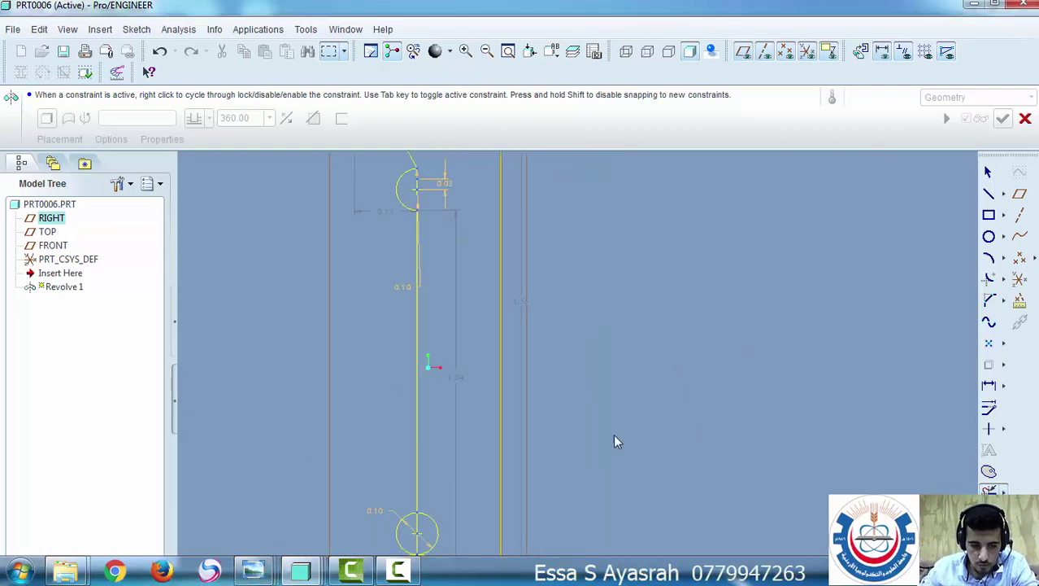
mouse_move(587, 443)
shift+middle_down()
mouse_move(673, 287)
mouse_move(691, 287)
shift+middle_up()
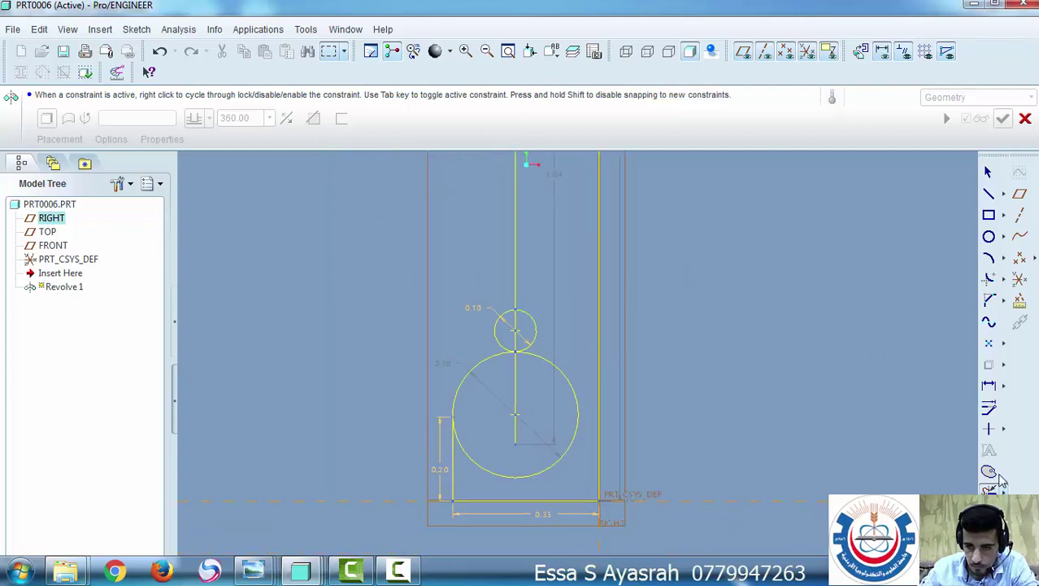
click(529, 350)
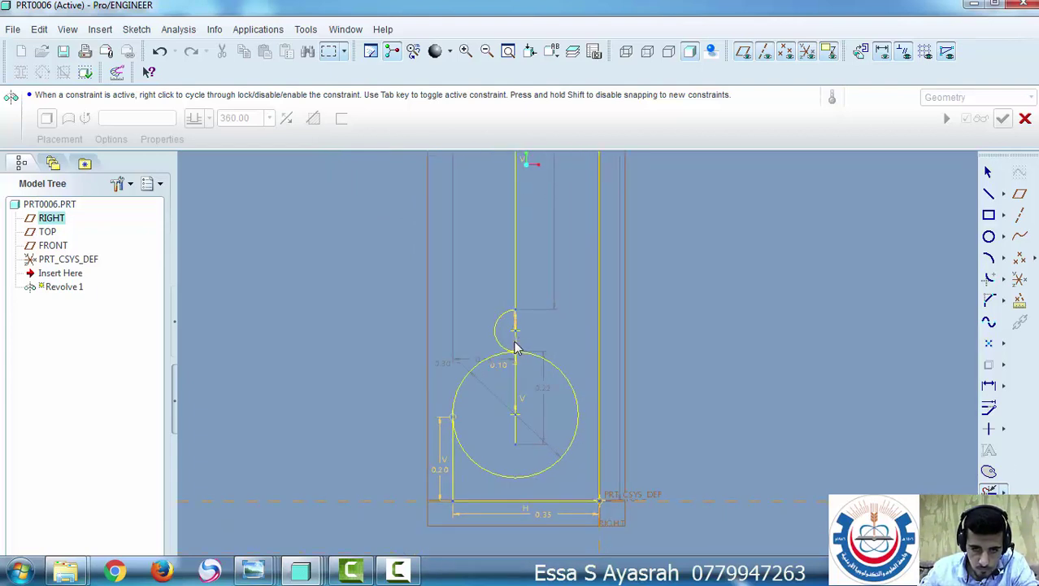
scroll(525, 354, up, 3)
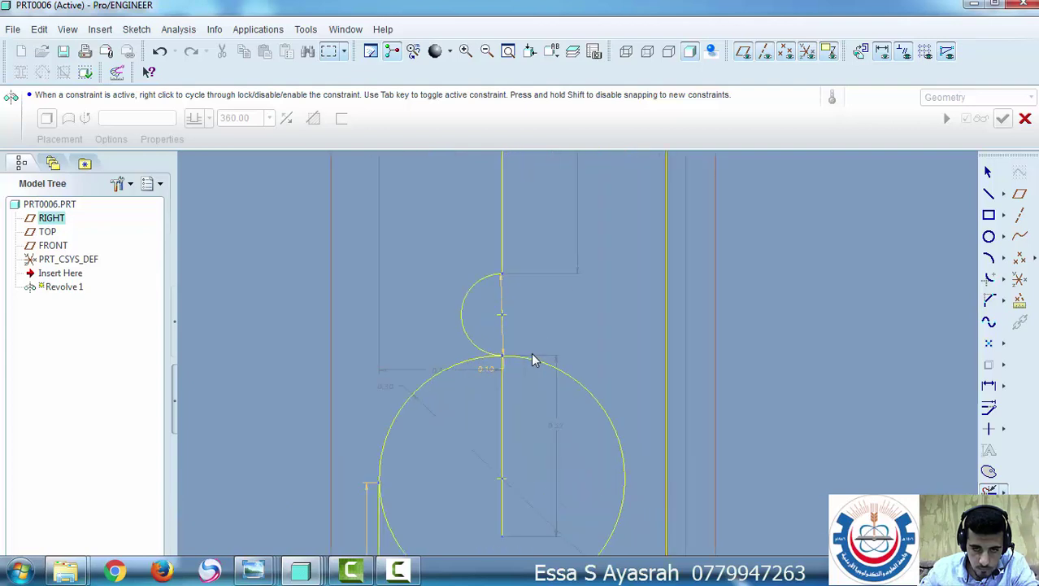
middle_click(553, 402)
Try to trim the bottom of the large lower circle and undo the removal
scroll(537, 398, down, 3)
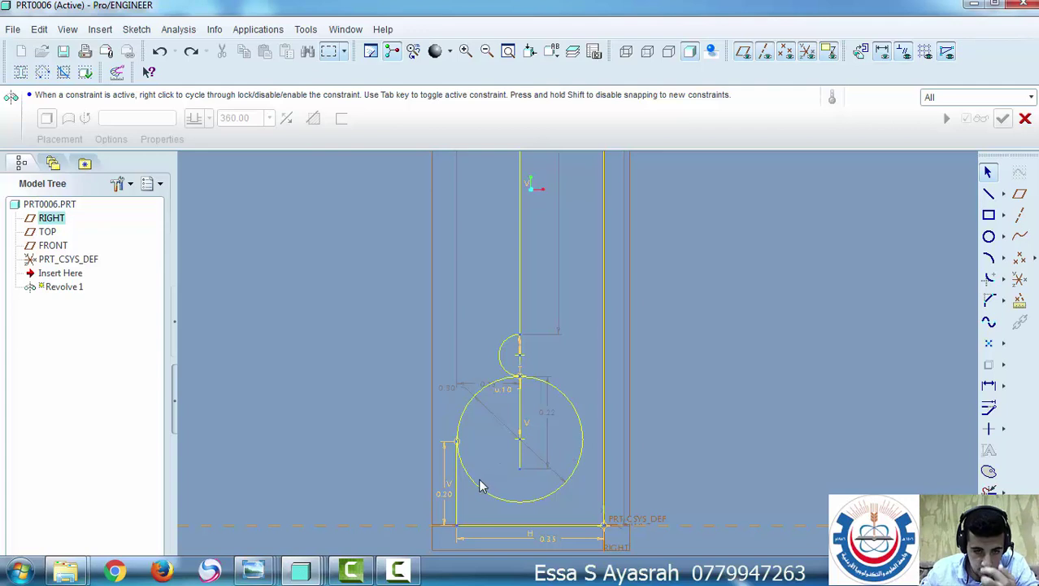
click(480, 491)
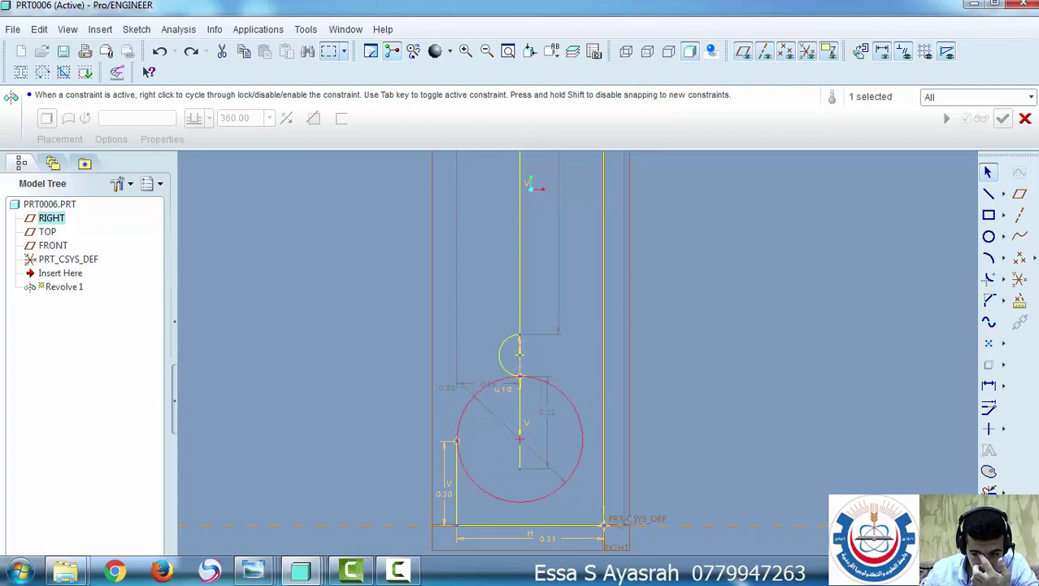
click(576, 508)
click(519, 500)
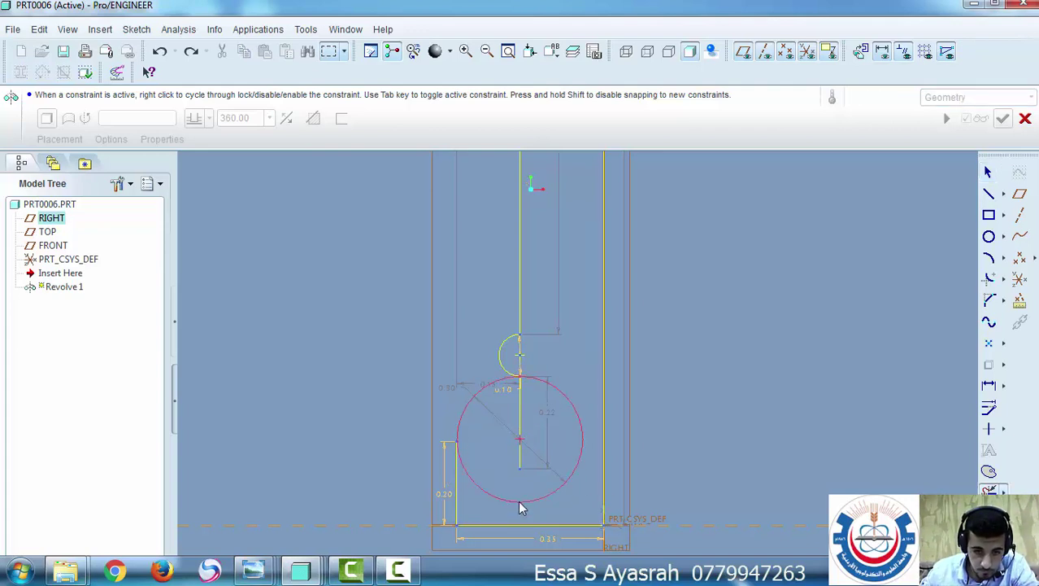
key(Delete)
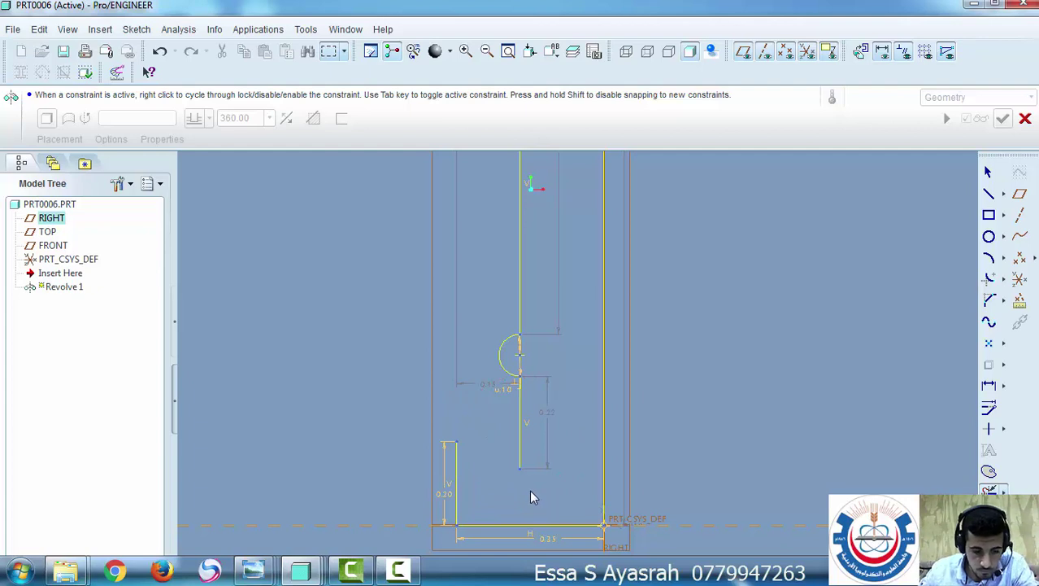
key(ctrl+z)
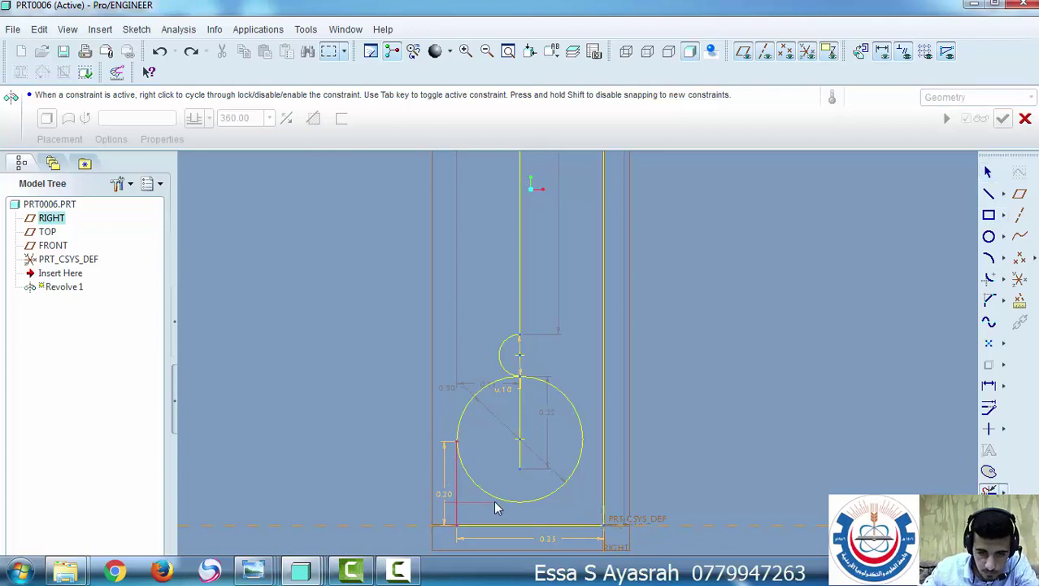
Replace the short outer vertical line with one from the large circle's leftmost point down to the base line's outer end
middle_click(459, 496)
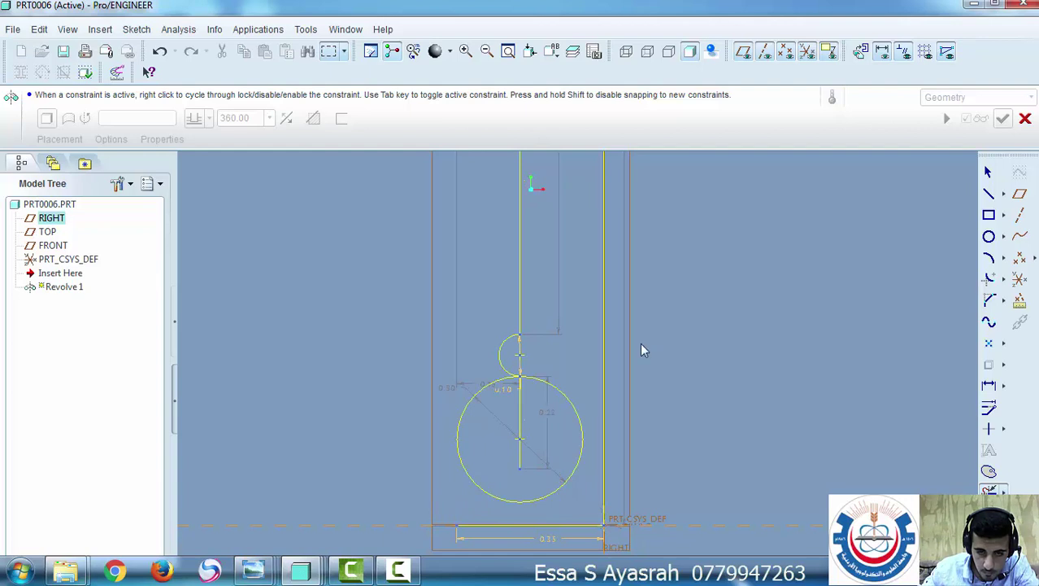
click(987, 194)
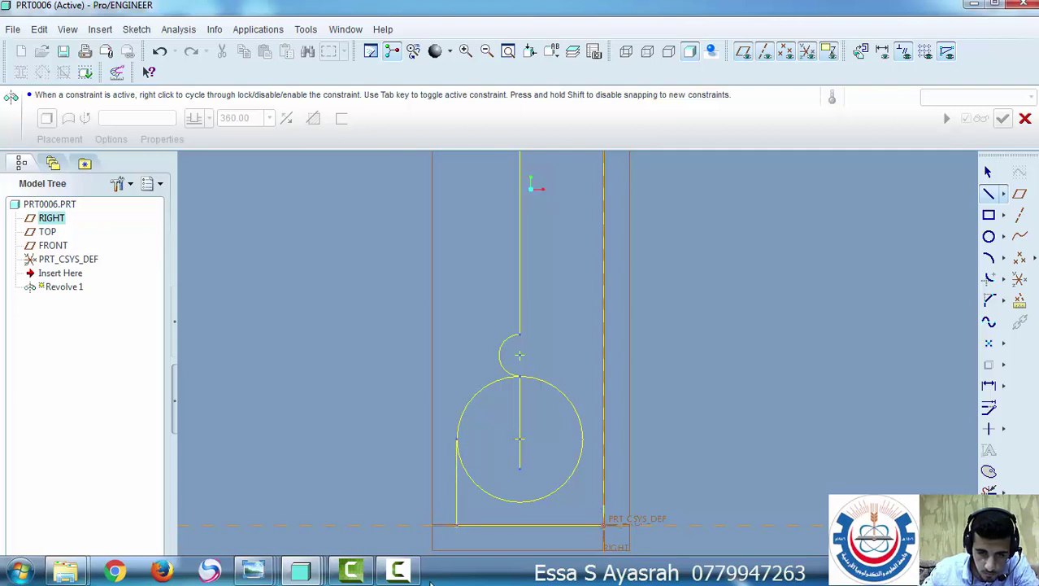
scroll(544, 505, up, 5)
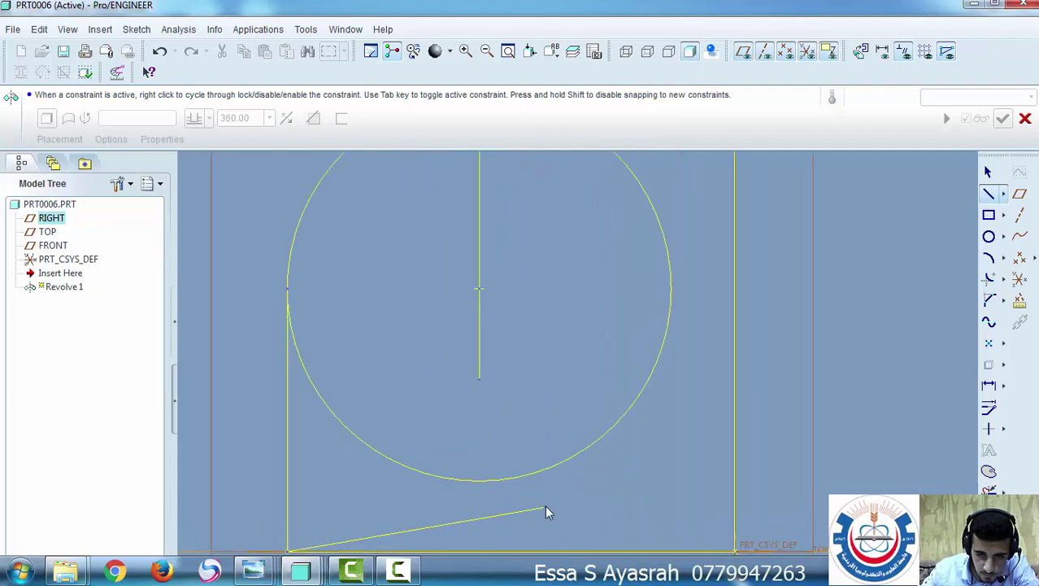
click(988, 173)
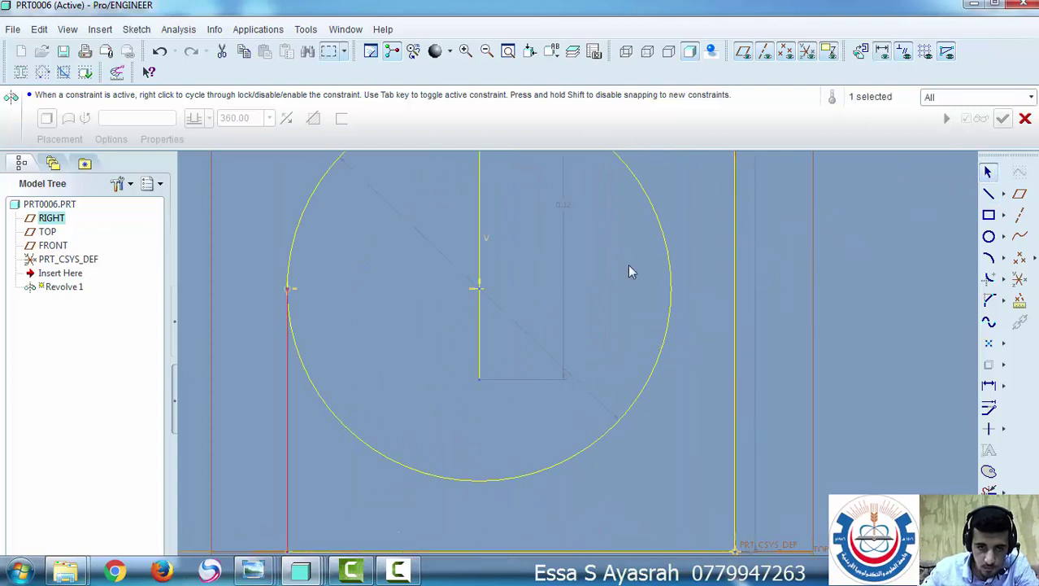
Trim the large lower circle to its upper outer quarter arc and remove the vertical line segments inside it
scroll(489, 346, down, 3)
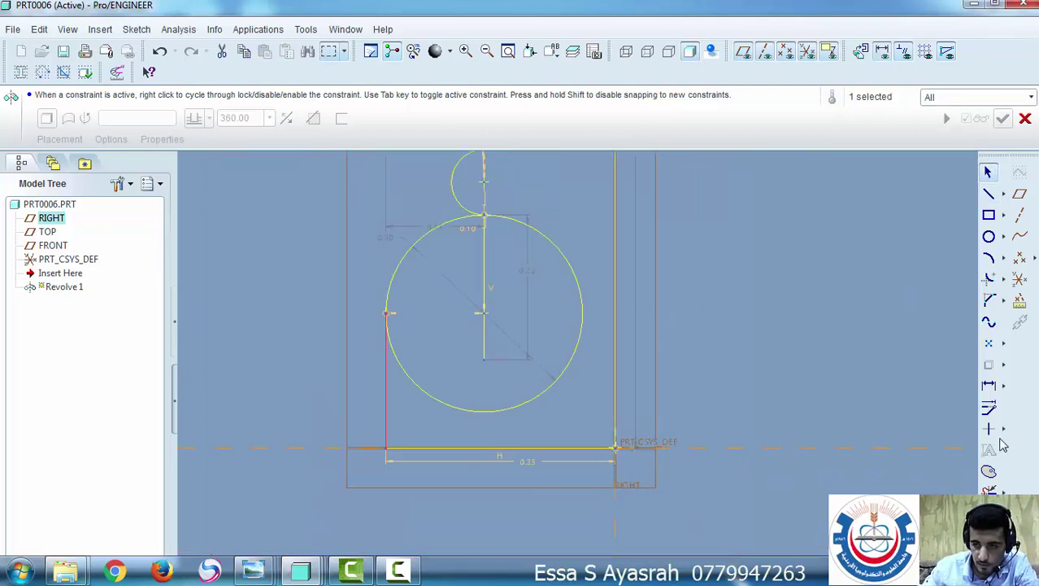
key(ctrl+alt+a)
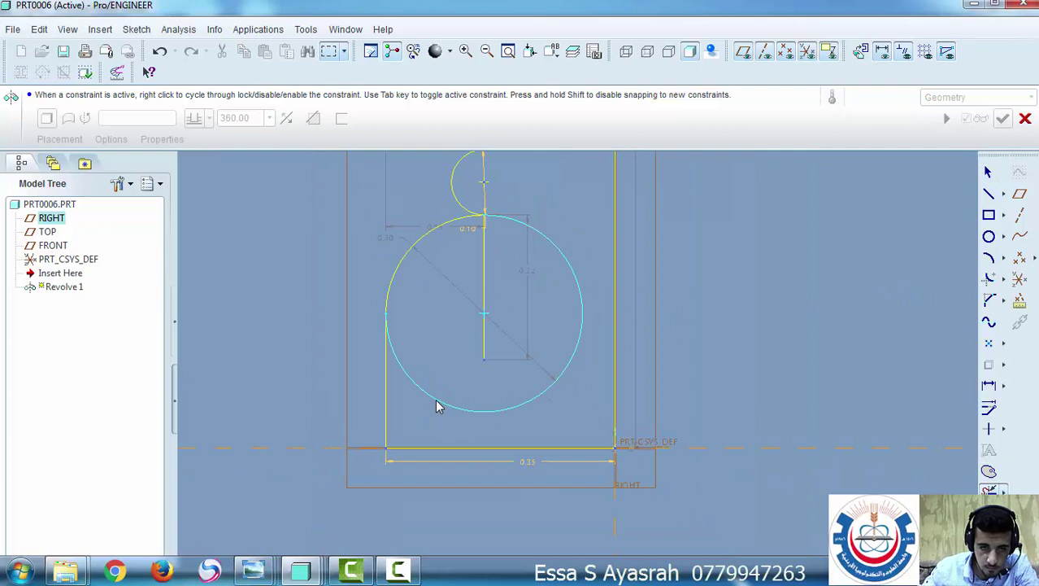
key(Delete)
key(ctrl+z)
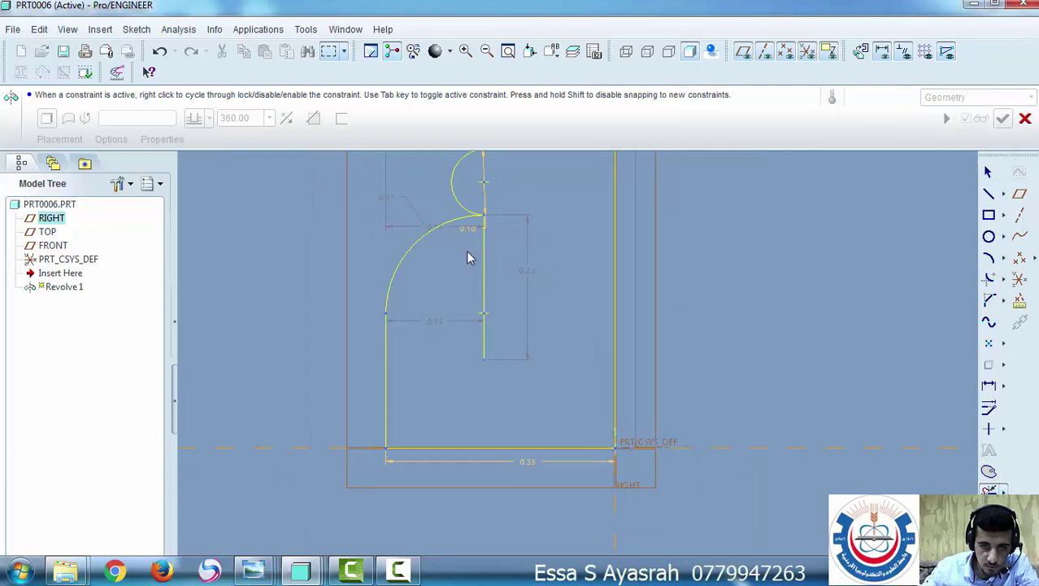
key(ctrl+z)
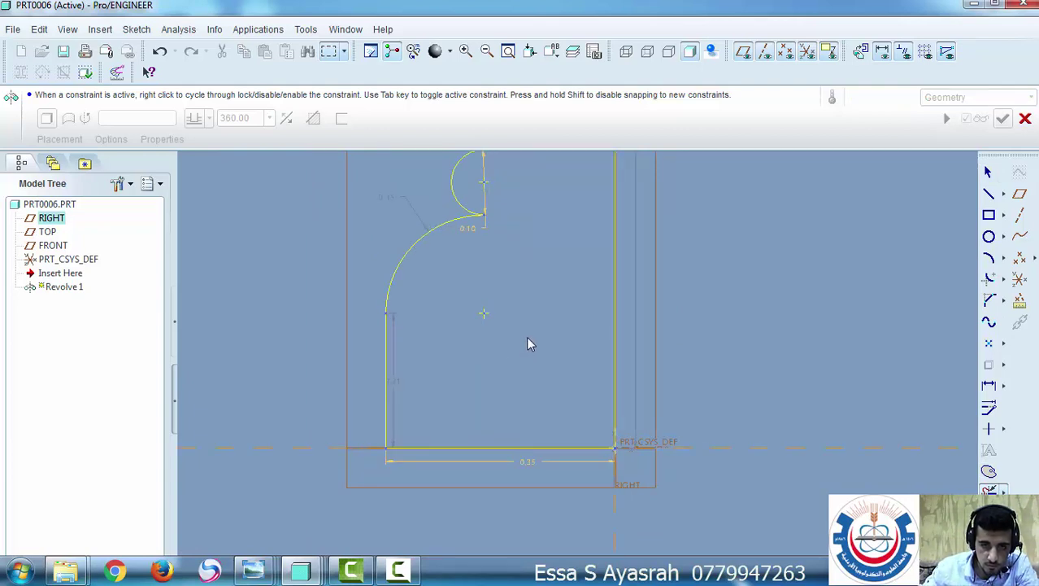
Draw a vertical centerline through the origin along the profile's axis line for the revolve
scroll(526, 336, down, 3)
scroll(533, 325, down, 5)
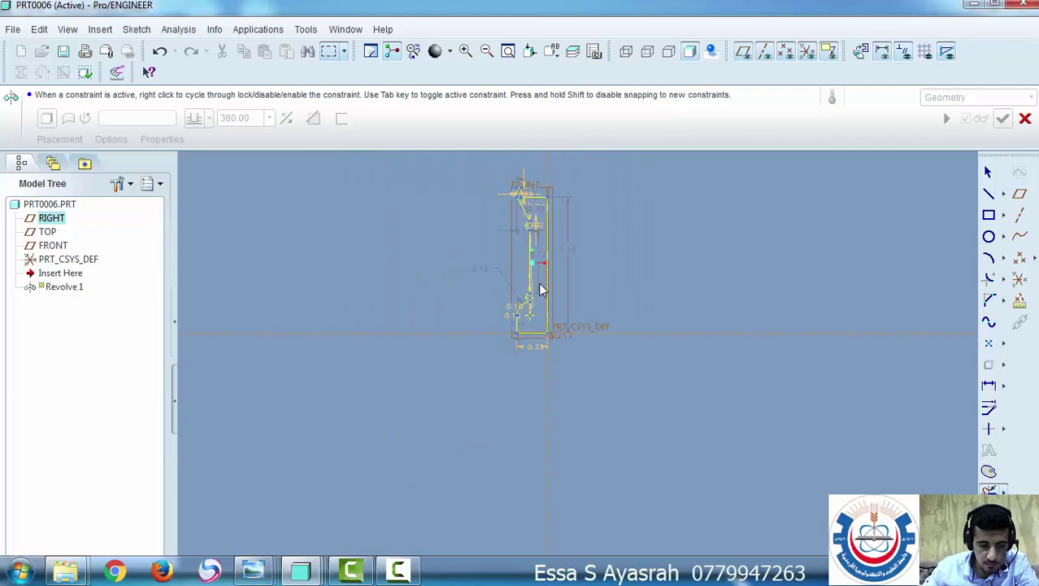
shift+middle_drag(537, 289, 497, 374)
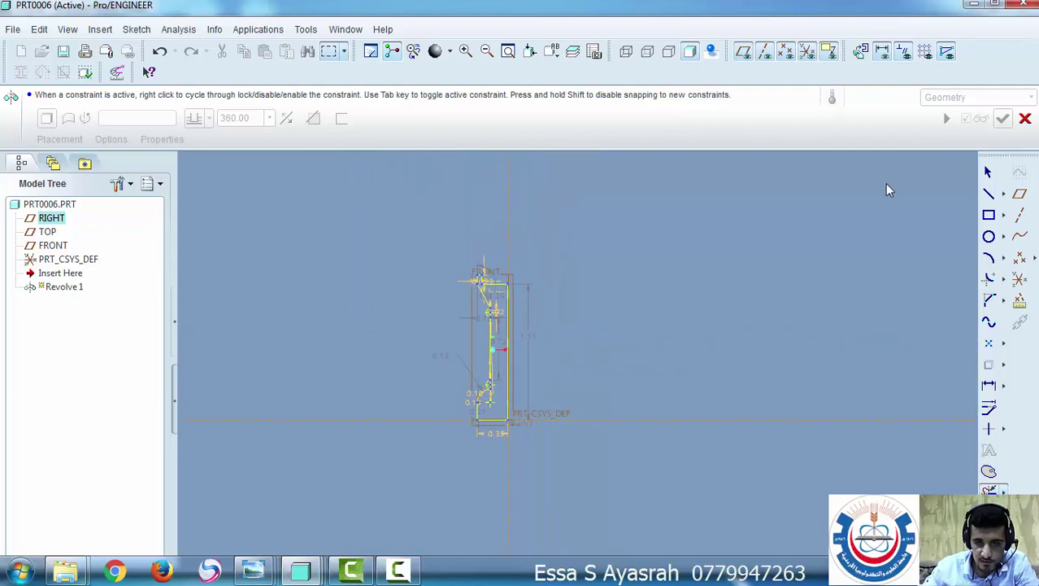
click(1004, 195)
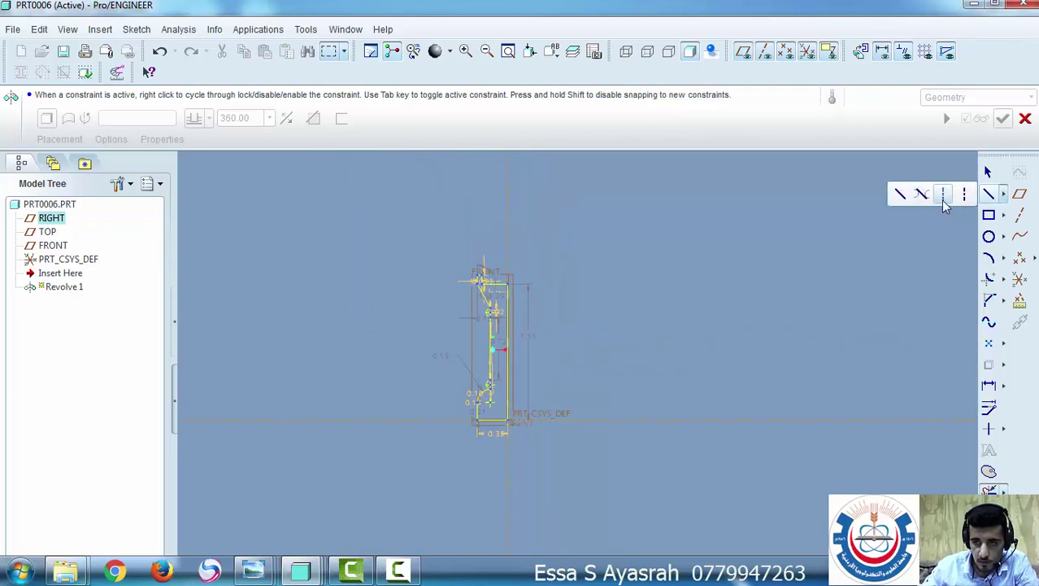
click(944, 196)
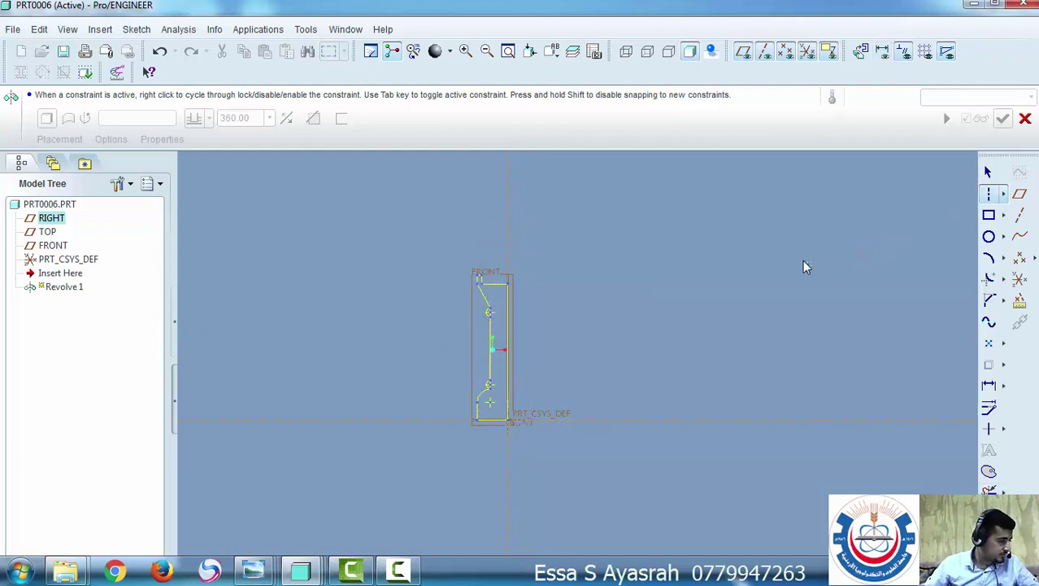
click(507, 205)
click(508, 476)
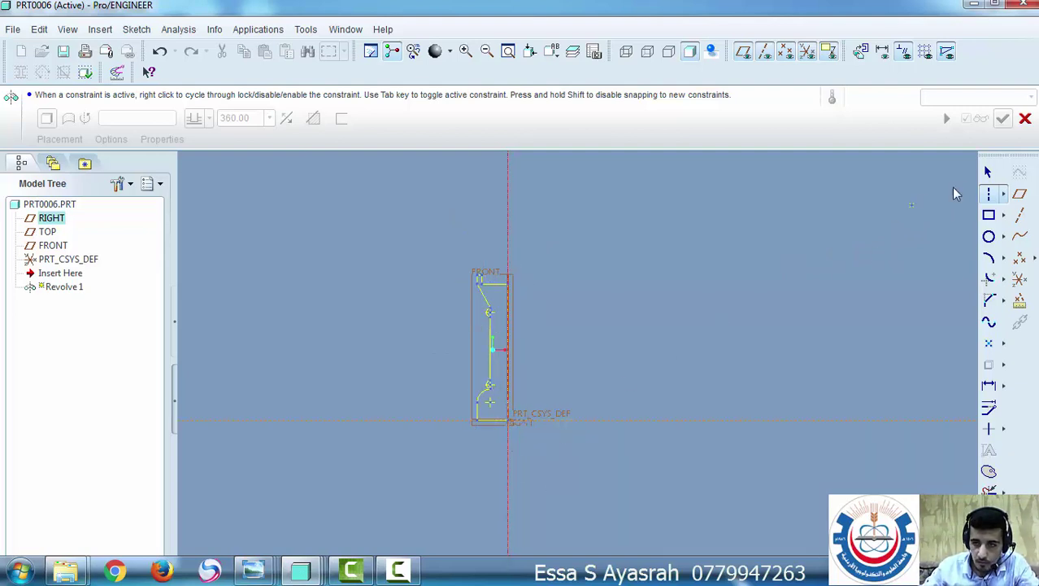
click(989, 172)
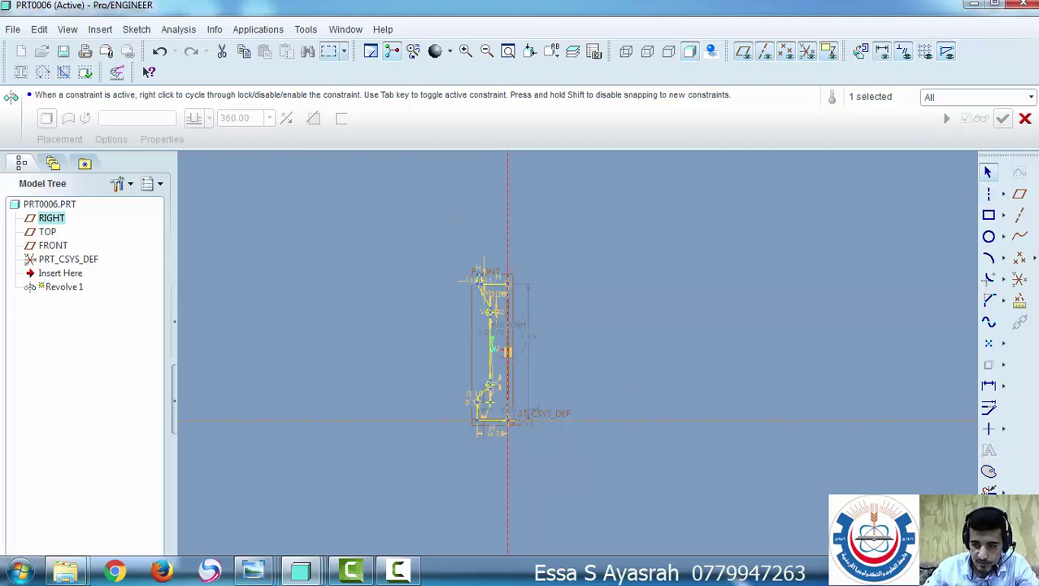
Try to finish the sketch with the suggested same point constraint, inspect the conflict at the quarter arc's lower end, and dismiss it
click(989, 511)
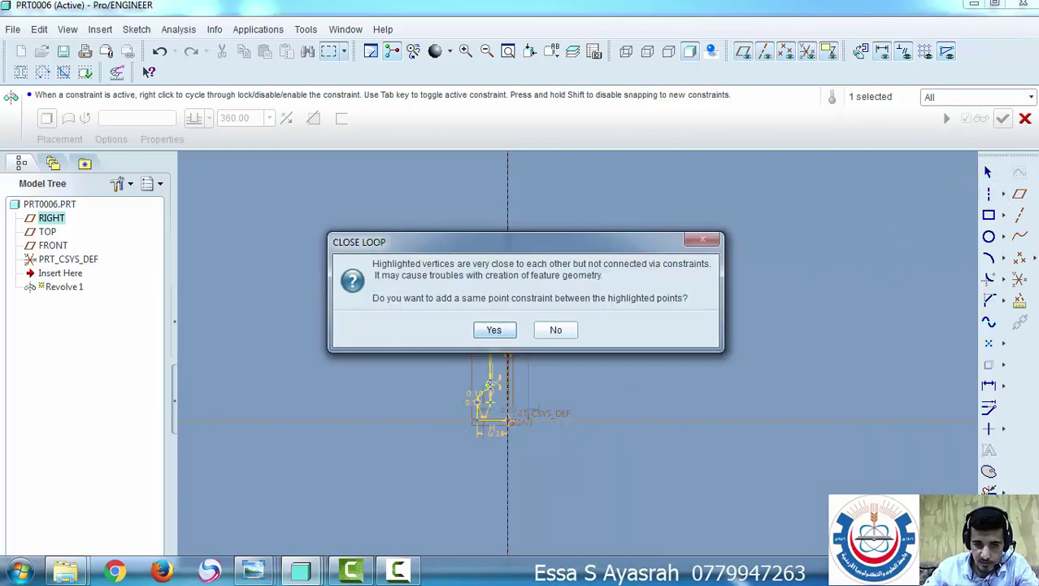
click(494, 331)
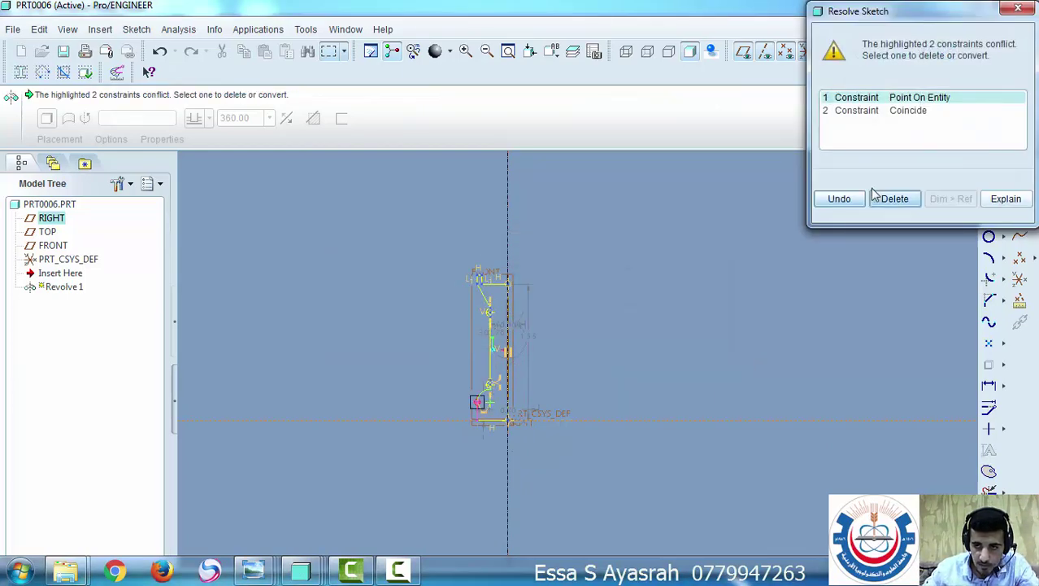
scroll(442, 462, down, 10)
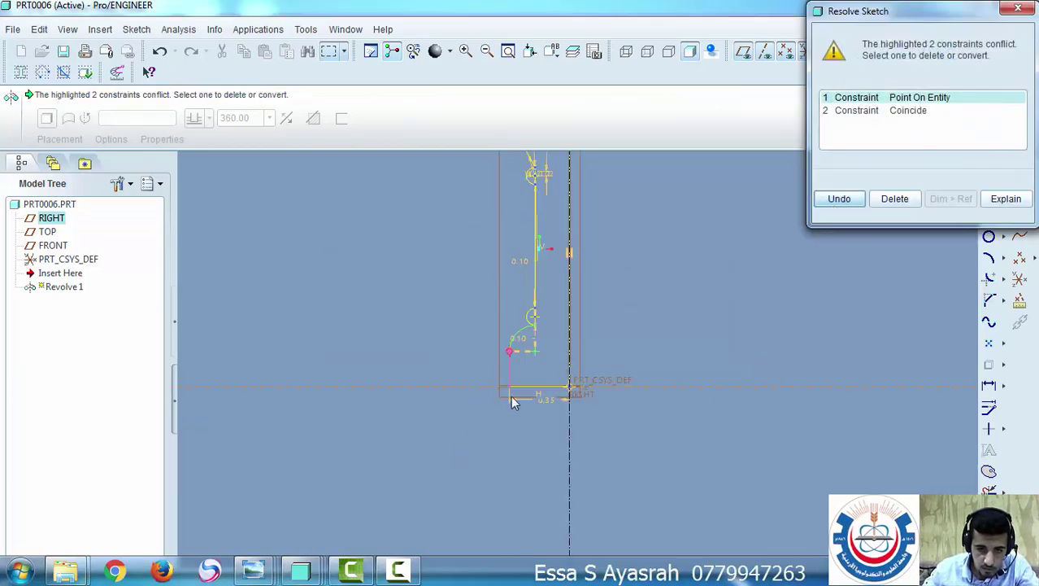
scroll(443, 395, down, 3)
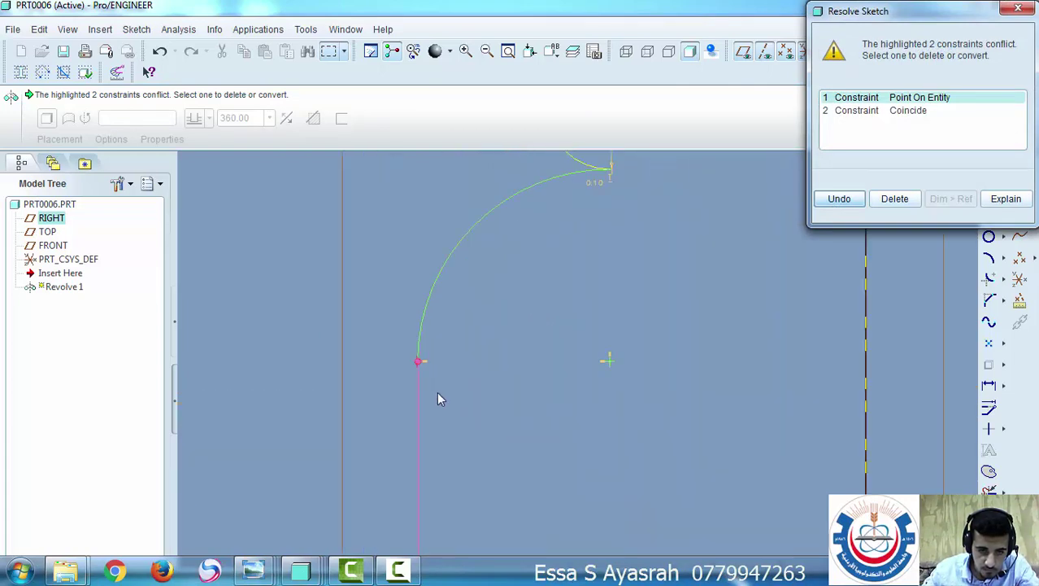
mouse_move(434, 383)
mouse_down()
mouse_move(473, 273)
mouse_move(525, 348)
mouse_up()
scroll(525, 347, up, 4)
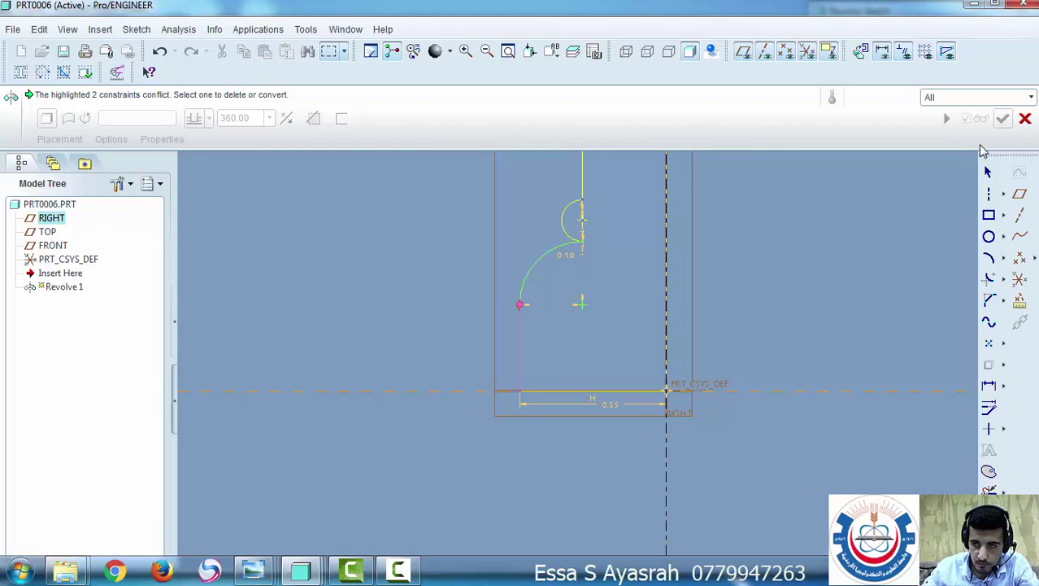
scroll(775, 264, up, 4)
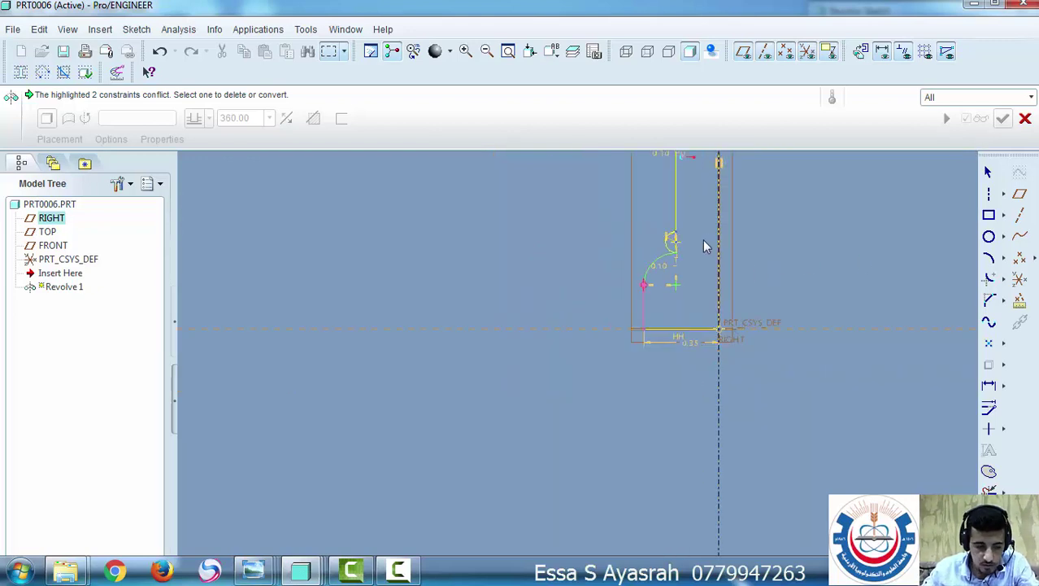
shift+middle_drag(703, 240, 617, 338)
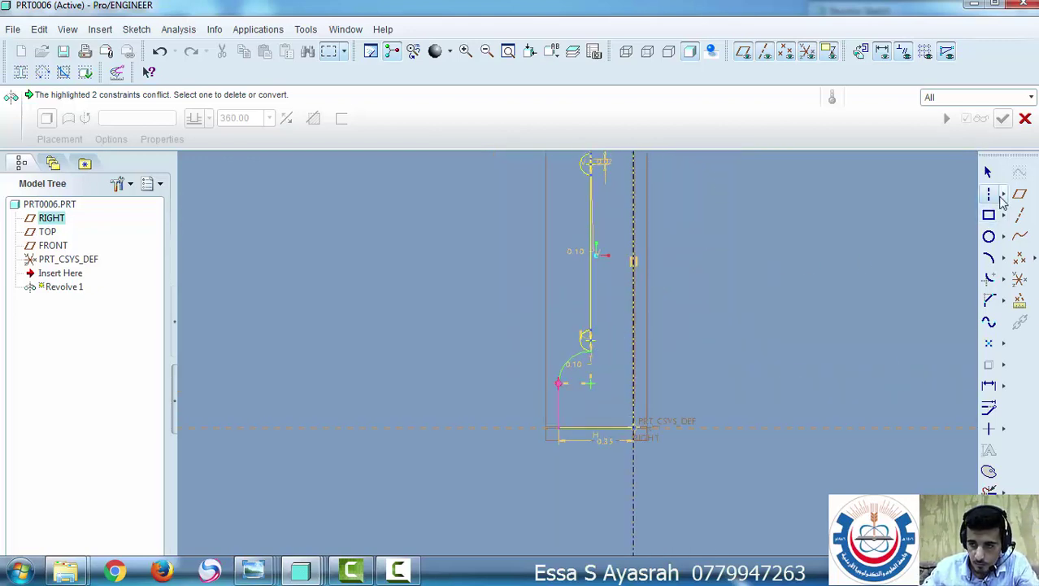
Try to finish the sketch, exit the sketcher despite the incomplete section, and reopen the sketch on the FRONT plane
click(1004, 194)
click(900, 194)
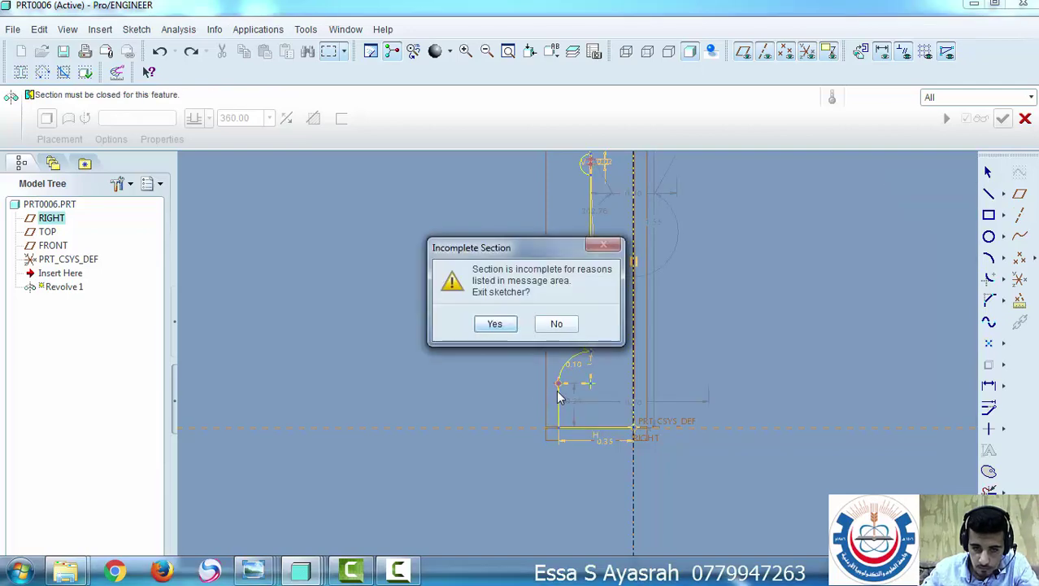
click(494, 324)
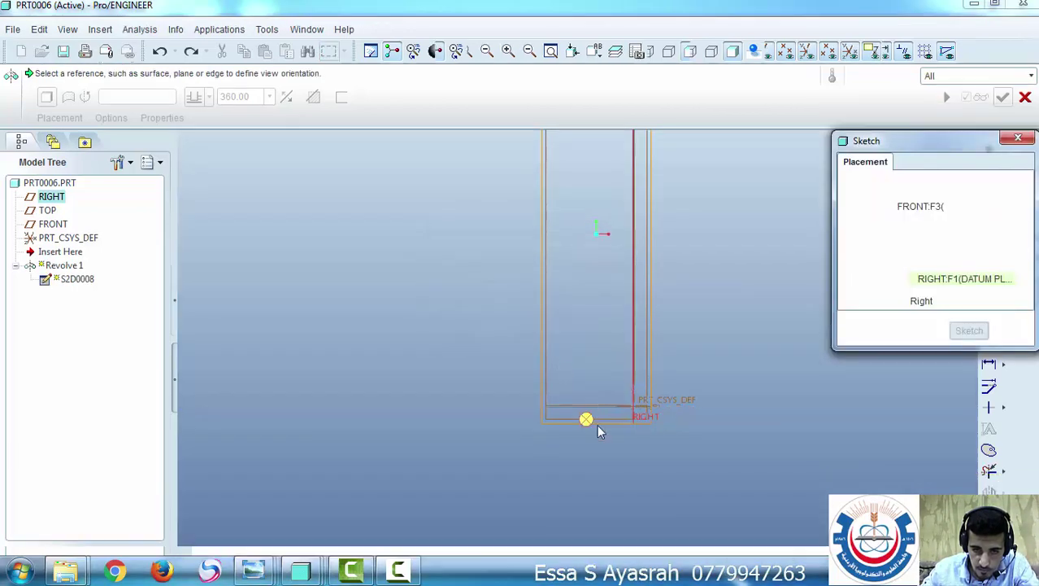
click(970, 331)
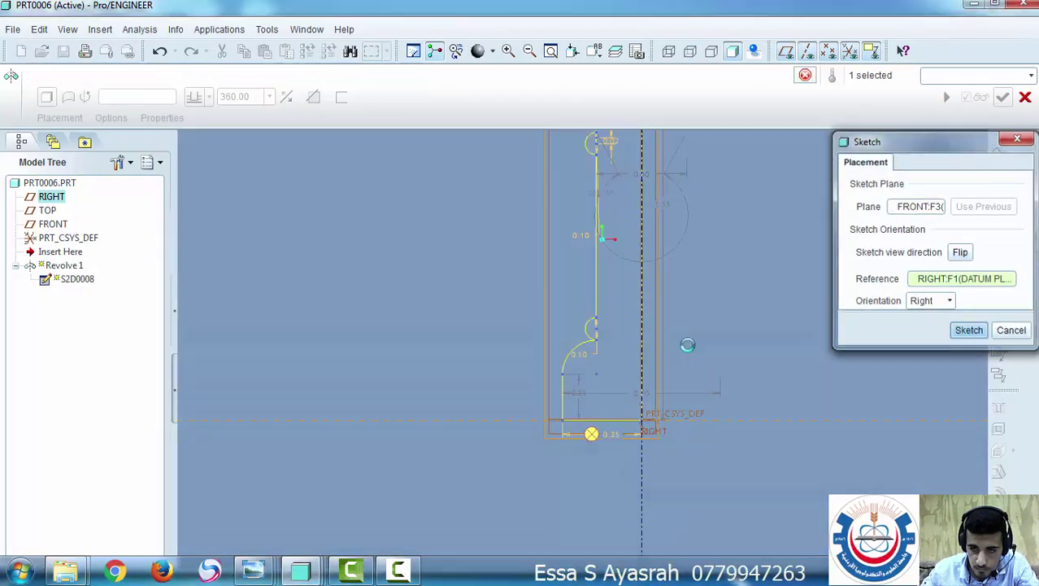
Remove the outer vertical line and redraw it from the base line's outer end up to the quarter arc's lower end
scroll(651, 349, up, 2)
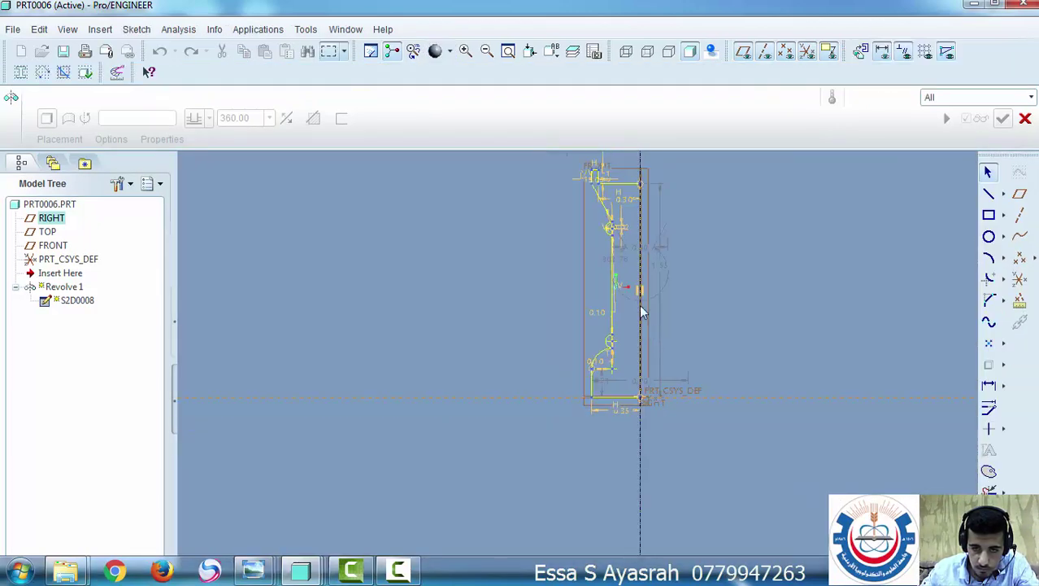
scroll(622, 331, down, 6)
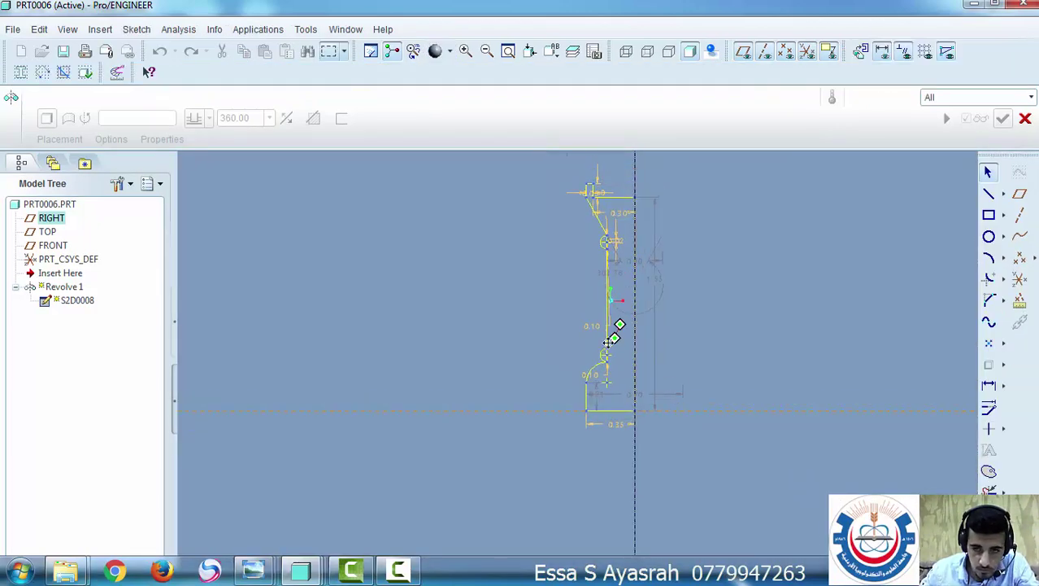
scroll(549, 375, down, 3)
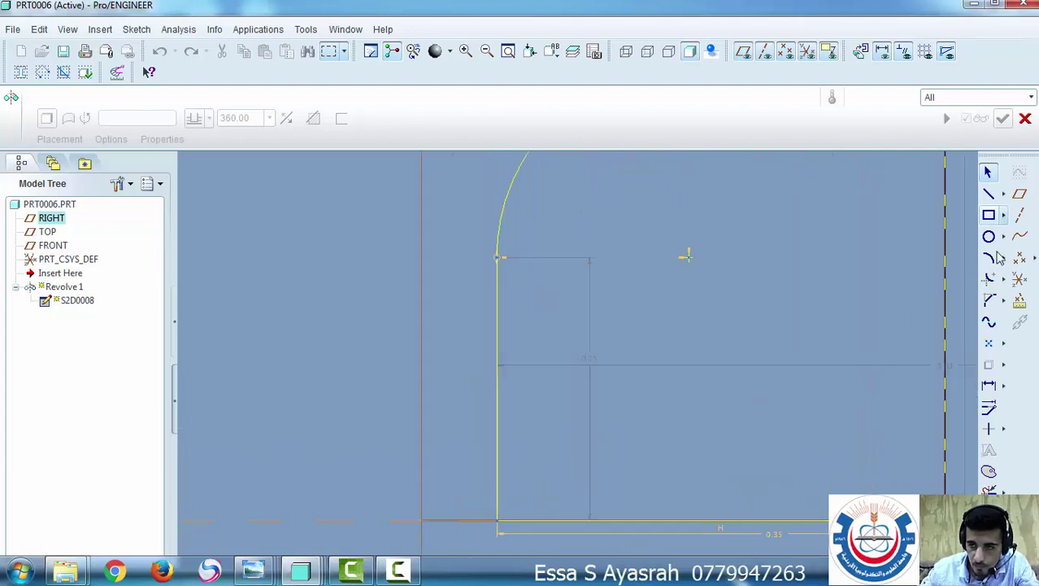
middle_click(482, 502)
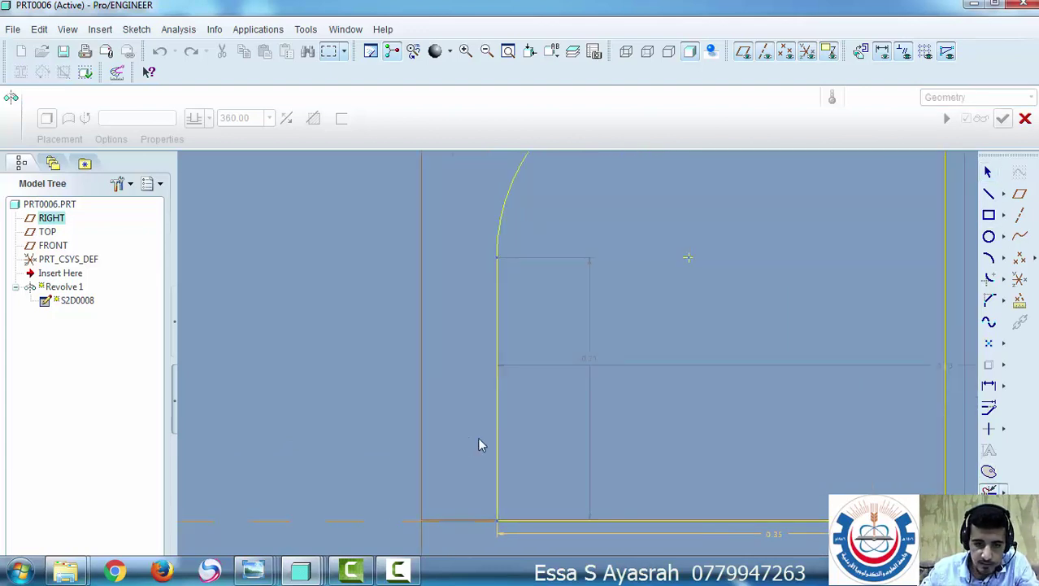
key(ctrl+z)
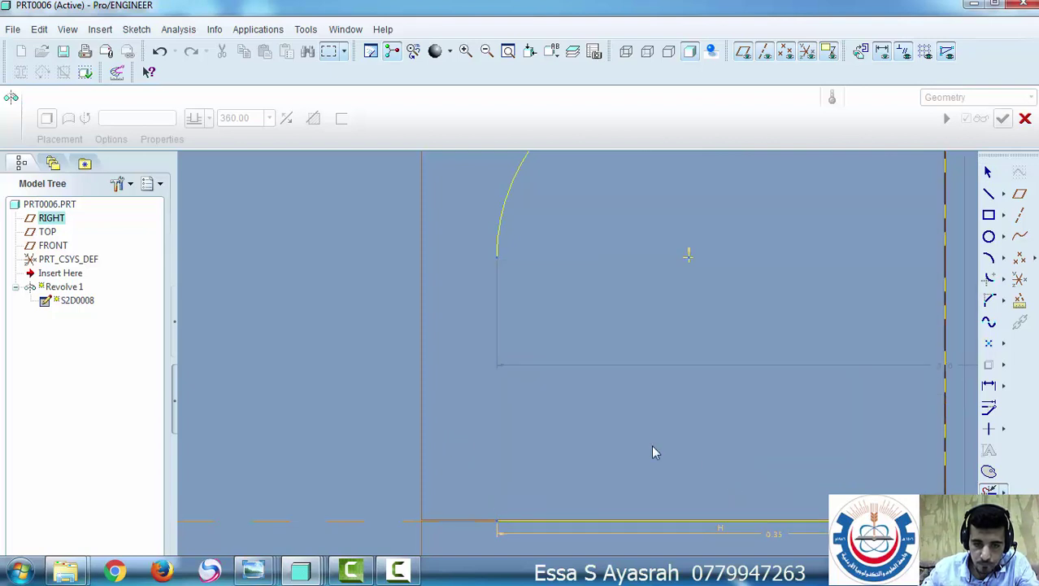
click(989, 193)
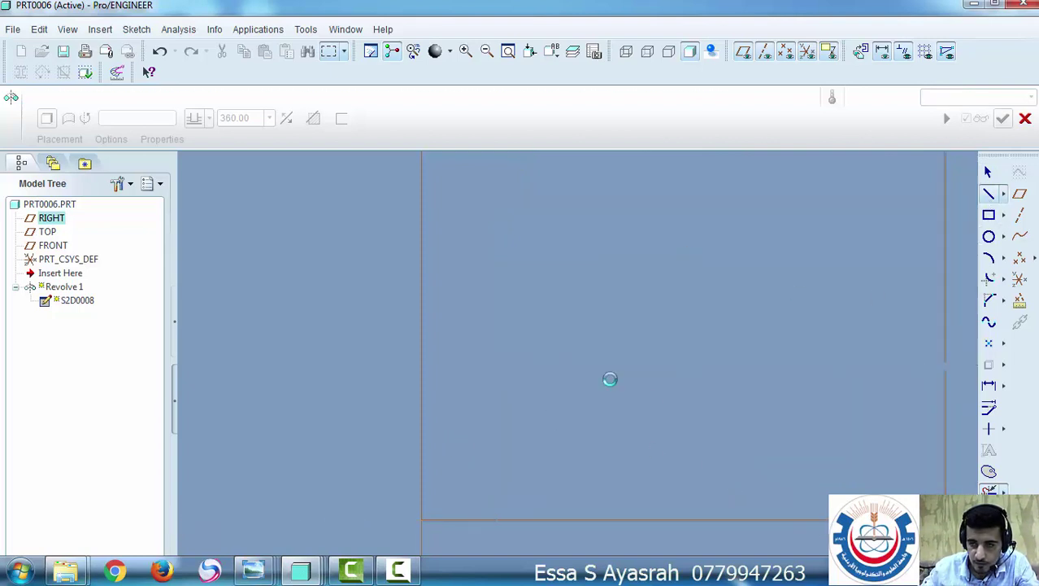
click(496, 519)
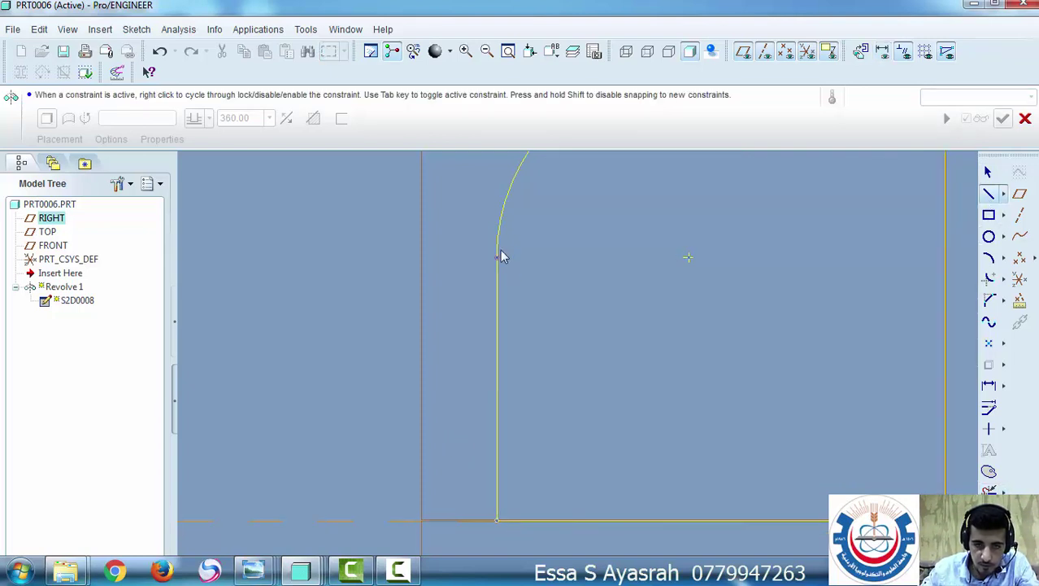
click(499, 254)
click(988, 172)
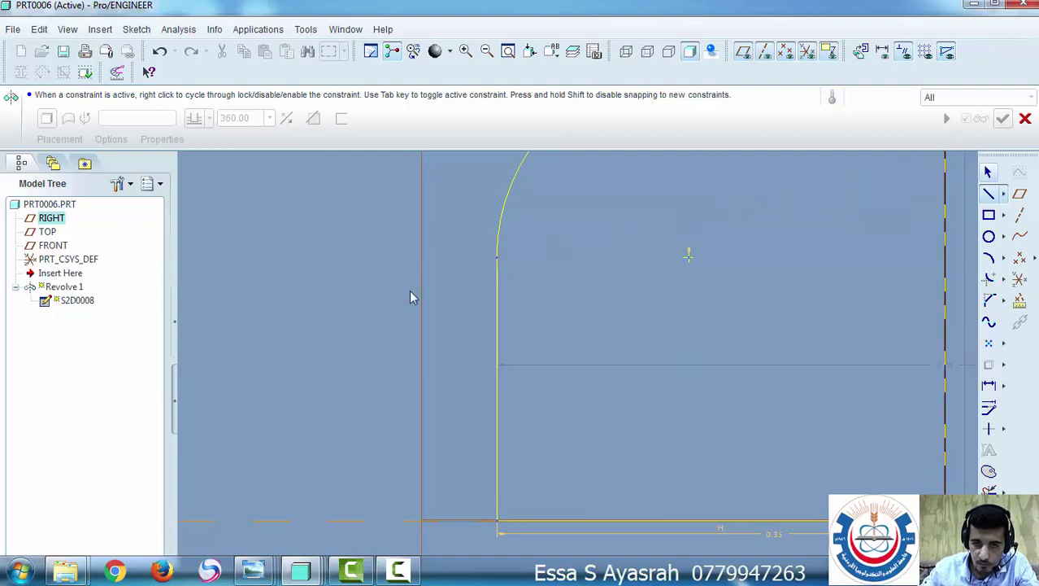
click(496, 280)
Check the redrawn line's joint with the quarter arc, try finishing the section again, exit, and reenter its sketch
scroll(519, 271, down, 3)
mouse_move(389, 254)
shift+middle_down()
mouse_move(386, 226)
mouse_move(482, 232)
mouse_move(615, 397)
shift+middle_up()
scroll(725, 425, up, 6)
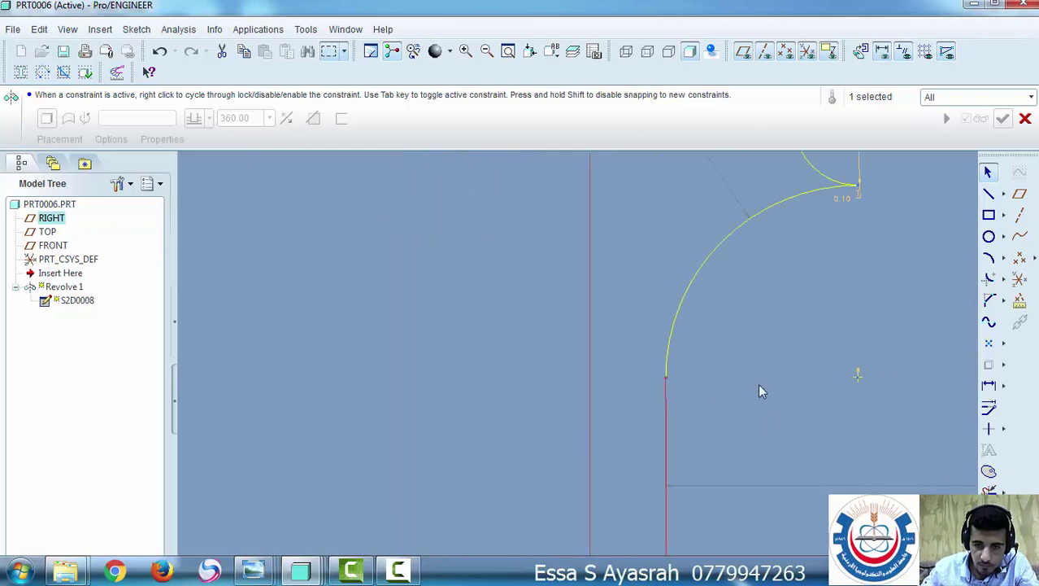
shift+middle_drag(689, 399, 531, 425)
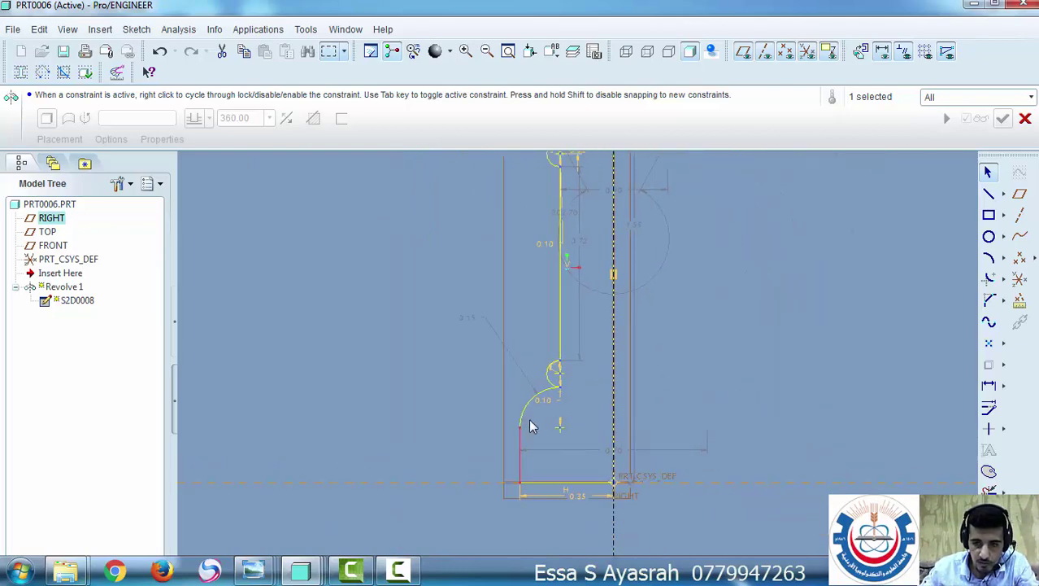
scroll(543, 413, up, 3)
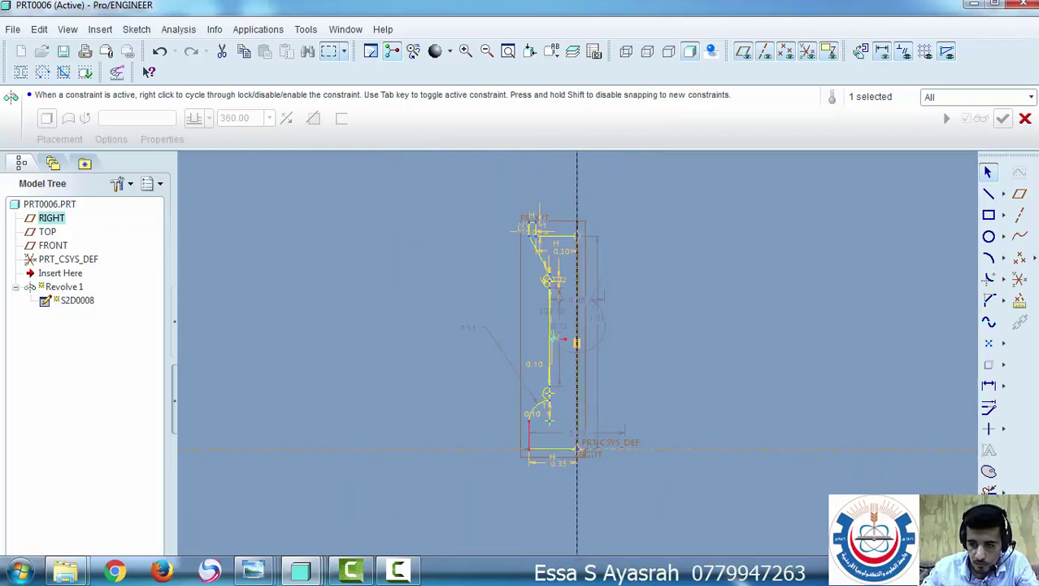
click(989, 512)
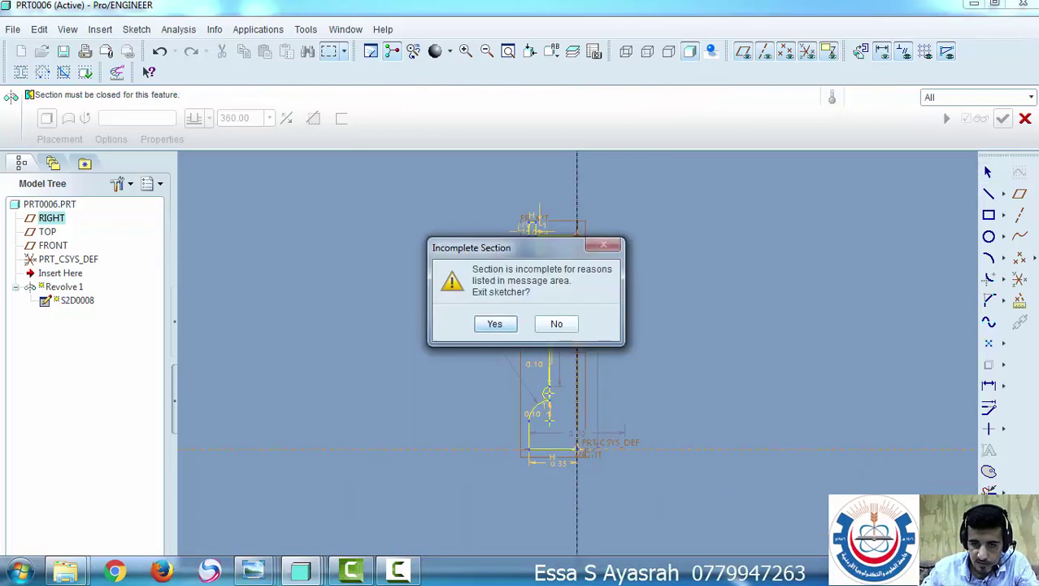
click(495, 324)
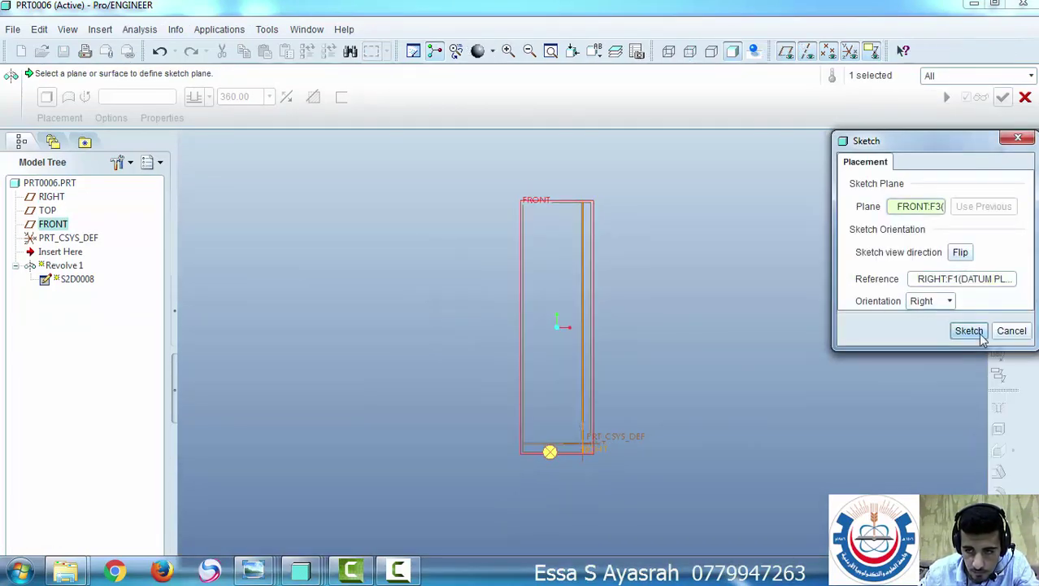
click(971, 330)
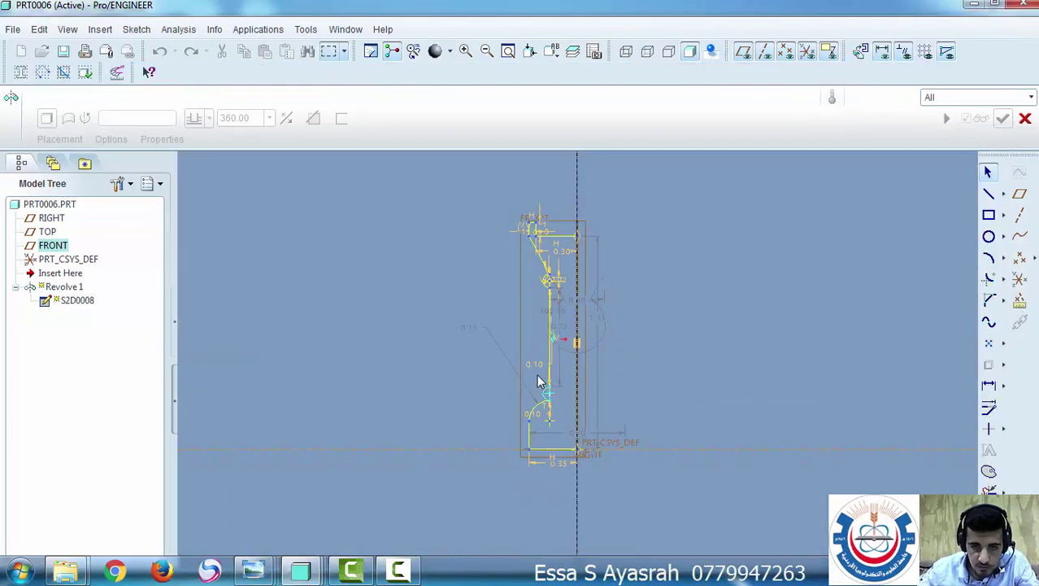
Draw a vertical line along the centerline from the top line's inner end down to the origin
scroll(579, 286, up, 6)
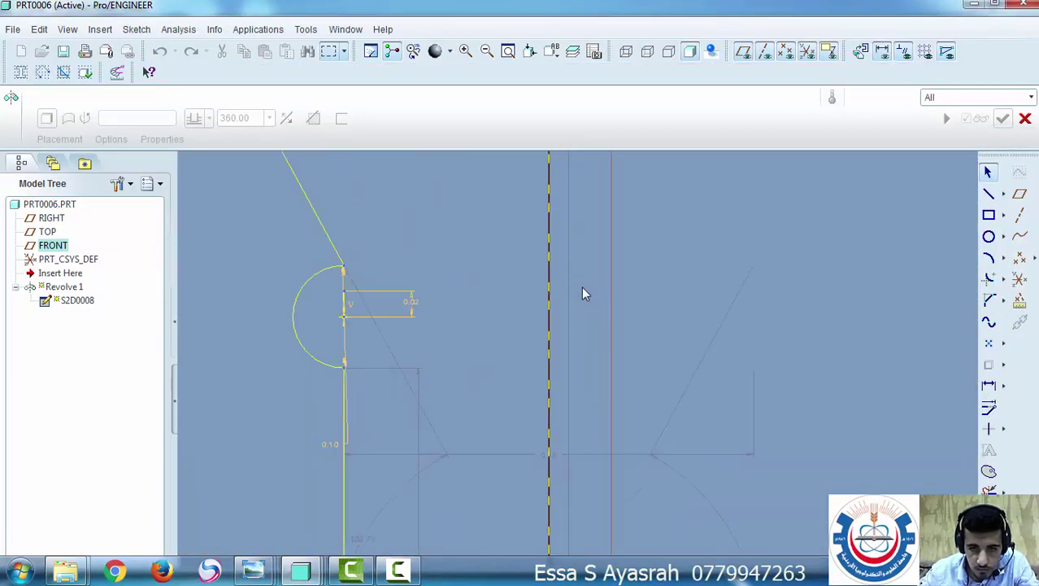
scroll(585, 289, down, 6)
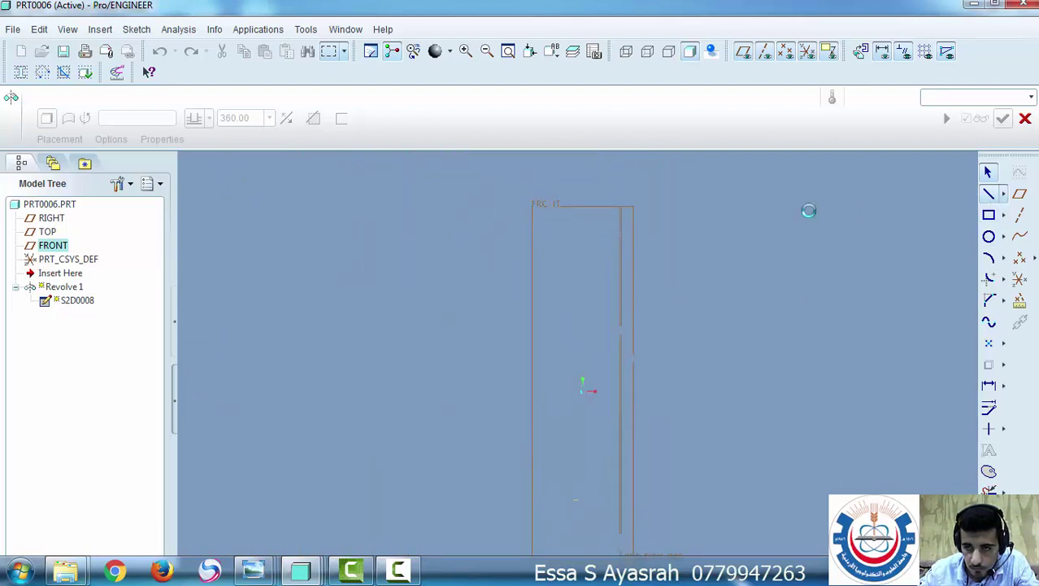
click(989, 194)
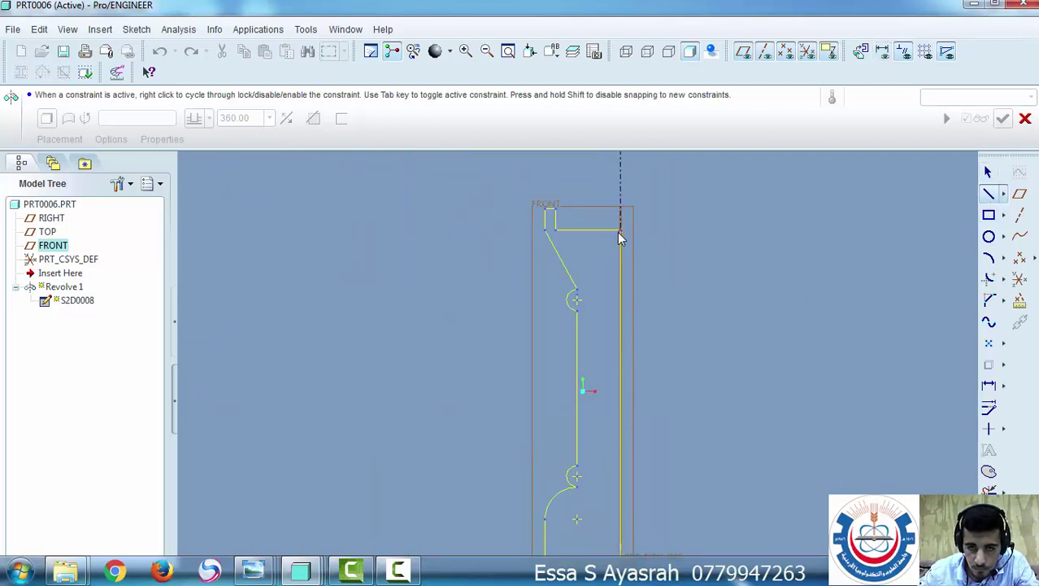
click(620, 232)
scroll(627, 525, up, 1)
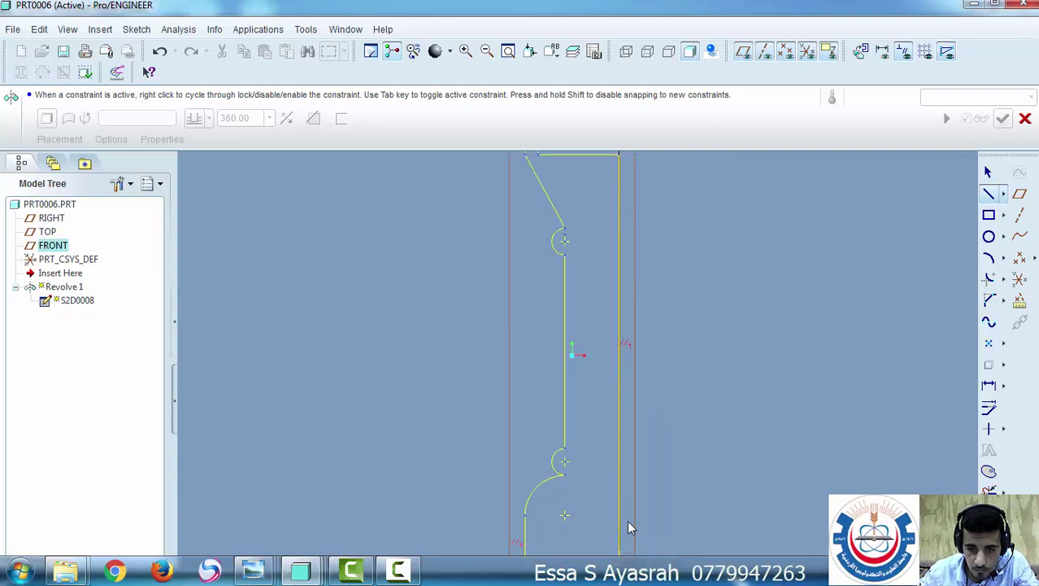
scroll(639, 515, down, 3)
click(630, 541)
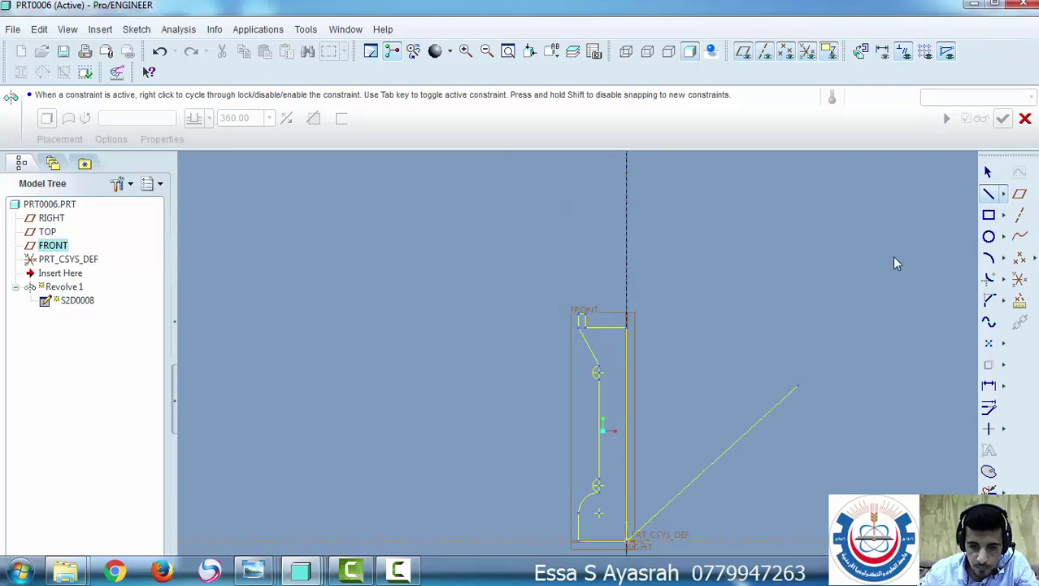
click(988, 171)
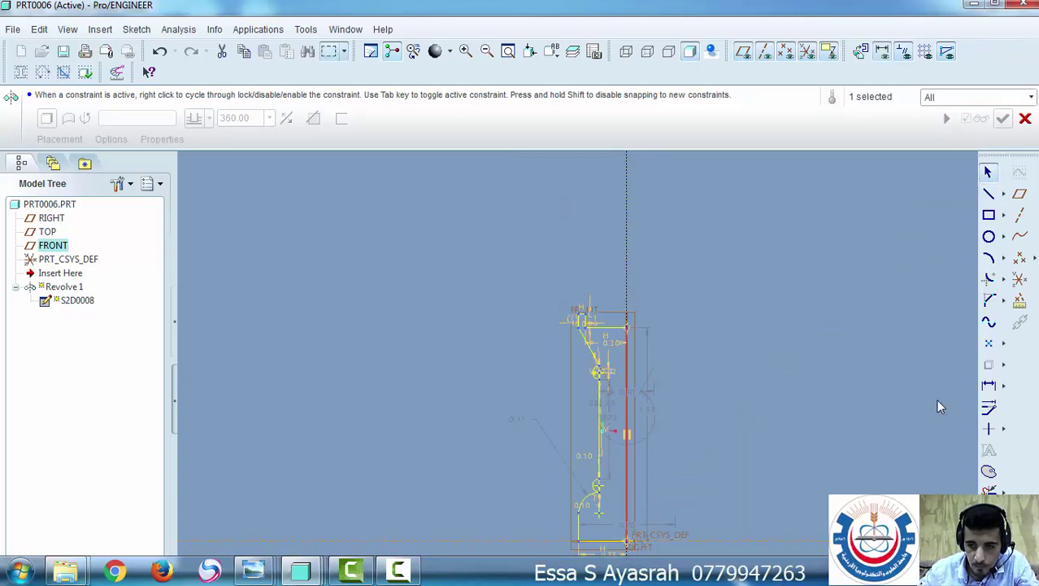
Try to finish the section, stay in the sketcher, hide the datum planes and reorient the sketch to 2D
click(989, 514)
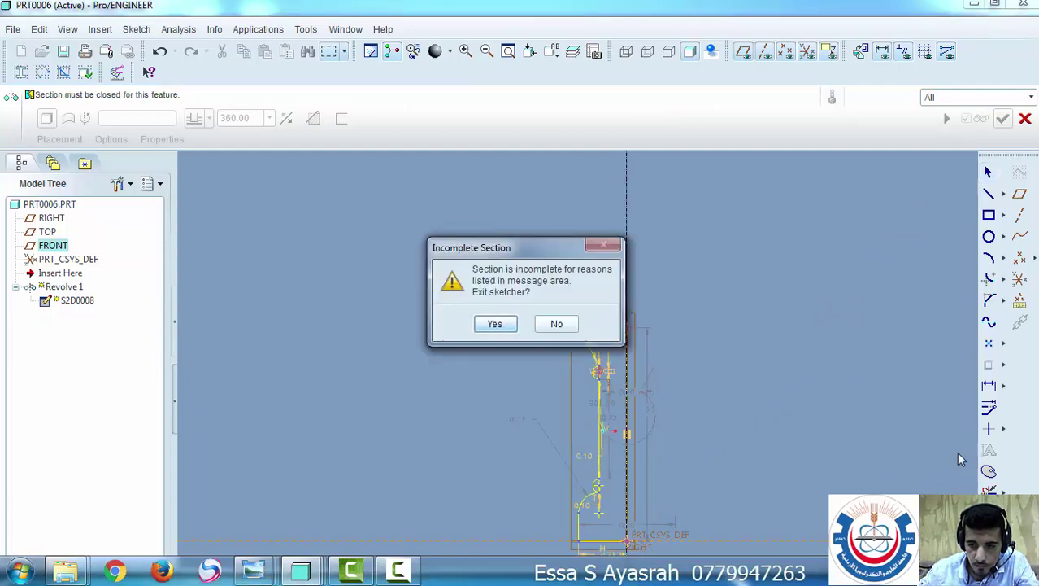
click(569, 325)
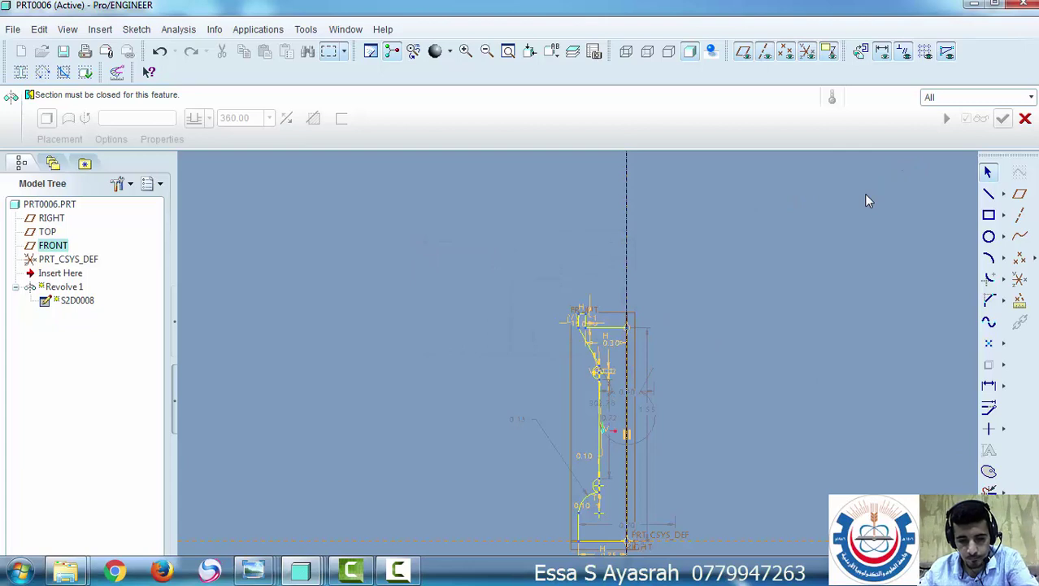
key(ctrl+d)
scroll(606, 294, down, 2)
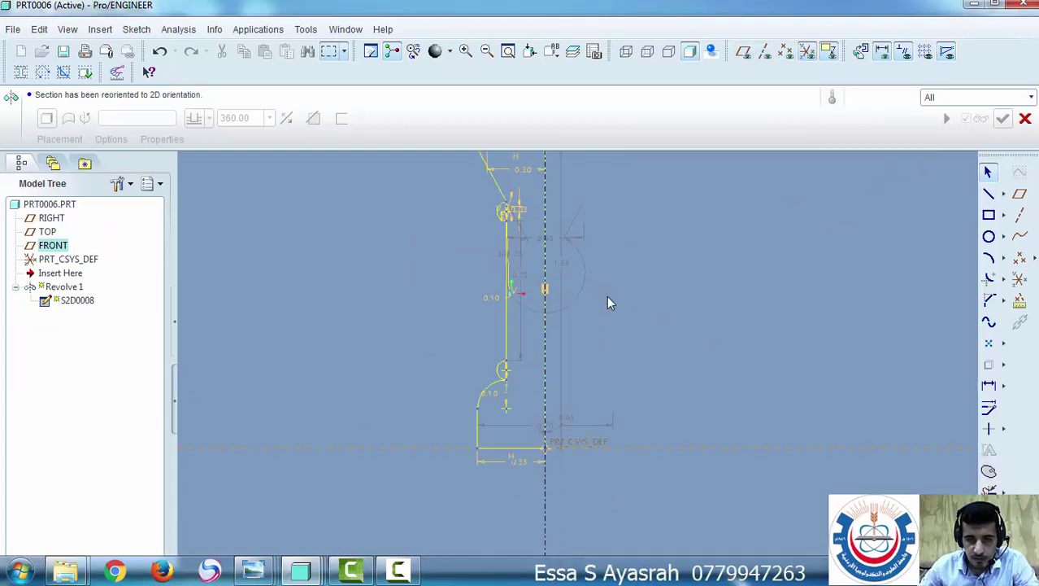
mouse_move(573, 256)
shift+middle_down()
mouse_move(577, 326)
mouse_move(478, 315)
mouse_move(537, 342)
mouse_move(830, 159)
shift+middle_up()
click(860, 52)
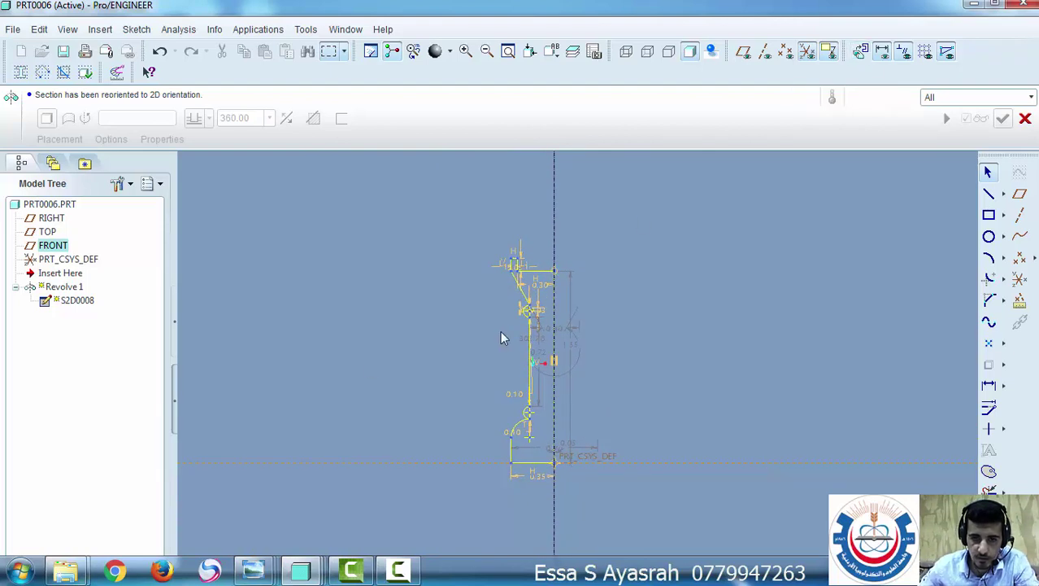
Trim away the short leftover vertical segment inside the upper semicircle
scroll(544, 302, up, 8)
scroll(485, 304, up, 2)
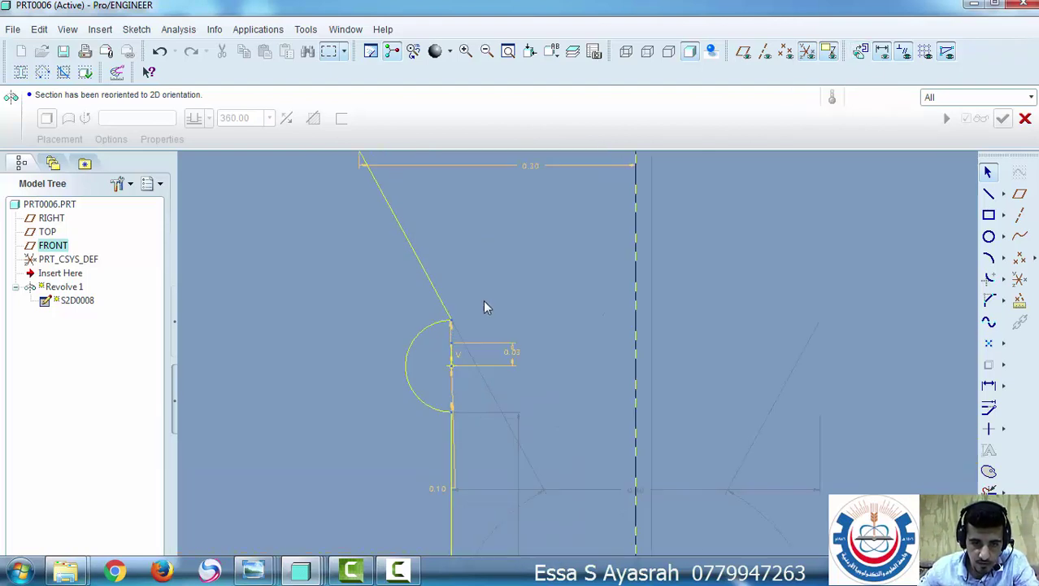
scroll(431, 411, up, 5)
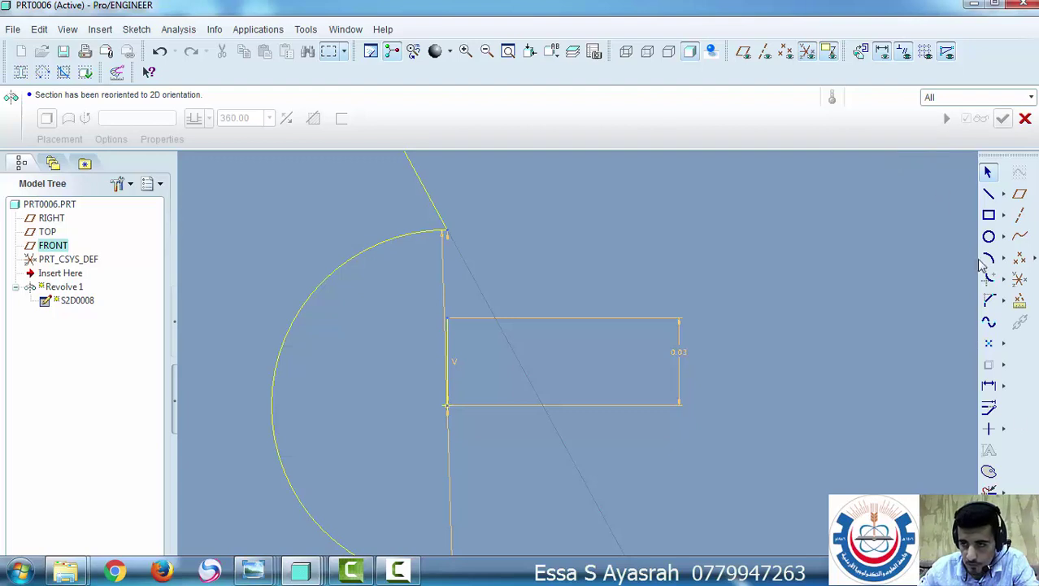
click(989, 490)
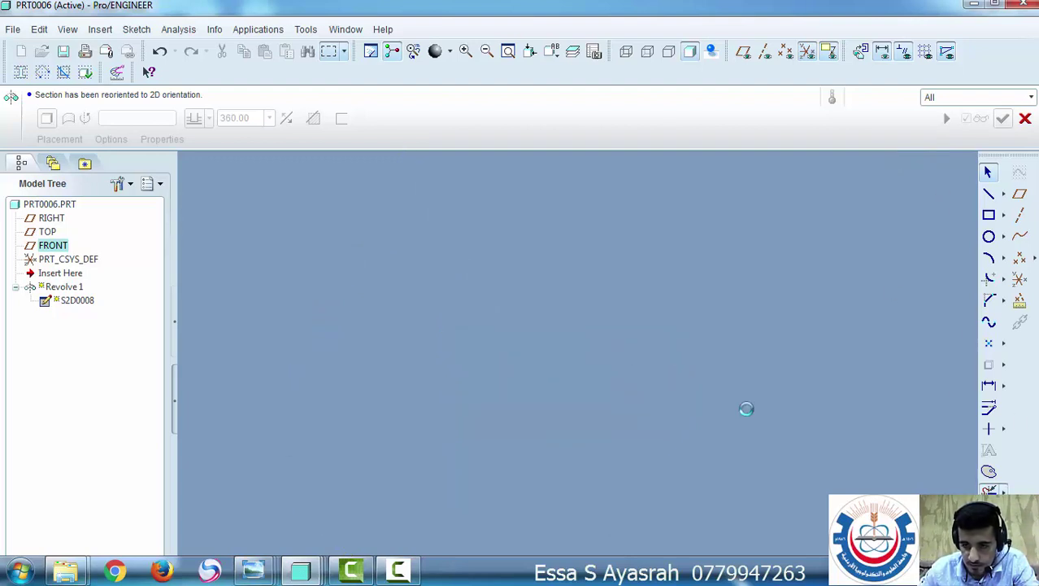
scroll(550, 399, down, 6)
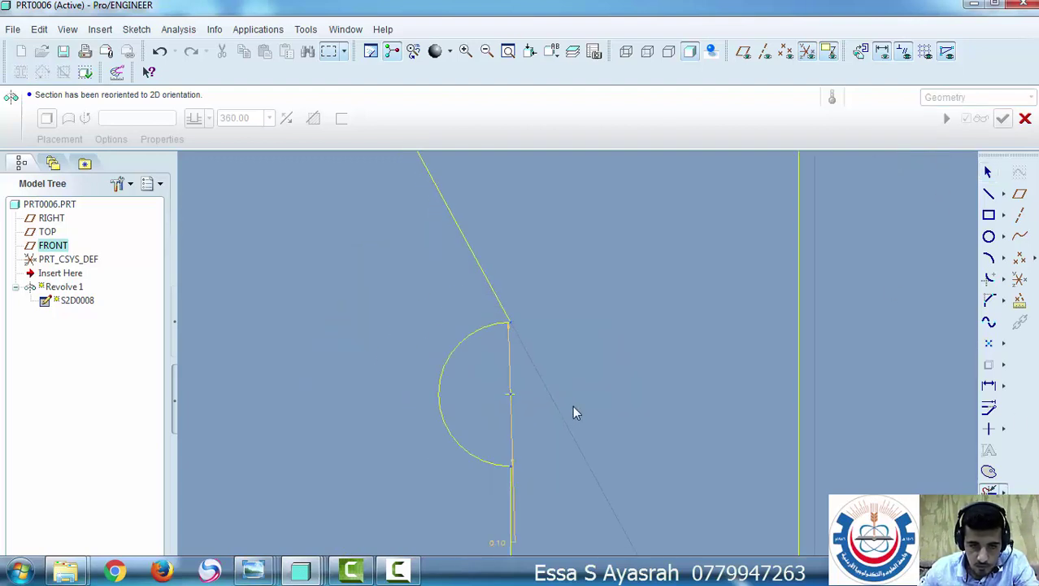
Check the half-profile's joints at both semicircles and the quarter arc, and finish the sketch section
scroll(603, 417, down, 2)
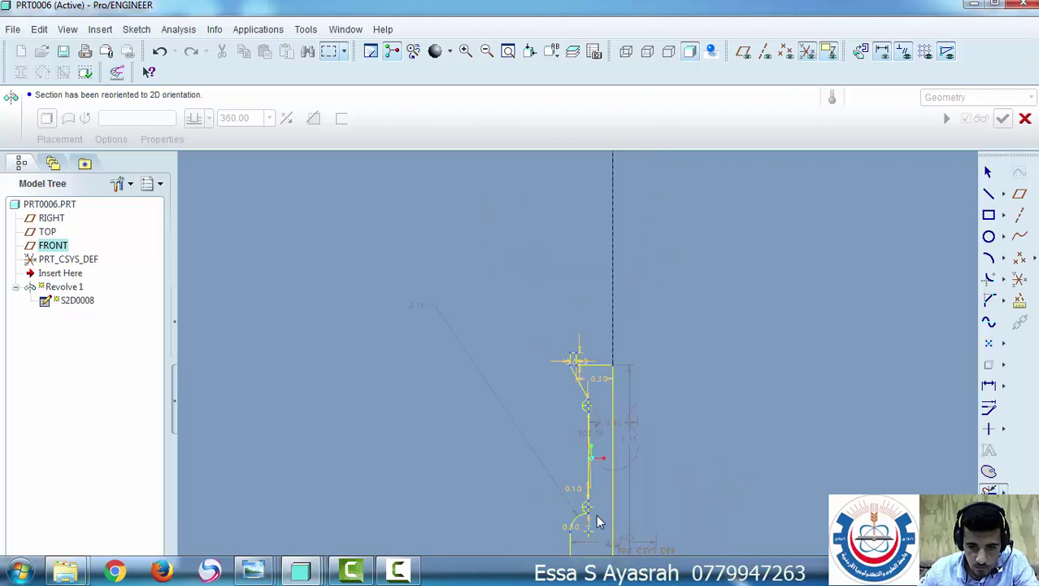
scroll(596, 517, down, 1)
scroll(499, 395, up, 8)
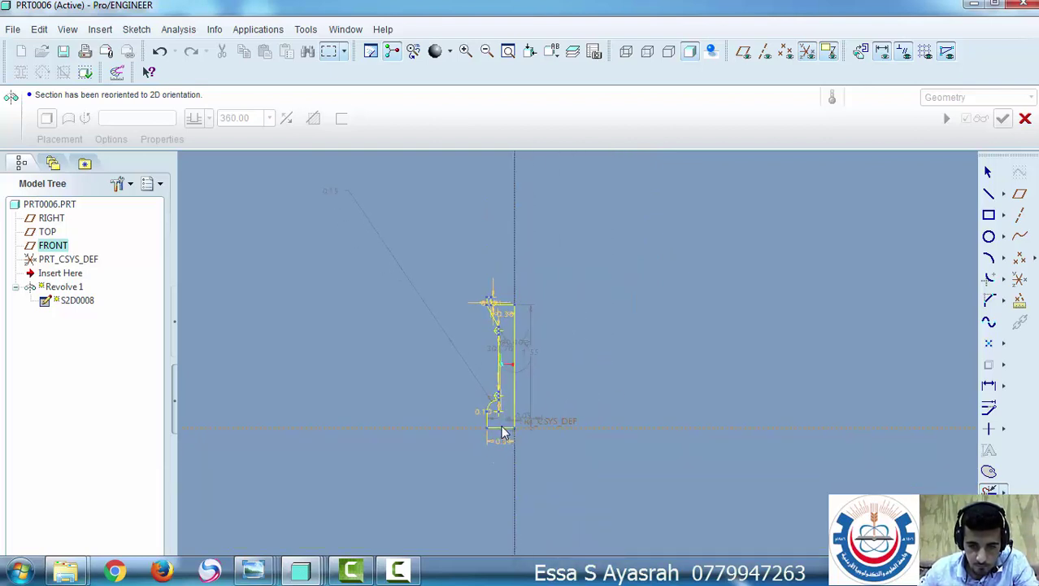
scroll(525, 349, up, 8)
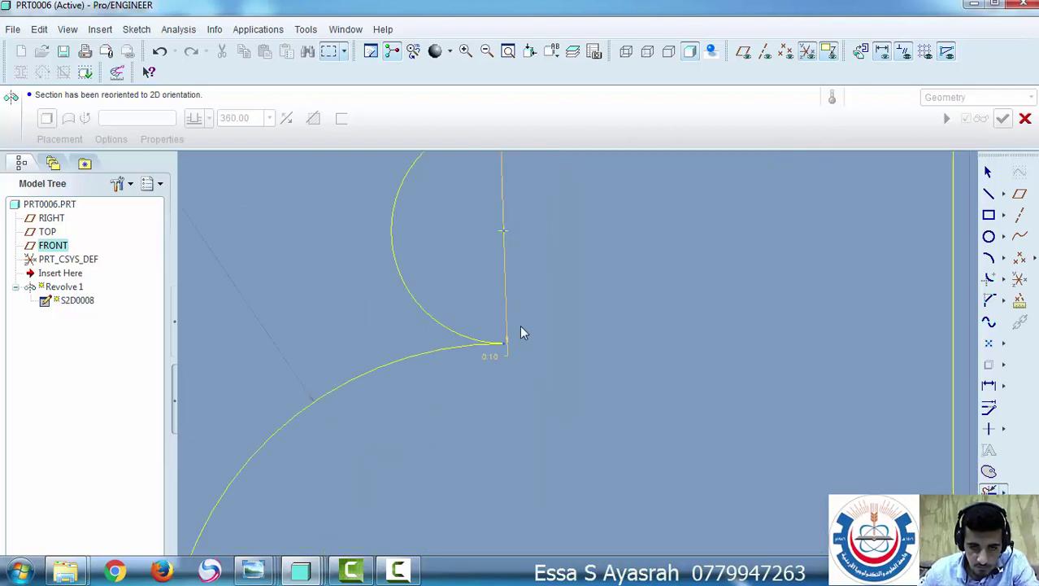
scroll(504, 392, down, 8)
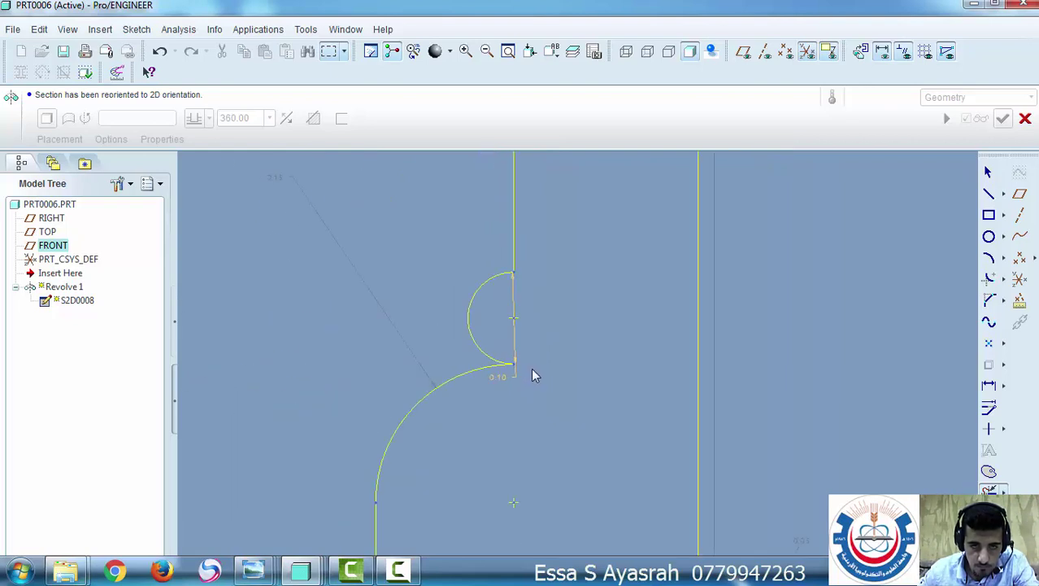
scroll(569, 370, down, 2)
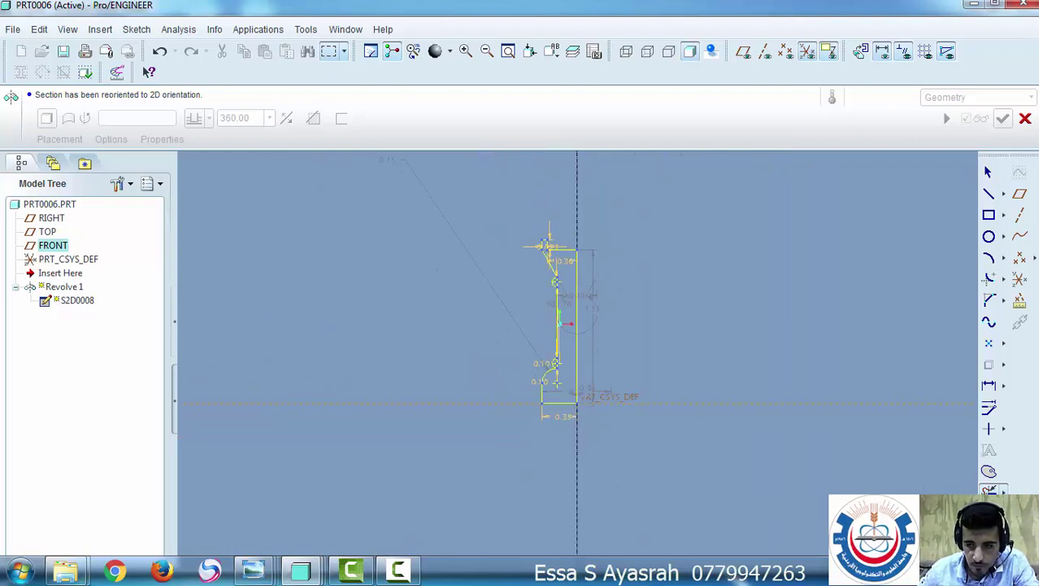
click(989, 513)
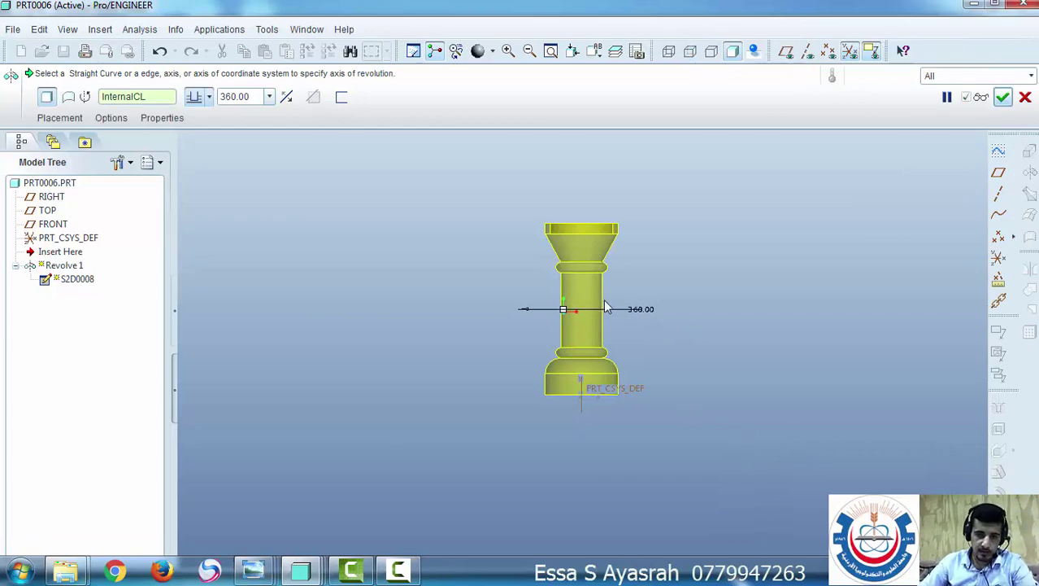
Inspect the 360-degree revolve preview of the column from an angle and accept the feature
middle_drag(606, 307, 508, 343)
scroll(618, 331, up, 3)
scroll(618, 326, down, 1)
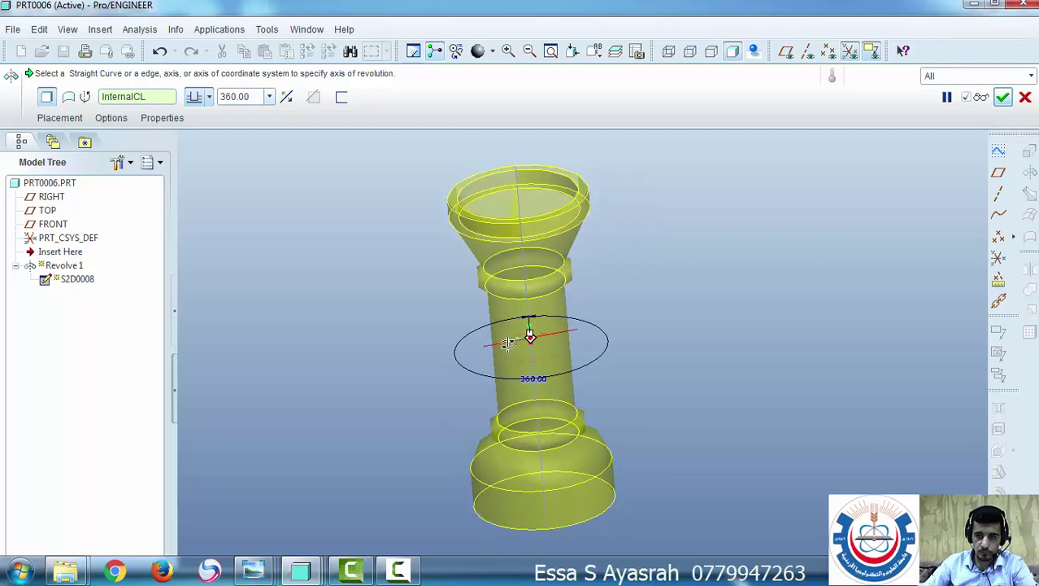
click(1003, 96)
mouse_move(693, 333)
middle_down()
mouse_move(571, 329)
mouse_move(622, 277)
mouse_move(678, 287)
mouse_move(700, 306)
middle_up()
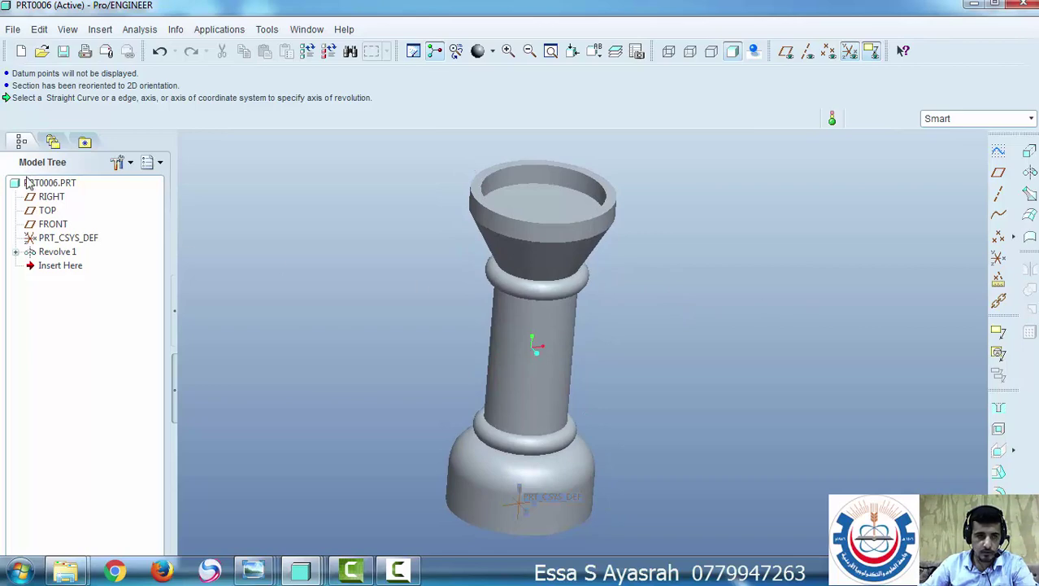
Redefine the column's revolve feature with an angle of 270 degrees and inspect the cutaway
click(63, 255)
right_click(62, 255)
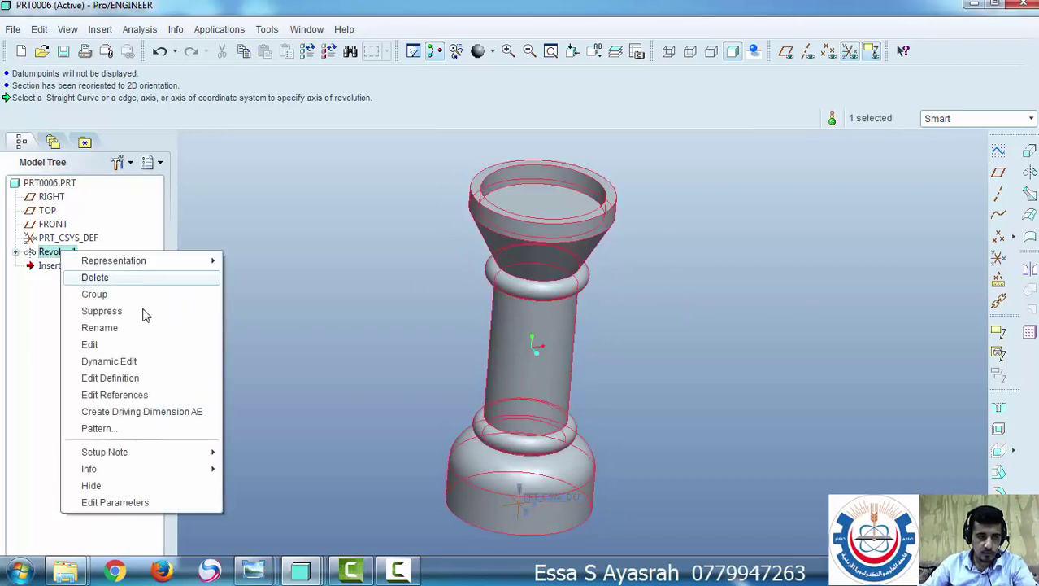
click(109, 379)
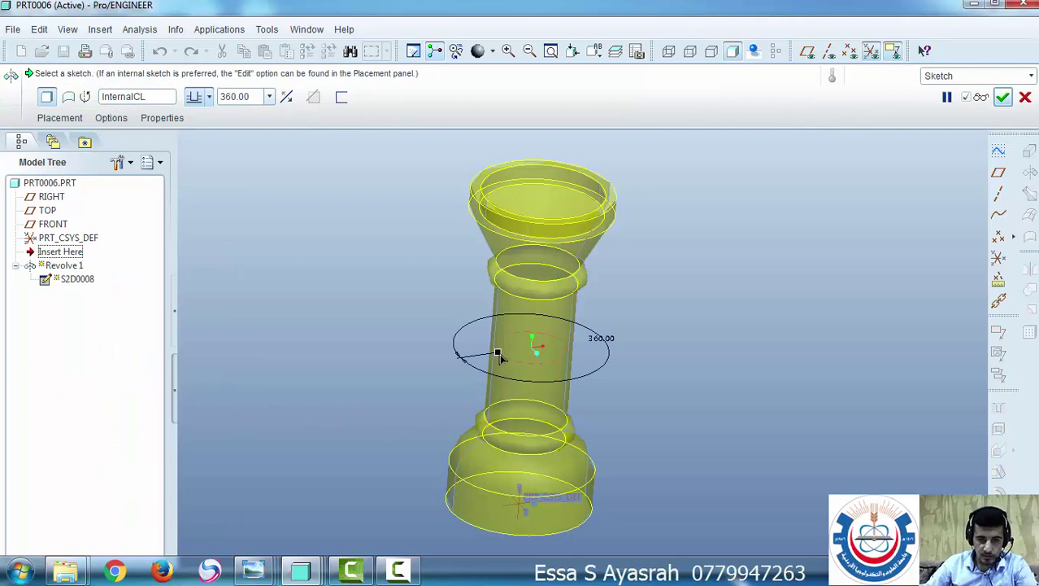
drag(499, 356, 530, 331)
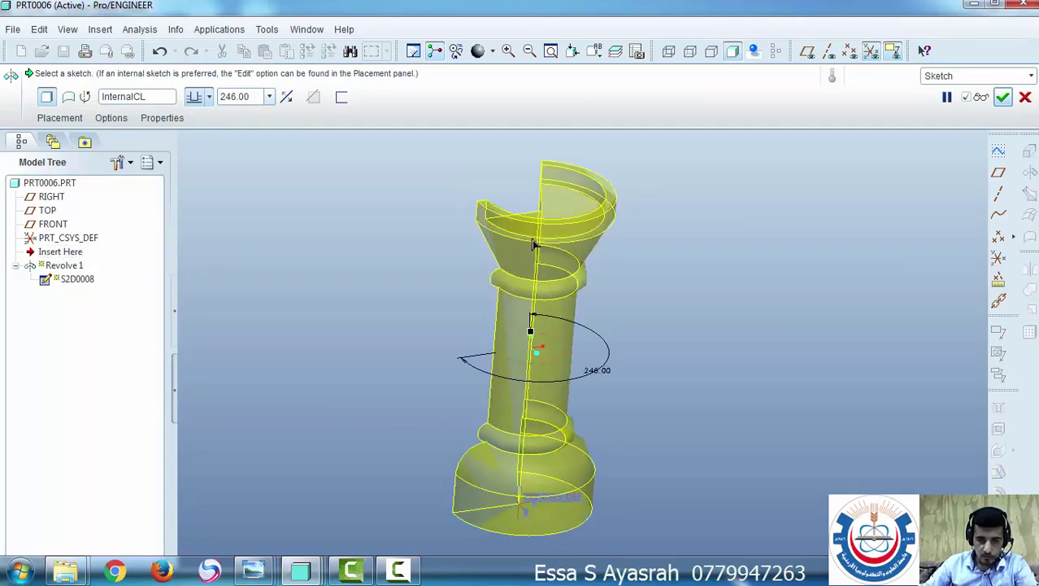
drag(533, 244, 639, 393)
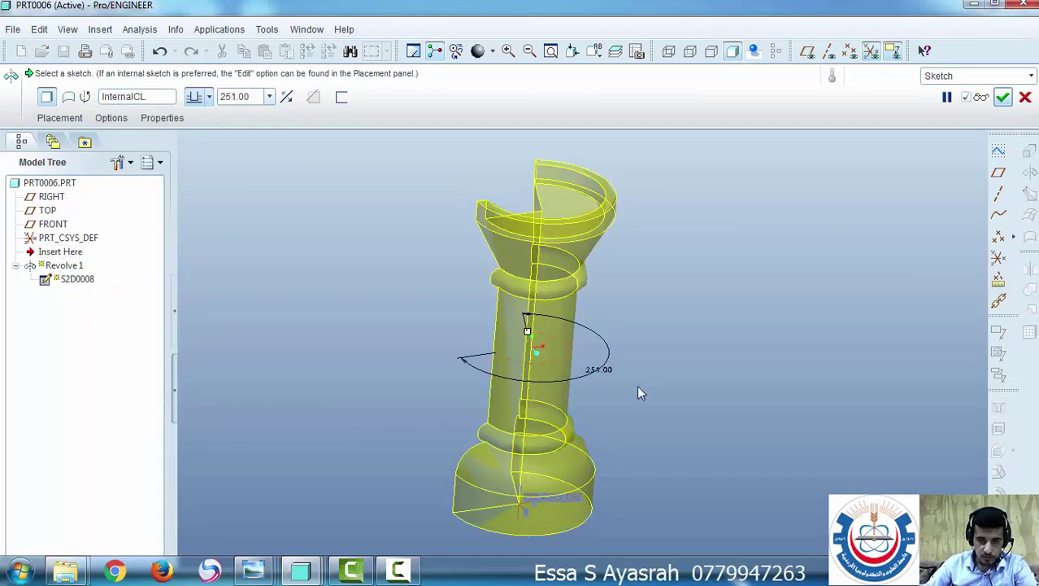
click(243, 96)
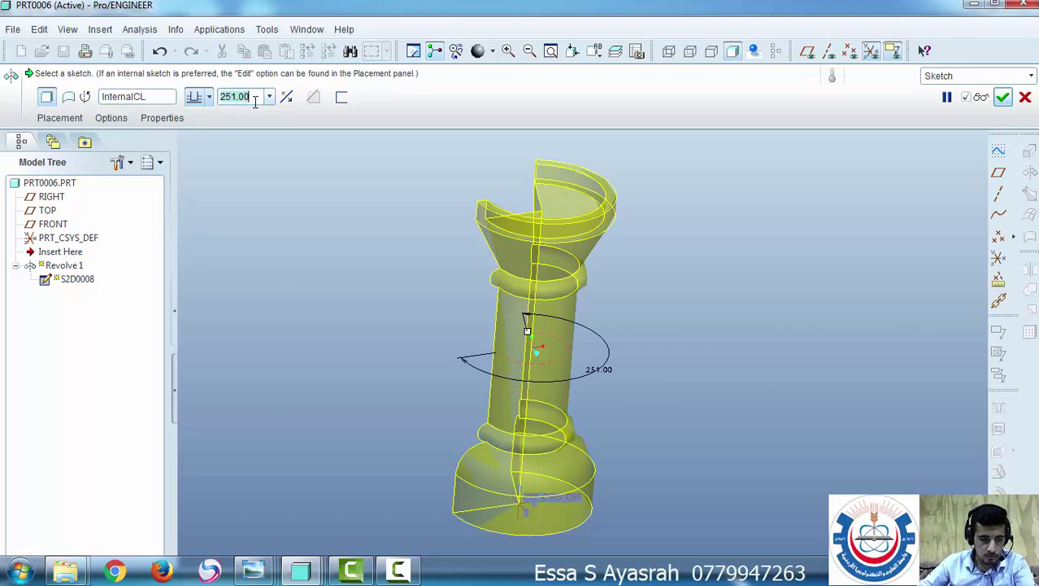
text(270)
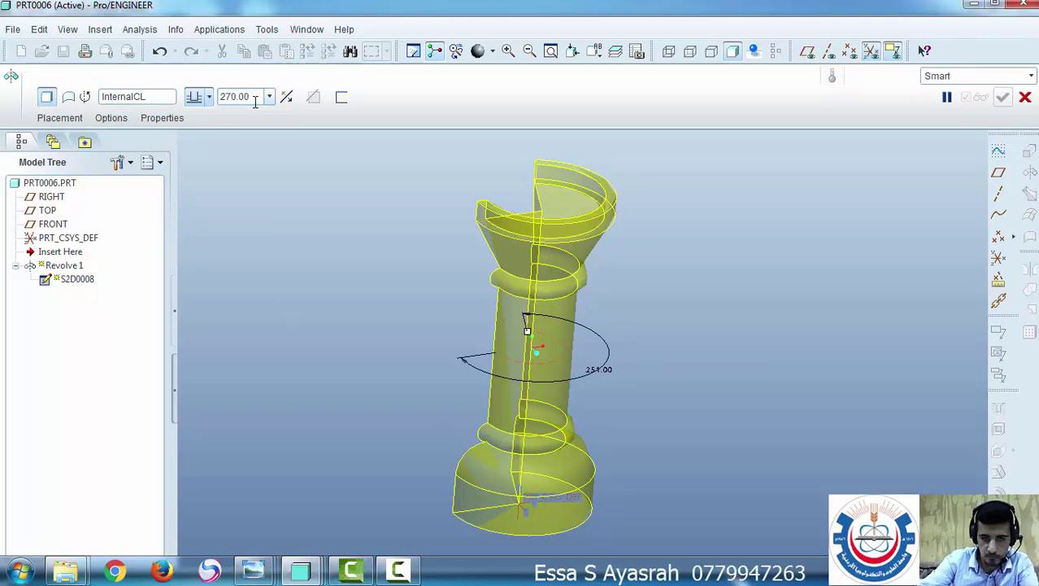
click(1002, 97)
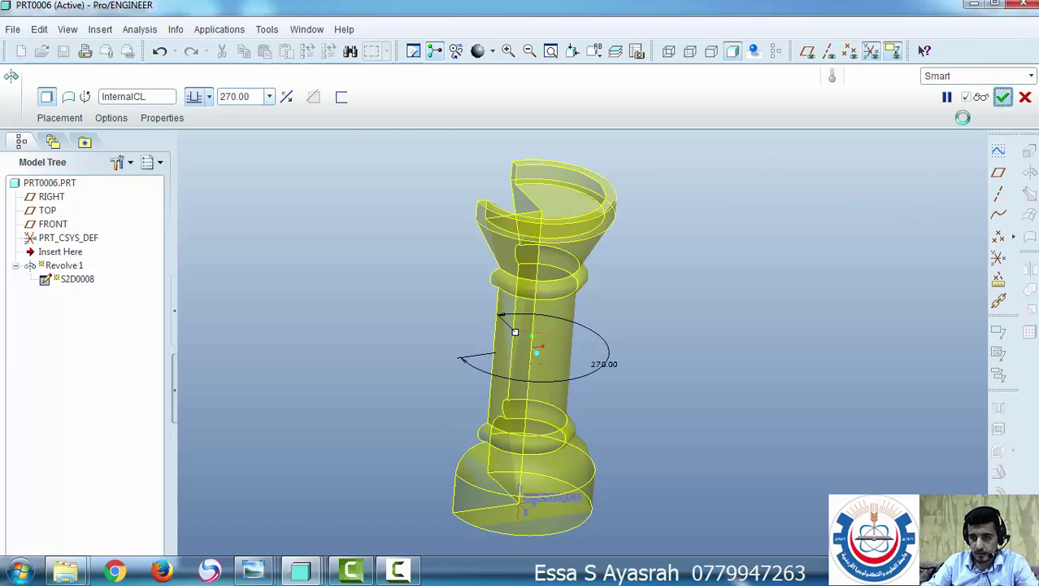
middle_drag(535, 350, 637, 353)
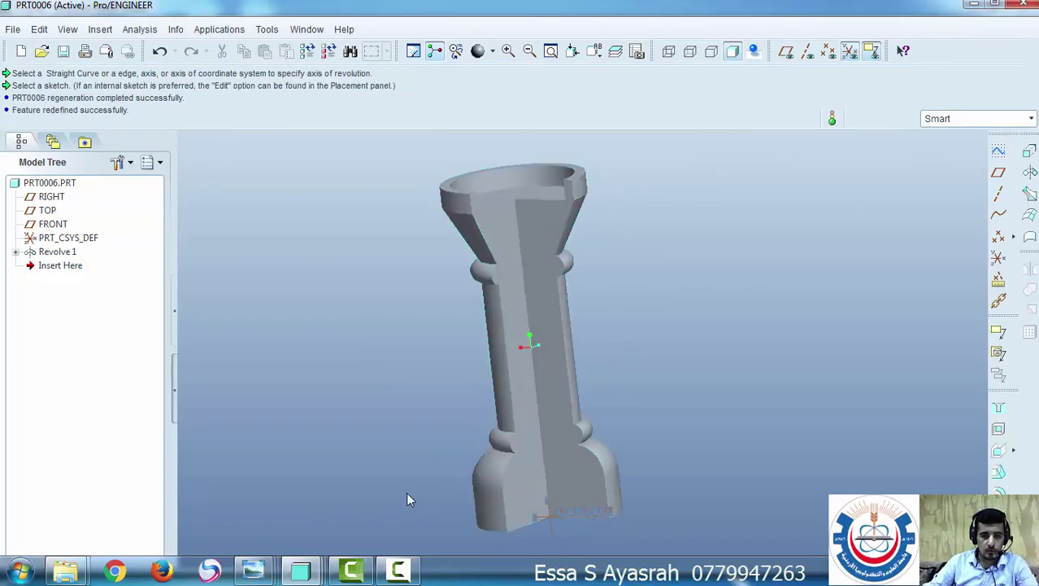
Switch to the 11.png drawing in Windows Photo Viewer, compare its cutaway column with the model, and return to PRT0006 in Pro/ENGINEER
mouse_move(253, 569)
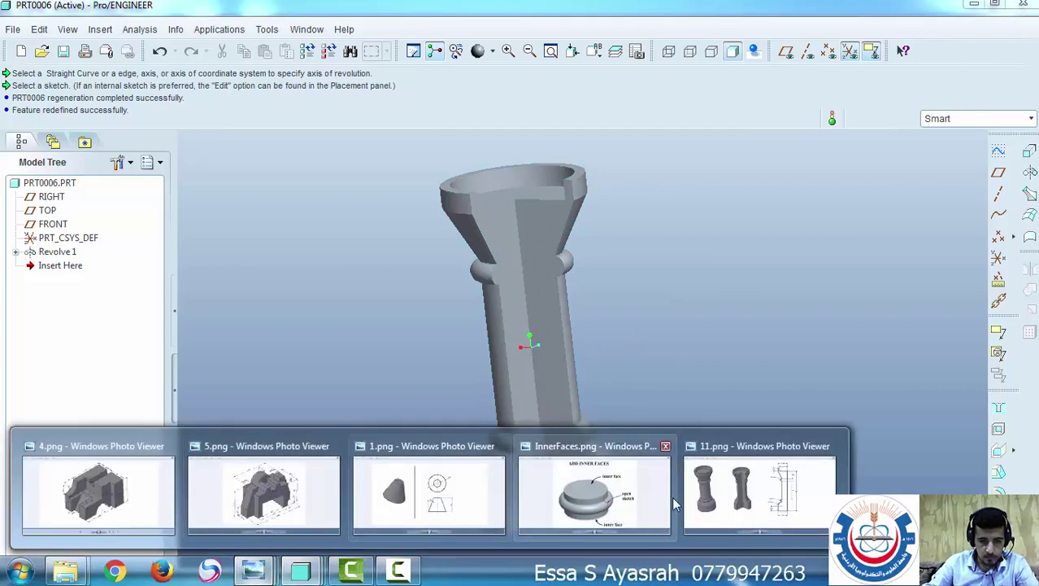
click(748, 511)
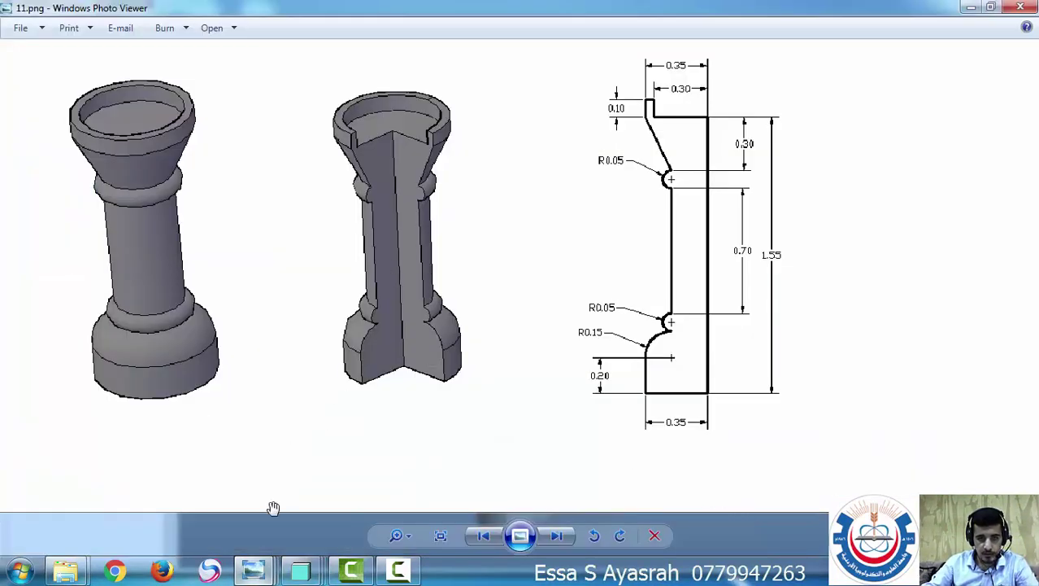
mouse_move(269, 573)
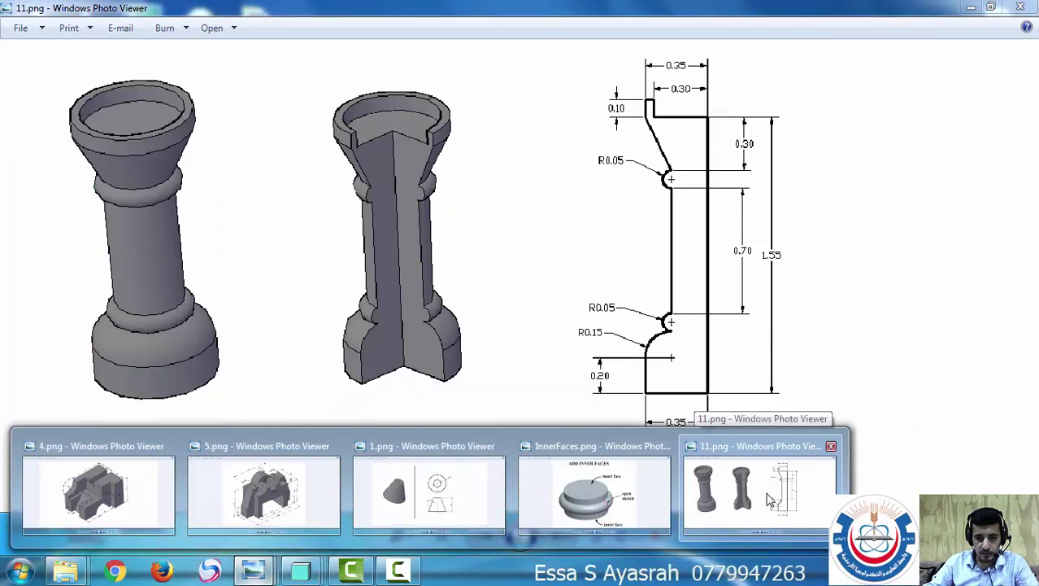
mouse_move(303, 573)
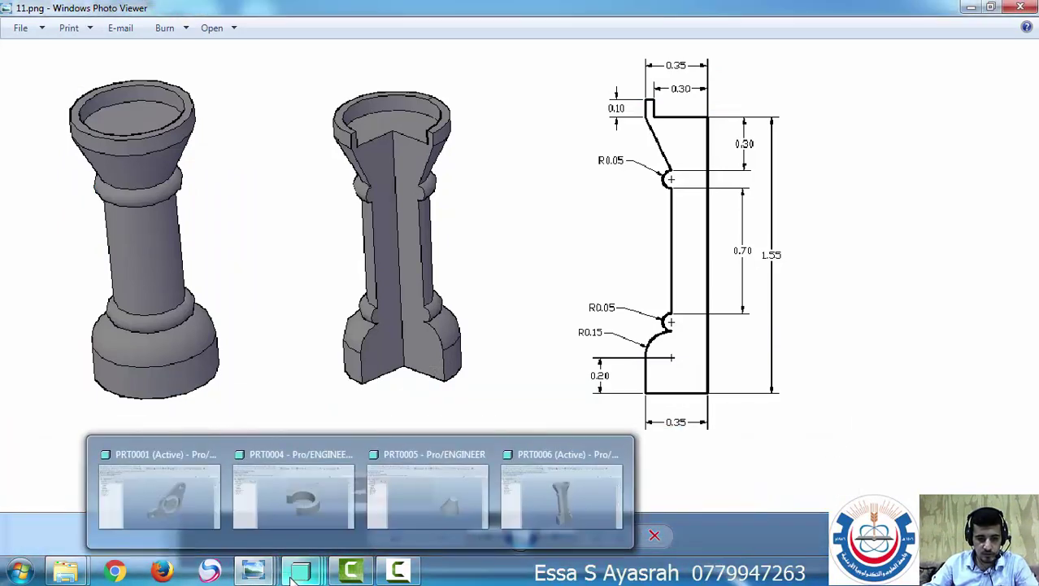
click(449, 510)
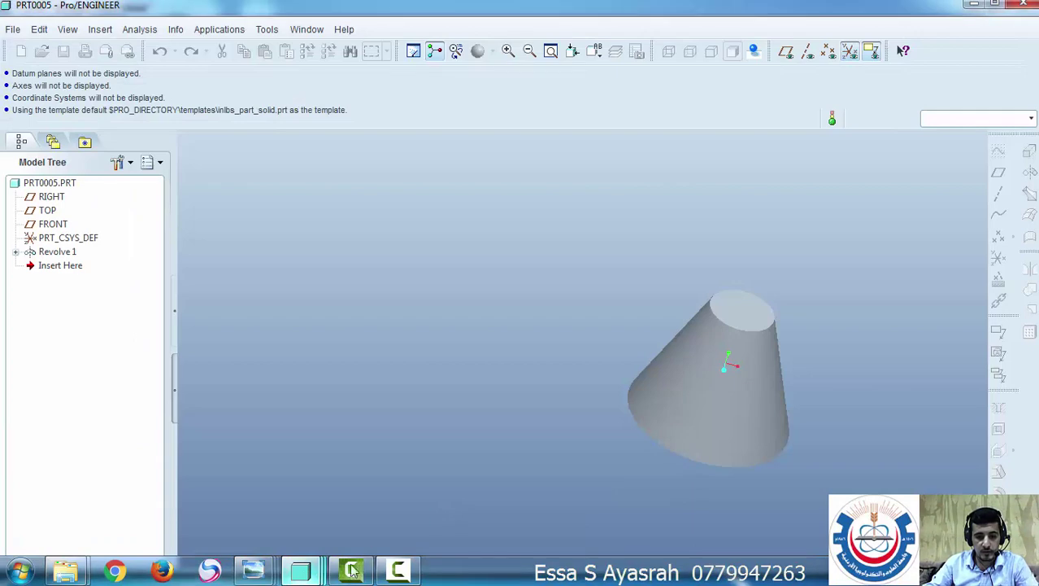
click(613, 483)
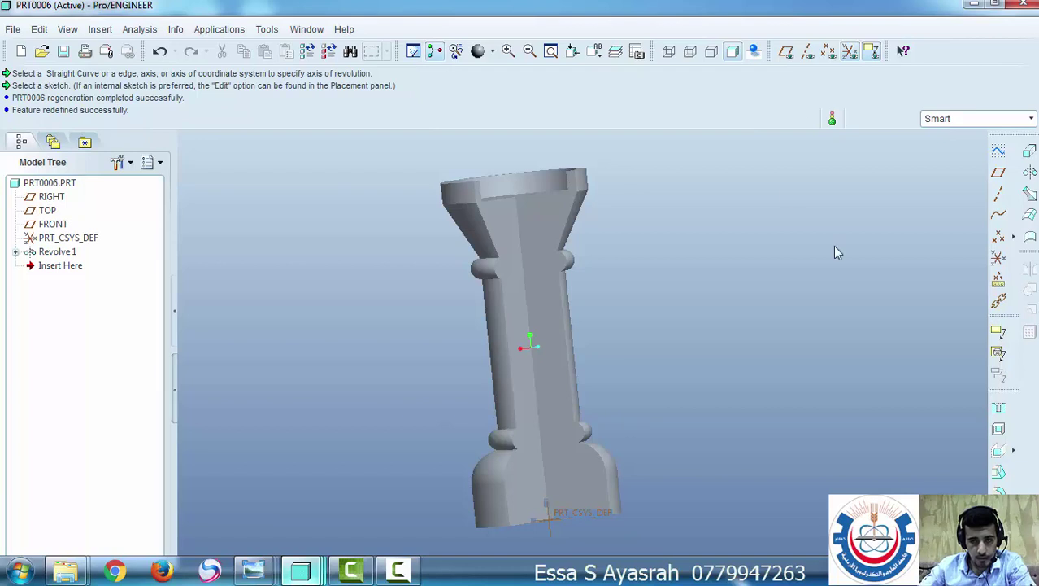
Examine the open sketch and inner faces in InnerFaces.png in Windows Photo Viewer, and return to PRT0006 in Pro/ENGINEER
mouse_move(303, 572)
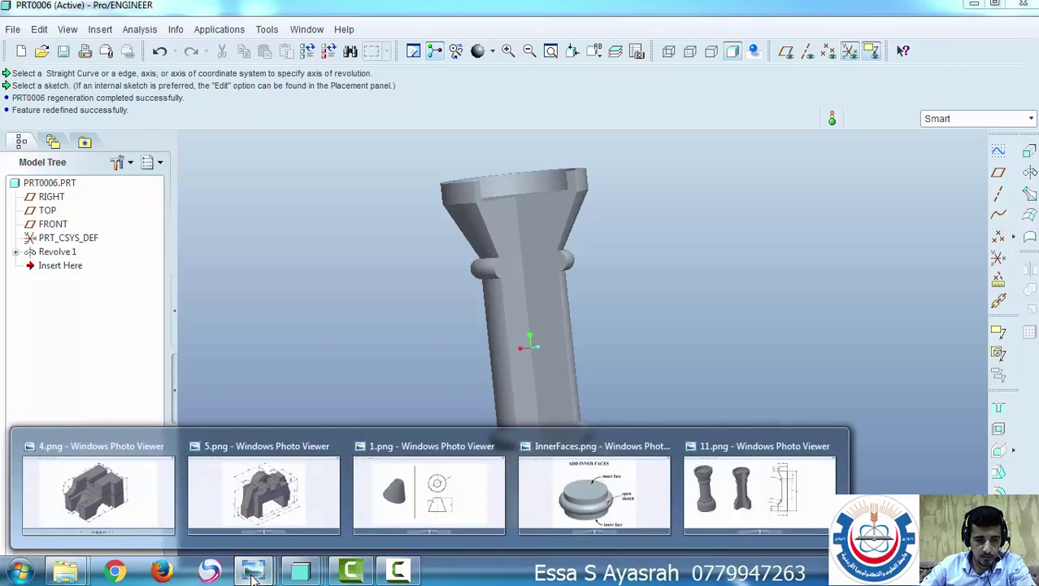
click(569, 503)
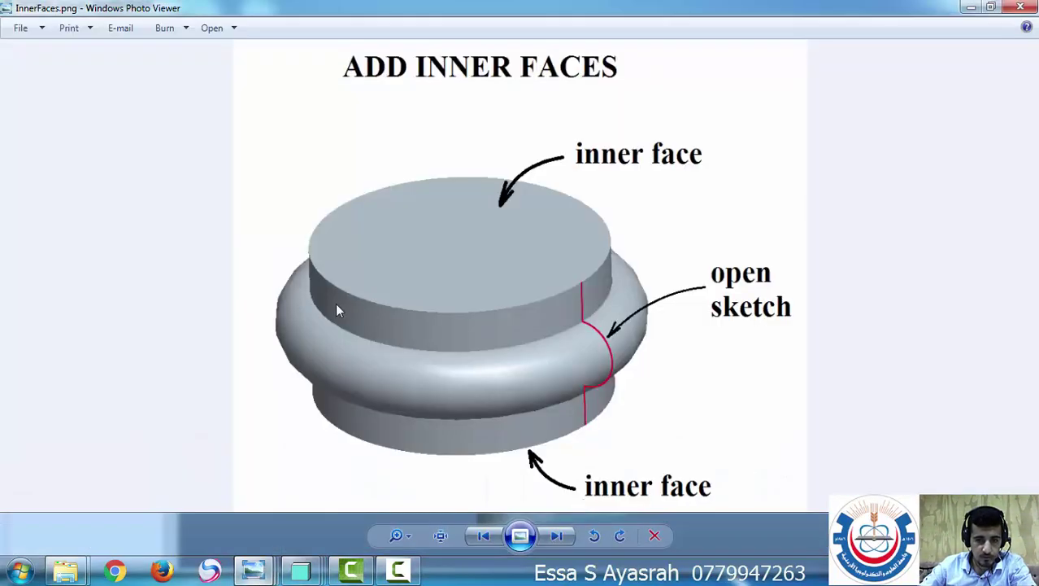
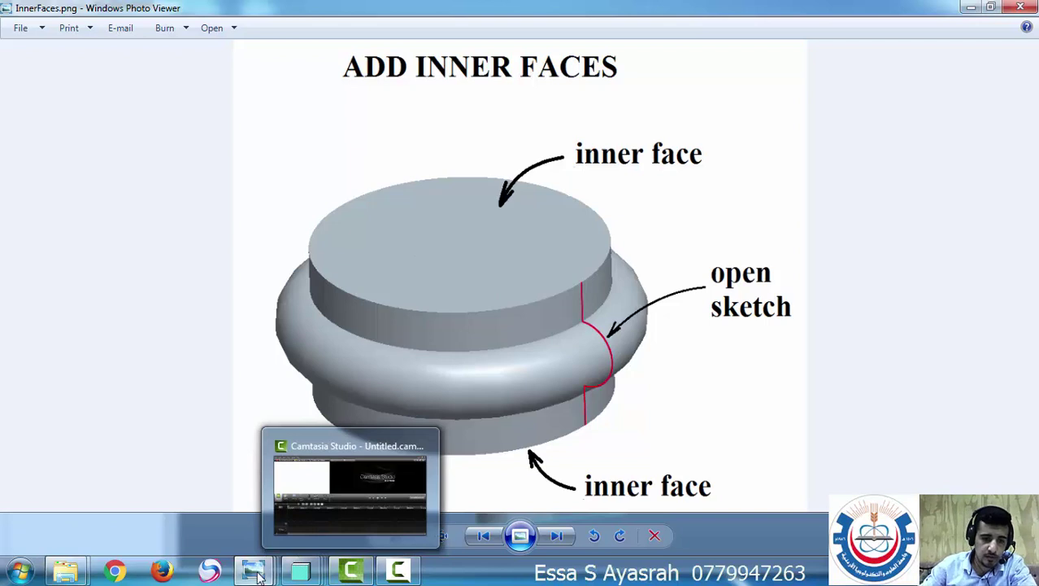
mouse_move(254, 573)
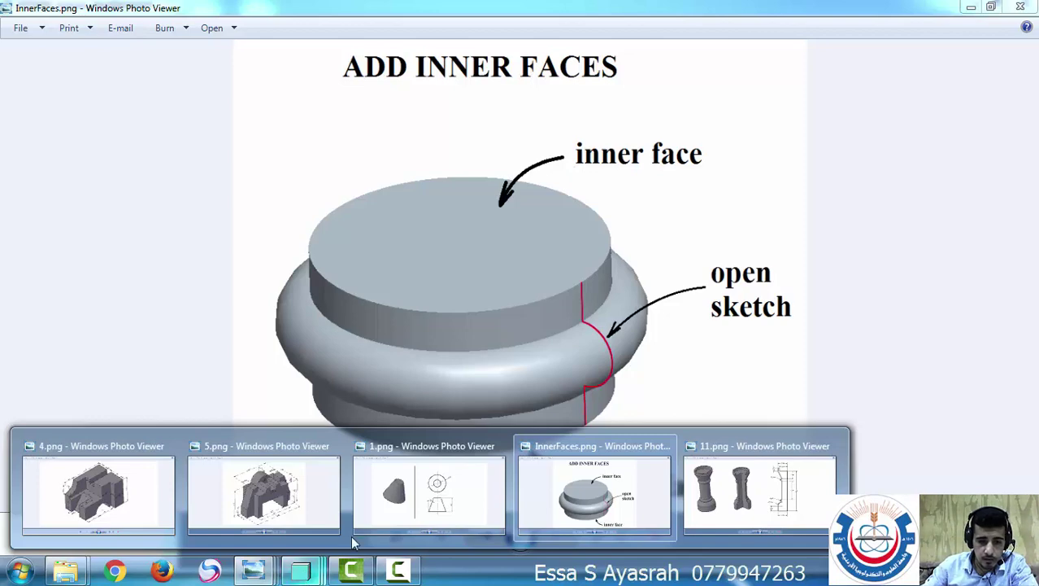
click(594, 492)
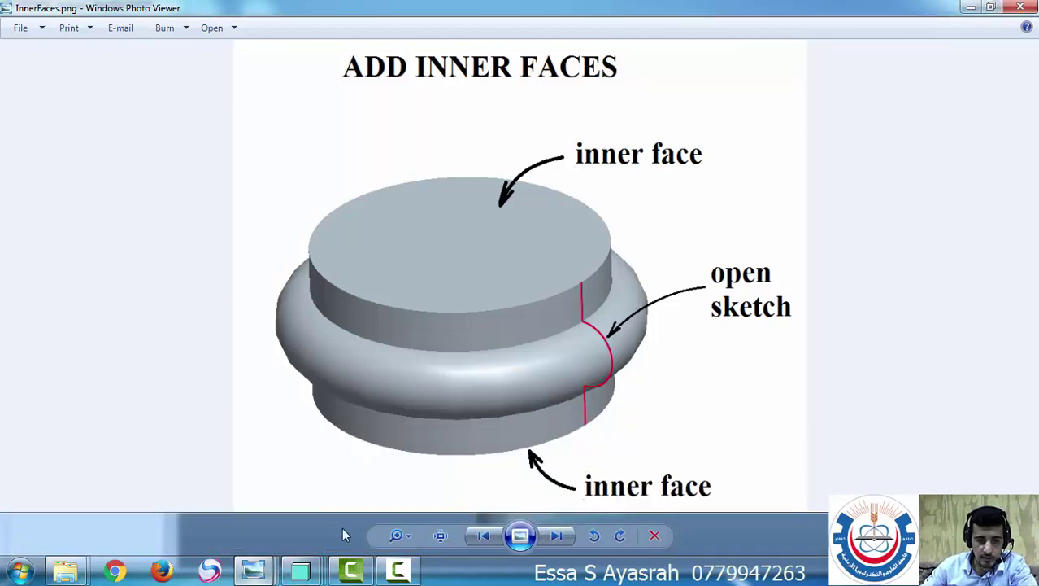
mouse_move(351, 572)
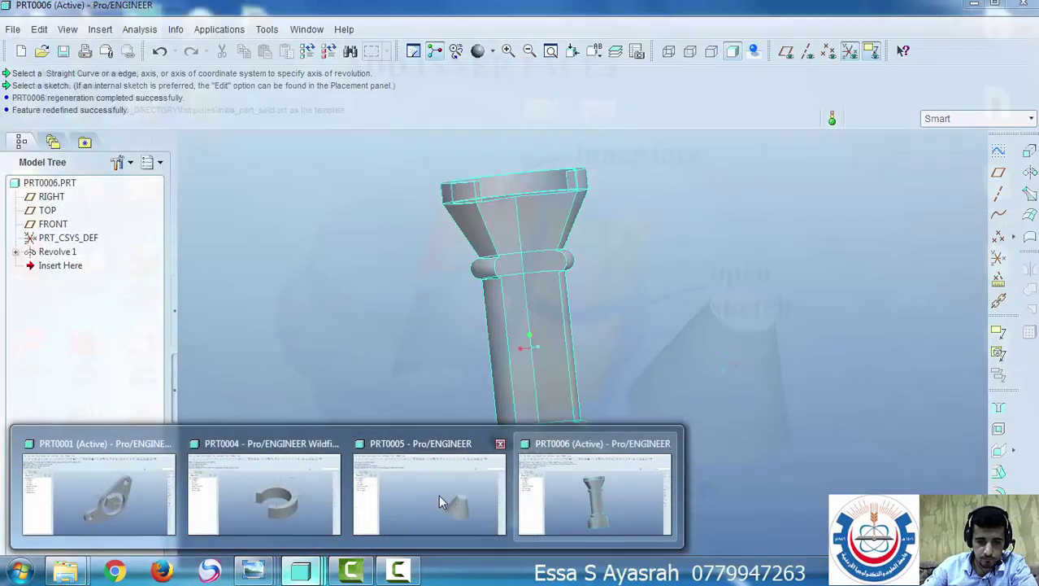
click(556, 500)
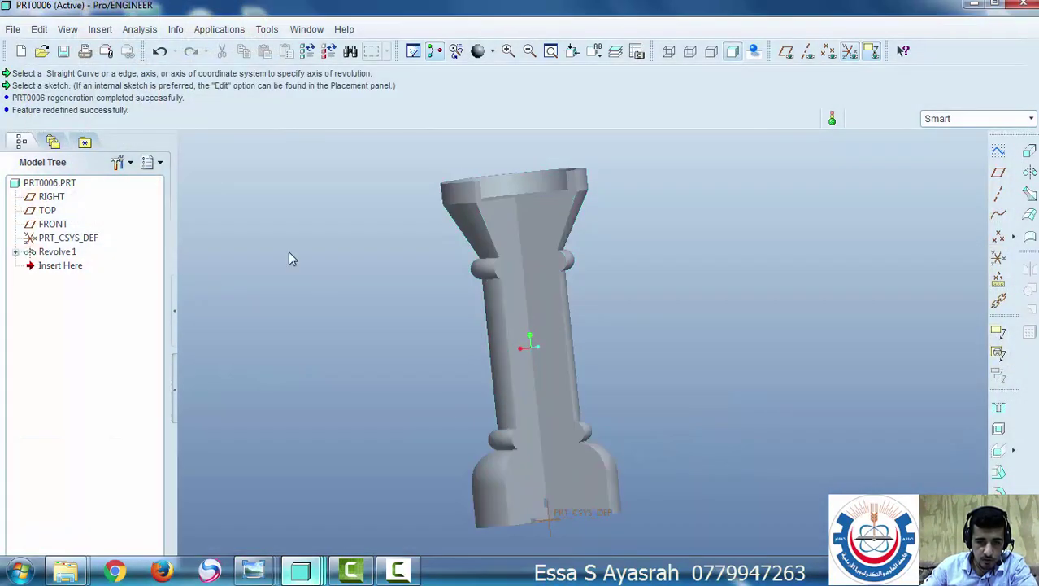
Save PRT0006 to the essa ayasrah 2 folder and create a new part in a maximized window
click(63, 50)
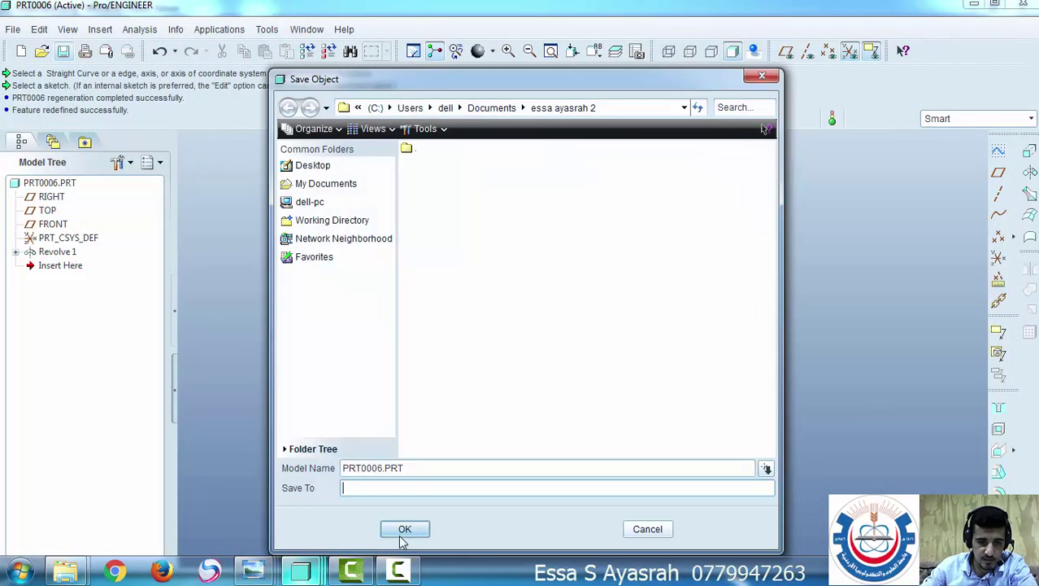
click(403, 532)
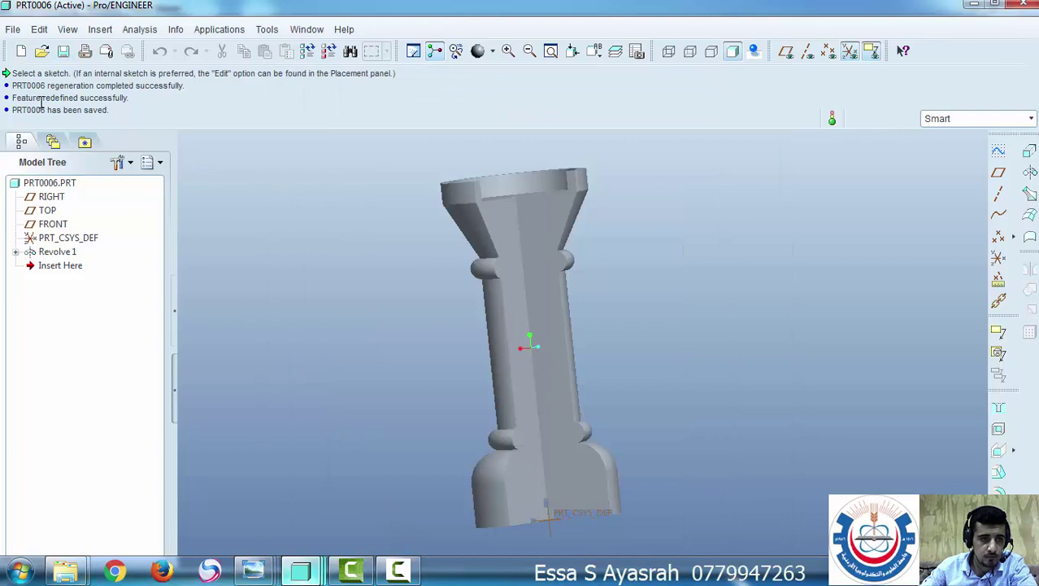
click(21, 50)
click(462, 436)
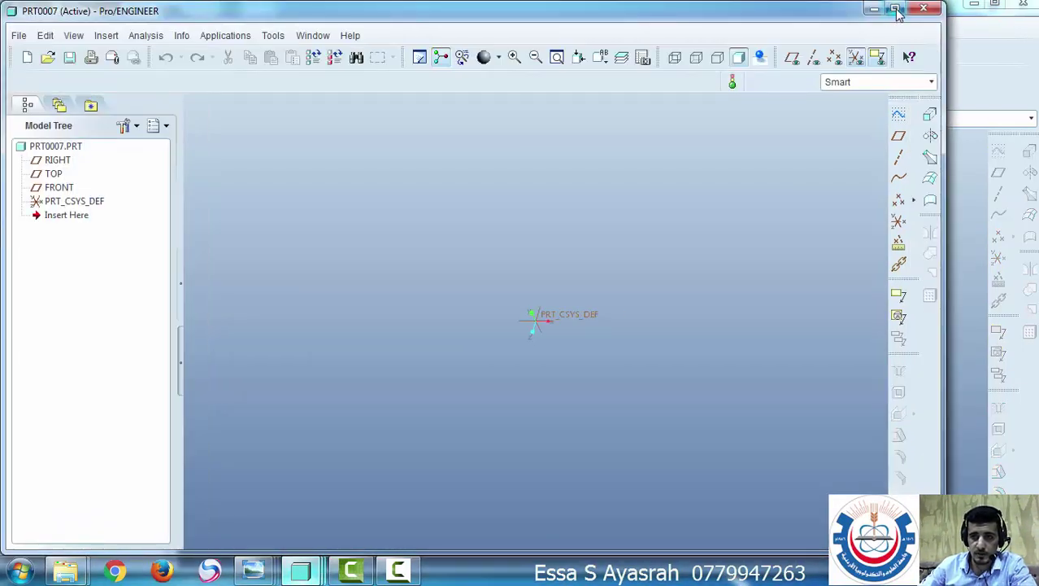
click(895, 9)
Start an extrude, display datum planes, axes and points, and open its sketch on the FRONT plane with RIGHT as reference
click(1029, 130)
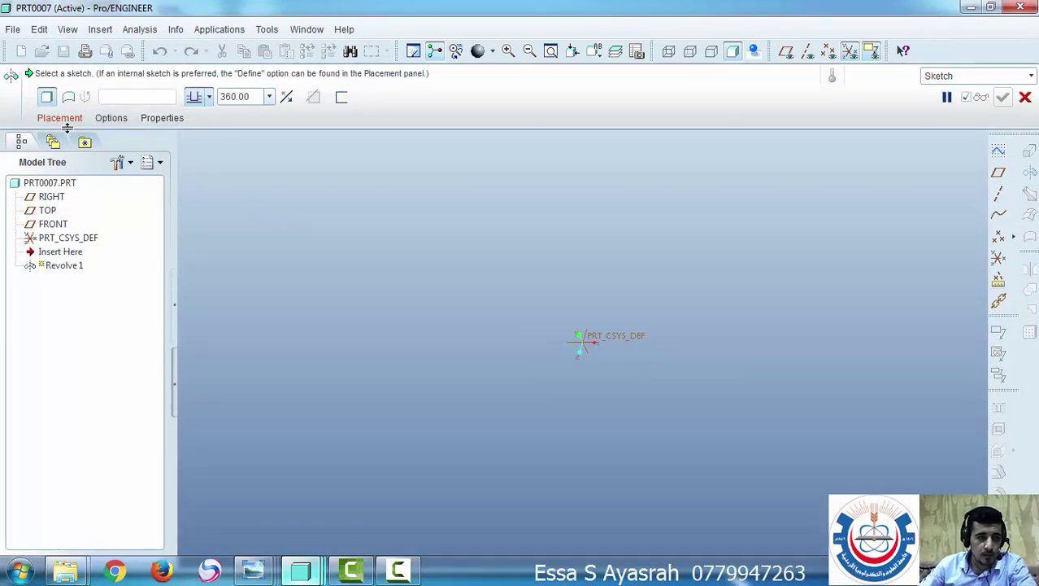
click(1025, 97)
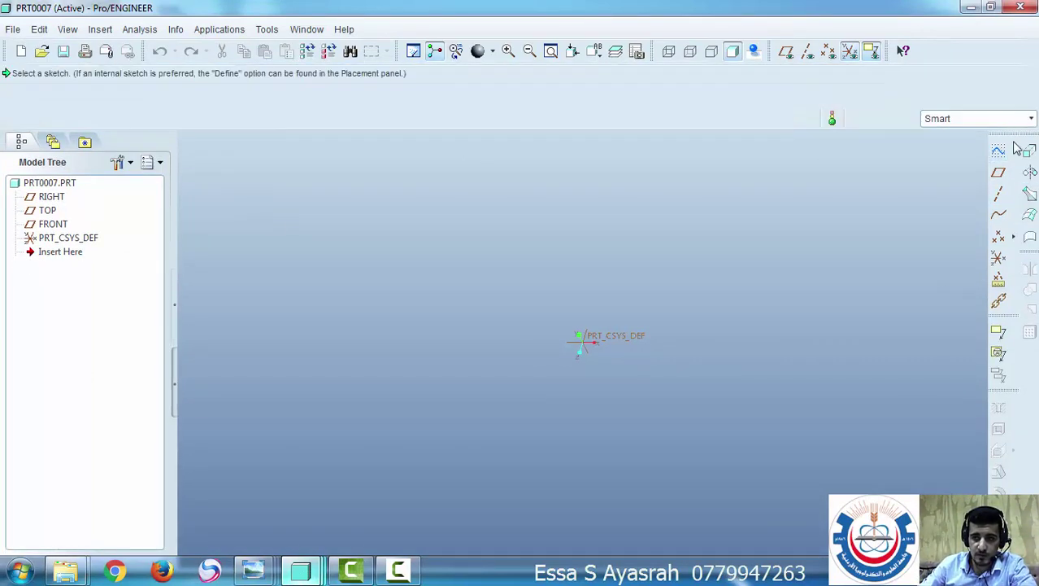
click(1029, 155)
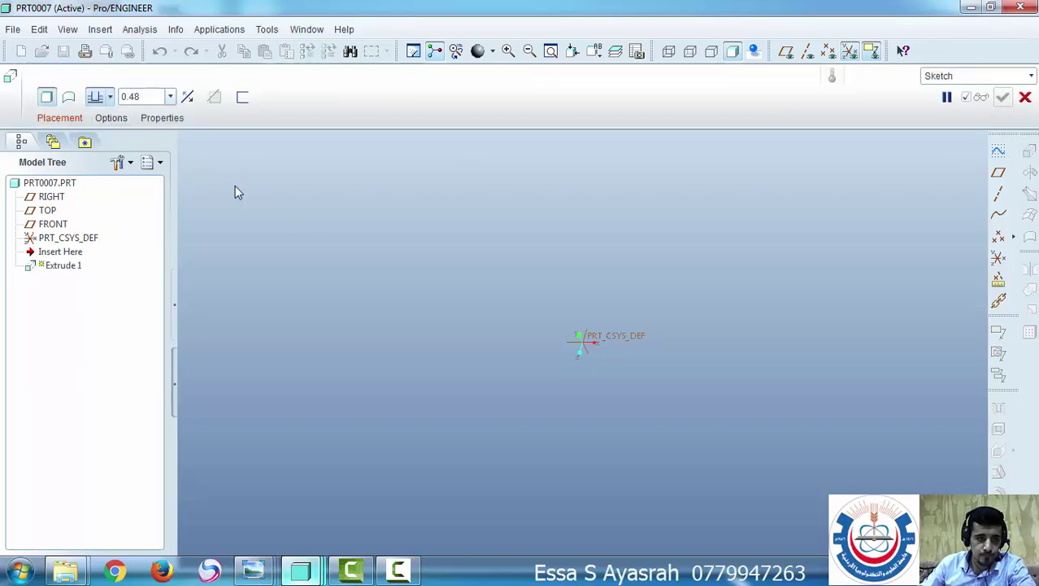
click(60, 117)
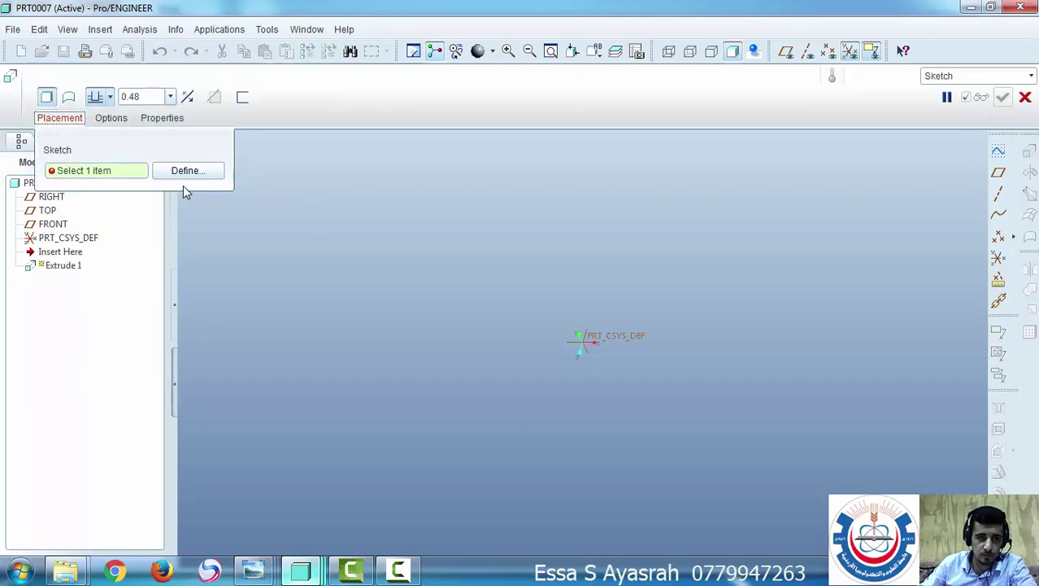
click(786, 51)
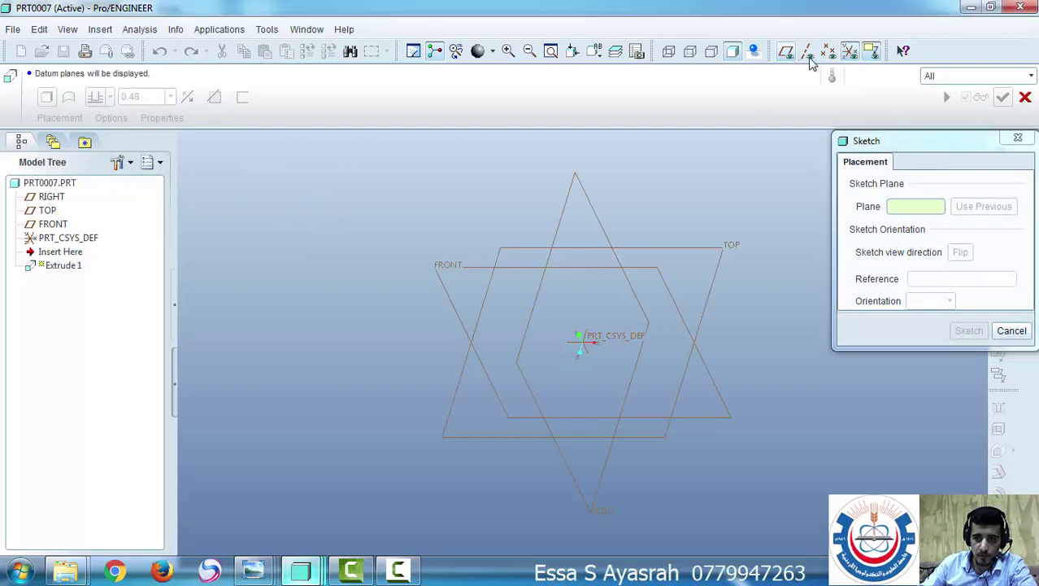
click(807, 51)
click(830, 52)
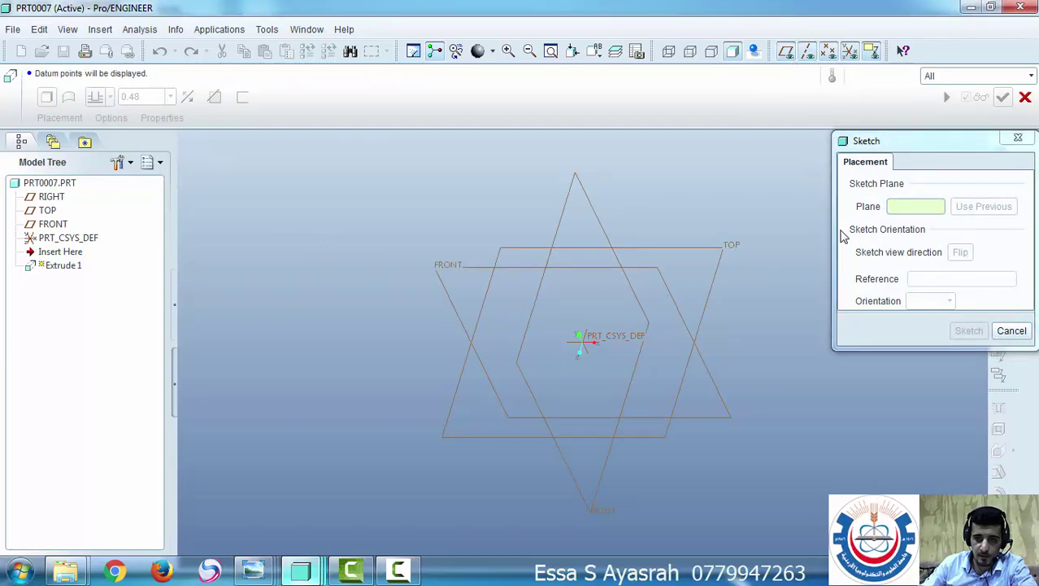
click(473, 265)
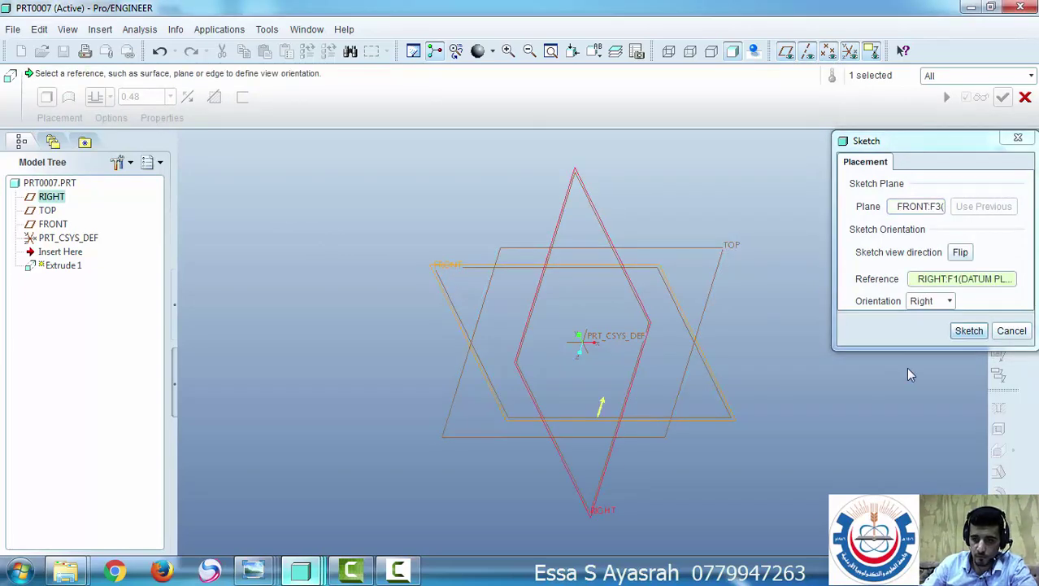
click(969, 331)
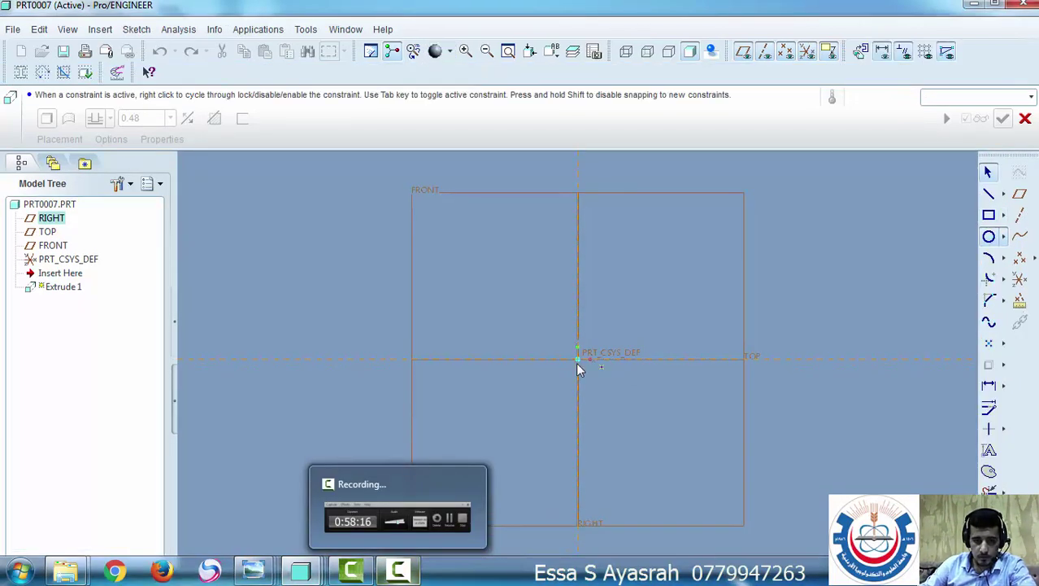
Sketch a circle centred on the origin and finish the extrude's sketch
click(577, 359)
click(678, 311)
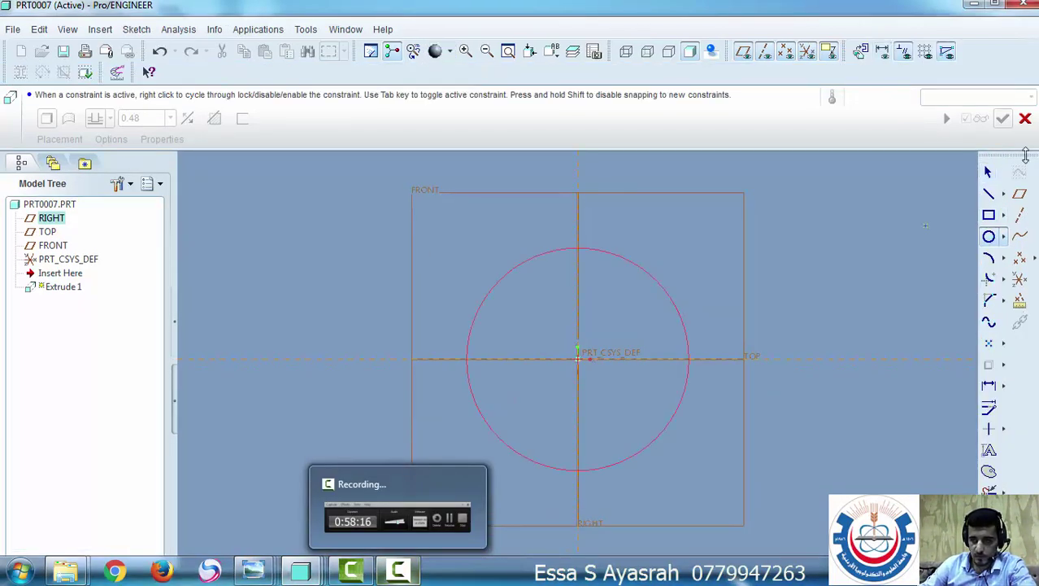
click(988, 172)
click(988, 513)
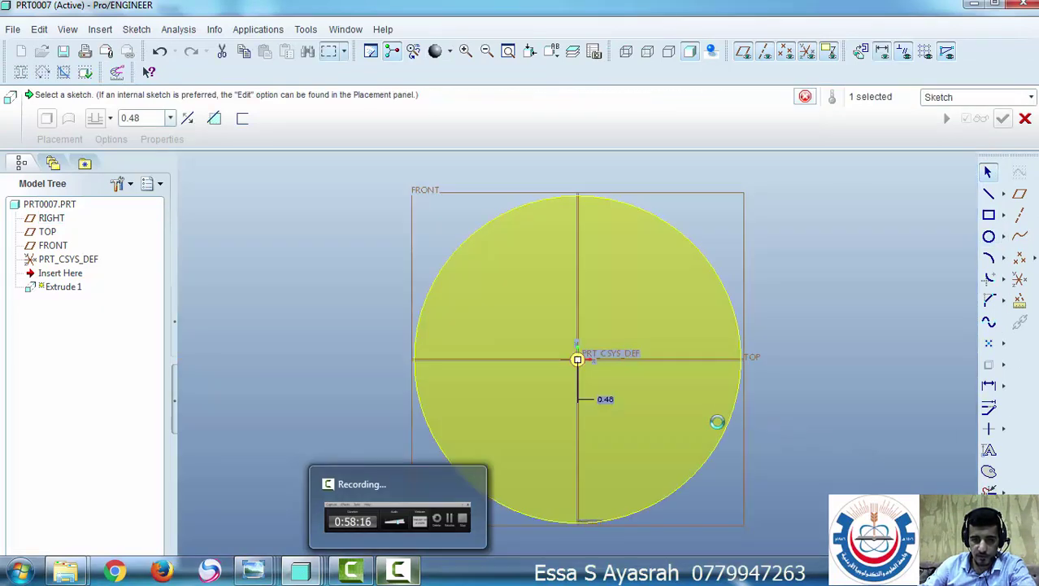
Extrude the circle to a depth of about 143.63 and complete the cylinder
mouse_move(669, 418)
middle_down()
mouse_move(742, 391)
mouse_move(616, 380)
middle_up()
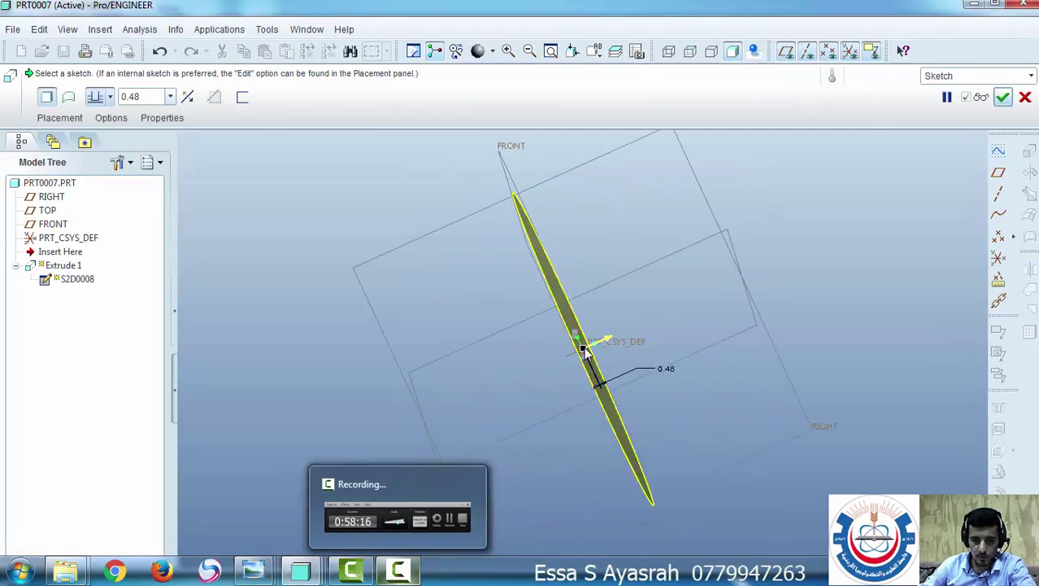
drag(583, 349, 730, 325)
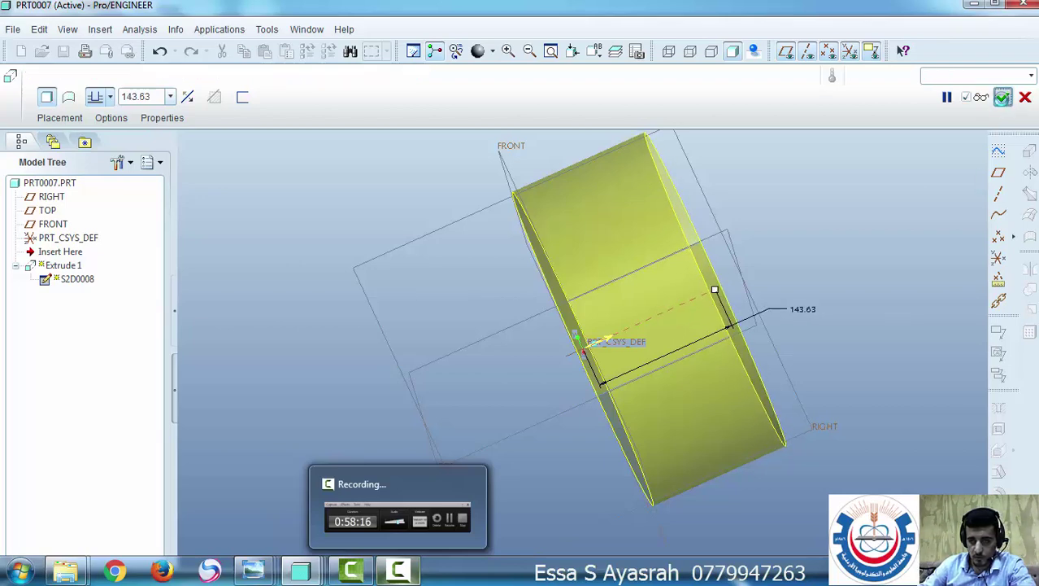
click(1003, 98)
middle_drag(679, 334, 612, 435)
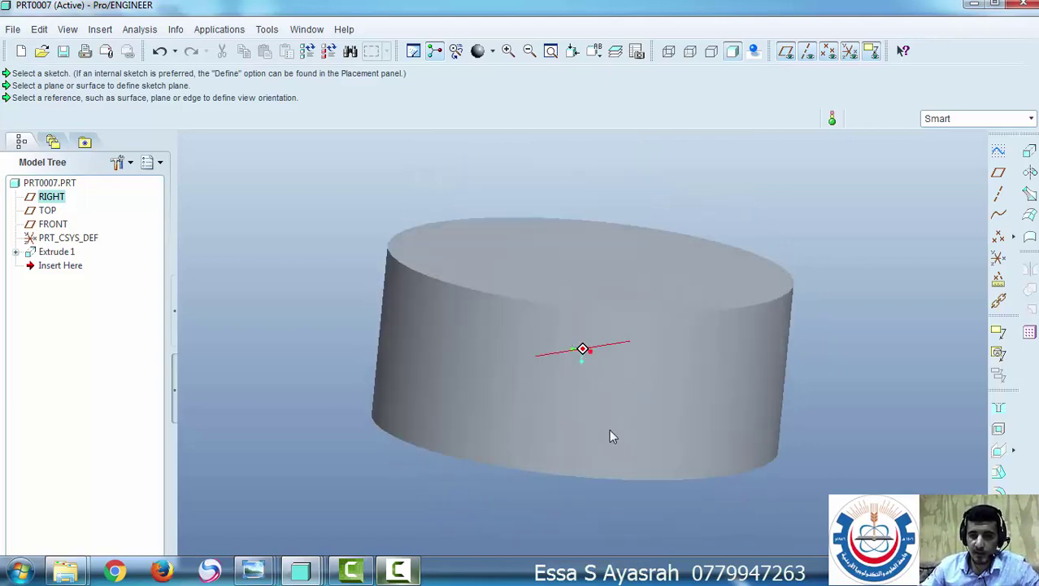
Start a revolve with its internal sketch on the RIGHT plane, using TOP as the orientation reference
click(1030, 171)
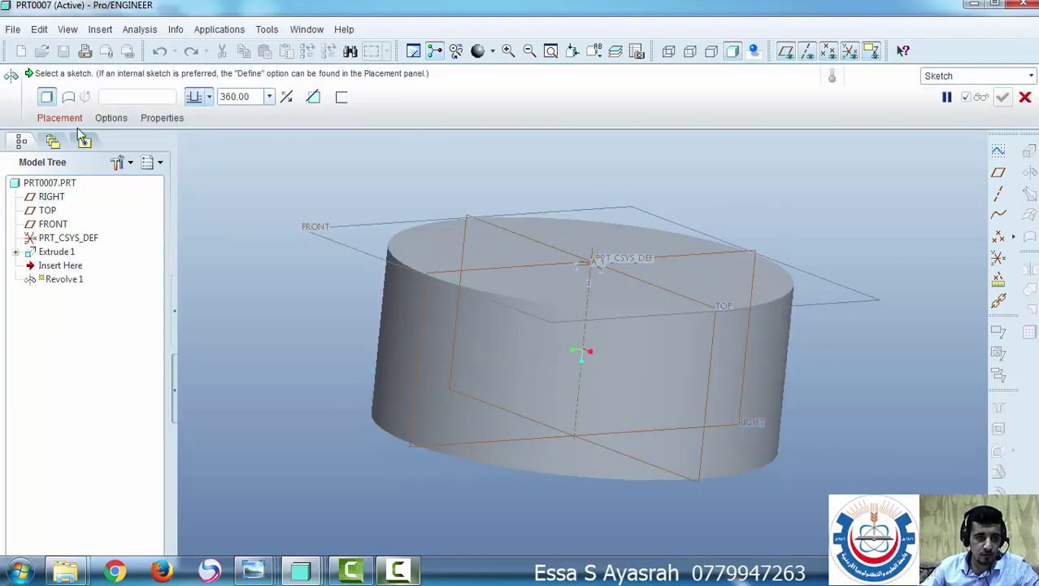
click(69, 119)
click(150, 167)
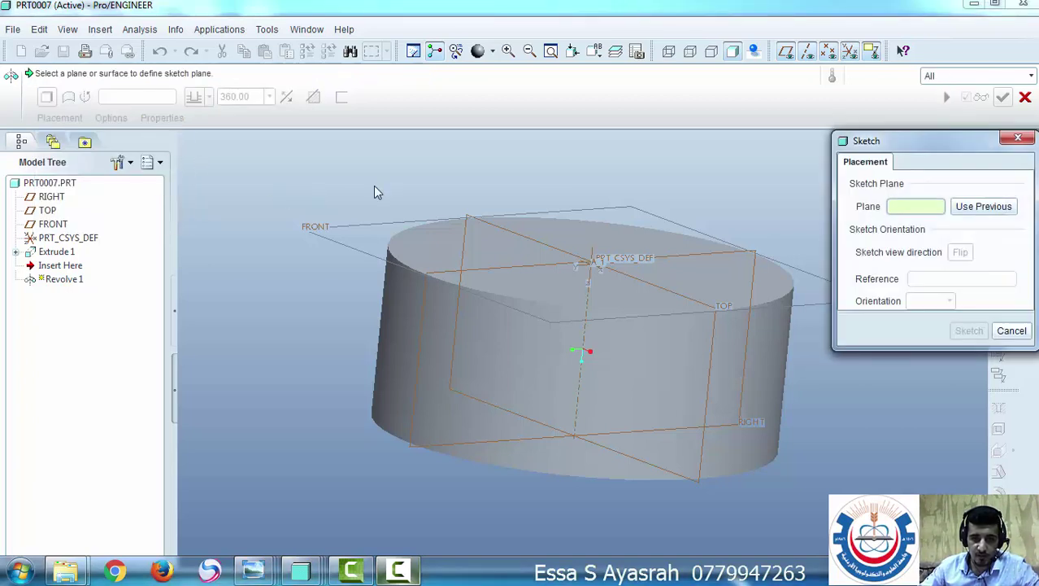
click(65, 197)
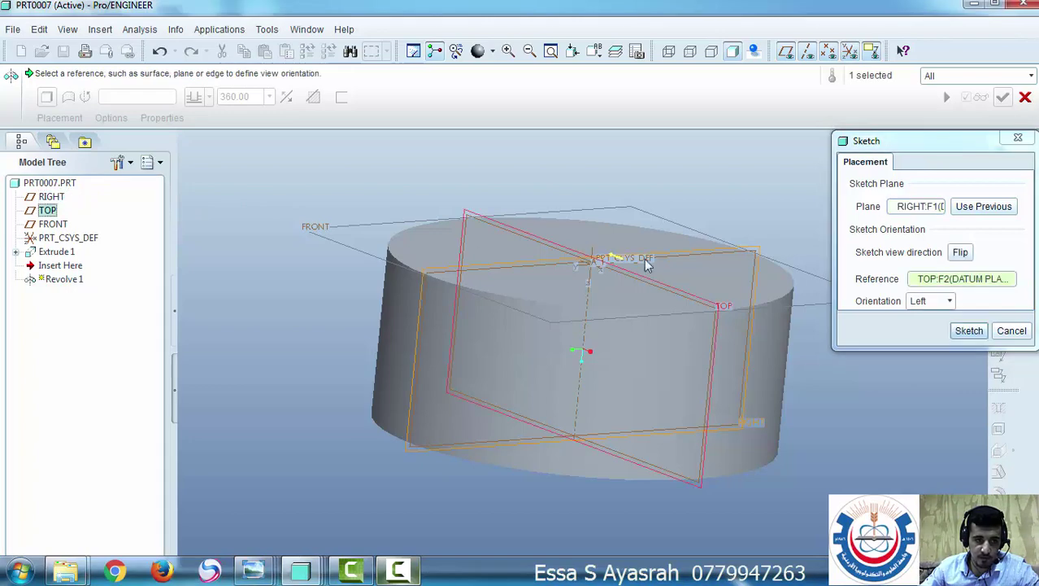
click(969, 331)
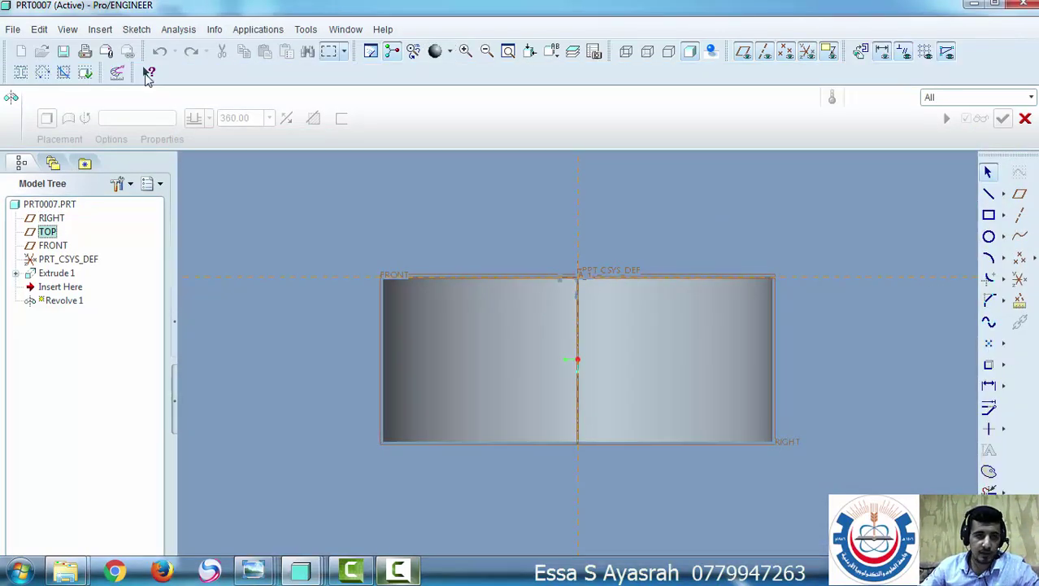
Add the cylinder's side surface, far end face and axis A_1 as sketch references
click(136, 30)
click(166, 66)
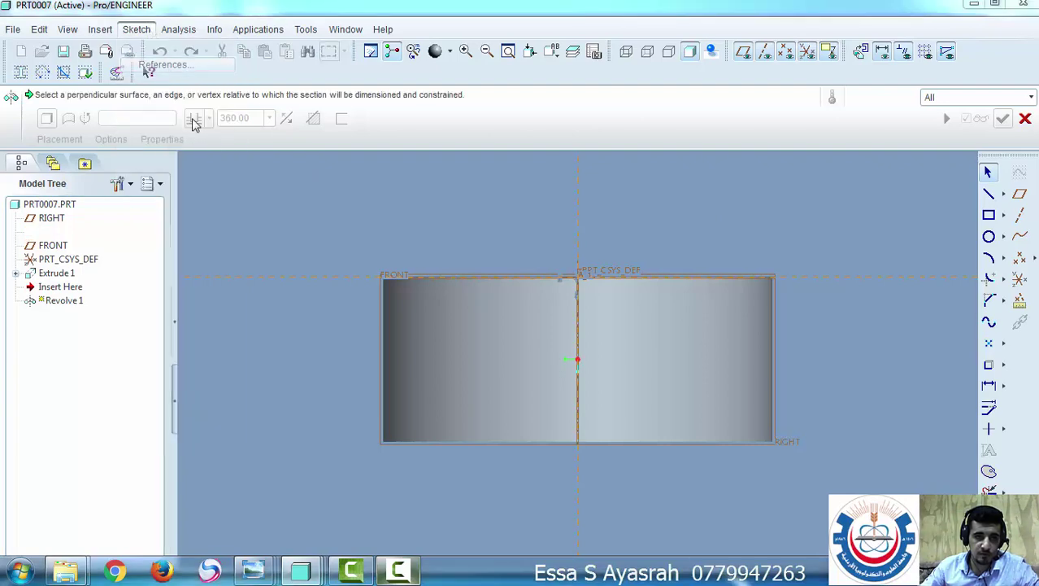
click(382, 355)
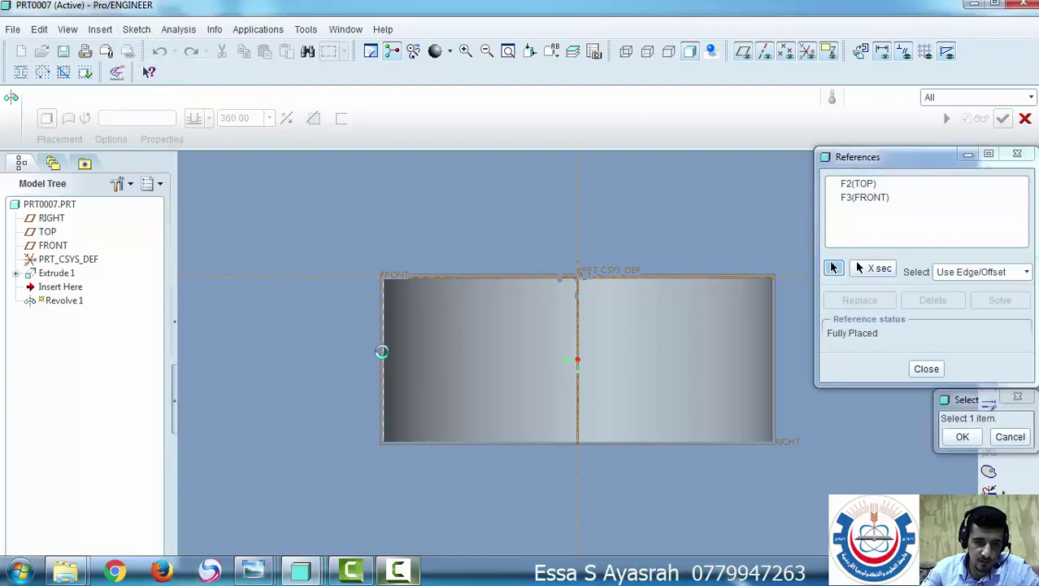
click(405, 280)
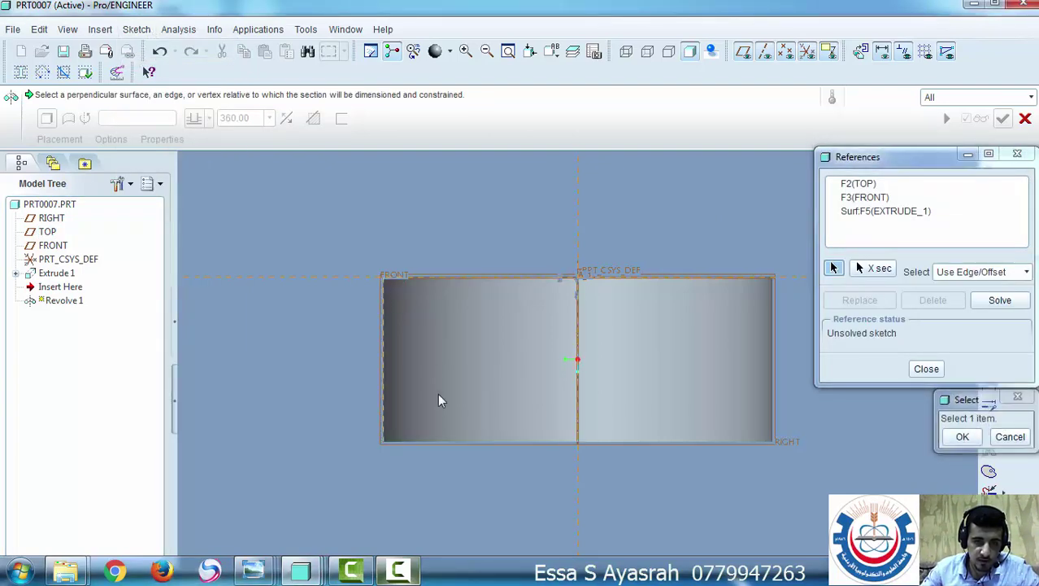
click(576, 359)
click(937, 372)
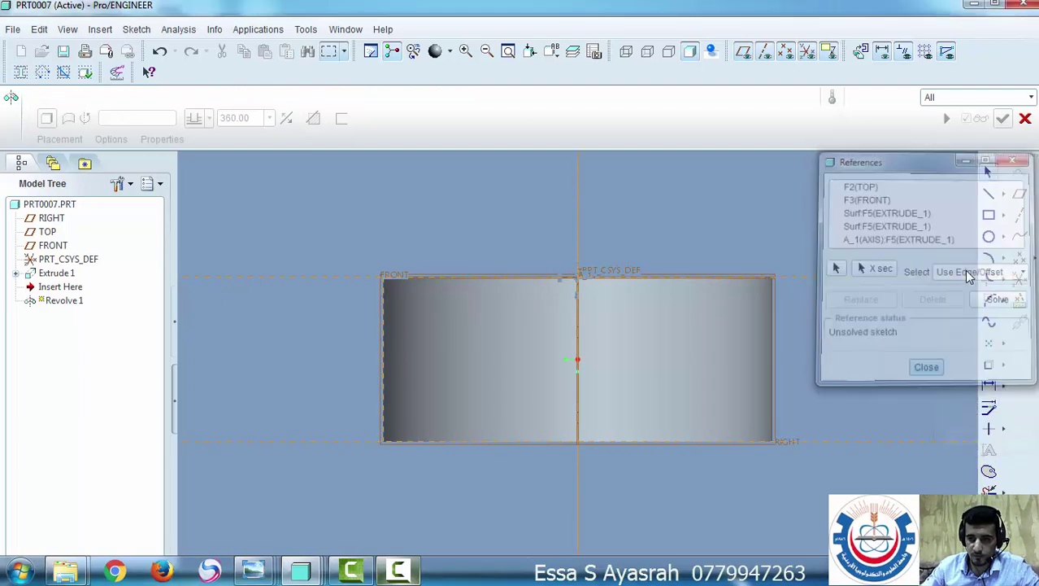
Sketch a small circle centred on the midpoint of the cylinder's left side edge
click(990, 237)
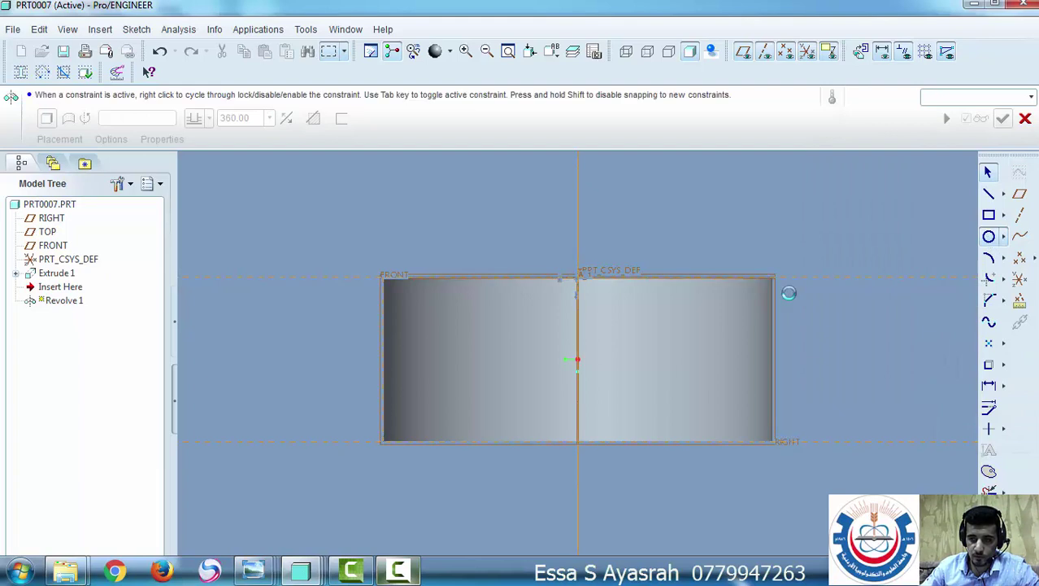
click(384, 359)
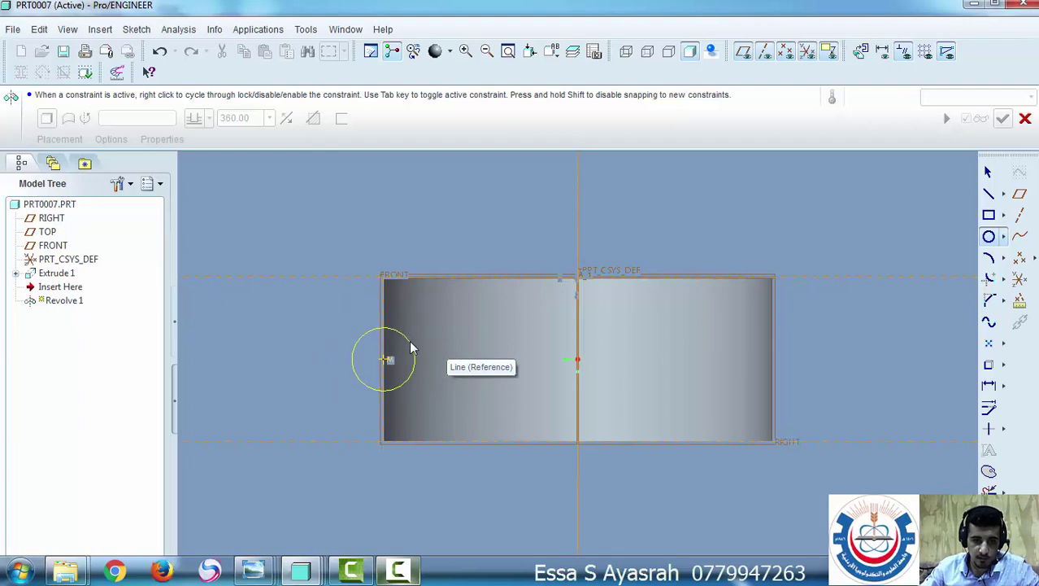
click(411, 347)
middle_click(459, 343)
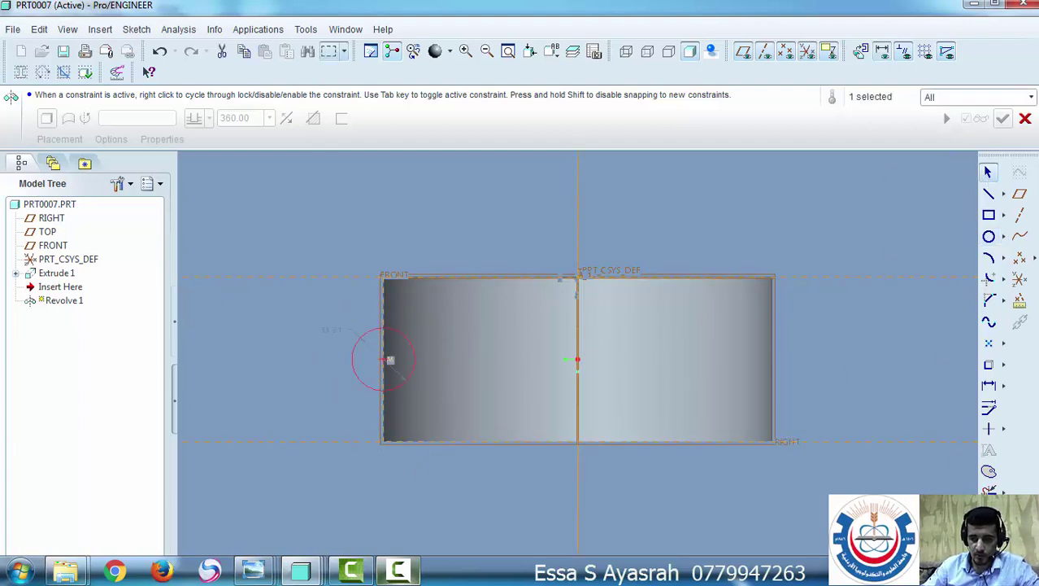
Add a vertical geometry centerline along the cylinder's axis and finish the revolve's sketch
click(1004, 194)
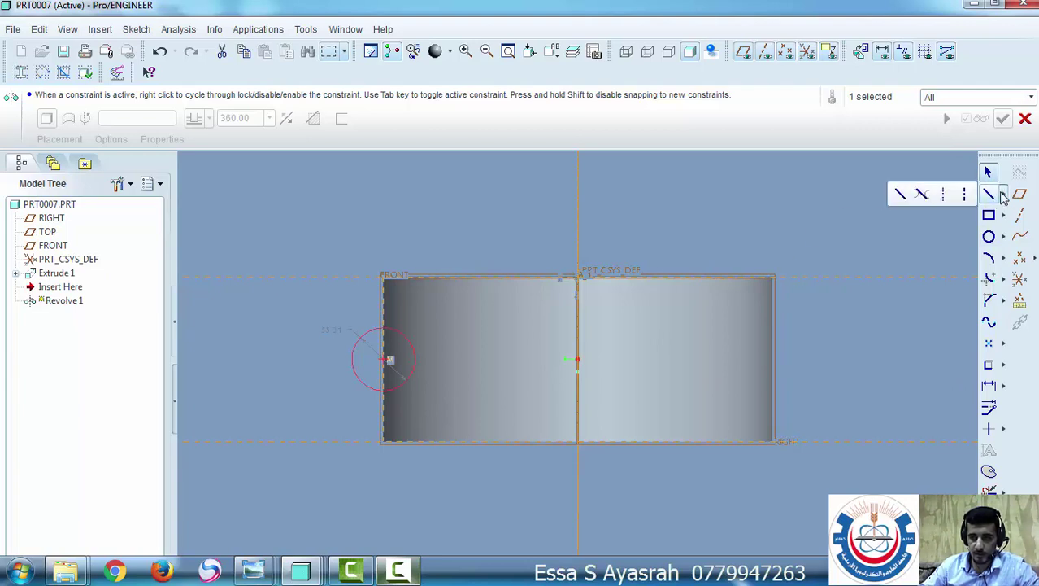
click(966, 194)
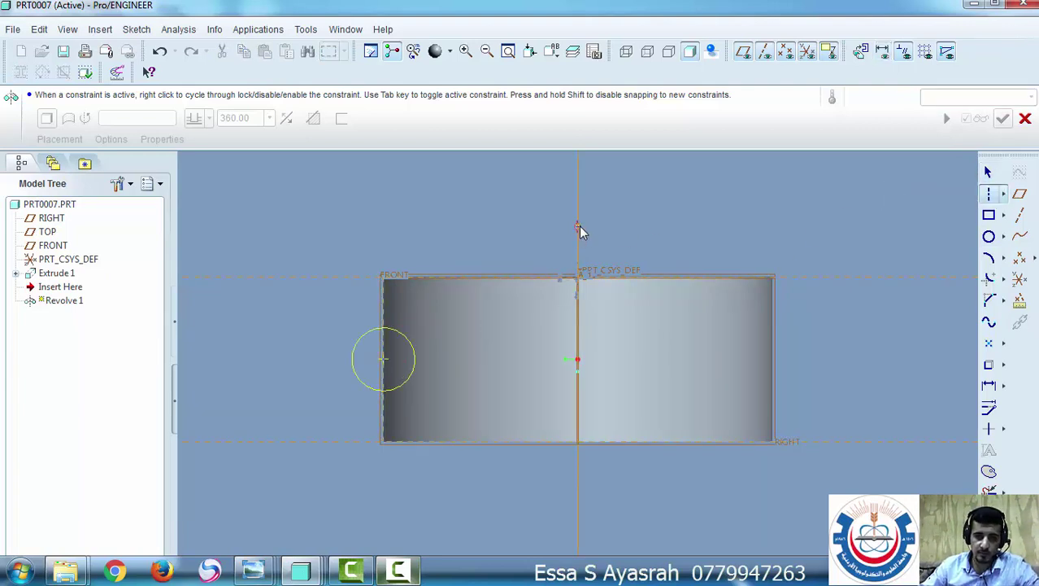
click(589, 314)
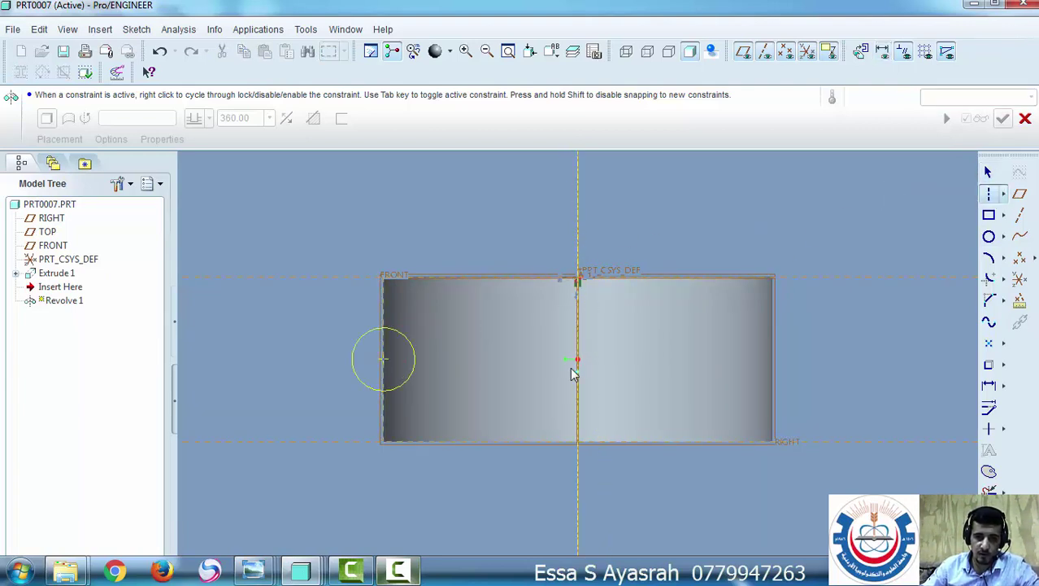
click(581, 483)
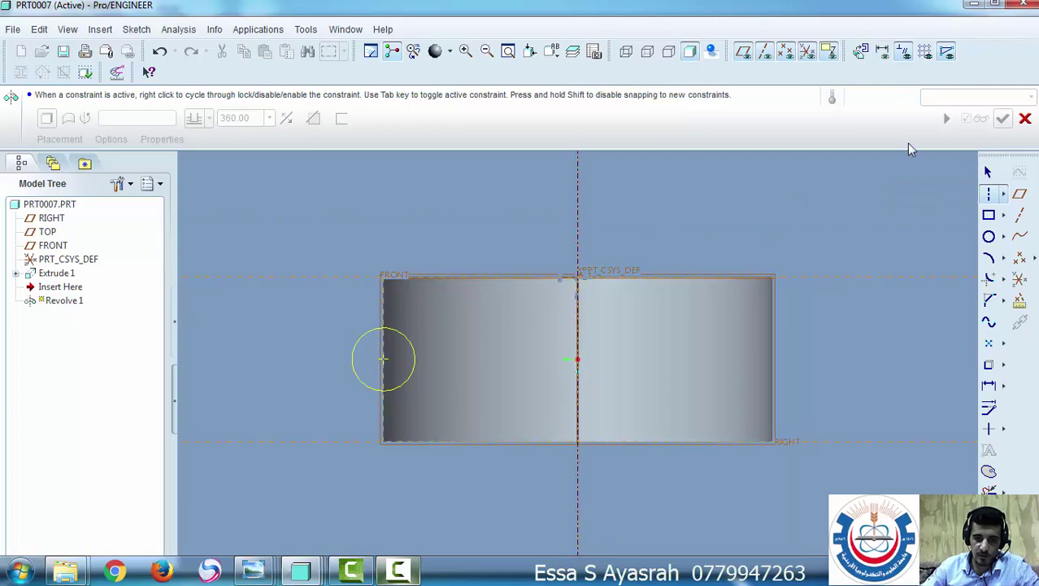
click(988, 172)
click(989, 513)
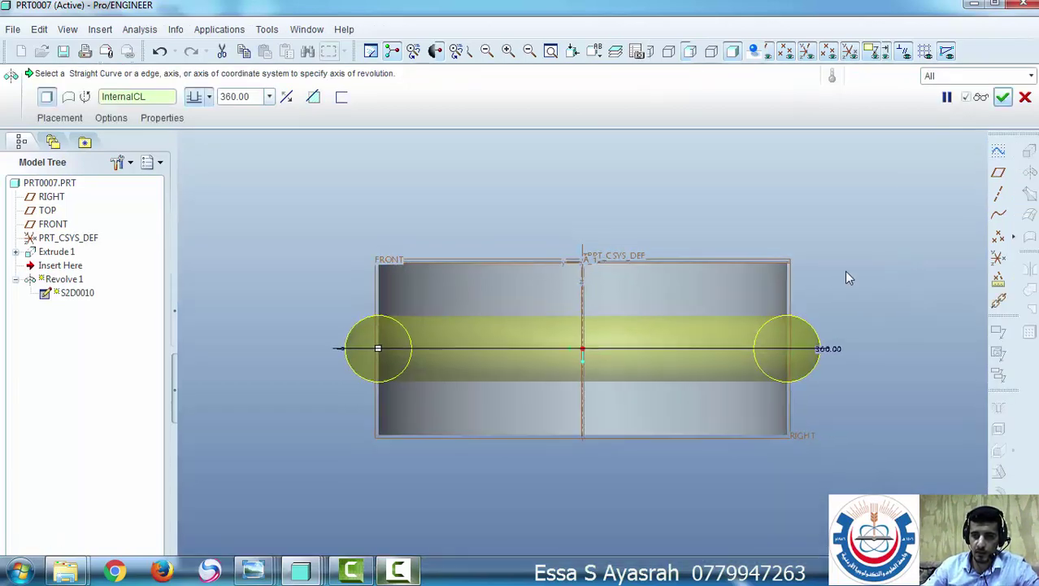
Preview the revolved ring around the cylinder and inspect it from several angles
mouse_move(730, 339)
middle_down()
mouse_move(732, 417)
mouse_move(742, 380)
middle_up()
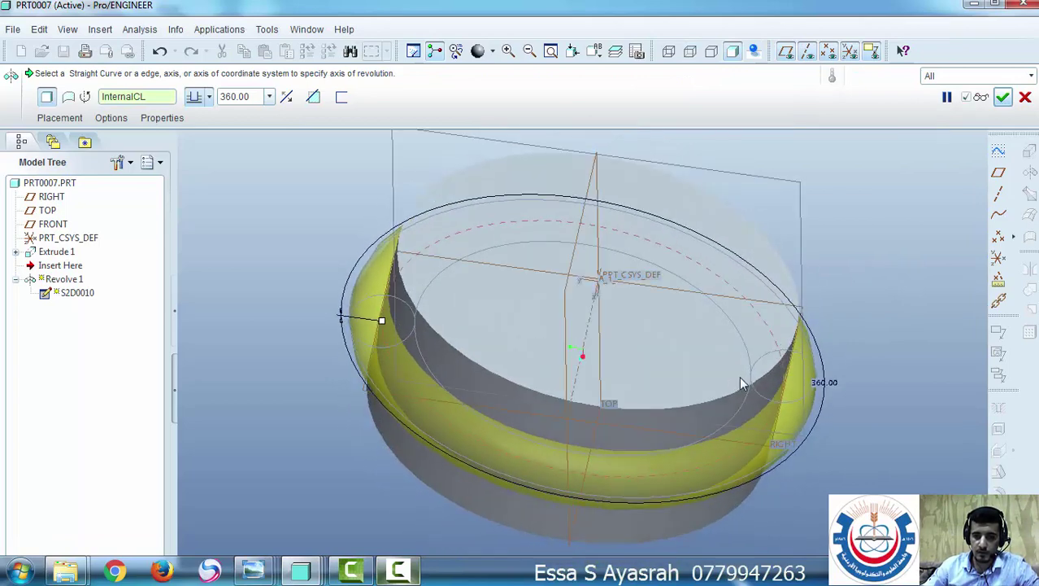
scroll(740, 341, down, 3)
middle_drag(737, 308, 743, 374)
click(981, 97)
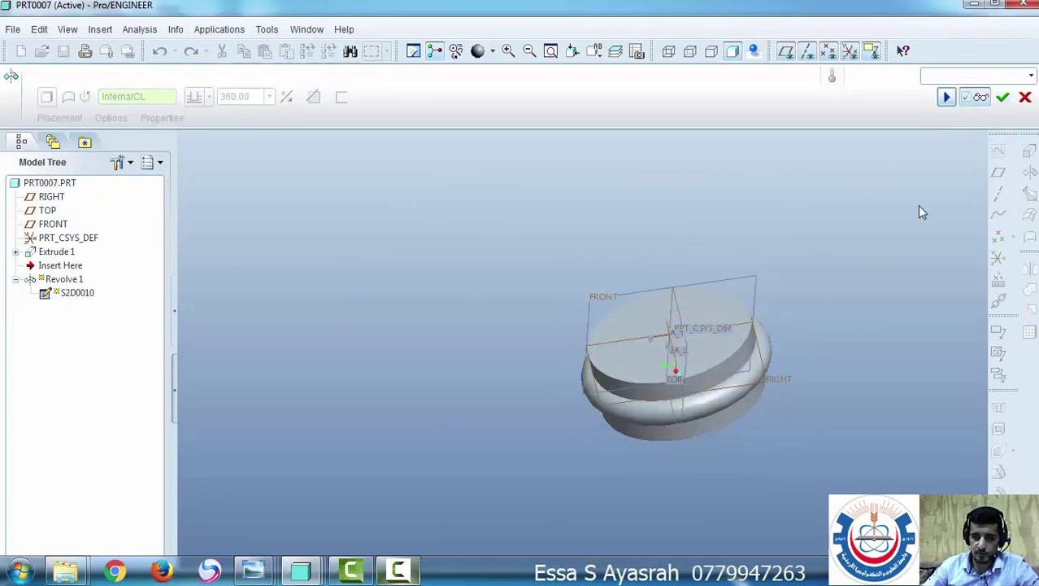
middle_drag(588, 384, 618, 345)
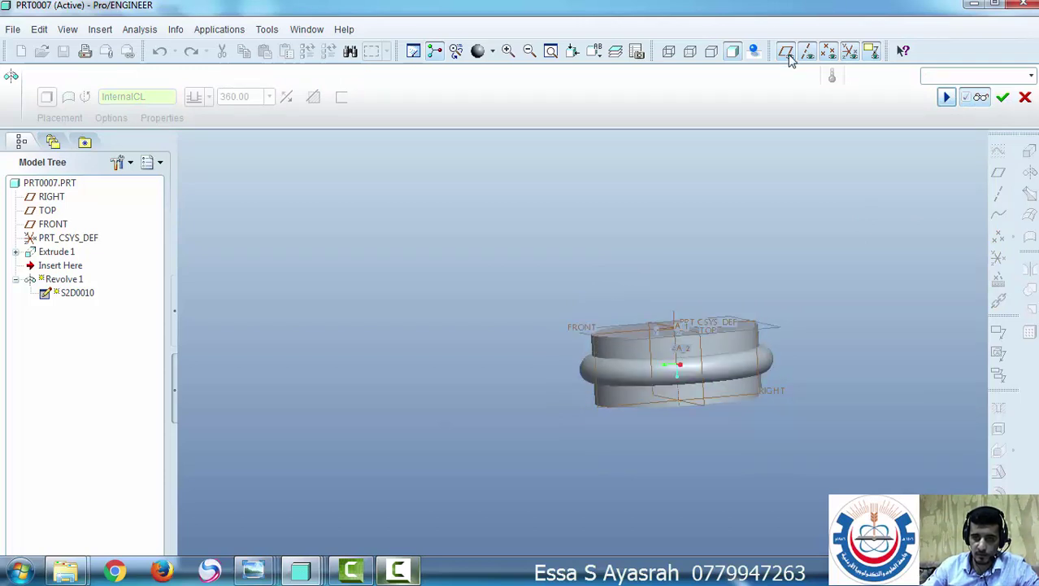
Hide the datum planes, axes and coordinate systems, and inspect the previewed ring on the cylinder
click(787, 52)
click(807, 52)
click(849, 52)
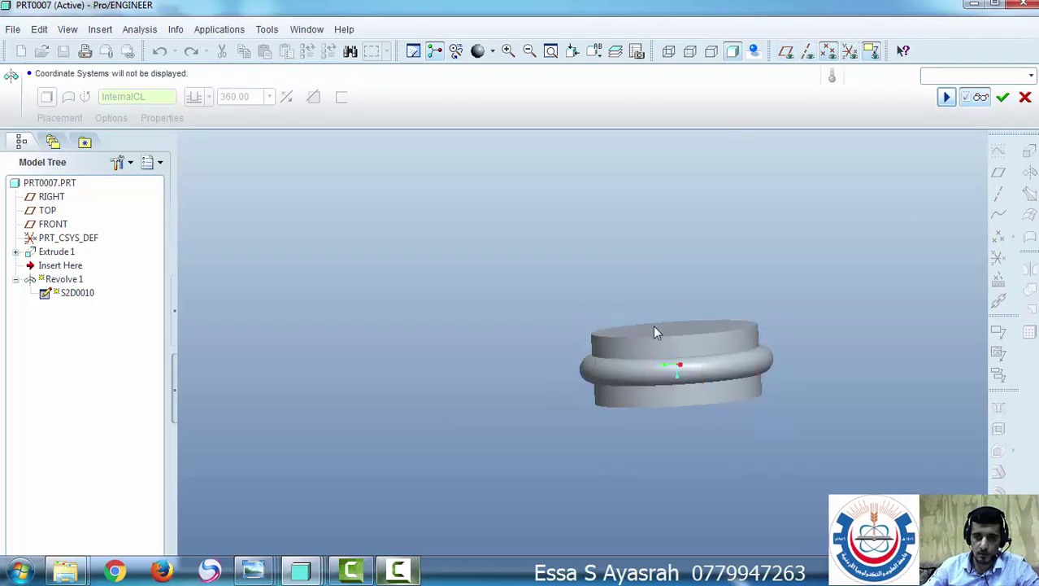
middle_drag(656, 332, 619, 358)
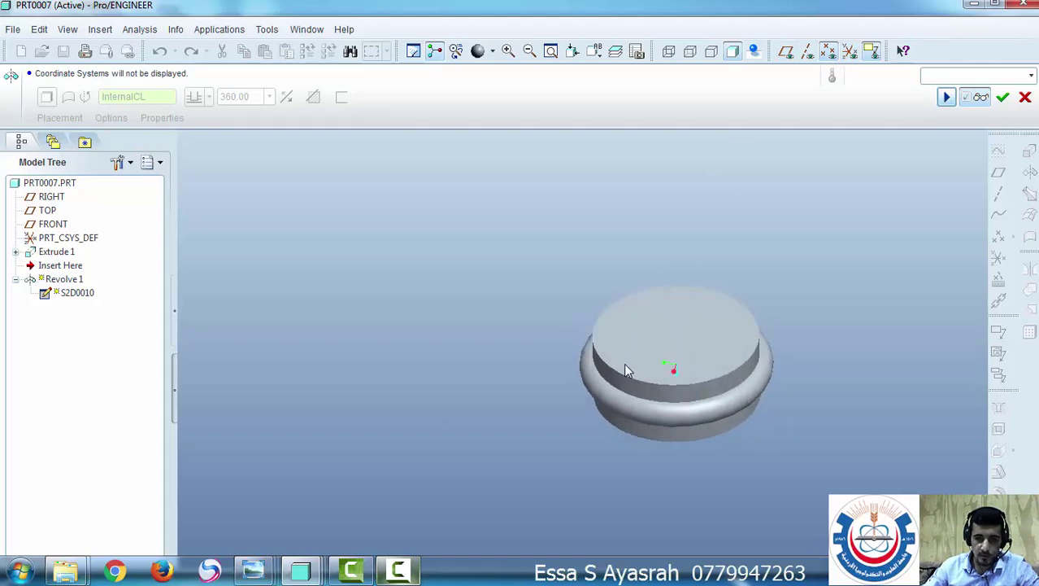
scroll(627, 364, up, 3)
scroll(679, 359, up, 3)
scroll(684, 353, down, 2)
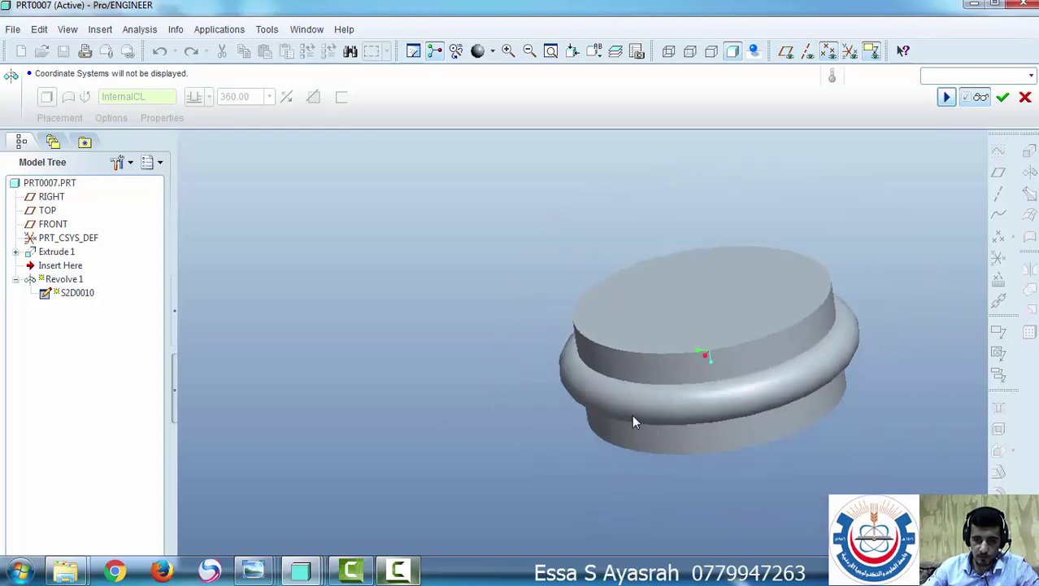
Review the inner faces and open sketch in InnerFaces.png in Windows Photo Viewer, and return to the PRT0007 window in Pro/ENGINEER
mouse_move(253, 571)
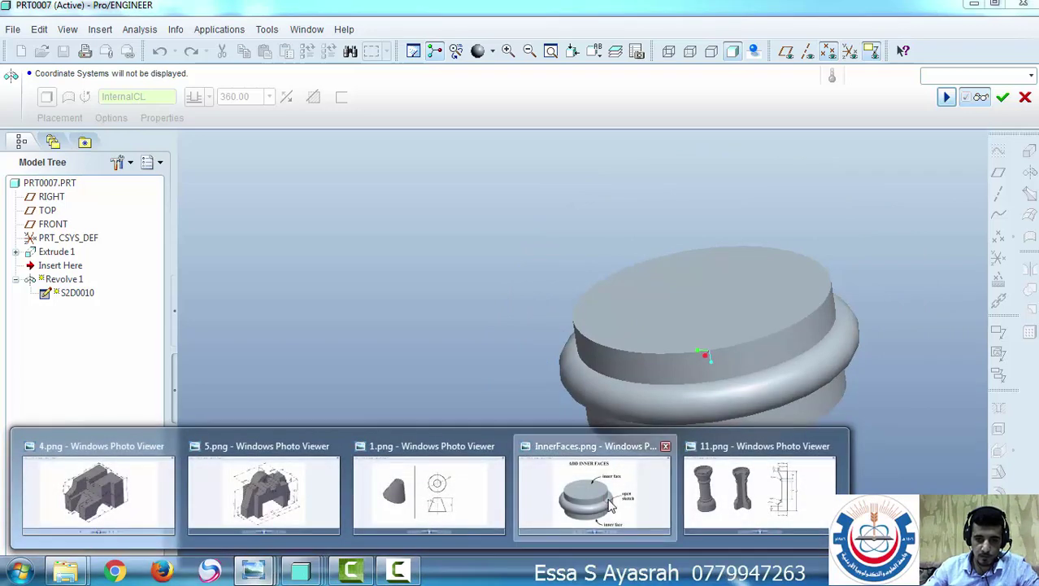
click(618, 480)
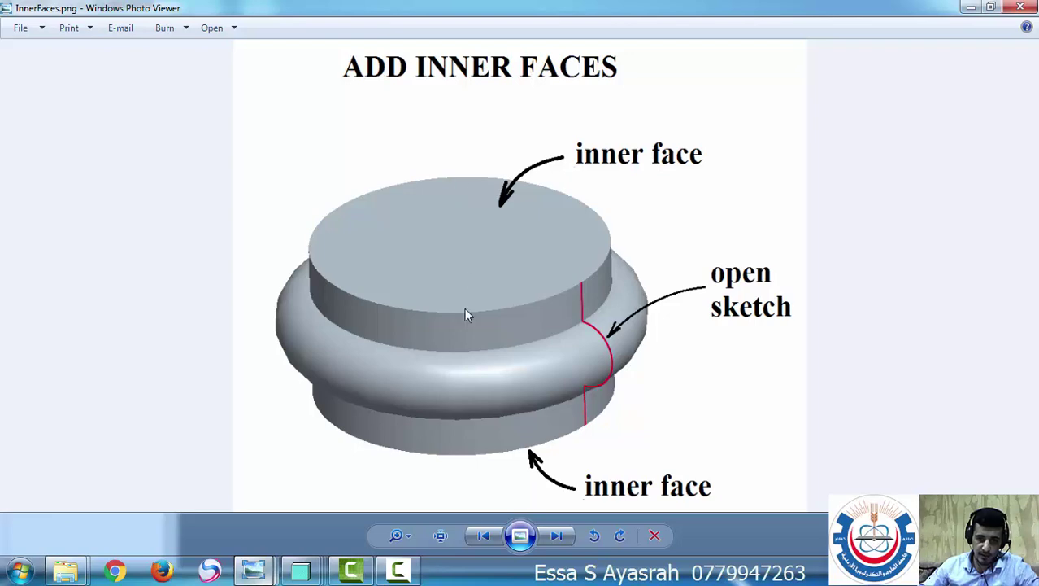
mouse_move(300, 571)
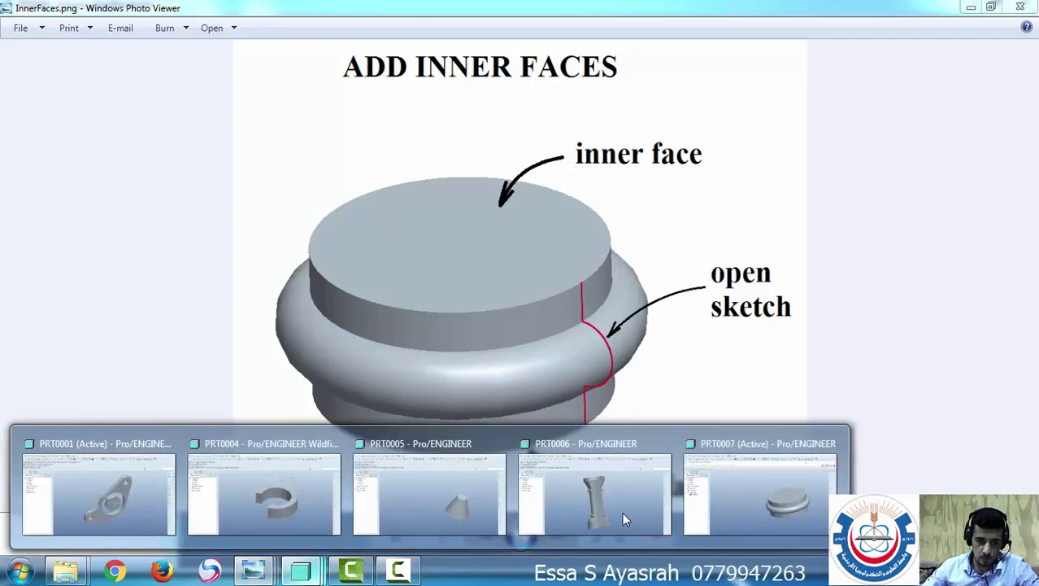
click(769, 480)
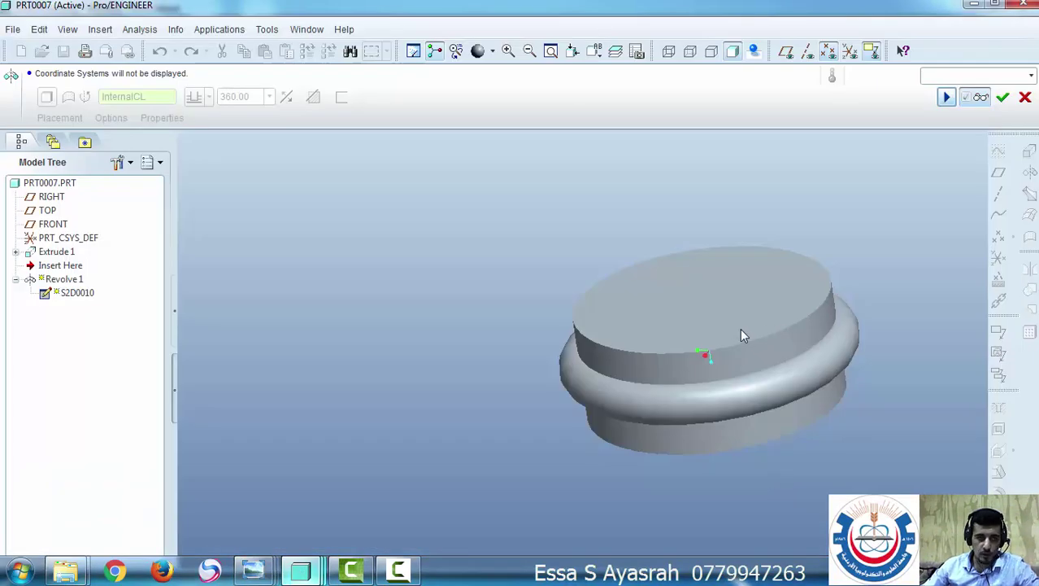
Resume the revolve, change it to remove material, and preview the groove cut around the cylinder
click(947, 97)
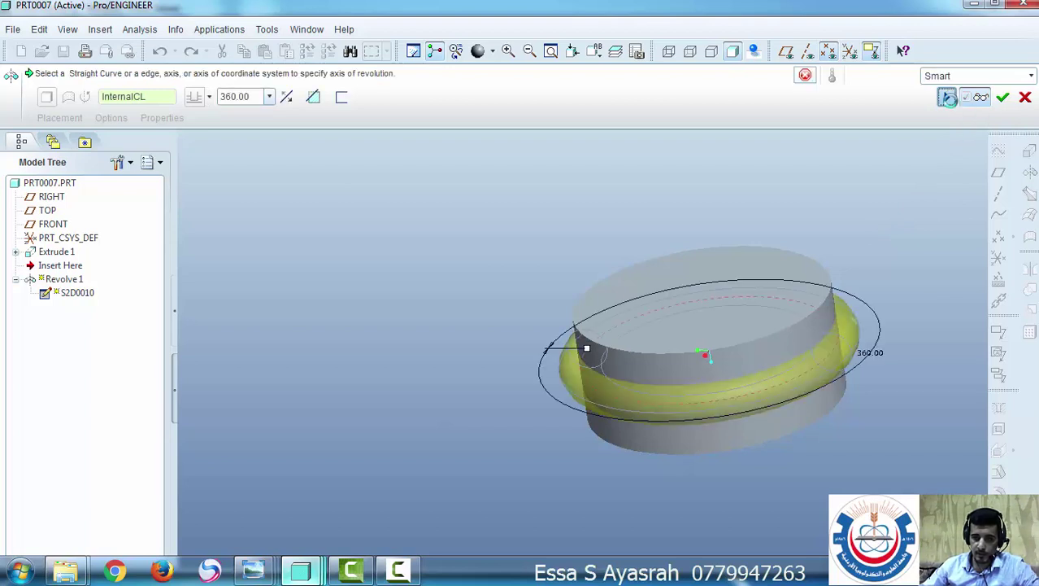
click(313, 98)
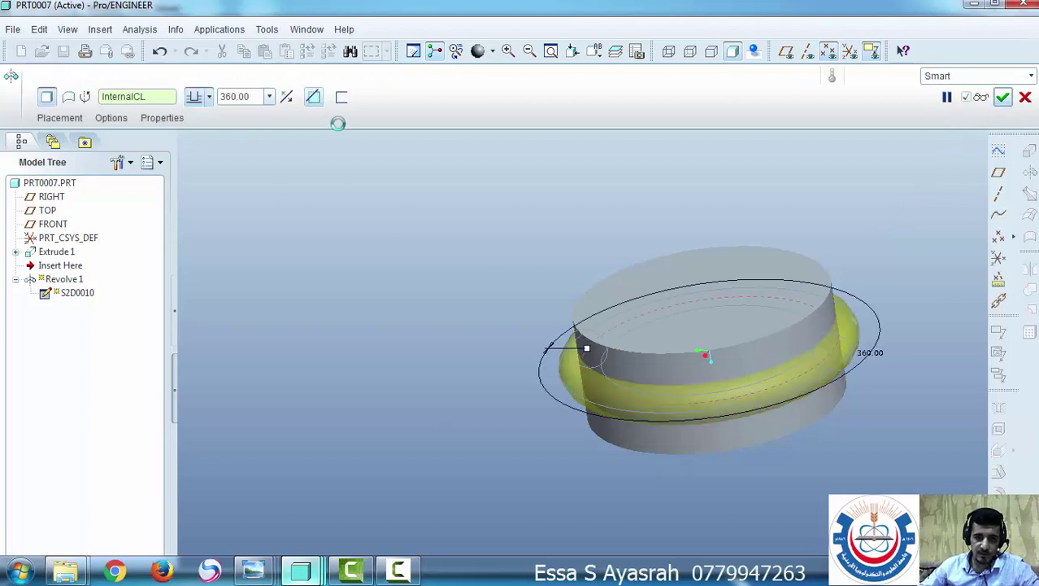
click(981, 97)
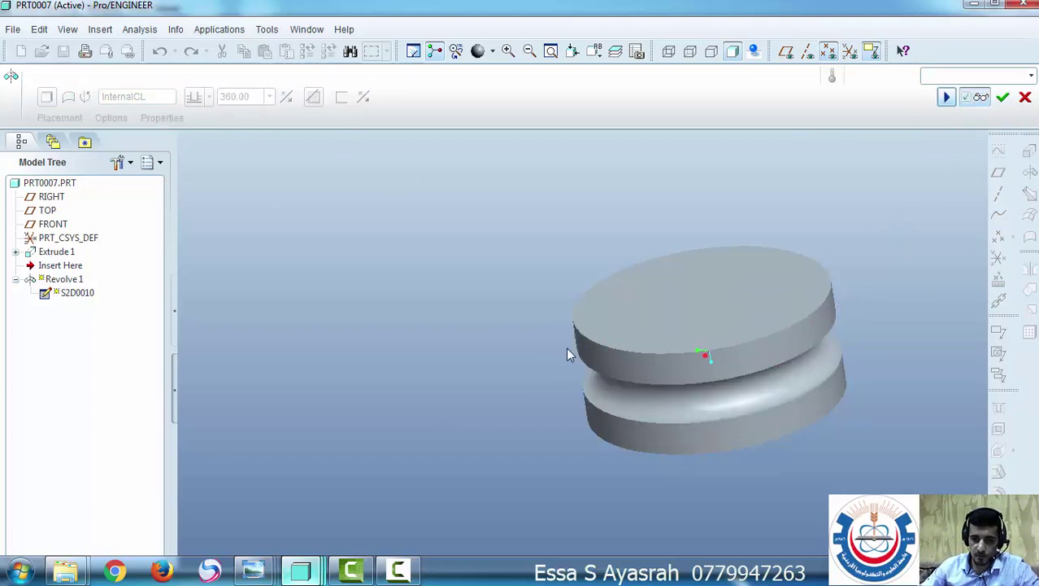
mouse_move(571, 353)
middle_down()
mouse_move(582, 248)
mouse_move(566, 301)
mouse_move(608, 312)
mouse_move(631, 274)
mouse_move(578, 327)
mouse_move(491, 362)
mouse_move(530, 353)
mouse_move(553, 307)
mouse_move(601, 268)
mouse_move(571, 305)
mouse_move(594, 301)
mouse_move(624, 256)
mouse_move(666, 297)
mouse_move(718, 282)
mouse_move(726, 244)
mouse_move(705, 239)
mouse_move(608, 278)
mouse_move(572, 262)
mouse_move(536, 269)
middle_up()
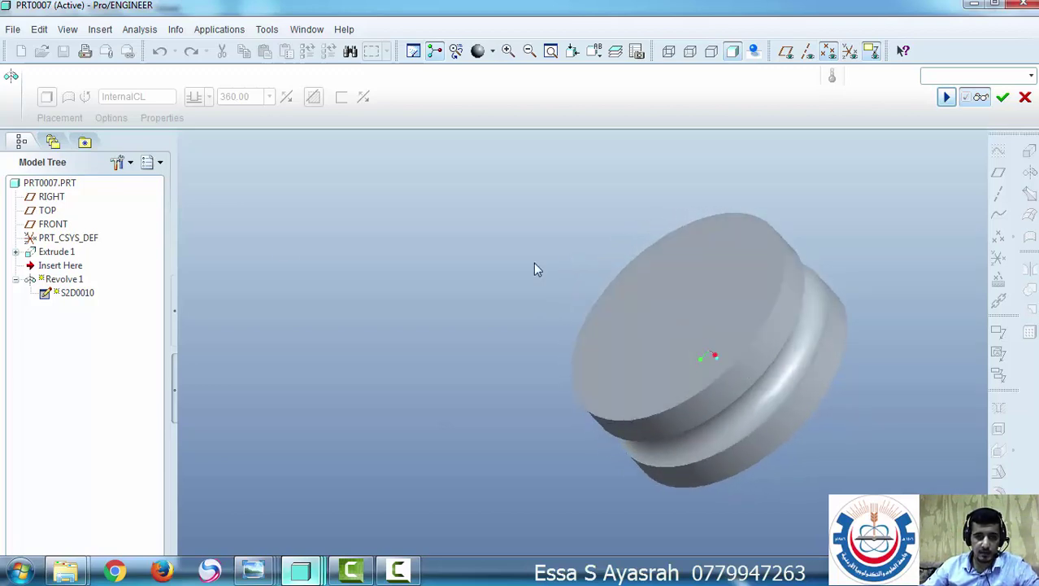
Flip the cut's material side and back, complete the 360° revolved cut and inspect the grooved cylinder
click(948, 99)
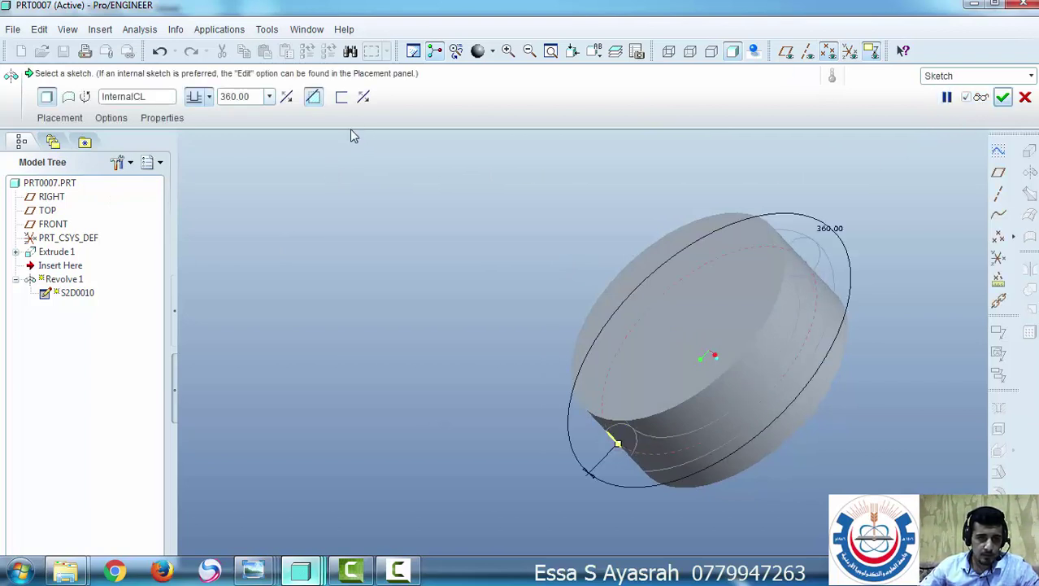
click(364, 102)
click(366, 105)
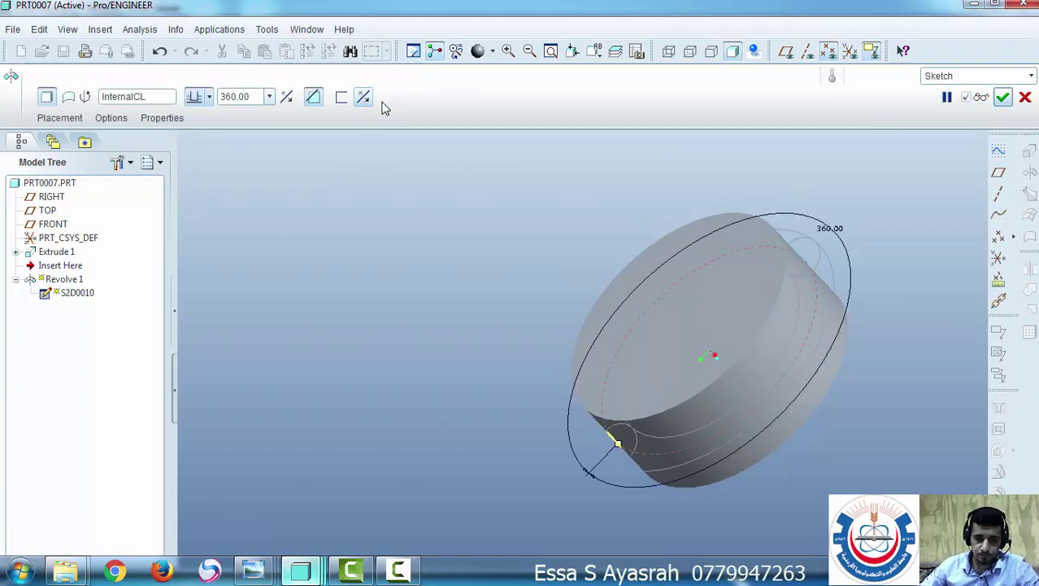
click(1004, 97)
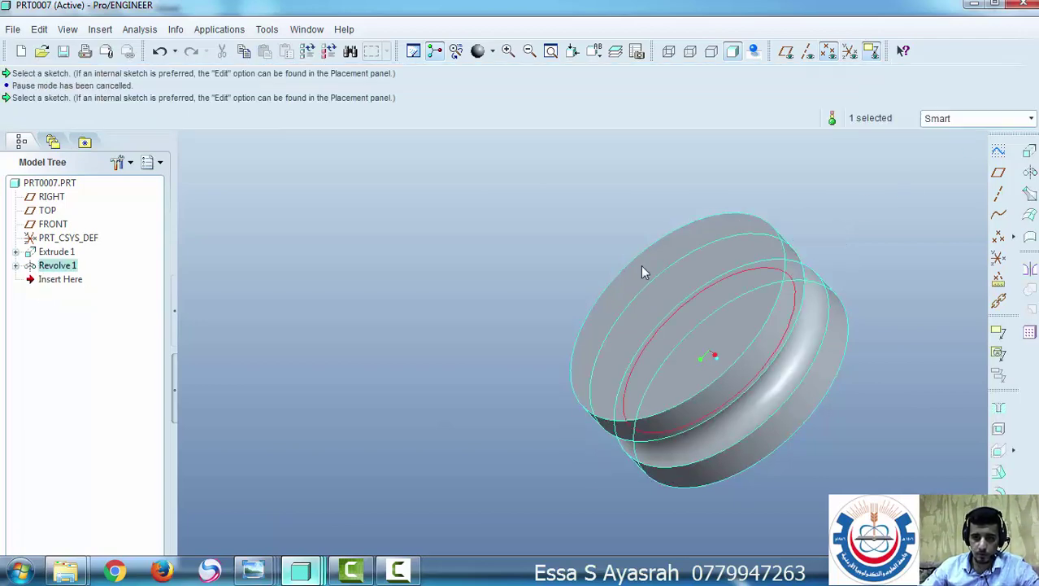
middle_drag(465, 310, 487, 428)
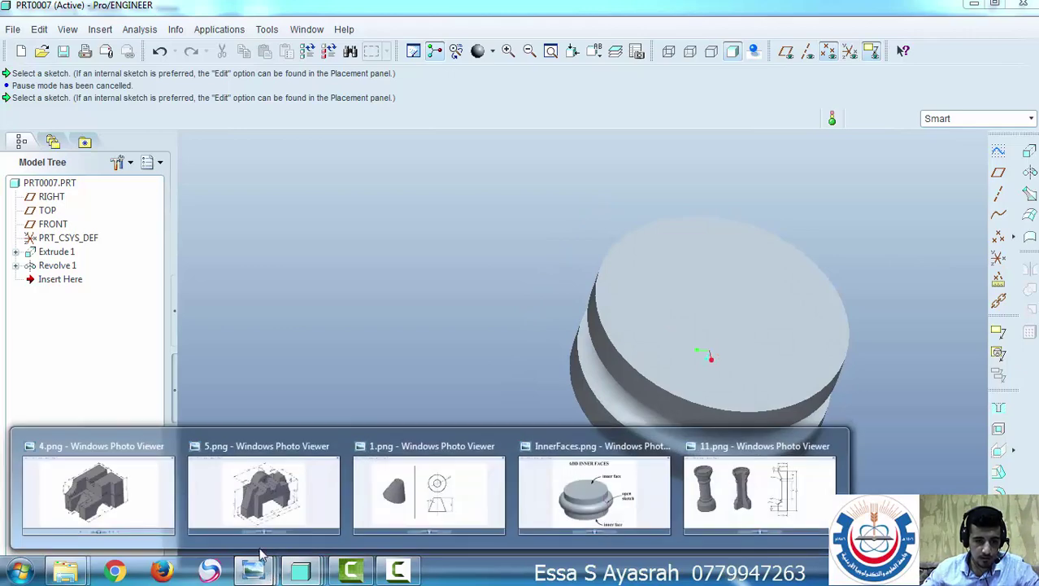
Switch to the 22222 folder in Windows Explorer and open the exercise drawing prob23p457.bmp from its subfolder
mouse_move(65, 569)
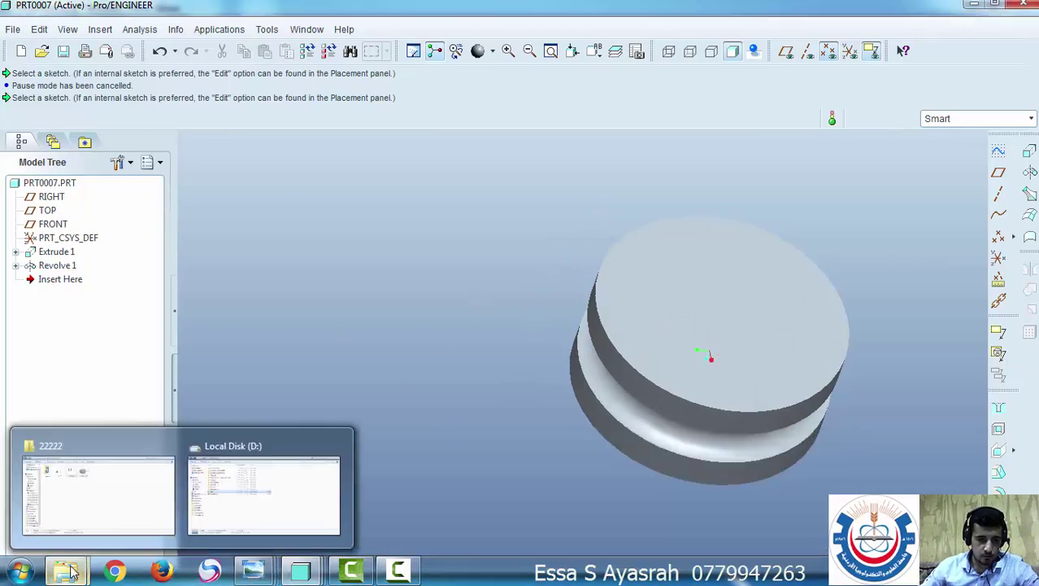
mouse_move(132, 518)
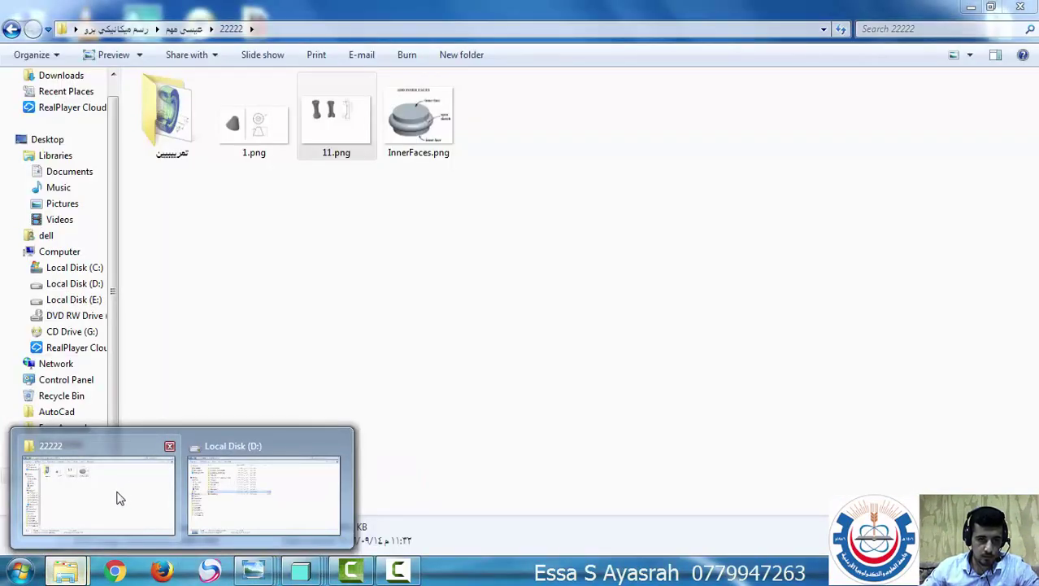
click(118, 496)
double_click(167, 134)
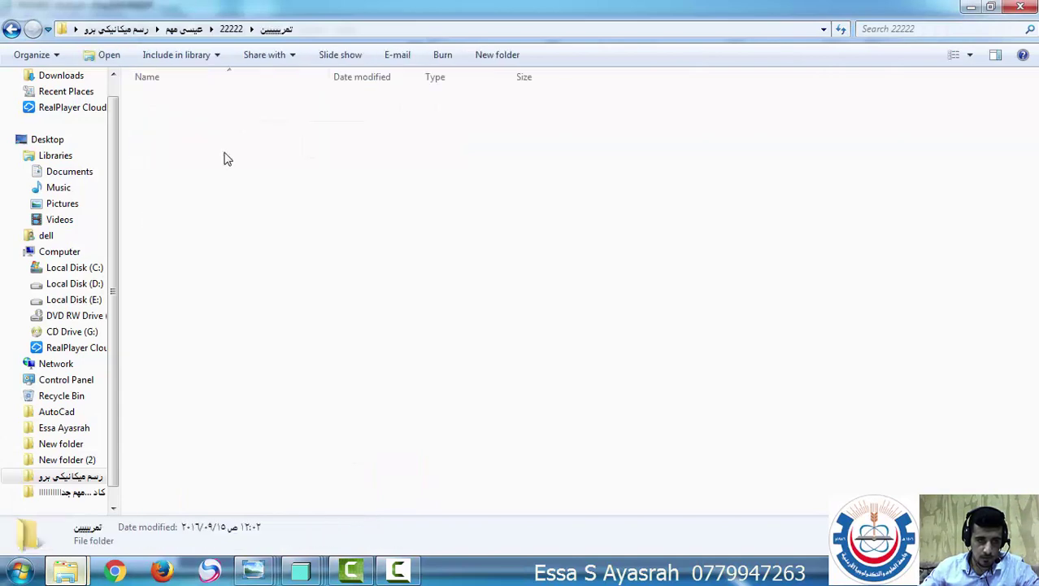
click(187, 104)
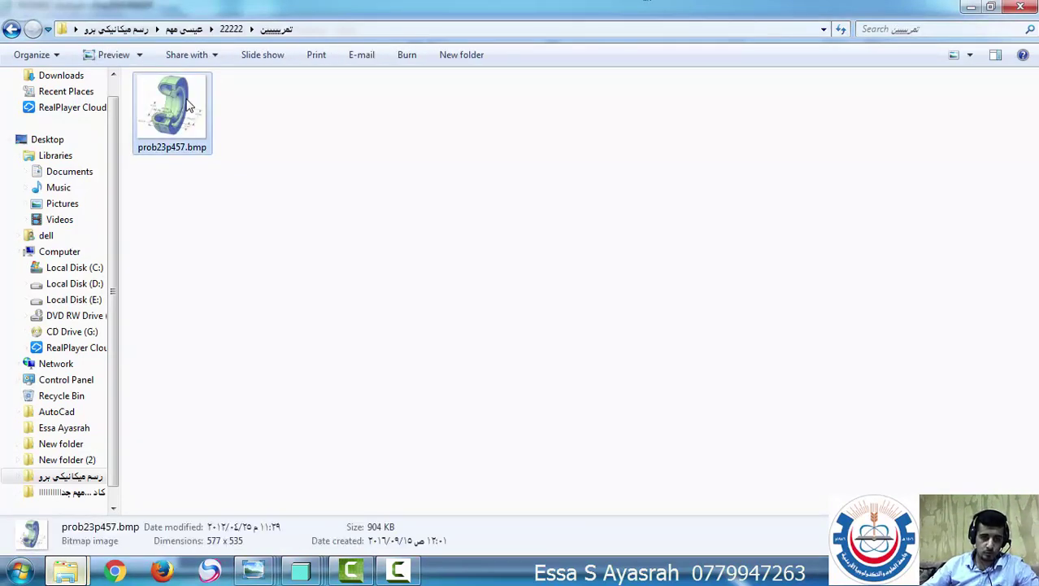
double_click(187, 104)
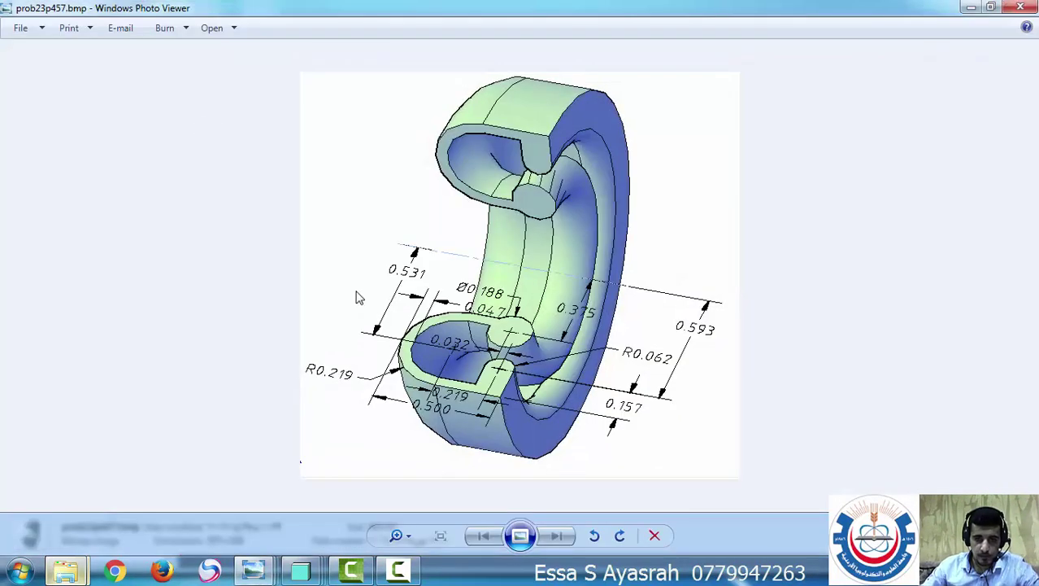